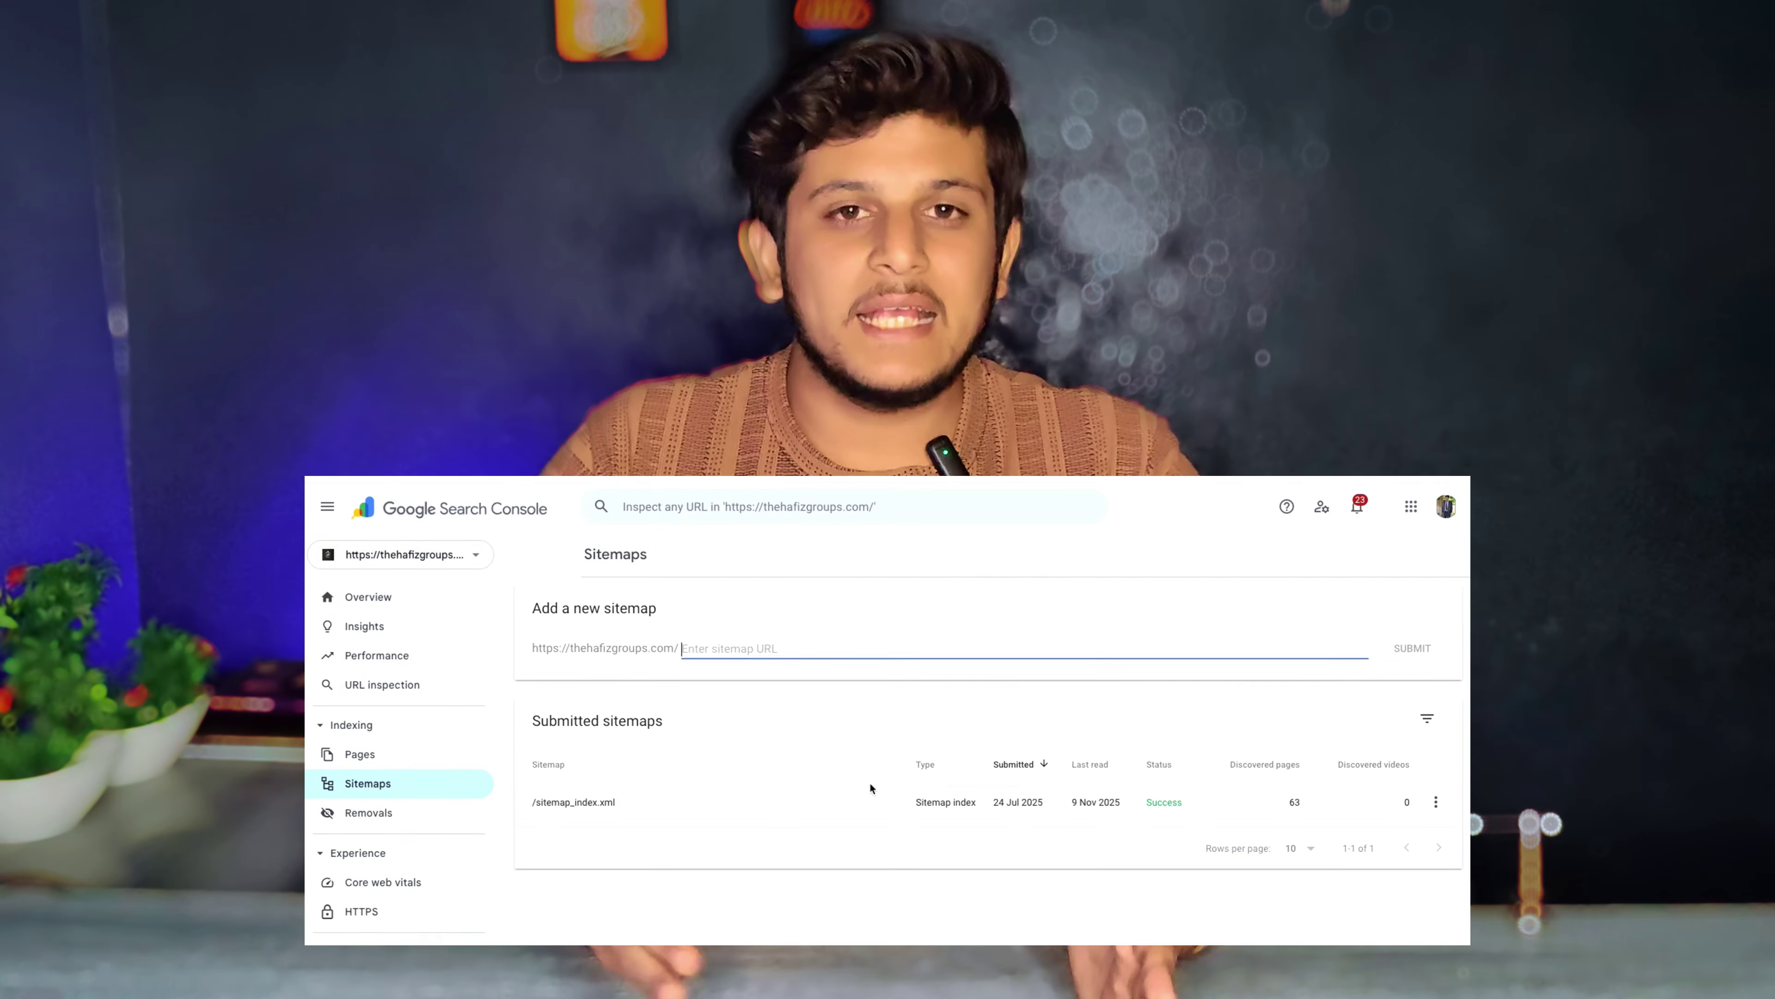
{"action": "double_click", "coordinate": [1154, 803]}
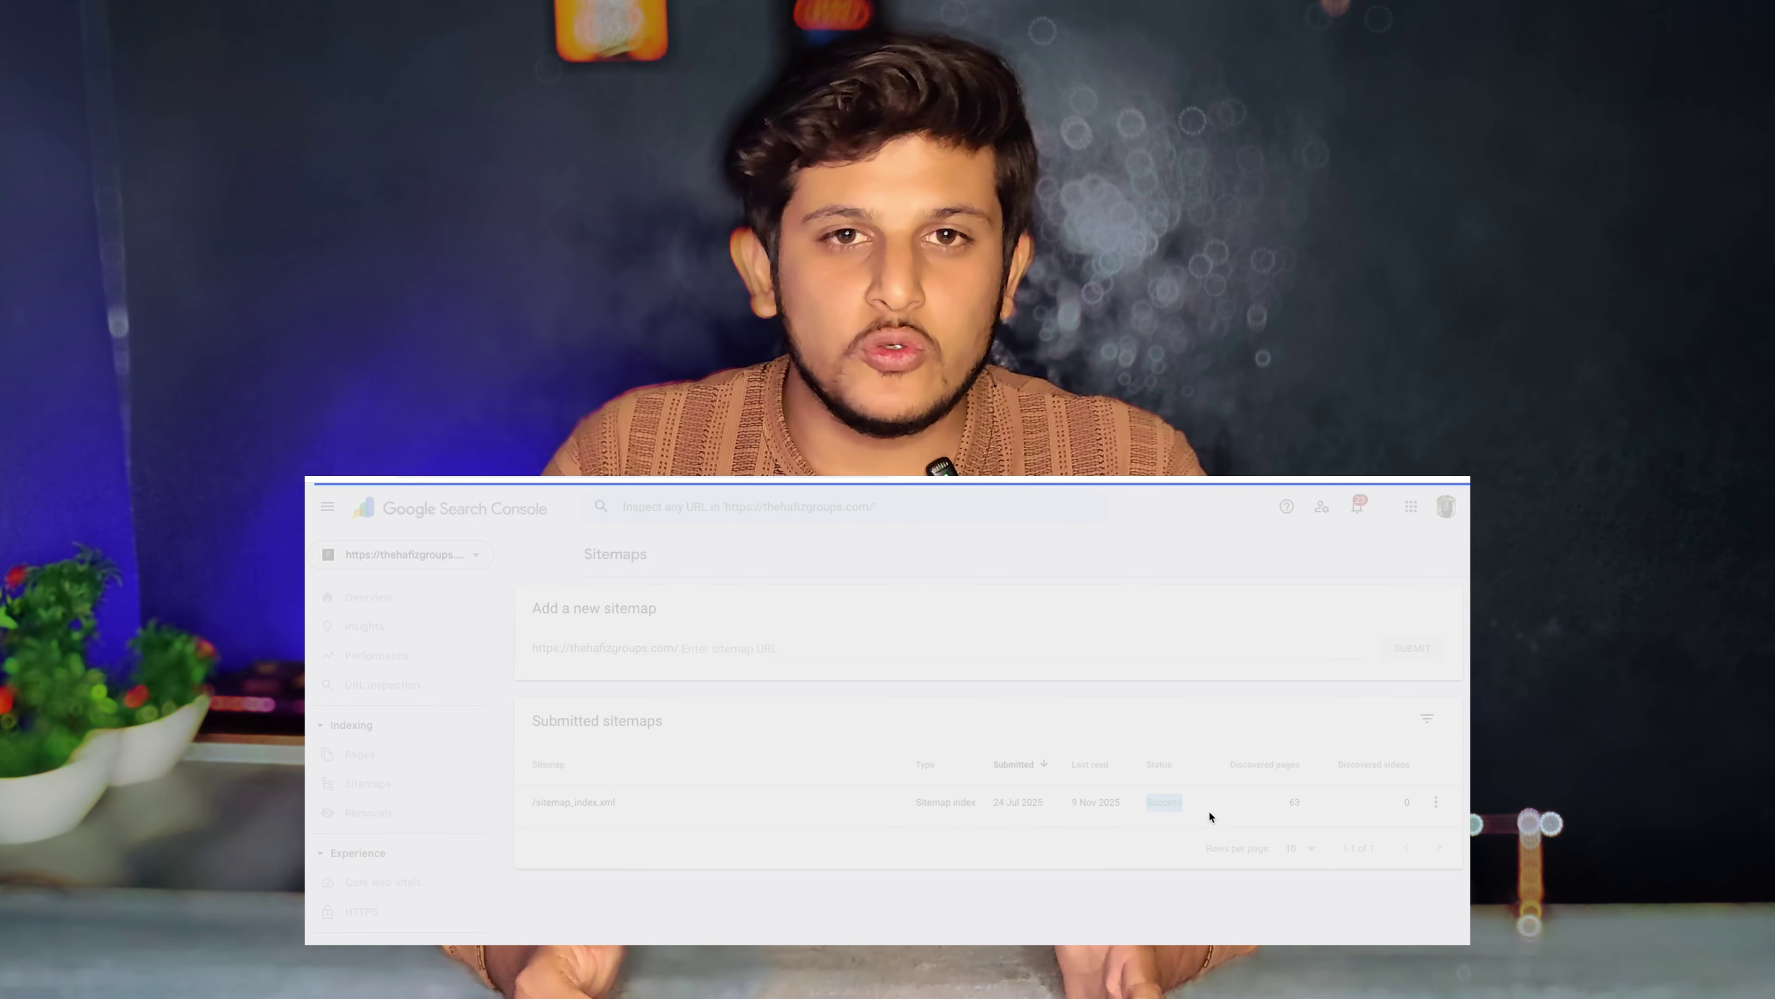
{"action": "scroll", "coordinate": [1053, 770], "scroll_direction": "down", "scroll_amount": 3}
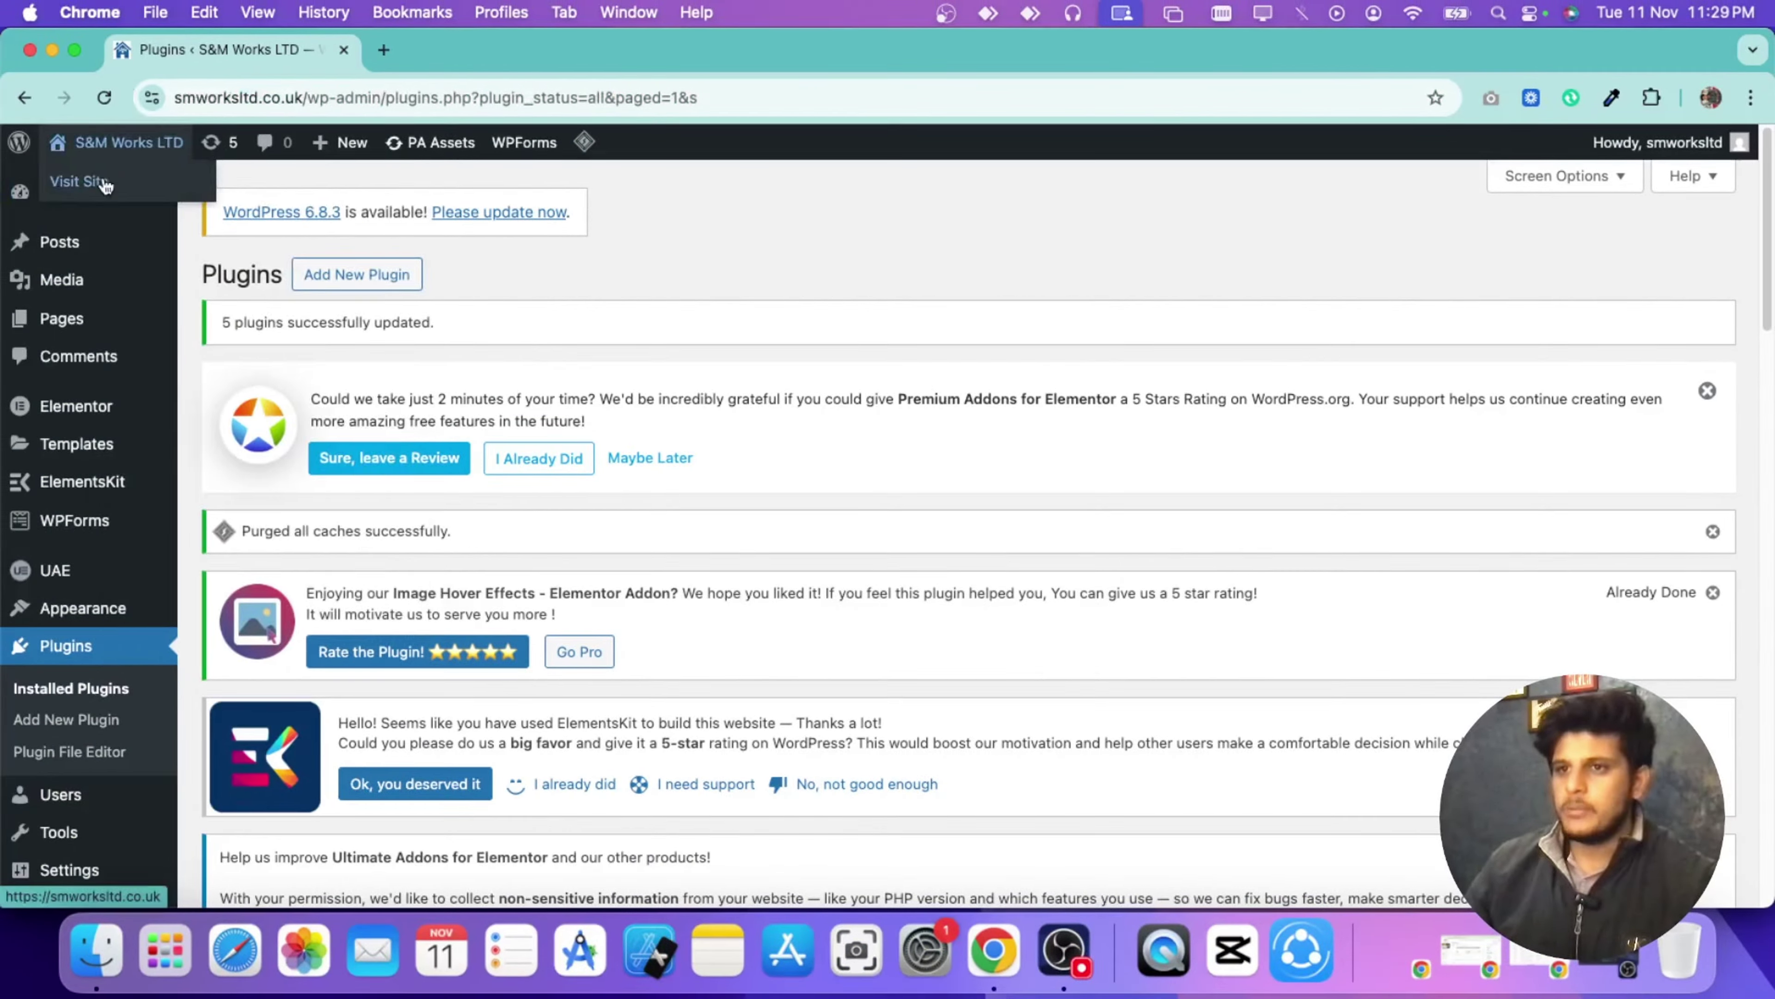
Step: Open the S&M Works LTD website's front end in a new tab and look over its home page
{"action": "right_click", "coordinate": [98, 180]}
{"action": "left_click", "coordinate": [128, 190]}
{"action": "left_click", "coordinate": [440, 45]}
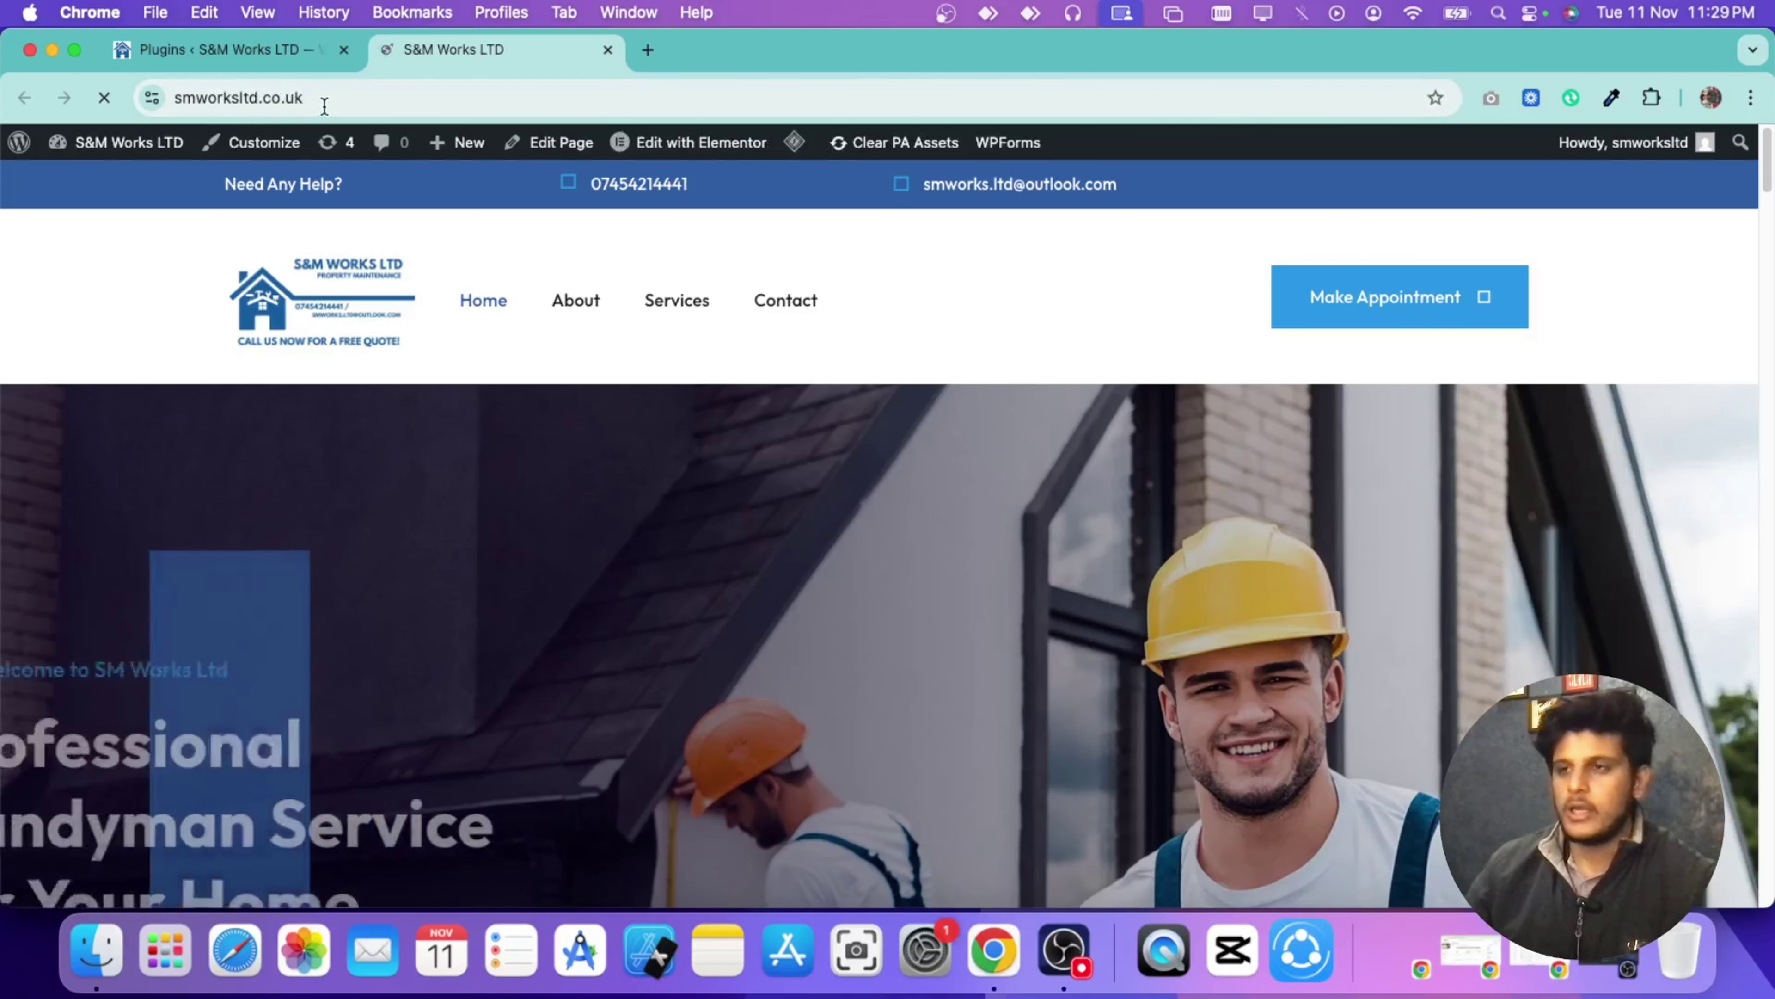
{"action": "scroll", "coordinate": [769, 426], "scroll_direction": "down", "scroll_amount": 5}
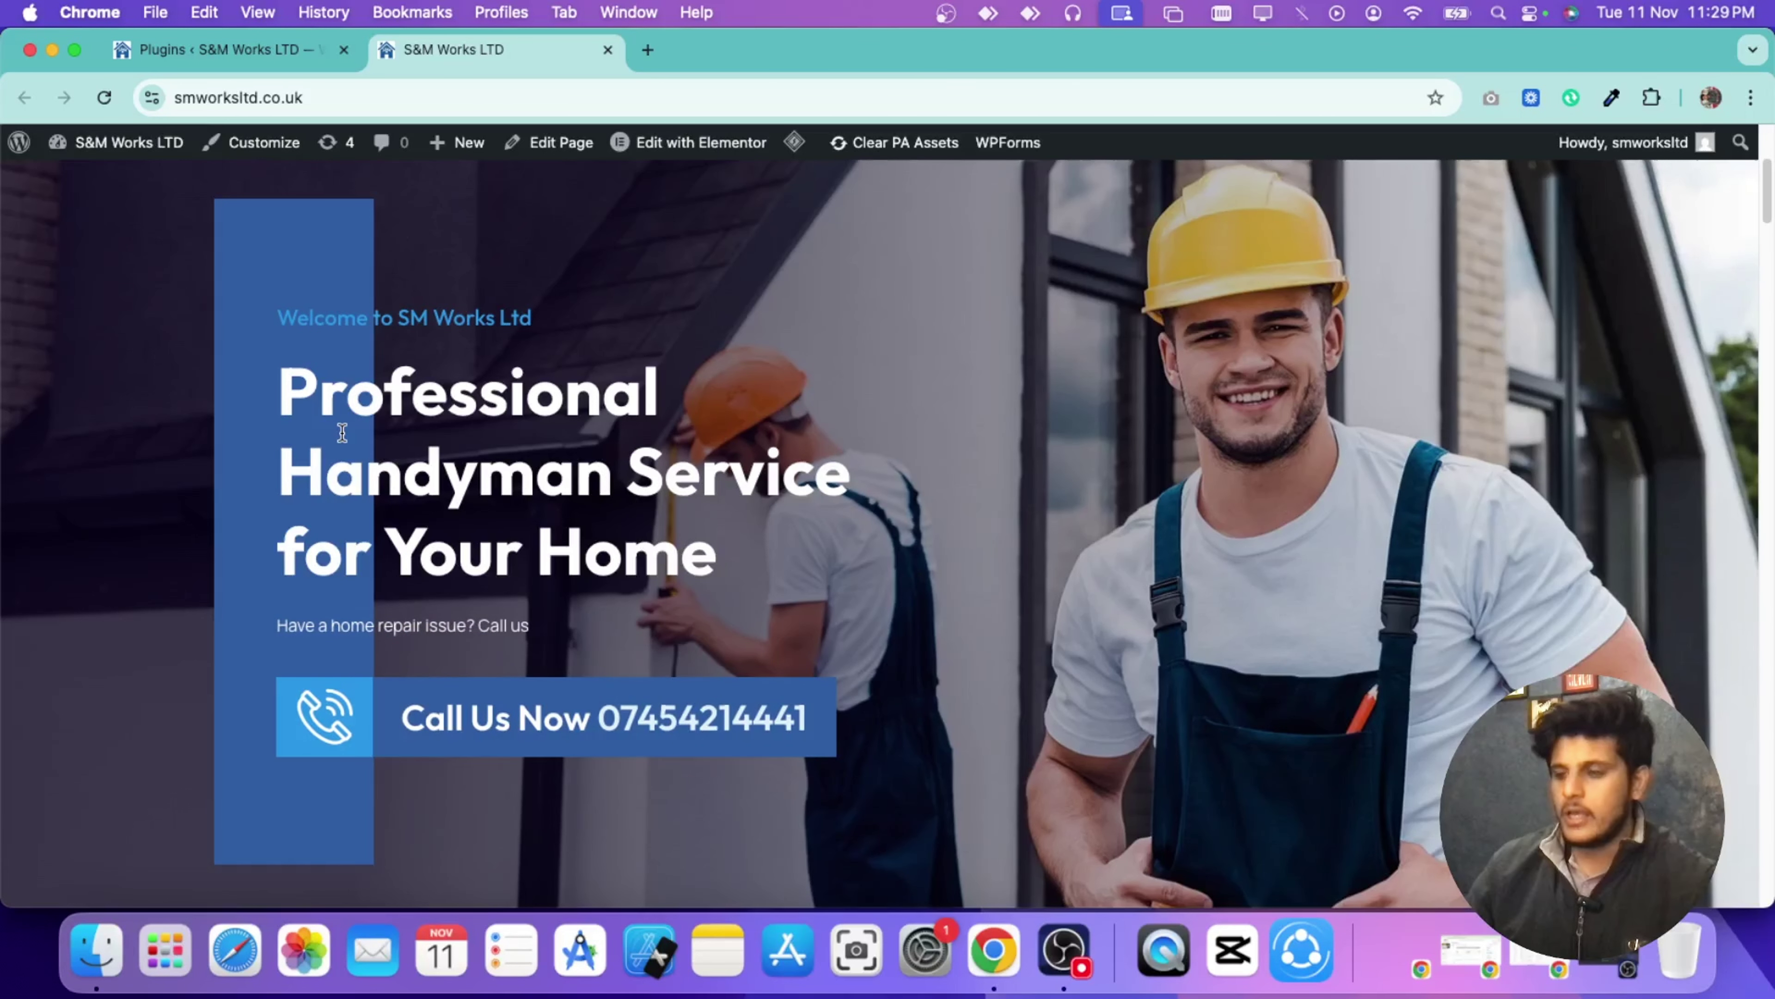
{"action": "scroll", "coordinate": [343, 433], "scroll_direction": "down", "scroll_amount": 10}
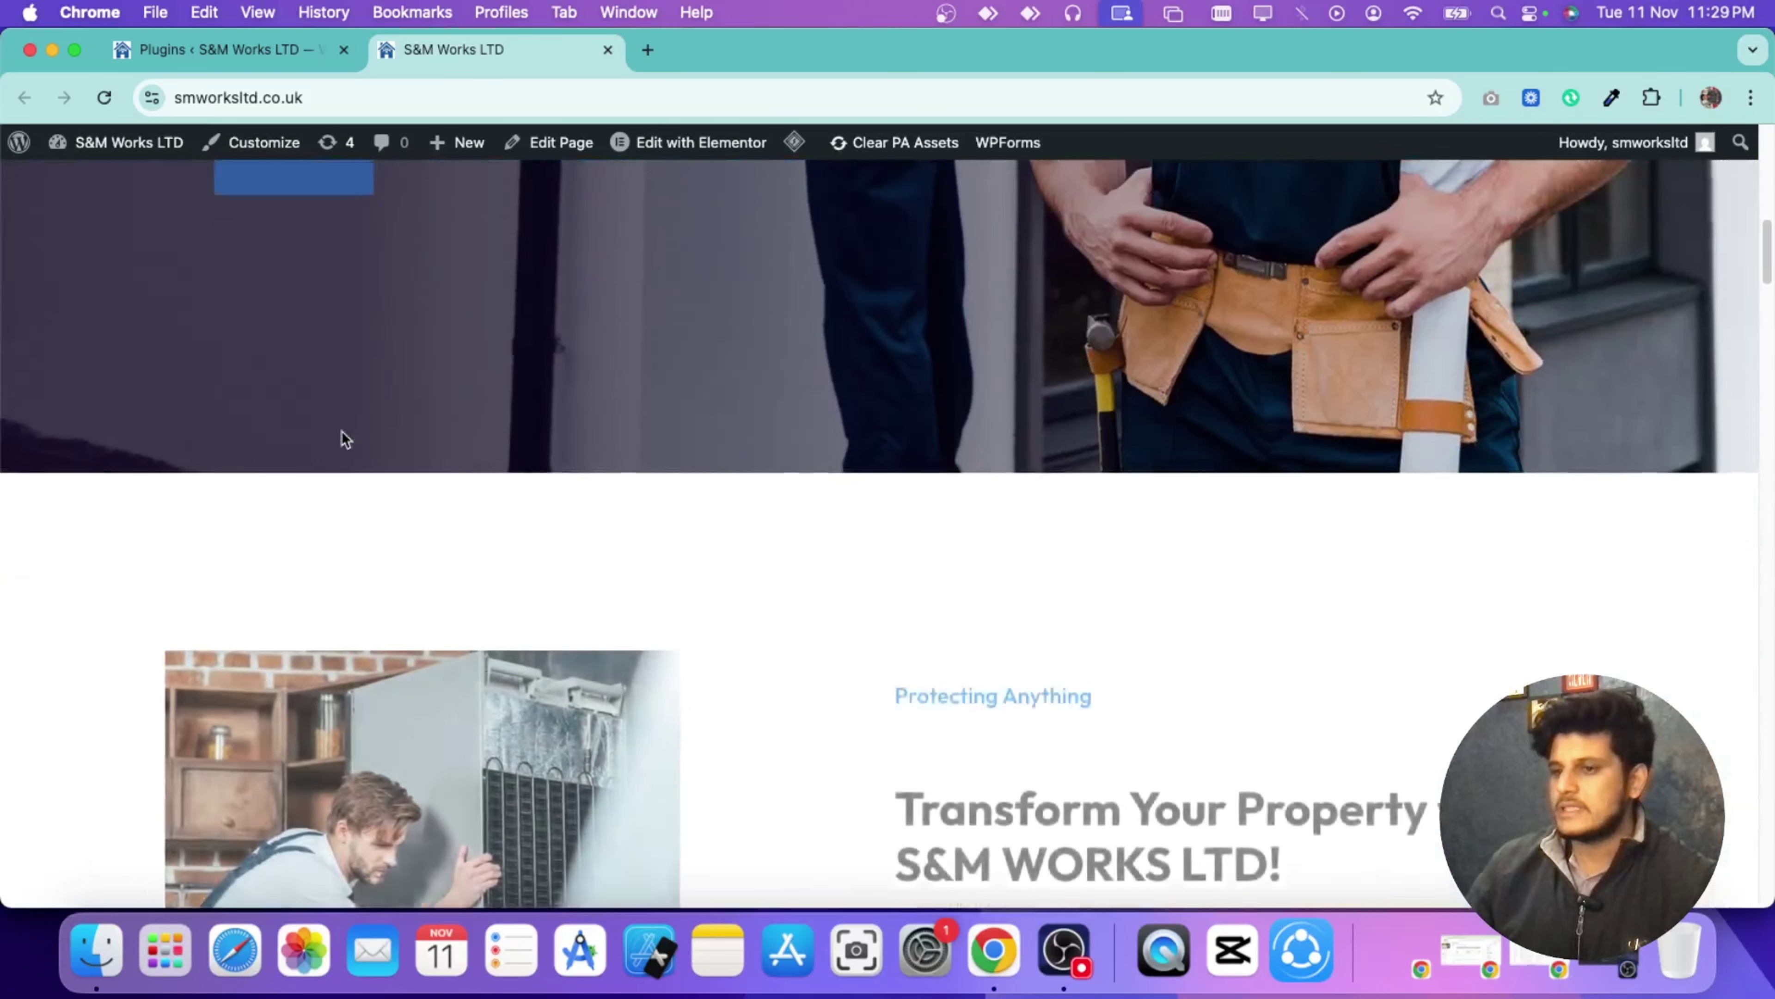
{"action": "scroll", "coordinate": [344, 438], "scroll_direction": "up", "scroll_amount": 15}
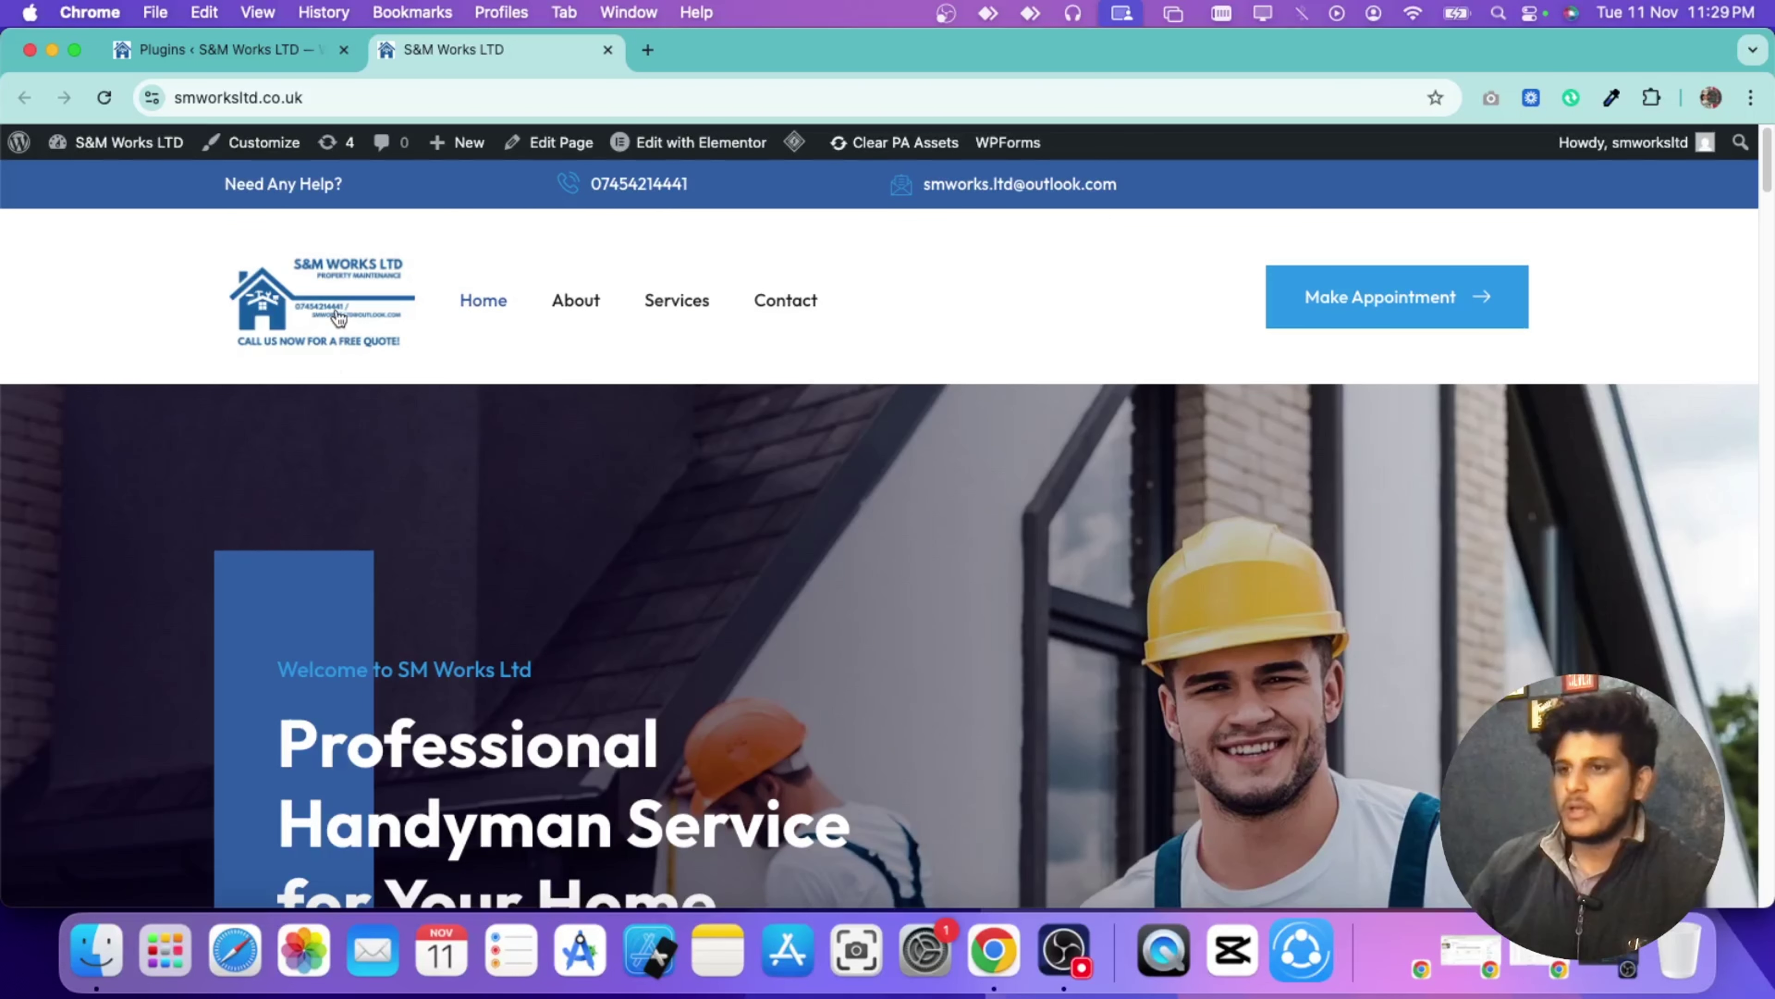
{"action": "left_click", "coordinate": [308, 98]}
{"action": "right_click", "coordinate": [315, 89]}
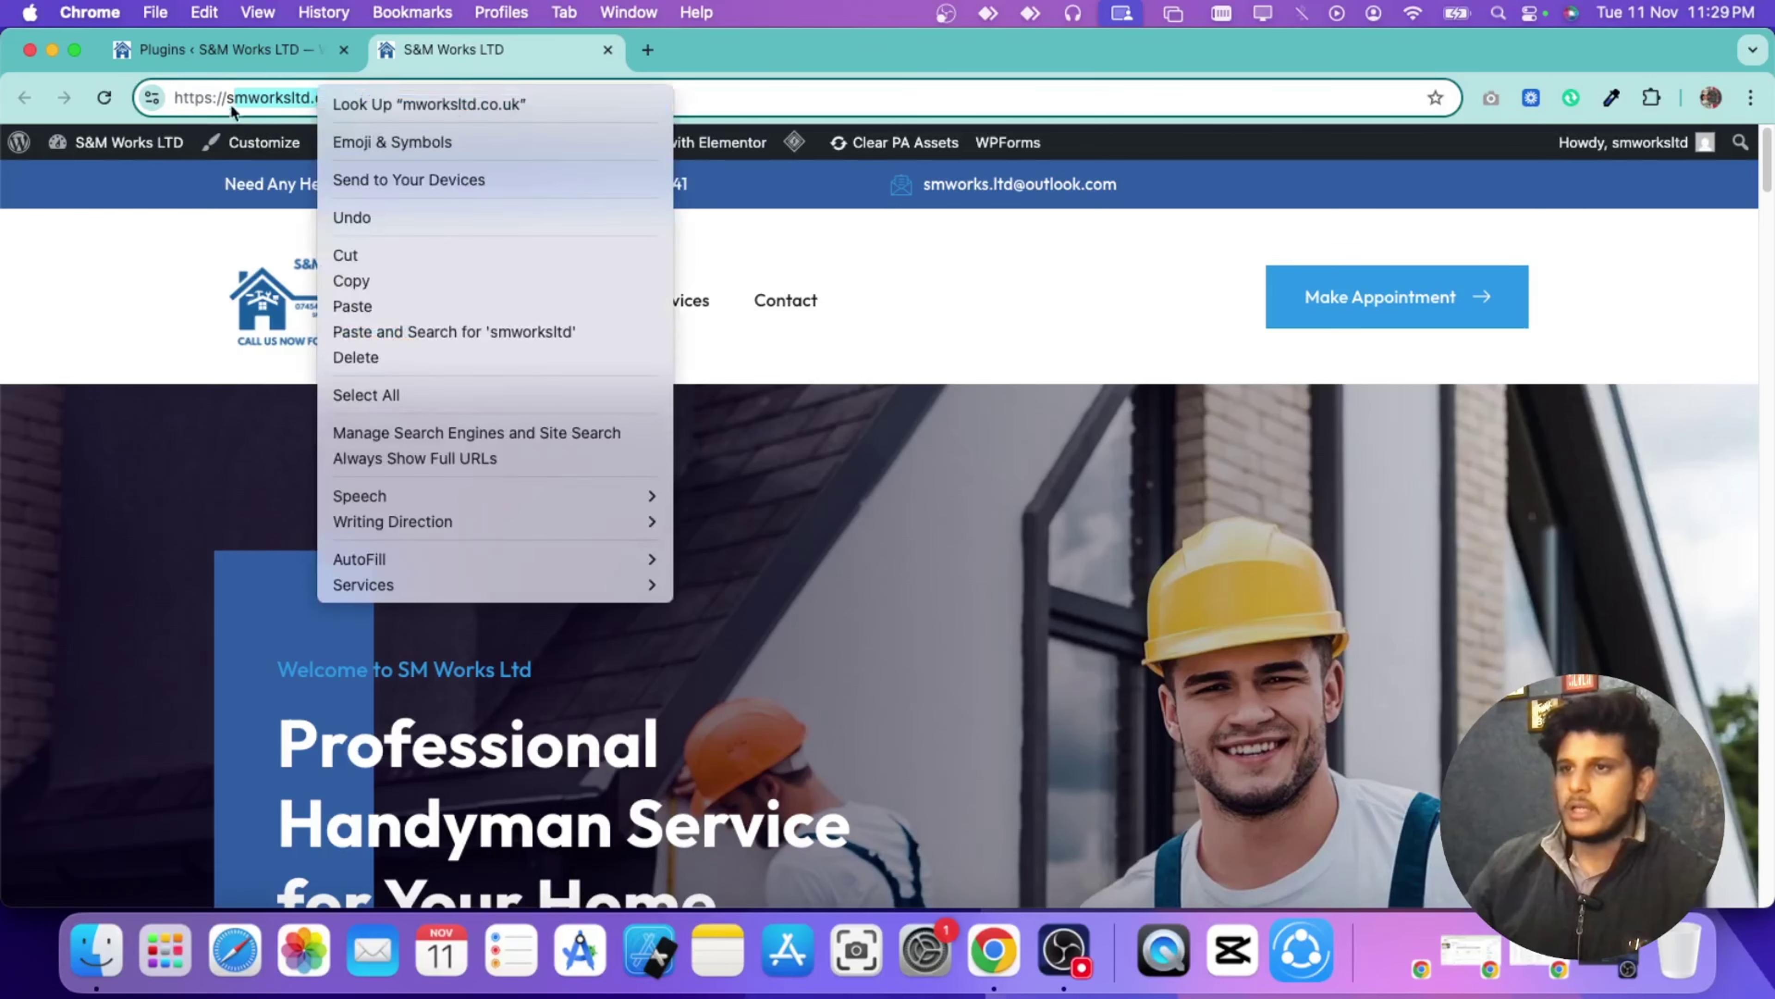
{"action": "left_click", "coordinate": [230, 104]}
{"action": "right_click", "coordinate": [380, 98]}
{"action": "left_click", "coordinate": [484, 289]}
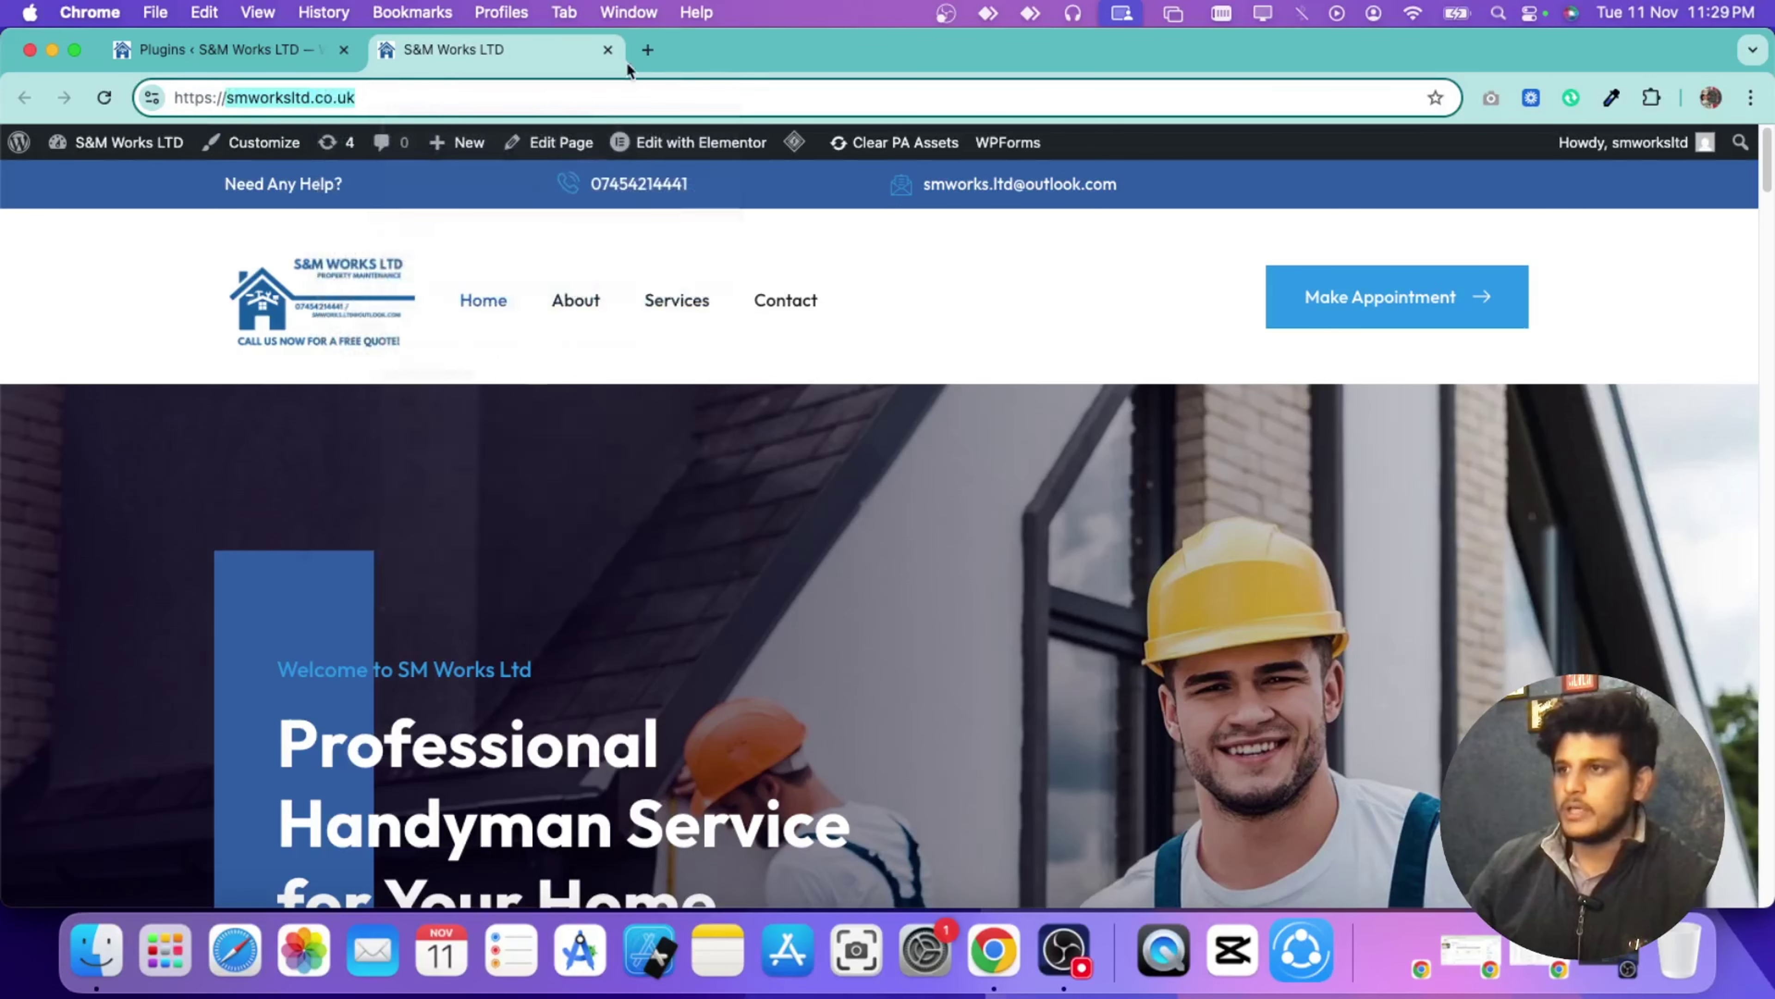
Step: Search Google for site:smworksltd.co.uk in a new tab
{"action": "left_click", "coordinate": [647, 49]}
{"action": "type", "text": "site:"}
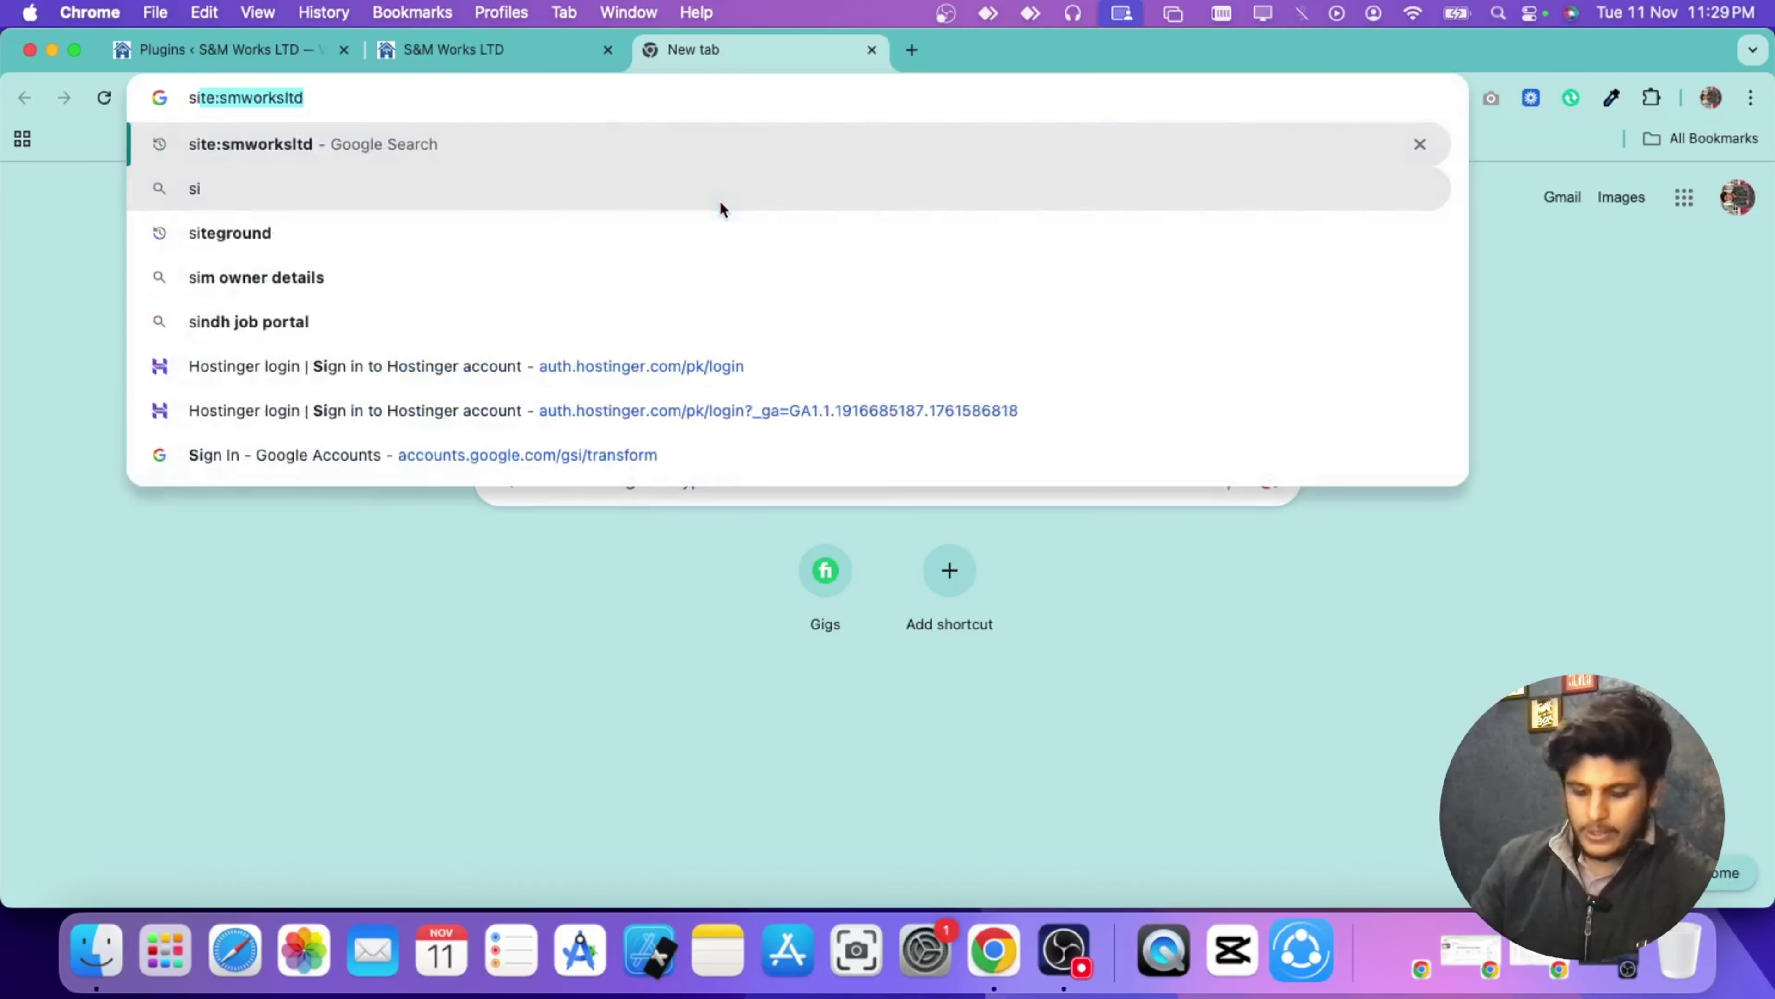
{"action": "type", "text": "smworksltd.co.uk"}
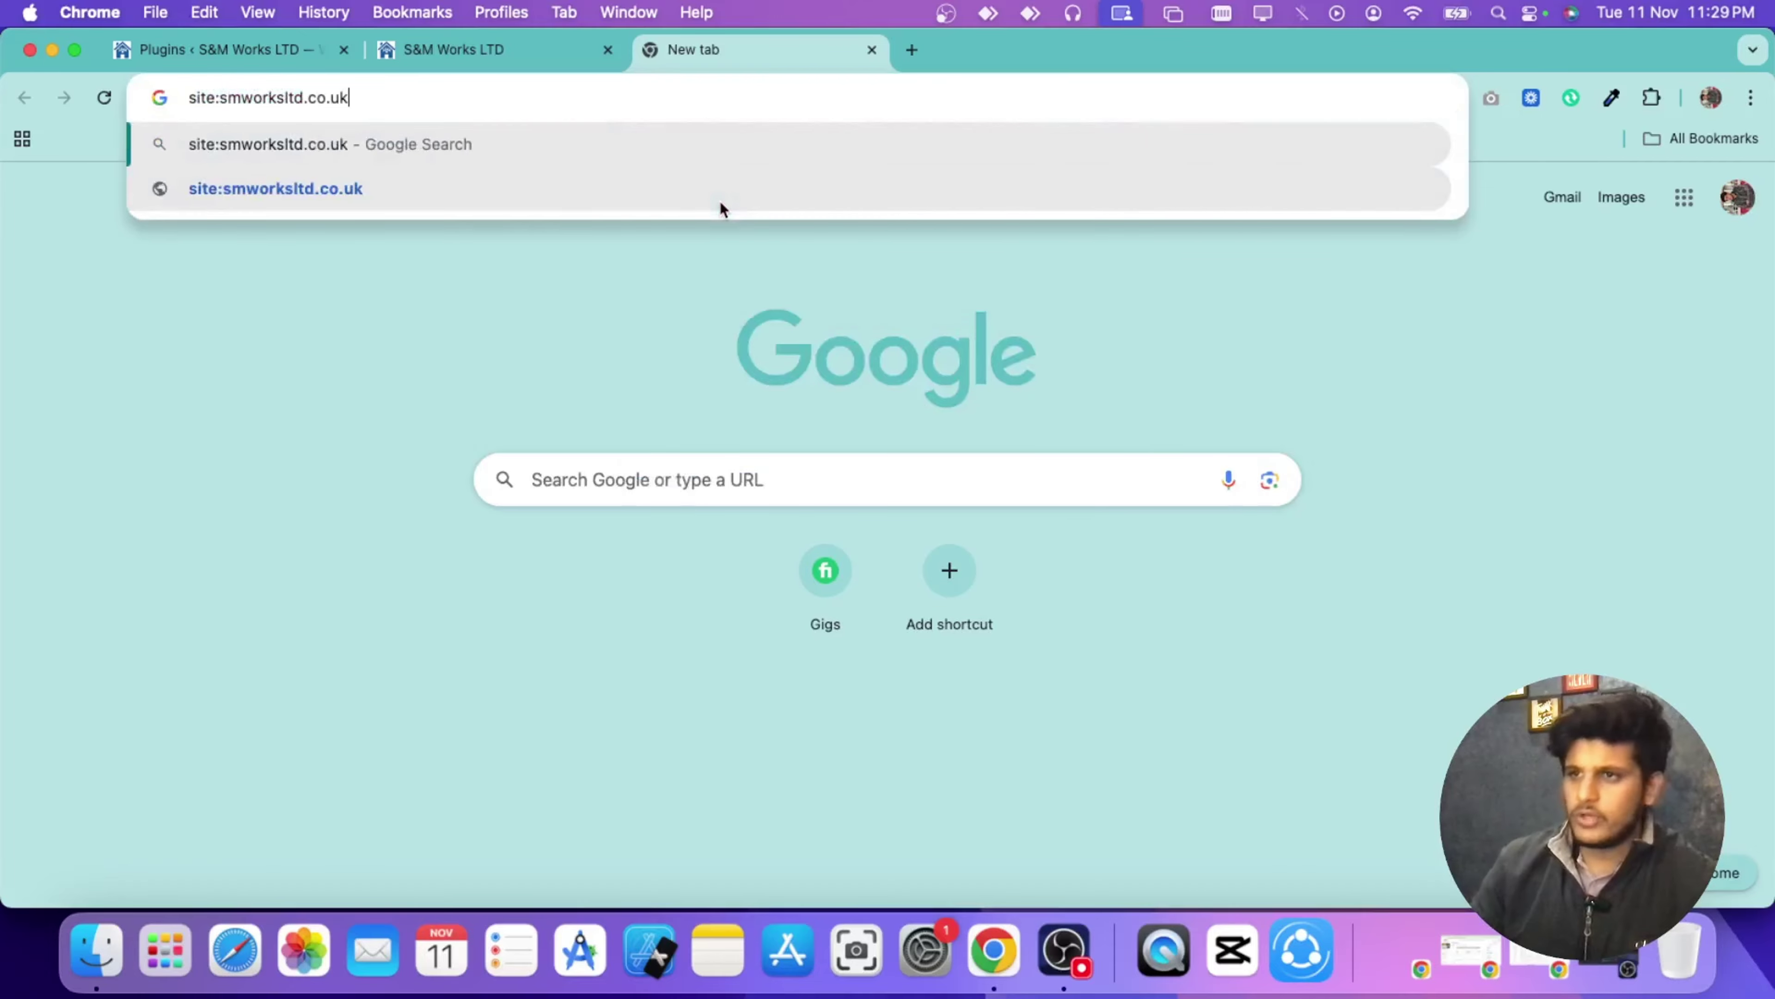
{"action": "key", "text": "Return"}
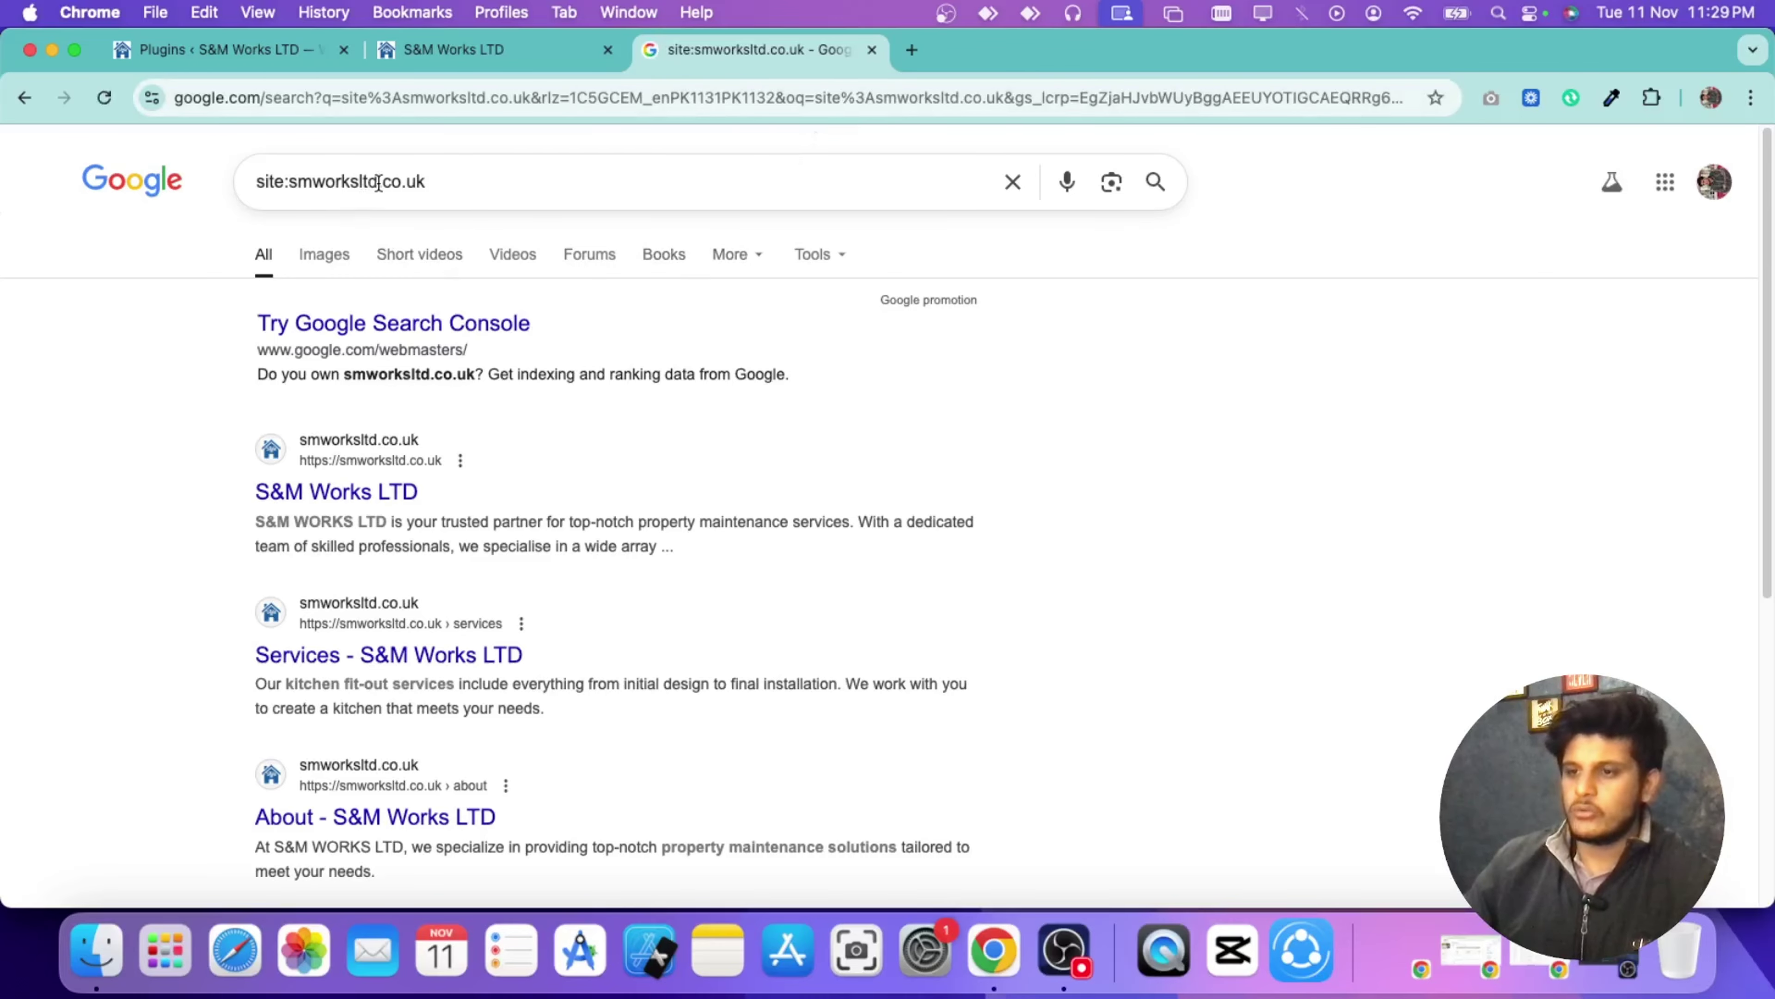
Step: Review which pages of the website Google has indexed, and close the search results tab
{"action": "scroll", "coordinate": [487, 409], "scroll_direction": "down", "scroll_amount": 7}
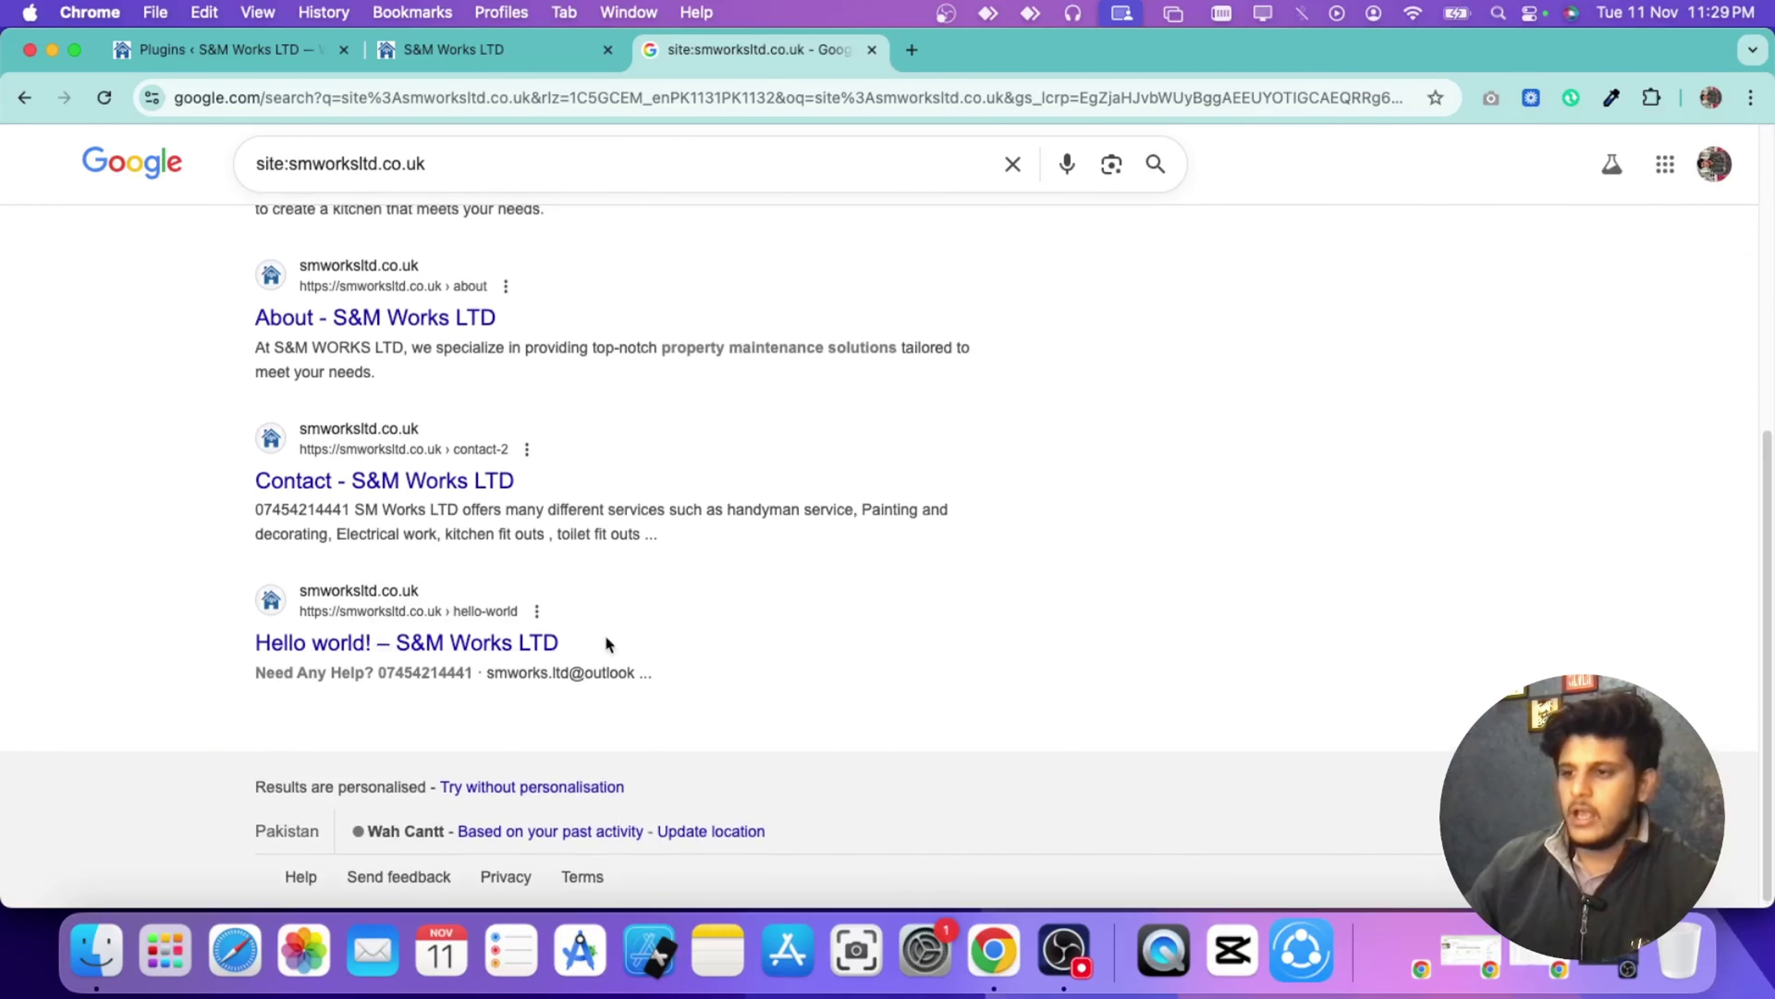
{"action": "left_click_drag", "start_coordinate": [589, 614], "coordinate": [207, 591]}
{"action": "left_click", "coordinate": [209, 567]}
{"action": "scroll", "coordinate": [208, 559], "scroll_direction": "up", "scroll_amount": 7}
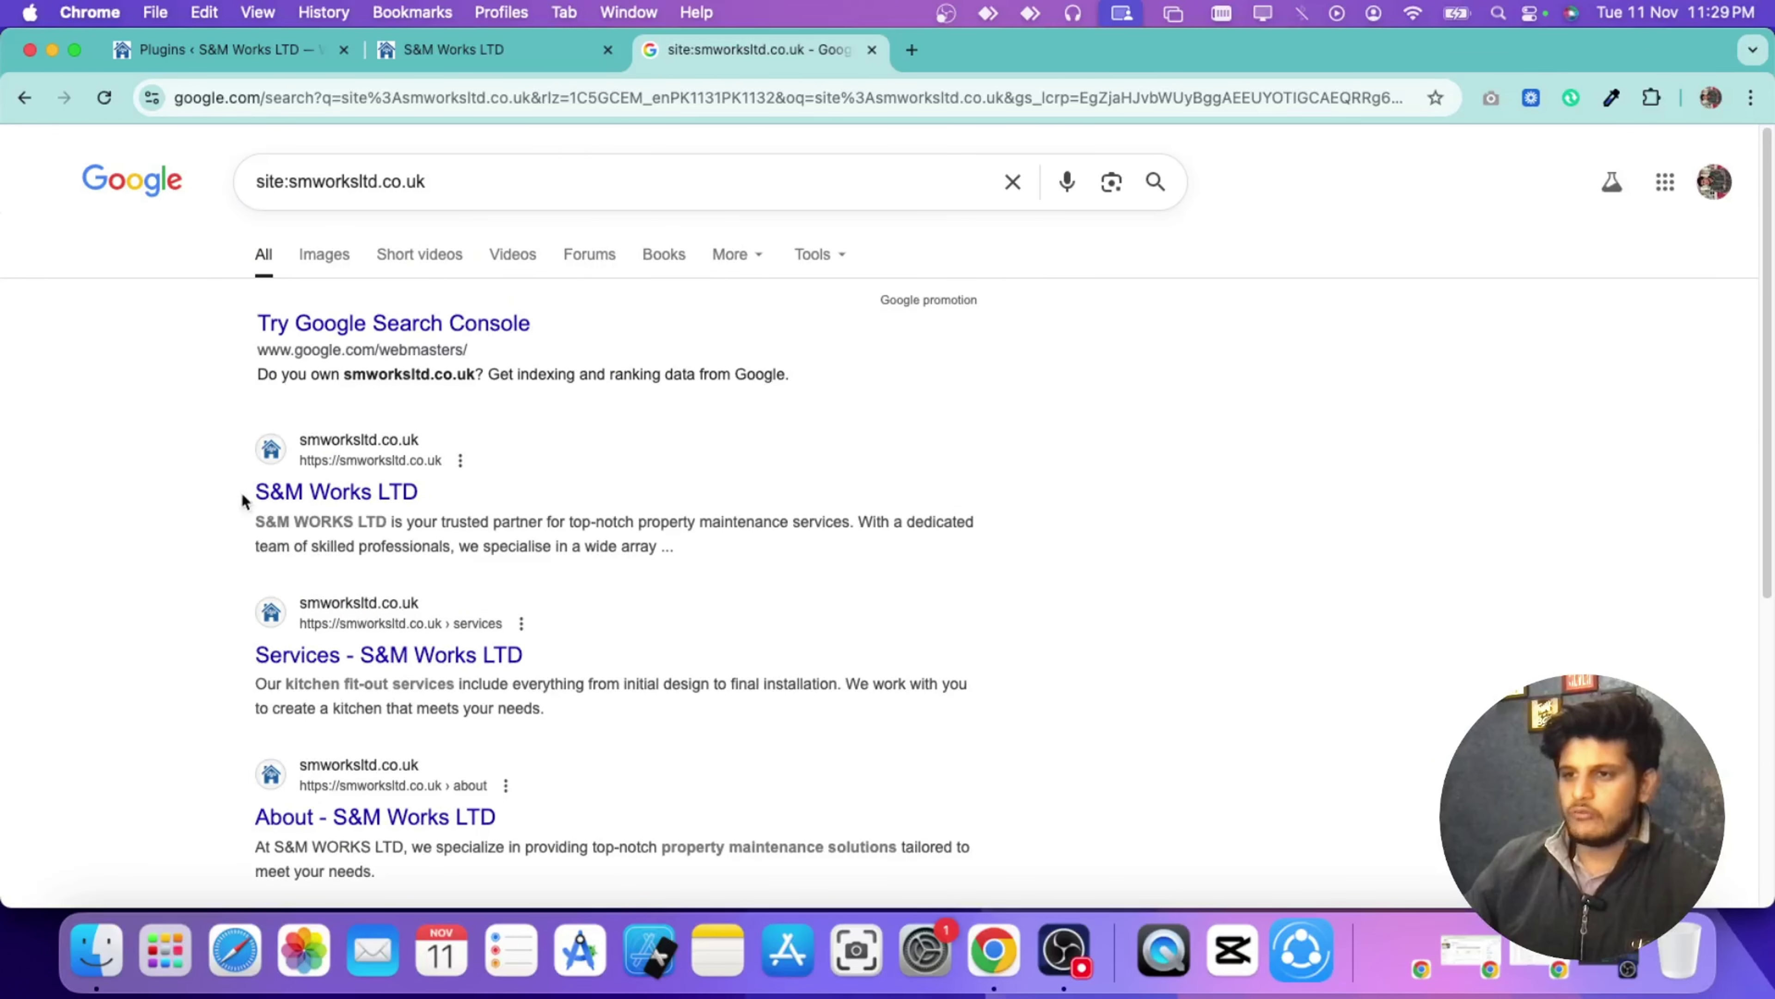
{"action": "left_click_drag", "start_coordinate": [242, 493], "coordinate": [310, 510]}
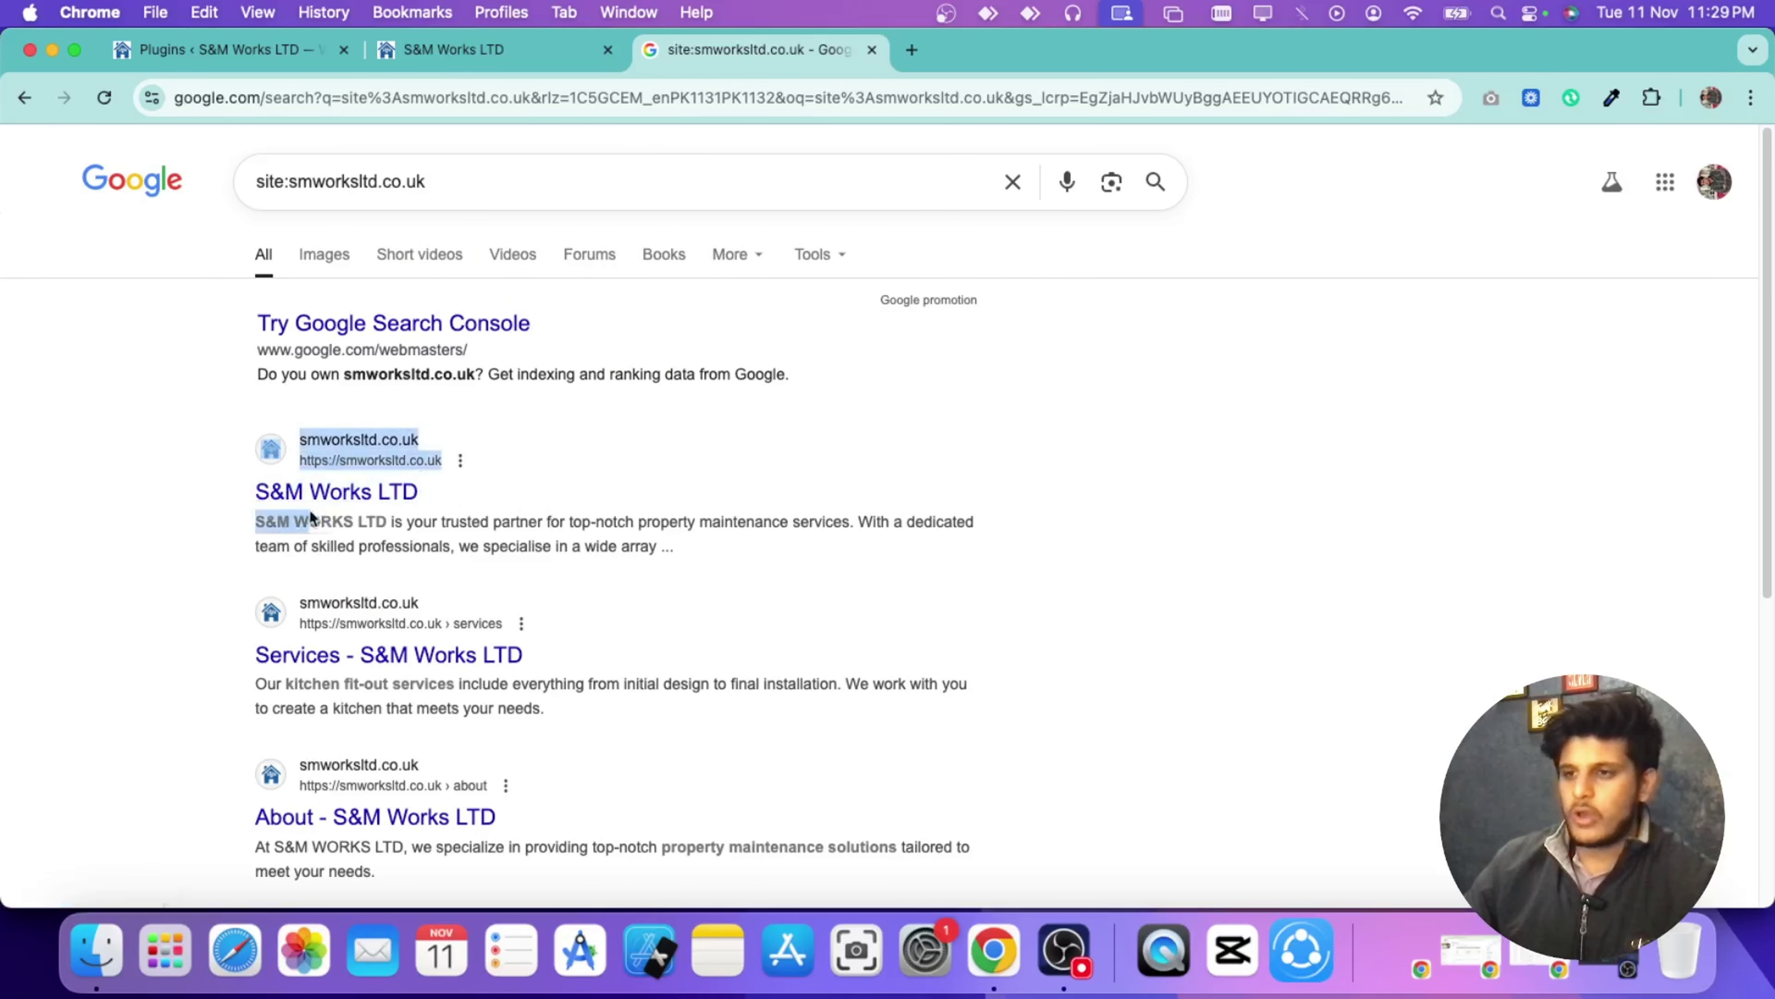
{"action": "left_click", "coordinate": [158, 498]}
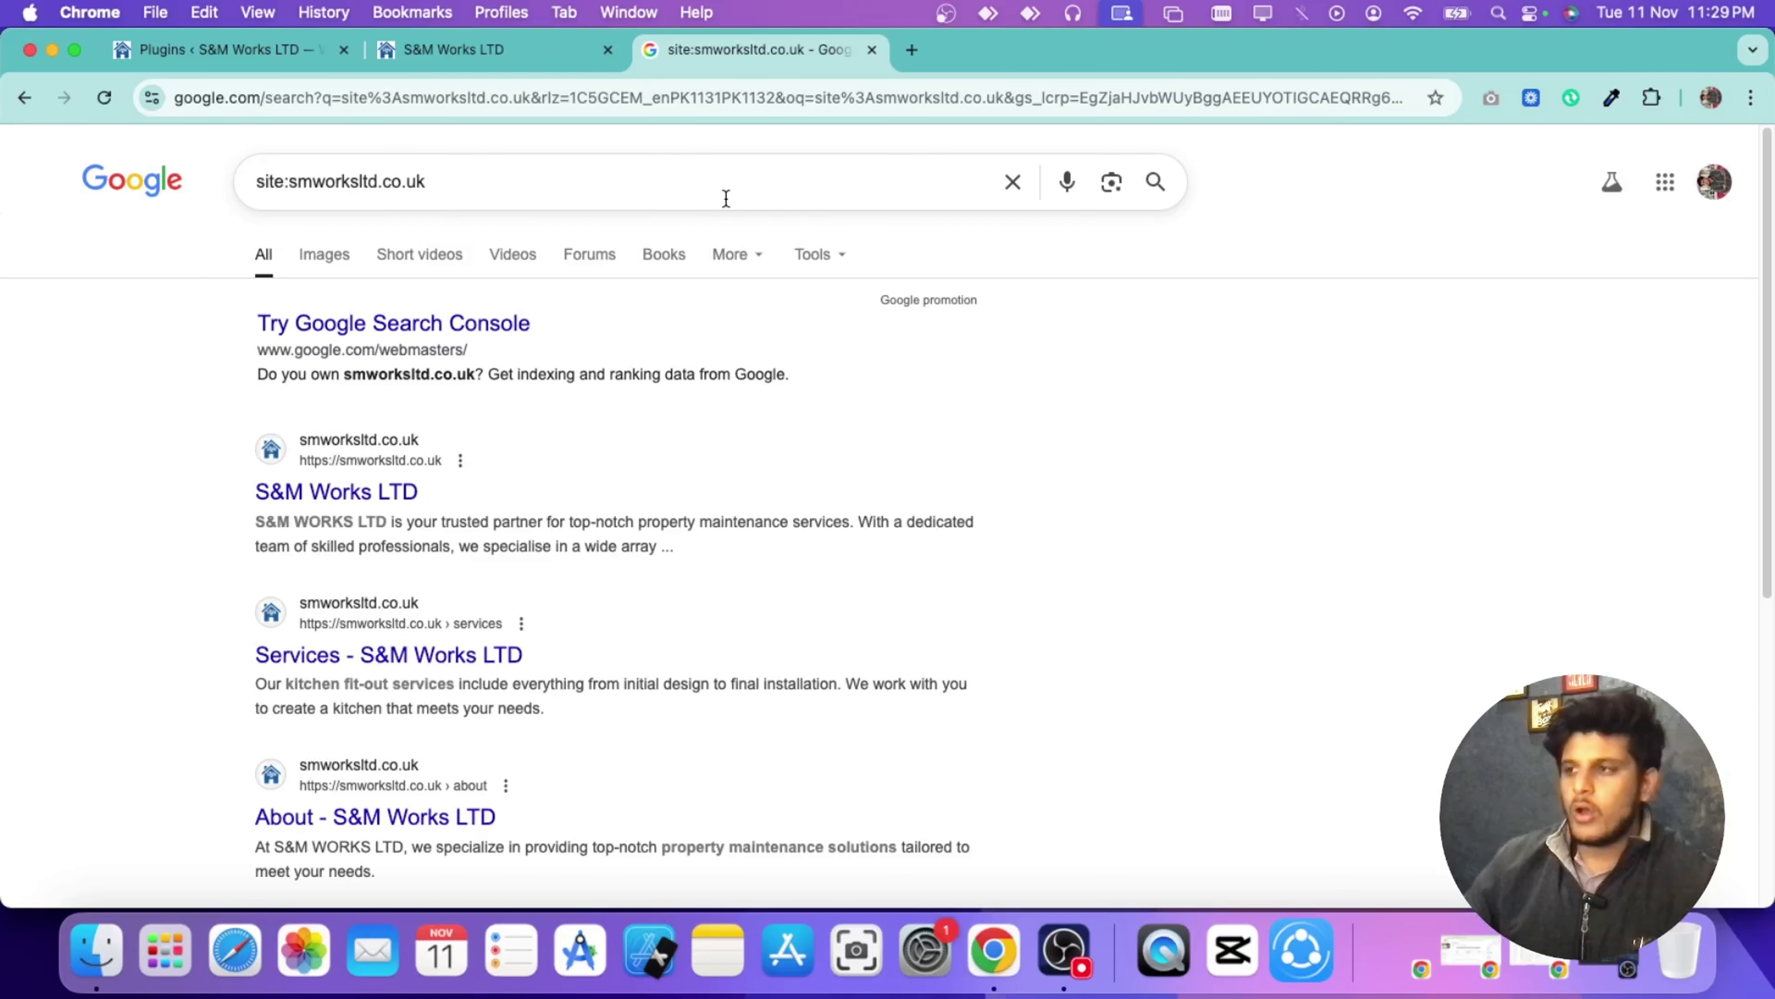
{"action": "left_click", "coordinate": [523, 65]}
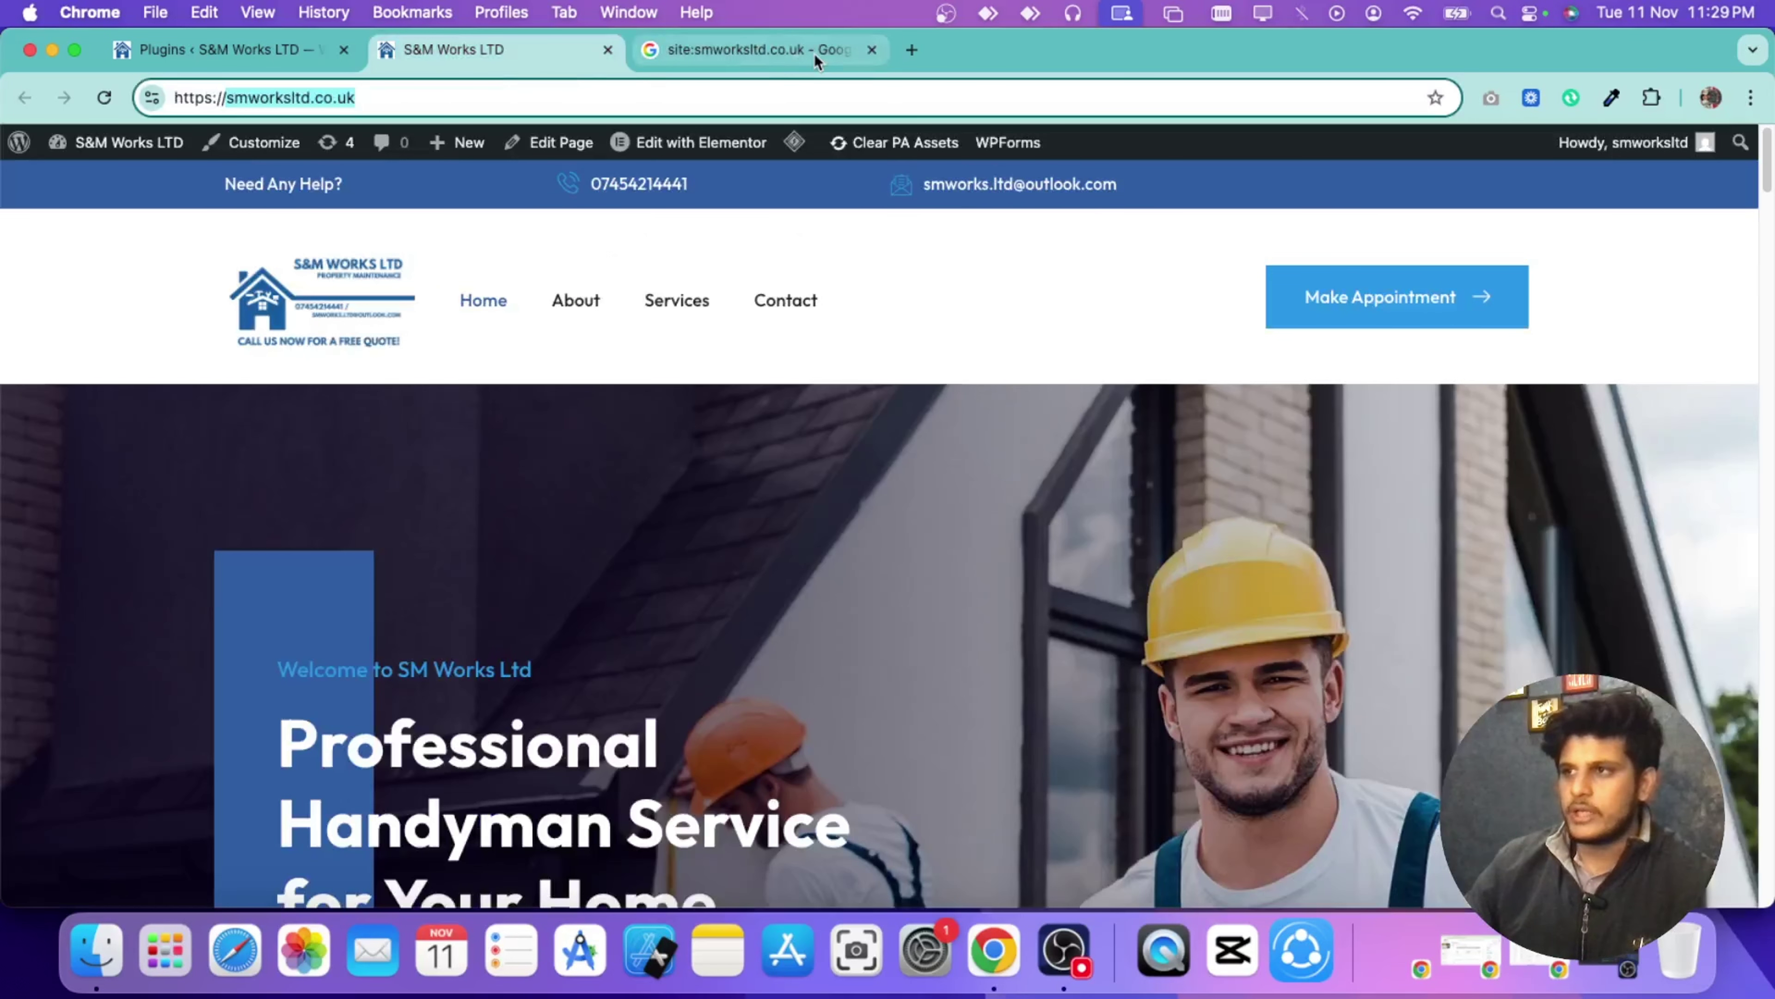
{"action": "left_click", "coordinate": [872, 49]}
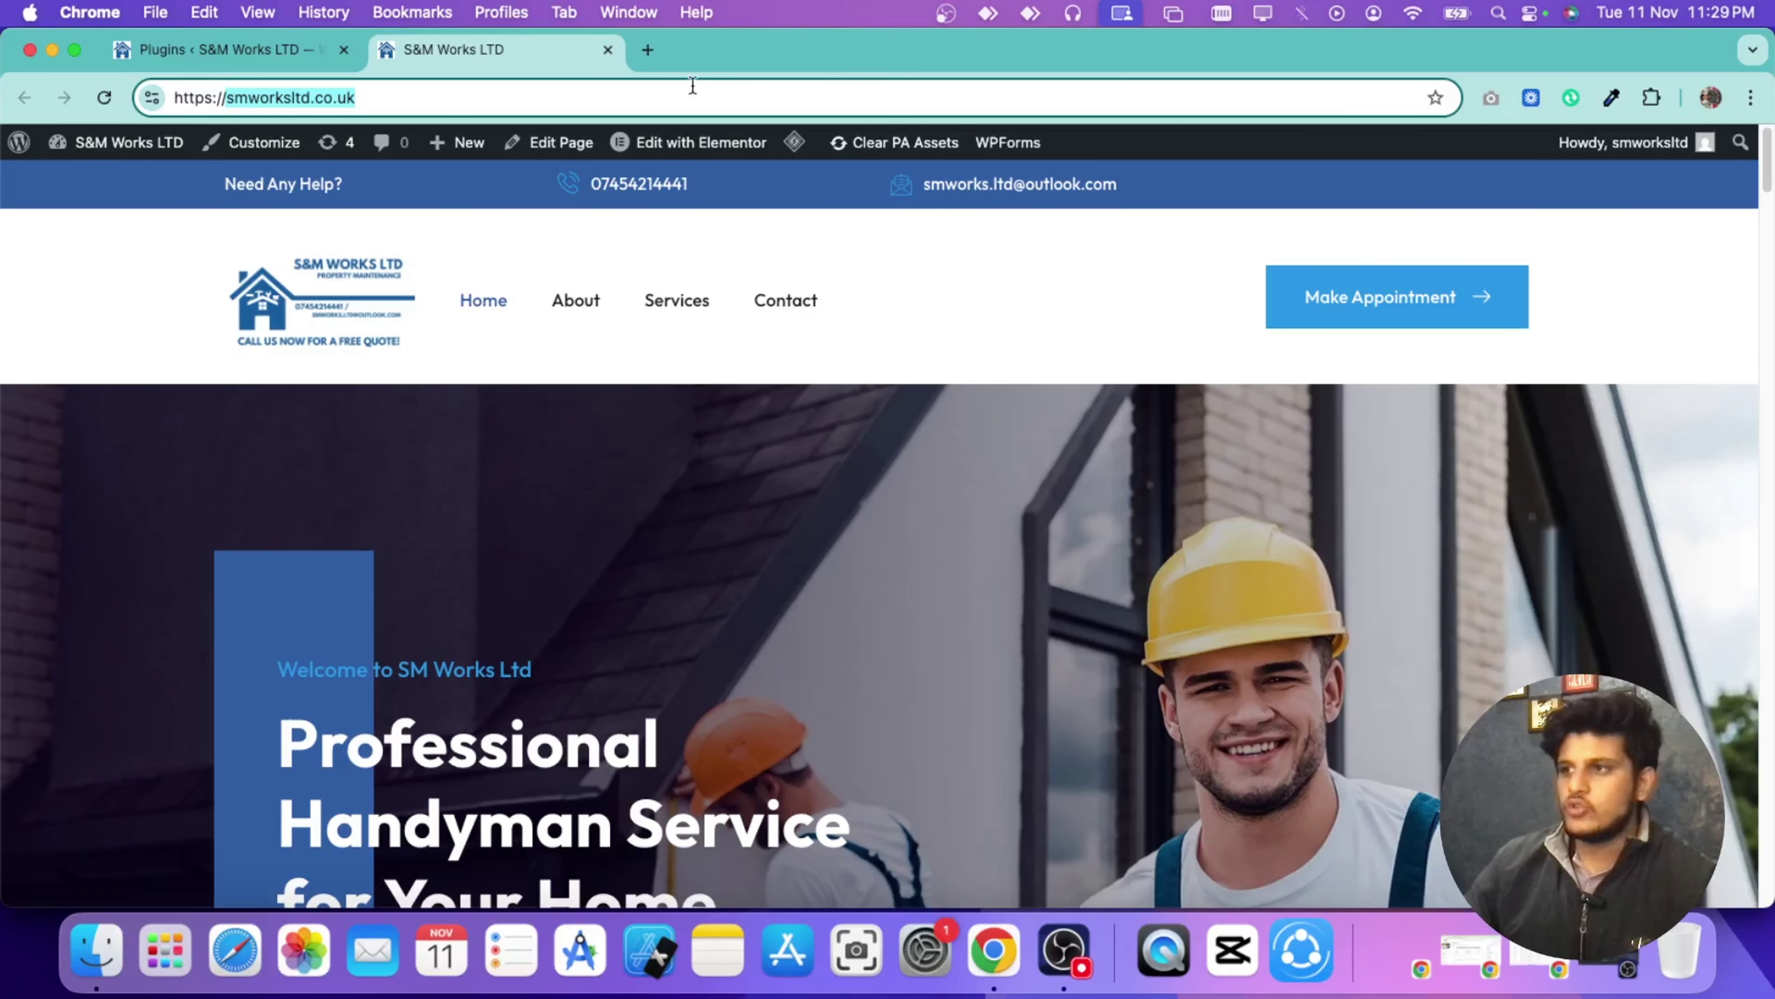
Step: Return to the WordPress admin, open the page for adding new plugins and search for rank math
{"action": "left_click", "coordinate": [294, 51]}
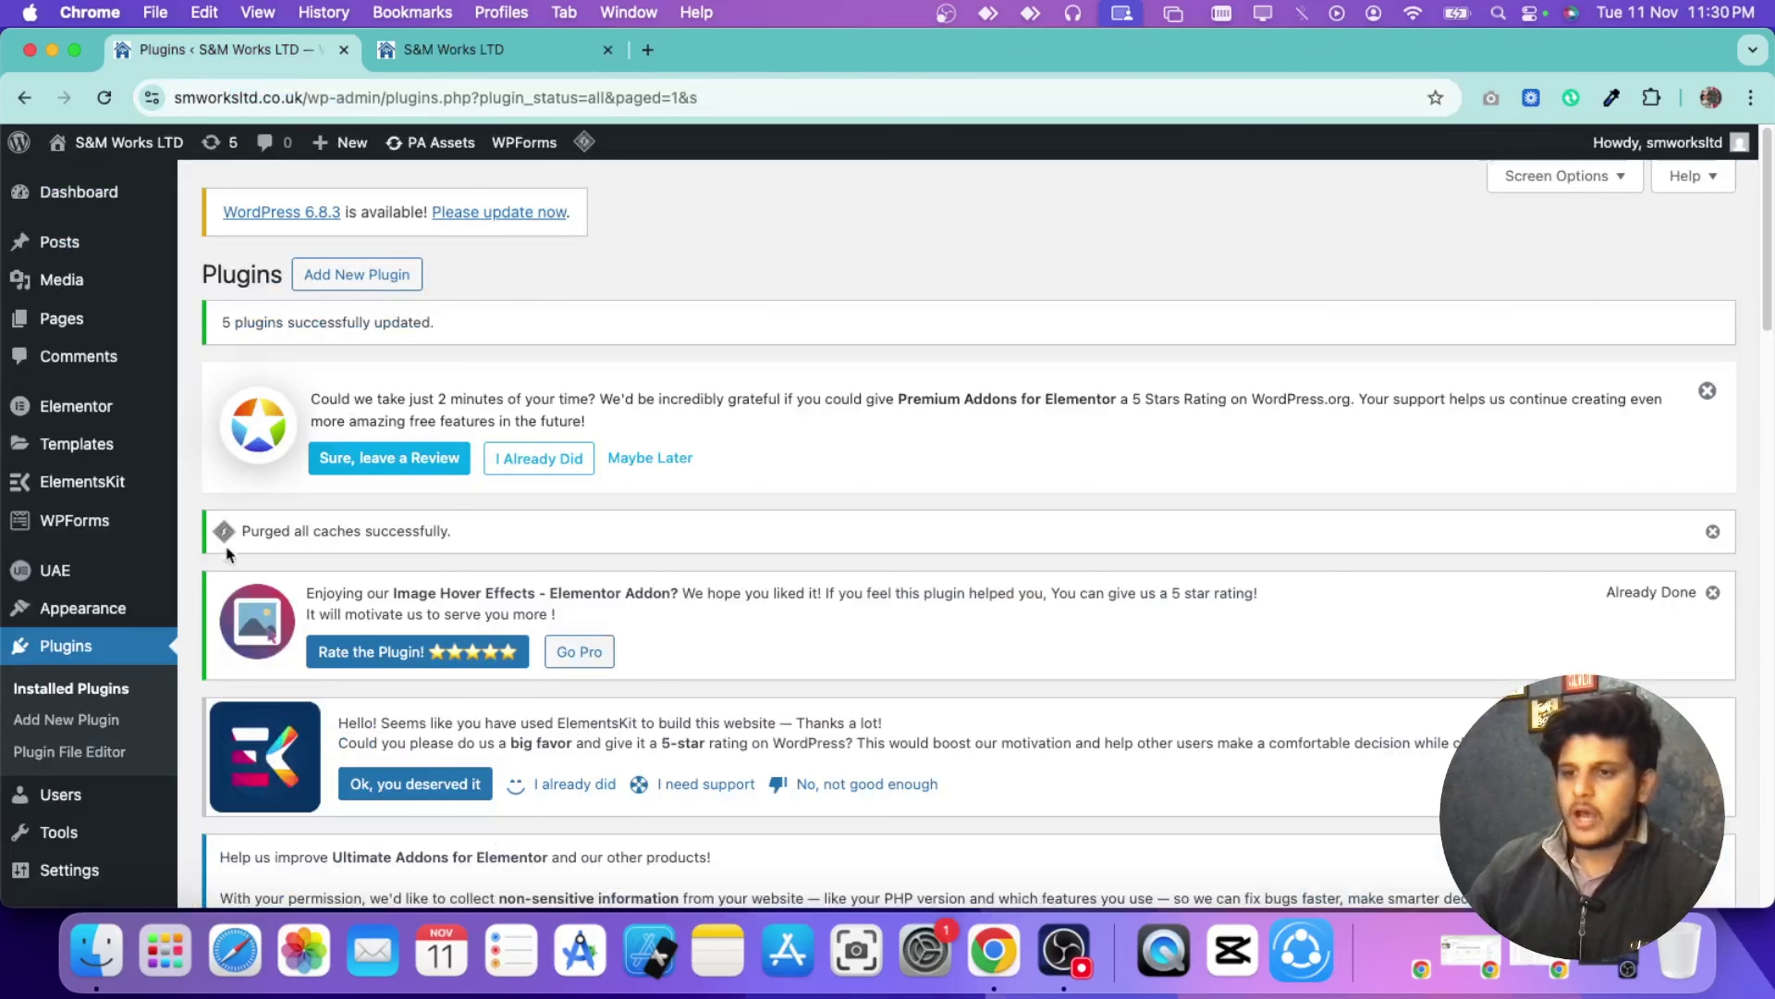
{"action": "scroll", "coordinate": [224, 544], "scroll_direction": "down", "scroll_amount": 4}
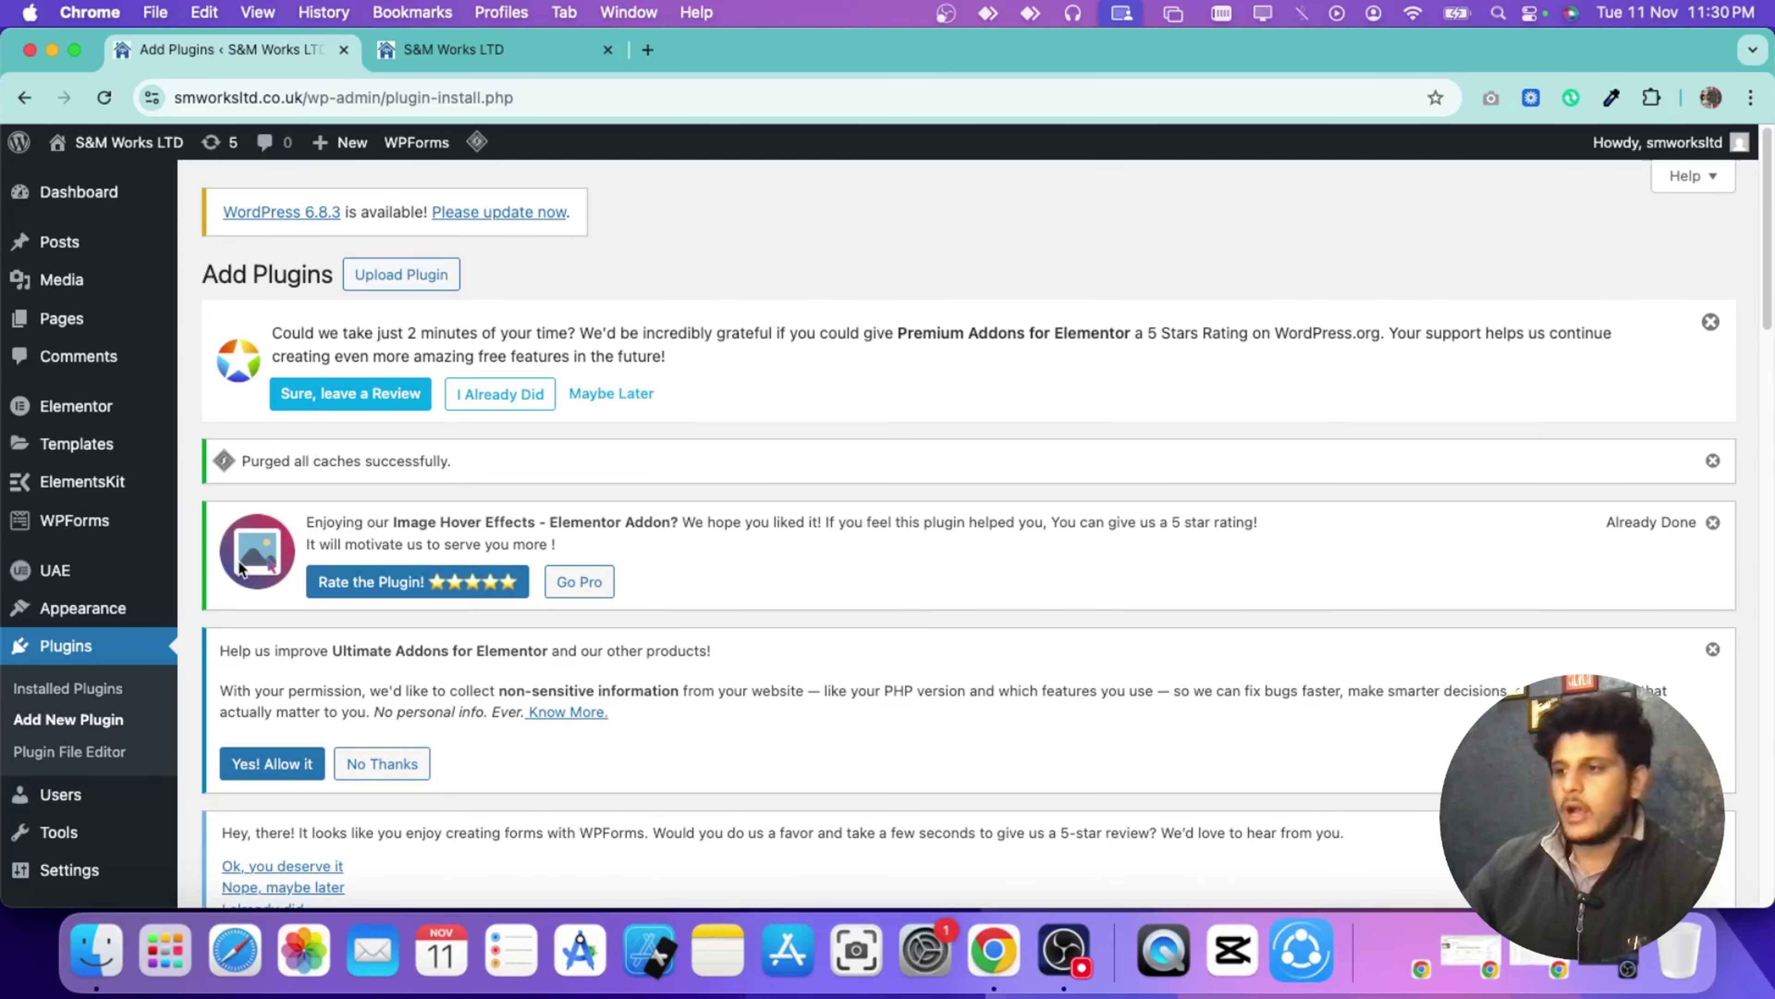
{"action": "scroll", "coordinate": [570, 521], "scroll_direction": "down", "scroll_amount": 3}
{"action": "scroll", "coordinate": [573, 521], "scroll_direction": "down", "scroll_amount": 8}
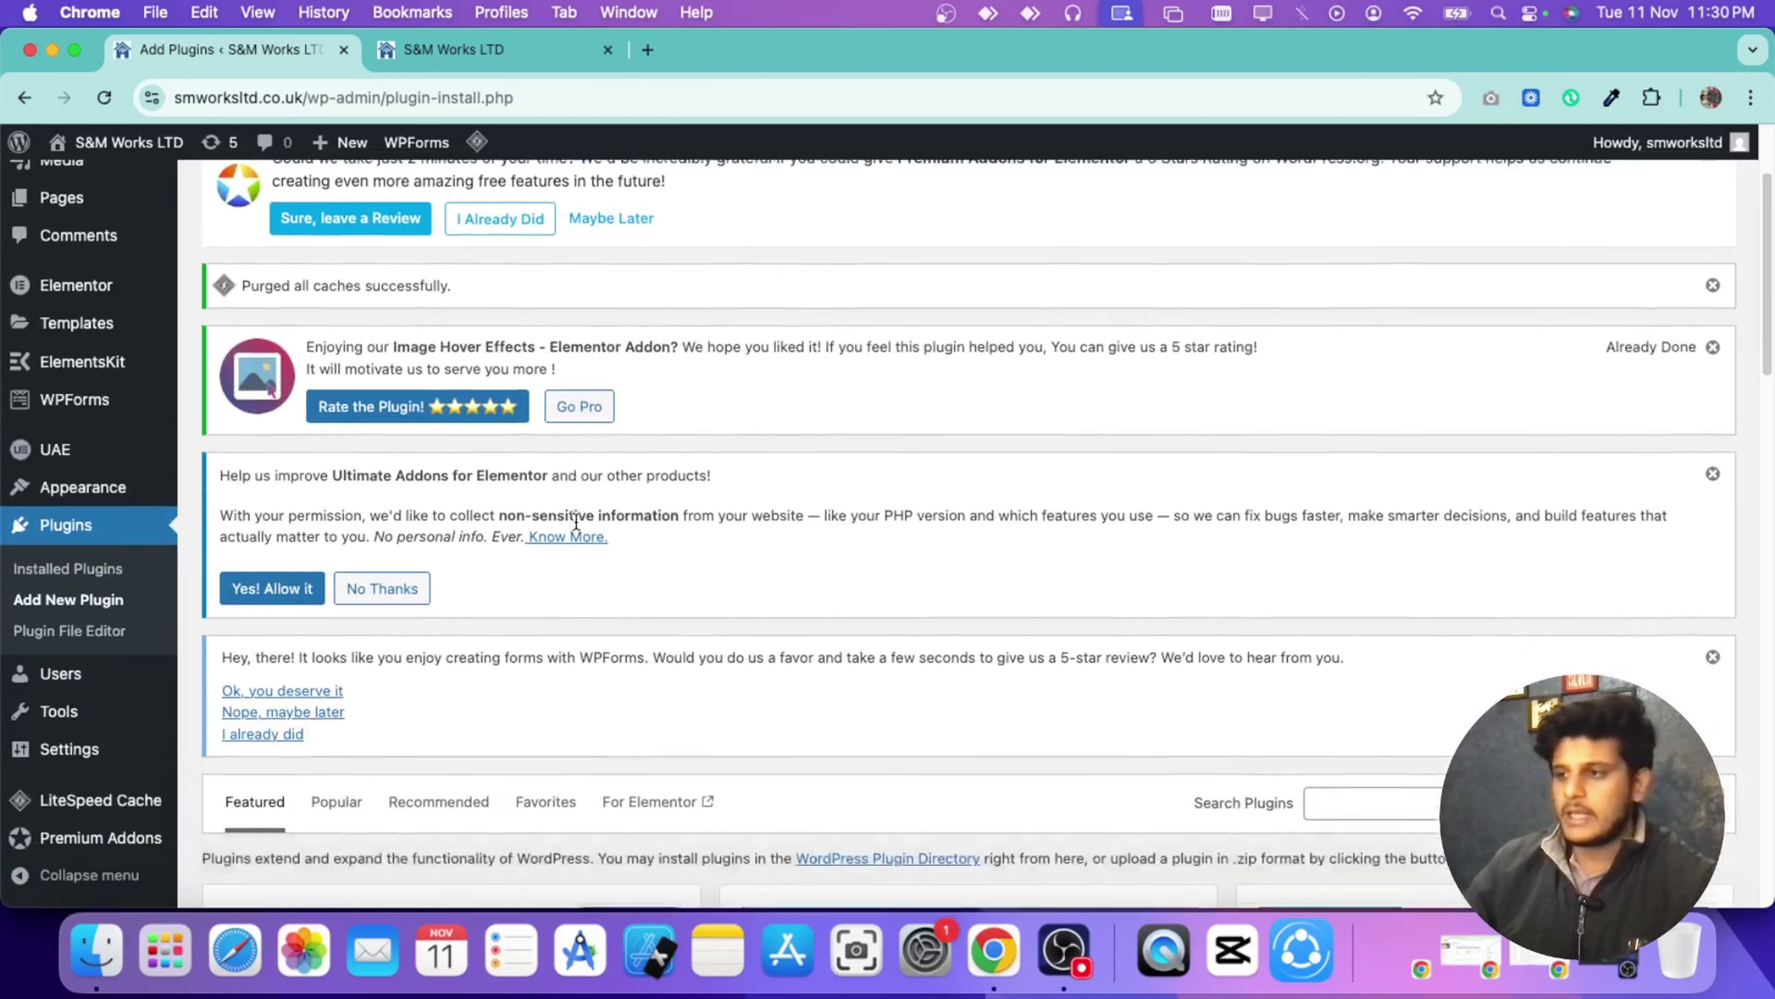
{"action": "left_click", "coordinate": [1355, 505]}
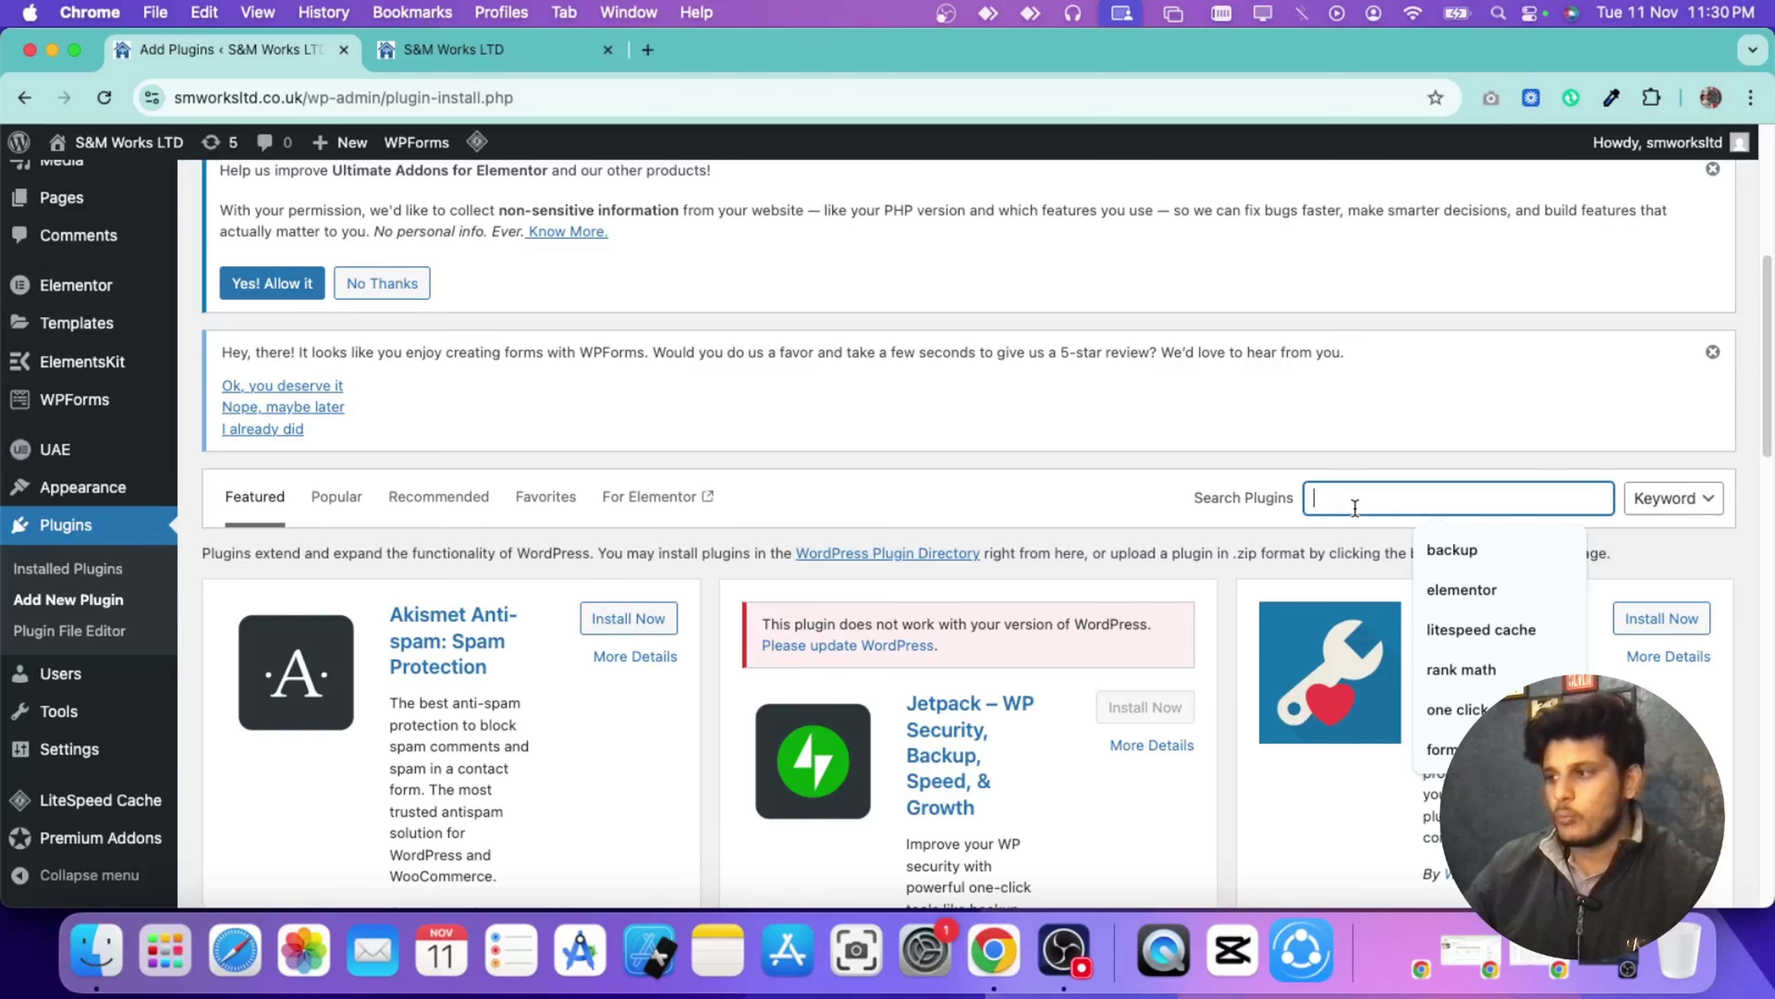
{"action": "left_click", "coordinate": [1461, 670]}
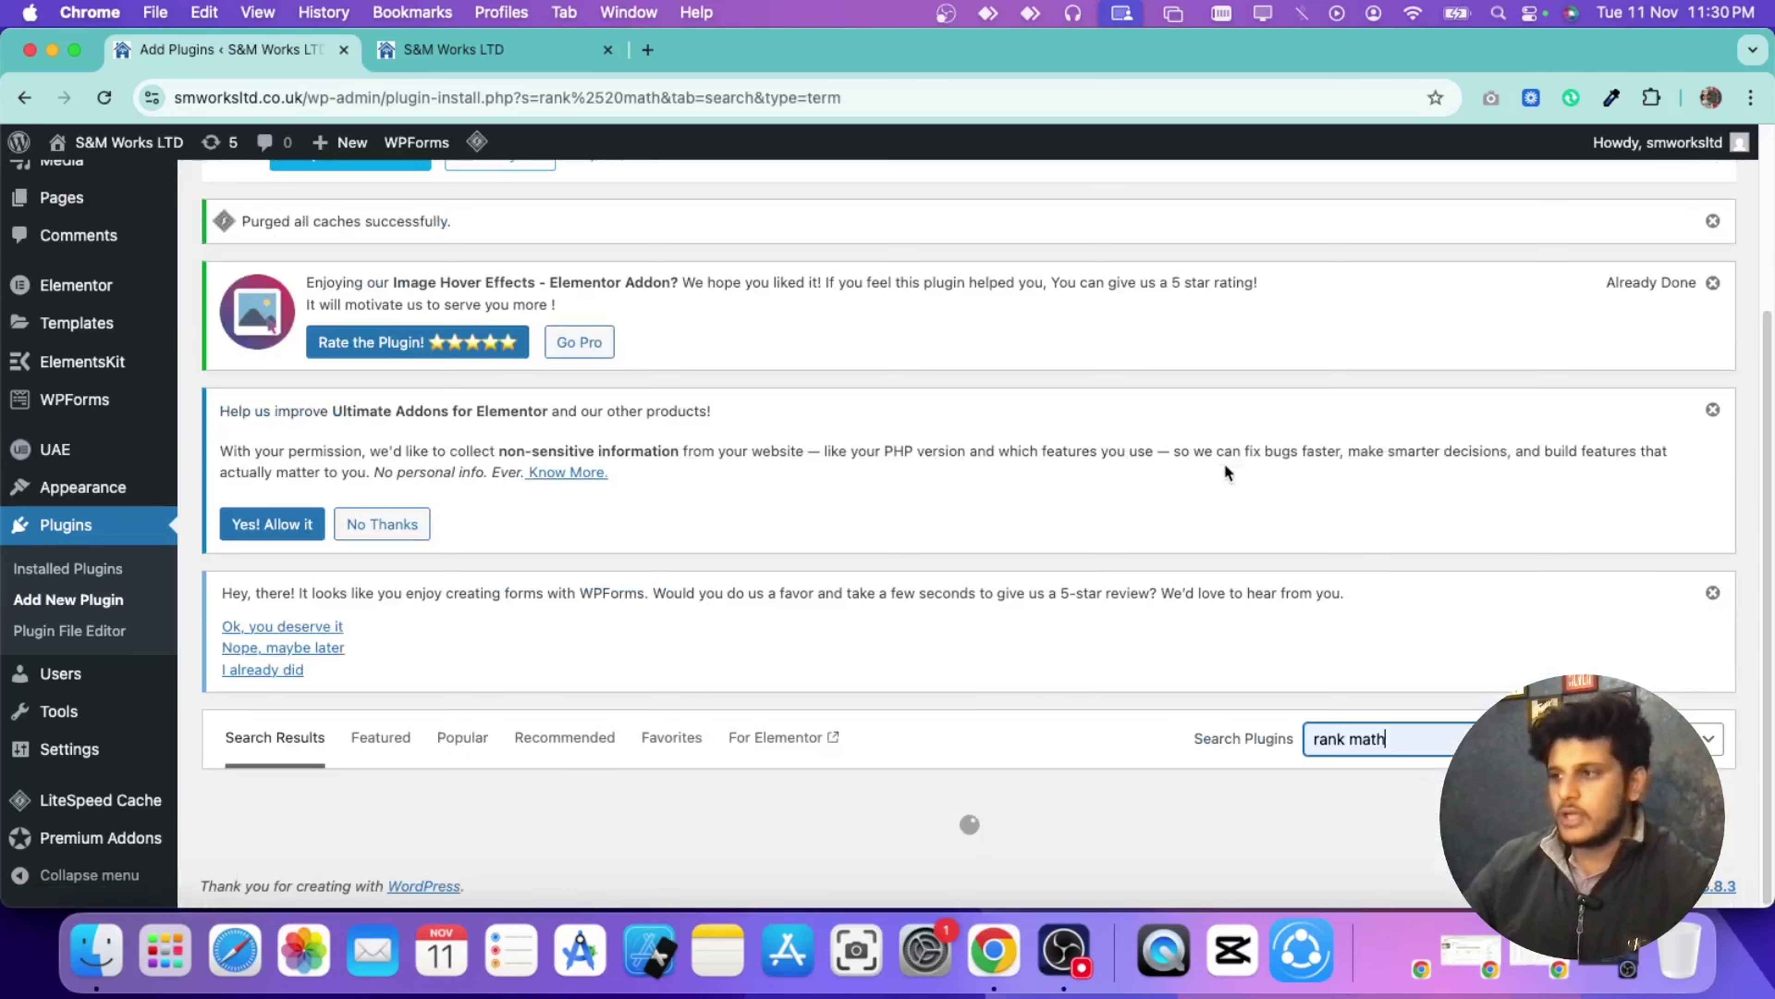
Step: Install and activate the Rank Math SEO plugin from the search results
{"action": "scroll", "coordinate": [1139, 490], "scroll_direction": "down", "scroll_amount": 5}
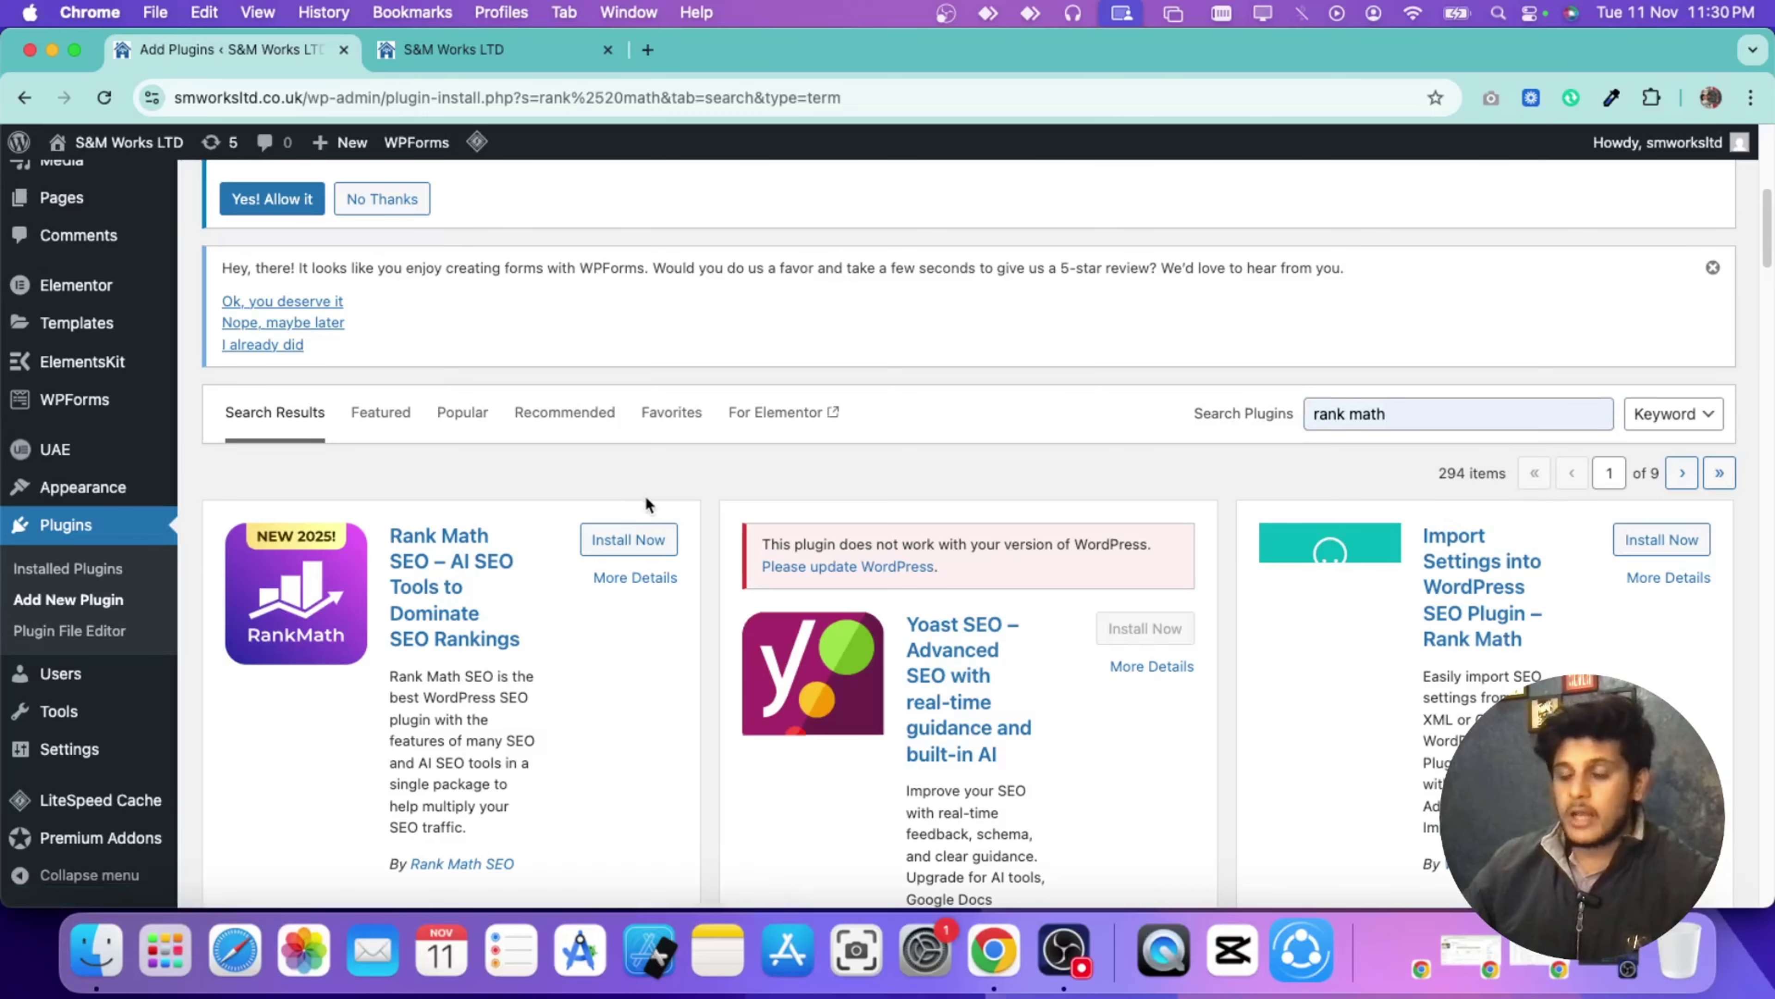
{"action": "scroll", "coordinate": [644, 498], "scroll_direction": "down", "scroll_amount": 2}
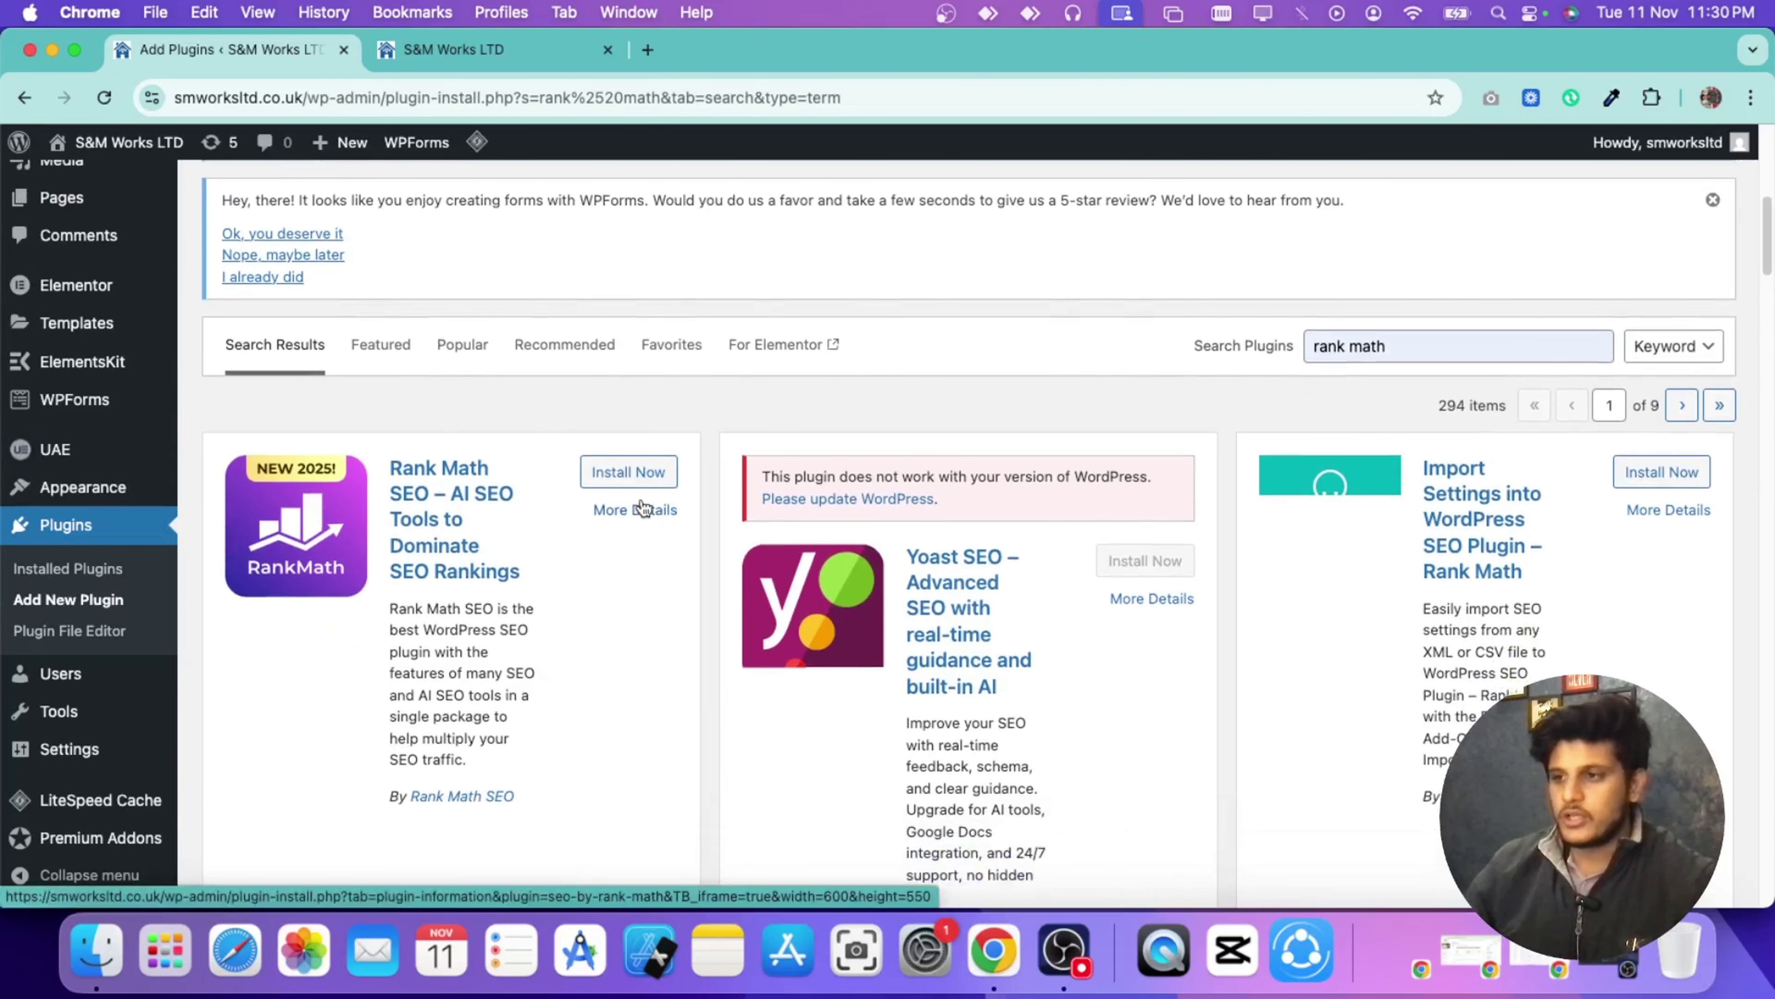
{"action": "left_click", "coordinate": [620, 485]}
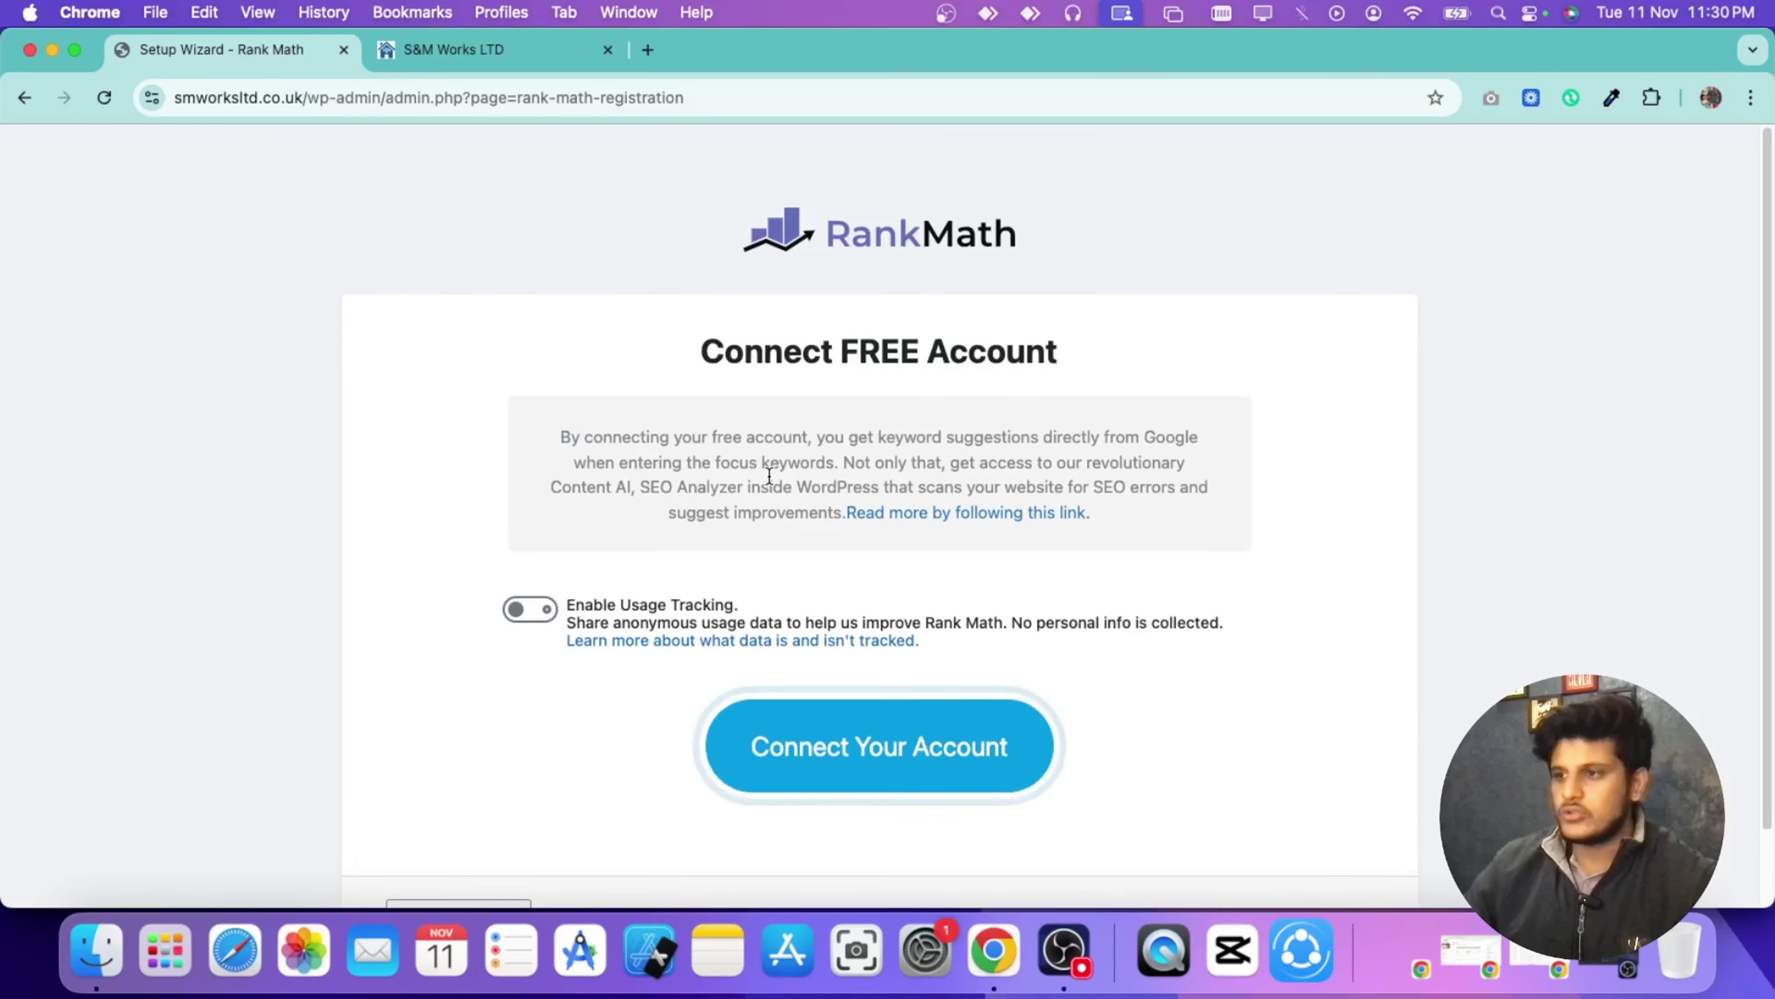
Step: Start connecting a free Rank Math account from the setup wizard, leaving usage tracking off
{"action": "scroll", "coordinate": [768, 473], "scroll_direction": "down", "scroll_amount": 2}
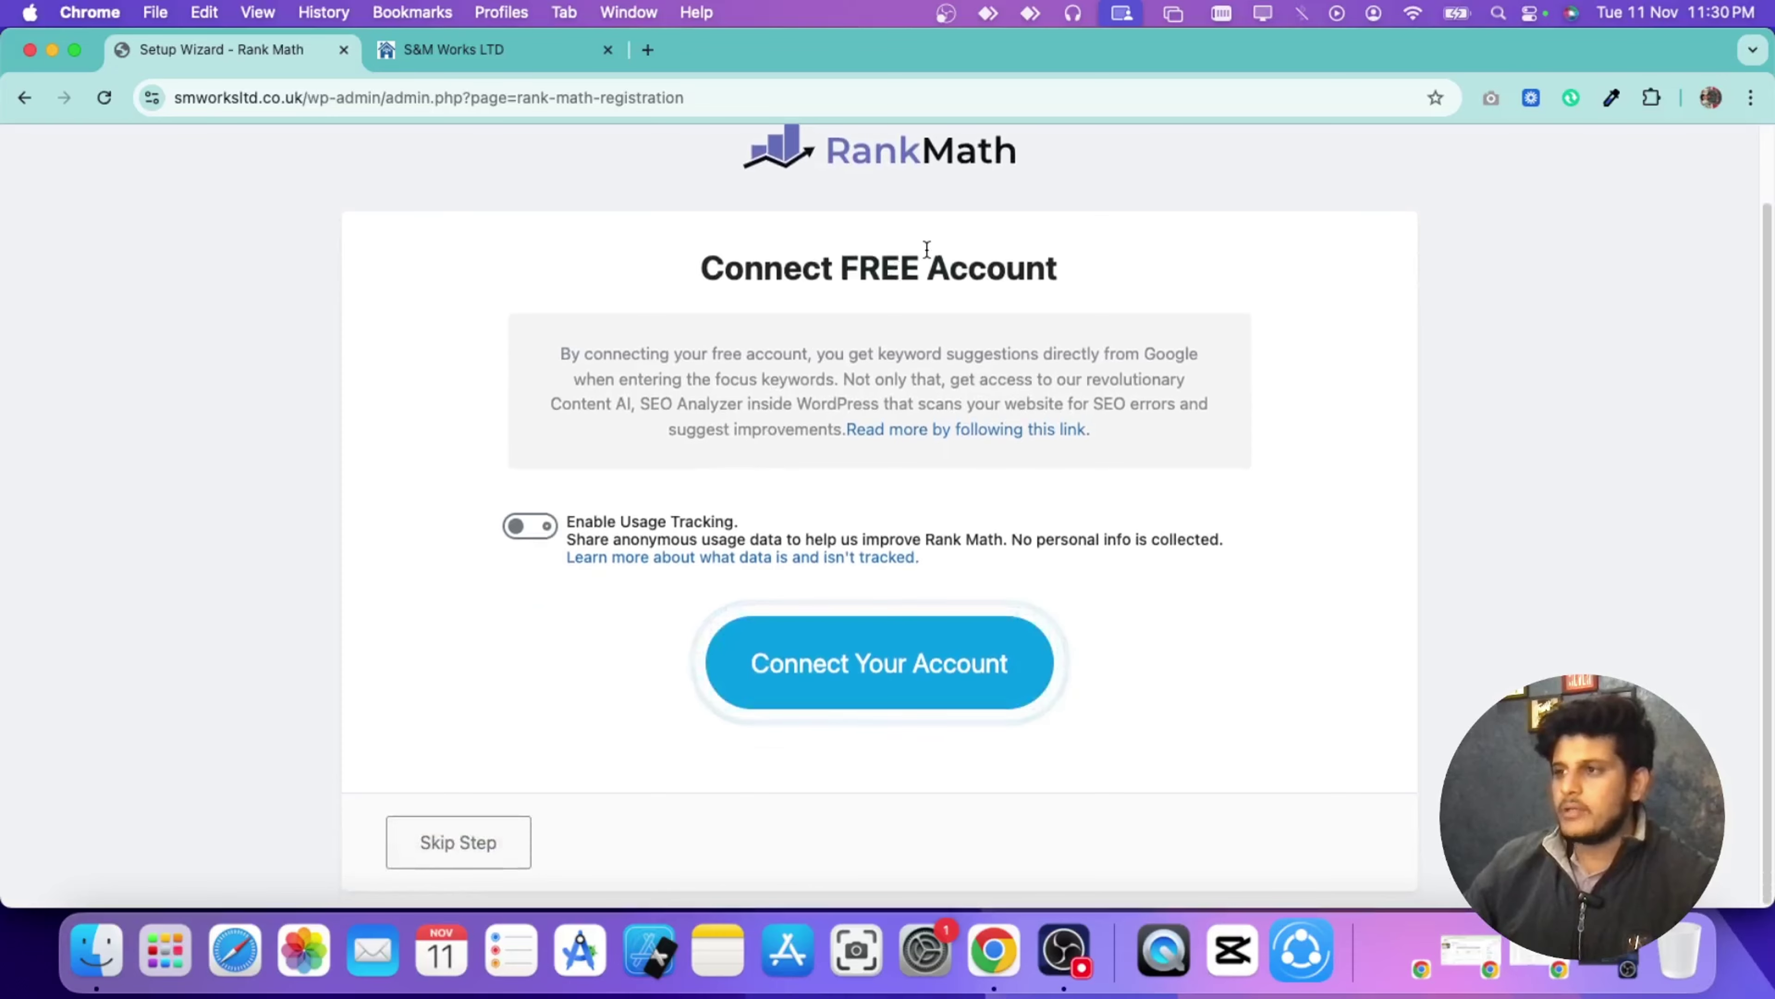
{"action": "left_click_drag", "start_coordinate": [704, 268], "coordinate": [1062, 269]}
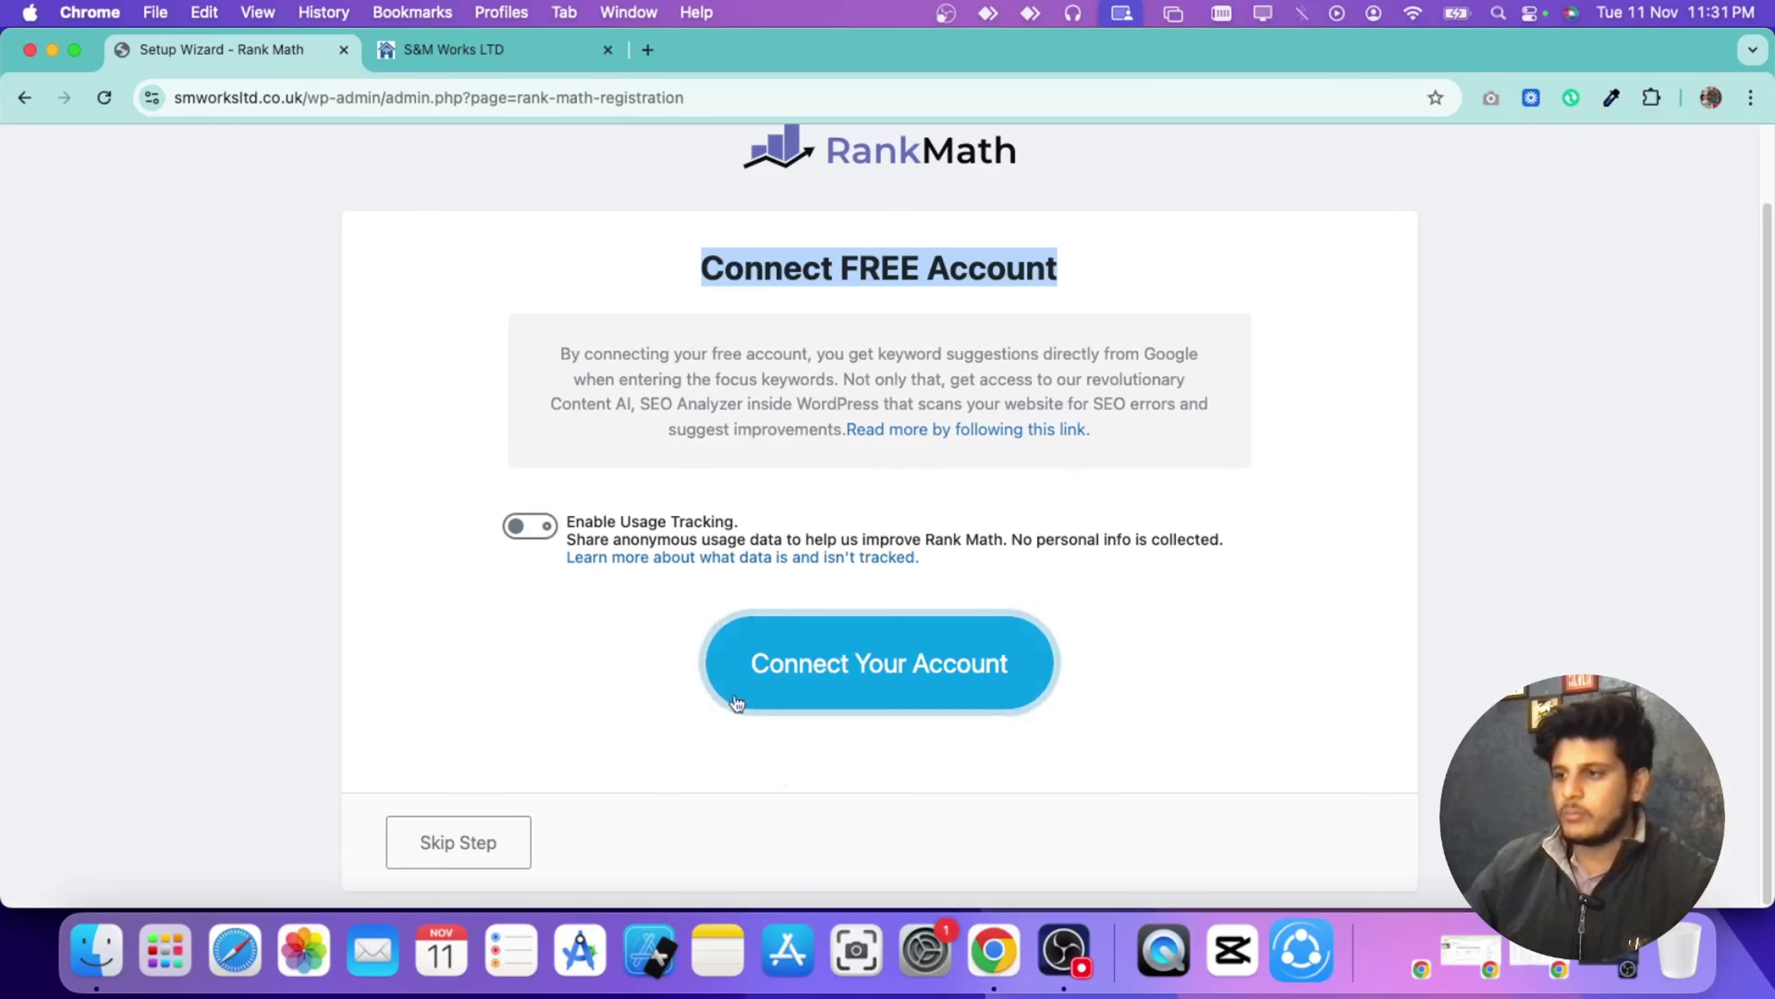
{"action": "left_click", "coordinate": [776, 676]}
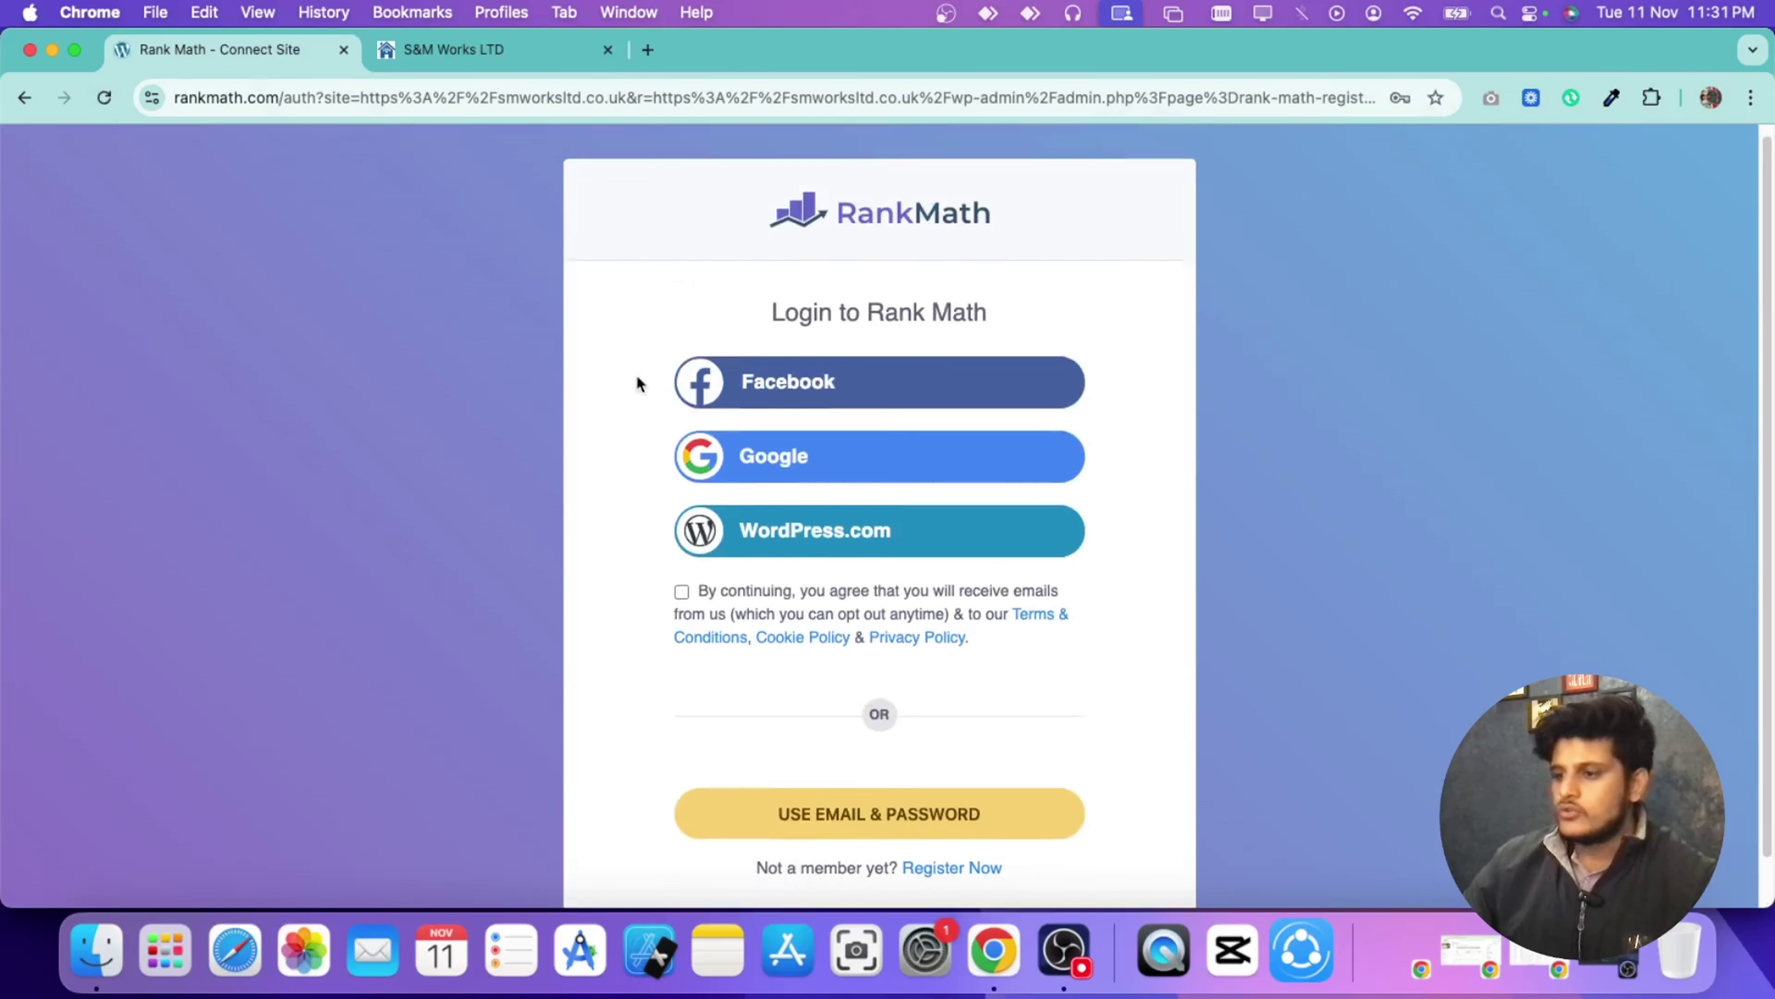
Step: Log in to Rank Math with Google and activate the Rank Math Free Plan for smworksltd.co.uk
{"action": "scroll", "coordinate": [637, 377], "scroll_direction": "up", "scroll_amount": 1}
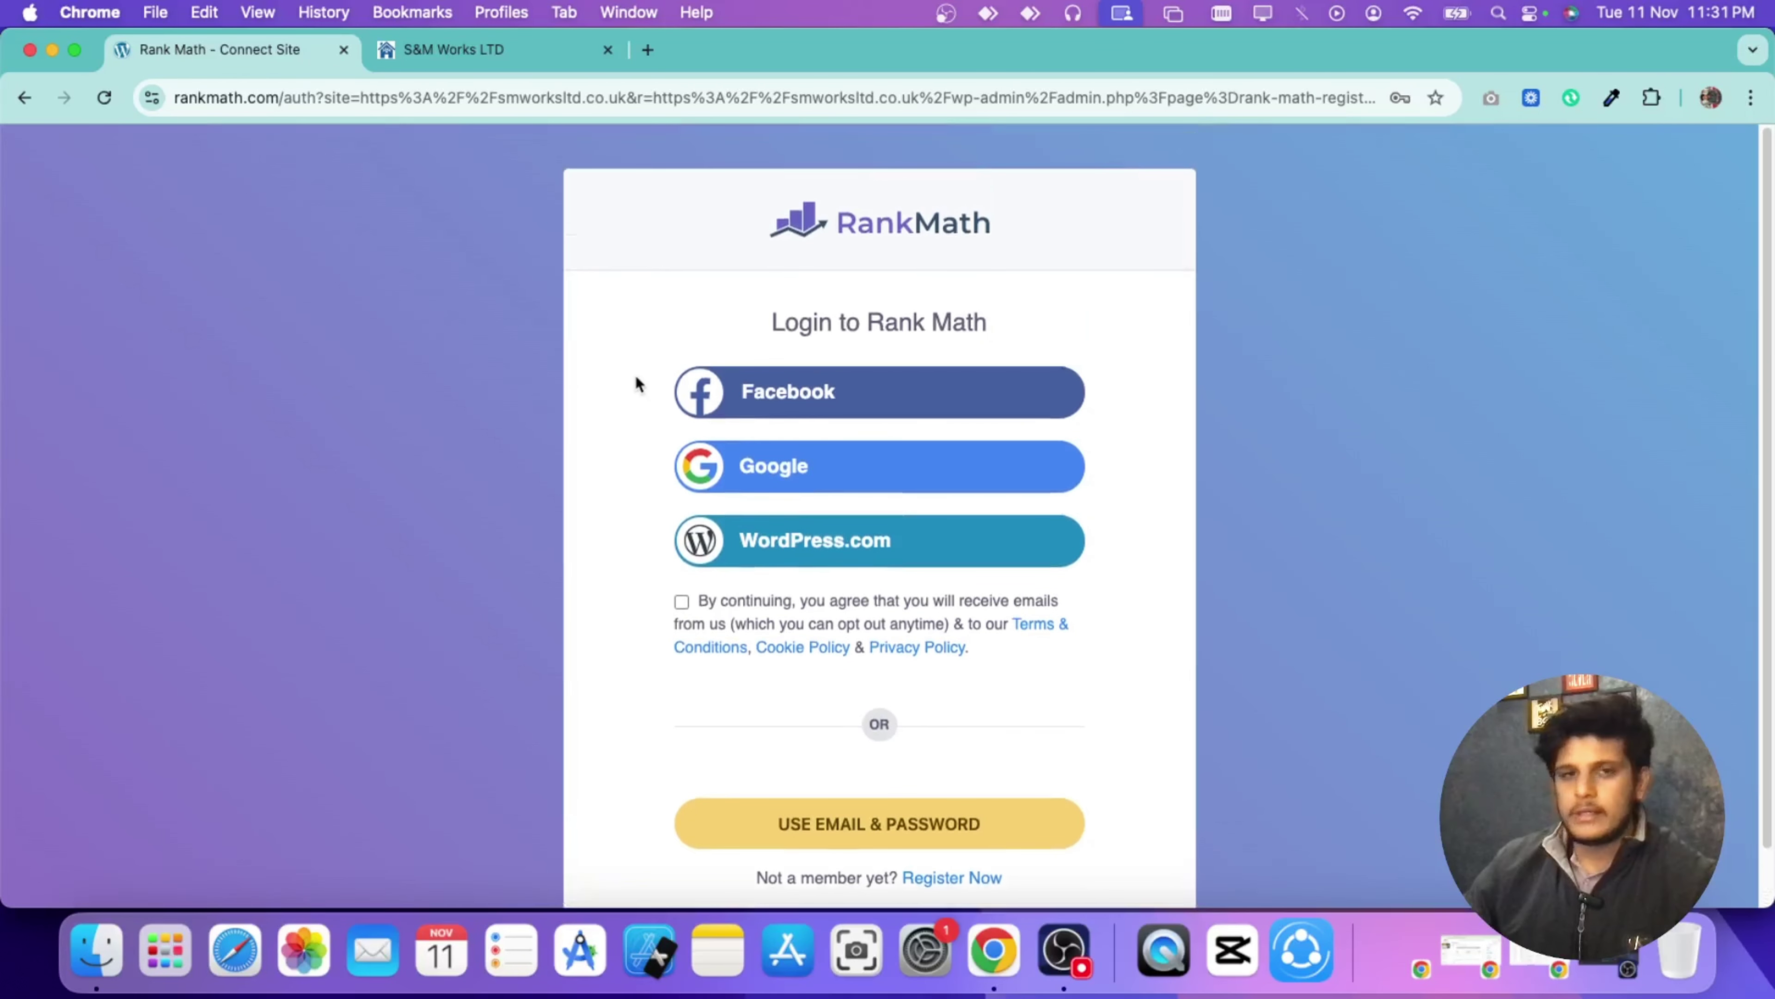
{"action": "scroll", "coordinate": [636, 381], "scroll_direction": "down", "scroll_amount": 2}
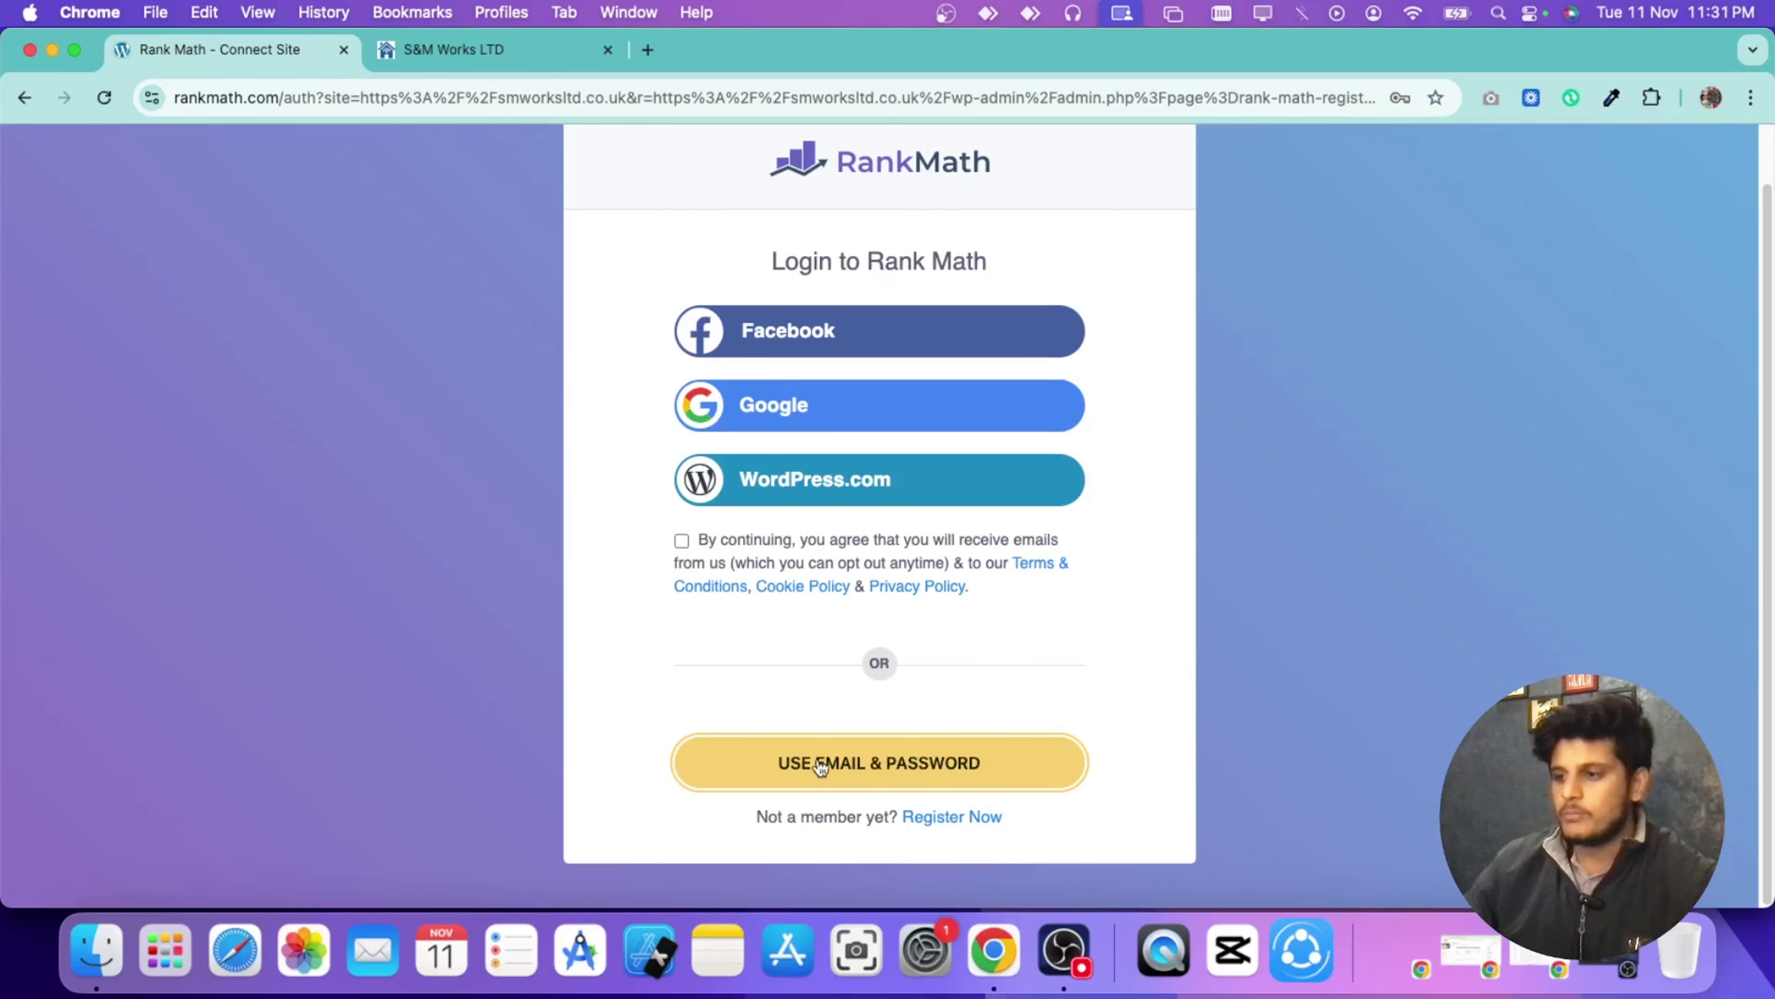
{"action": "scroll", "coordinate": [780, 412], "scroll_direction": "up", "scroll_amount": 1}
{"action": "left_click", "coordinate": [802, 459]}
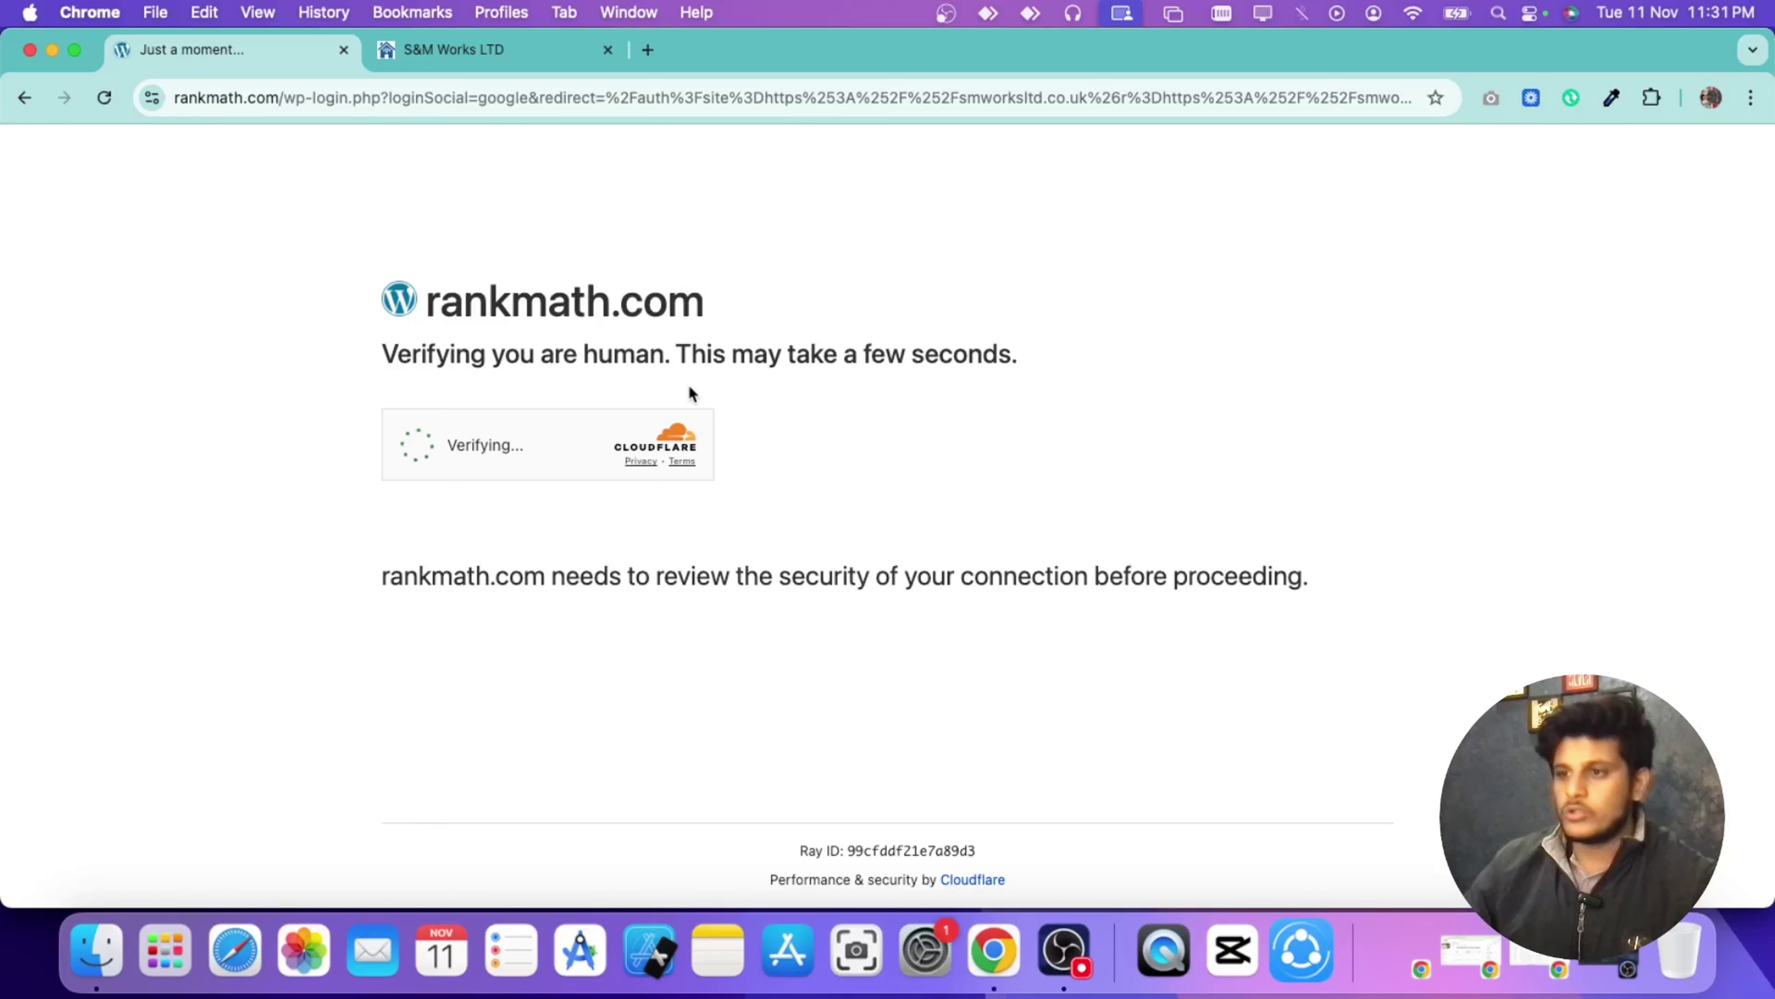
{"action": "left_click_drag", "start_coordinate": [429, 299], "coordinate": [688, 300]}
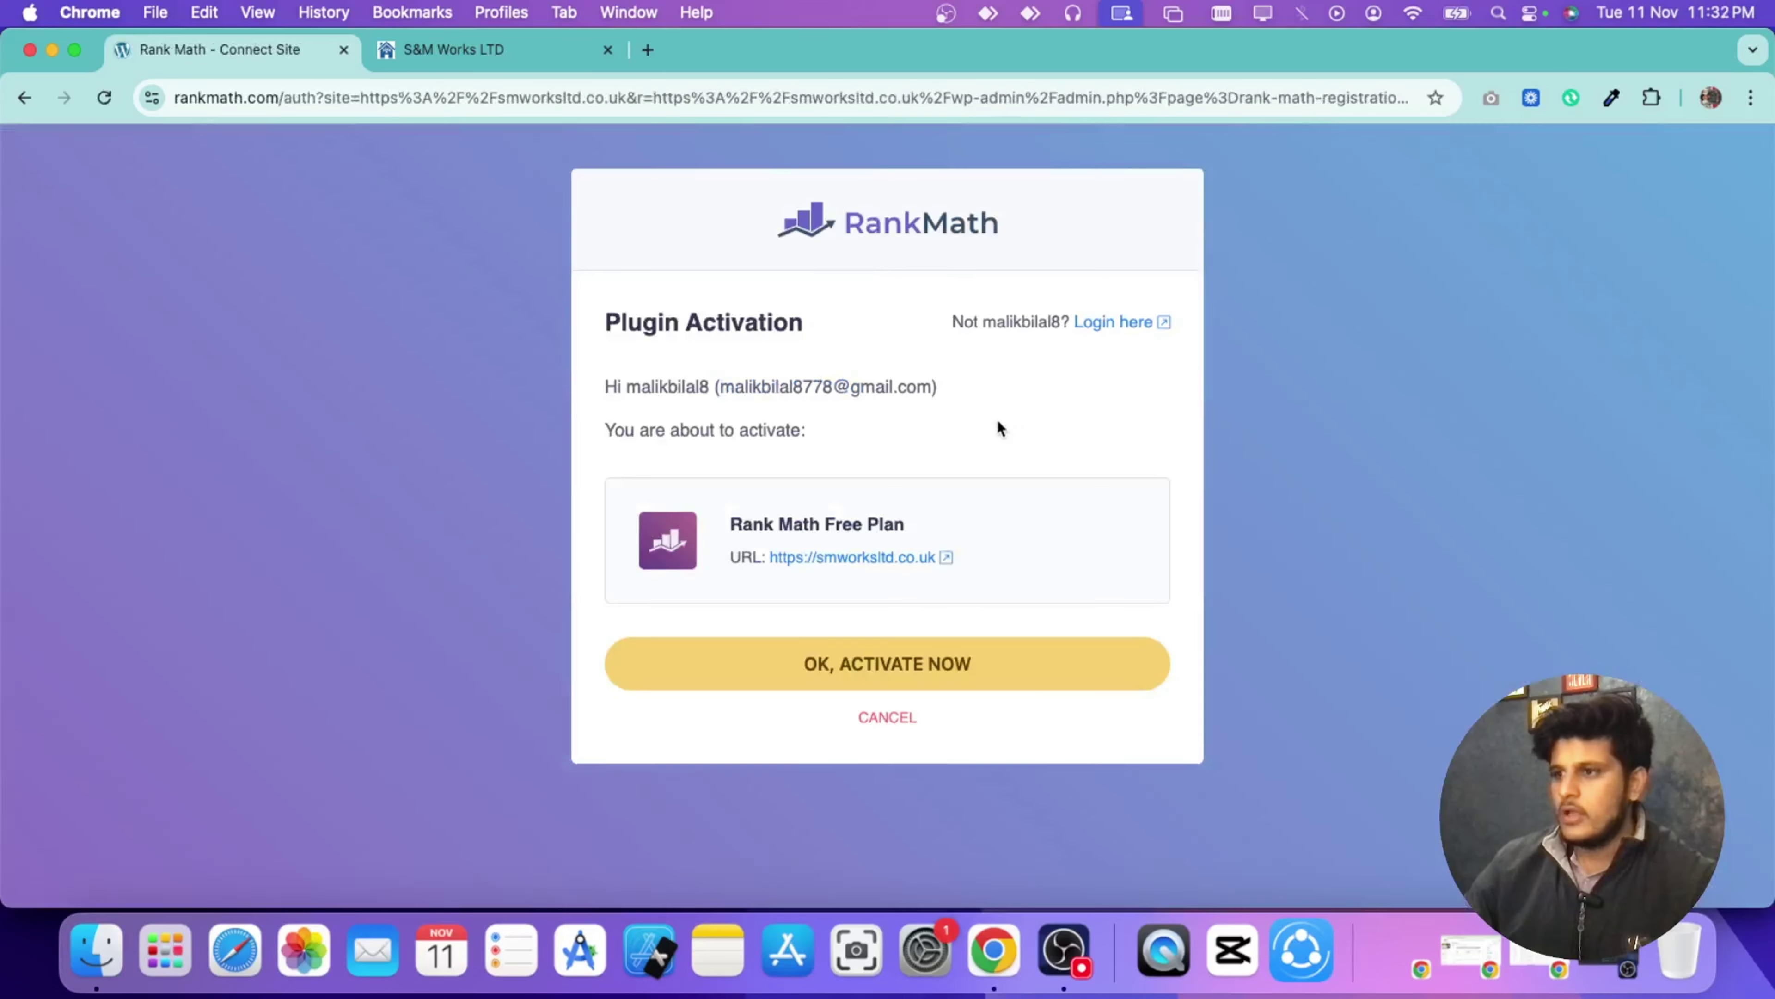
{"action": "left_click", "coordinate": [990, 679]}
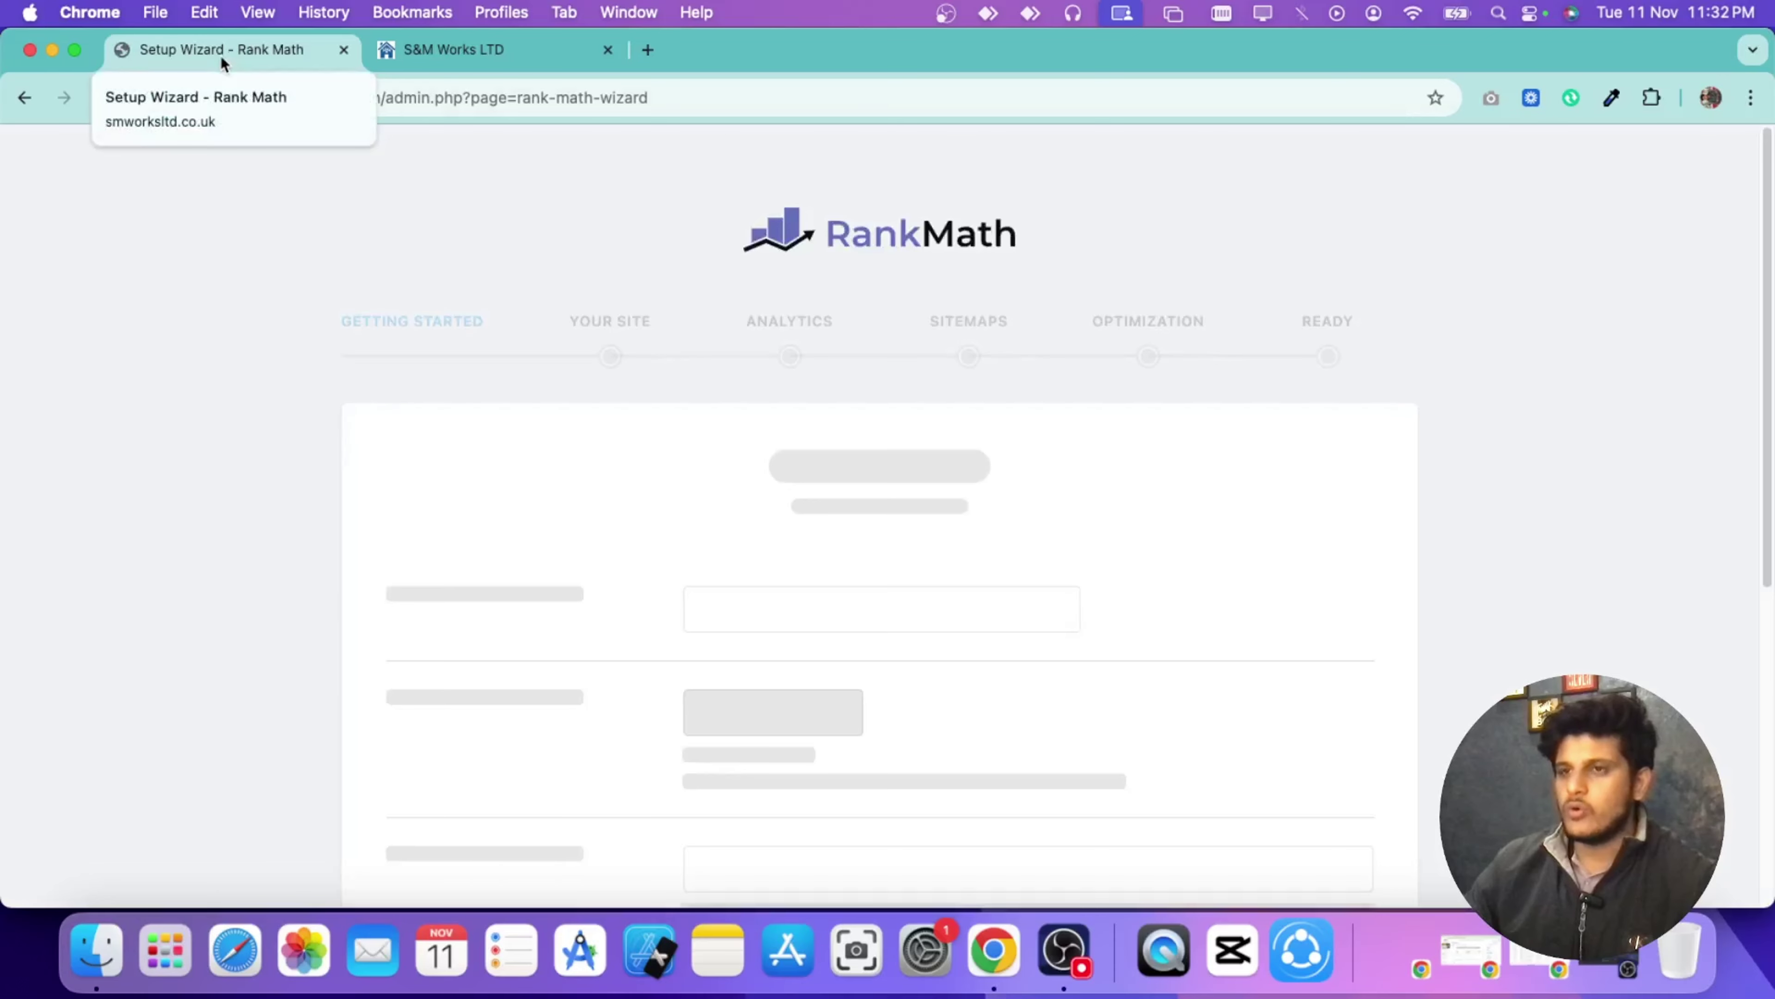
Step: Start the Rank Math setup wizard in Advanced mode and skip importing SEO settings from other plugins
{"action": "scroll", "coordinate": [622, 356], "scroll_direction": "down", "scroll_amount": 3}
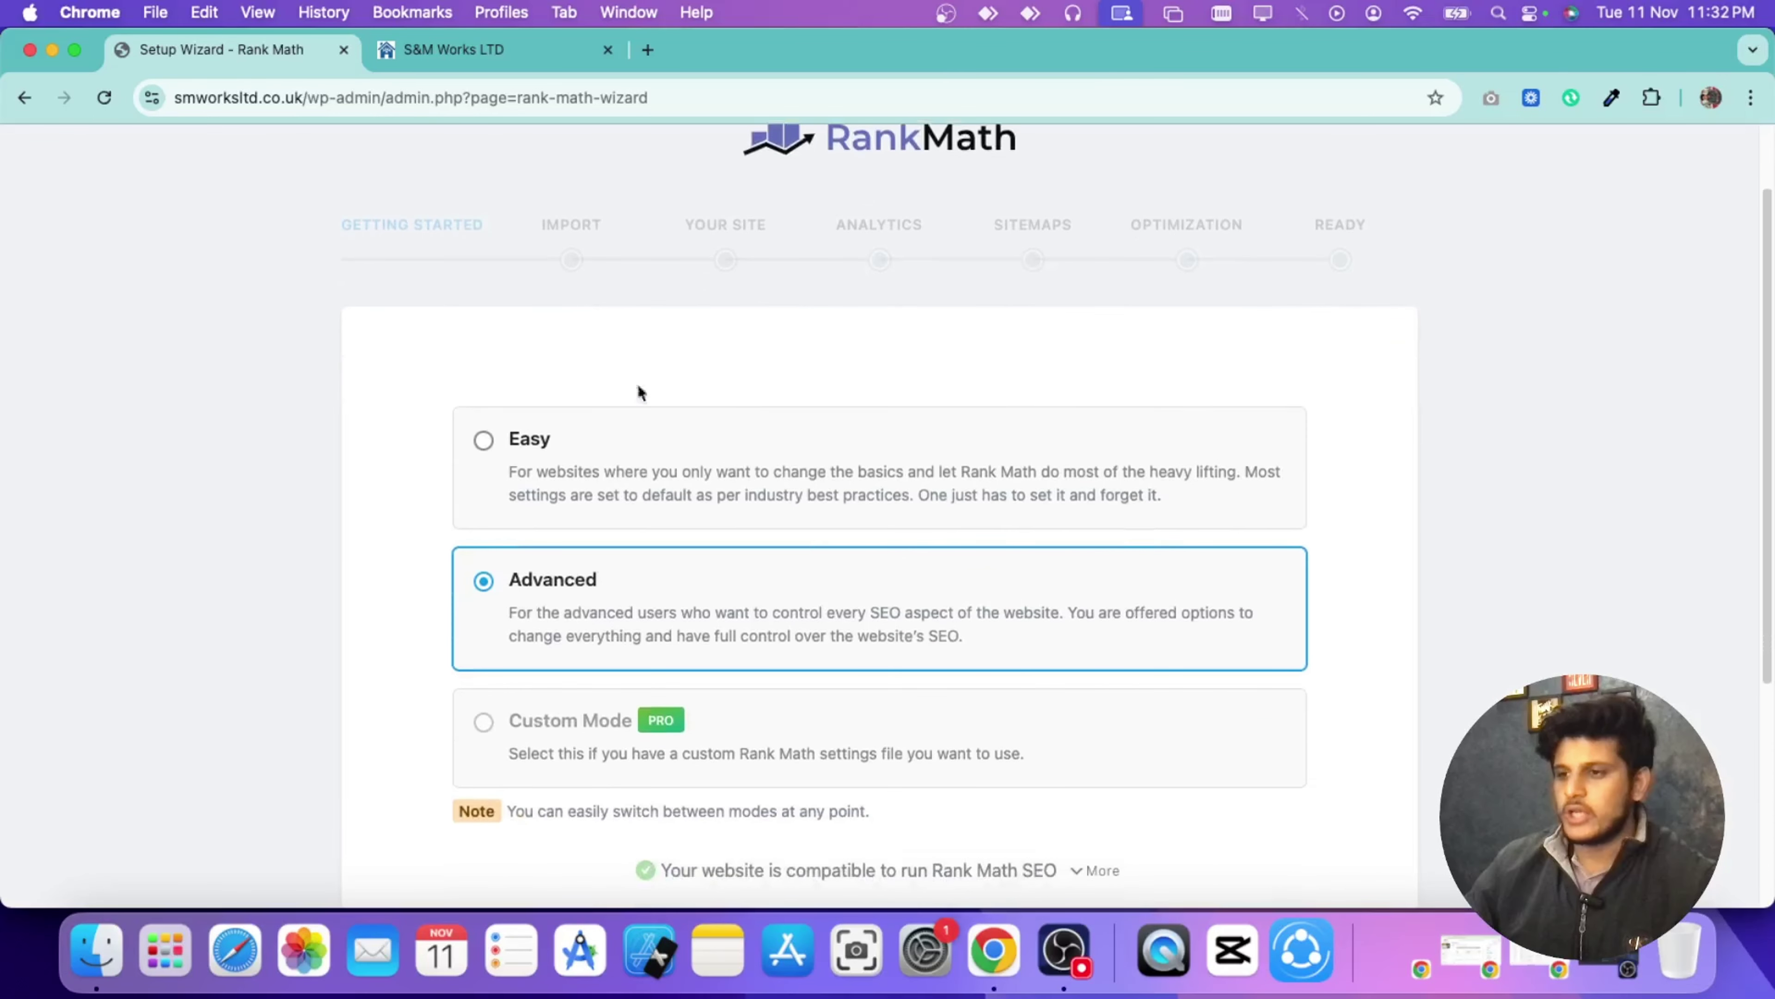
{"action": "scroll", "coordinate": [496, 427], "scroll_direction": "down", "scroll_amount": 1}
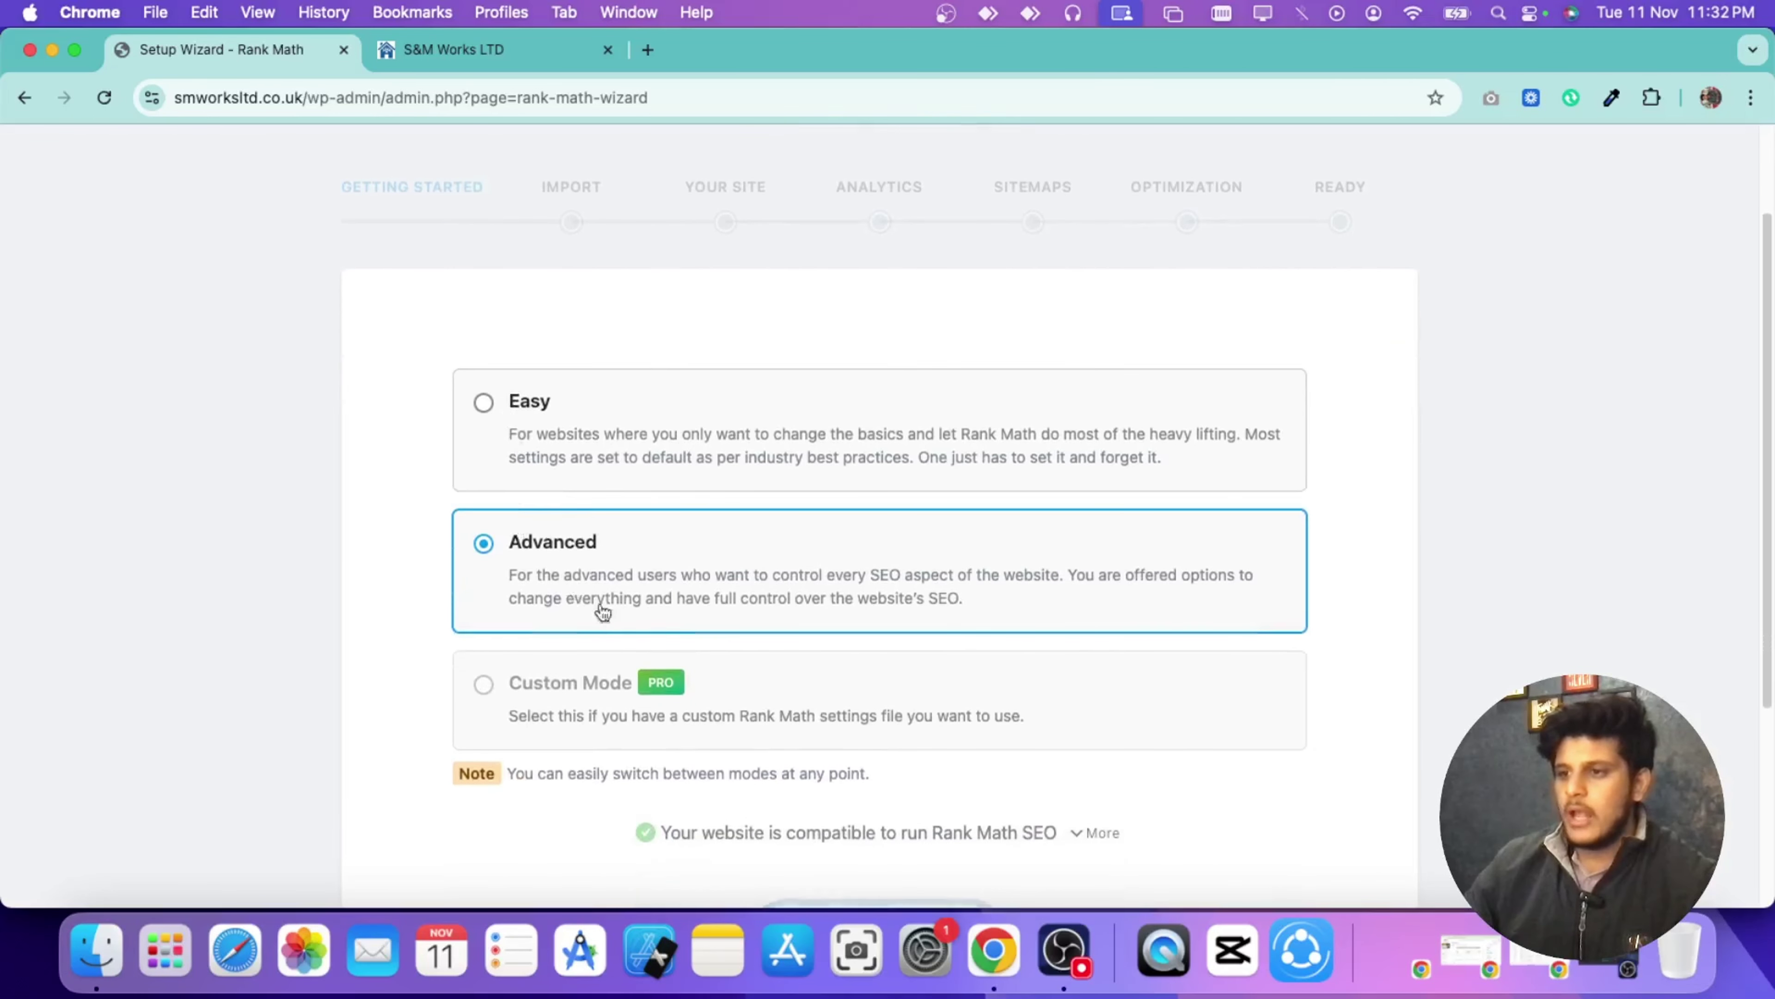
{"action": "scroll", "coordinate": [769, 539], "scroll_direction": "down", "scroll_amount": 5}
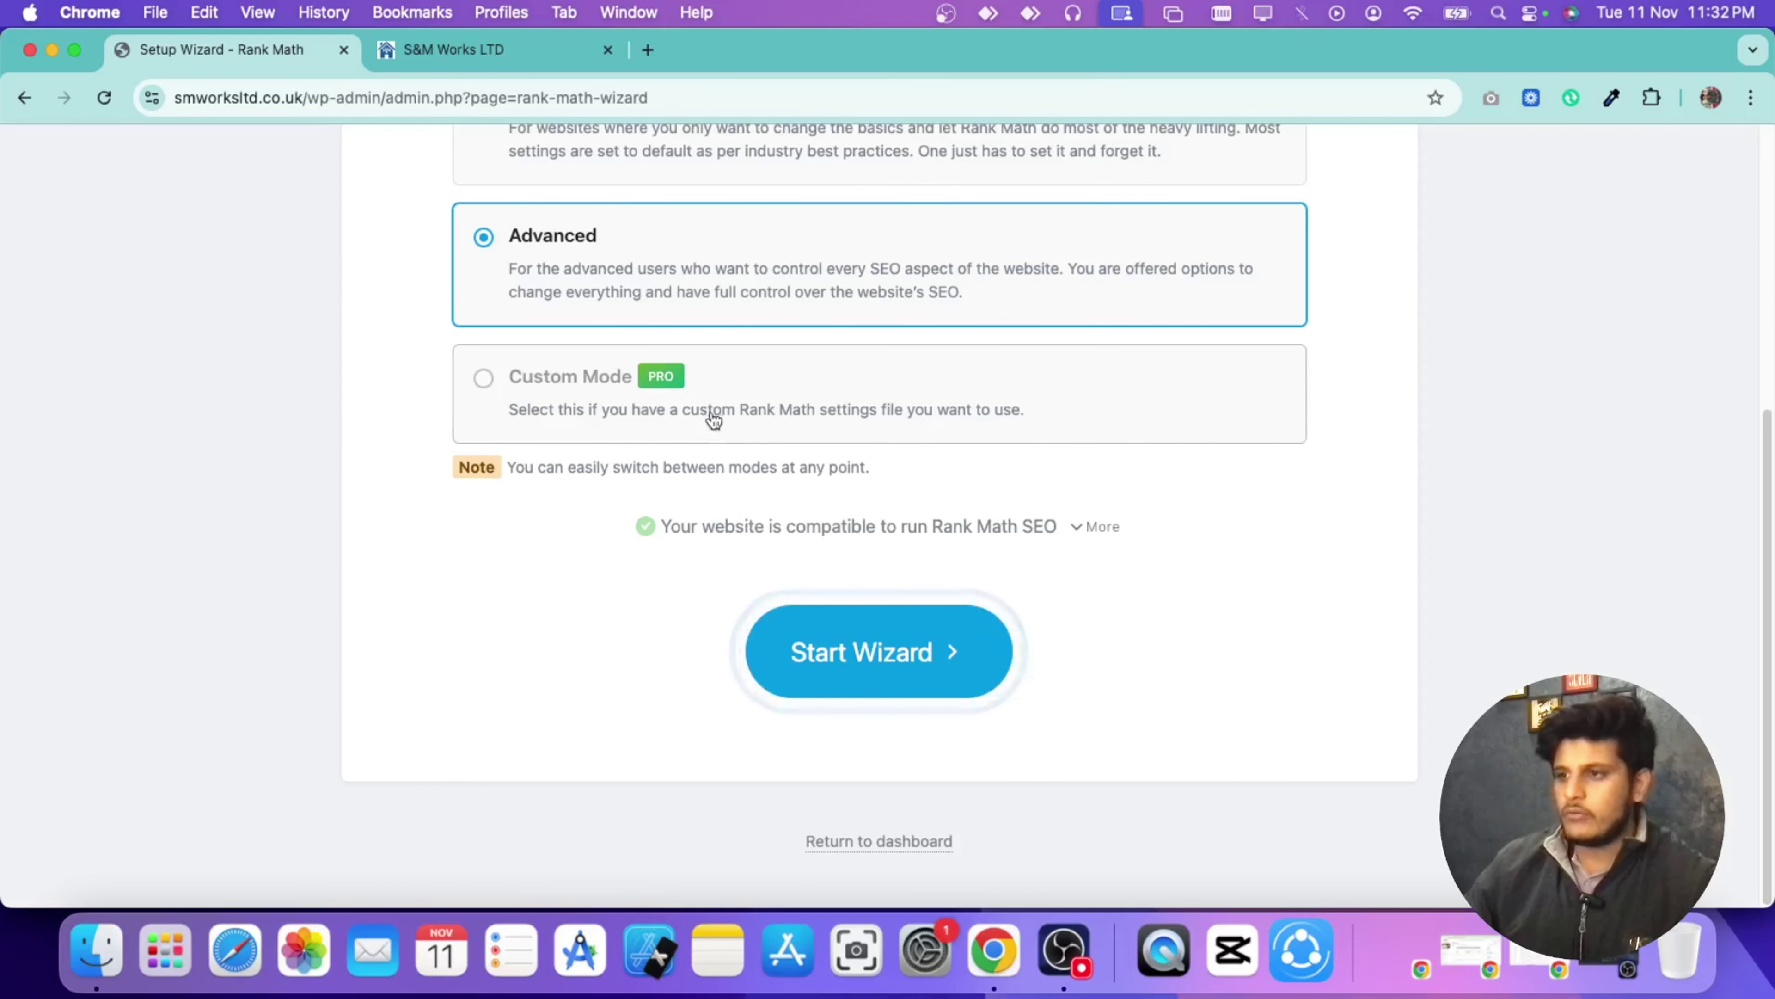
{"action": "left_click", "coordinate": [897, 652]}
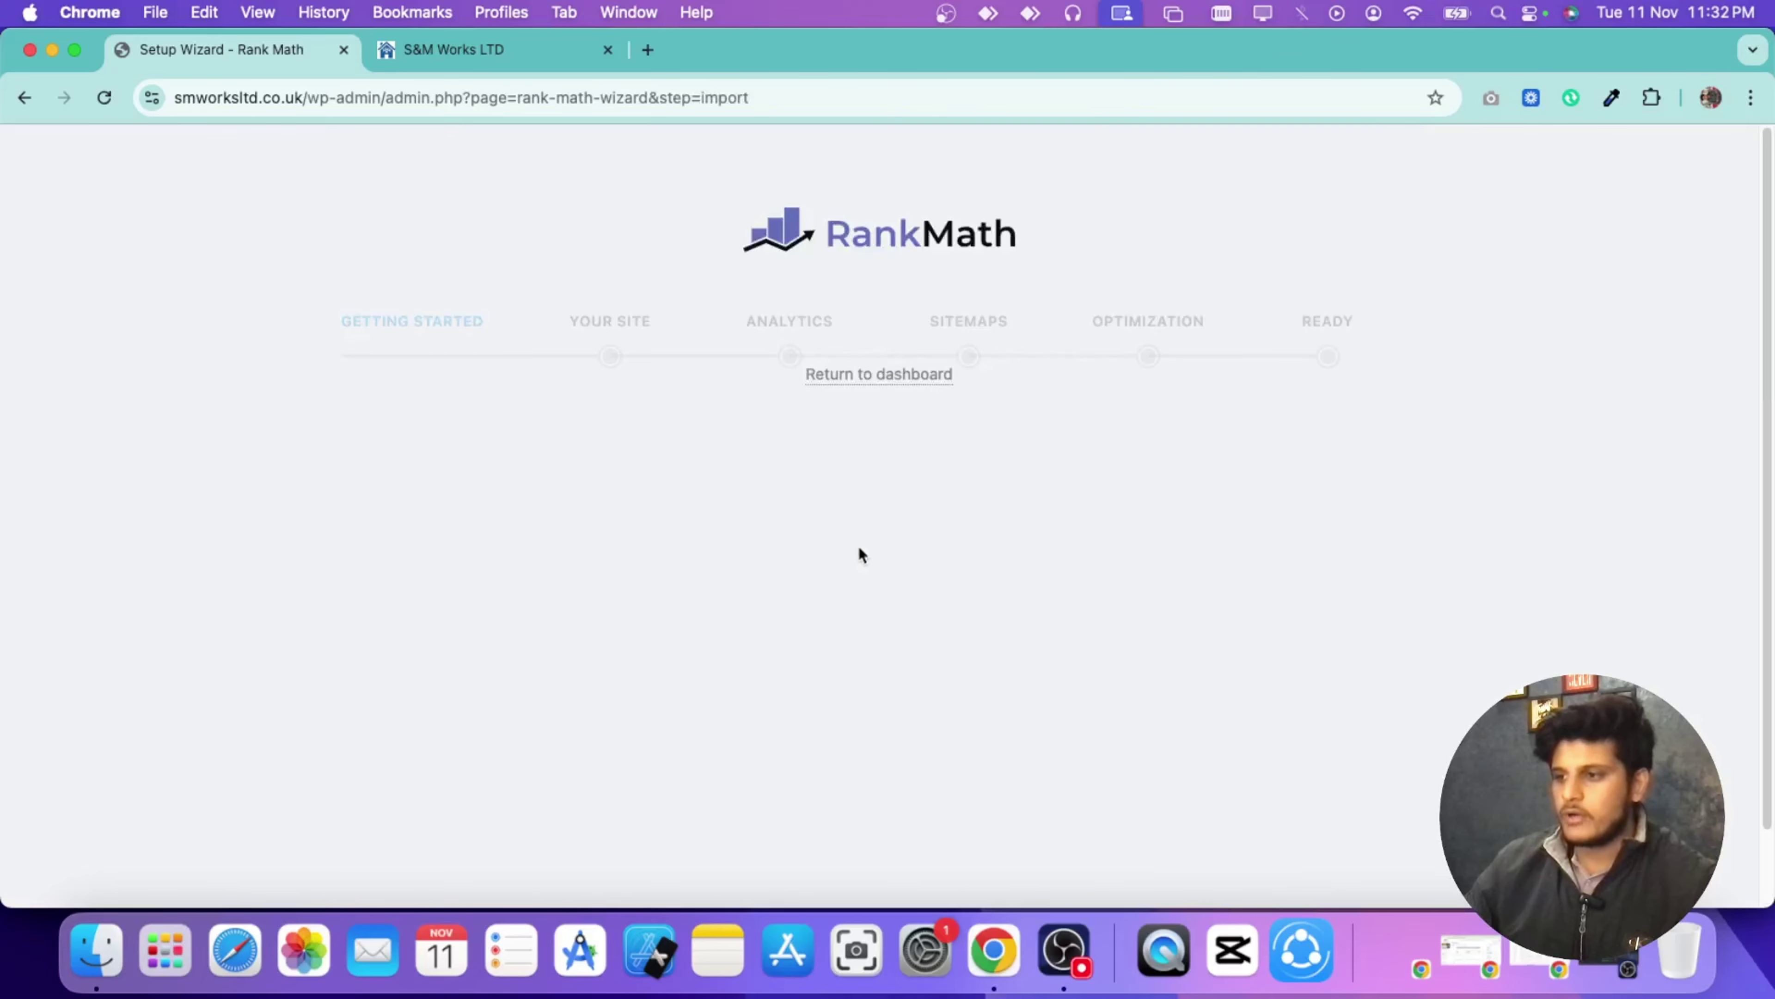
{"action": "scroll", "coordinate": [661, 457], "scroll_direction": "down", "scroll_amount": 1}
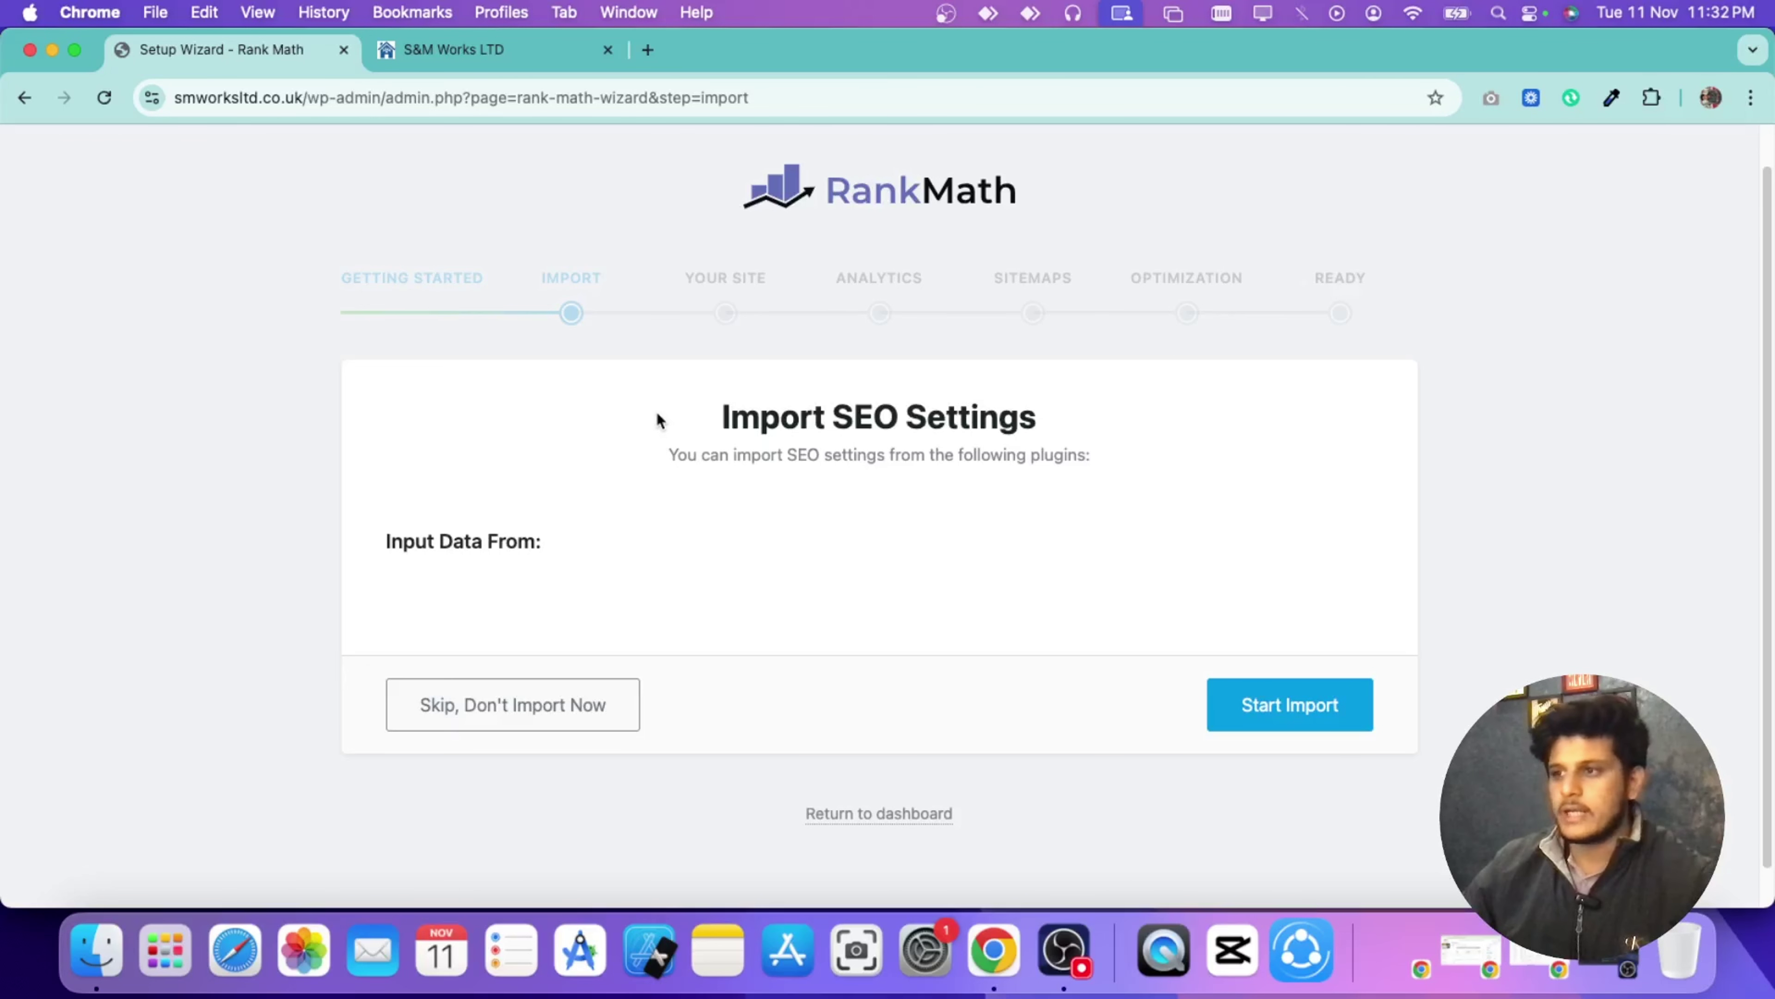
{"action": "left_click", "coordinate": [606, 707]}
Step: Set the site type to Other Business Website and the business type to Electrician
{"action": "scroll", "coordinate": [603, 479], "scroll_direction": "down", "scroll_amount": 5}
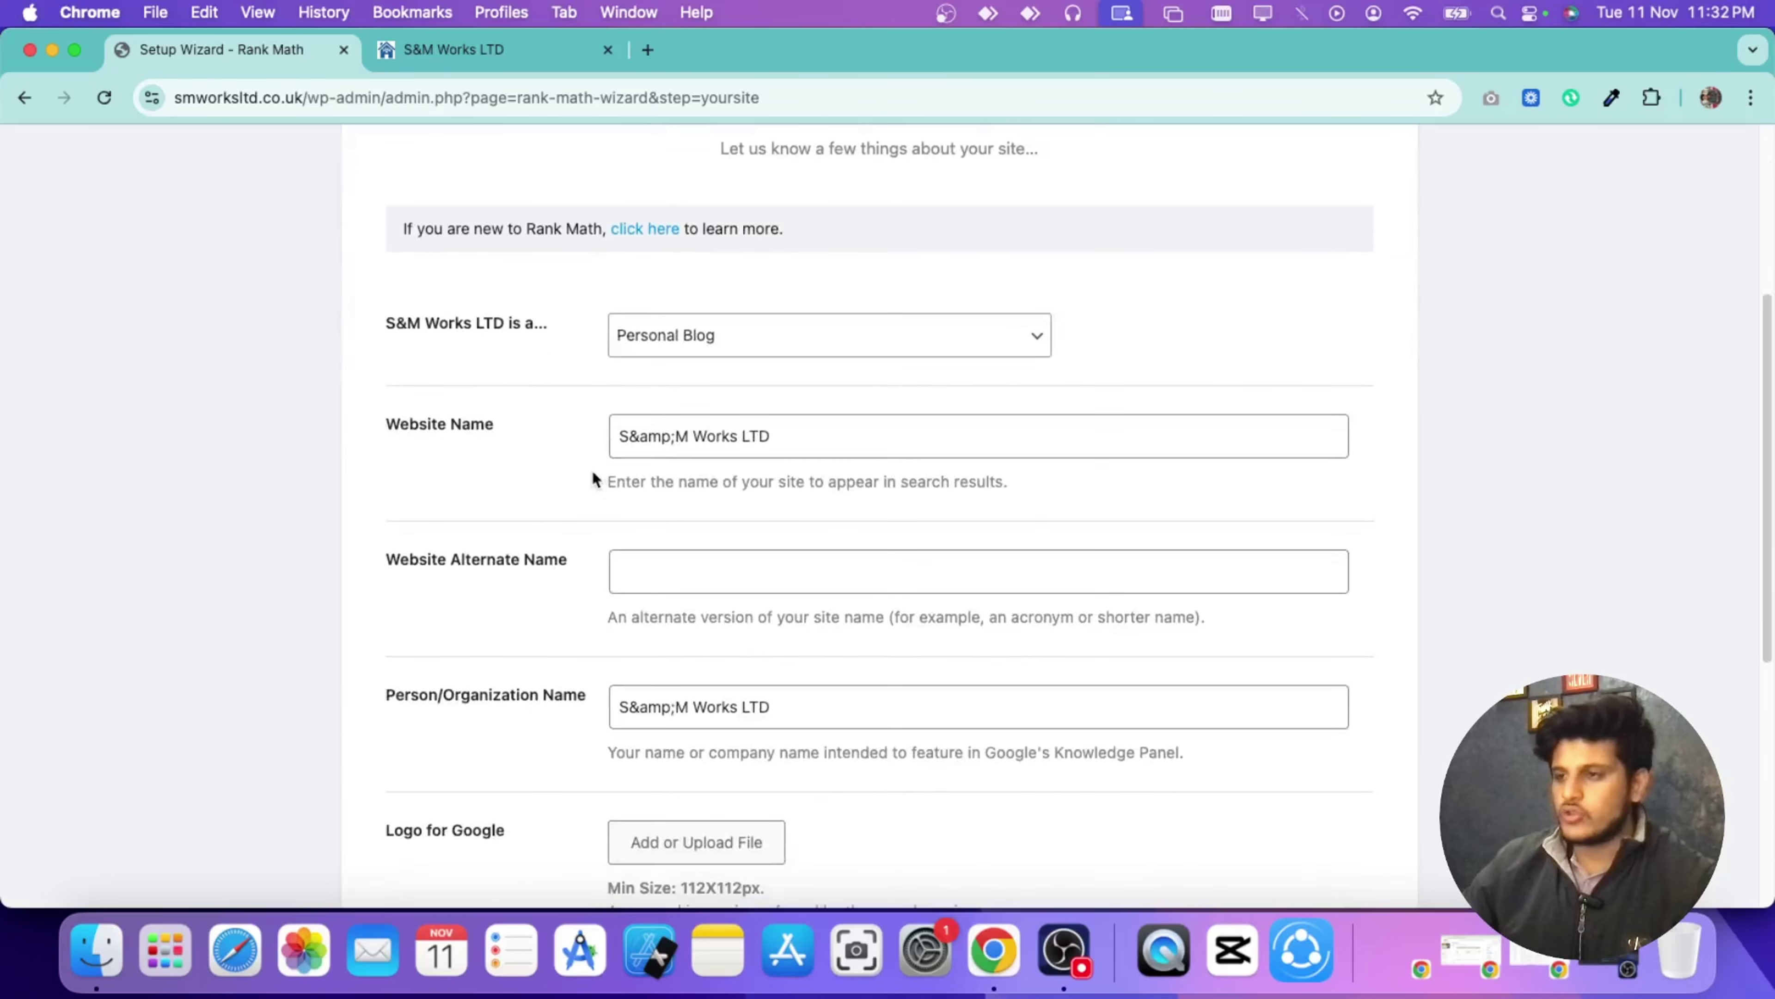
{"action": "scroll", "coordinate": [624, 333], "scroll_direction": "up", "scroll_amount": 5}
{"action": "scroll", "coordinate": [624, 333], "scroll_direction": "down", "scroll_amount": 6}
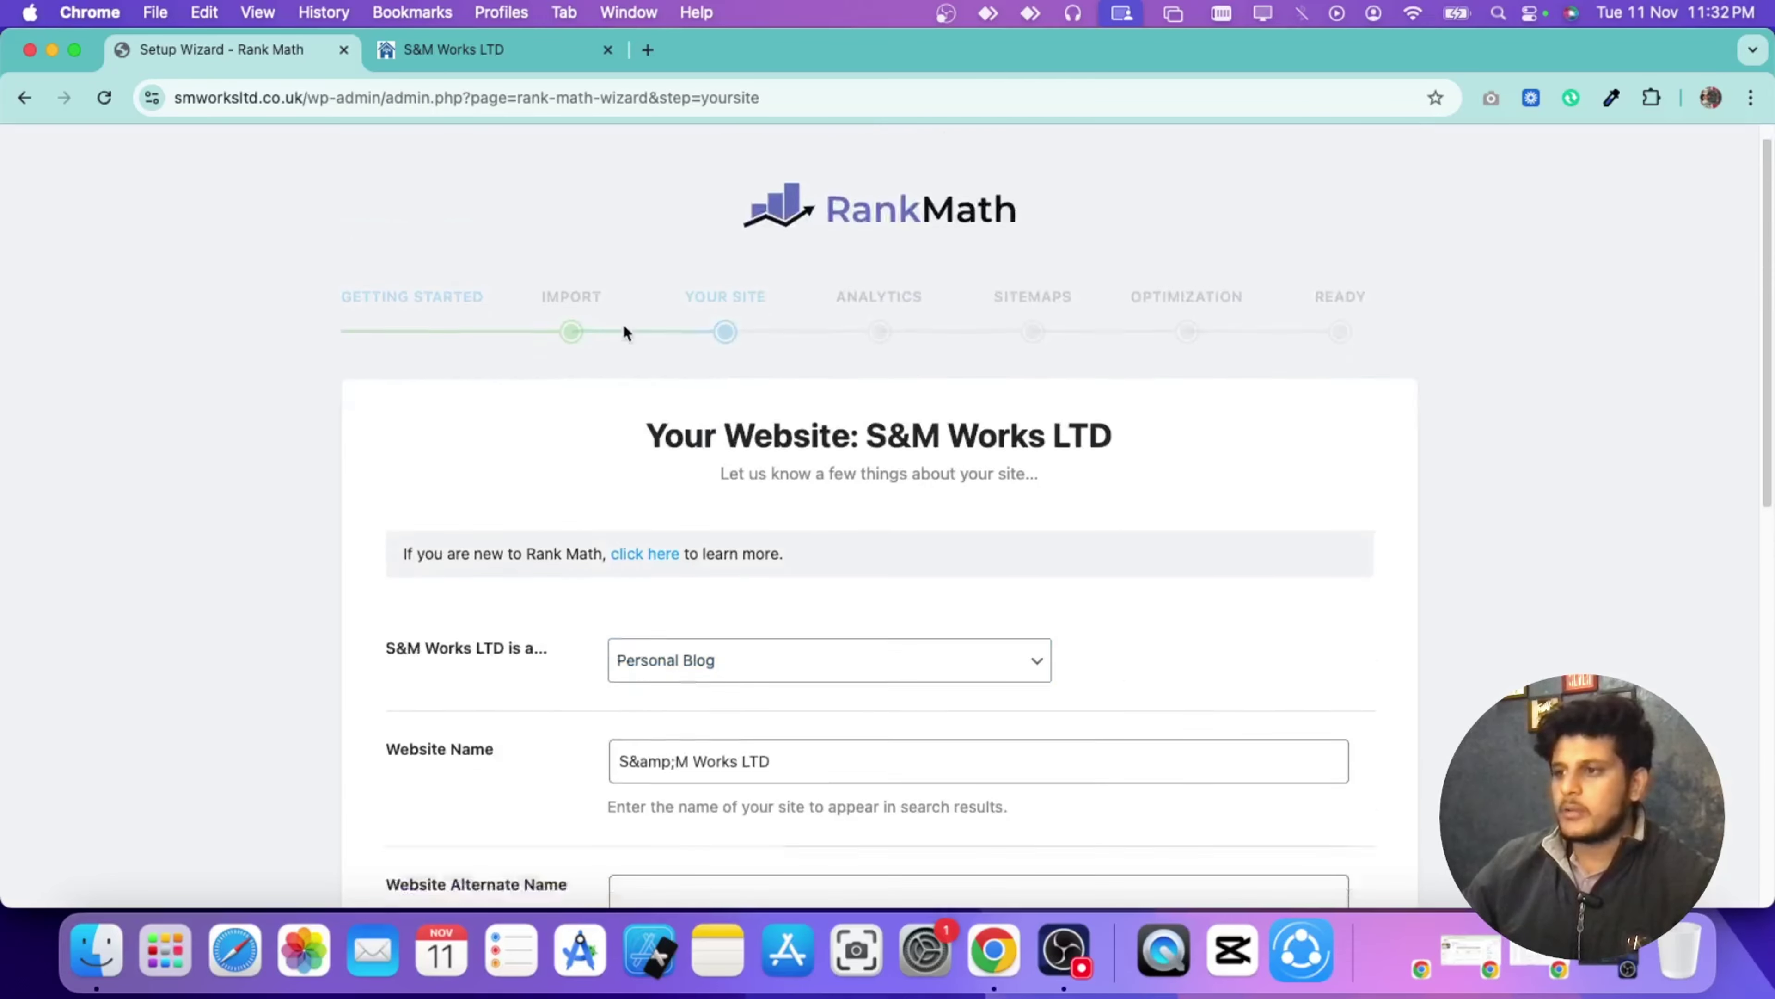
{"action": "left_click", "coordinate": [787, 373]}
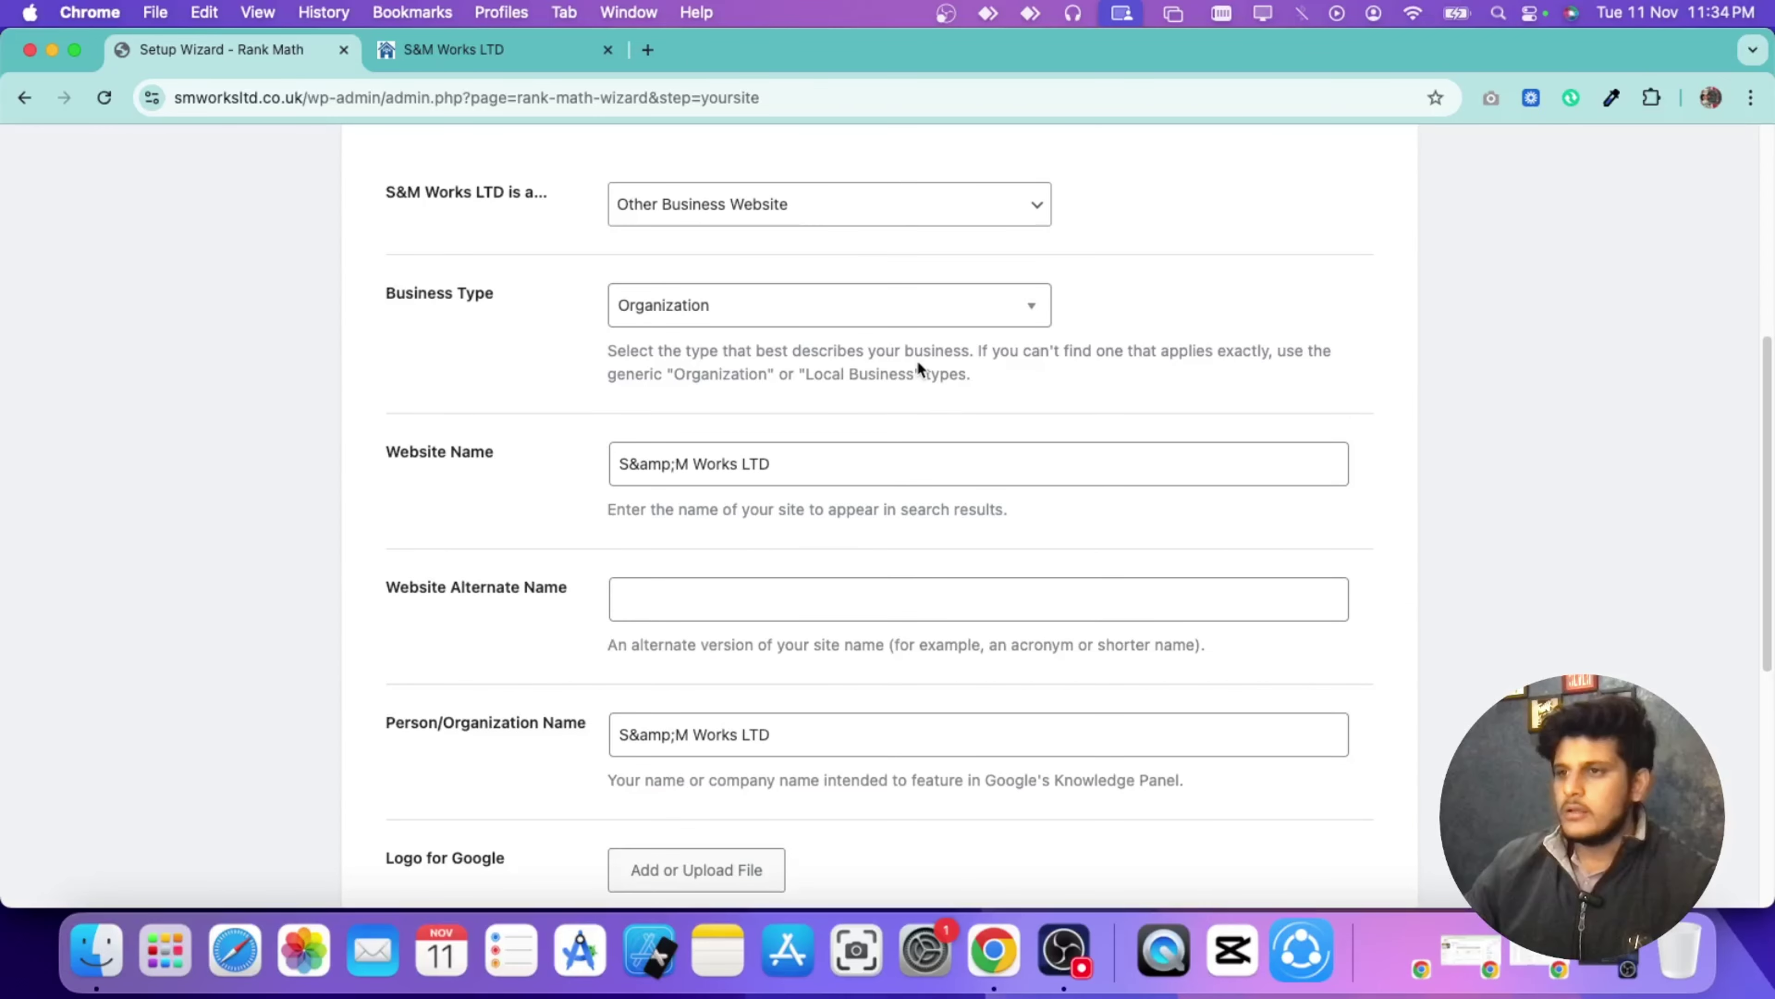
{"action": "left_click", "coordinate": [752, 323]}
{"action": "scroll", "coordinate": [788, 483], "scroll_direction": "down", "scroll_amount": 1}
{"action": "scroll", "coordinate": [789, 490], "scroll_direction": "down", "scroll_amount": 10}
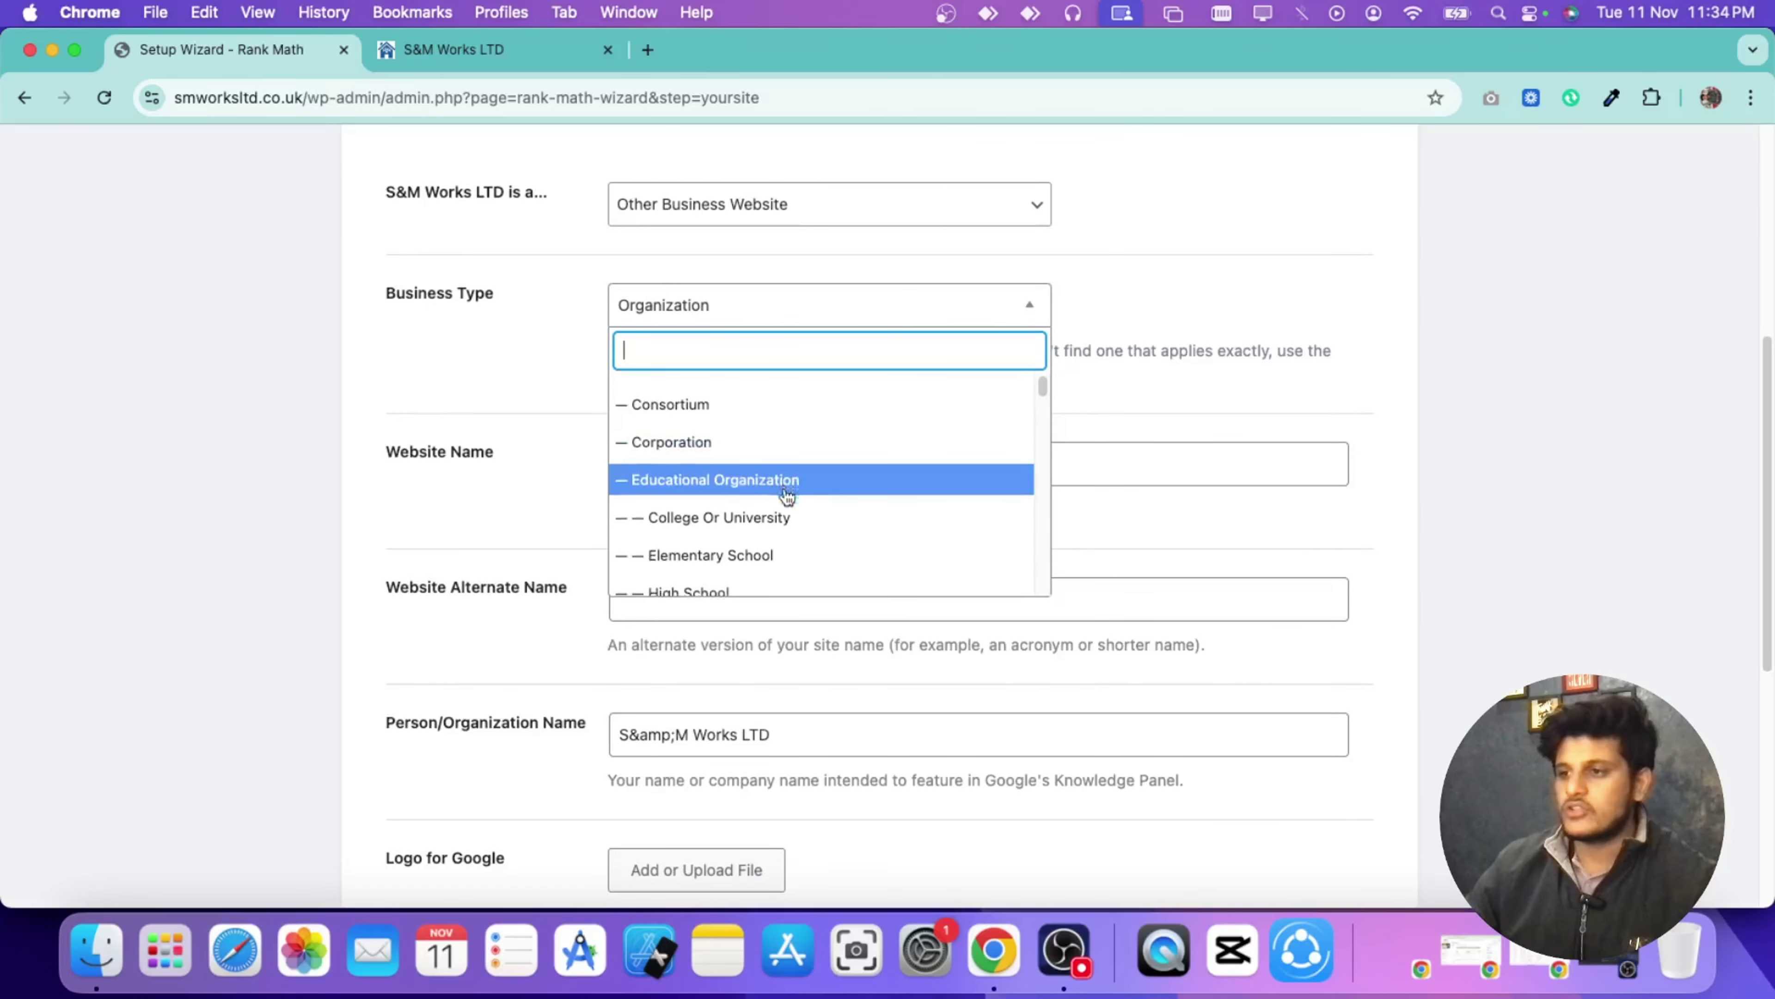
{"action": "scroll", "coordinate": [791, 520], "scroll_direction": "down", "scroll_amount": 15}
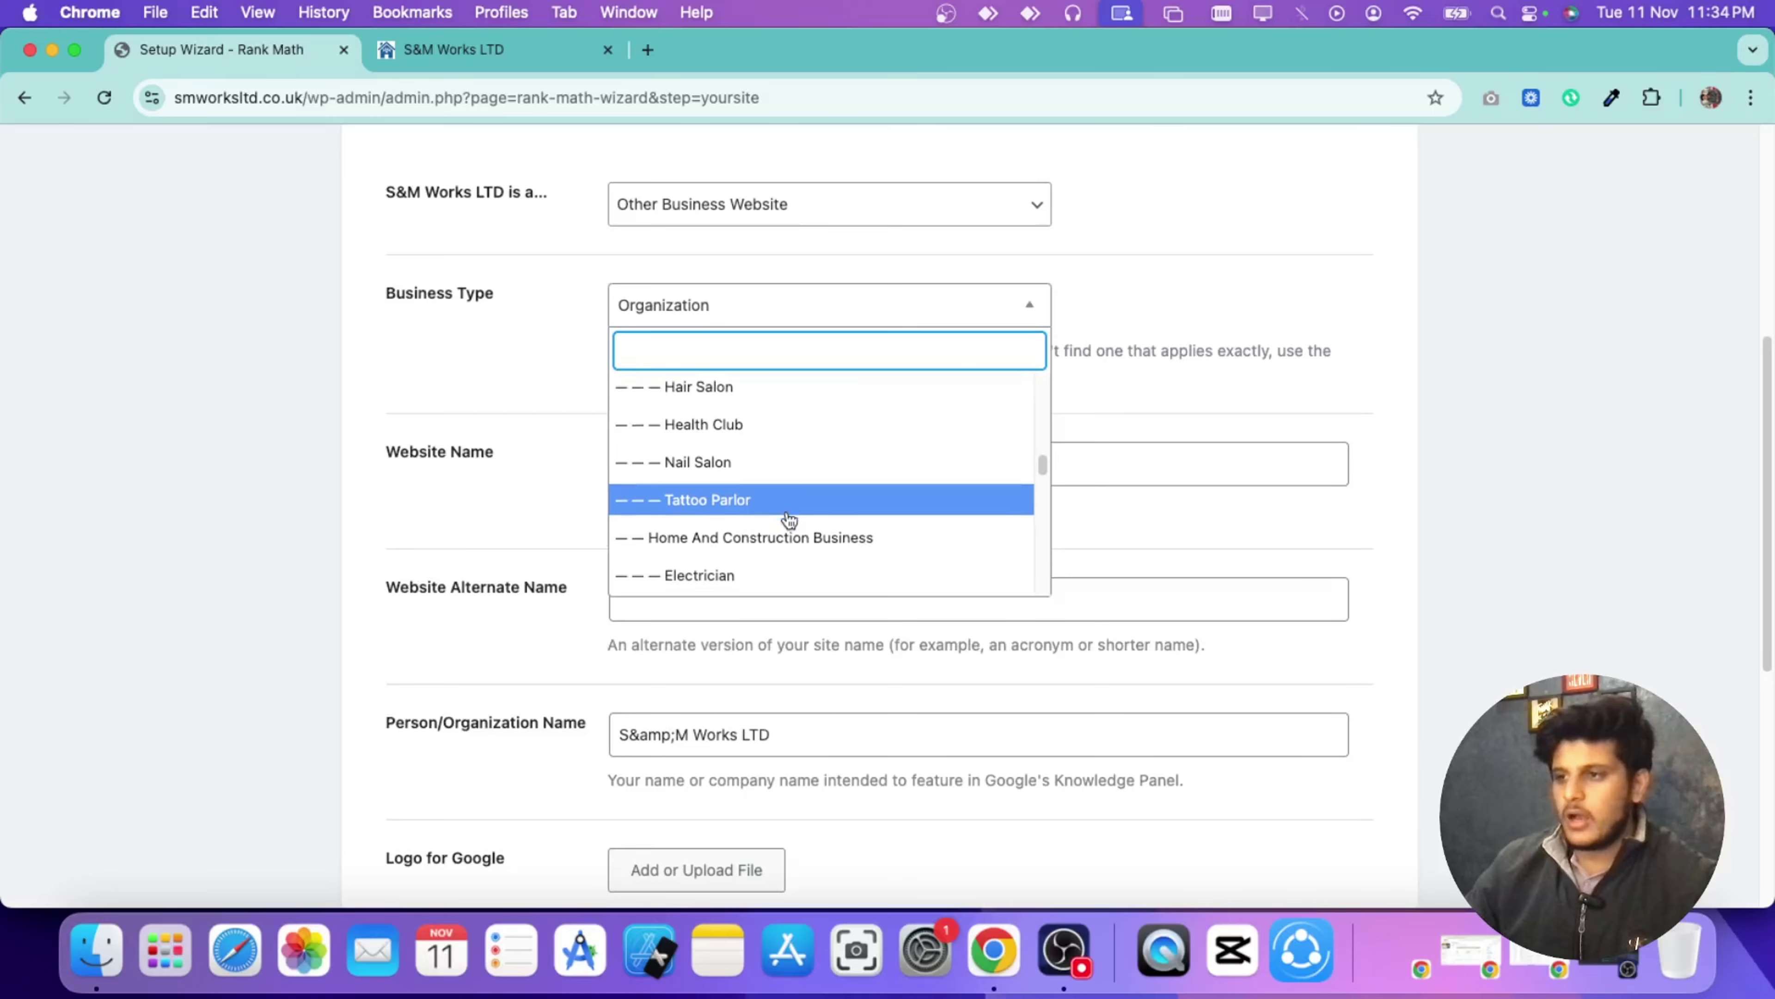
{"action": "scroll", "coordinate": [790, 520], "scroll_direction": "down", "scroll_amount": 5}
{"action": "scroll", "coordinate": [781, 503], "scroll_direction": "up", "scroll_amount": 1}
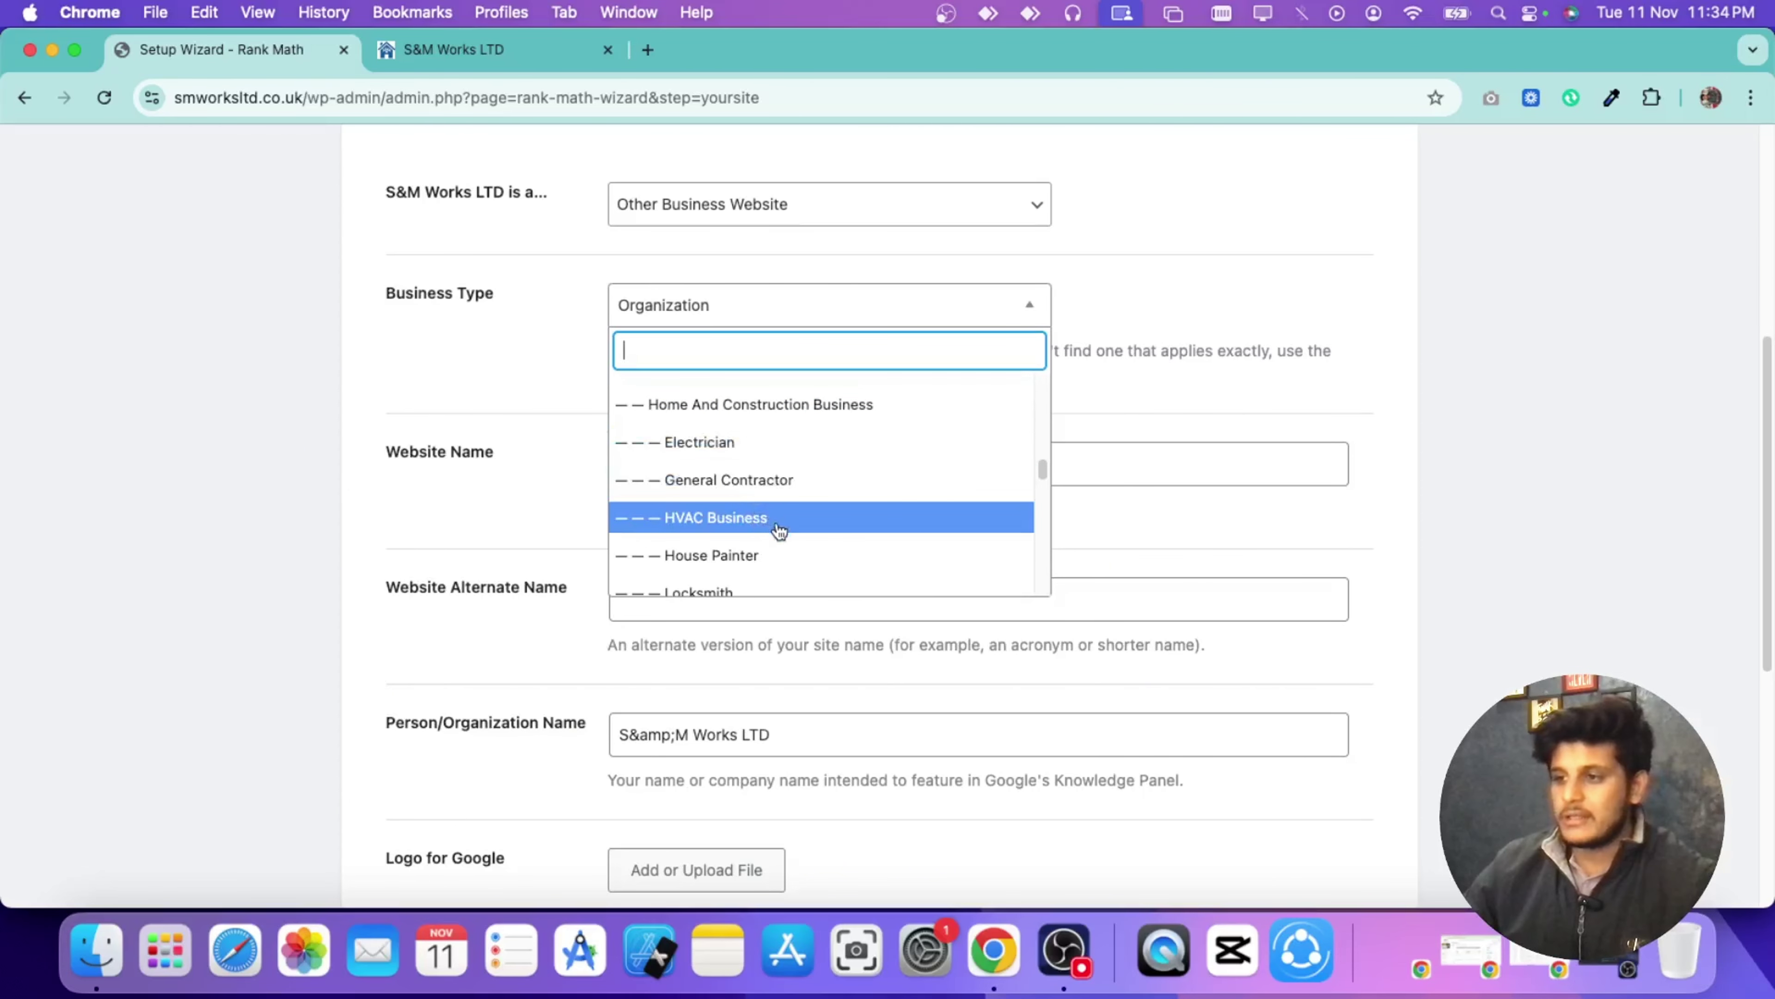
{"action": "left_click", "coordinate": [730, 444]}
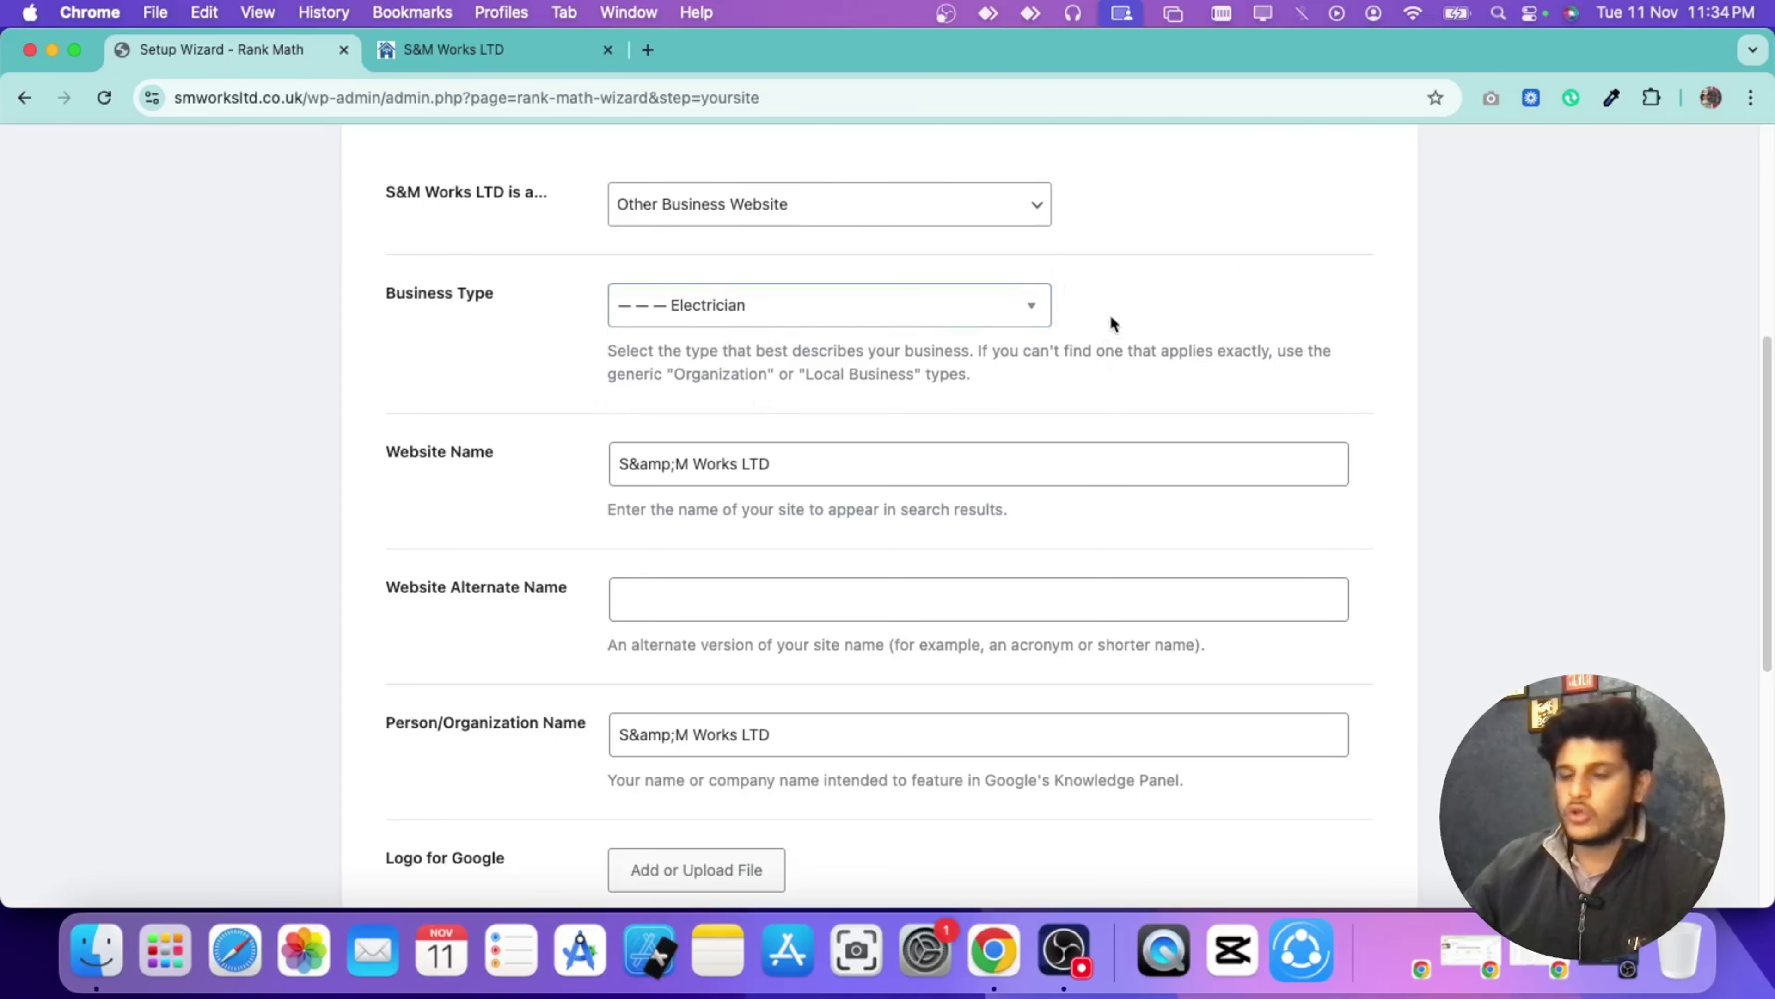
Step: Copy the company name SM Works Ltd from the welcome line on the site's homepage
{"action": "scroll", "coordinate": [867, 402], "scroll_direction": "down", "scroll_amount": 2}
{"action": "left_click_drag", "start_coordinate": [864, 381], "coordinate": [561, 390]}
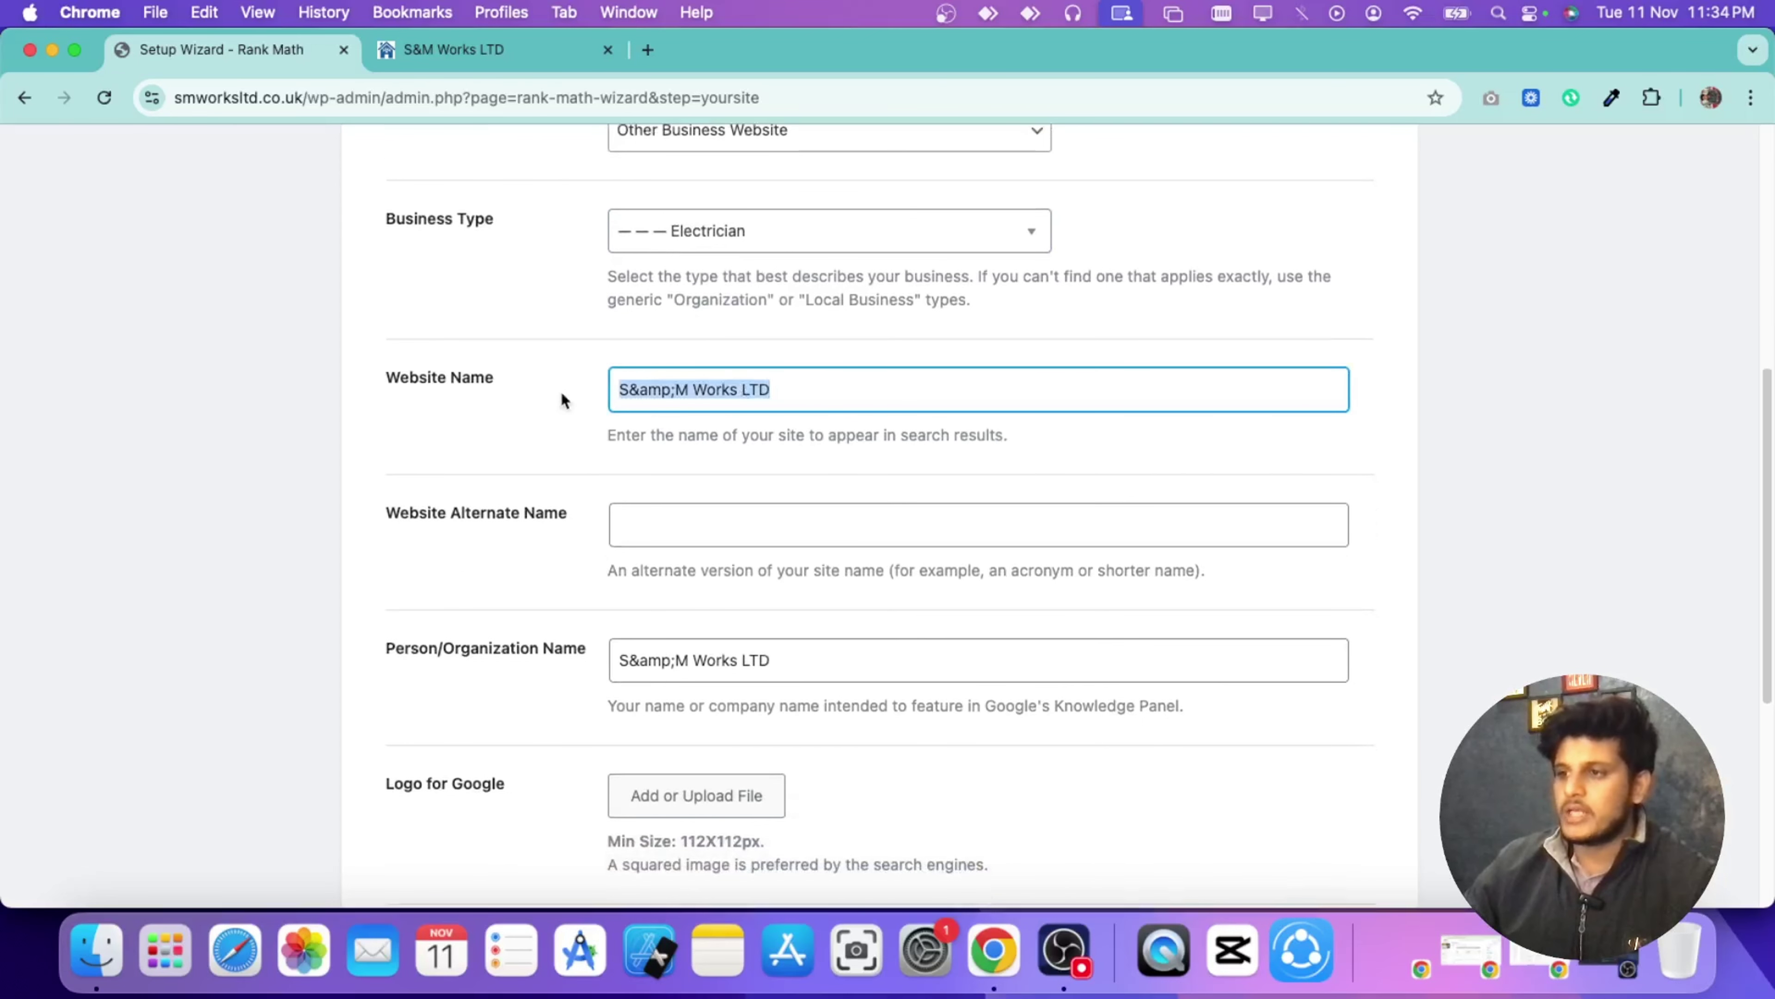
{"action": "left_click", "coordinate": [486, 50]}
{"action": "scroll", "coordinate": [507, 333], "scroll_direction": "up", "scroll_amount": 15}
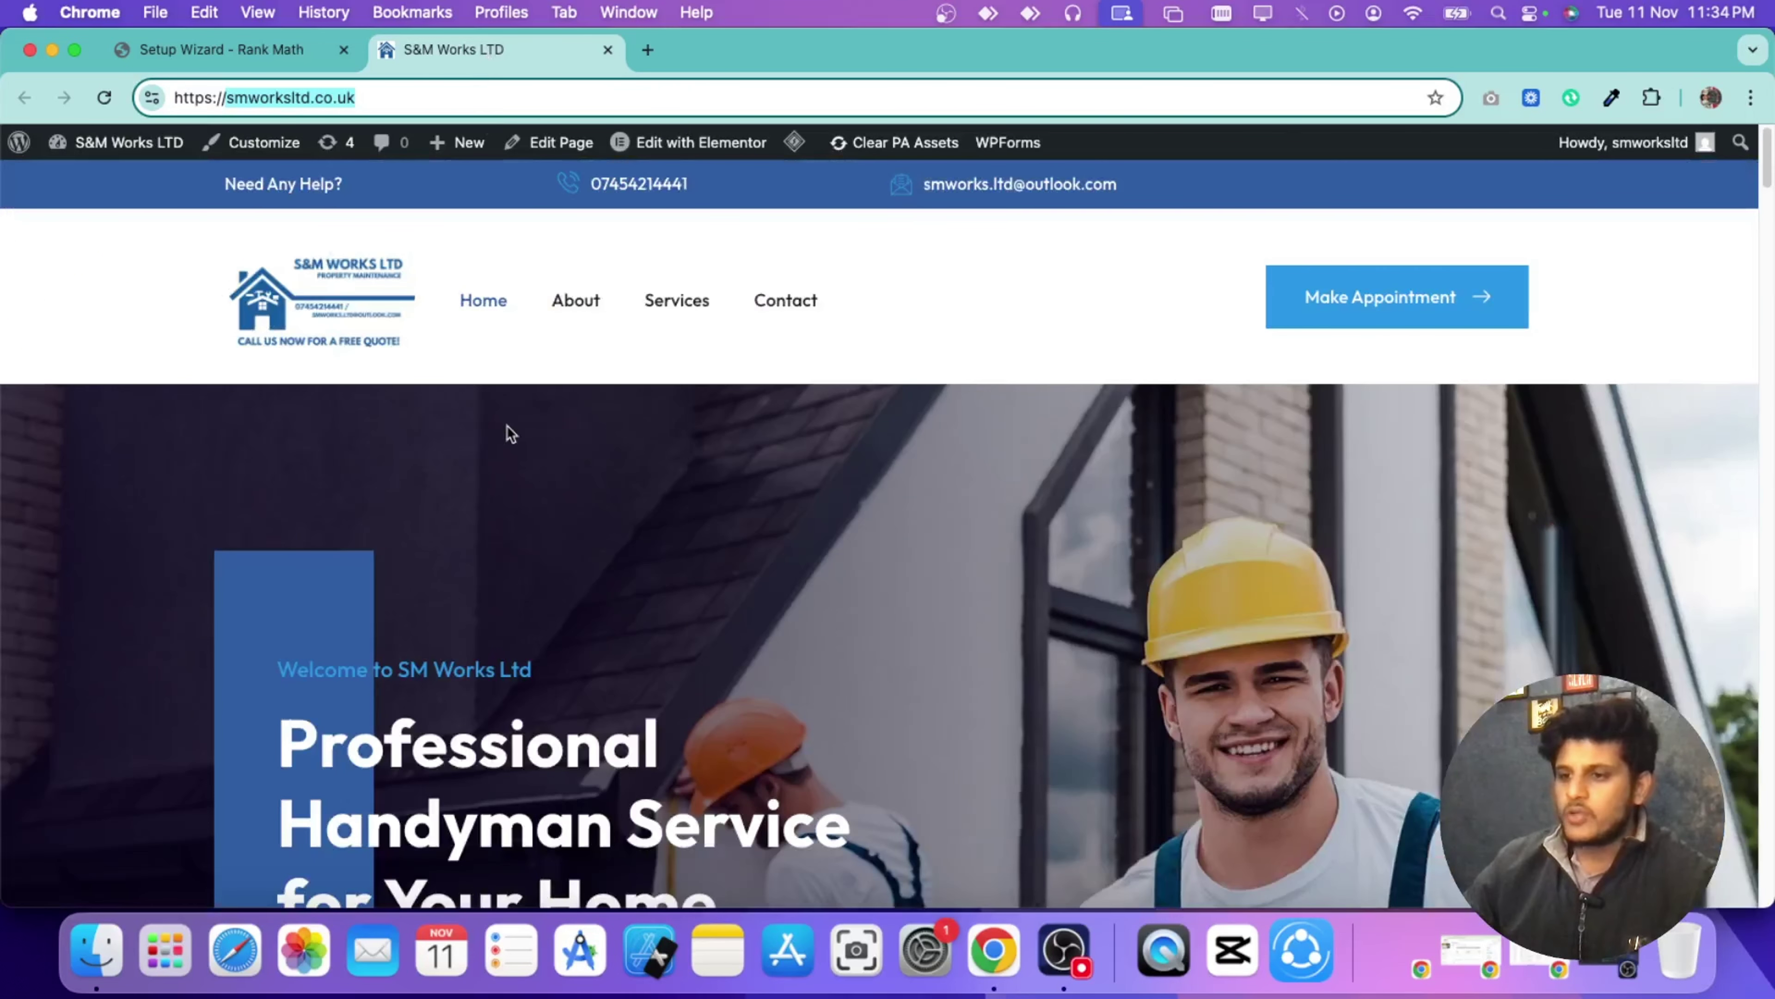
{"action": "scroll", "coordinate": [507, 425], "scroll_direction": "down", "scroll_amount": 3}
{"action": "scroll", "coordinate": [506, 425], "scroll_direction": "up", "scroll_amount": 2}
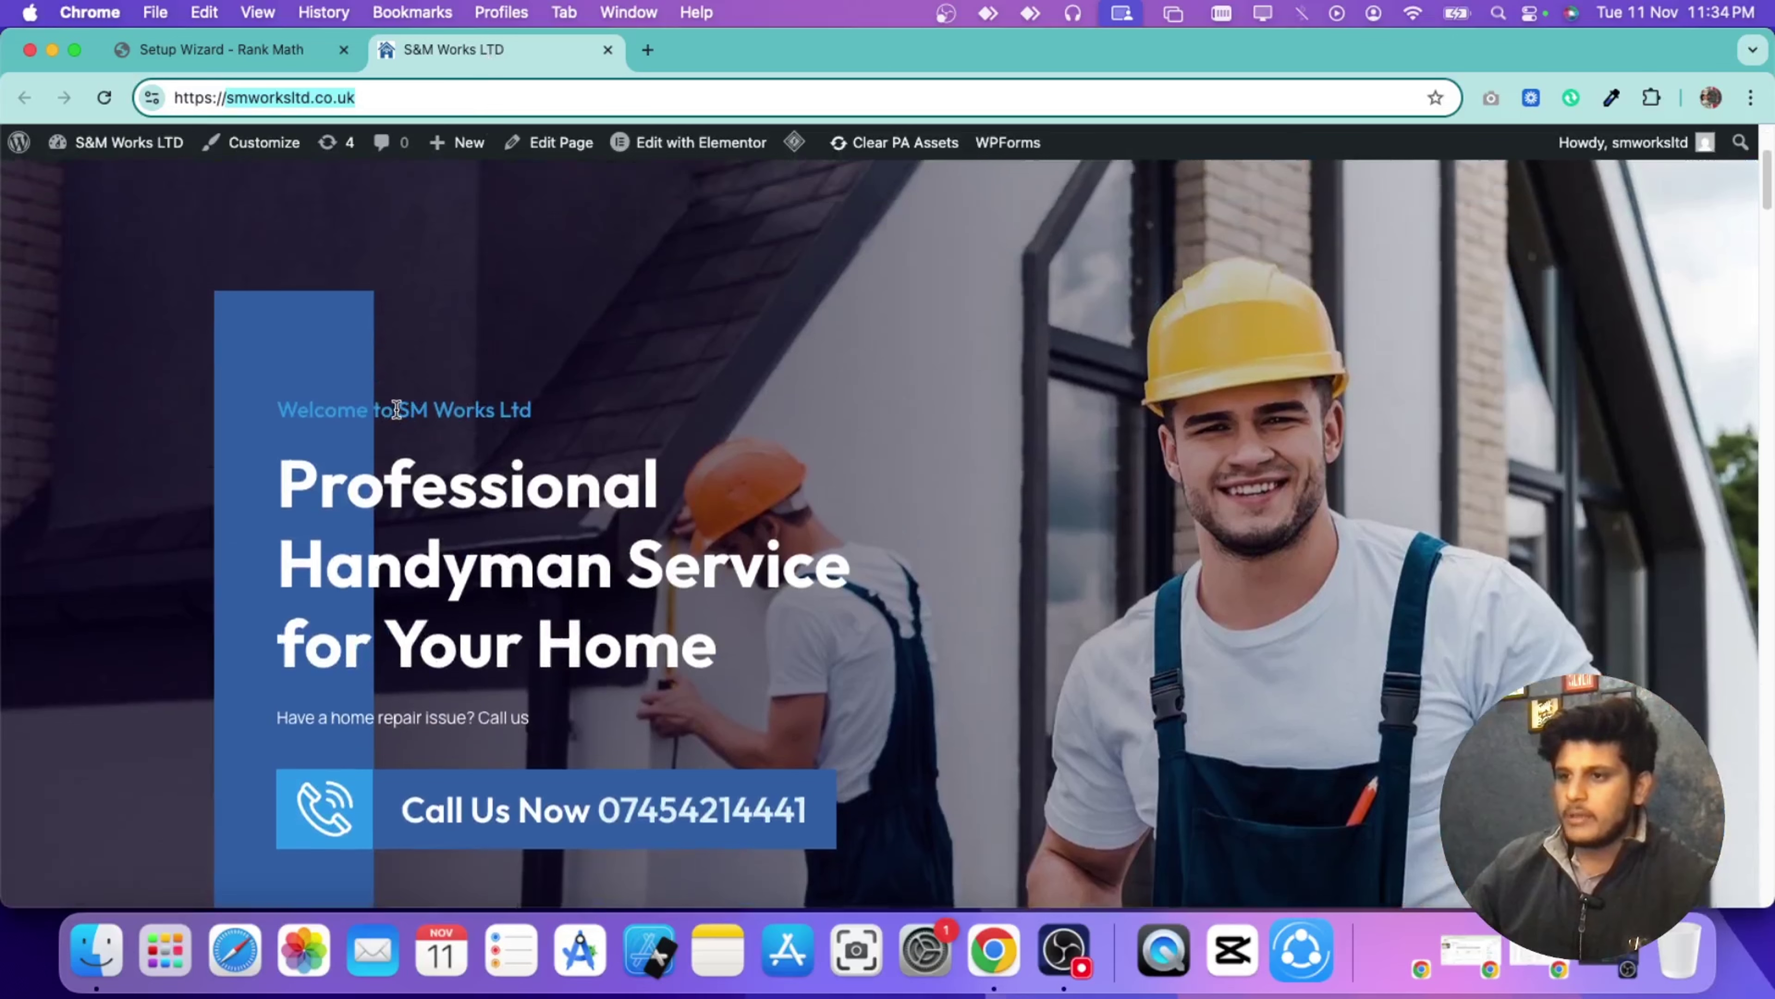
{"action": "left_click_drag", "start_coordinate": [397, 409], "coordinate": [569, 410]}
{"action": "right_click", "coordinate": [486, 409]}
{"action": "left_click", "coordinate": [546, 464]}
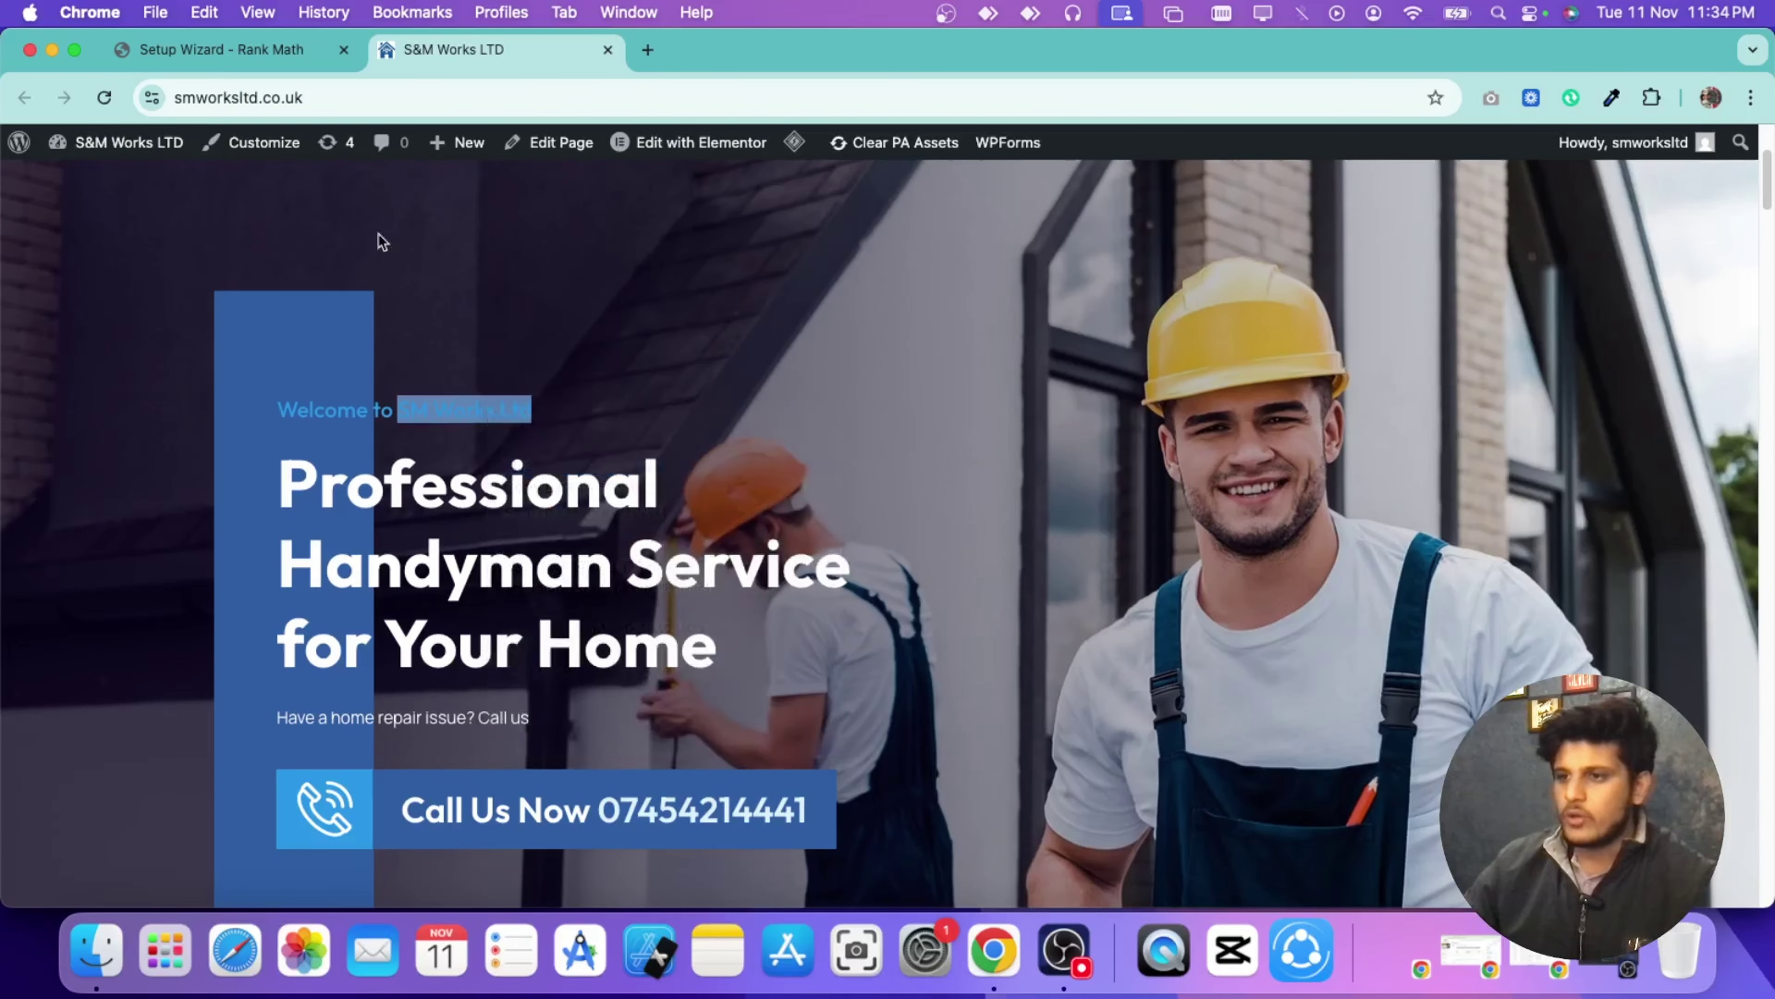
Step: Replace the Website Name in the setup wizard with the copied SM Works Ltd
{"action": "left_click", "coordinate": [247, 49]}
{"action": "right_click", "coordinate": [692, 397]}
{"action": "left_click", "coordinate": [752, 450]}
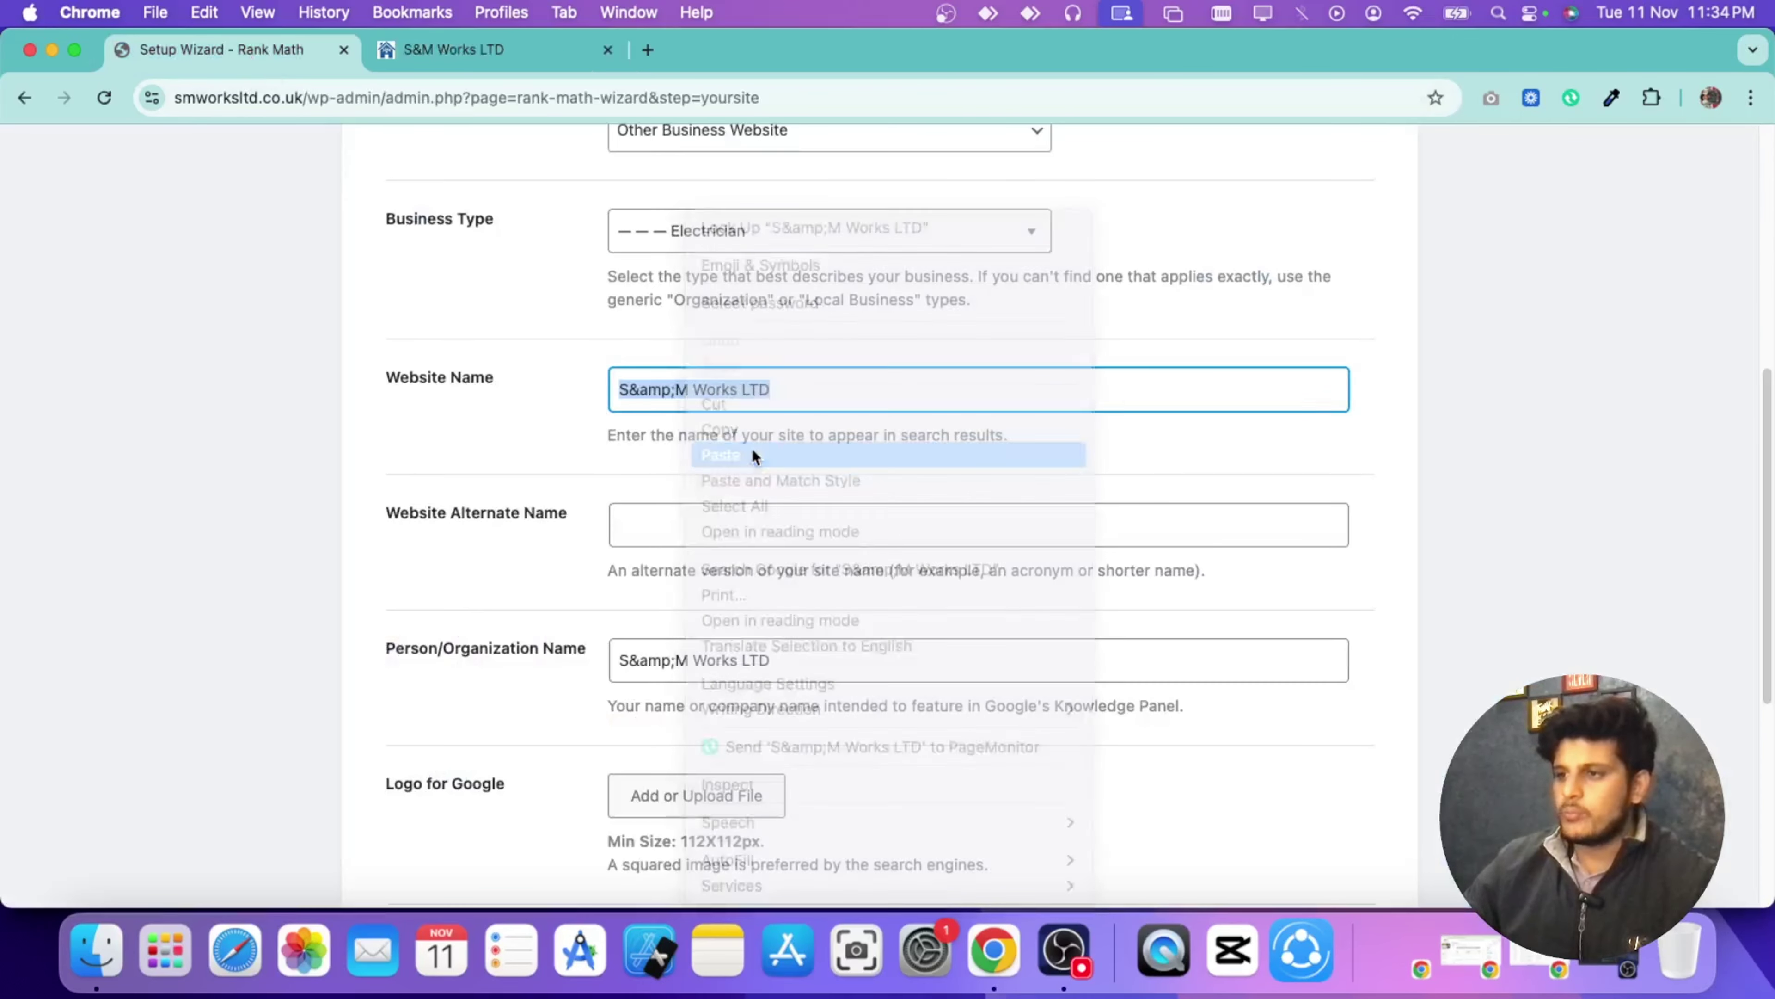
{"action": "left_click", "coordinate": [578, 424]}
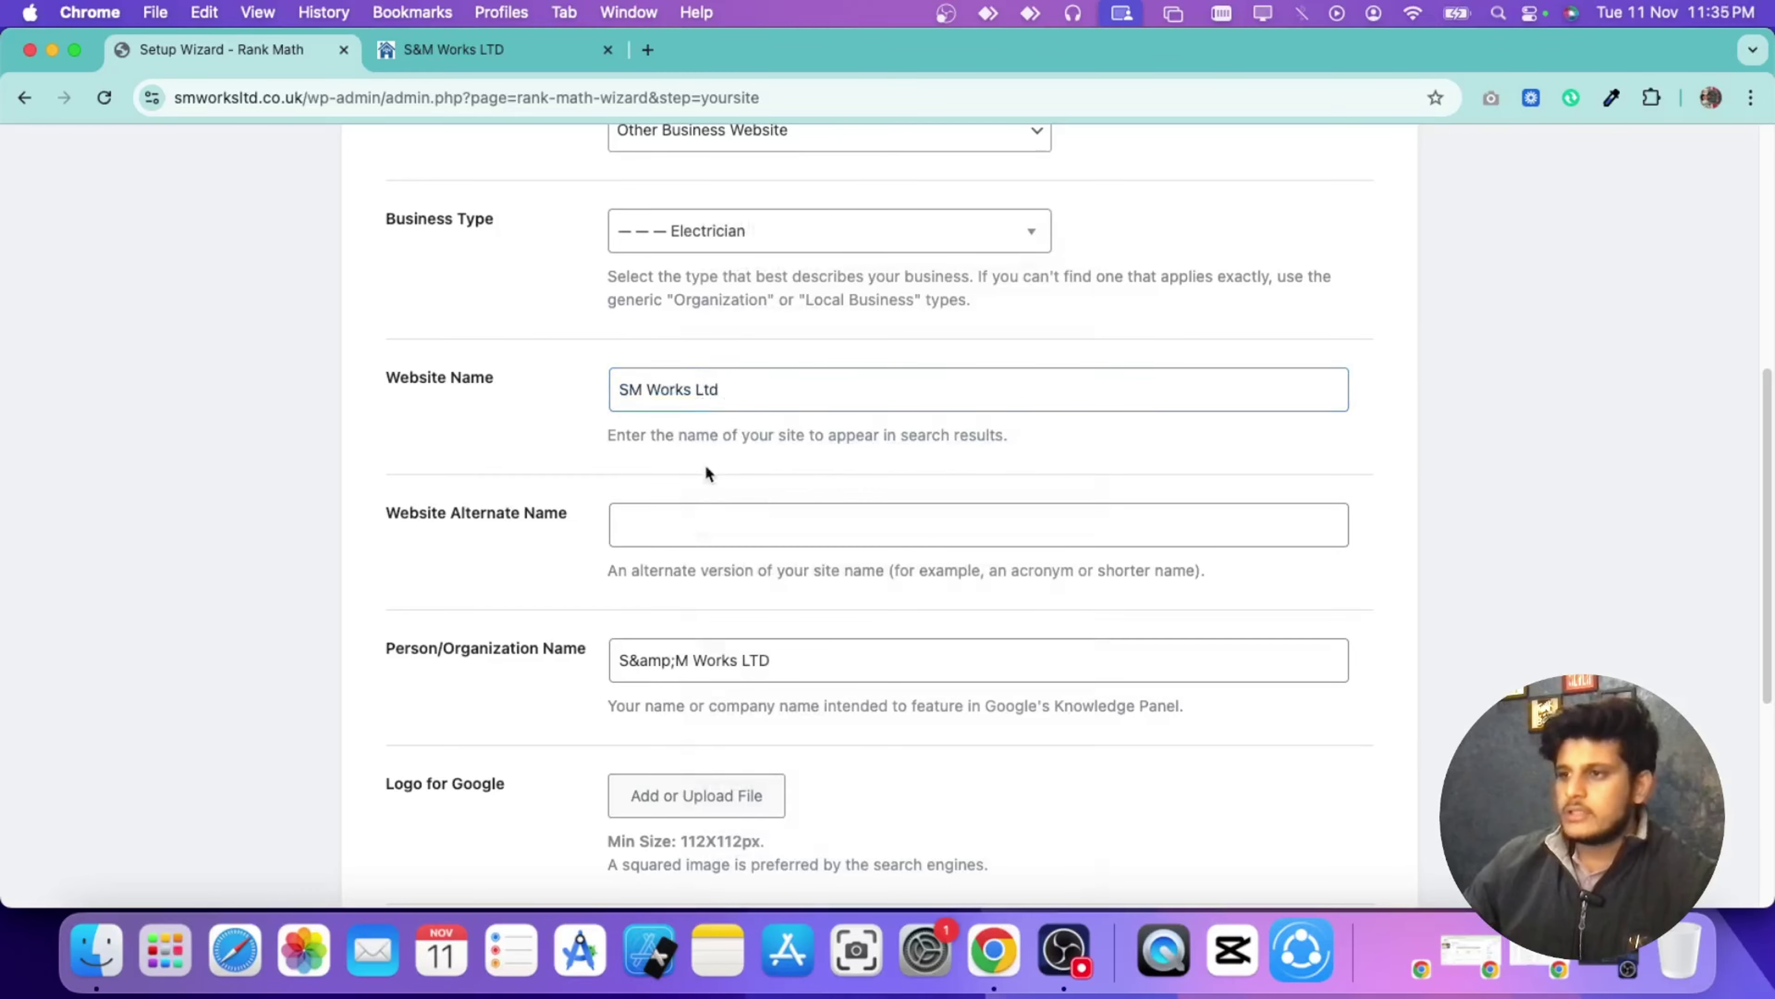
{"action": "left_click_drag", "start_coordinate": [696, 381], "coordinate": [756, 387]}
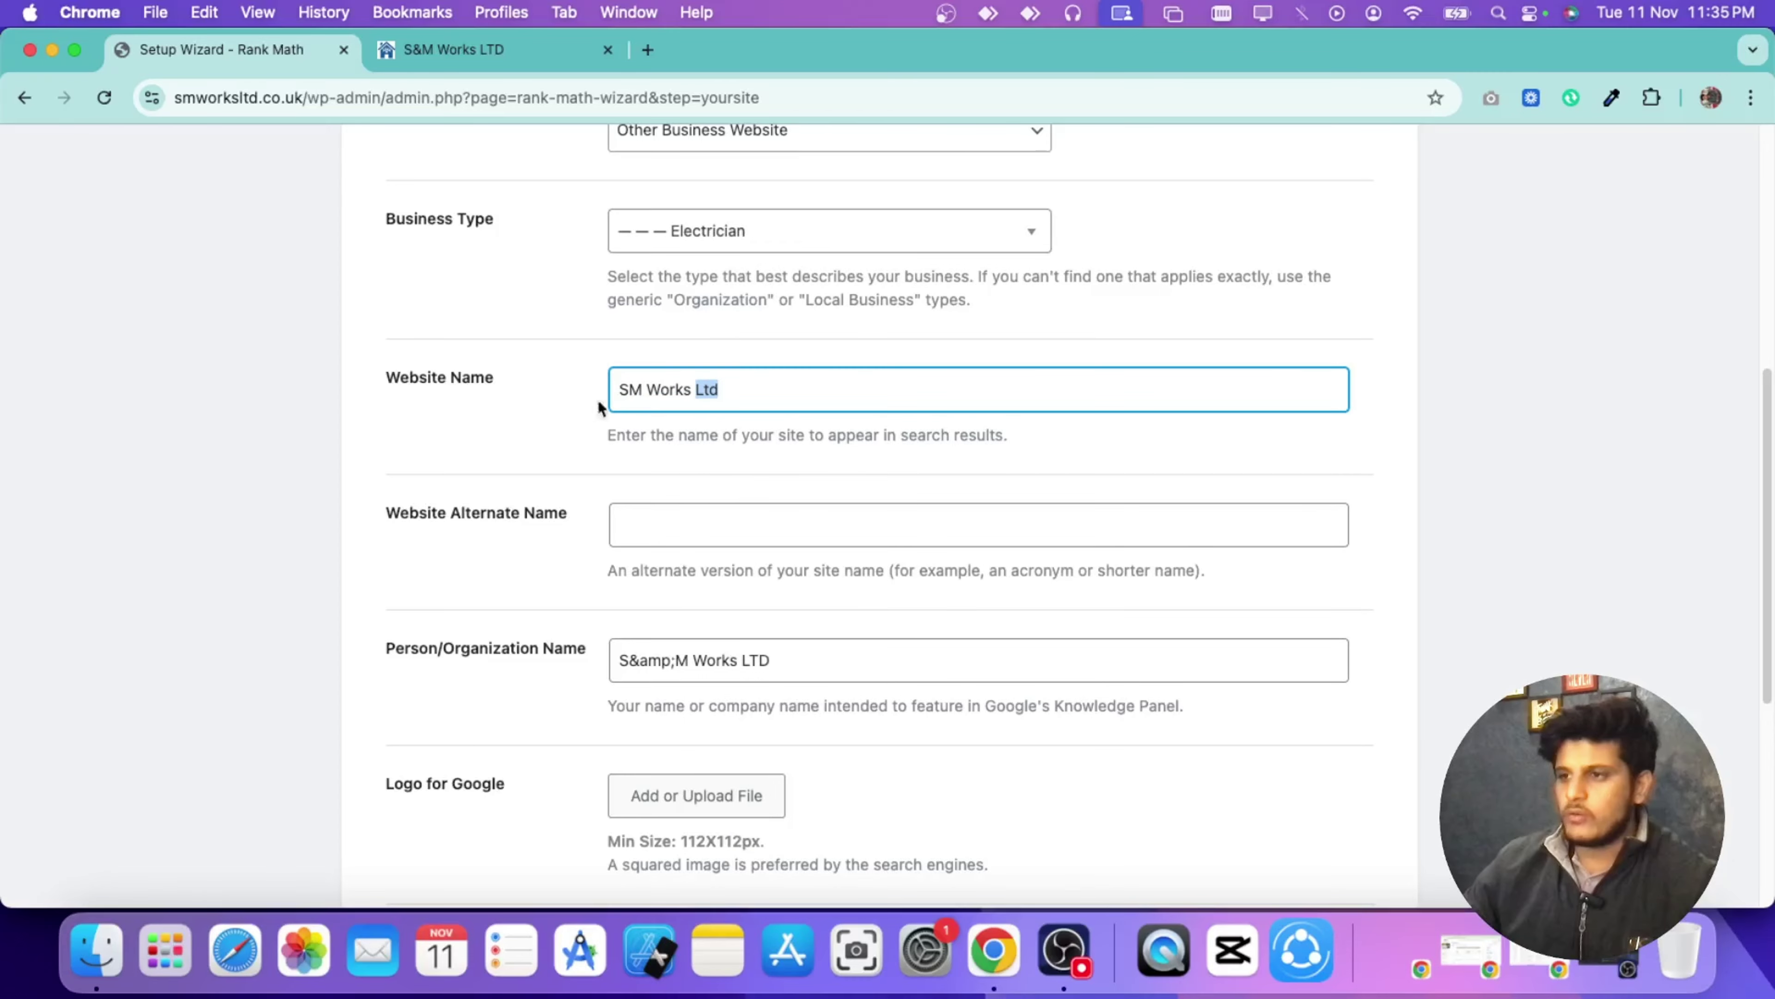
{"action": "left_click", "coordinate": [606, 416]}
Step: Fill in the Website Alternate Name with the copied SM Works Ltd
{"action": "scroll", "coordinate": [699, 482], "scroll_direction": "down", "scroll_amount": 1}
{"action": "left_click", "coordinate": [700, 490]}
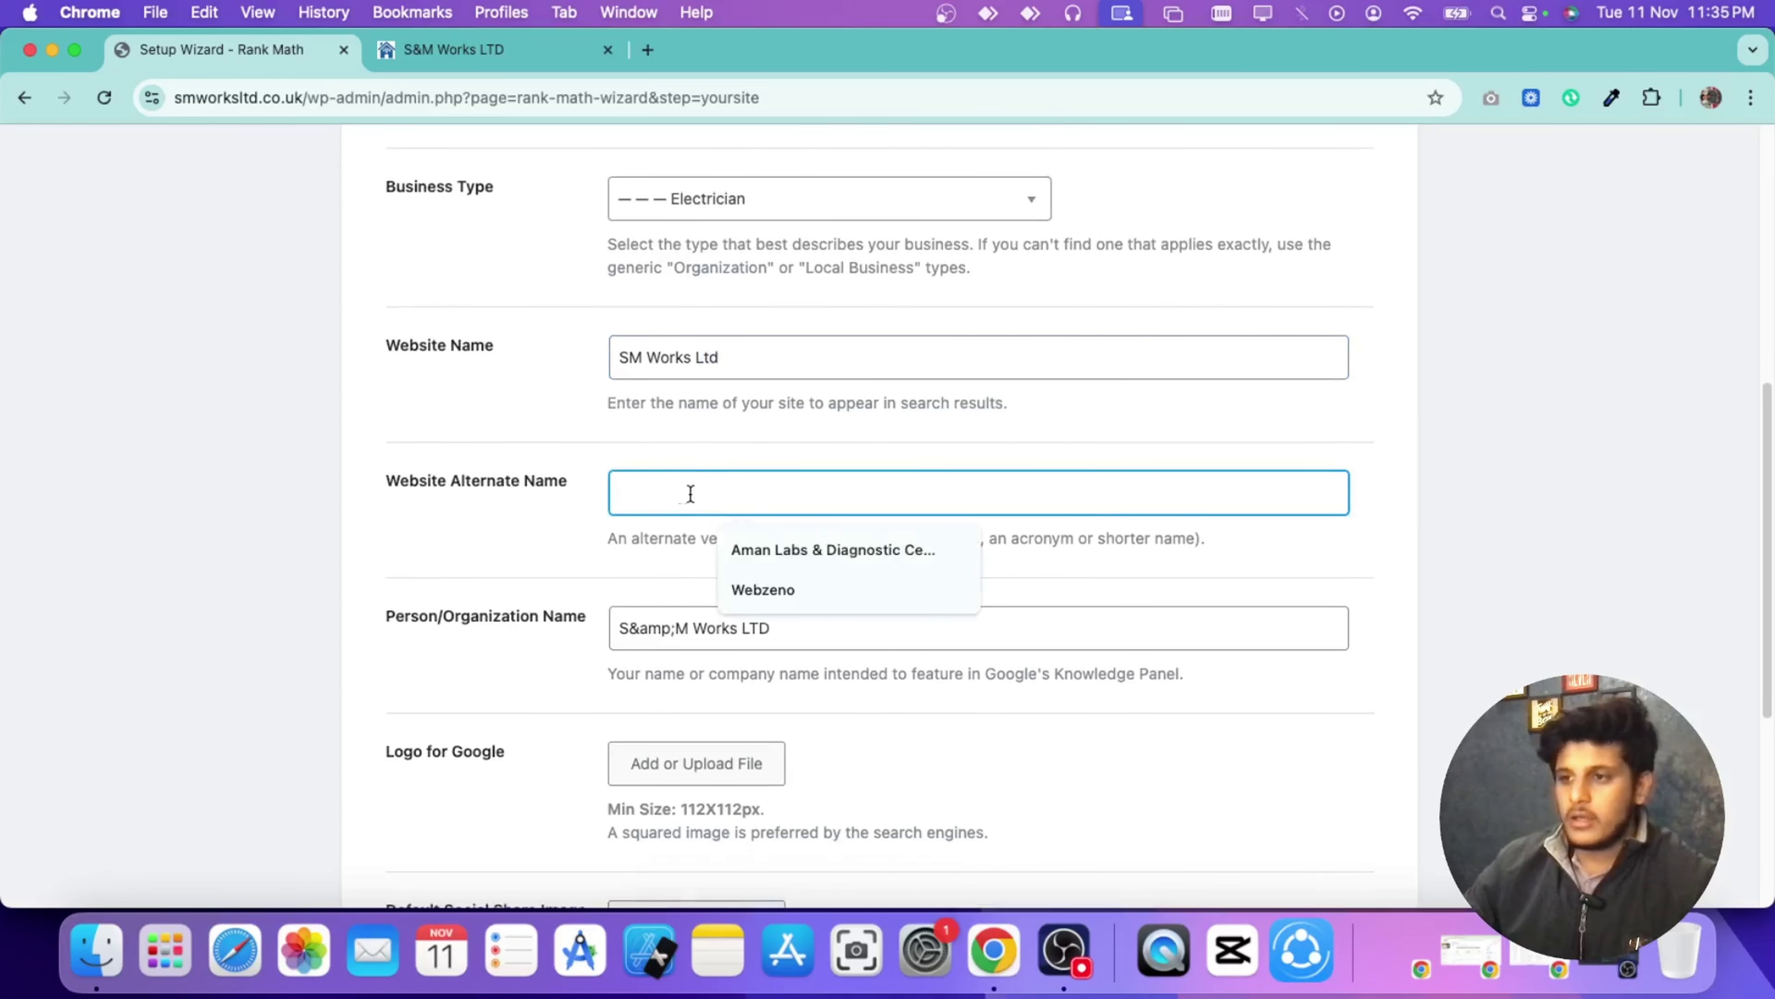
{"action": "left_click", "coordinate": [681, 454]}
{"action": "left_click", "coordinate": [693, 492]}
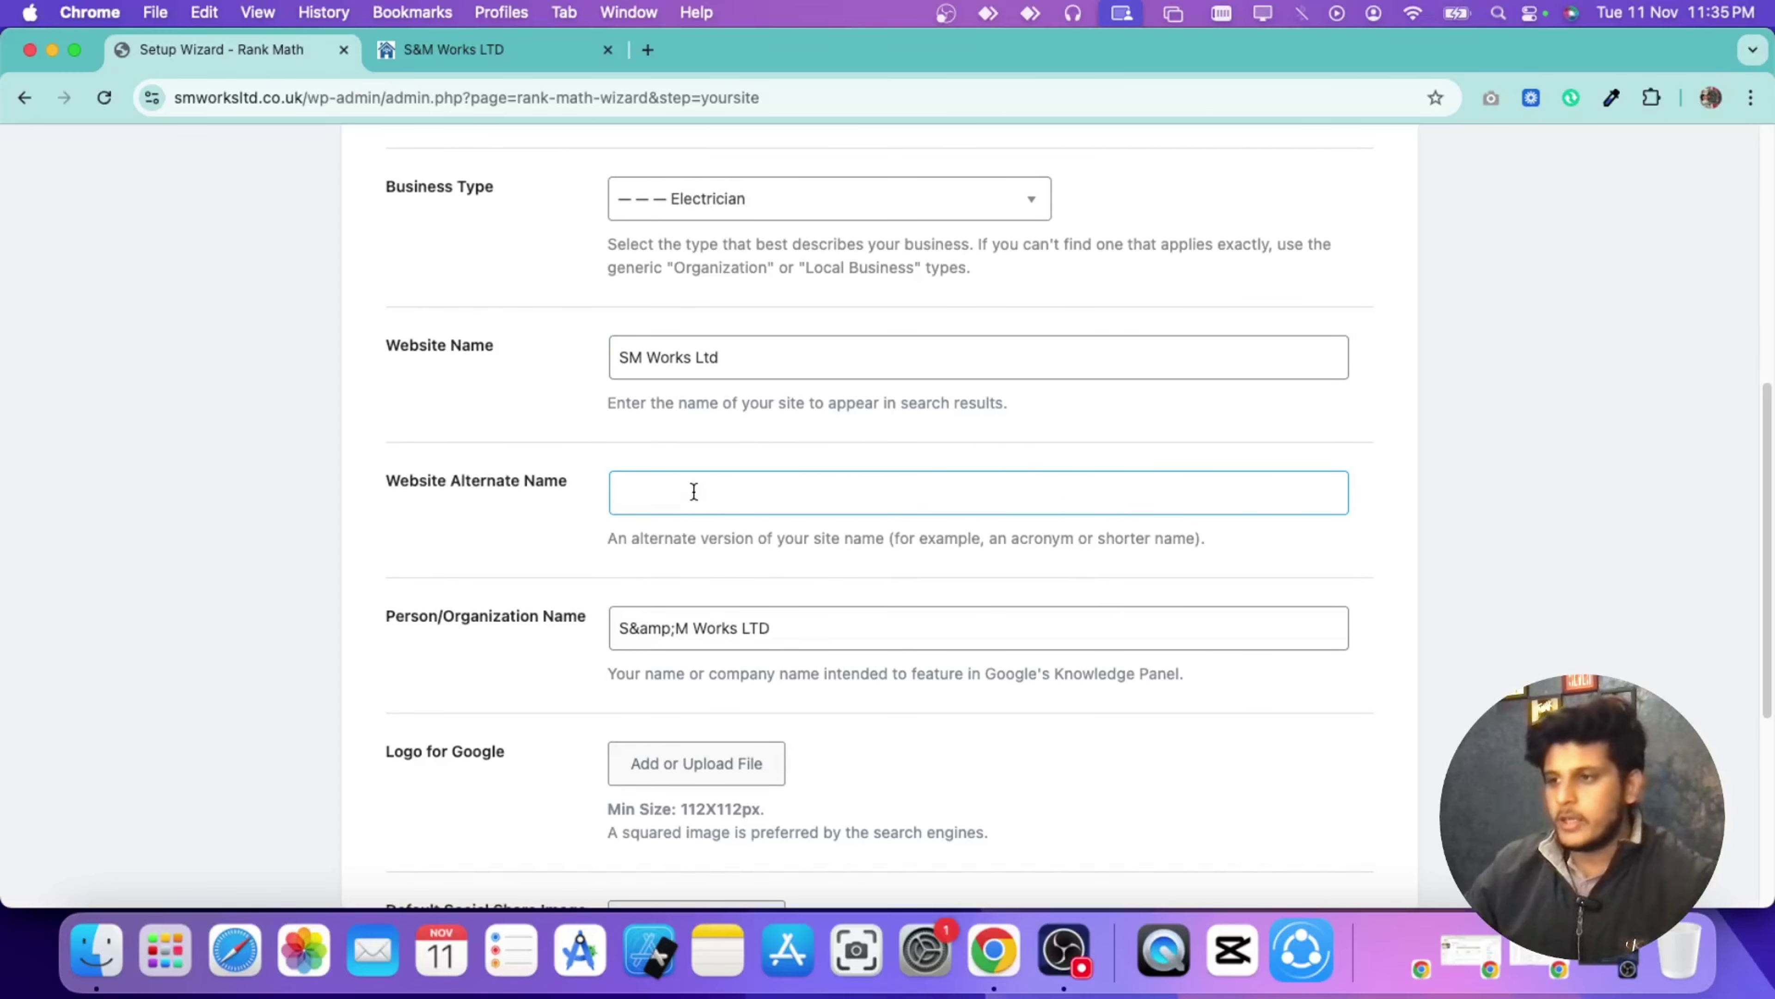
{"action": "right_click", "coordinate": [694, 491]}
{"action": "left_click", "coordinate": [751, 671]}
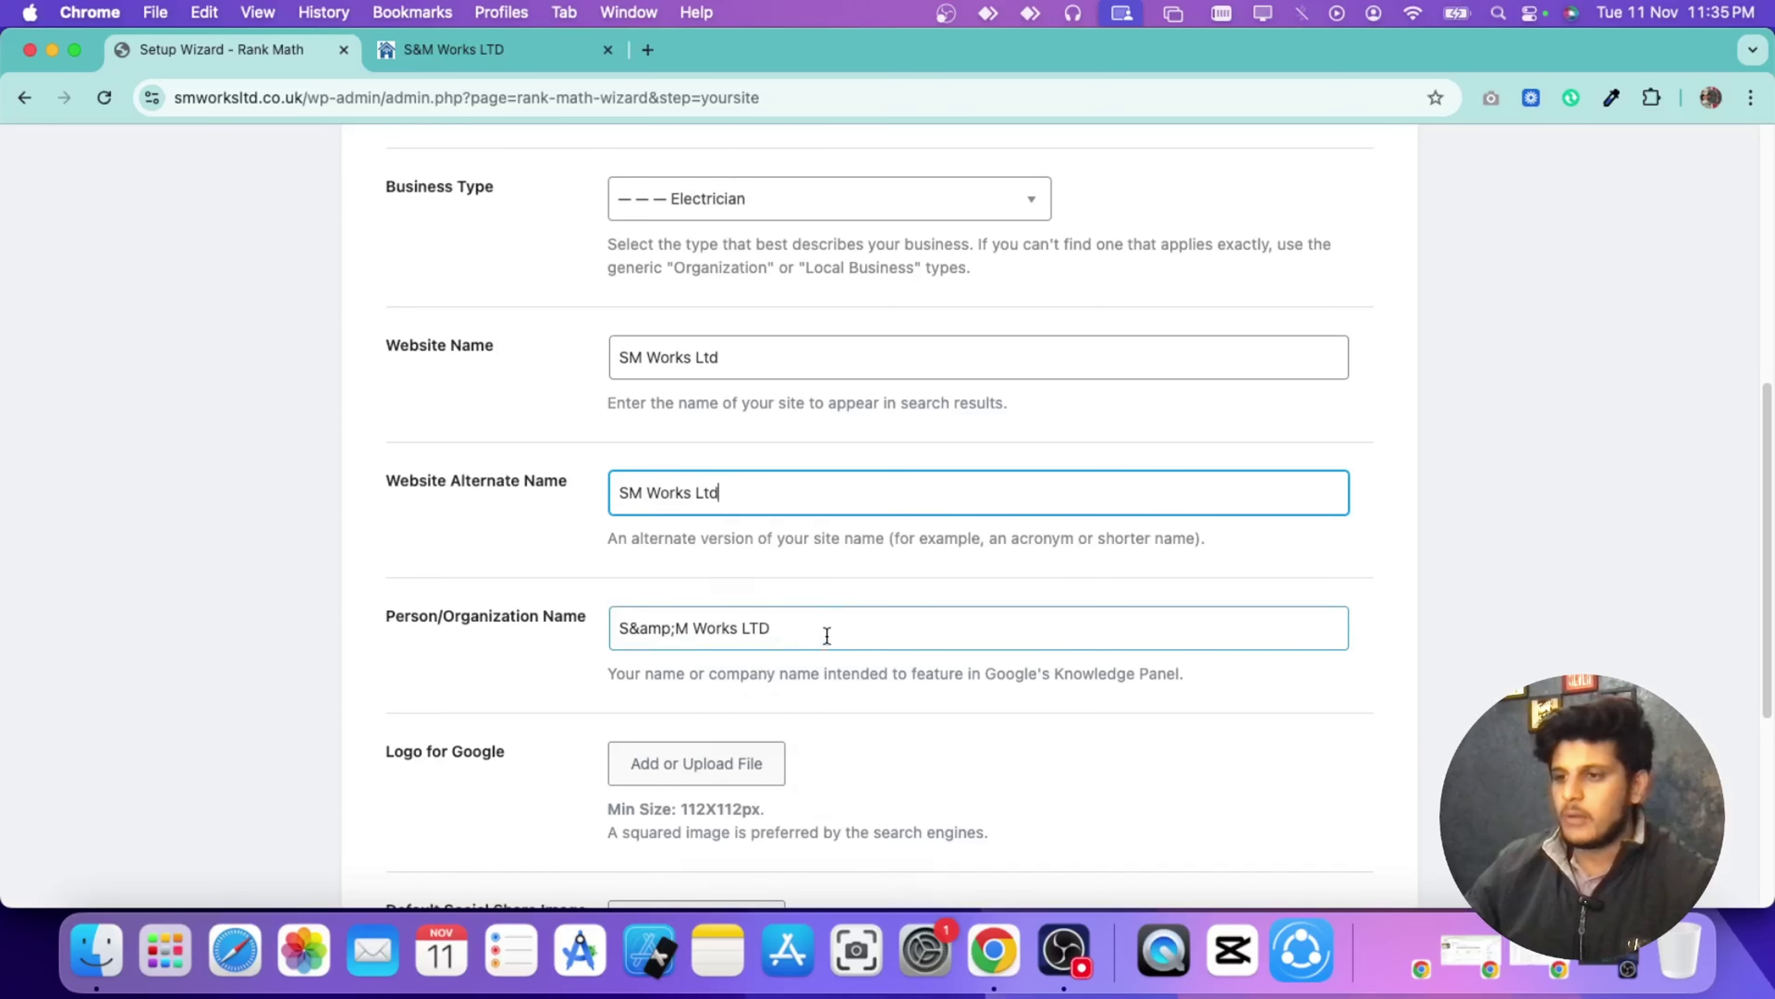
Step: Change the Person/Organization Name to SM Works
{"action": "scroll", "coordinate": [827, 635], "scroll_direction": "down", "scroll_amount": 5}
{"action": "left_click", "coordinate": [815, 287]}
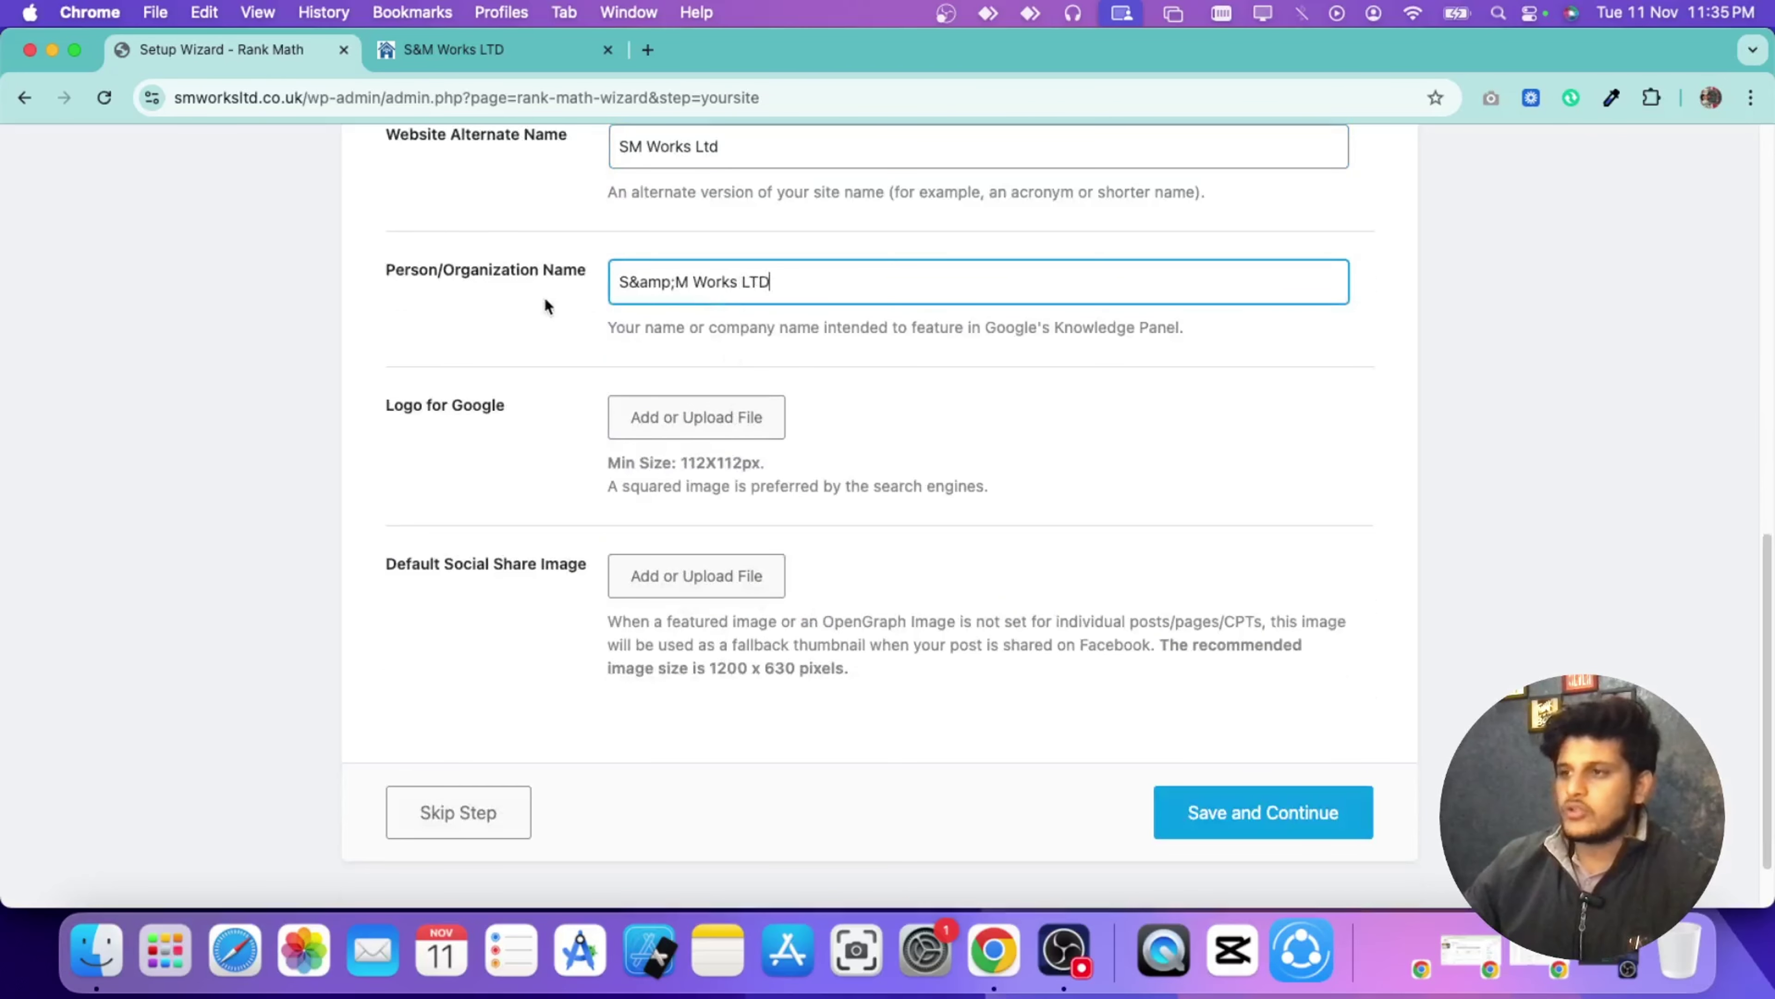
{"action": "left_click_drag", "start_coordinate": [808, 288], "coordinate": [614, 283]}
{"action": "key", "text": "BackSpace"}
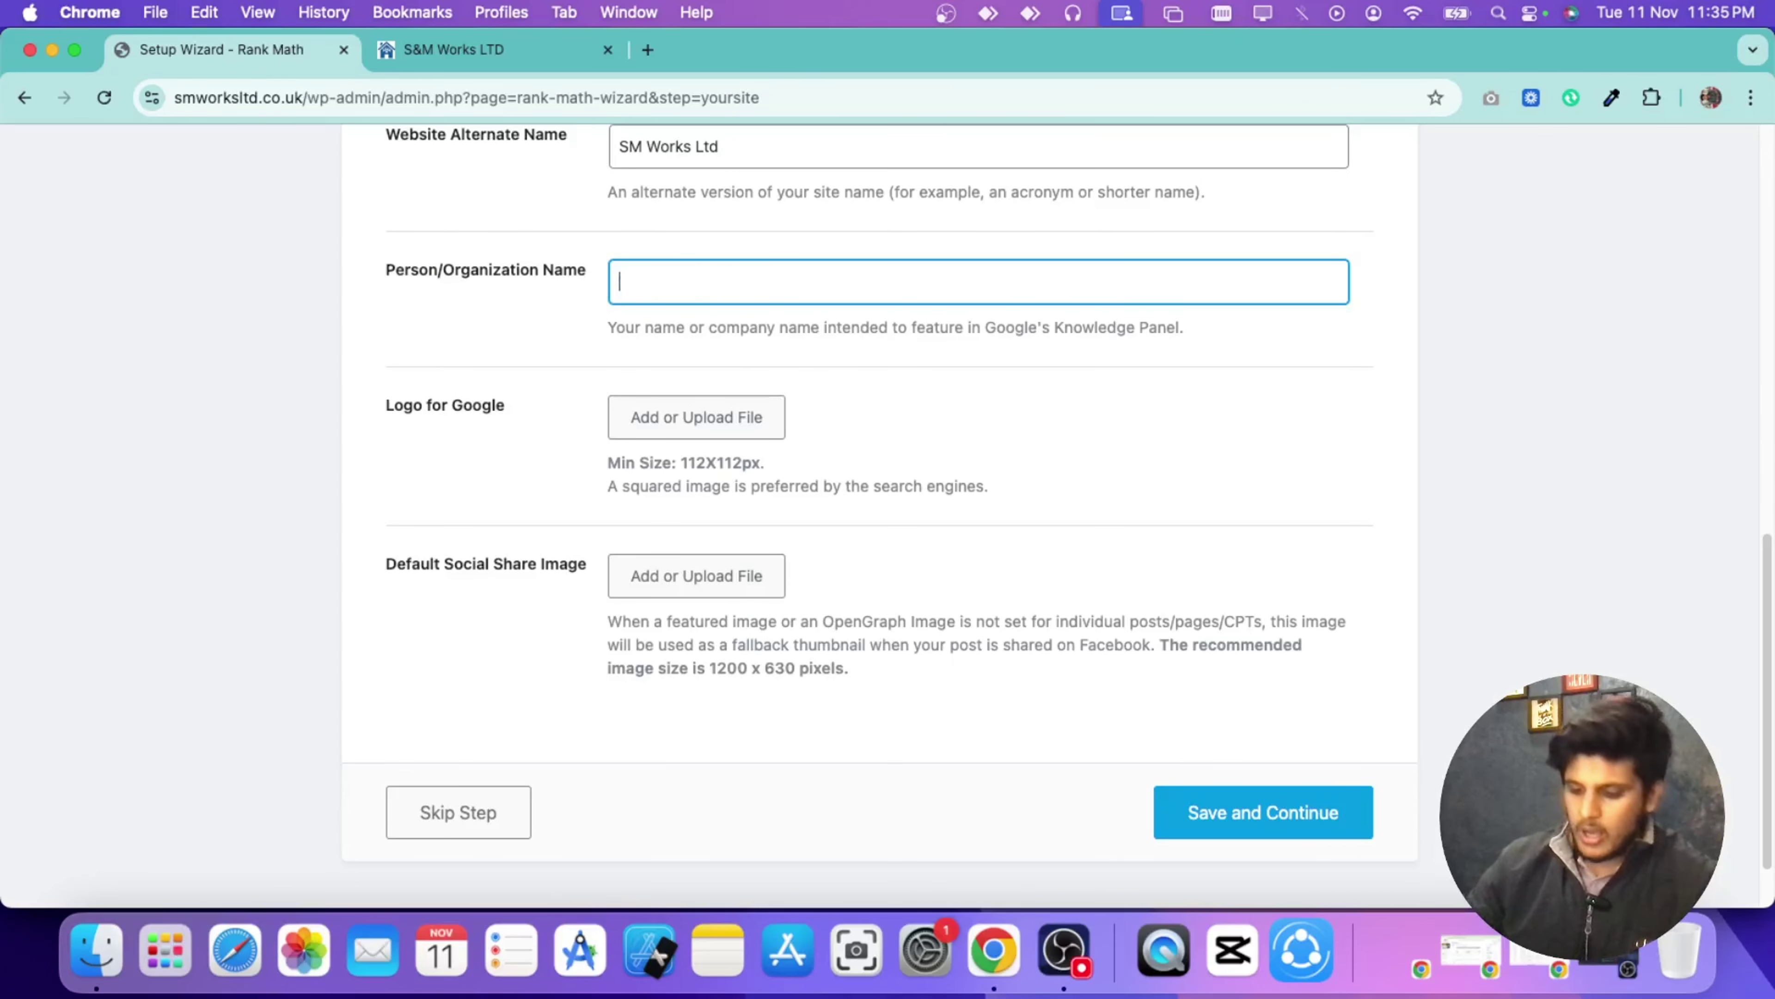
{"action": "type", "text": "SM "}
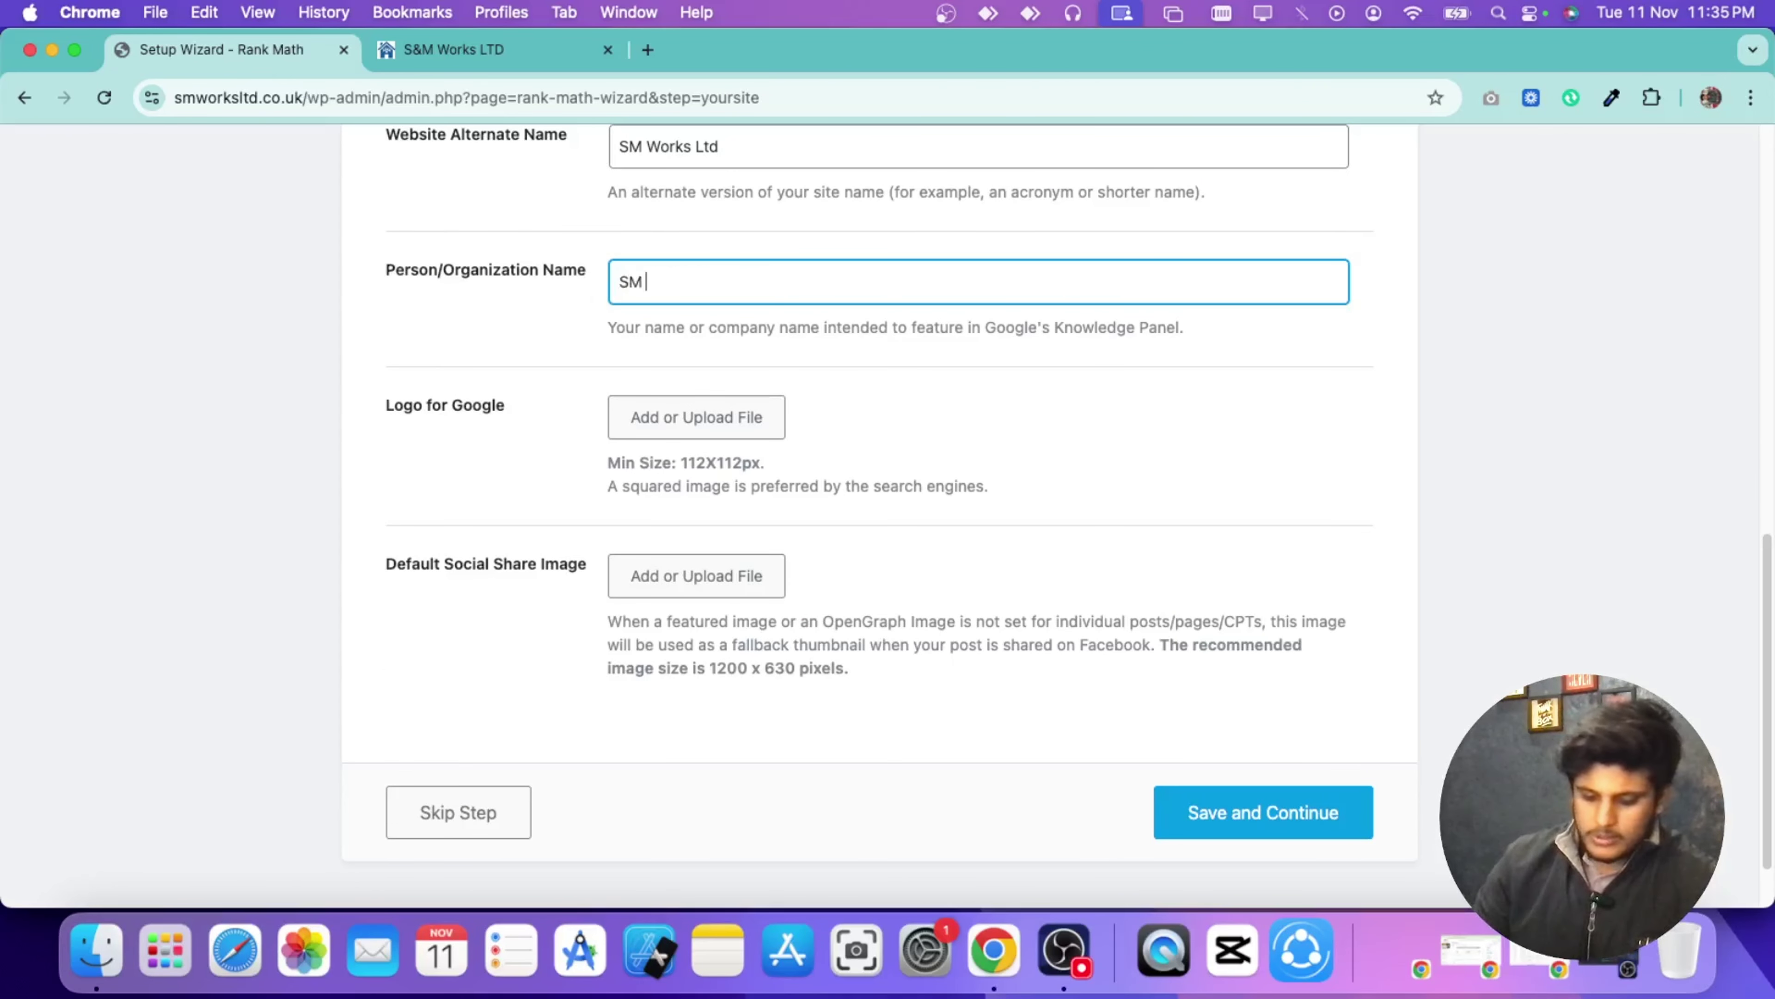
{"action": "type", "text": "Works"}
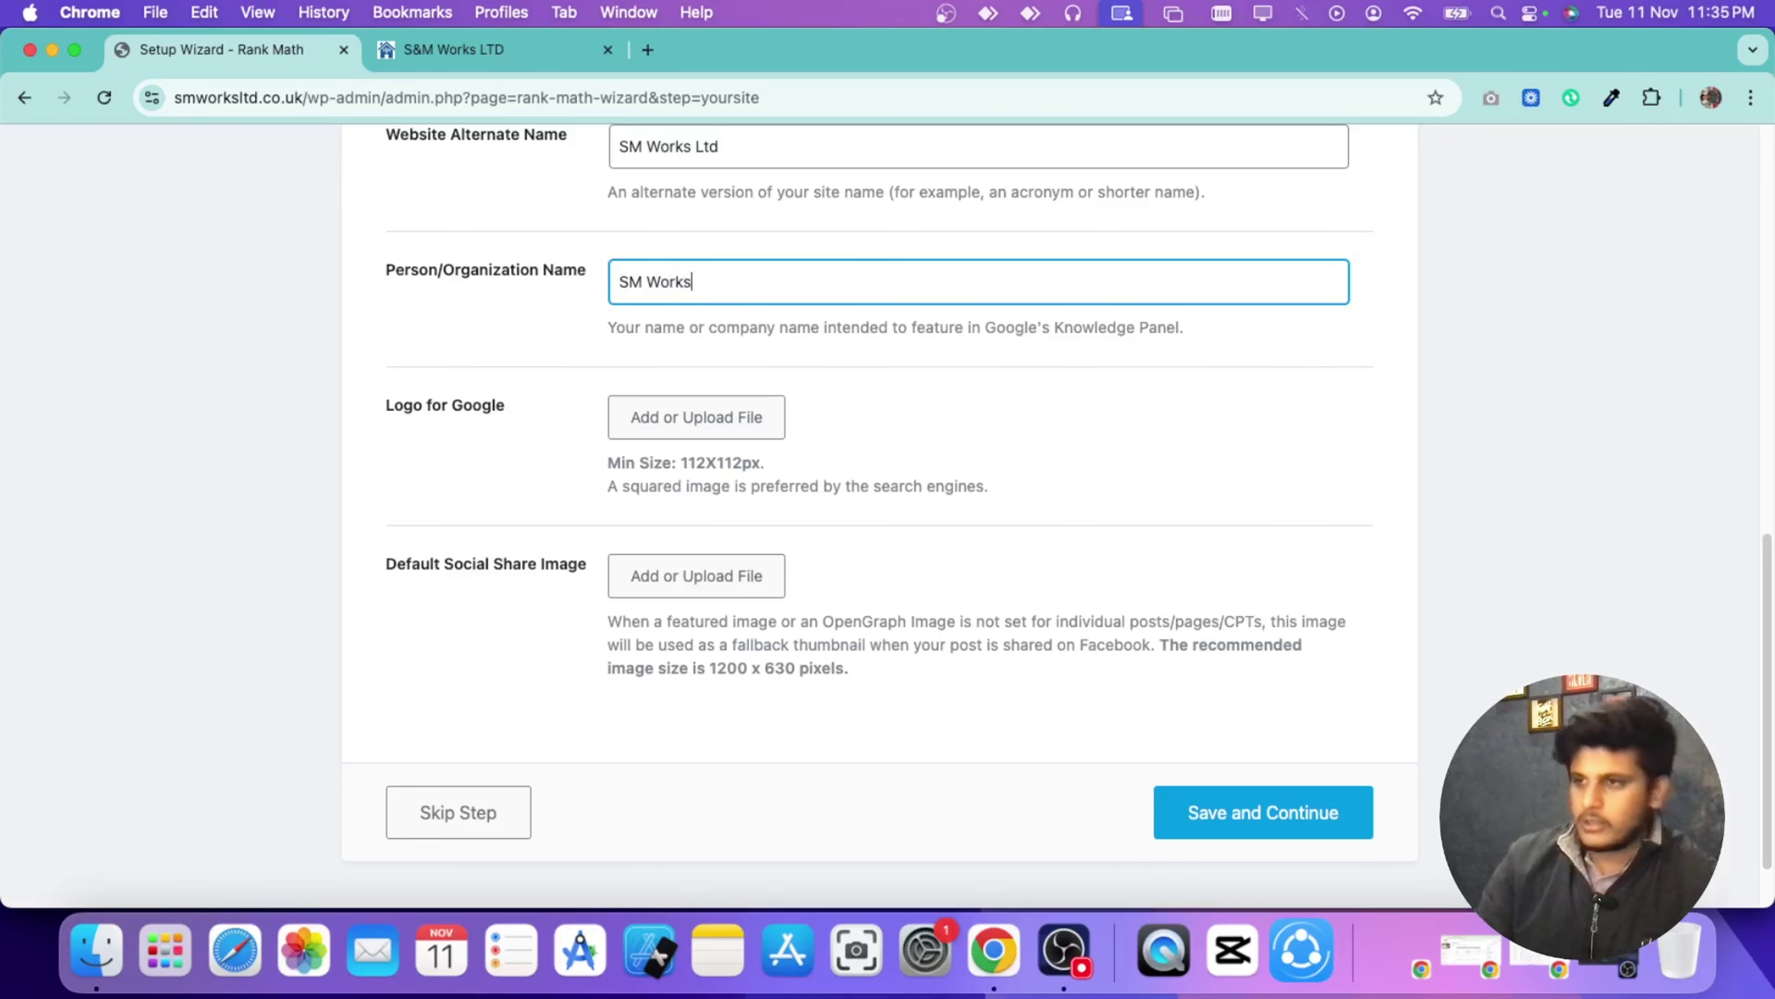
{"action": "left_click", "coordinate": [580, 405]}
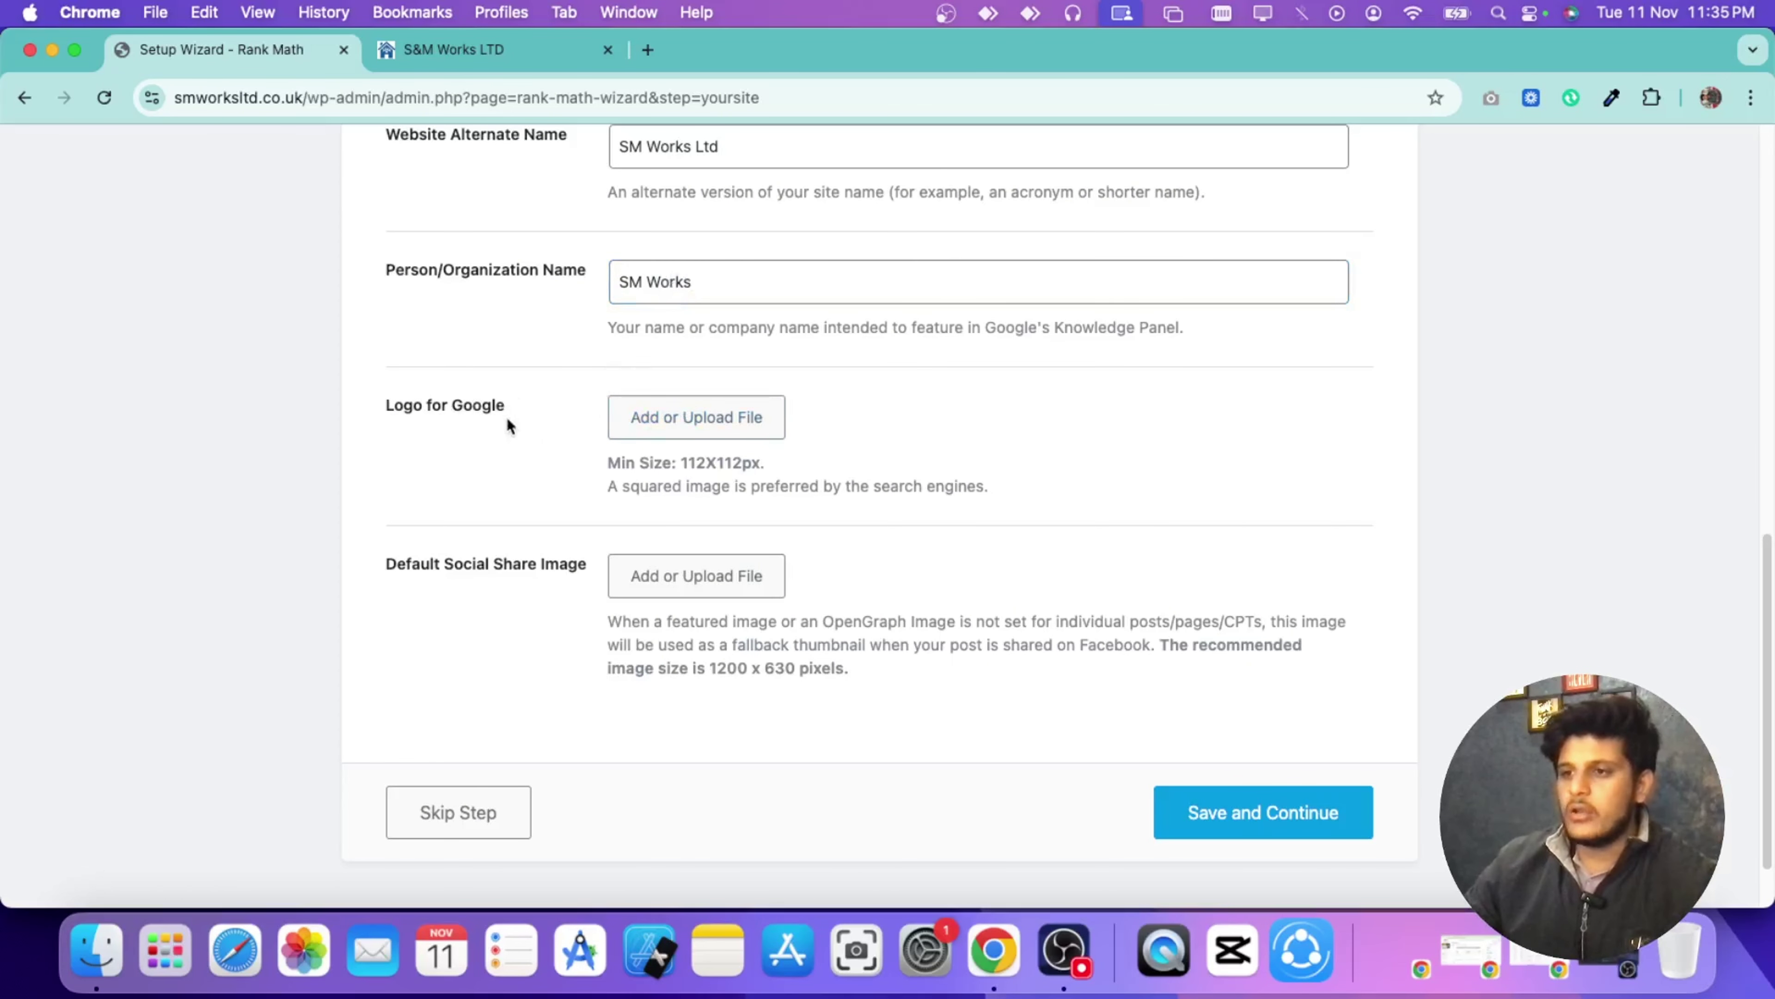
Step: Open the header logo image from the site's homepage in its own tab and save it to the computer
{"action": "left_click", "coordinate": [456, 50]}
{"action": "scroll", "coordinate": [293, 301], "scroll_direction": "up", "scroll_amount": 5}
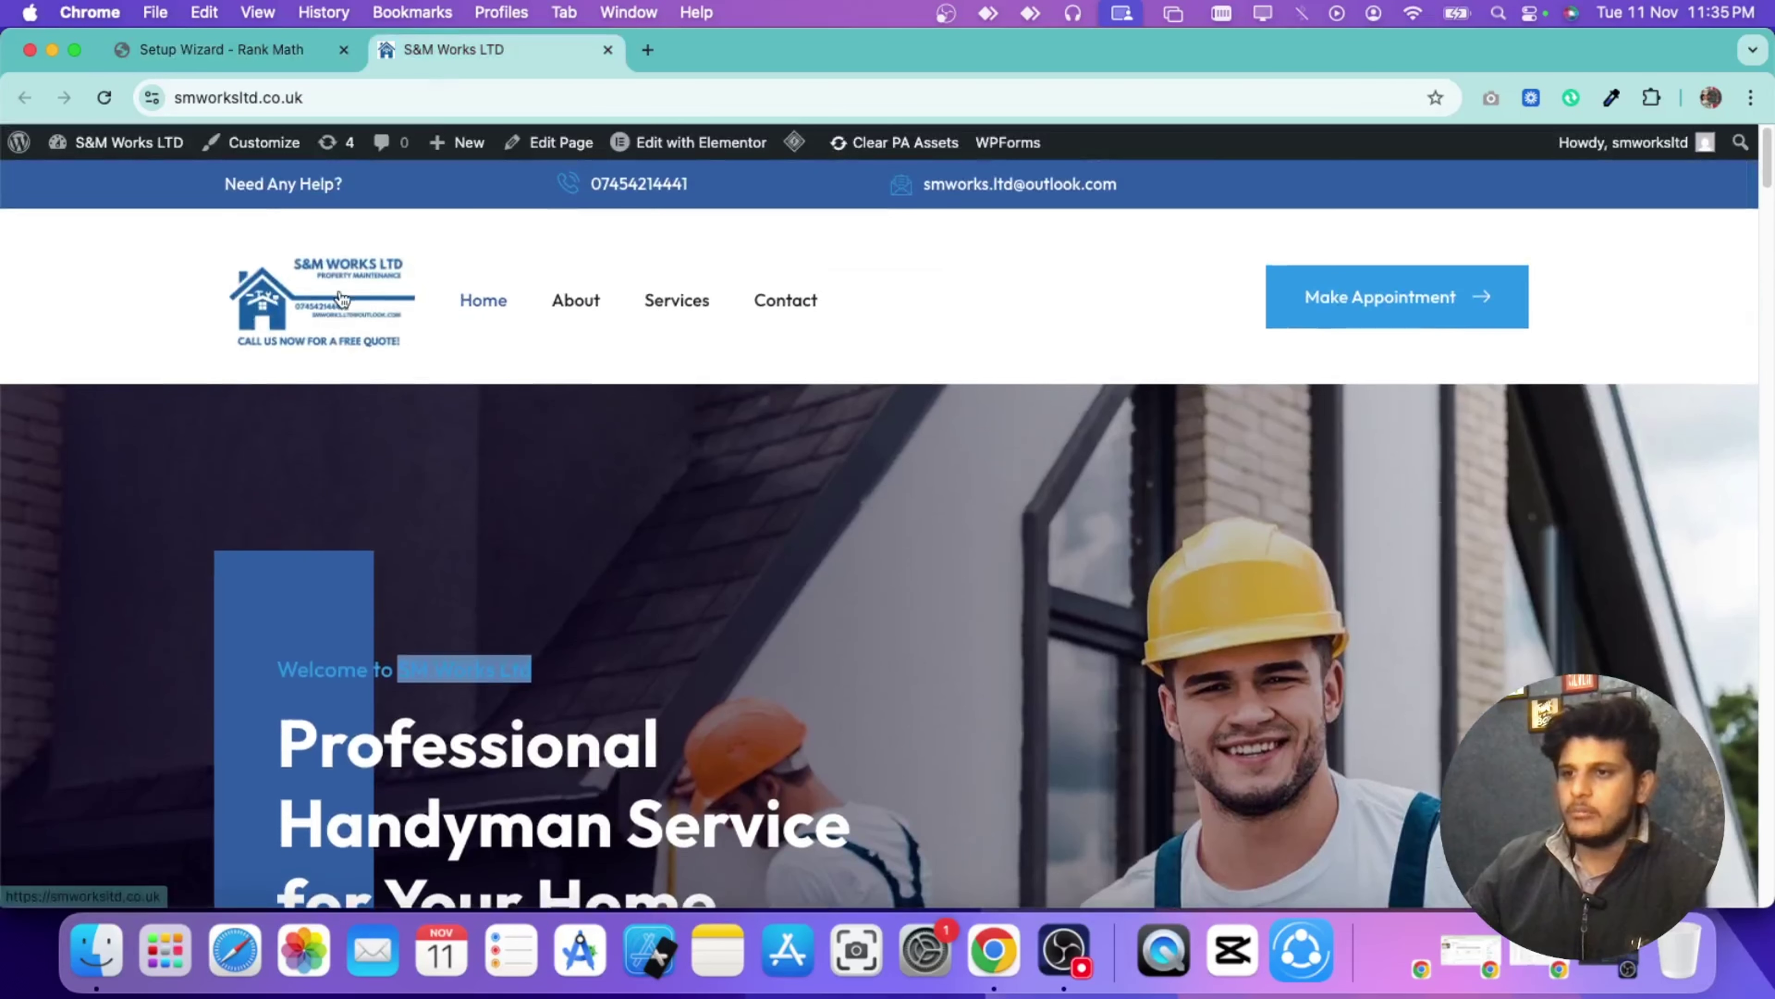
{"action": "right_click", "coordinate": [330, 285]}
{"action": "left_click", "coordinate": [445, 519]}
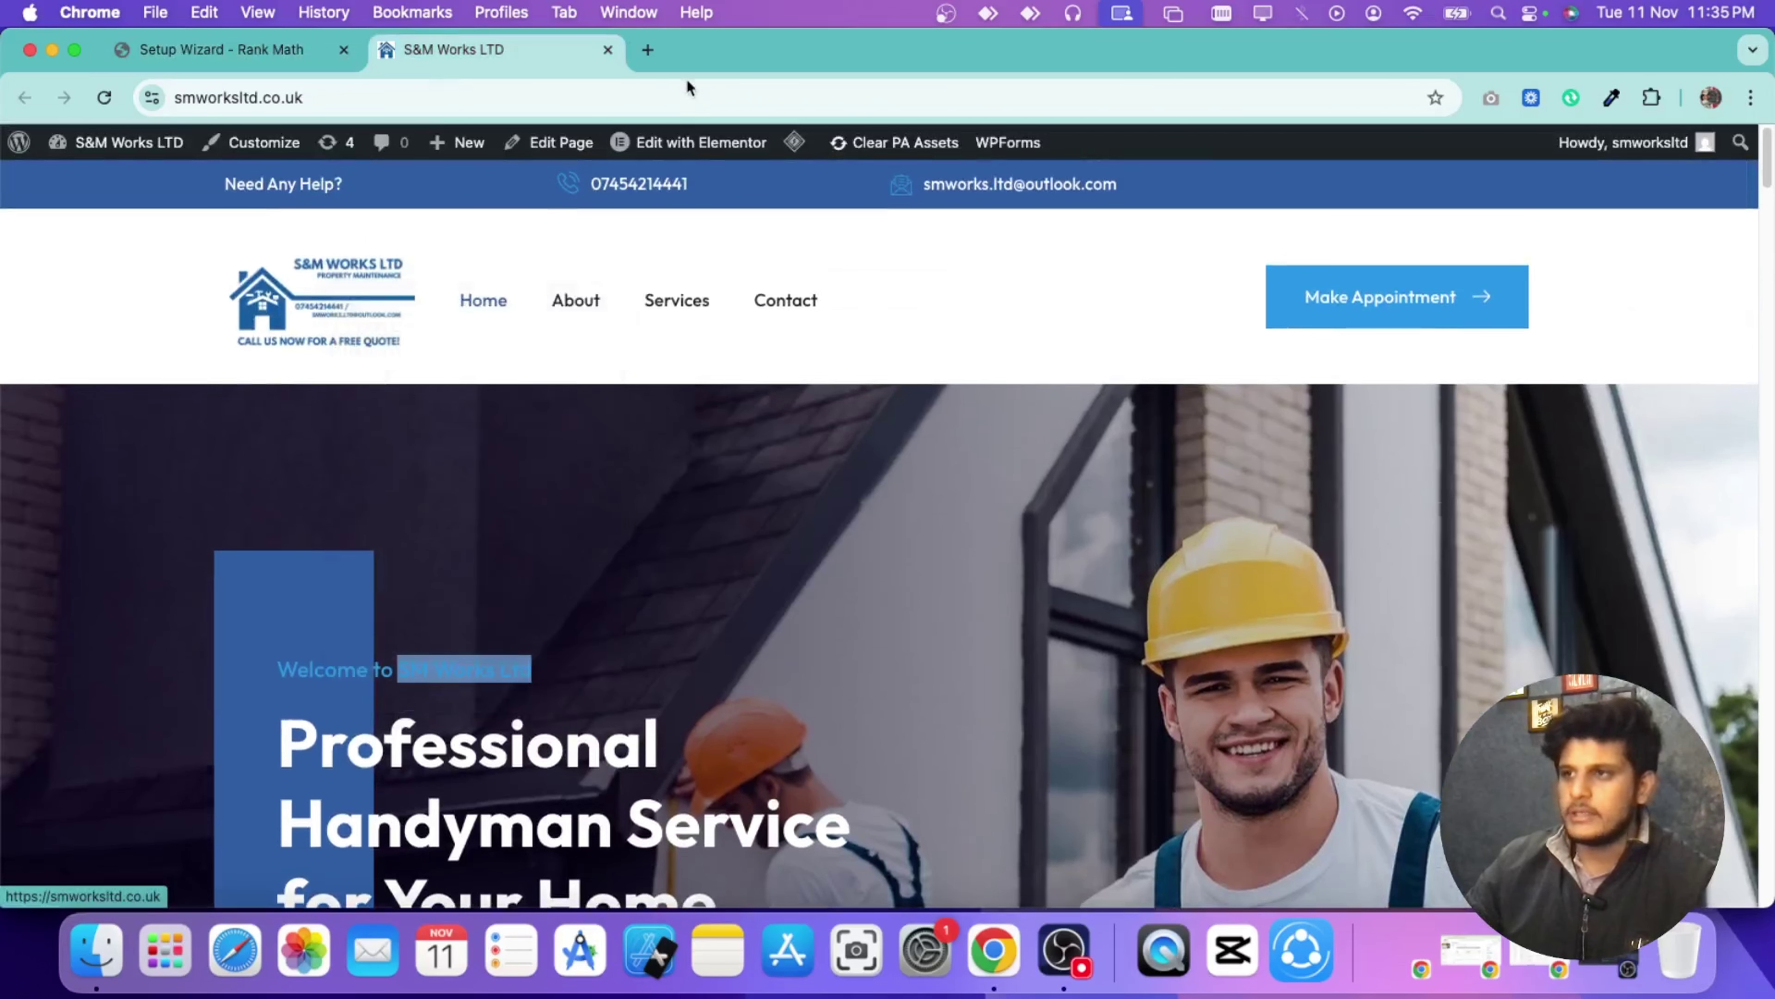
{"action": "left_click", "coordinate": [688, 67]}
{"action": "right_click", "coordinate": [887, 552]}
{"action": "left_click", "coordinate": [939, 586]}
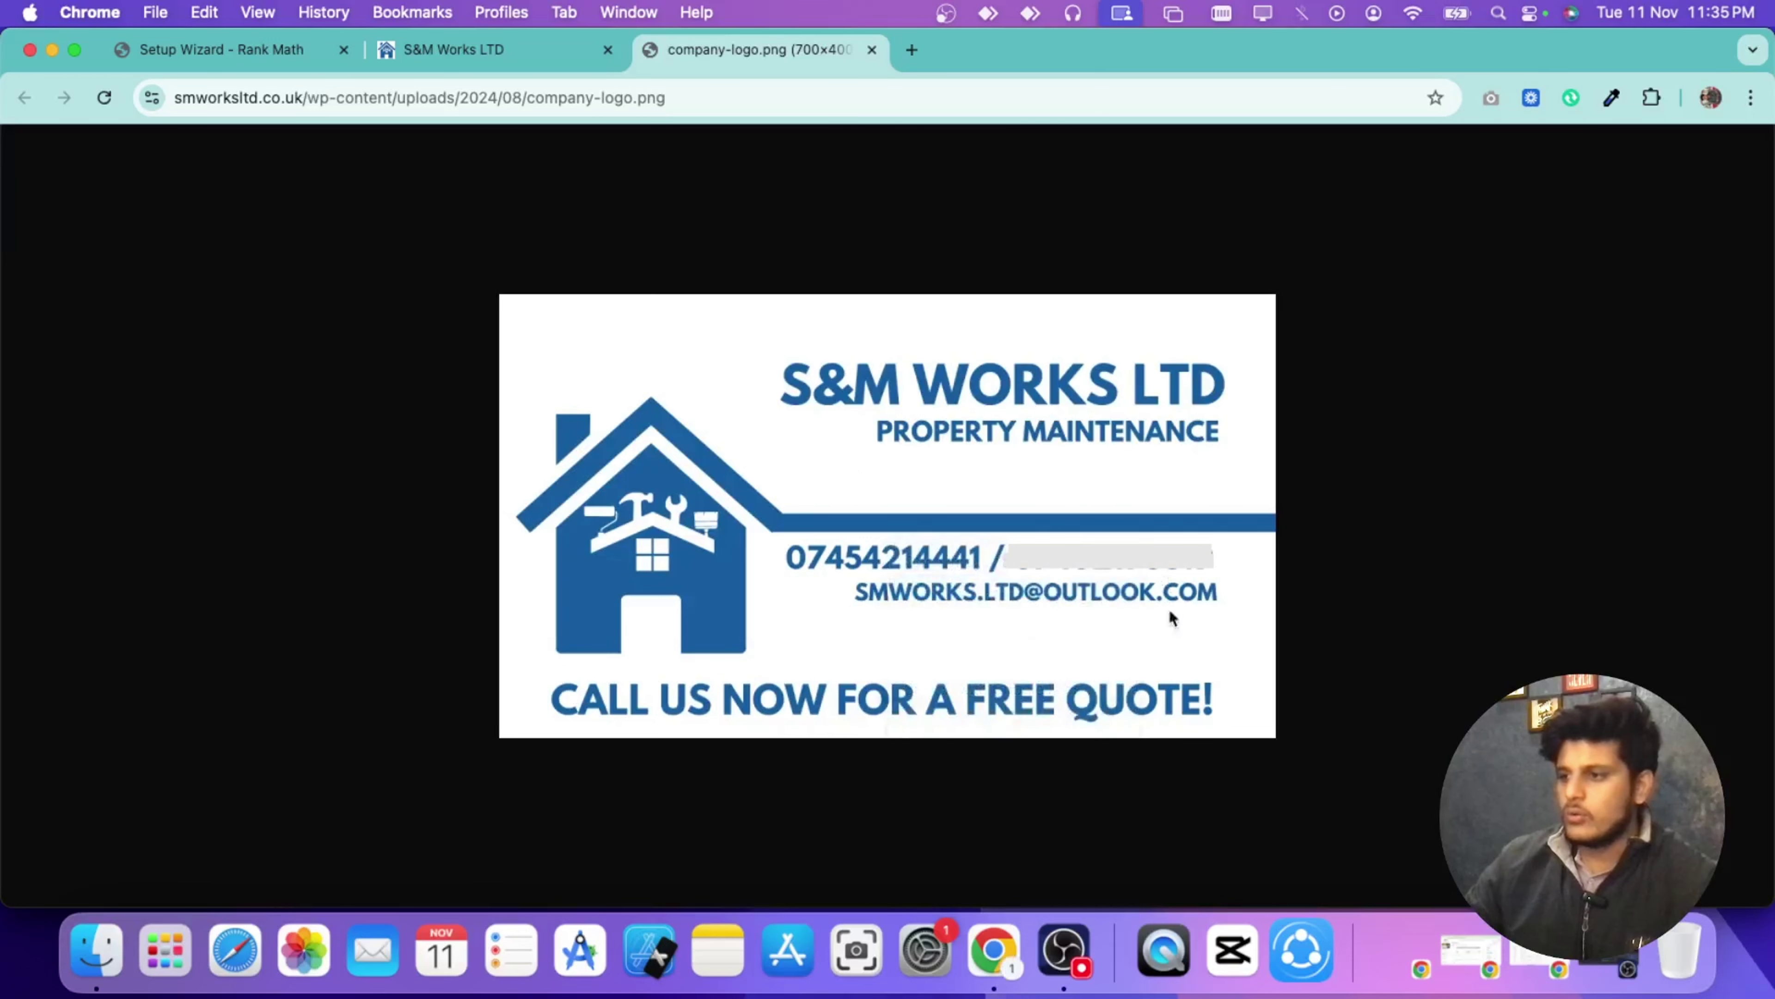
{"action": "left_click", "coordinate": [1069, 535]}
Step: Upload company-logo.webp from the Downloads folder and use it as the Logo for Google in the setup wizard
{"action": "left_click", "coordinate": [258, 44]}
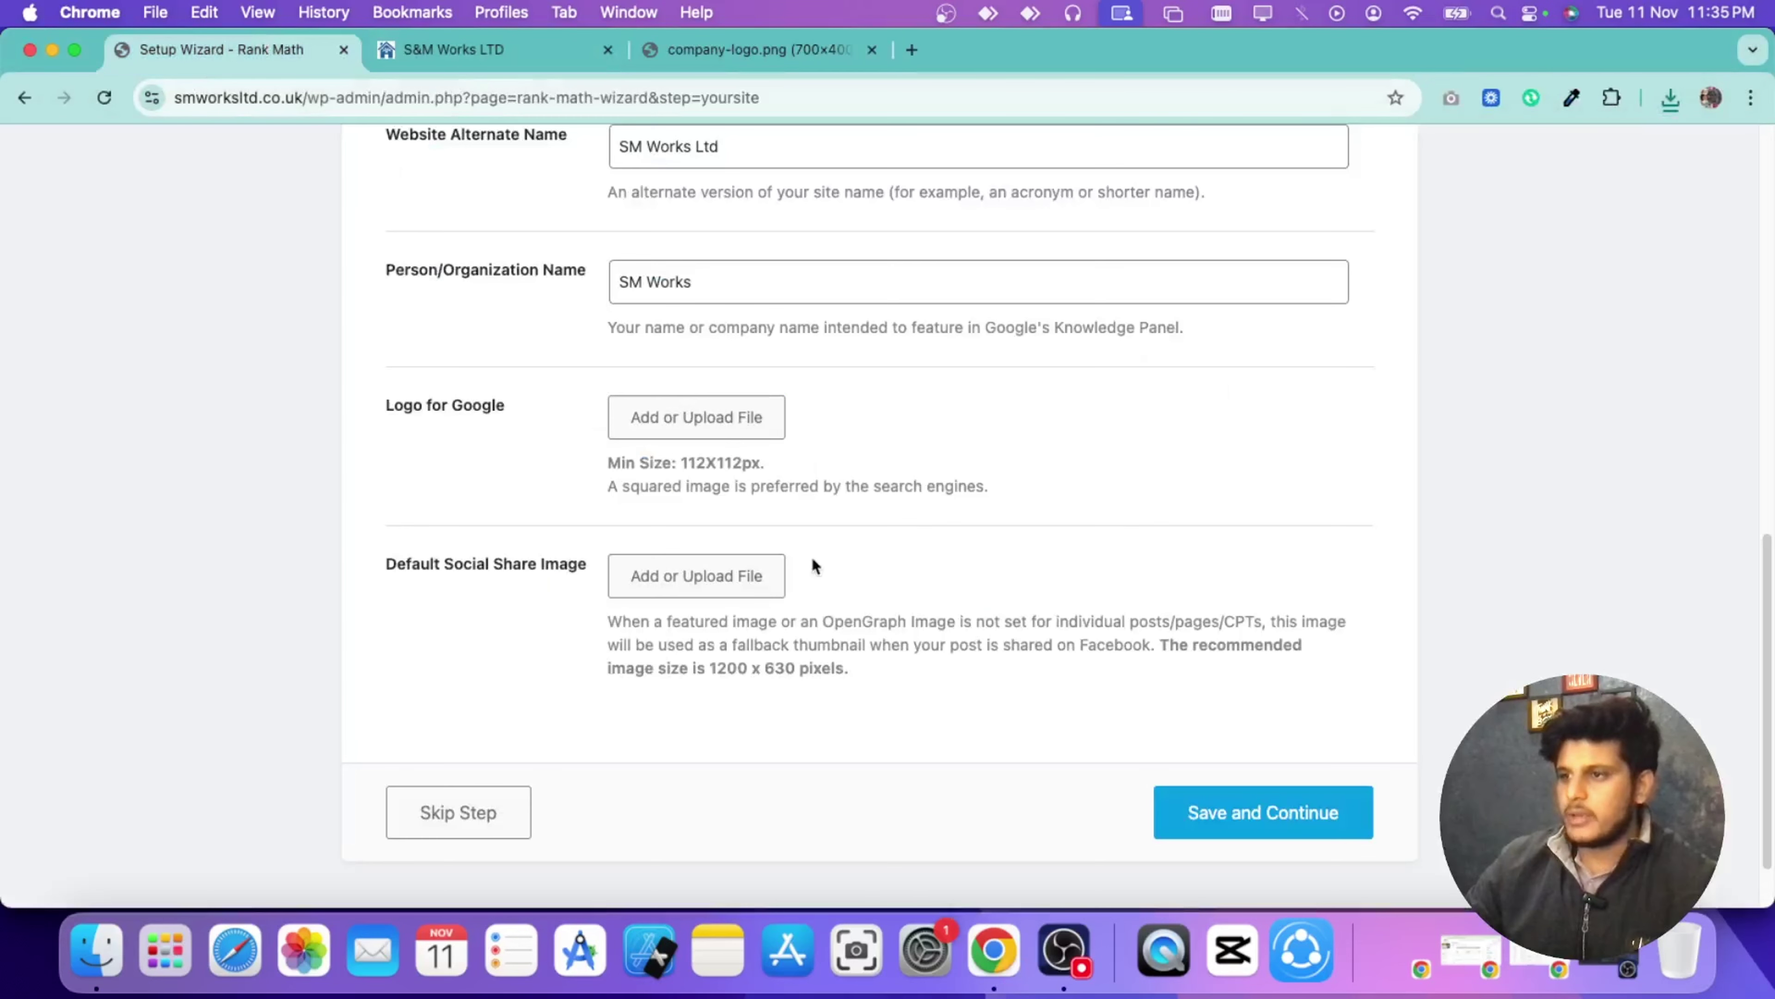
{"action": "left_click", "coordinate": [699, 428]}
{"action": "left_click", "coordinate": [138, 246]}
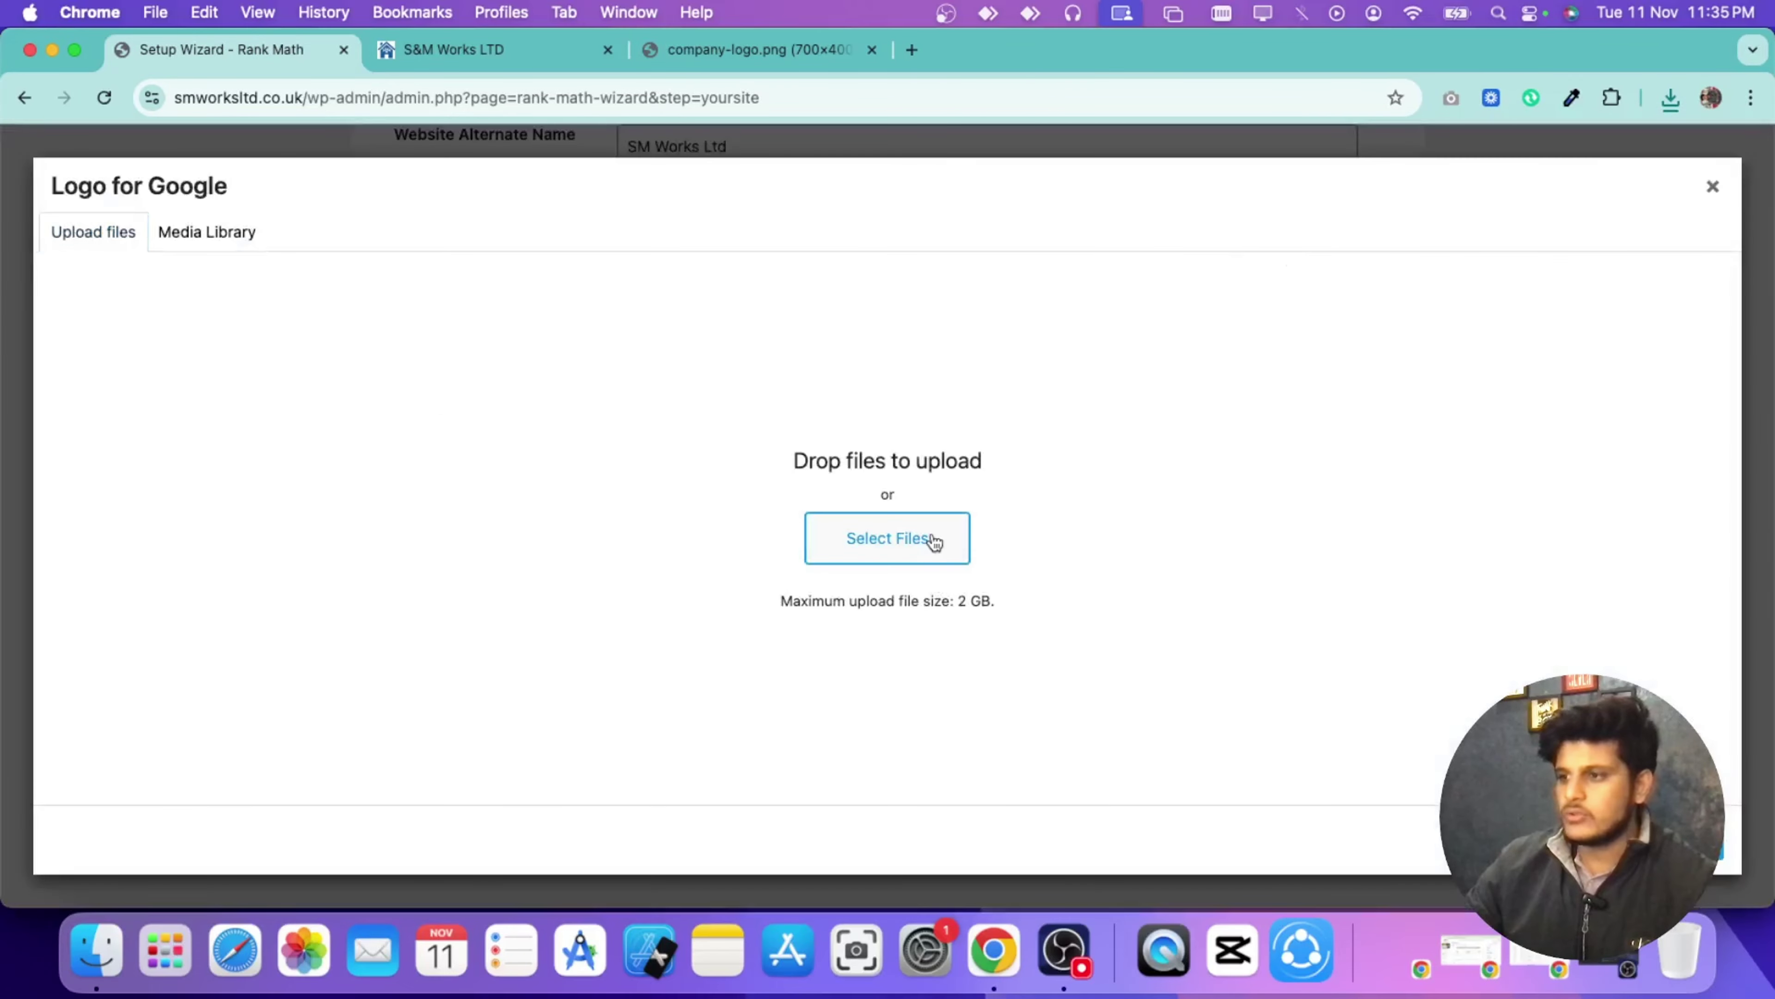
{"action": "left_click", "coordinate": [820, 546]}
{"action": "left_click", "coordinate": [332, 323]}
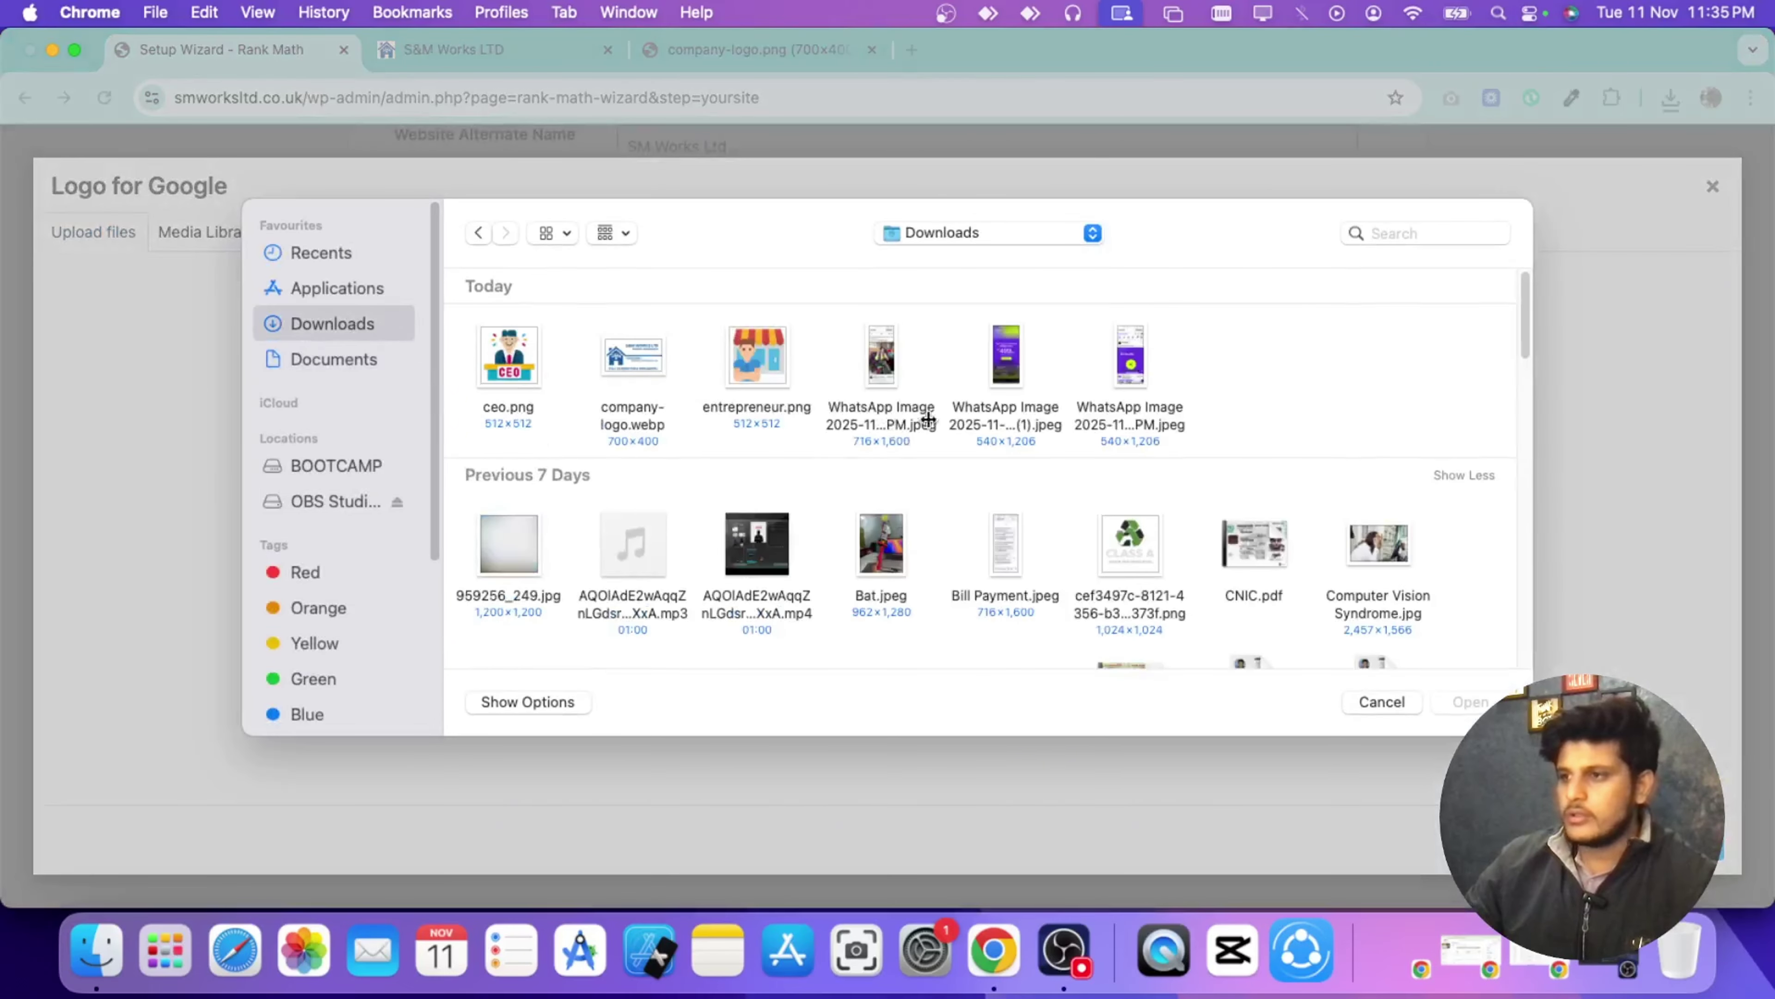
{"action": "double_click", "coordinate": [673, 407]}
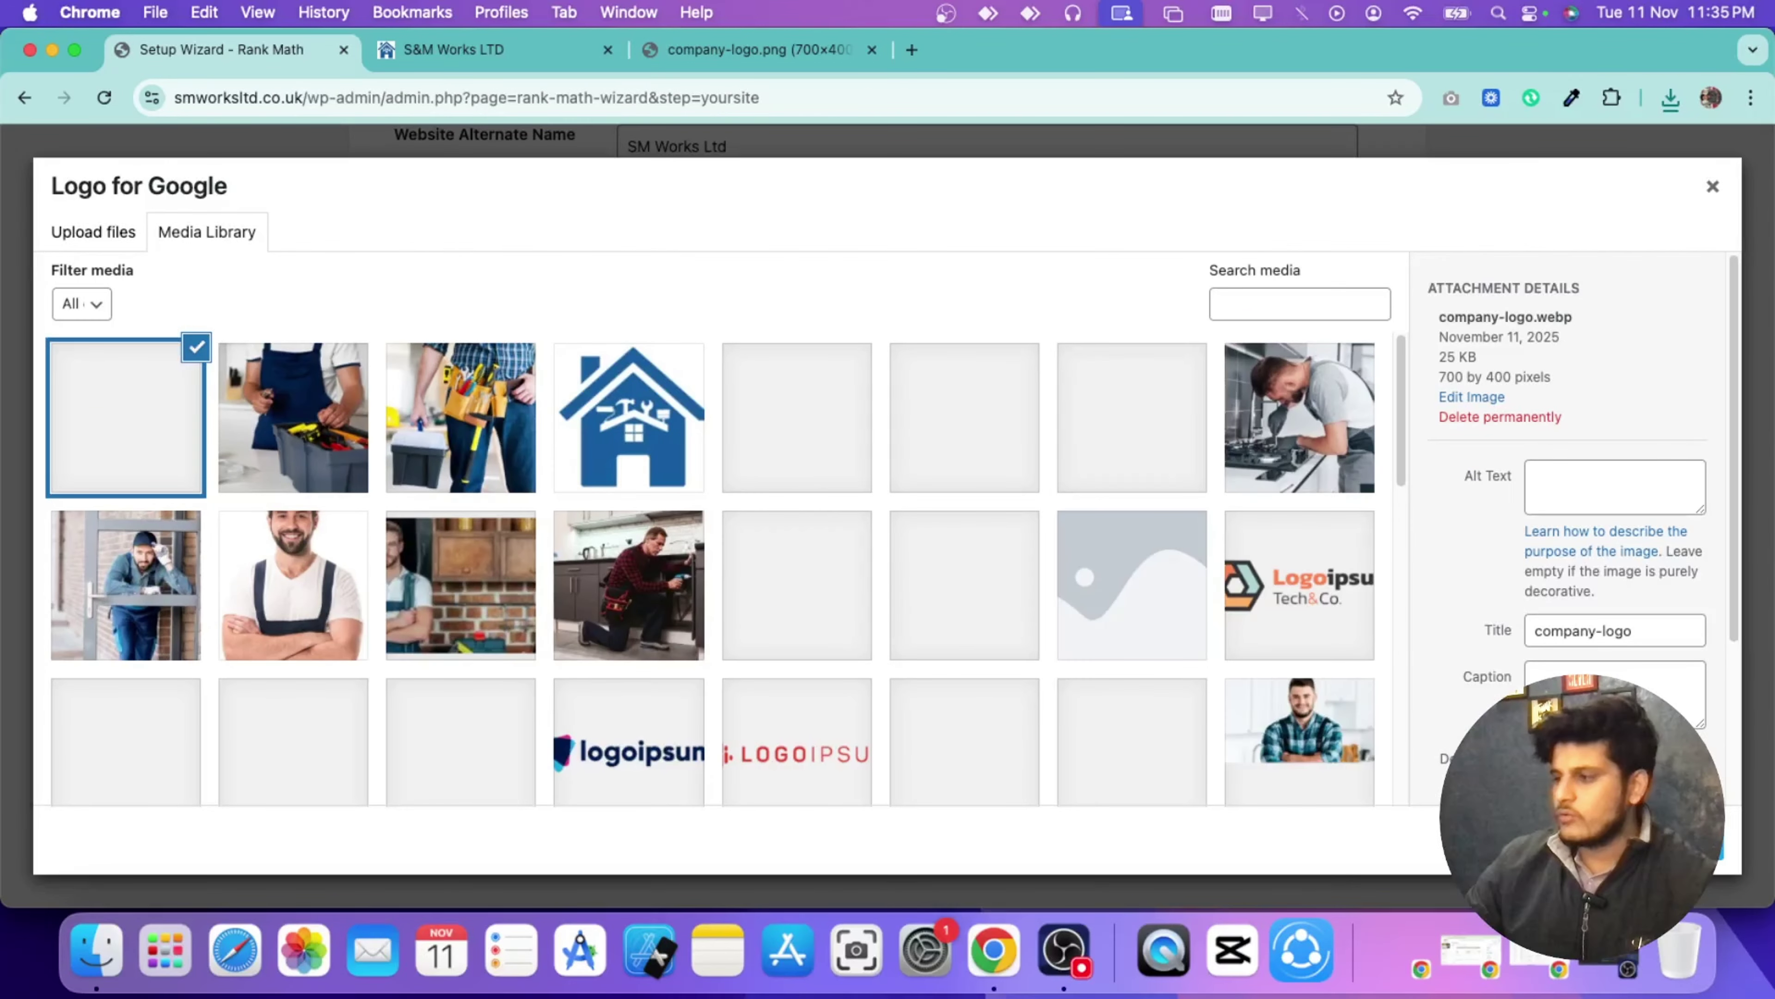
{"action": "left_click", "coordinate": [1680, 844]}
{"action": "scroll", "coordinate": [822, 552], "scroll_direction": "down", "scroll_amount": 5}
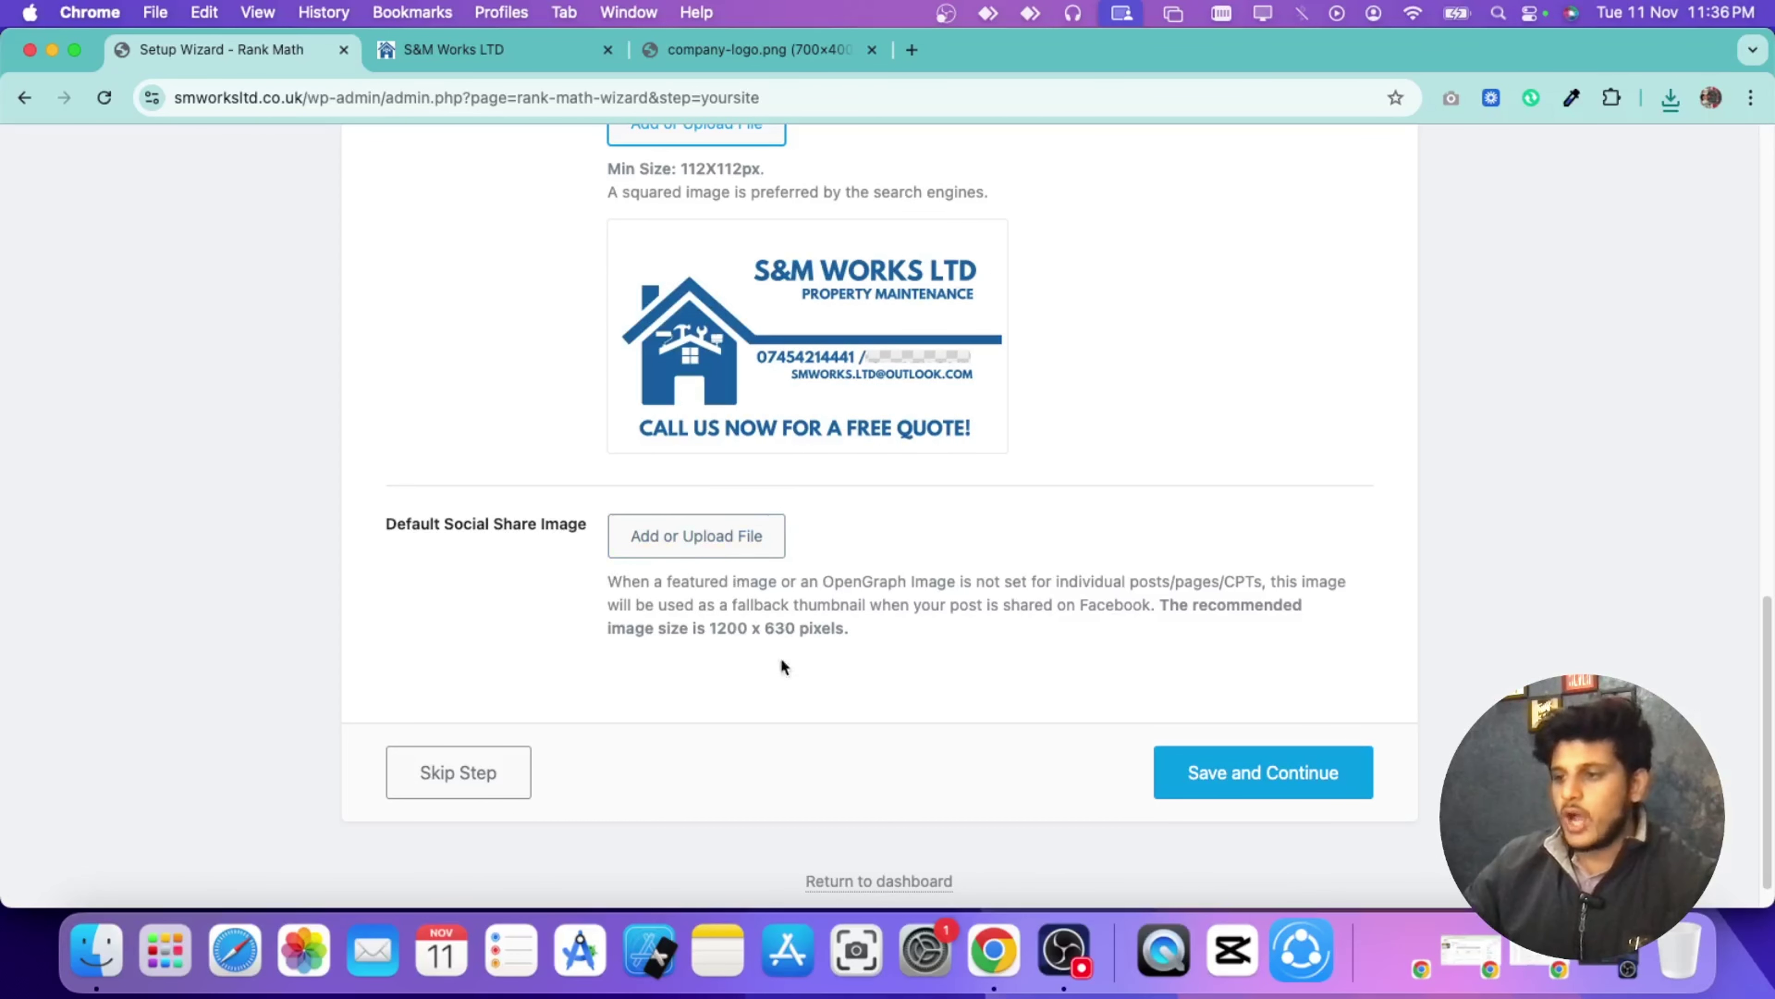
Step: Save the business details in the setup wizard and skip connecting Google services
{"action": "left_click", "coordinate": [1201, 765]}
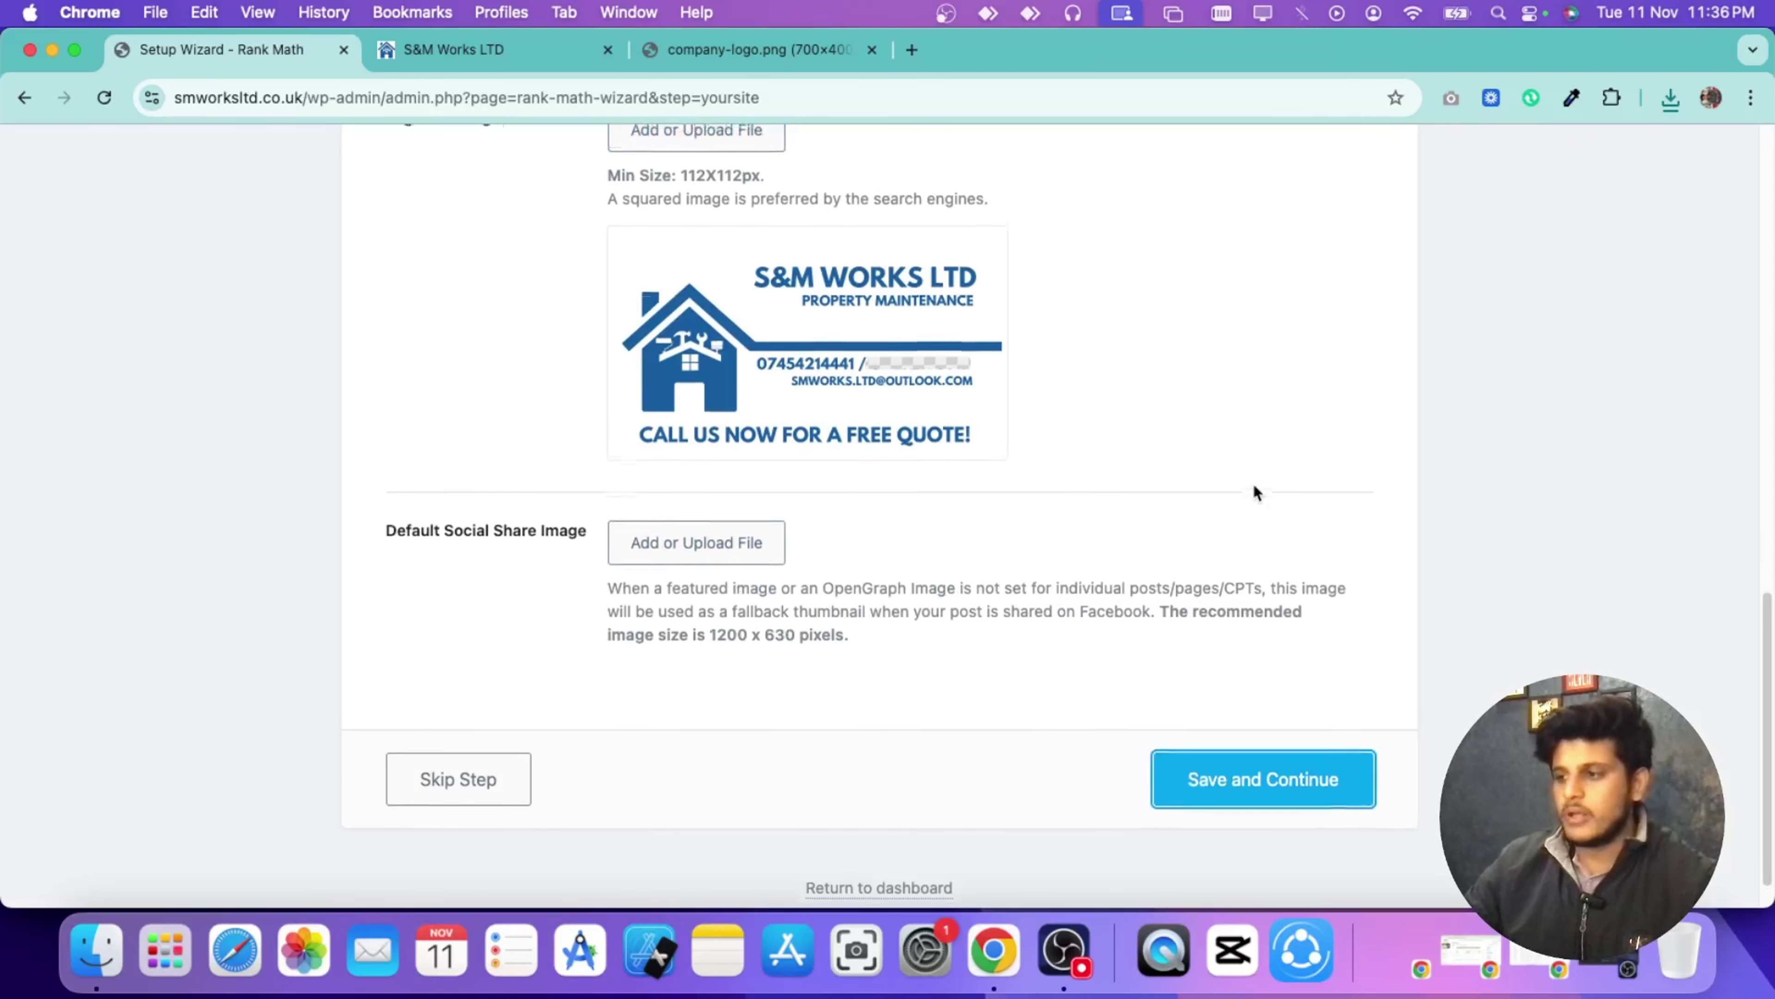
{"action": "scroll", "coordinate": [1156, 528], "scroll_direction": "down", "scroll_amount": 3}
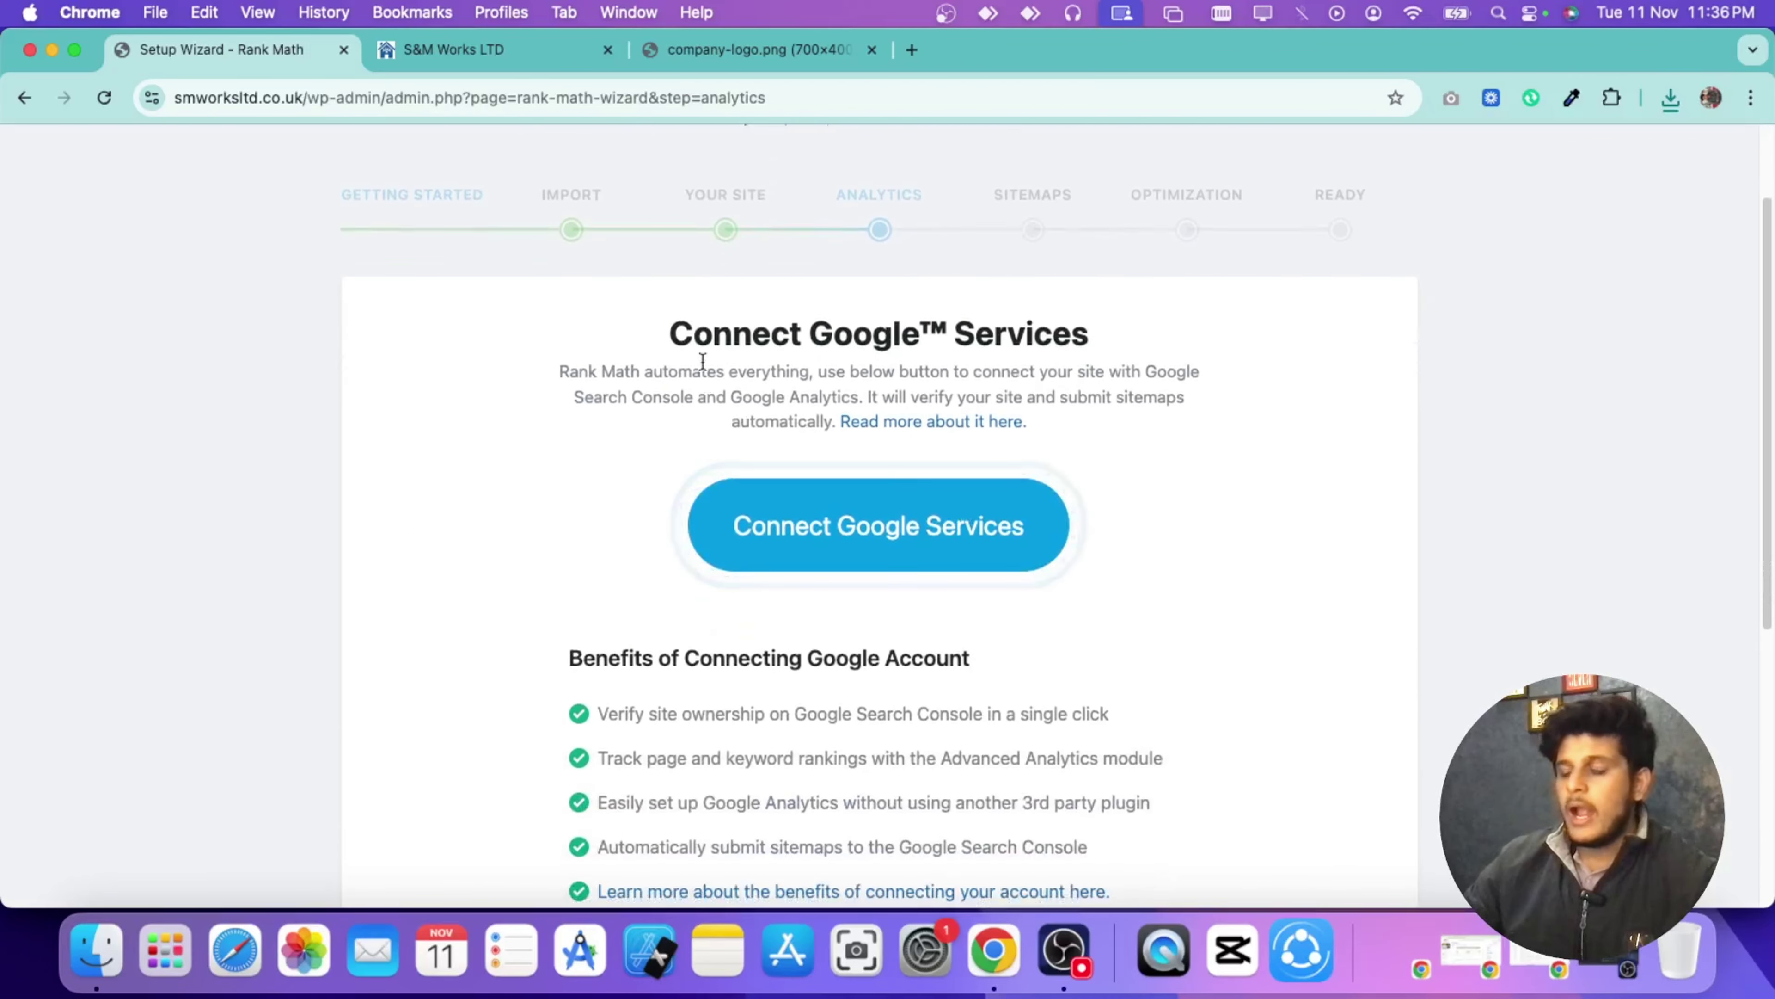
{"action": "left_click_drag", "start_coordinate": [665, 341], "coordinate": [1138, 448]}
{"action": "scroll", "coordinate": [1139, 465], "scroll_direction": "down", "scroll_amount": 1}
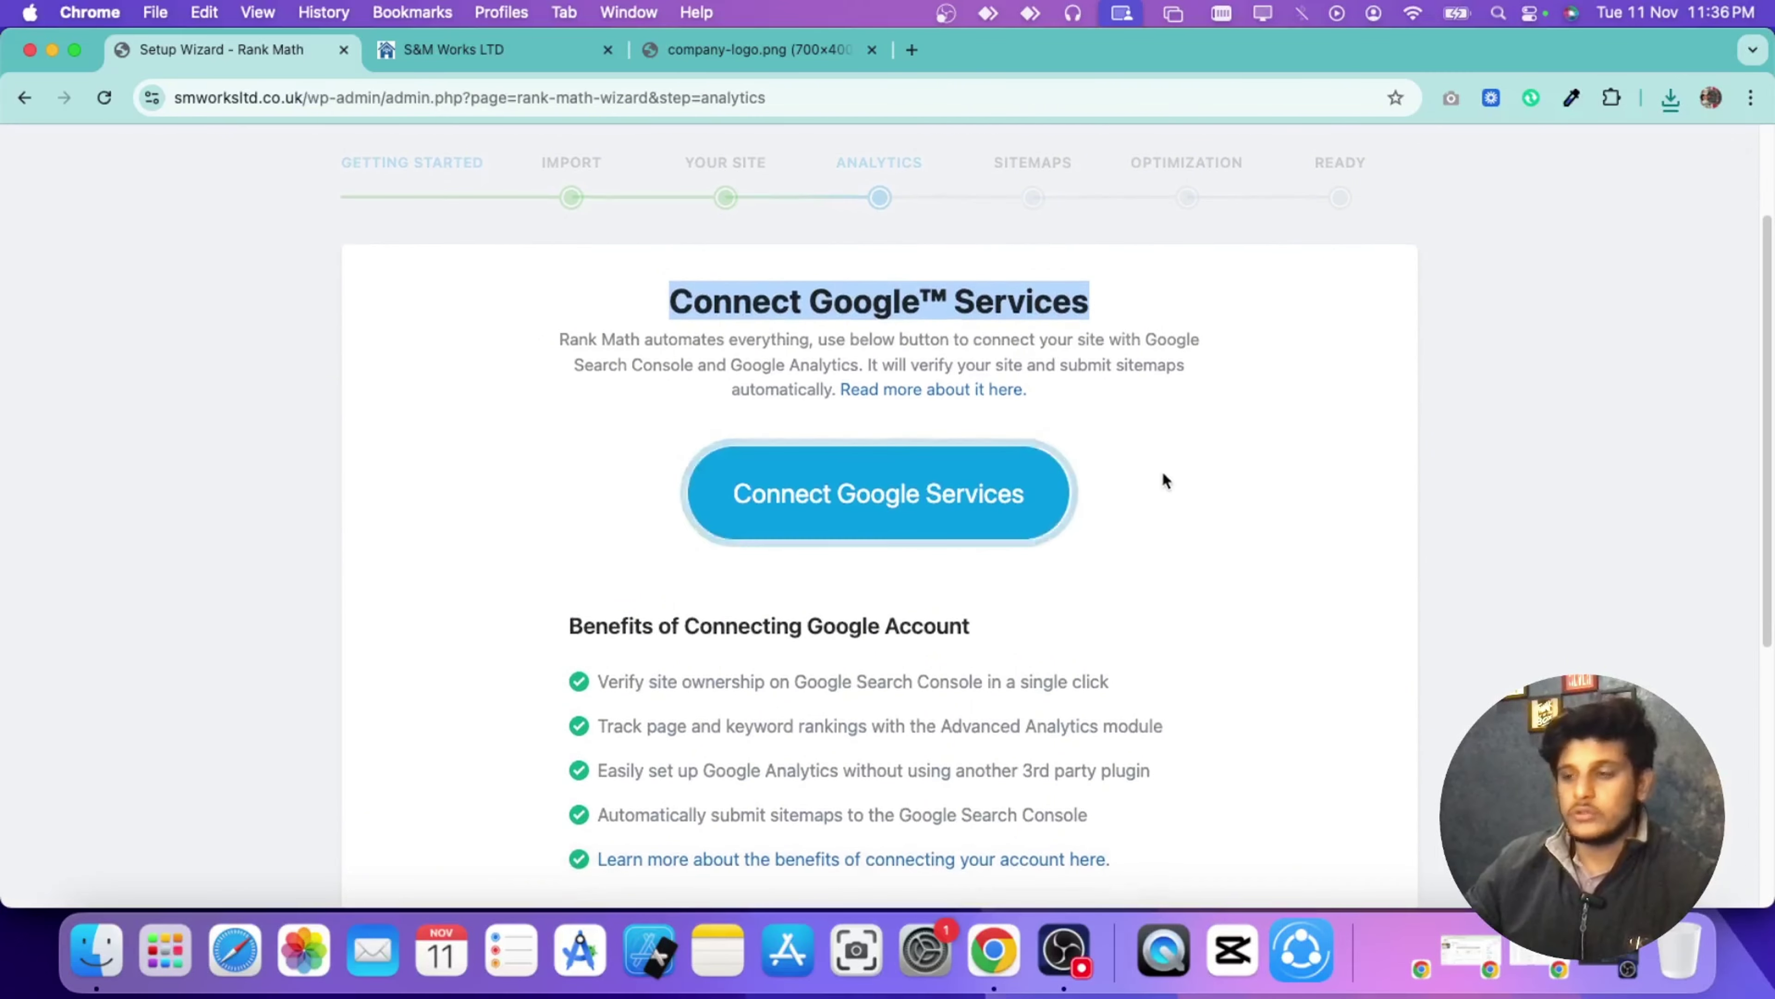
{"action": "scroll", "coordinate": [1160, 475], "scroll_direction": "down", "scroll_amount": 1}
{"action": "left_click", "coordinate": [1158, 488]}
{"action": "scroll", "coordinate": [1156, 489], "scroll_direction": "down", "scroll_amount": 10}
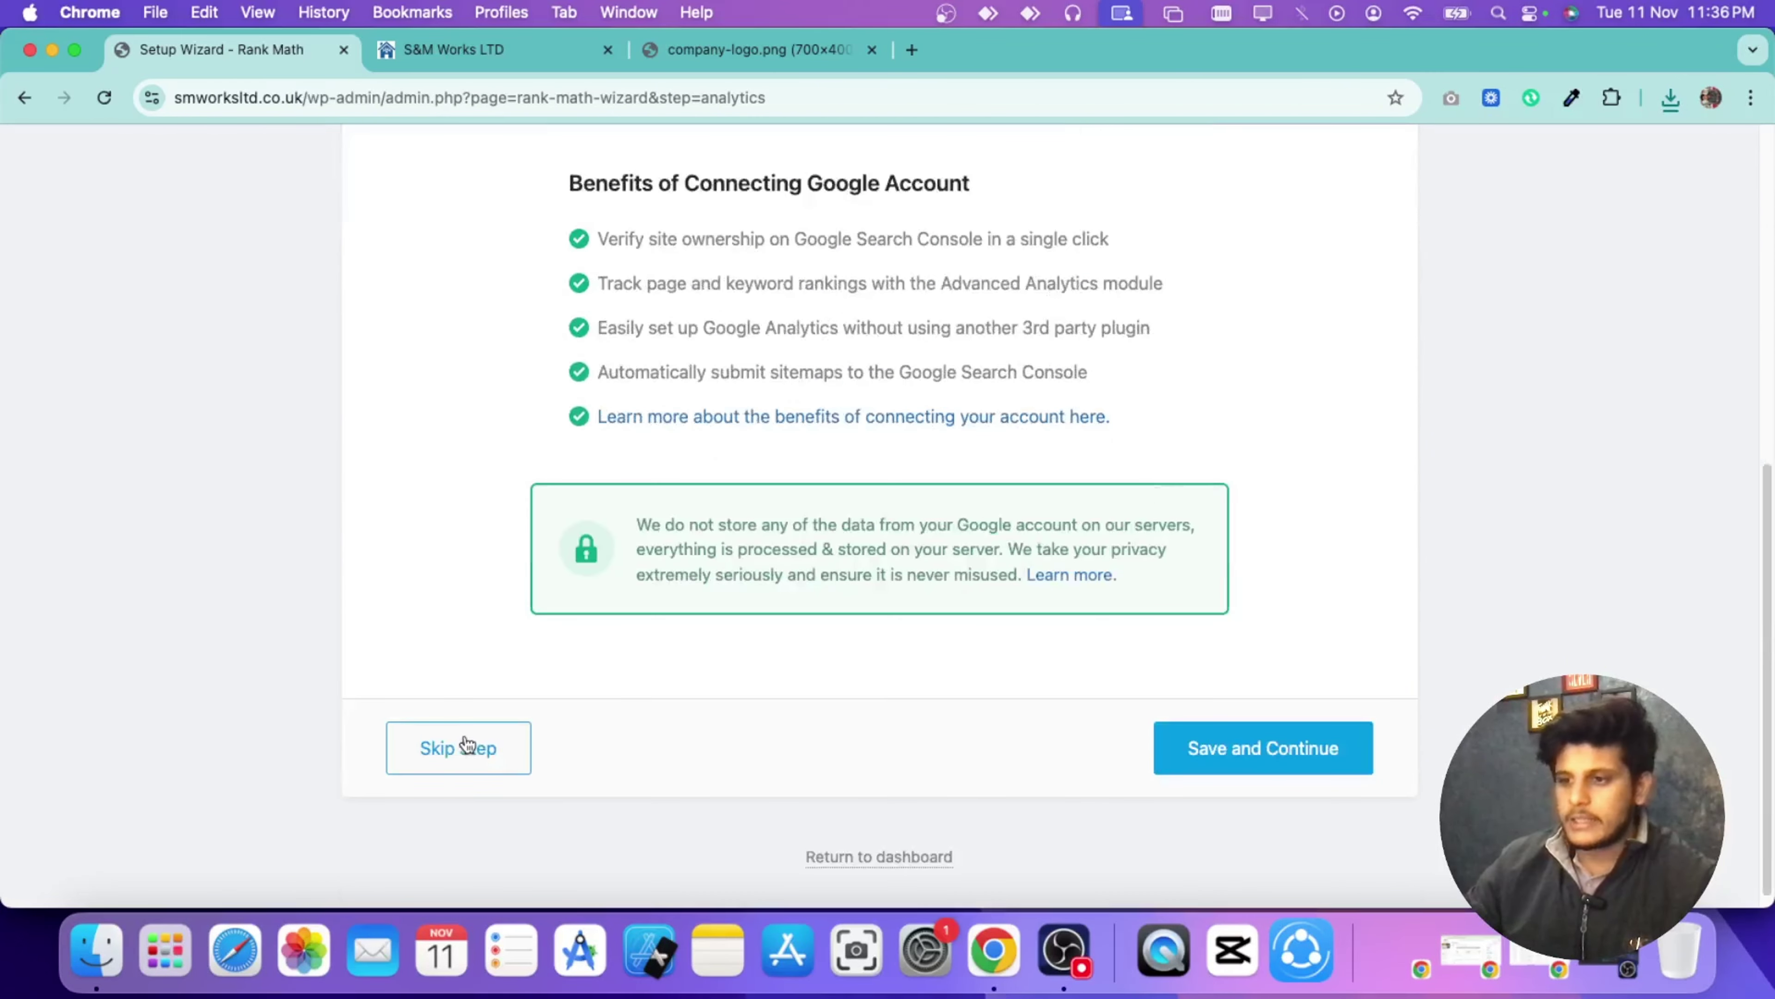
{"action": "left_click", "coordinate": [469, 759]}
Step: Exclude Floating Elements, ElementsKit items, Templates, Widgets and Elementor Header & Footer Builder from the sitemap's public post types, and save the Sitemap settings
{"action": "scroll", "coordinate": [657, 584], "scroll_direction": "down", "scroll_amount": 3}
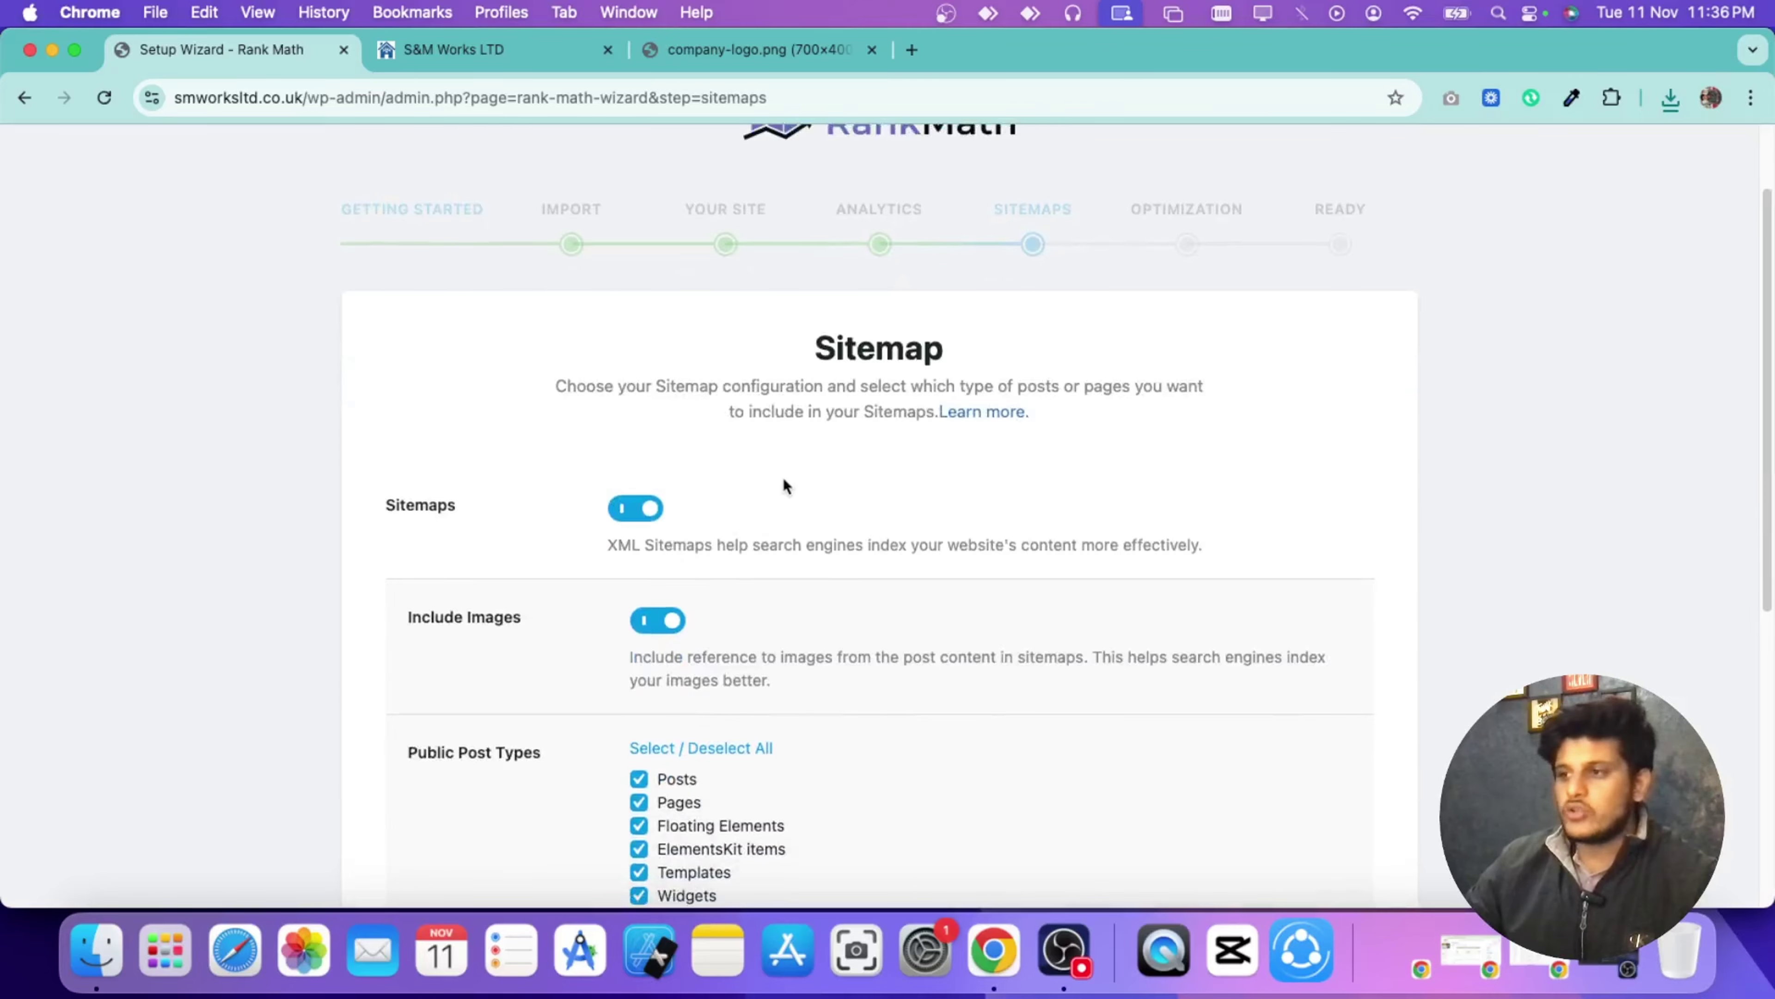
{"action": "scroll", "coordinate": [691, 474], "scroll_direction": "down", "scroll_amount": 4}
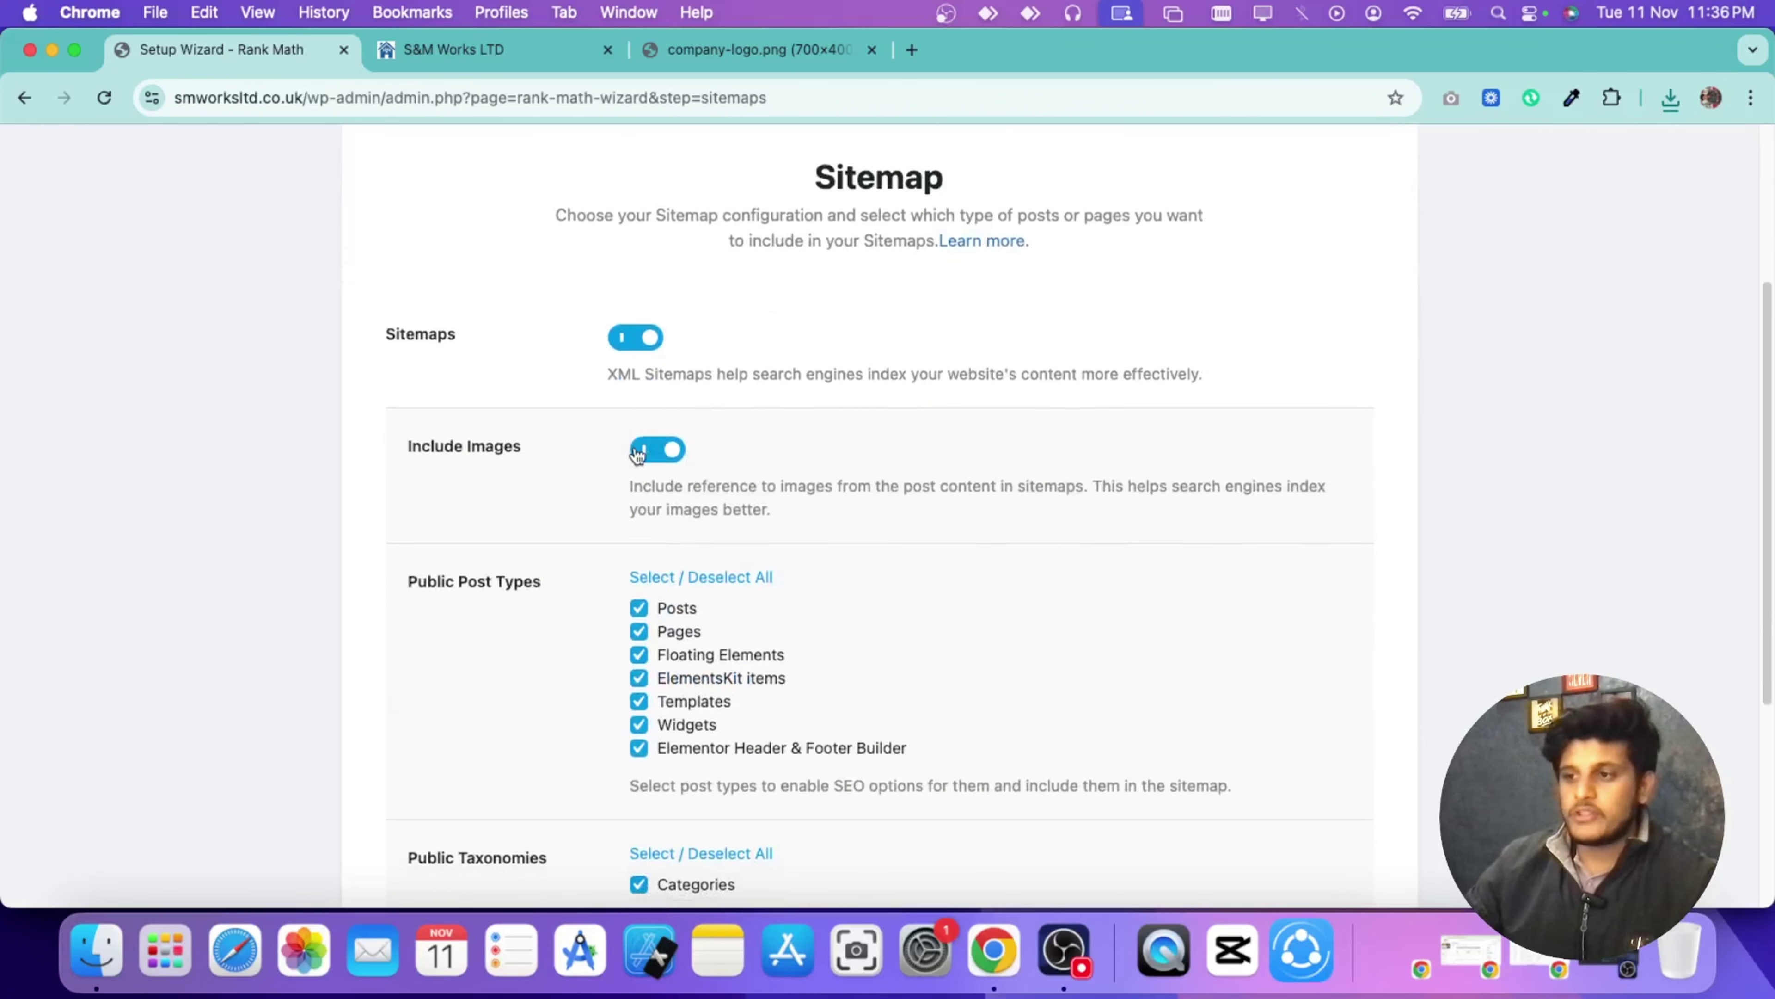
{"action": "scroll", "coordinate": [636, 451], "scroll_direction": "down", "scroll_amount": 3}
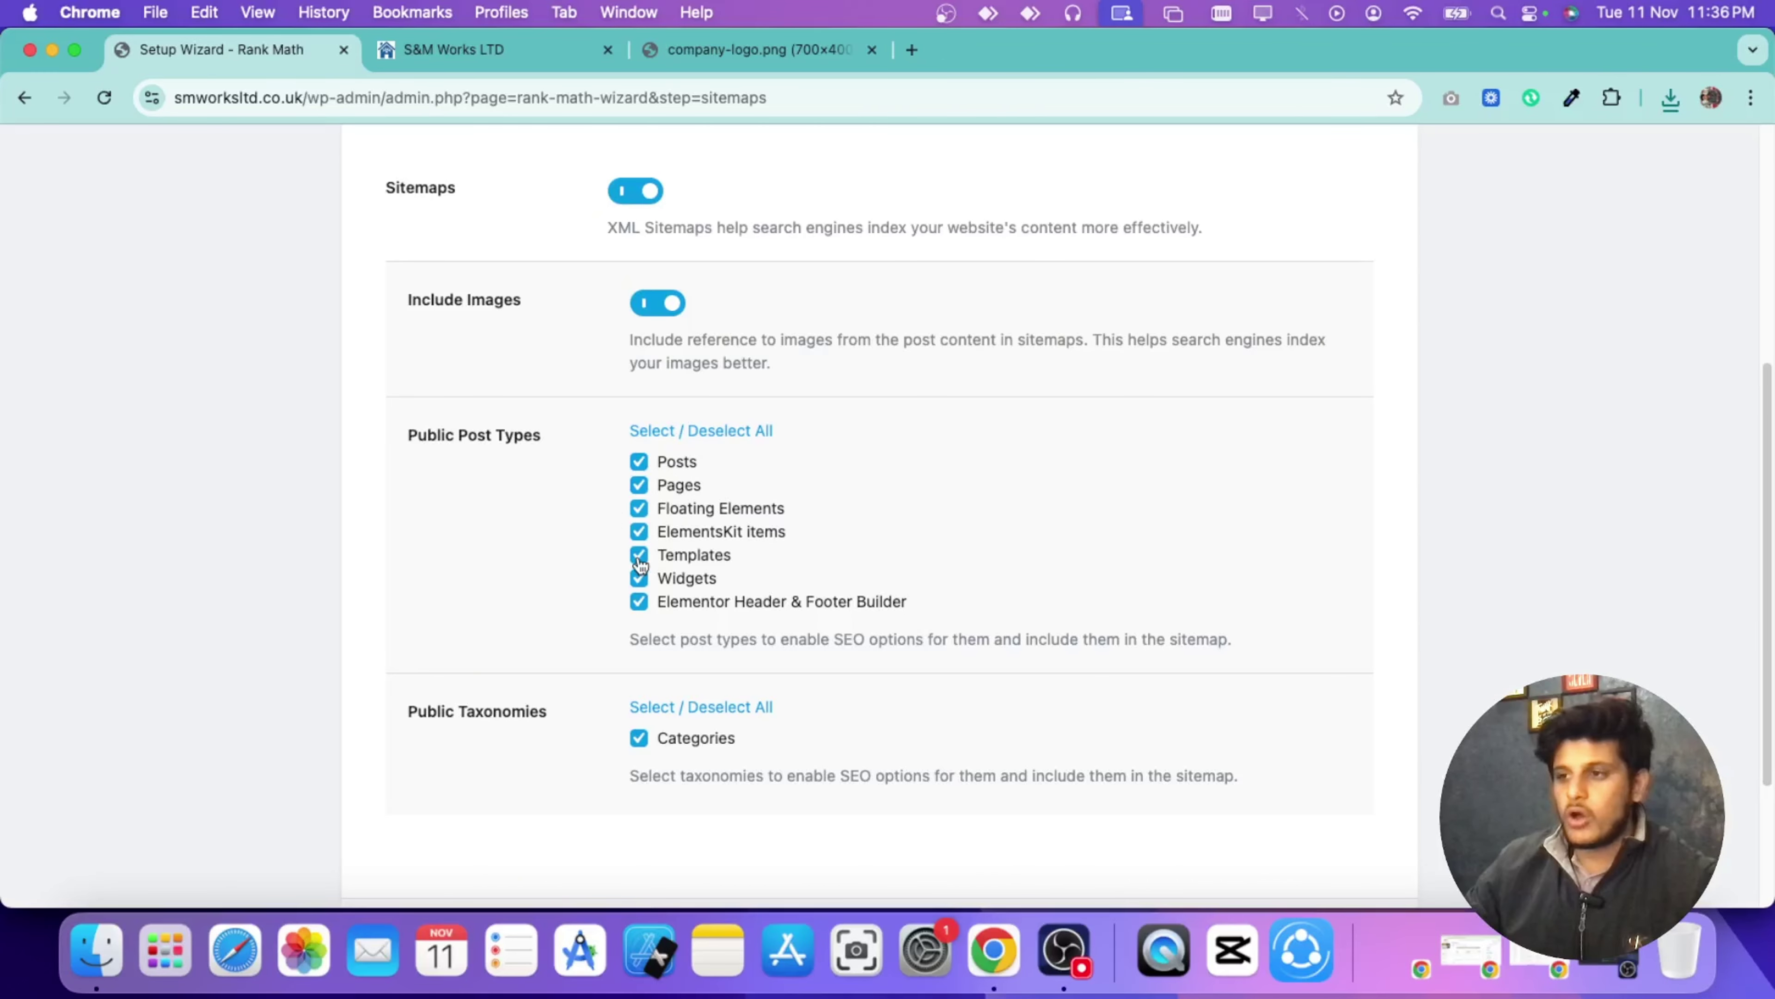
{"action": "left_click", "coordinate": [639, 509]}
{"action": "left_click", "coordinate": [638, 531]}
{"action": "left_click", "coordinate": [639, 554]}
{"action": "left_click", "coordinate": [639, 578]}
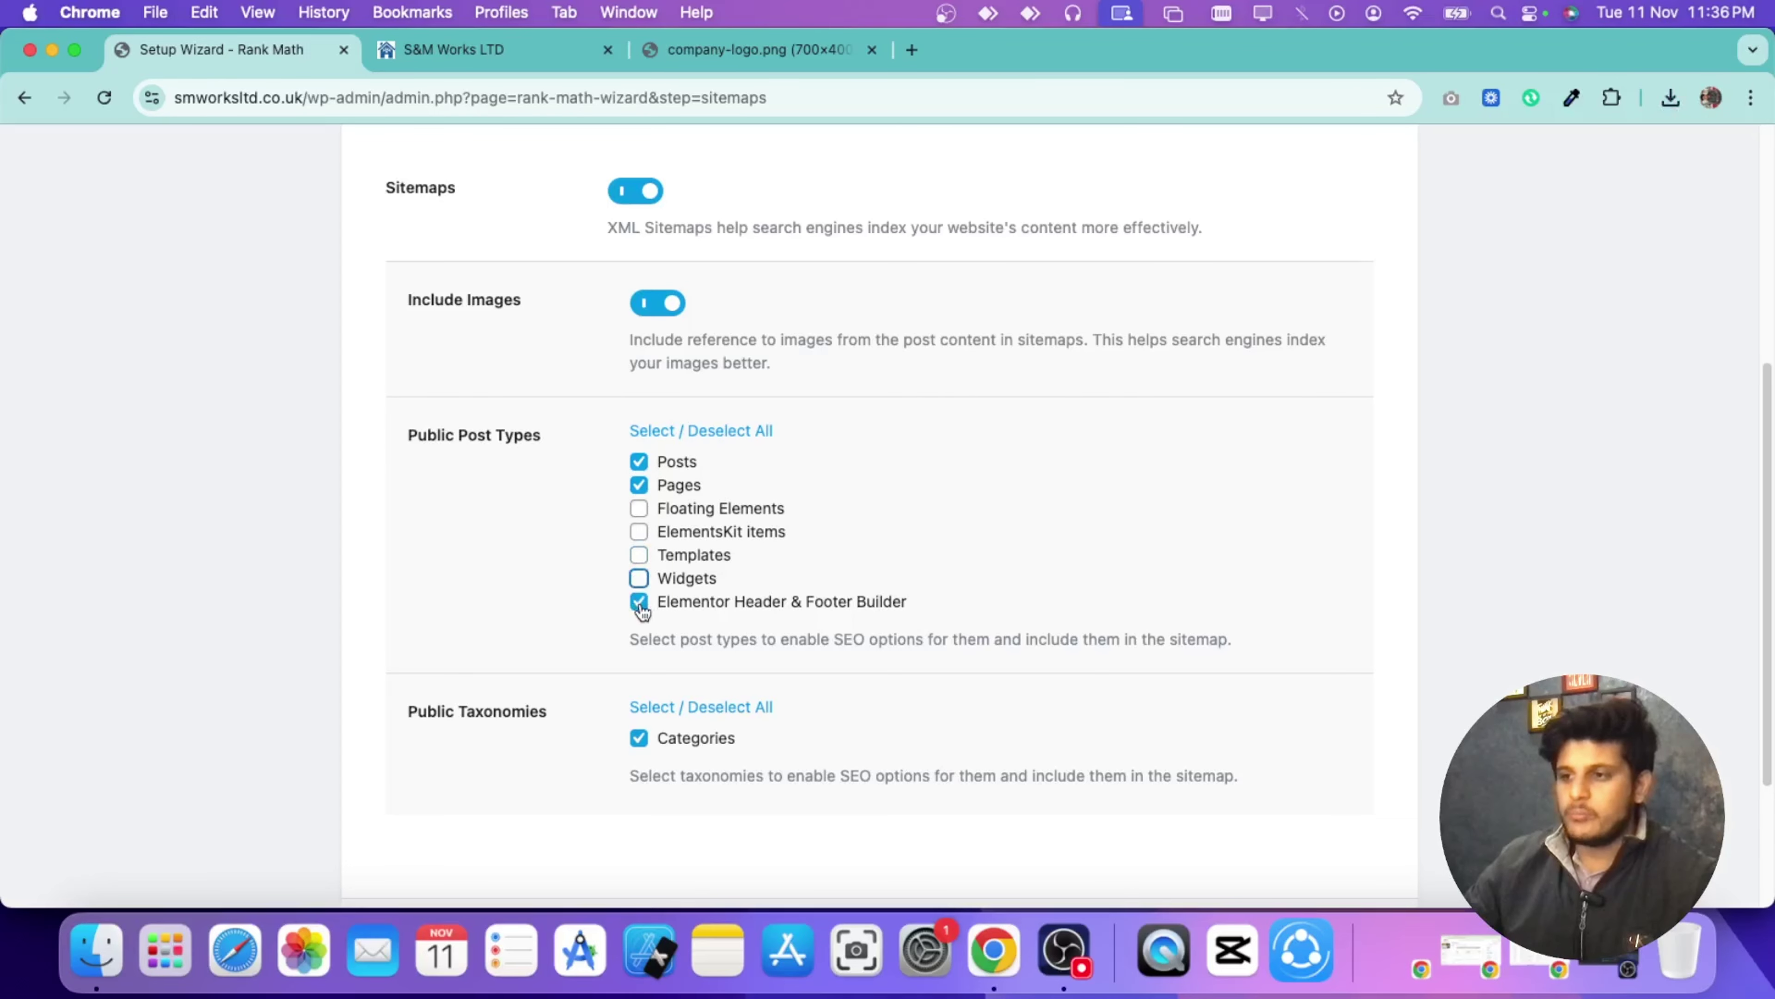
{"action": "left_click", "coordinate": [639, 602]}
{"action": "scroll", "coordinate": [547, 557], "scroll_direction": "down", "scroll_amount": 3}
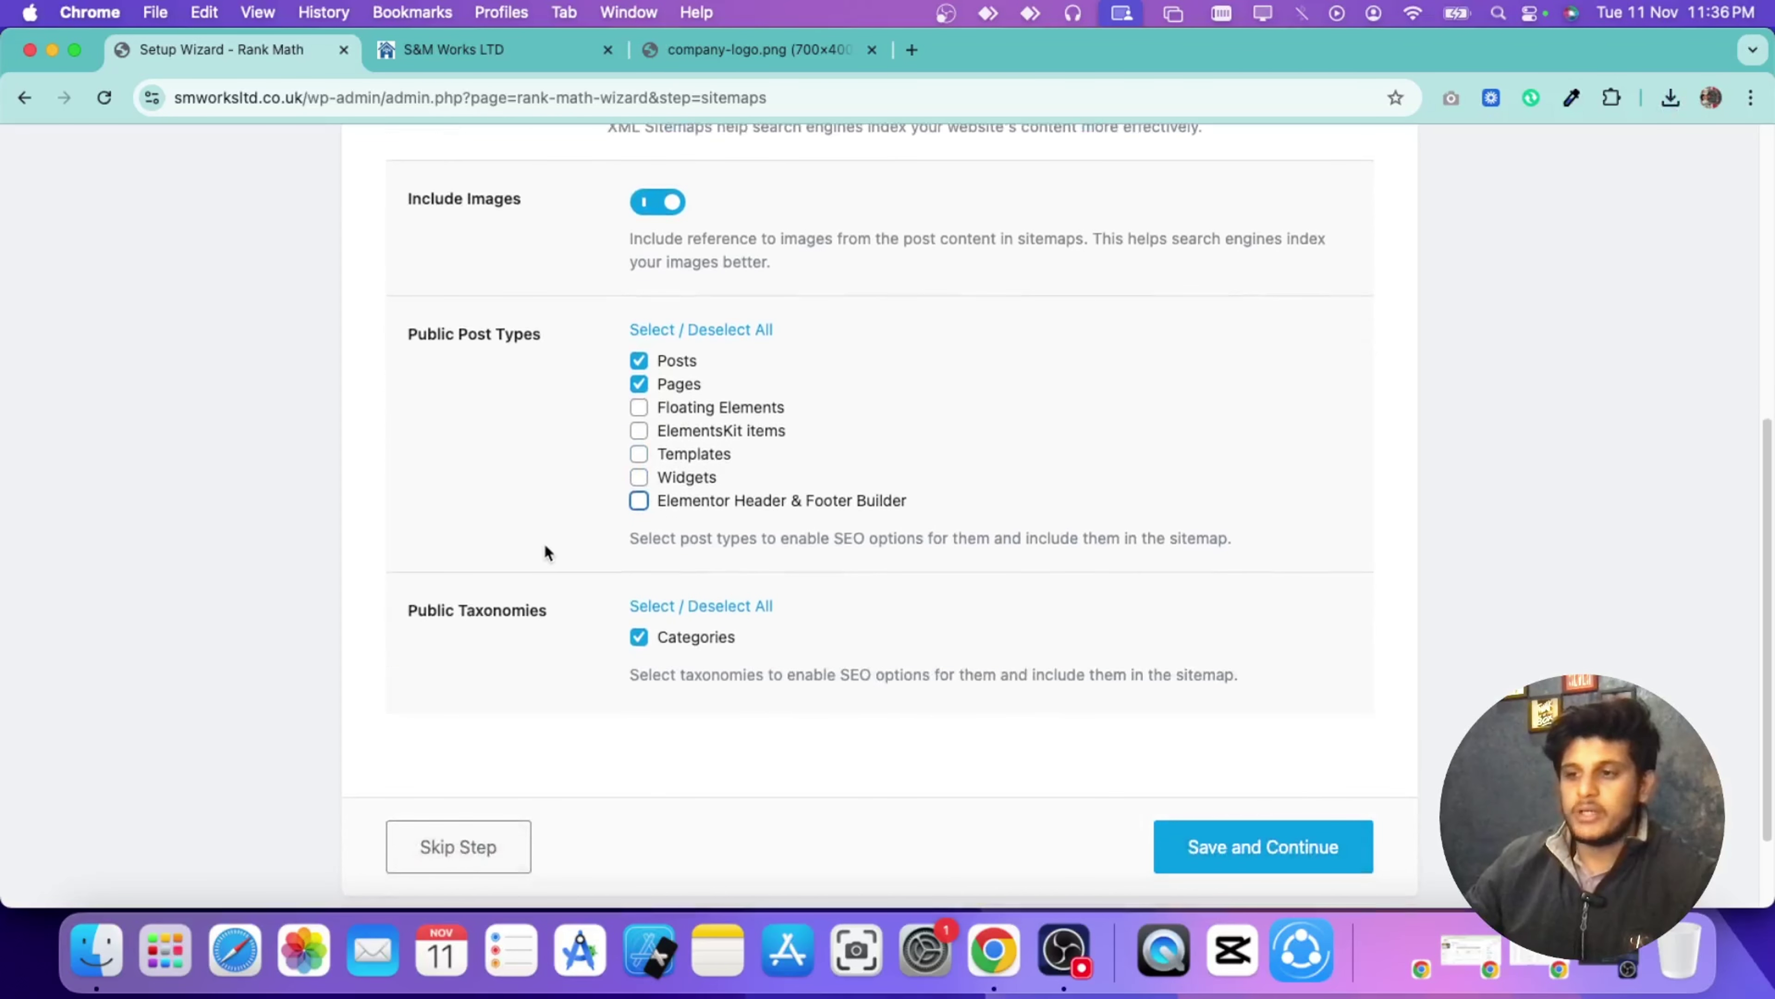
{"action": "scroll", "coordinate": [590, 515], "scroll_direction": "up", "scroll_amount": 5}
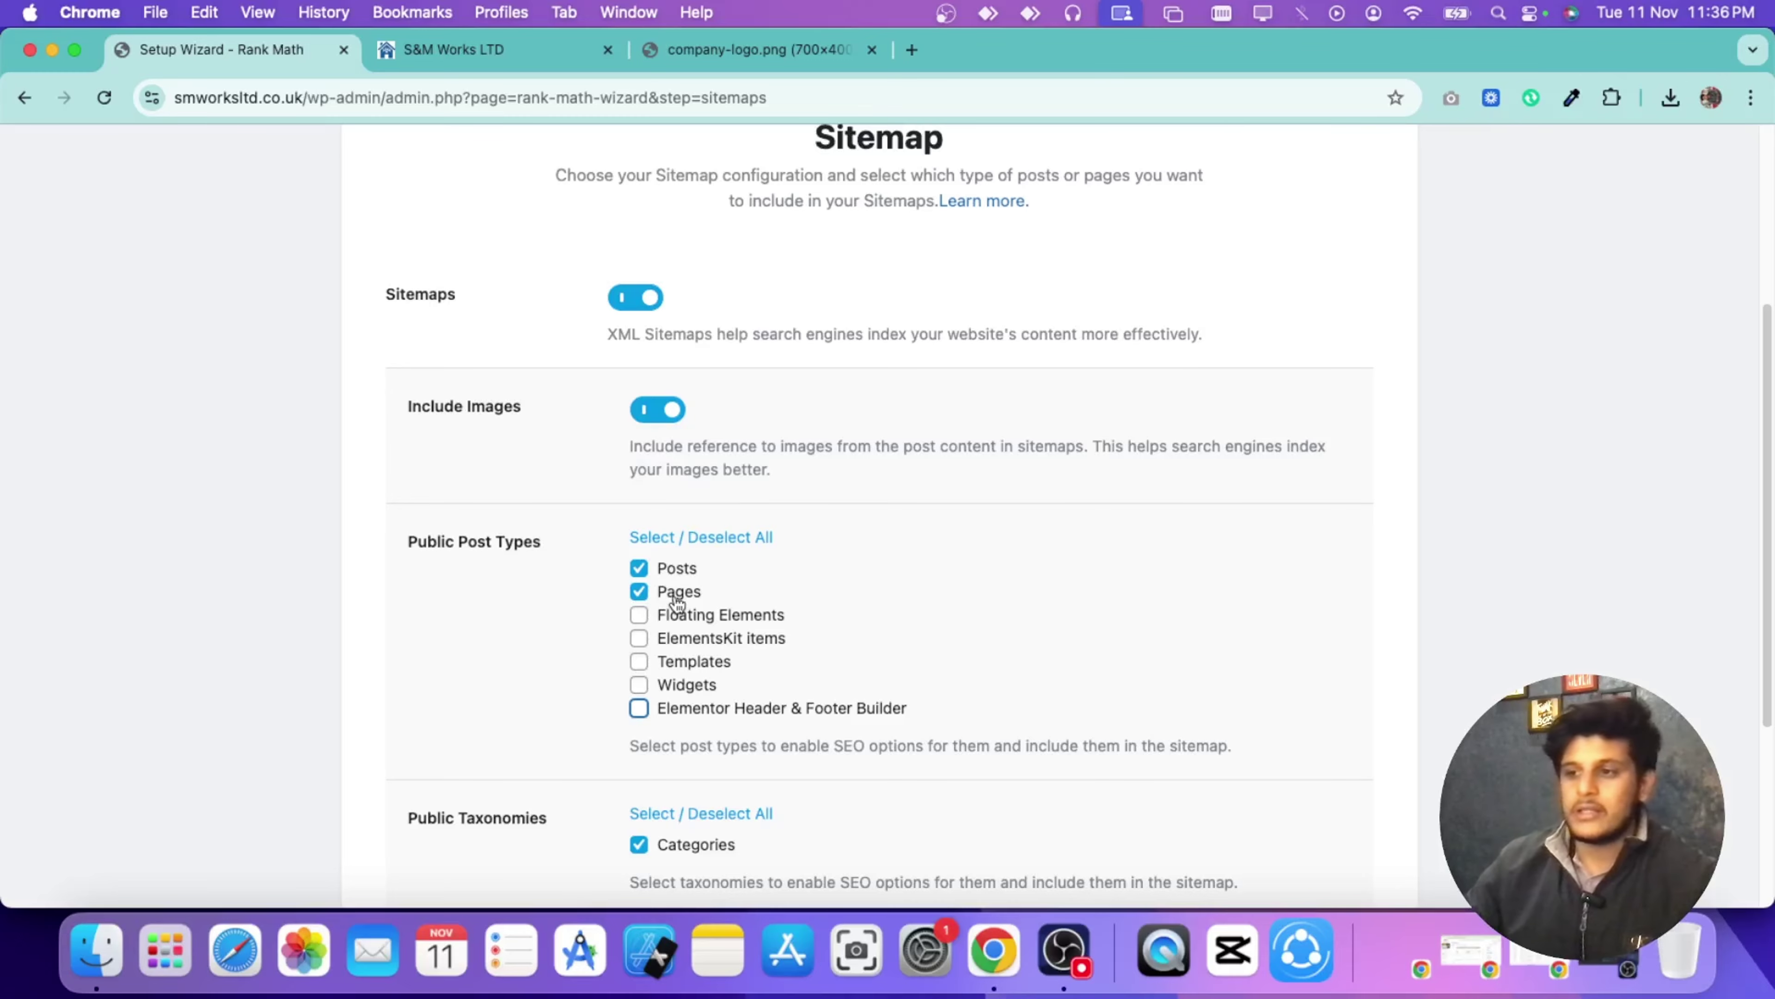
{"action": "scroll", "coordinate": [699, 580], "scroll_direction": "down", "scroll_amount": 5}
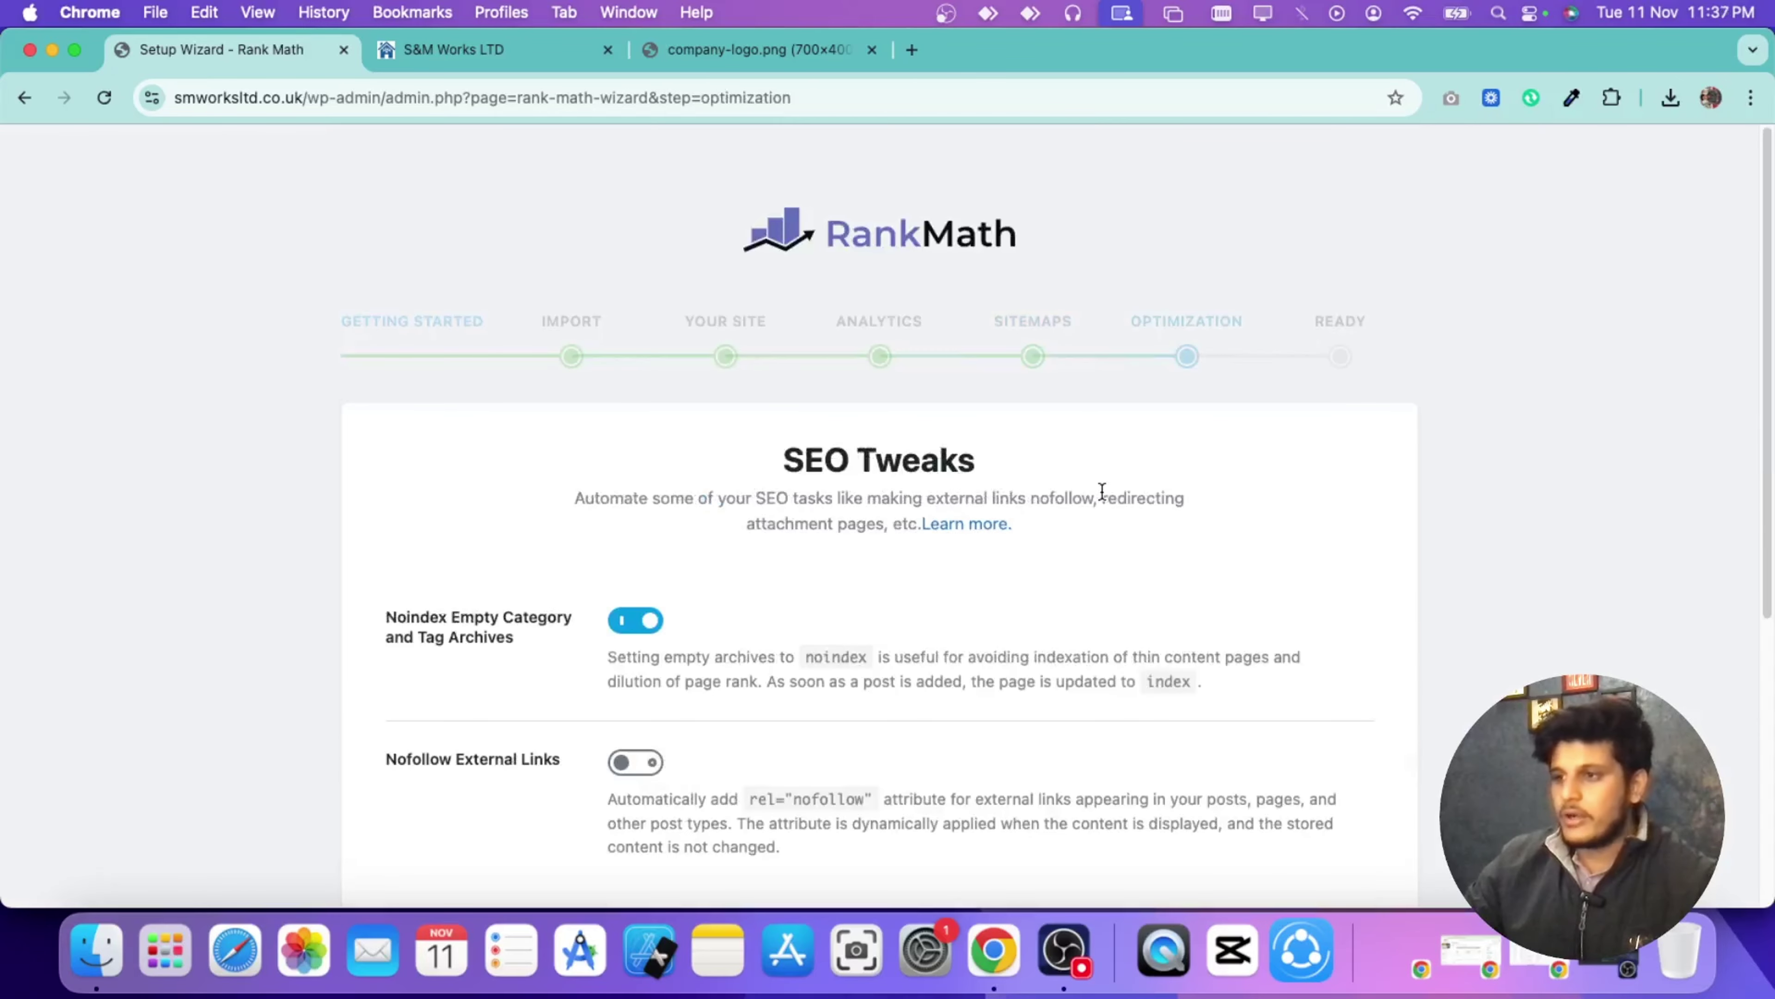
Step: Save the SEO Tweaks with their default options and leave the completed setup wizard for the WordPress admin
{"action": "scroll", "coordinate": [1088, 488], "scroll_direction": "down", "scroll_amount": 7}
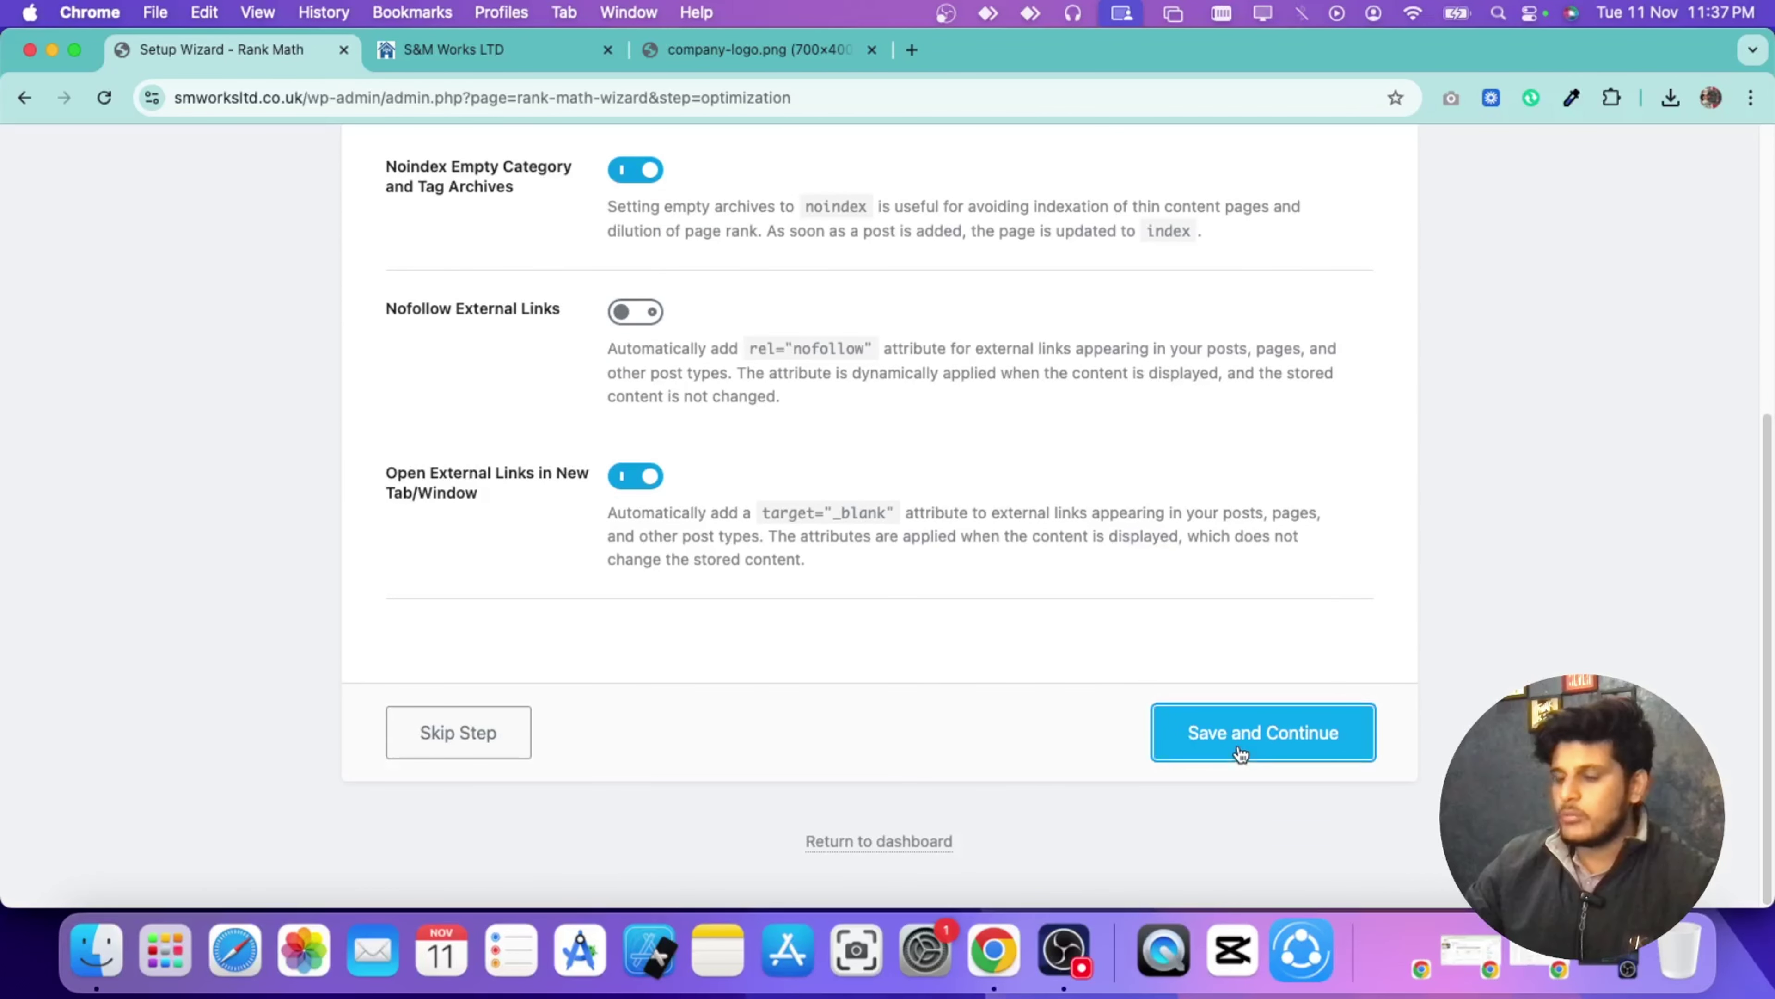
{"action": "scroll", "coordinate": [889, 567], "scroll_direction": "down", "scroll_amount": 2}
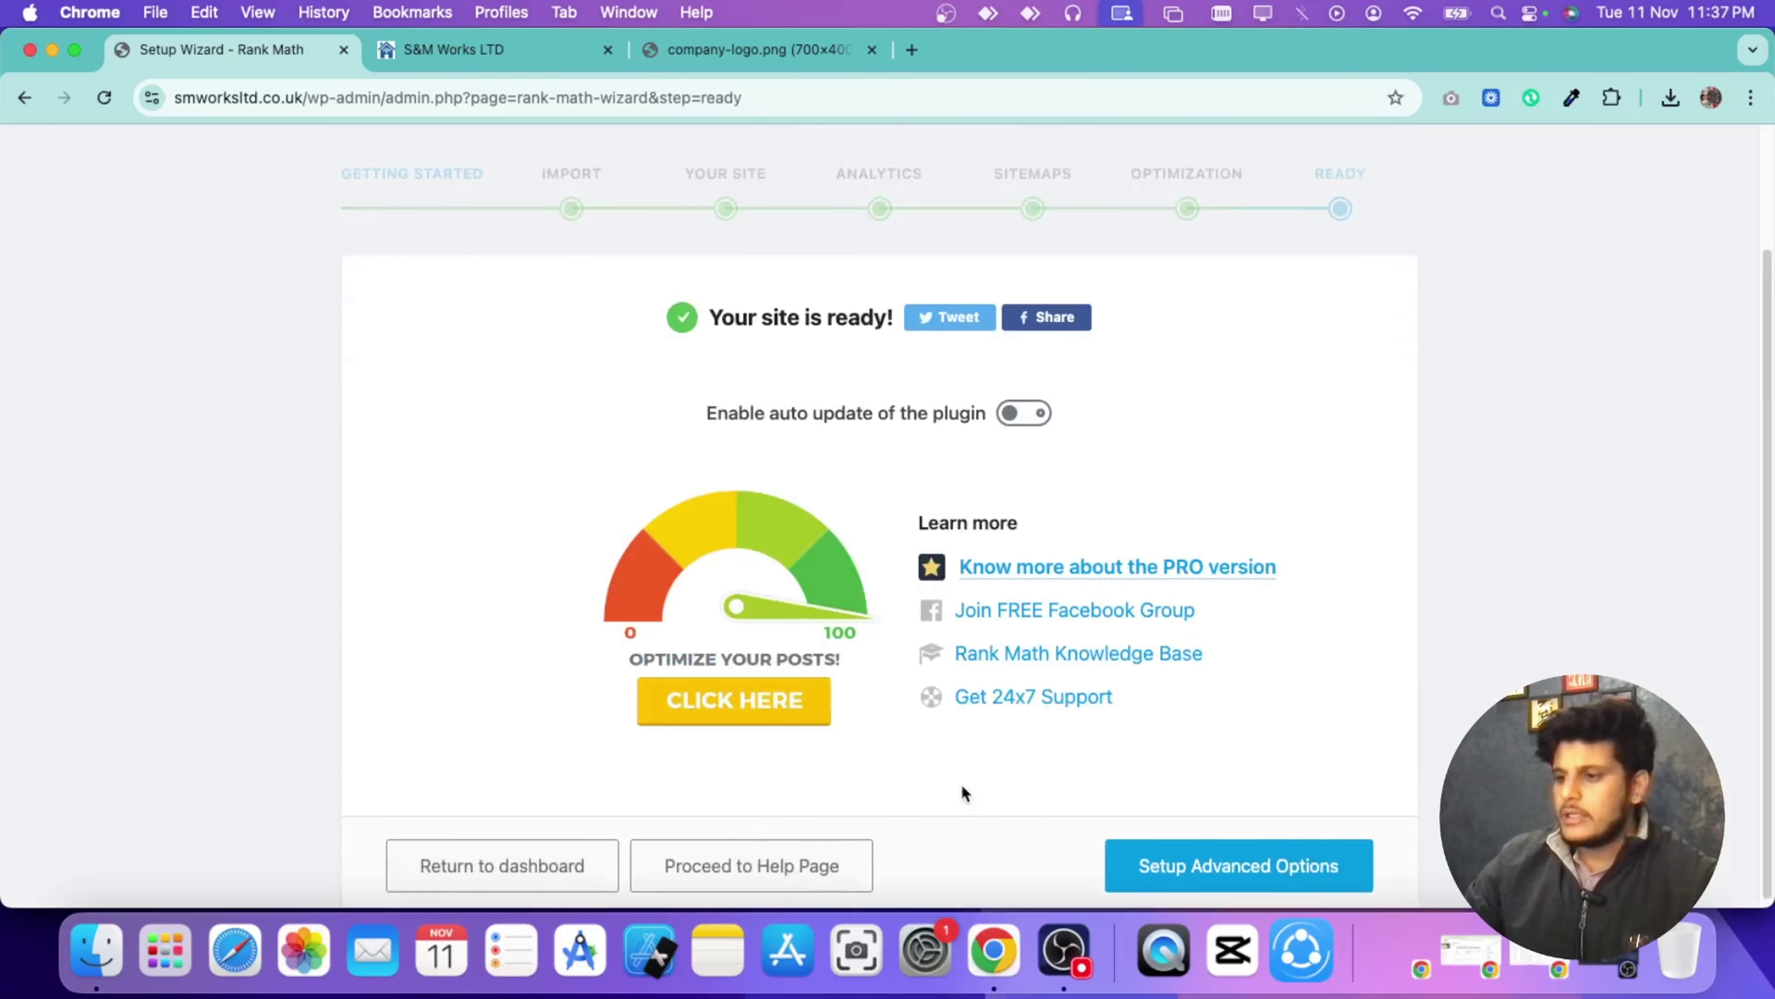
{"action": "left_click", "coordinate": [446, 846]}
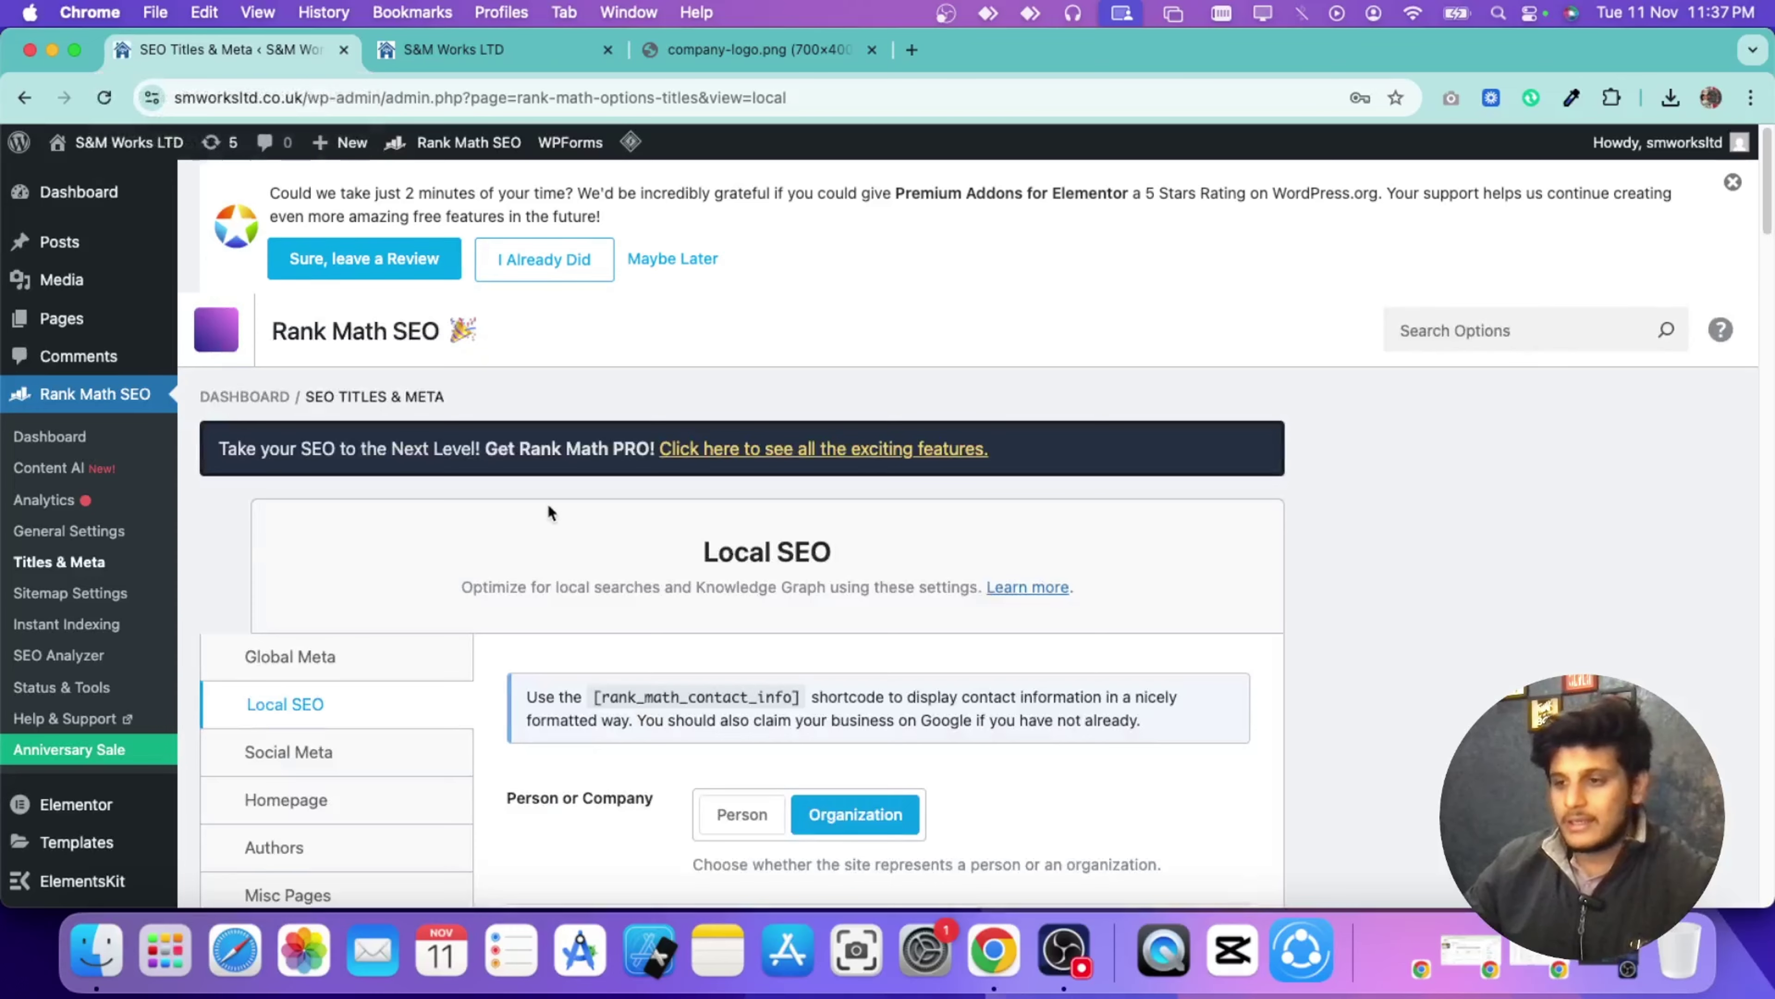
Step: Run Rank Math's SEO Analyzer on smworksltd.co.uk
{"action": "scroll", "coordinate": [549, 507], "scroll_direction": "down", "scroll_amount": 5}
{"action": "scroll", "coordinate": [544, 507], "scroll_direction": "down", "scroll_amount": 4}
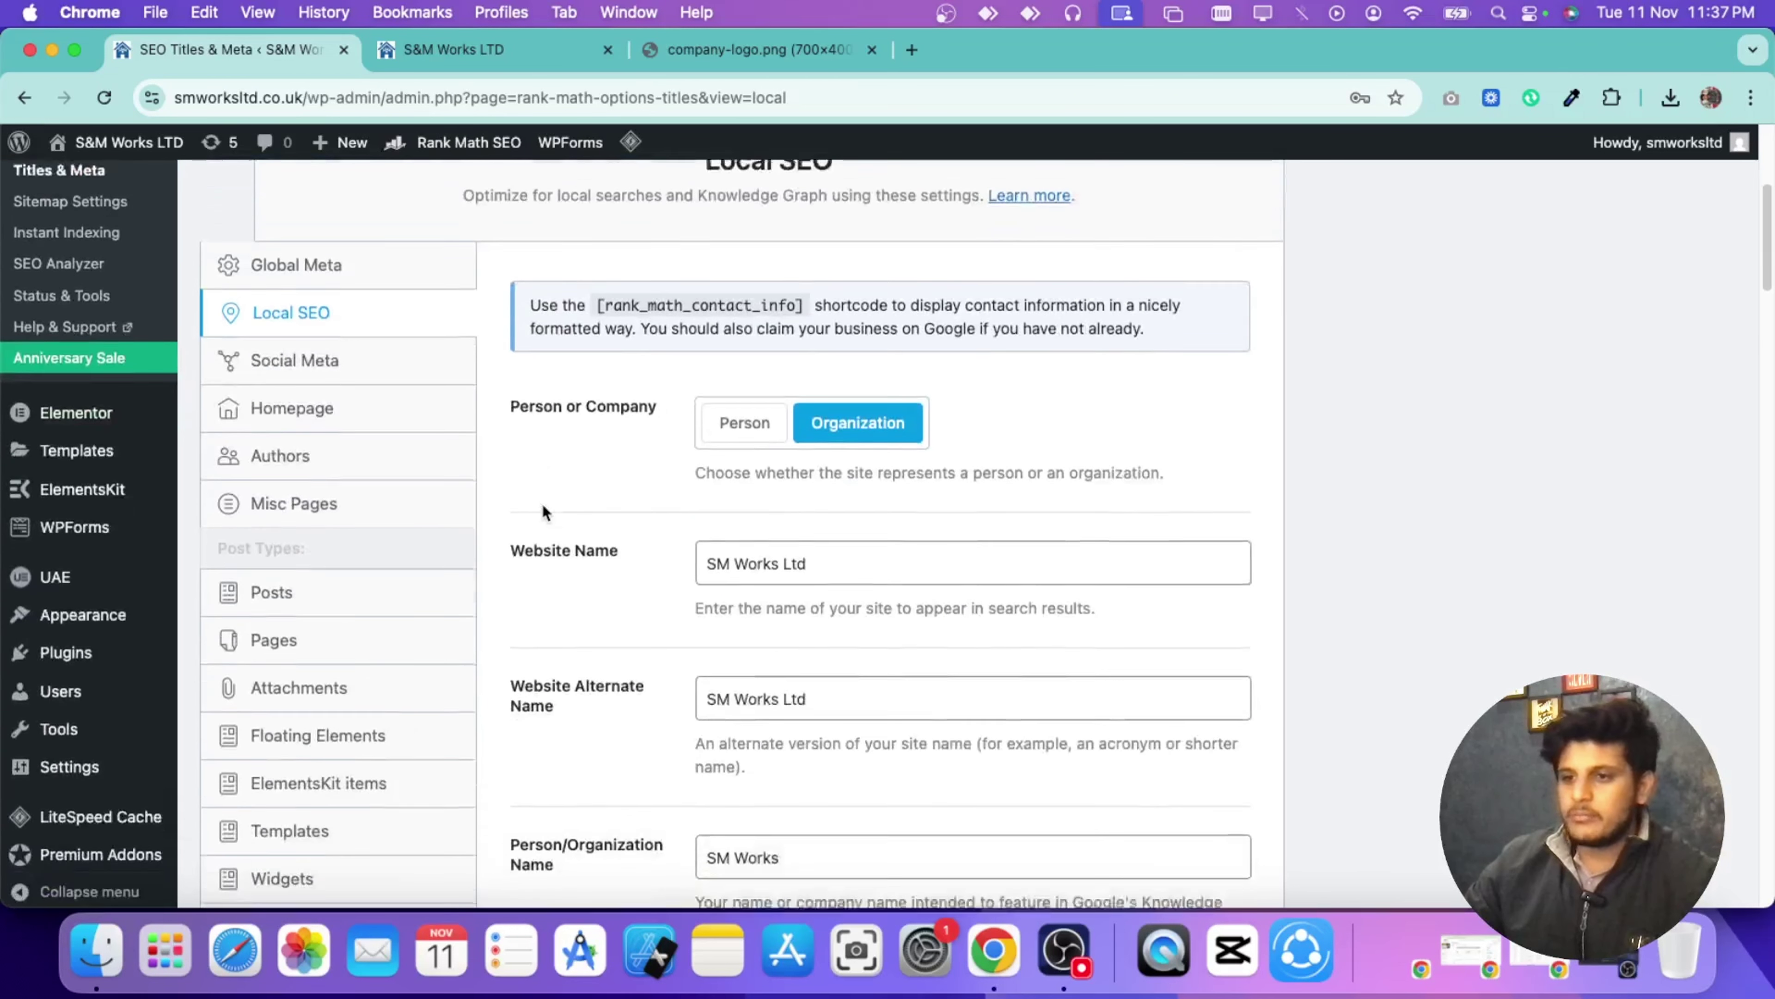
{"action": "scroll", "coordinate": [543, 506], "scroll_direction": "up", "scroll_amount": 8}
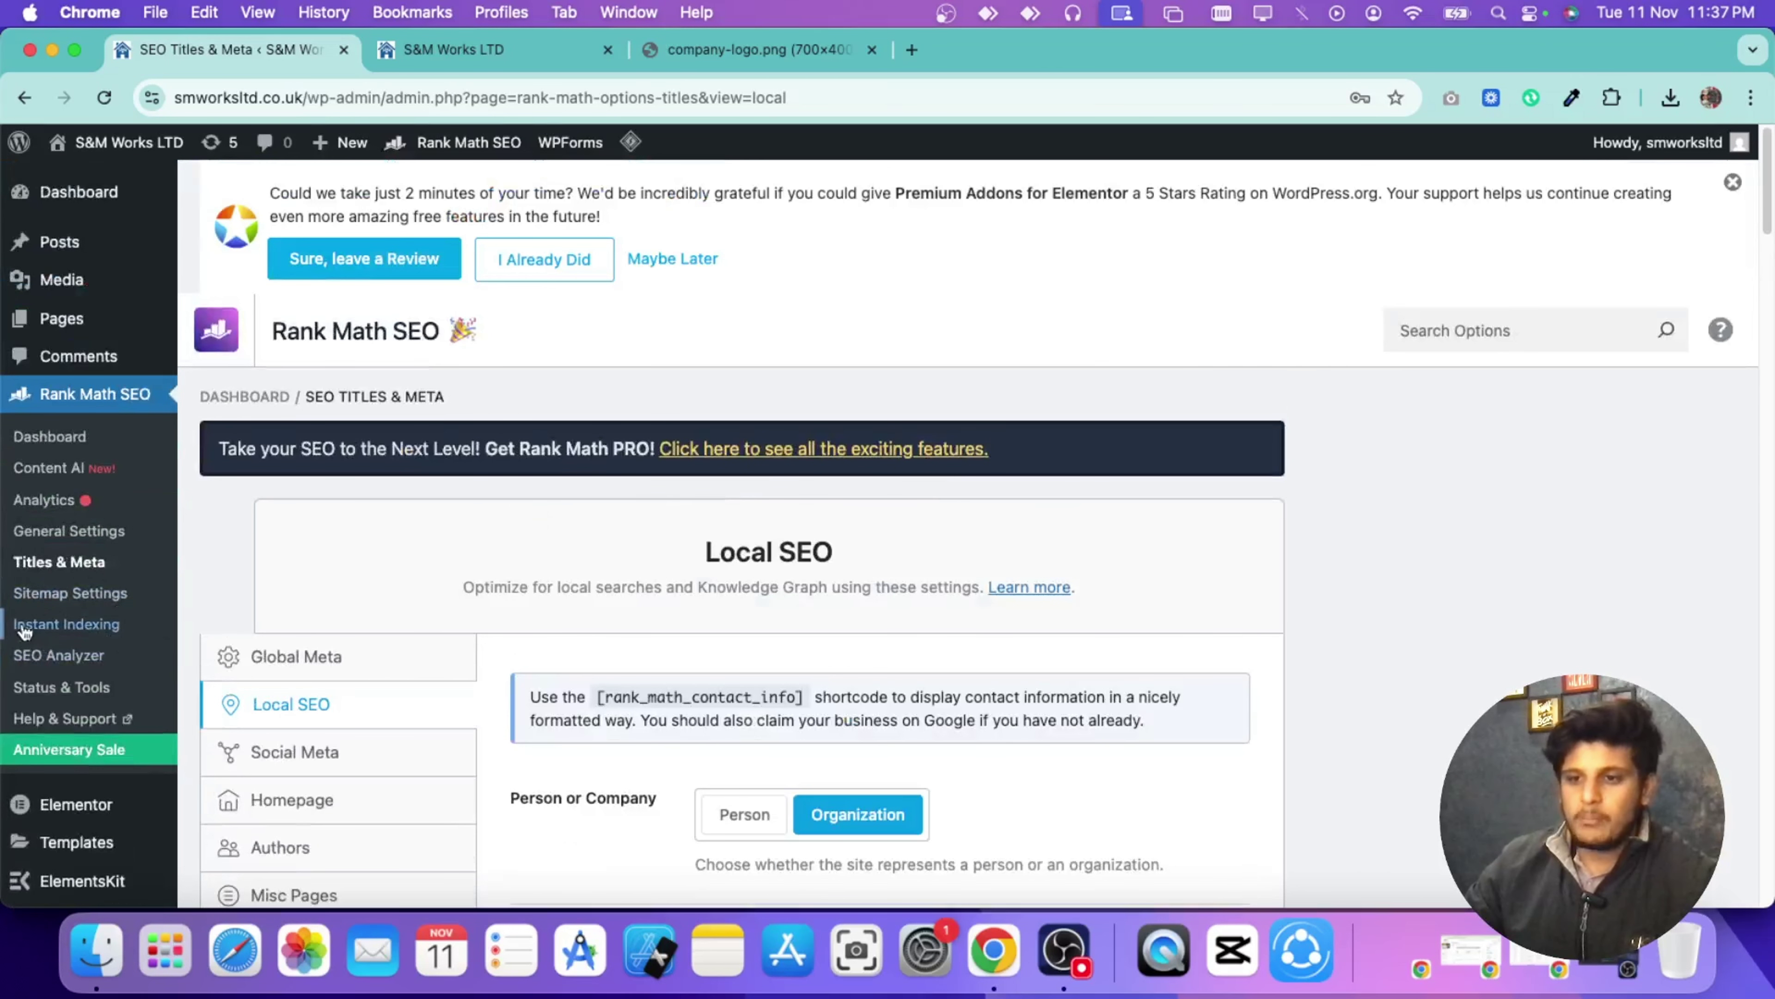
{"action": "left_click", "coordinate": [79, 664]}
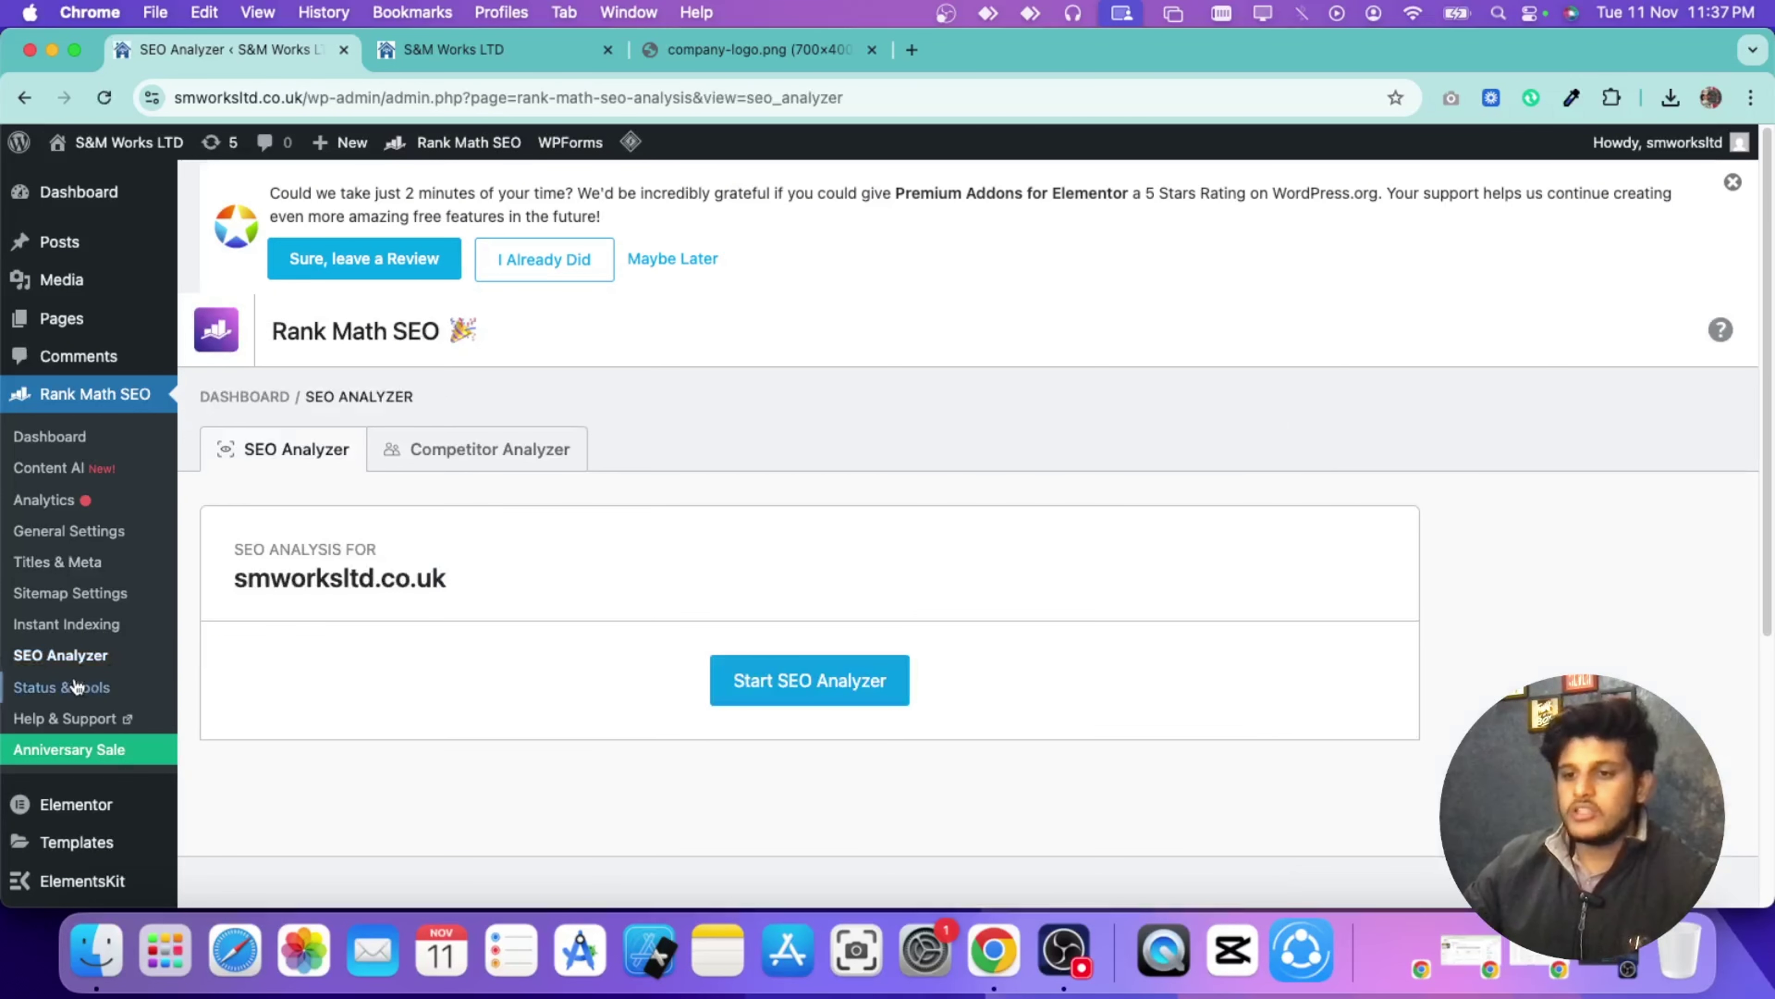
{"action": "left_click", "coordinate": [774, 680]}
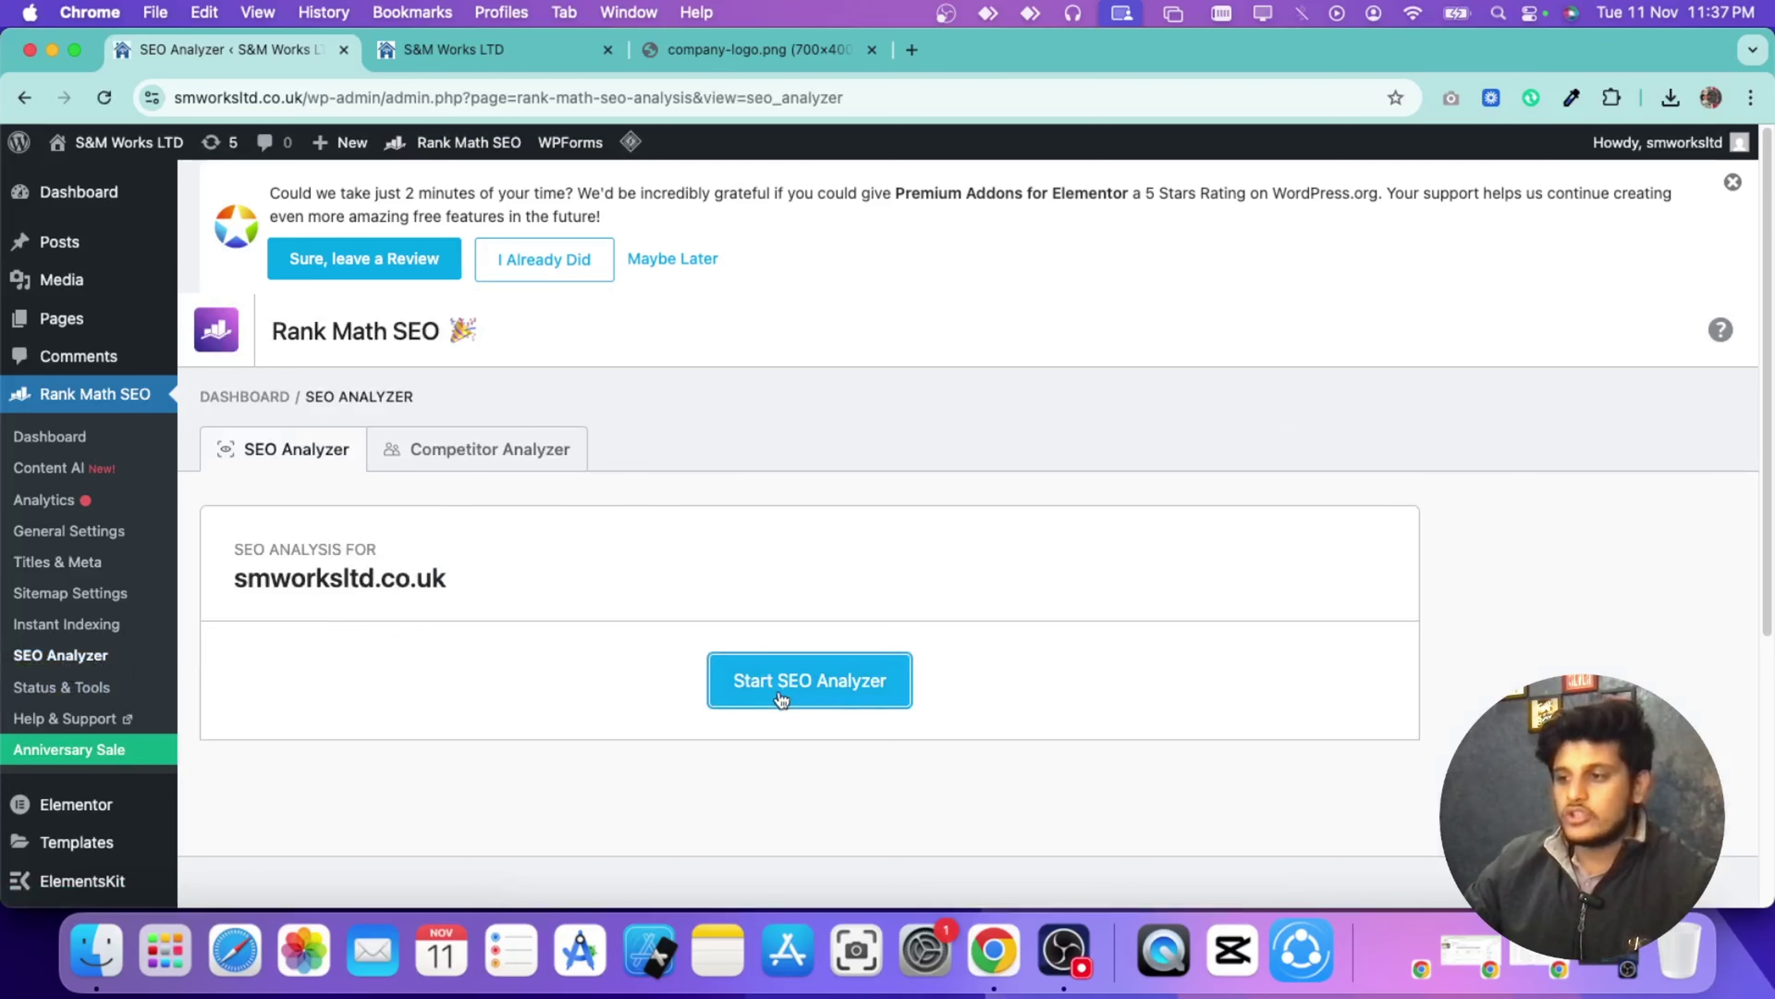
Step: Review the site's SEO score and the full list of basic, advanced and performance test results in the analysis report
{"action": "scroll", "coordinate": [776, 601], "scroll_direction": "down", "scroll_amount": 2}
{"action": "scroll", "coordinate": [777, 589], "scroll_direction": "down", "scroll_amount": 3}
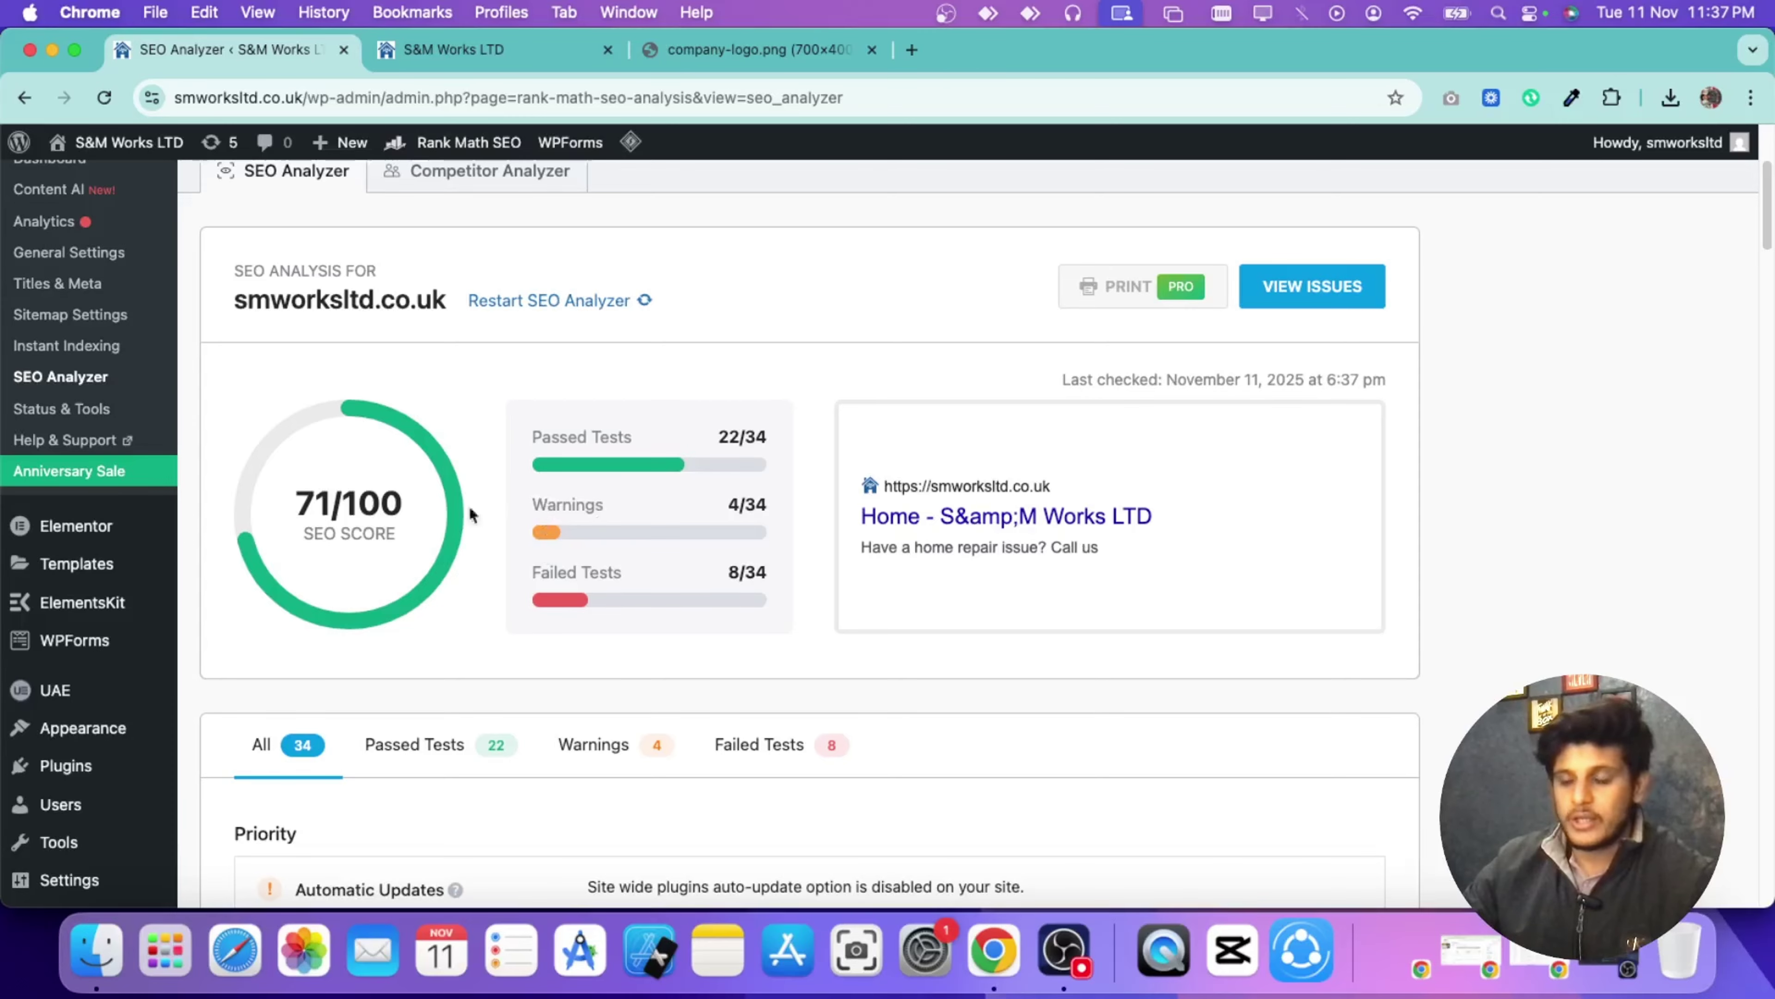
{"action": "left_click_drag", "start_coordinate": [296, 502], "coordinate": [343, 504]}
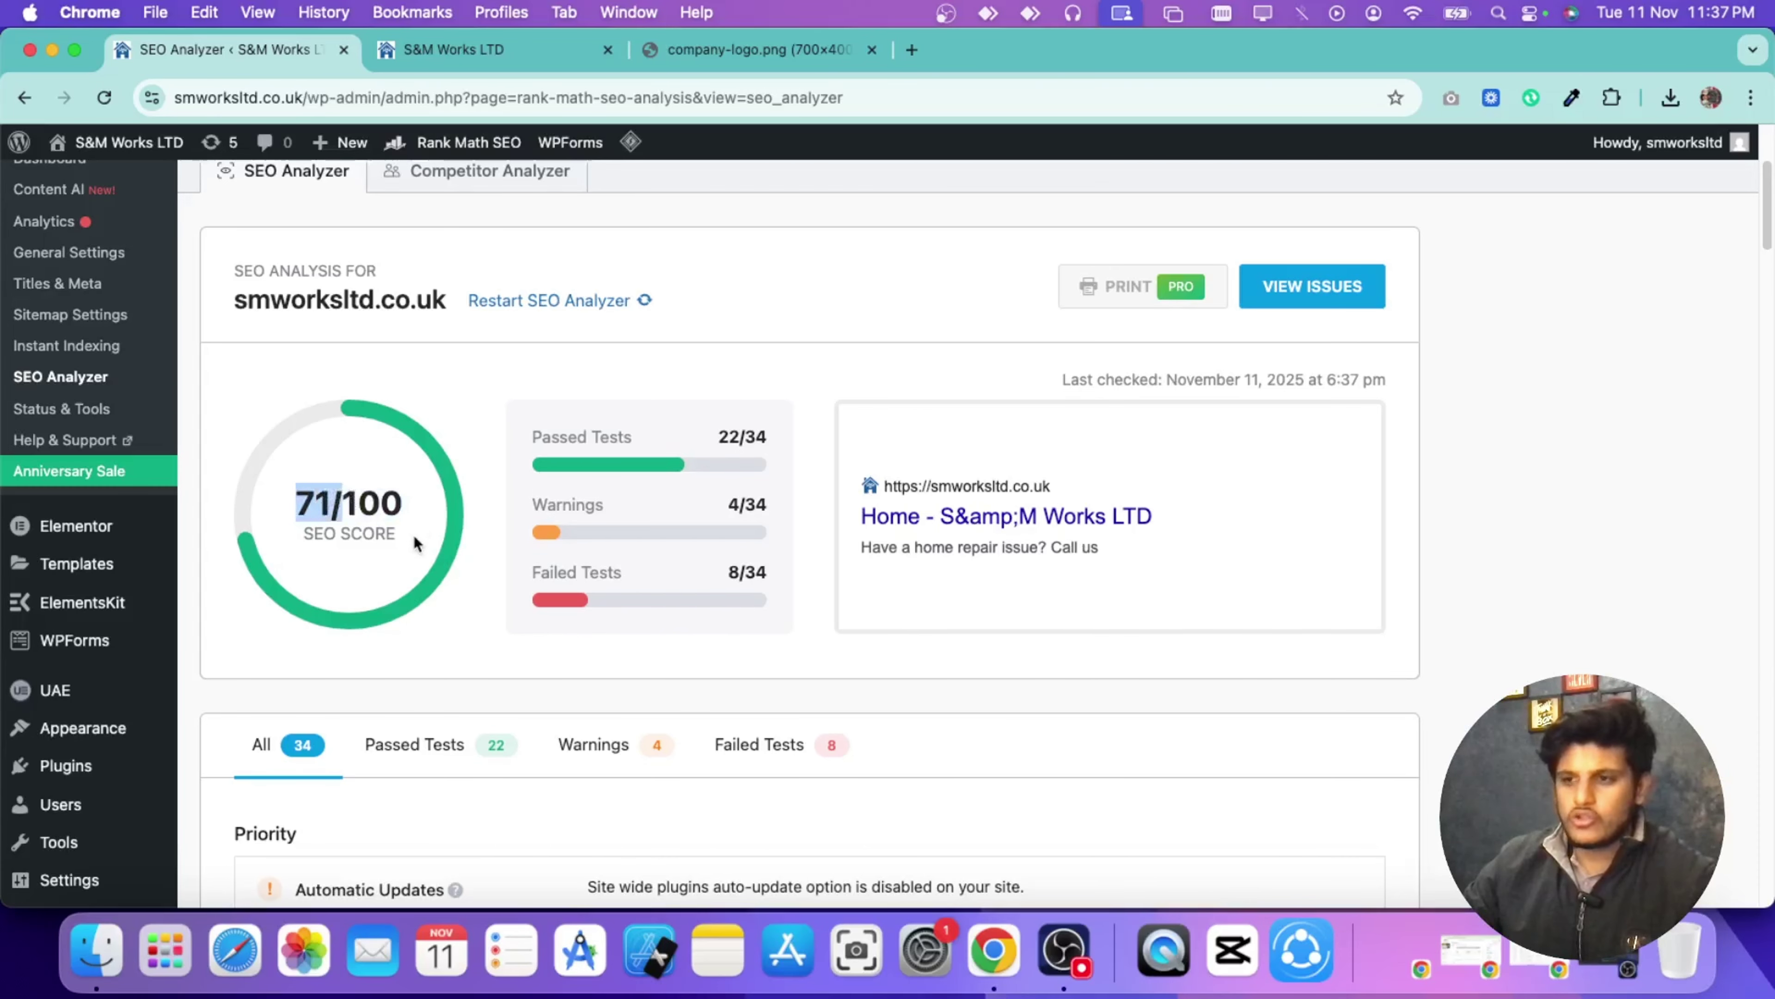
{"action": "scroll", "coordinate": [417, 524], "scroll_direction": "down", "scroll_amount": 5}
{"action": "mouse_move", "coordinate": [471, 537]}
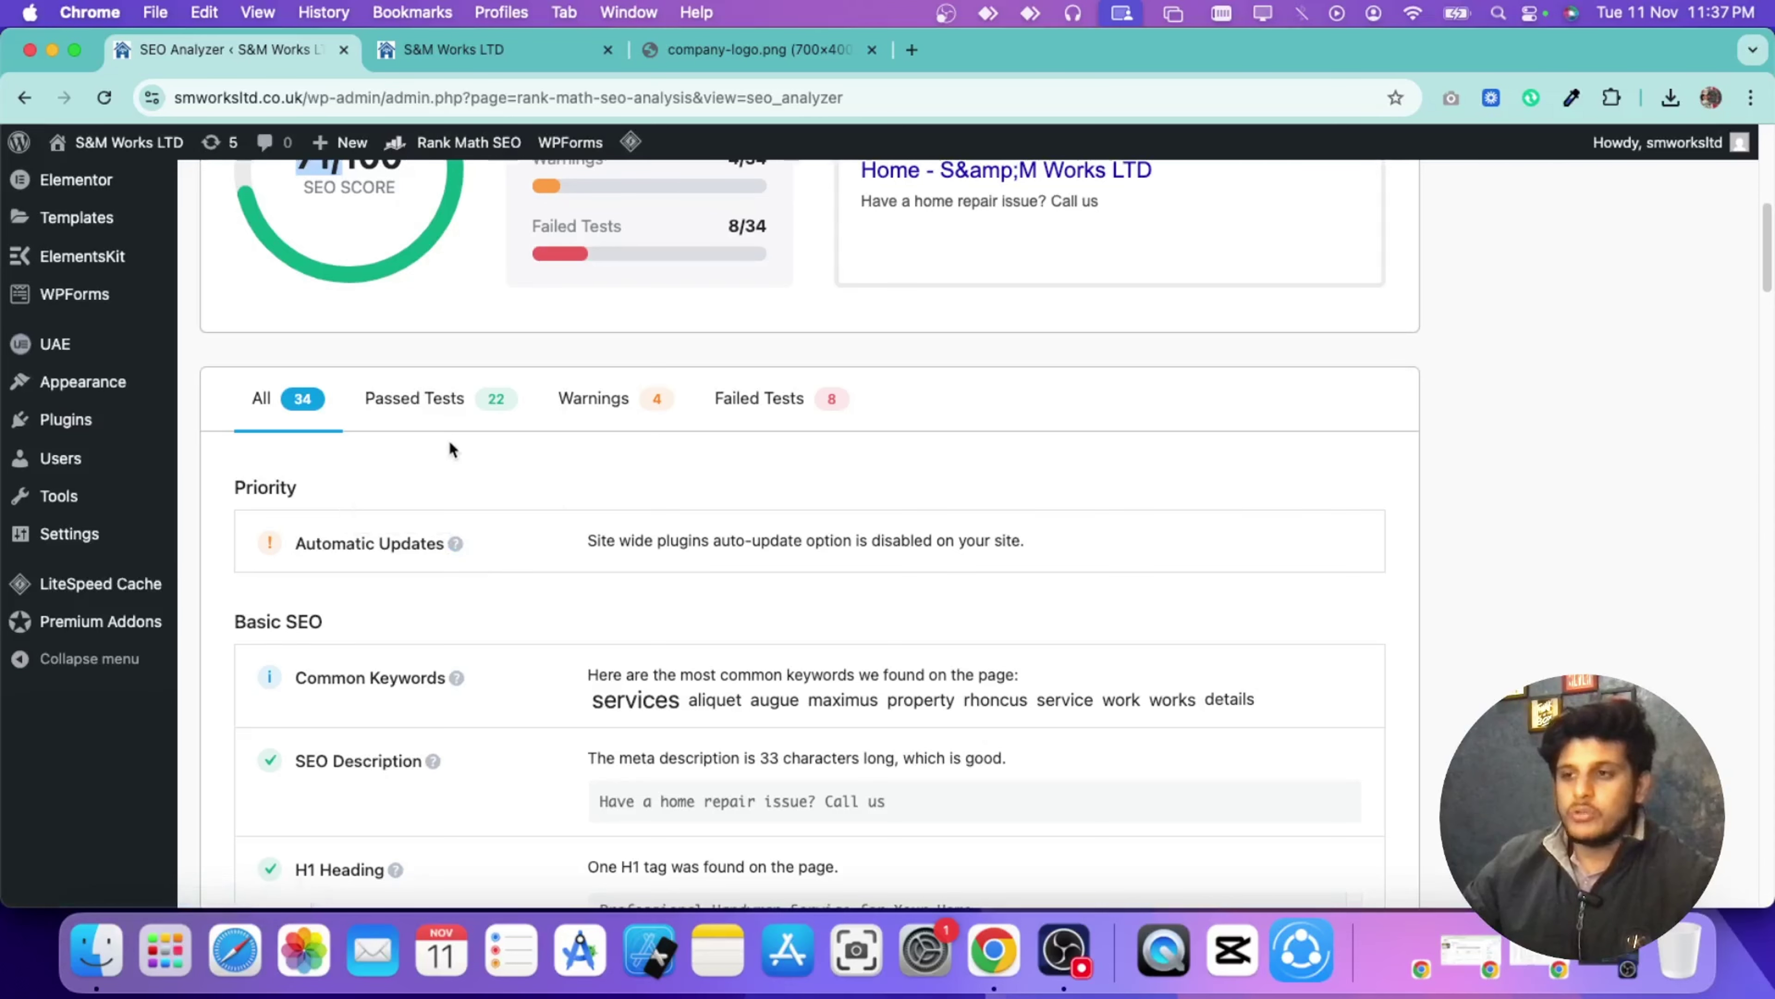
{"action": "scroll", "coordinate": [469, 483], "scroll_direction": "down", "scroll_amount": 15}
{"action": "scroll", "coordinate": [469, 486], "scroll_direction": "down", "scroll_amount": 20}
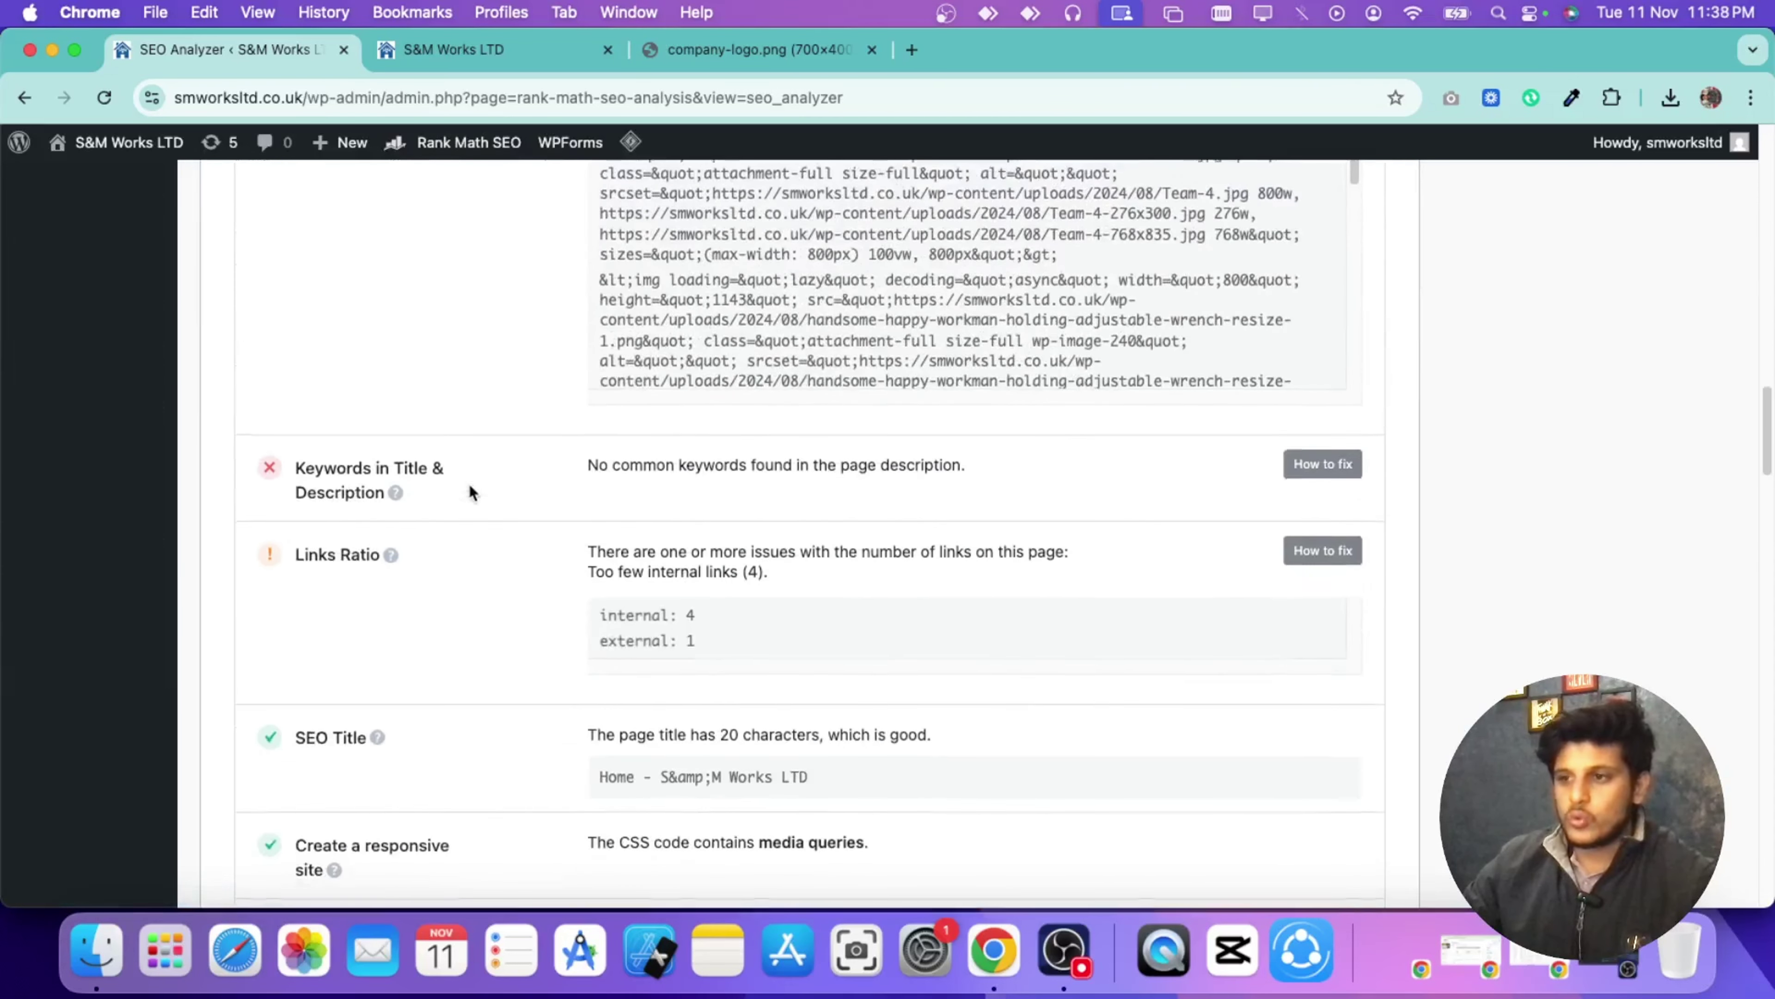
{"action": "scroll", "coordinate": [466, 485], "scroll_direction": "down", "scroll_amount": 20}
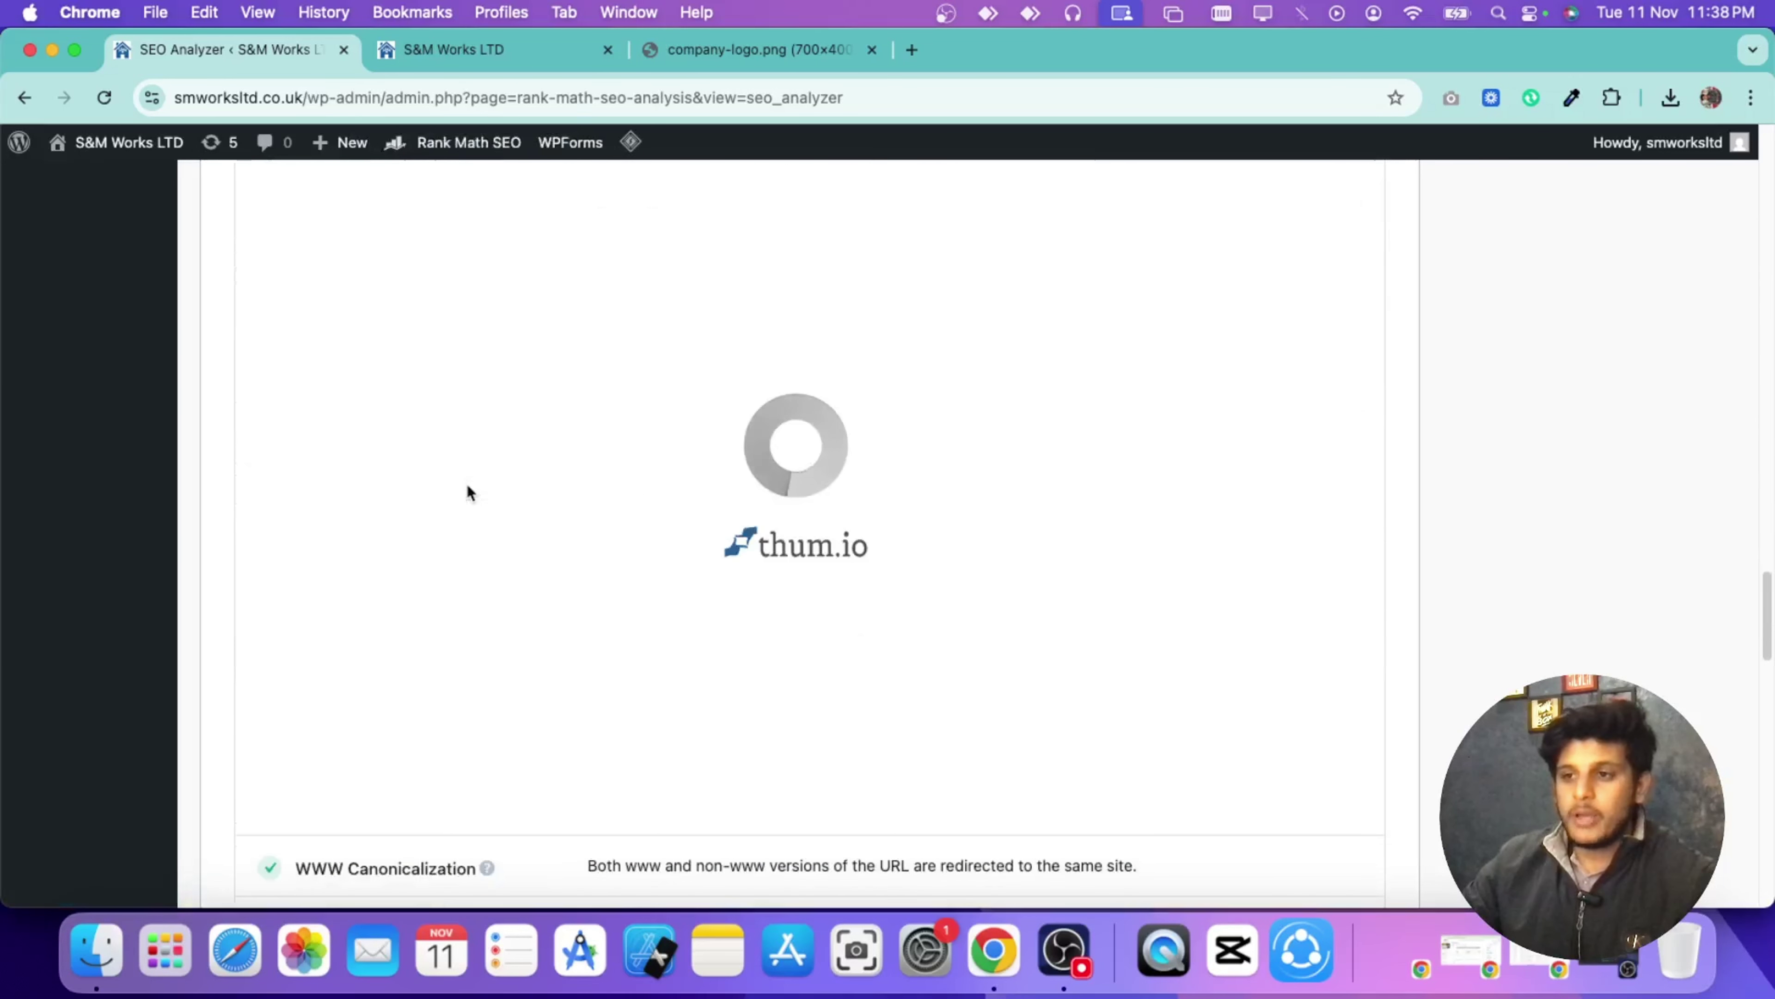
{"action": "scroll", "coordinate": [466, 483], "scroll_direction": "down", "scroll_amount": 14}
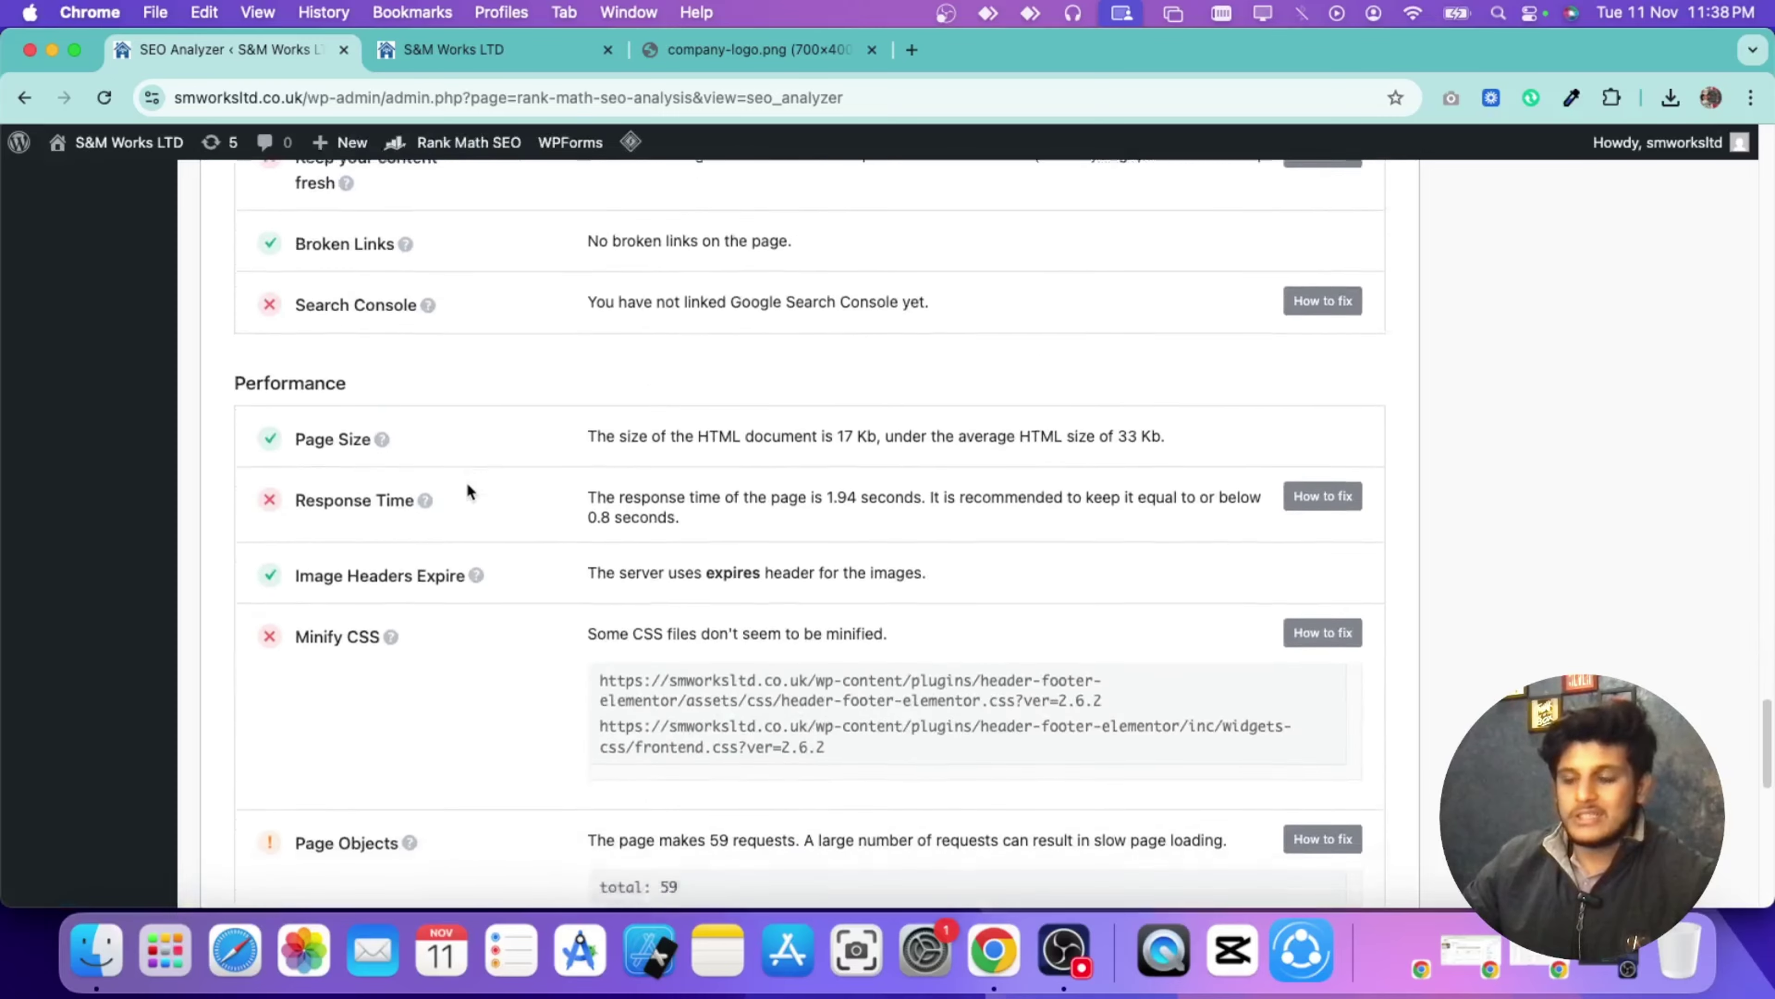
{"action": "scroll", "coordinate": [467, 482], "scroll_direction": "up", "scroll_amount": 20}
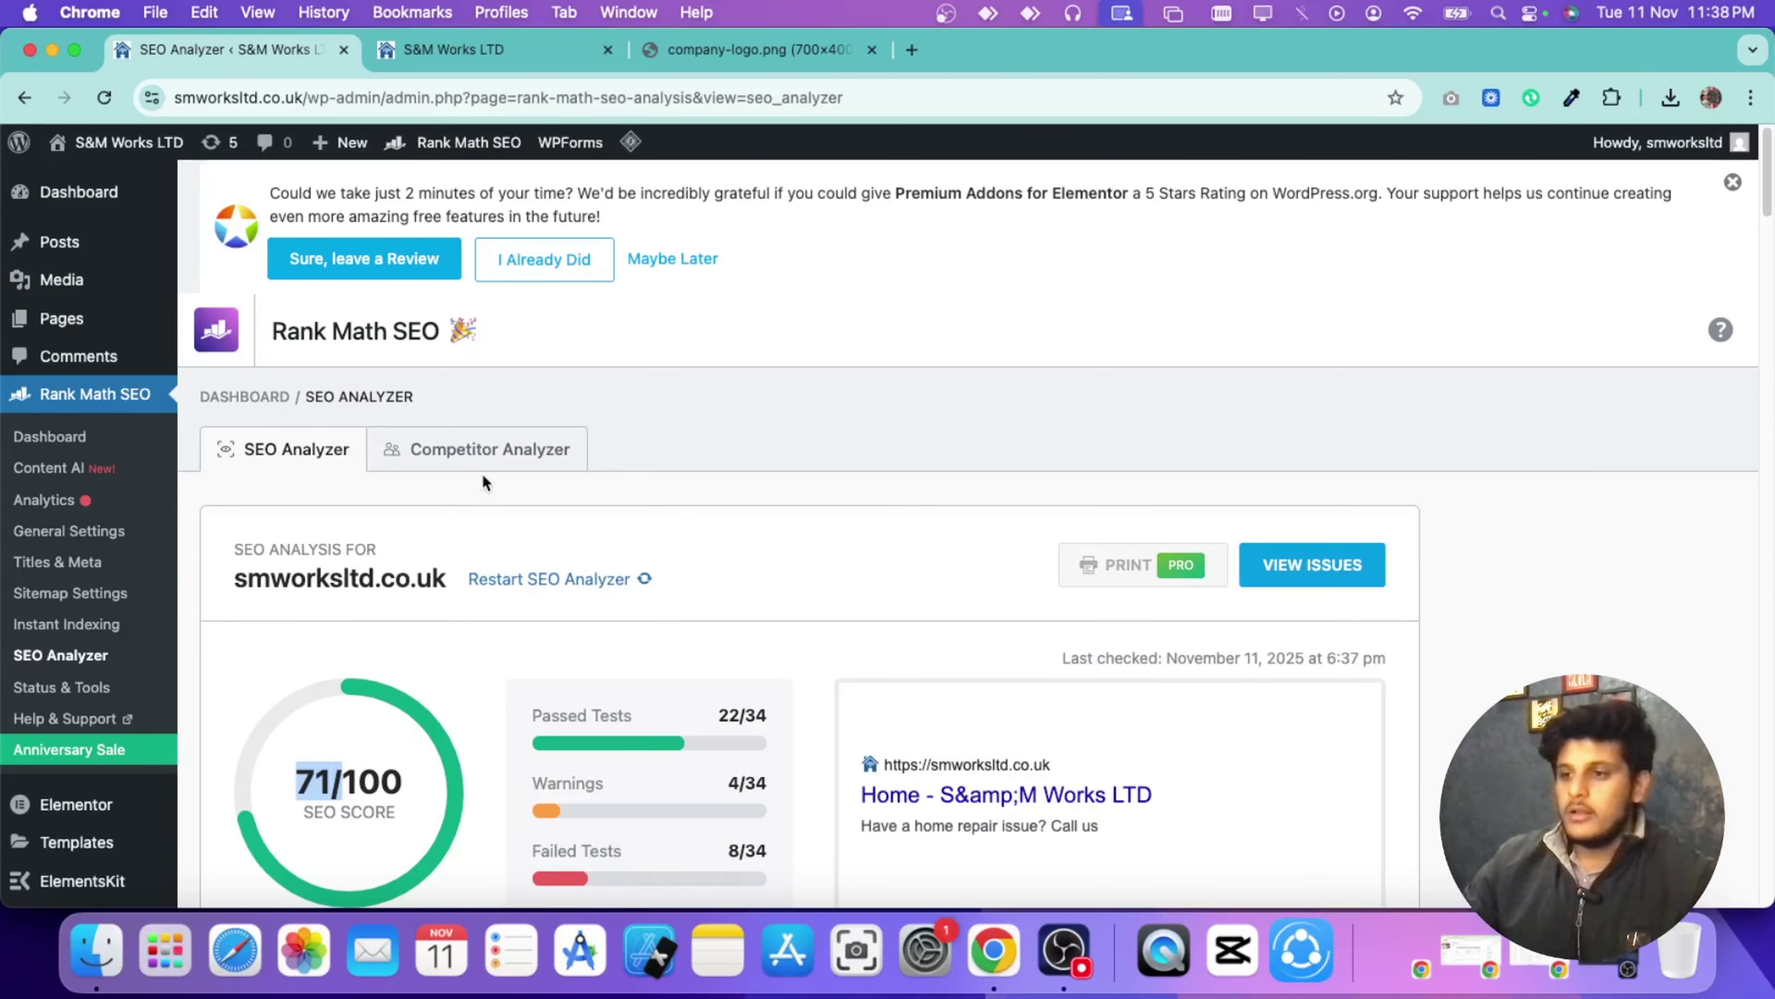
{"action": "scroll", "coordinate": [482, 473], "scroll_direction": "down", "scroll_amount": 3}
{"action": "scroll", "coordinate": [484, 480], "scroll_direction": "down", "scroll_amount": 7}
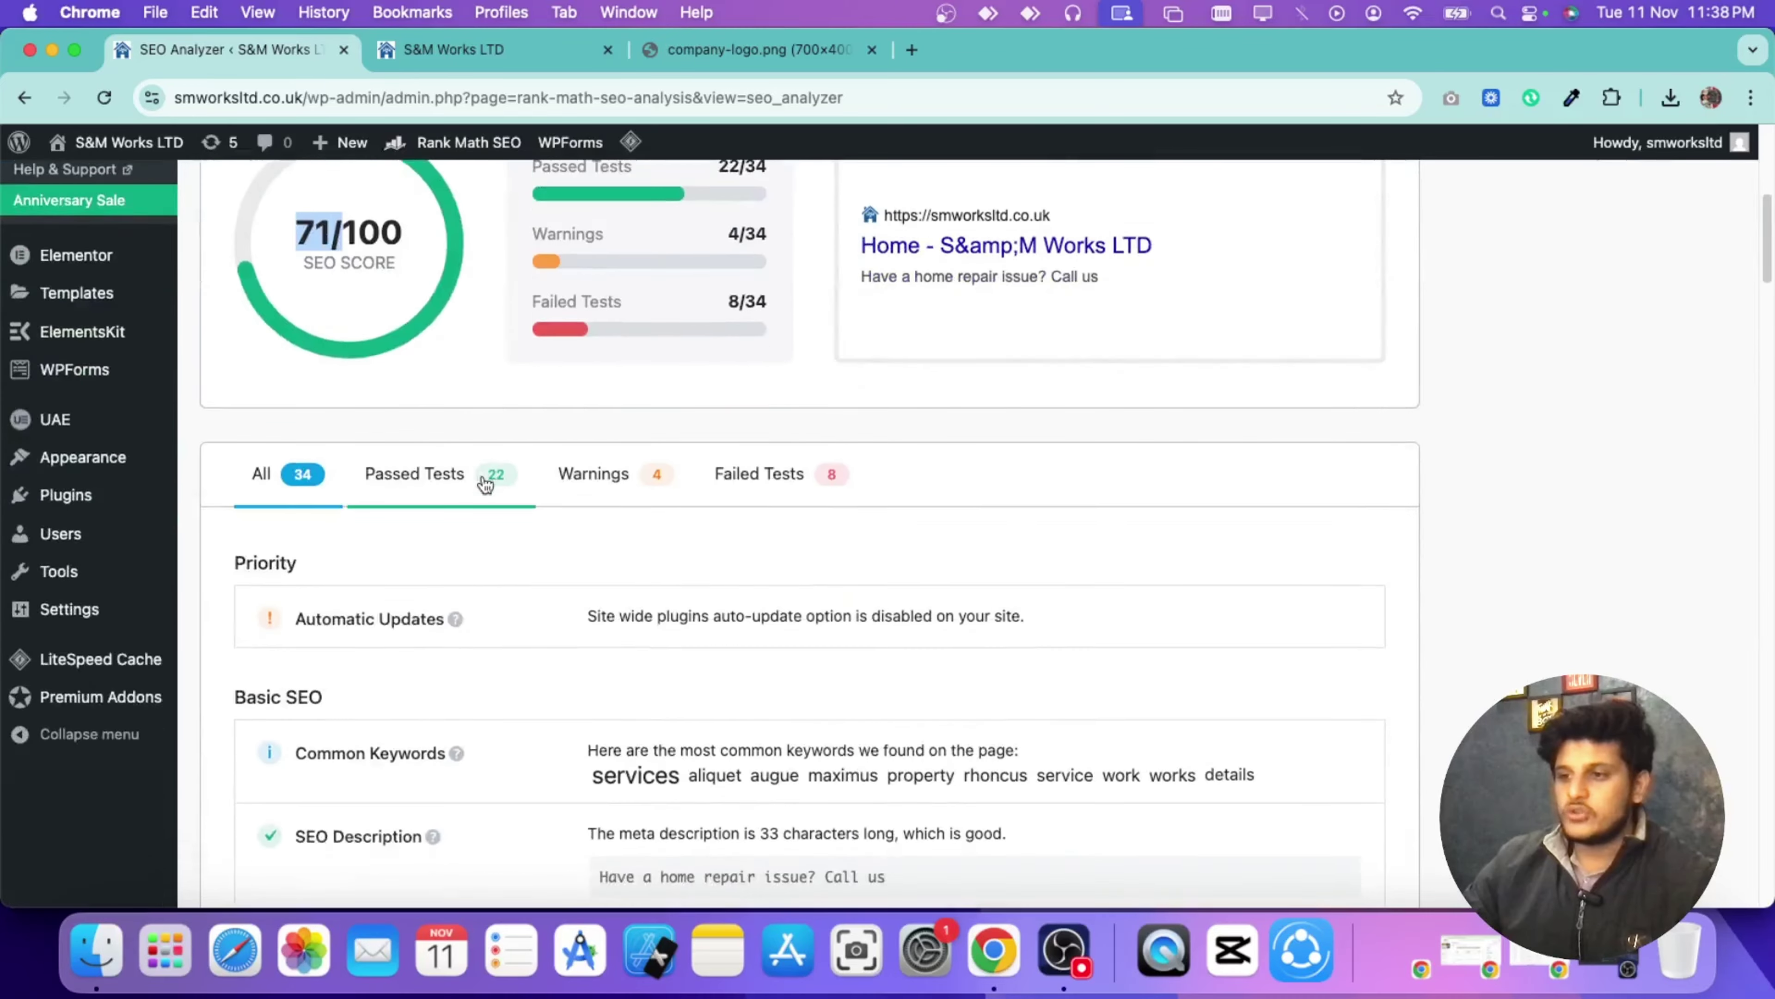
{"action": "scroll", "coordinate": [349, 482], "scroll_direction": "down", "scroll_amount": 4}
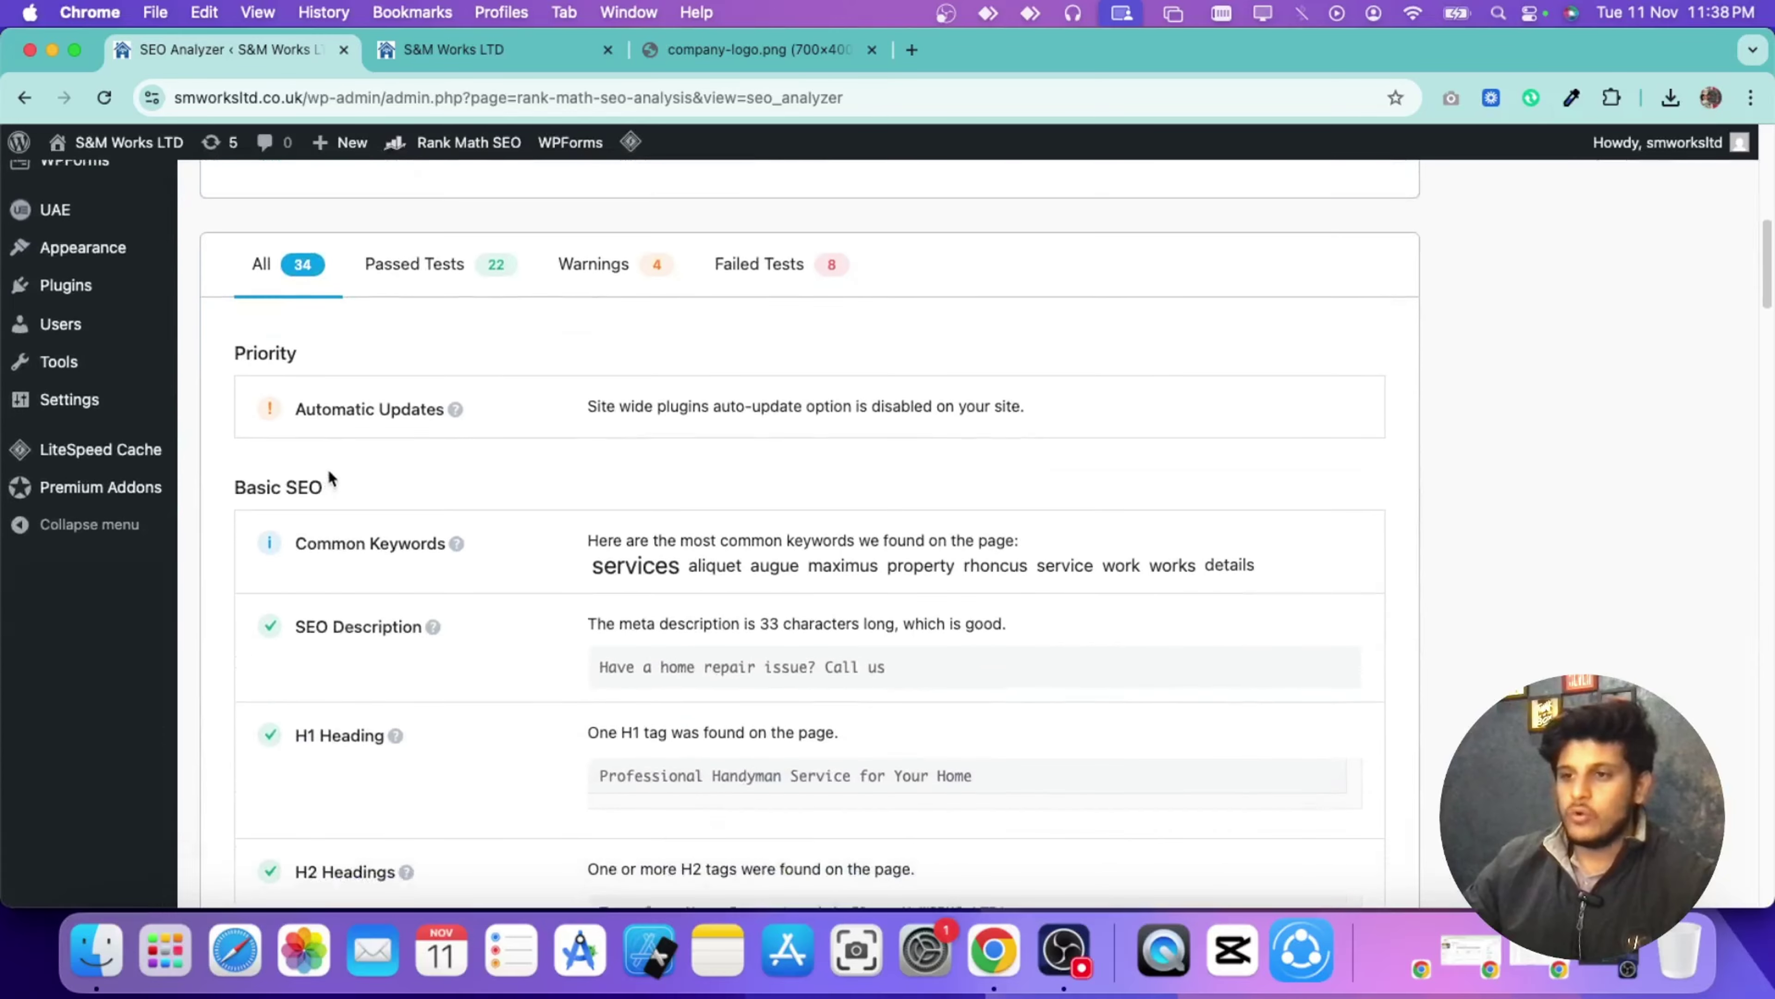
{"action": "scroll", "coordinate": [349, 472], "scroll_direction": "up", "scroll_amount": 6}
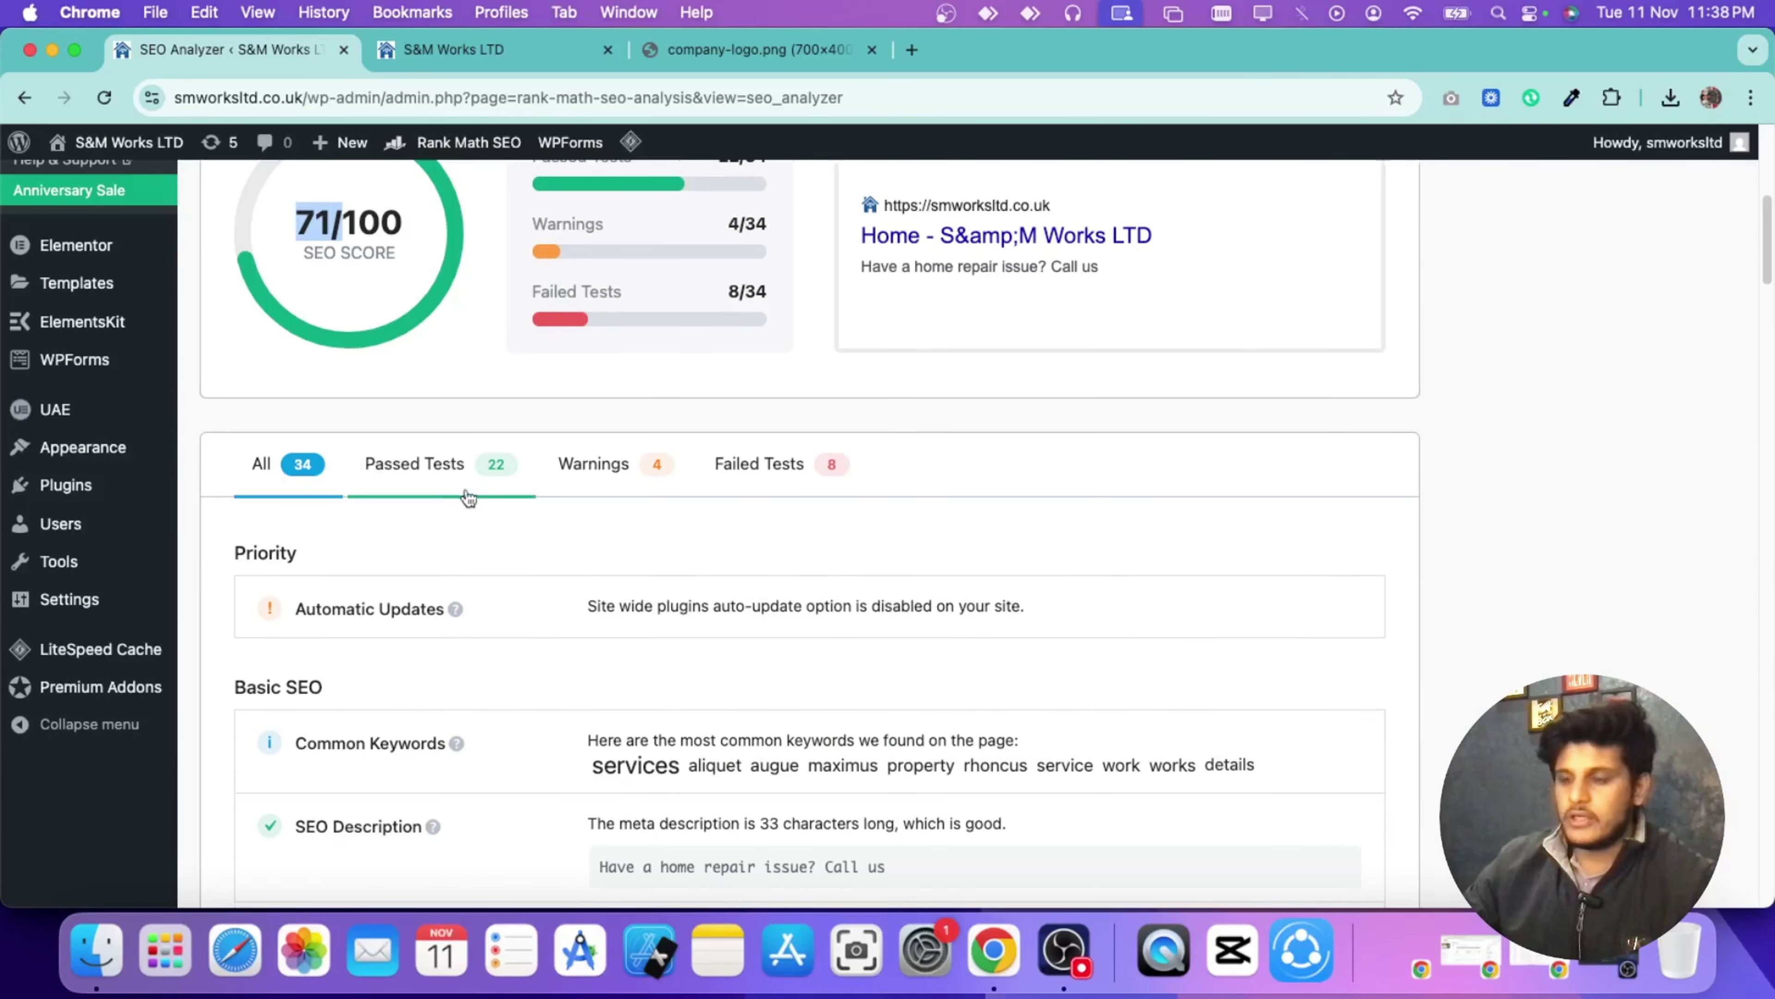
Step: Filter the report to the failed tests and examine the image ALT, title and description keyword, and focus keyword issues
{"action": "left_click", "coordinate": [751, 479]}
{"action": "scroll", "coordinate": [727, 528], "scroll_direction": "down", "scroll_amount": 1}
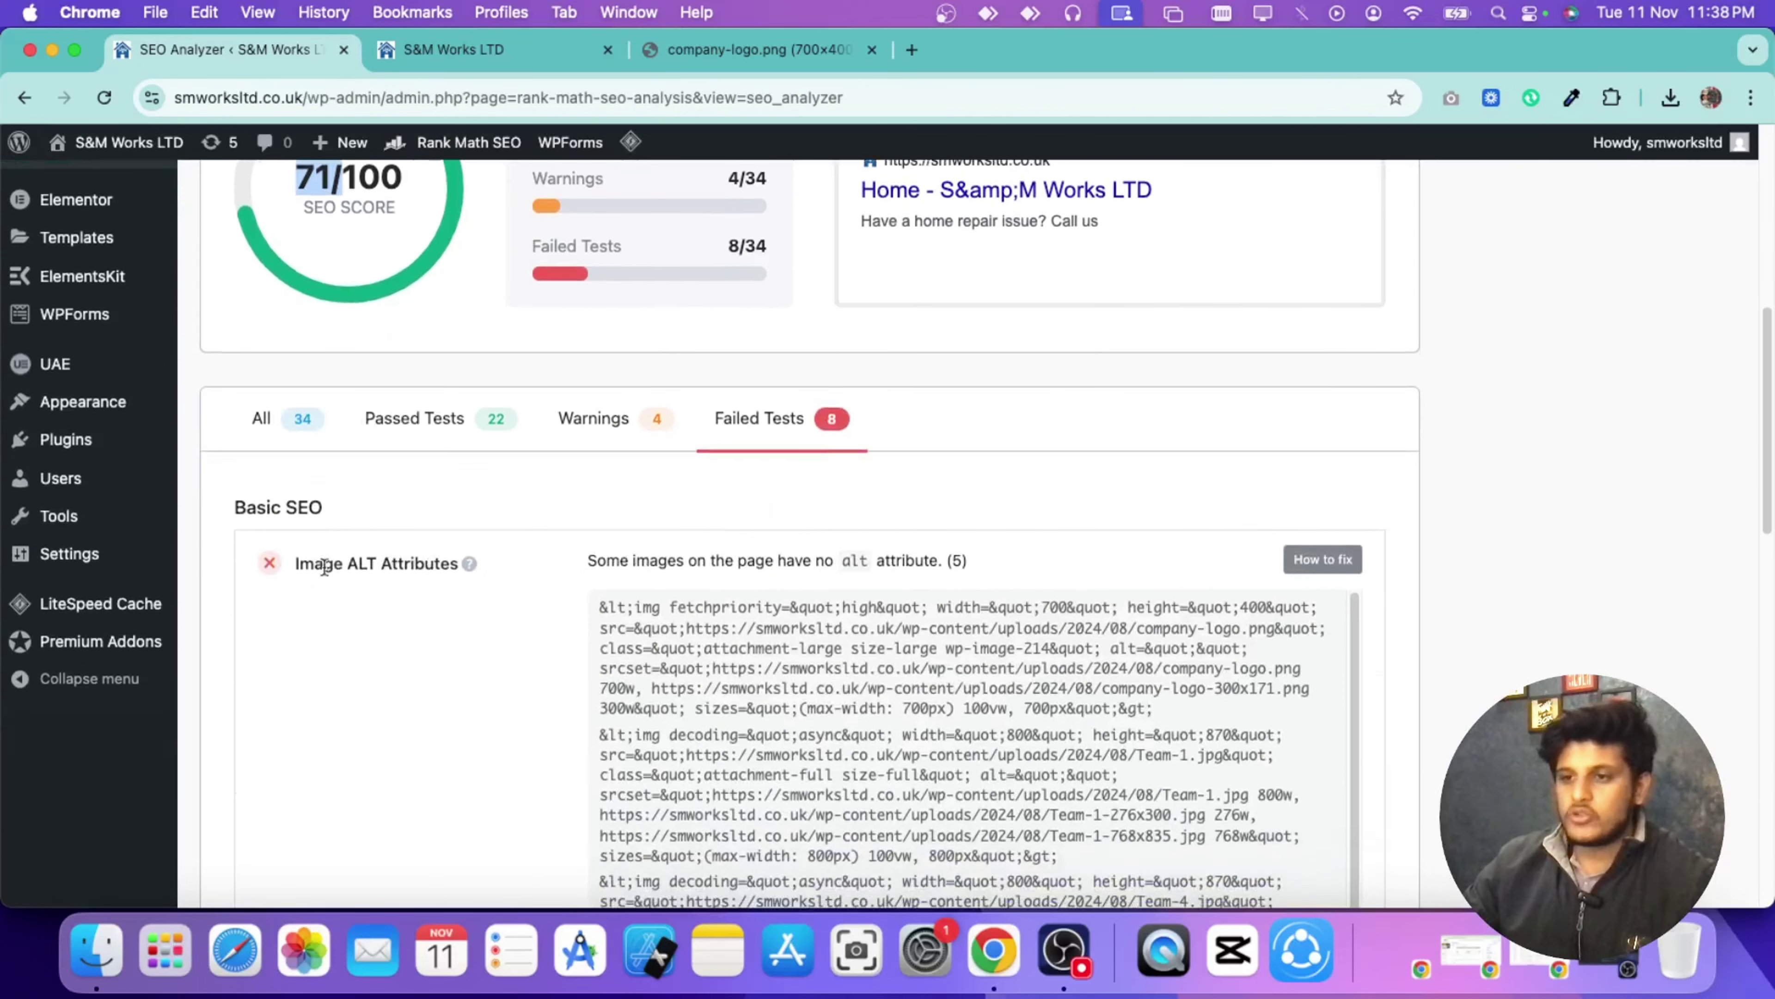
{"action": "scroll", "coordinate": [462, 624], "scroll_direction": "down", "scroll_amount": 2}
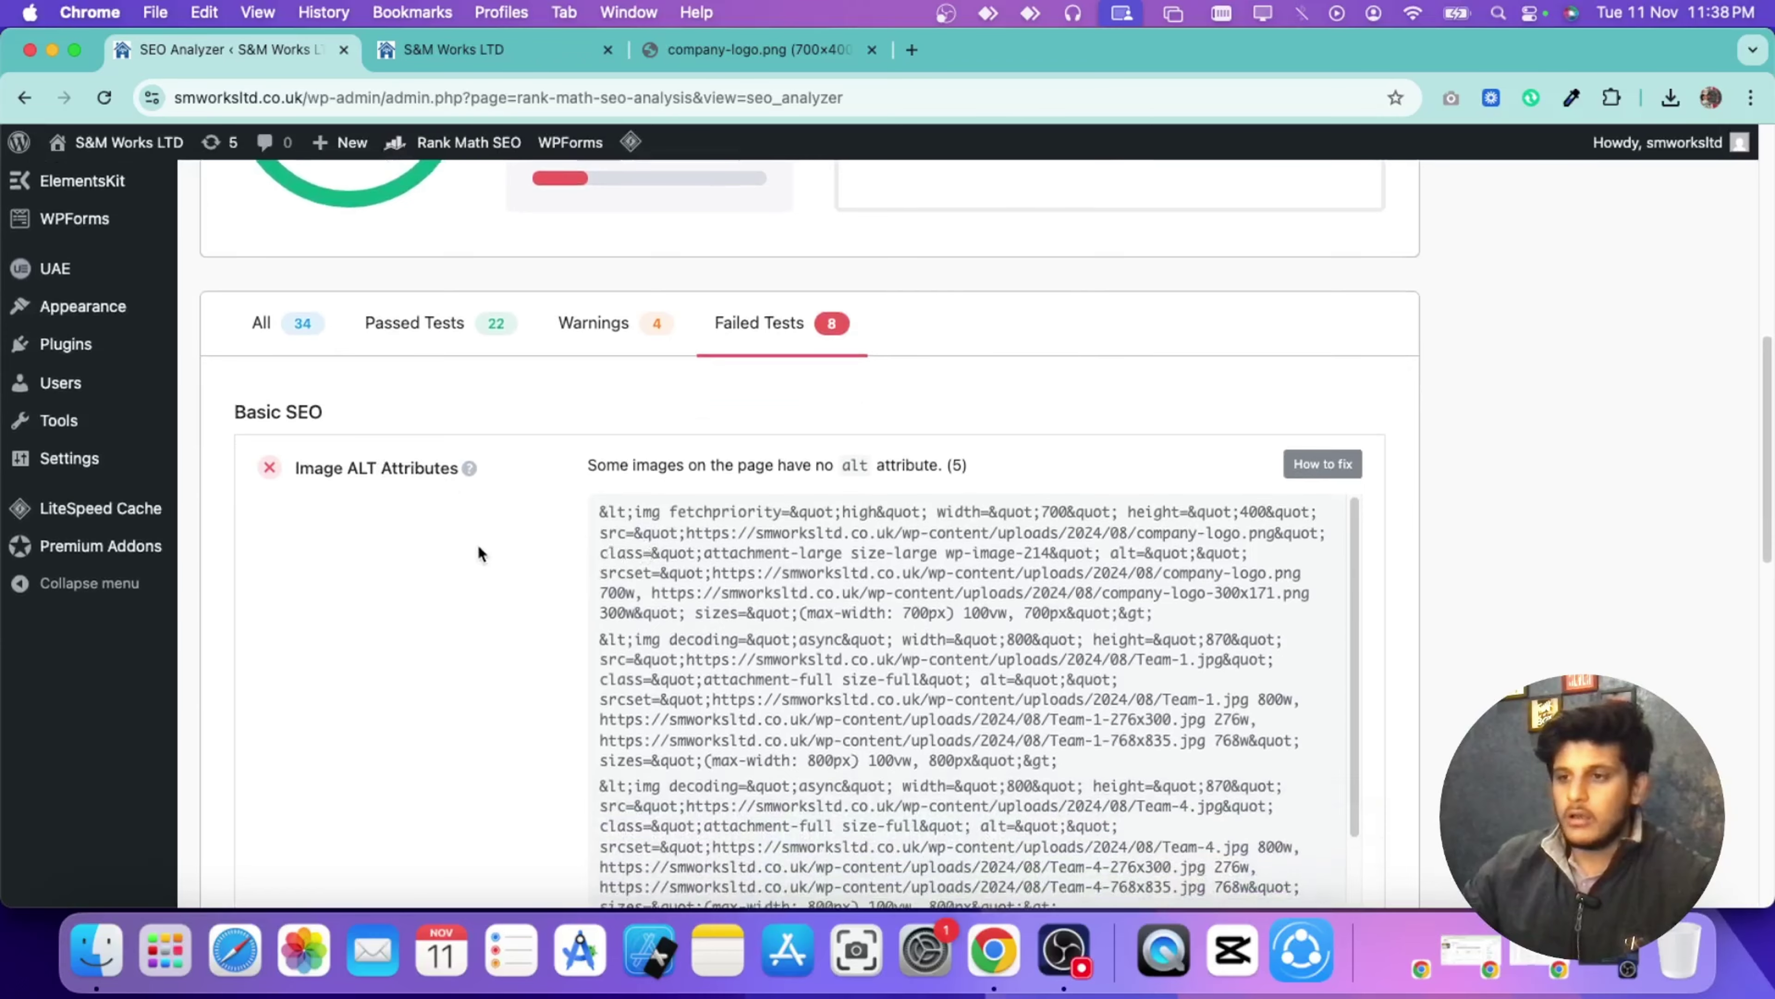
{"action": "scroll", "coordinate": [411, 561], "scroll_direction": "down", "scroll_amount": 10}
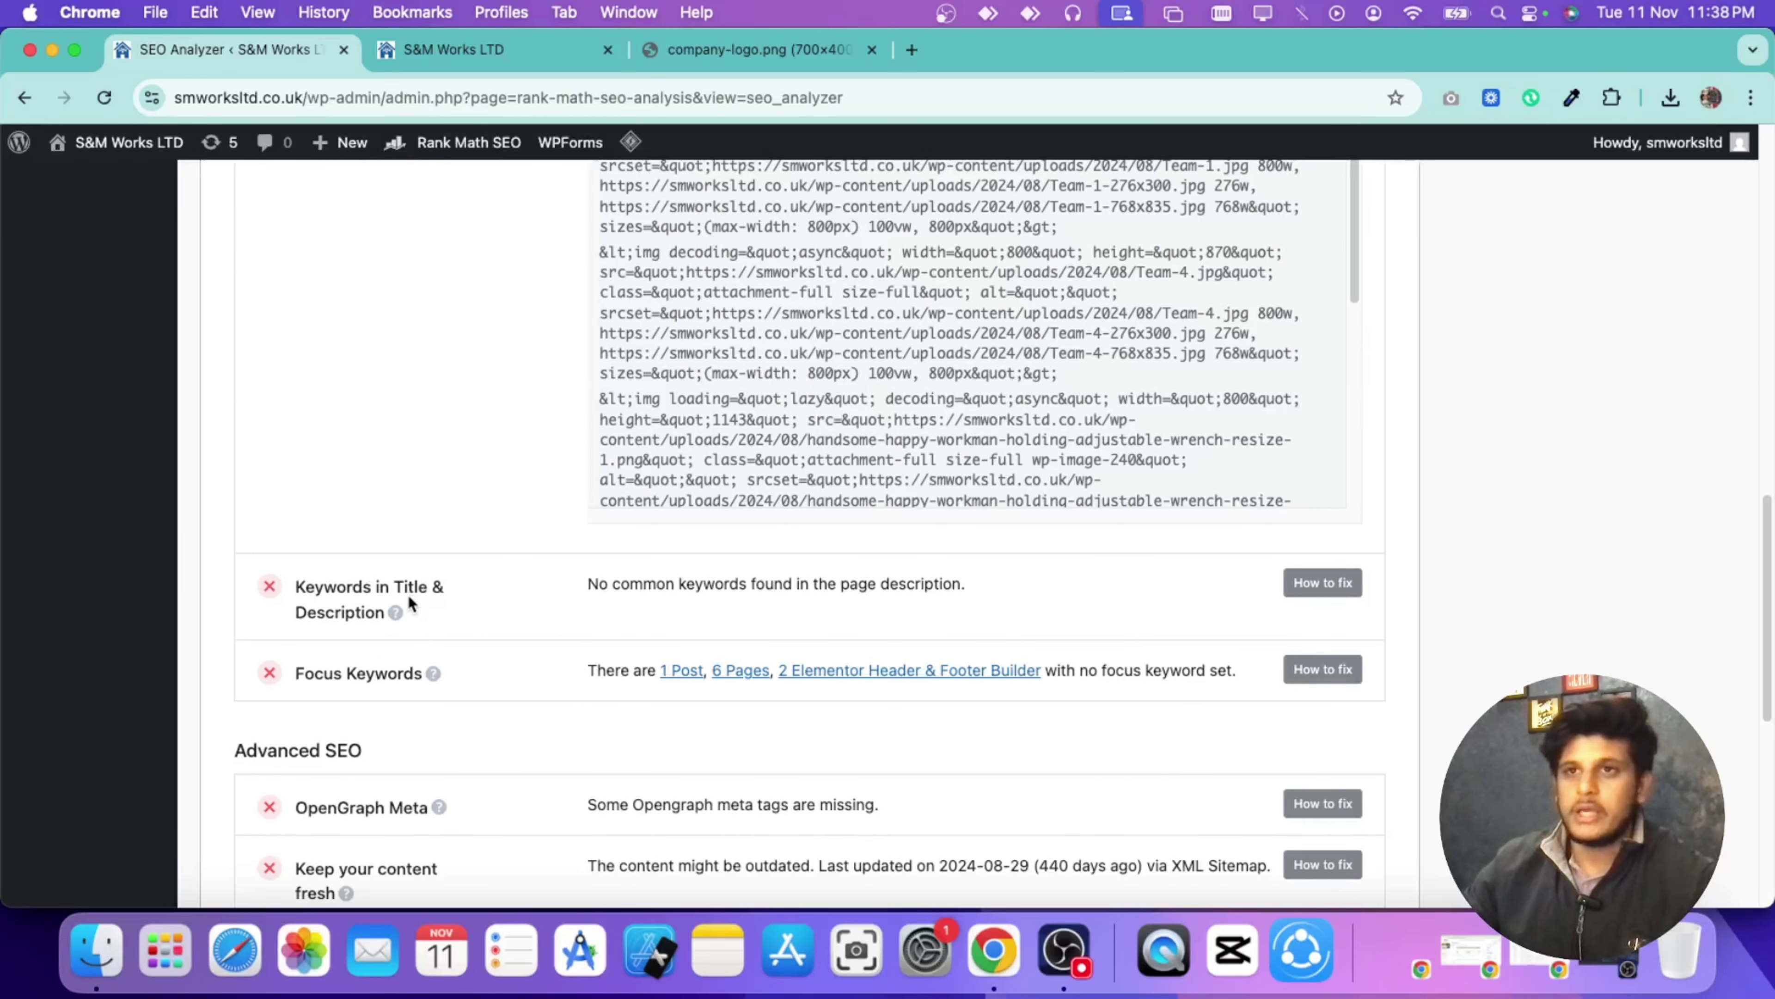
Step: Look through the site's homepage for possible keywords and highlight the Painting and Decorating service heading
{"action": "left_click", "coordinate": [525, 49]}
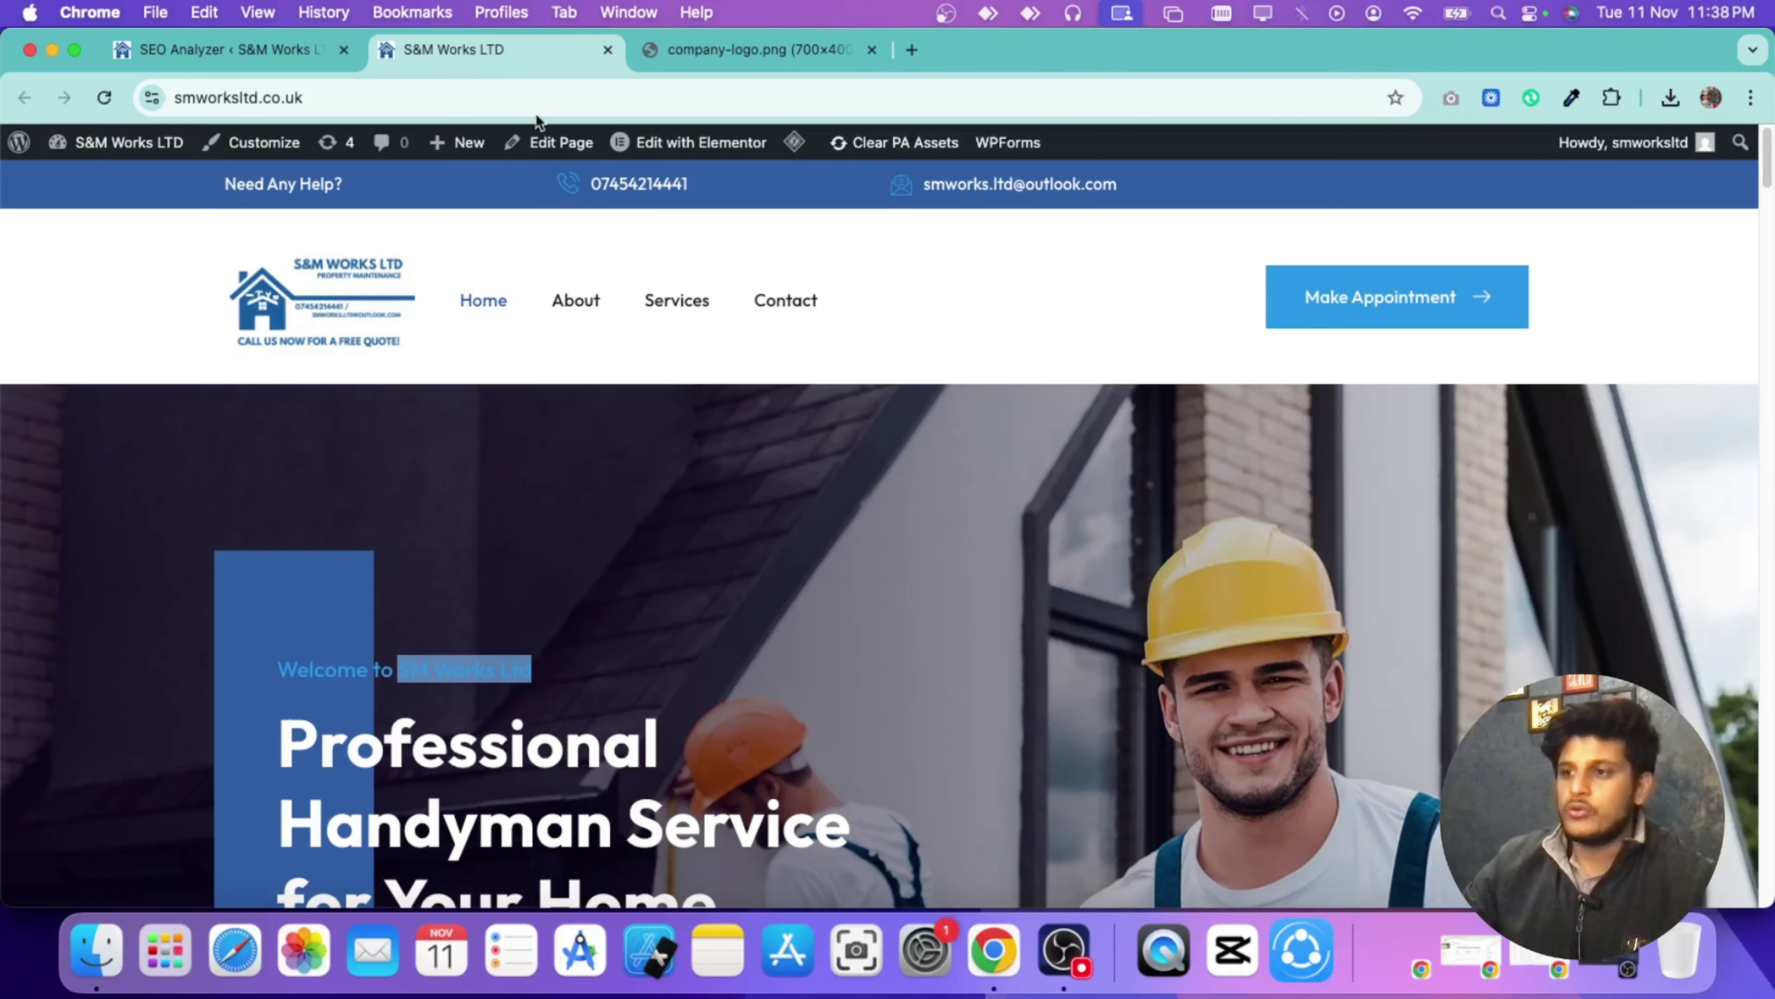
{"action": "scroll", "coordinate": [696, 461], "scroll_direction": "down", "scroll_amount": 10}
{"action": "scroll", "coordinate": [697, 461], "scroll_direction": "down", "scroll_amount": 10}
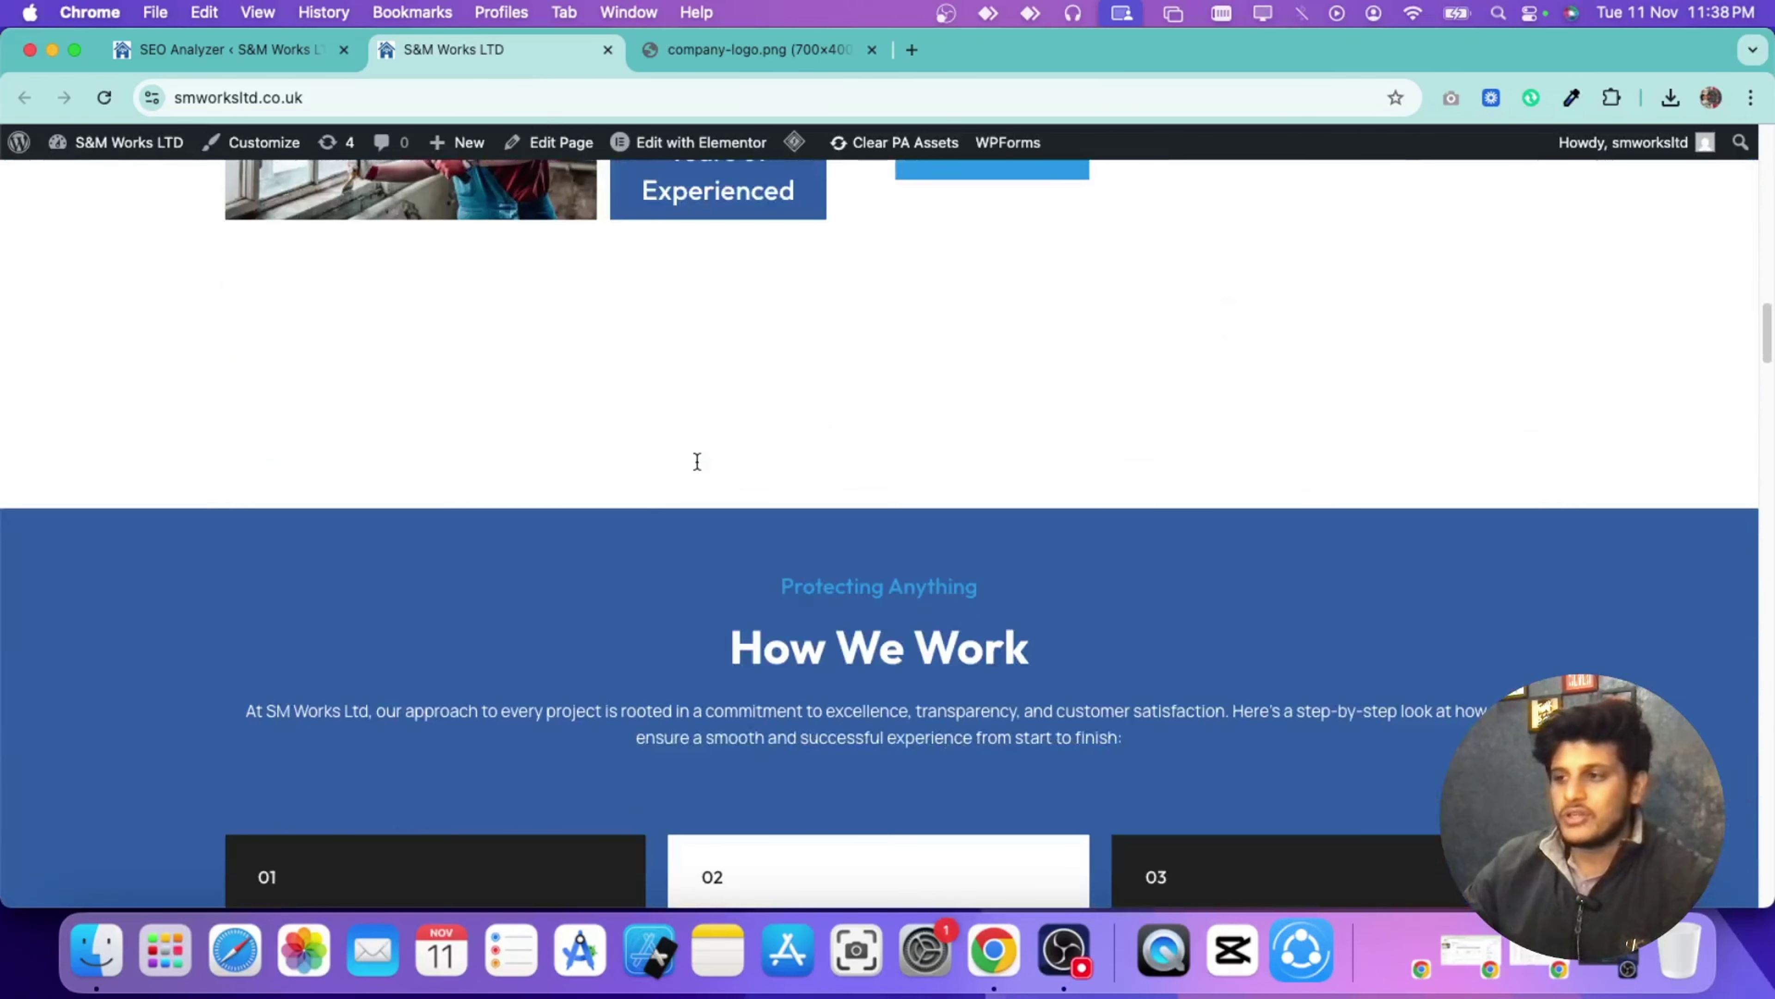
{"action": "scroll", "coordinate": [699, 459], "scroll_direction": "down", "scroll_amount": 10}
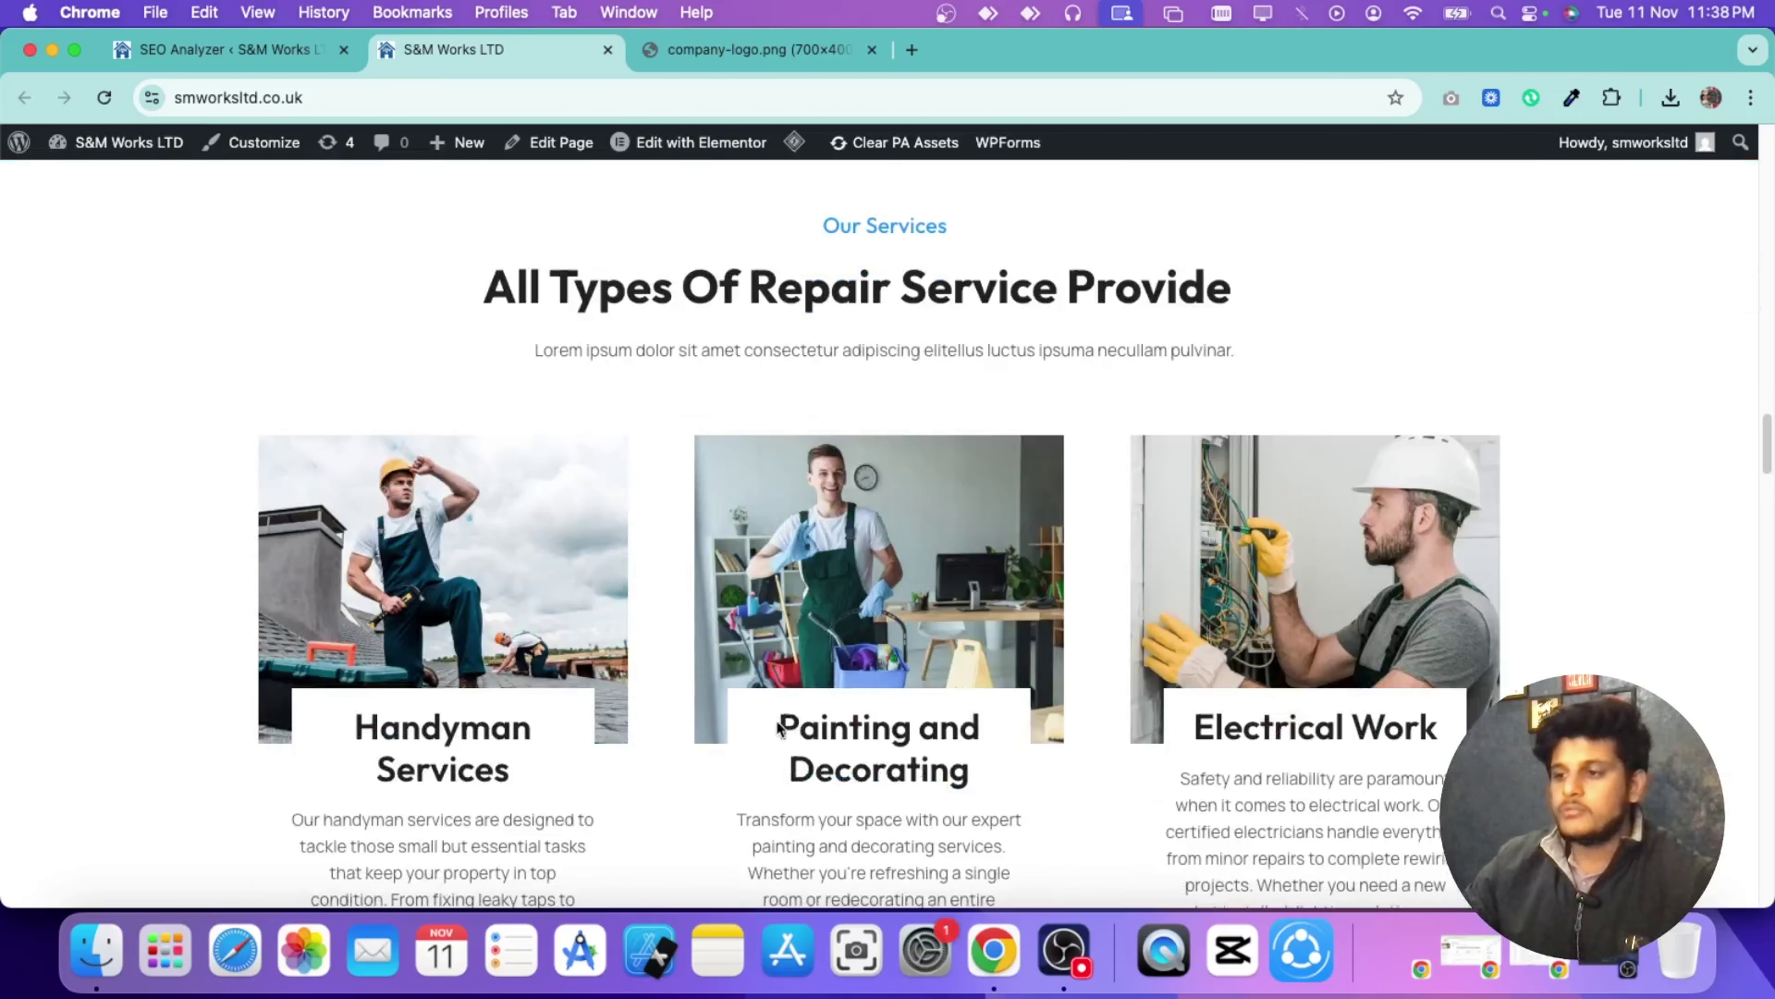
{"action": "mouse_move", "coordinate": [778, 727]}
{"action": "left_mouse_down"}
{"action": "mouse_move", "coordinate": [955, 731]}
{"action": "mouse_move", "coordinate": [981, 762]}
{"action": "left_mouse_up"}
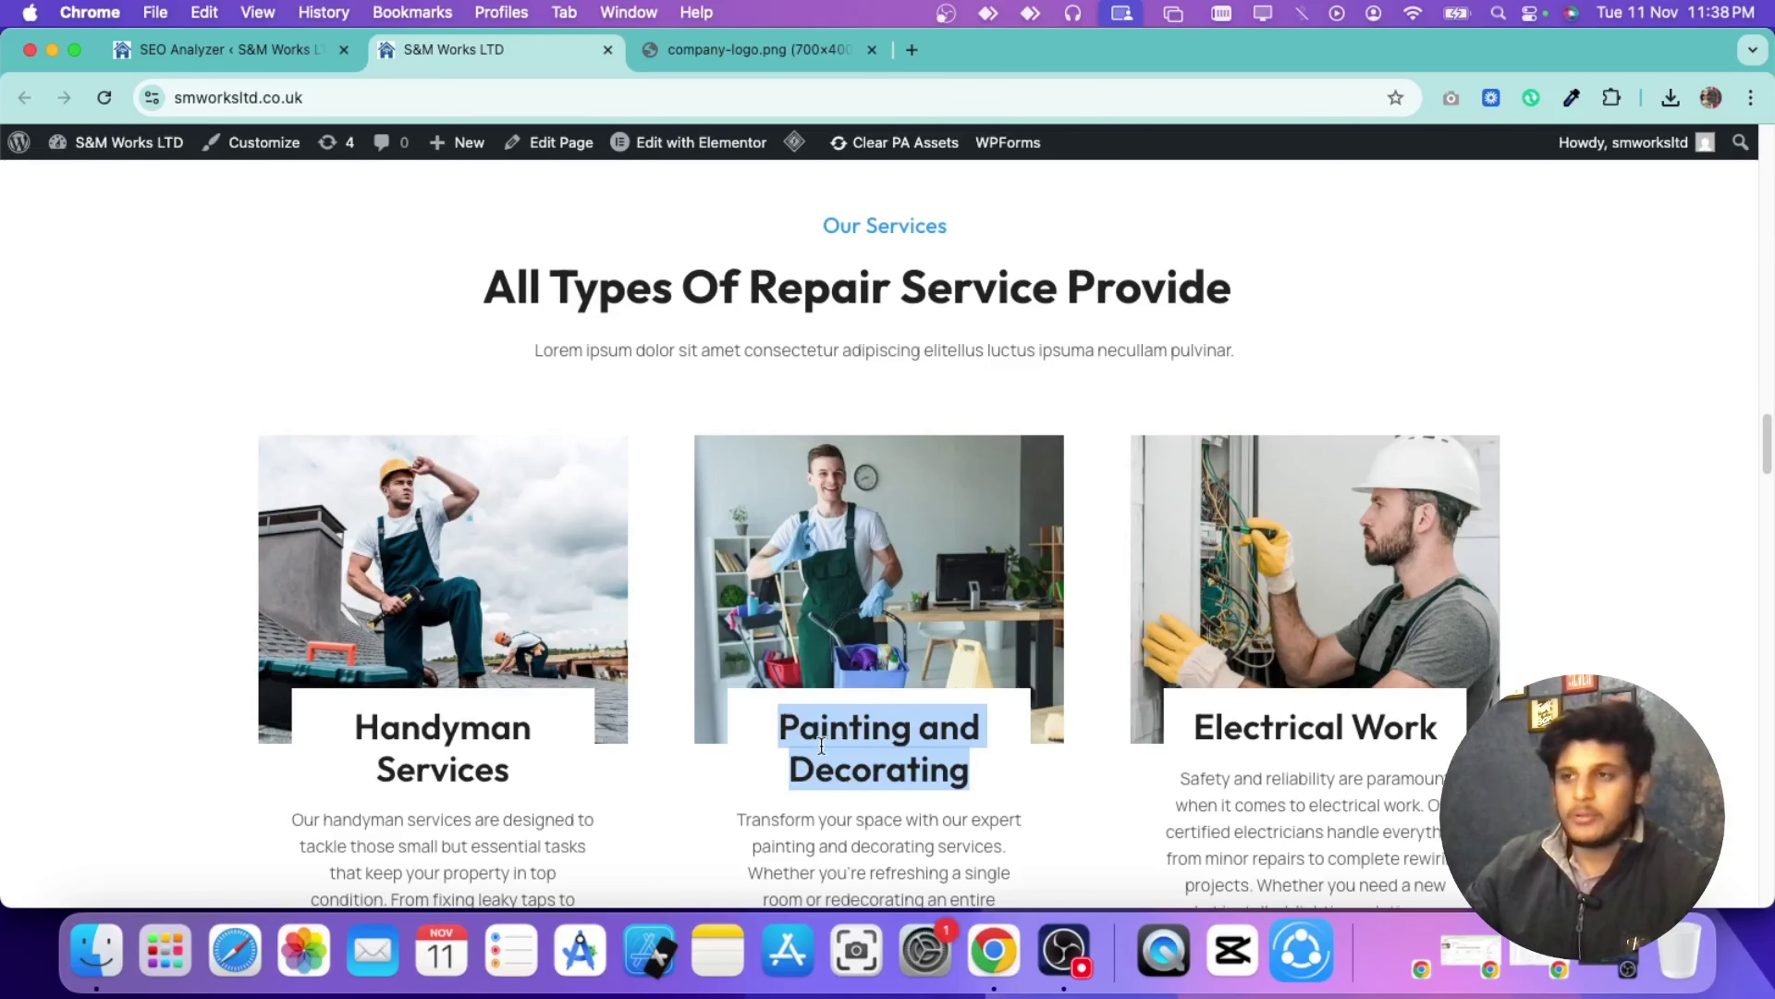
Step: Return to the SEO Analyzer report and examine the remaining failed tests for focus keywords, advanced SEO and performance
{"action": "left_click", "coordinate": [231, 56]}
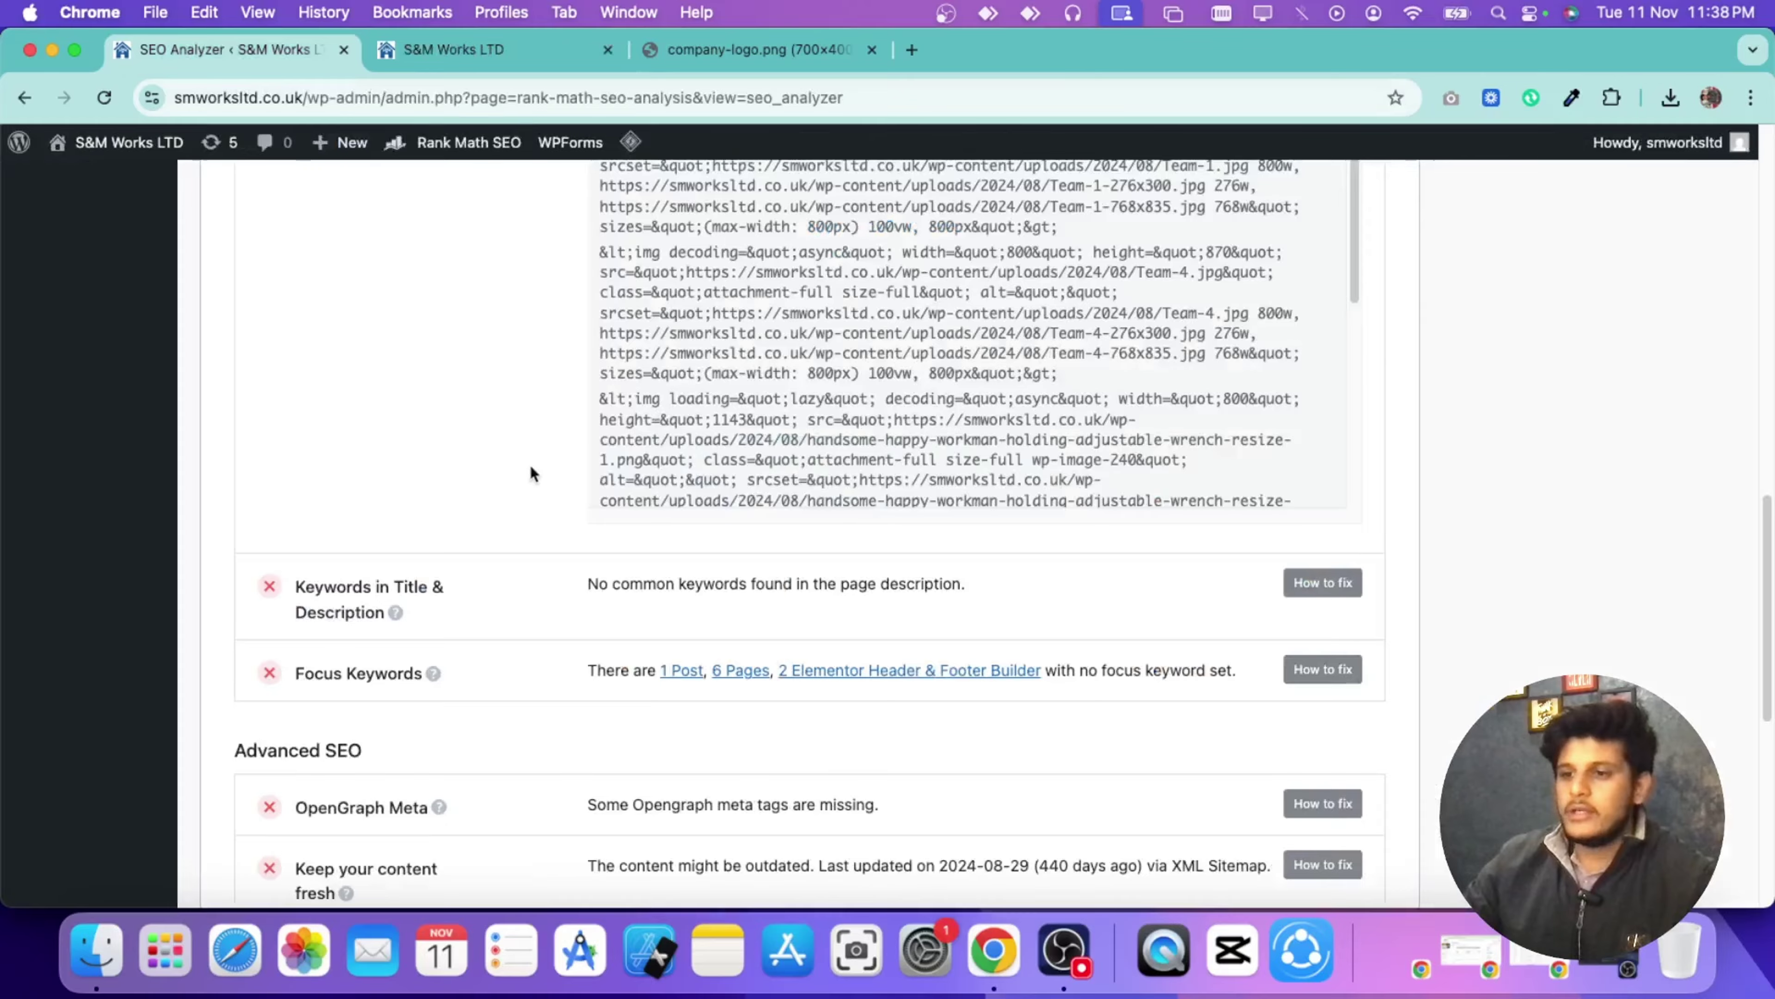
{"action": "scroll", "coordinate": [521, 472], "scroll_direction": "down", "scroll_amount": 3}
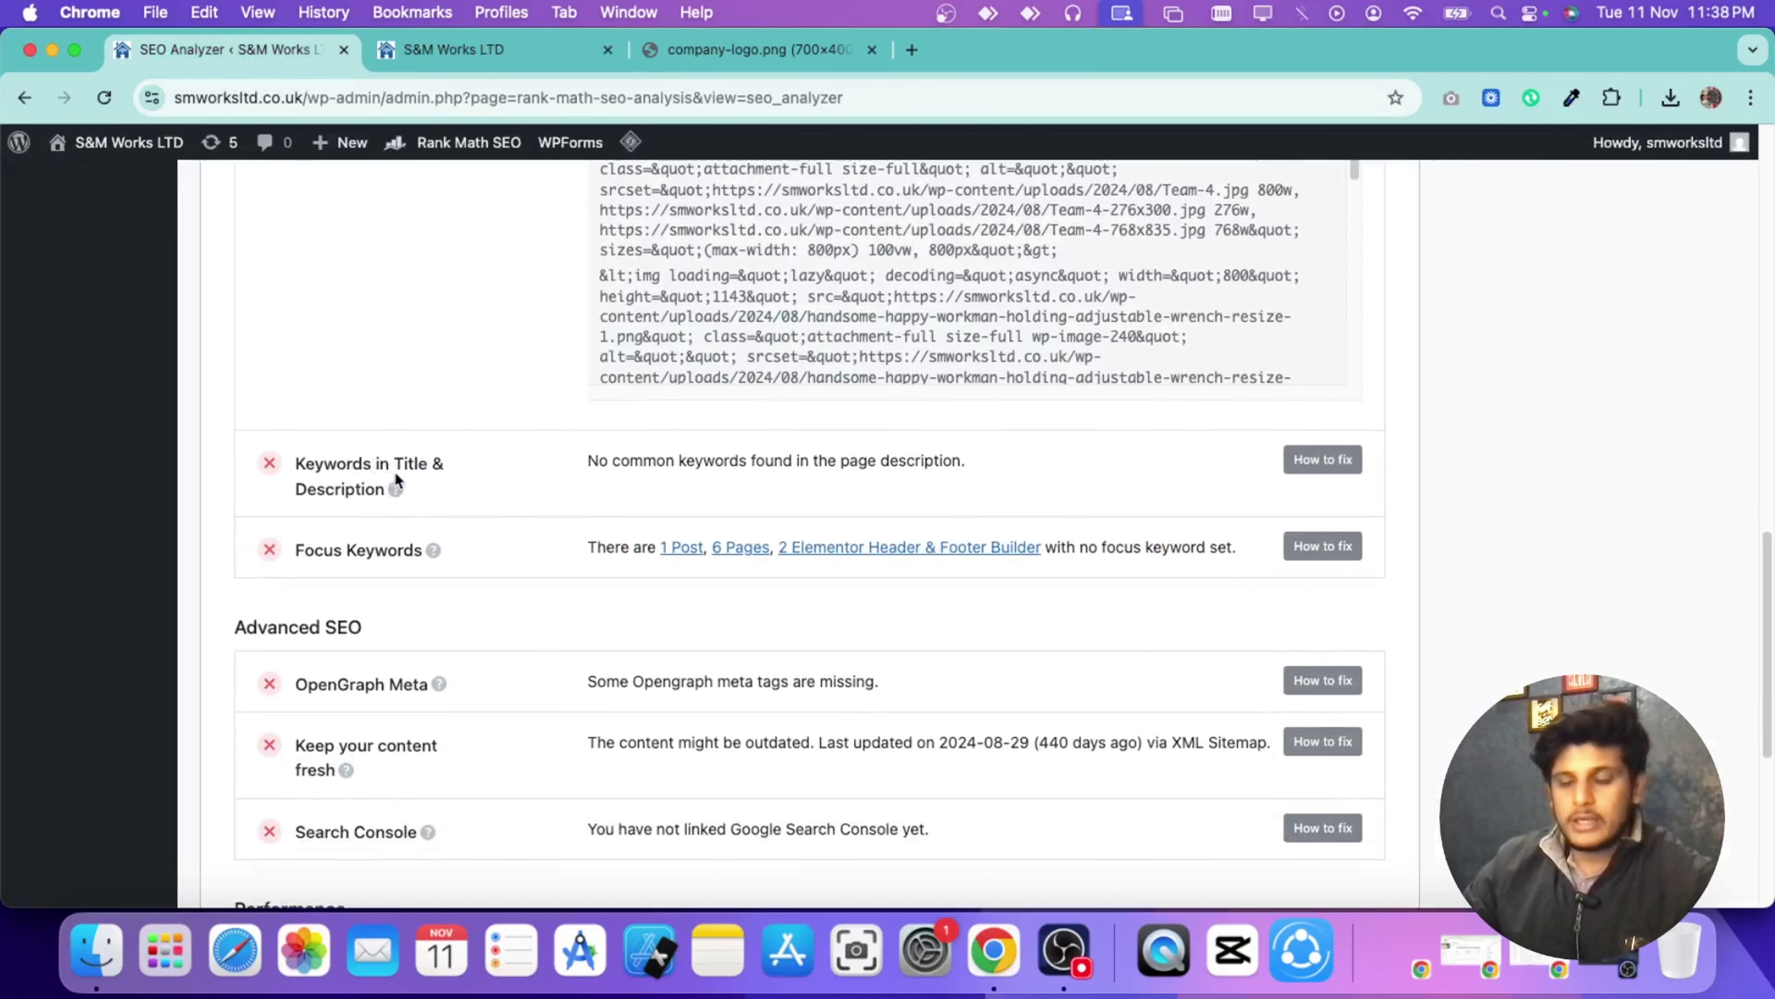
{"action": "mouse_move", "coordinate": [398, 490]}
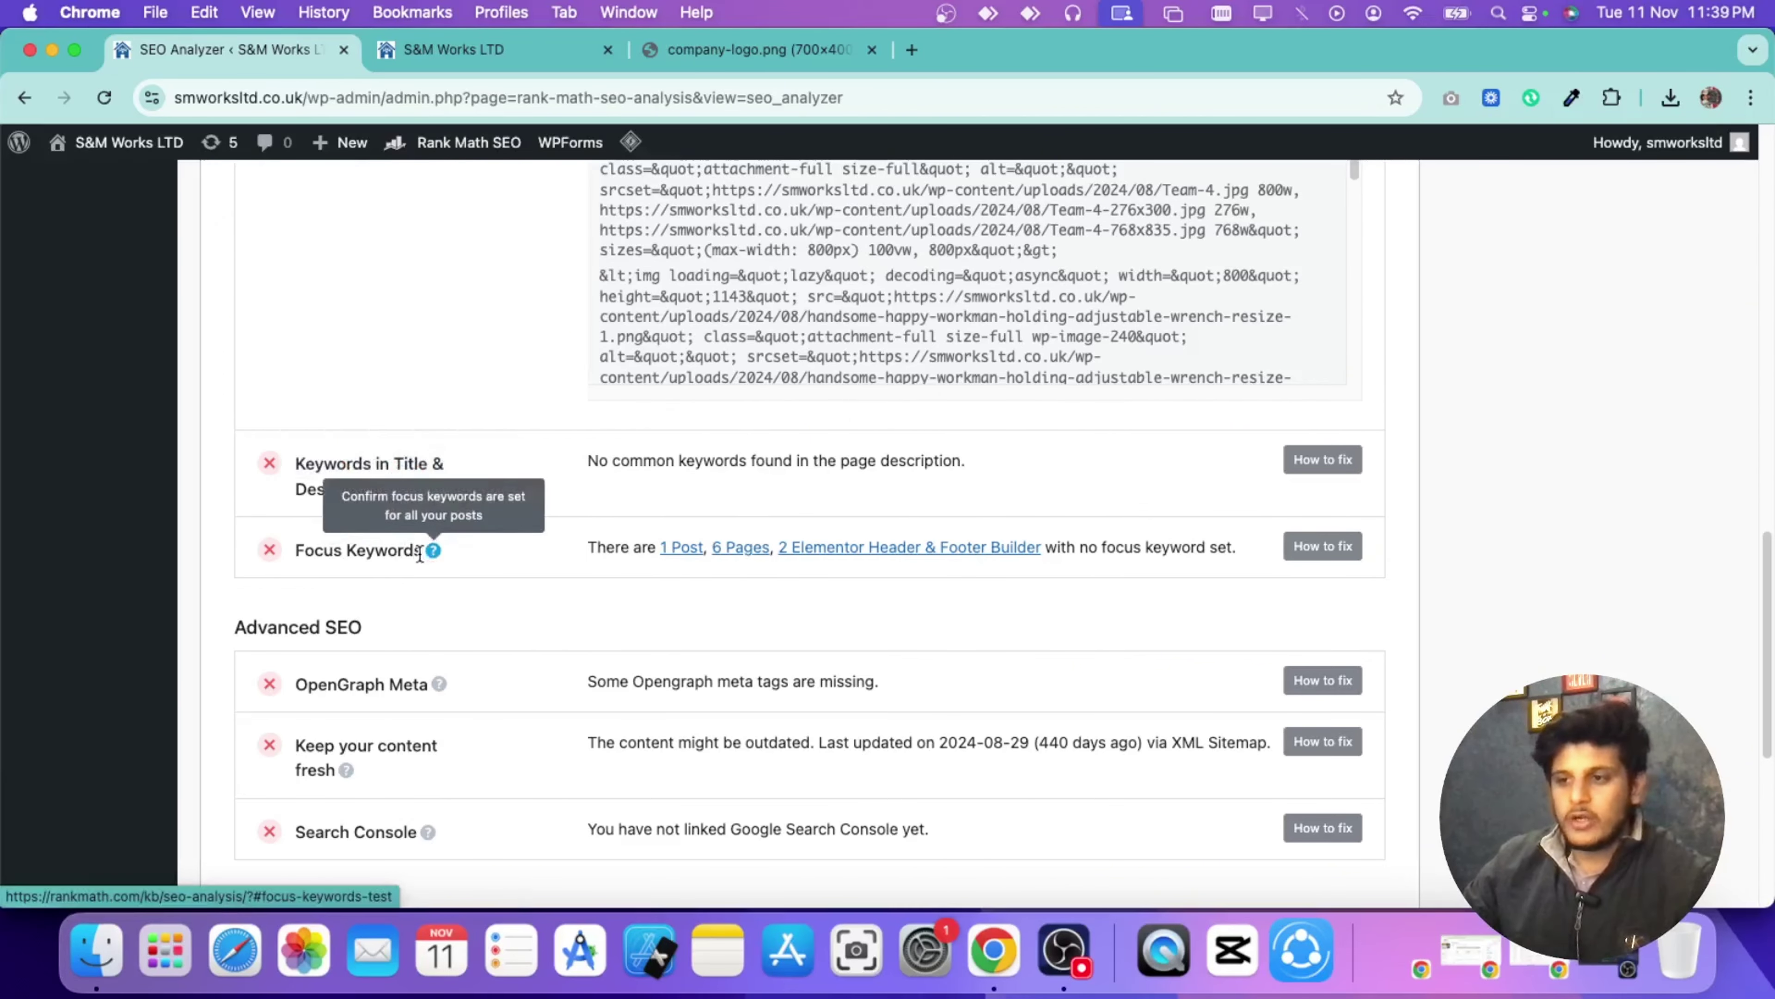
{"action": "left_click_drag", "start_coordinate": [421, 552], "coordinate": [294, 551]}
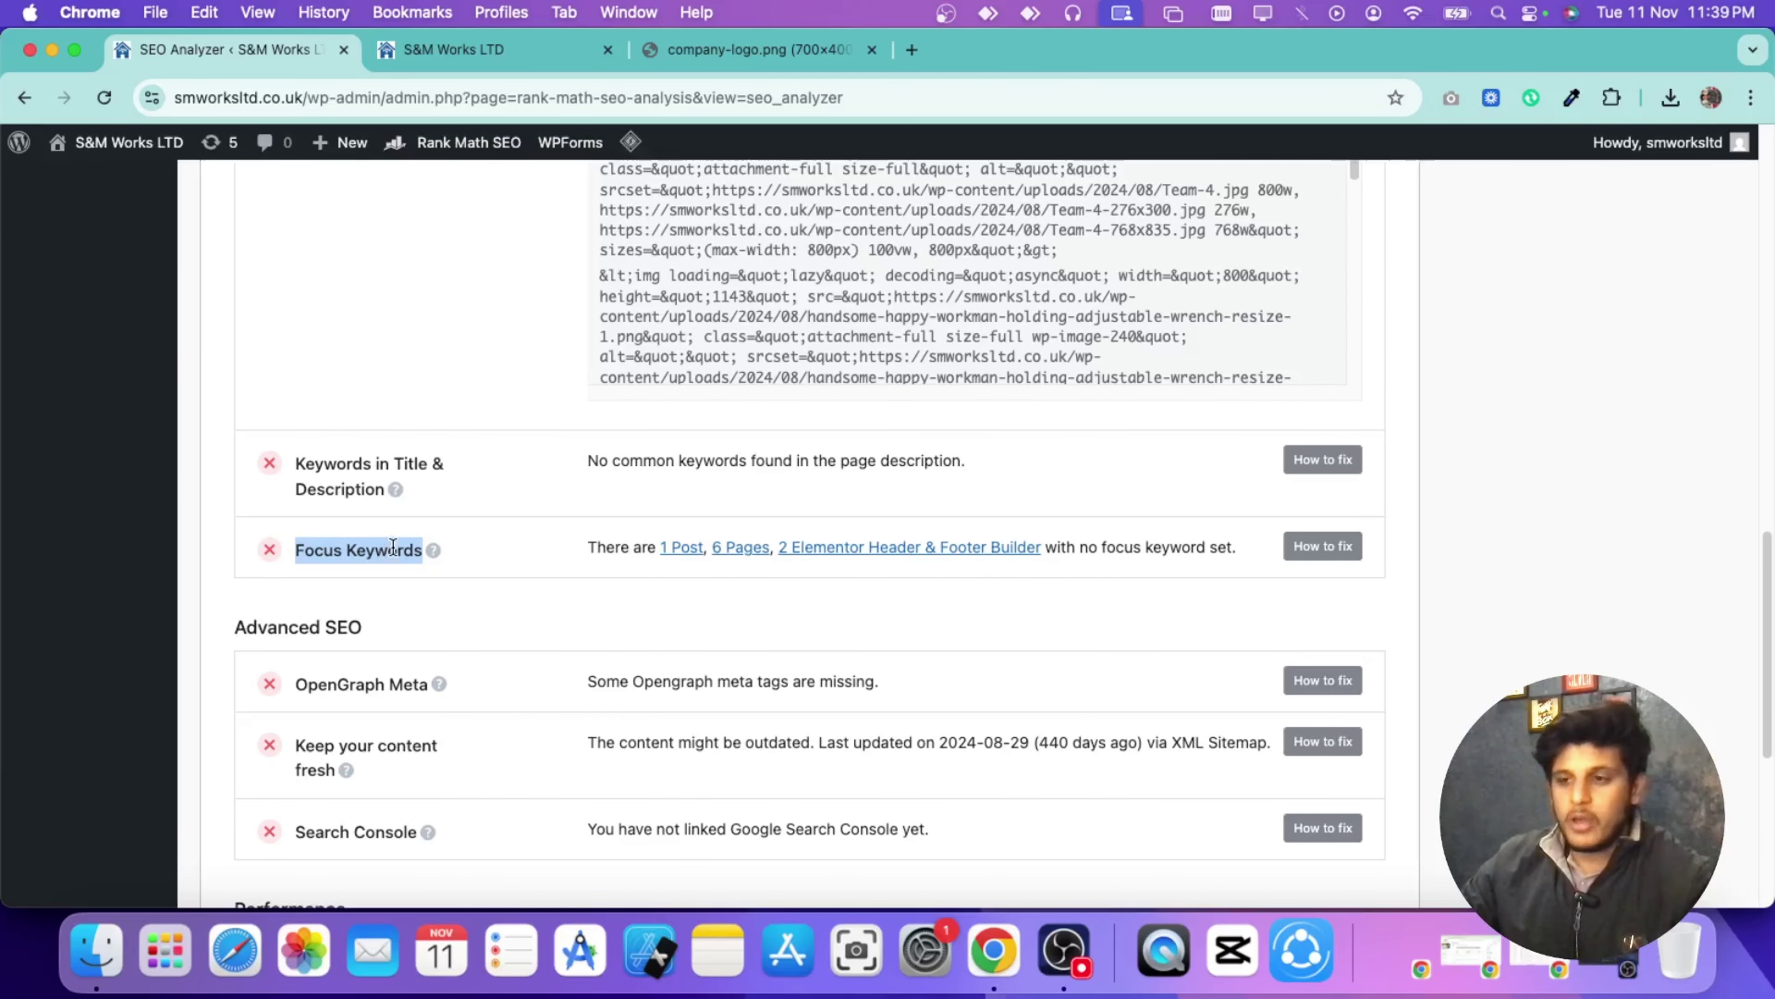
{"action": "scroll", "coordinate": [392, 550], "scroll_direction": "down", "scroll_amount": 3}
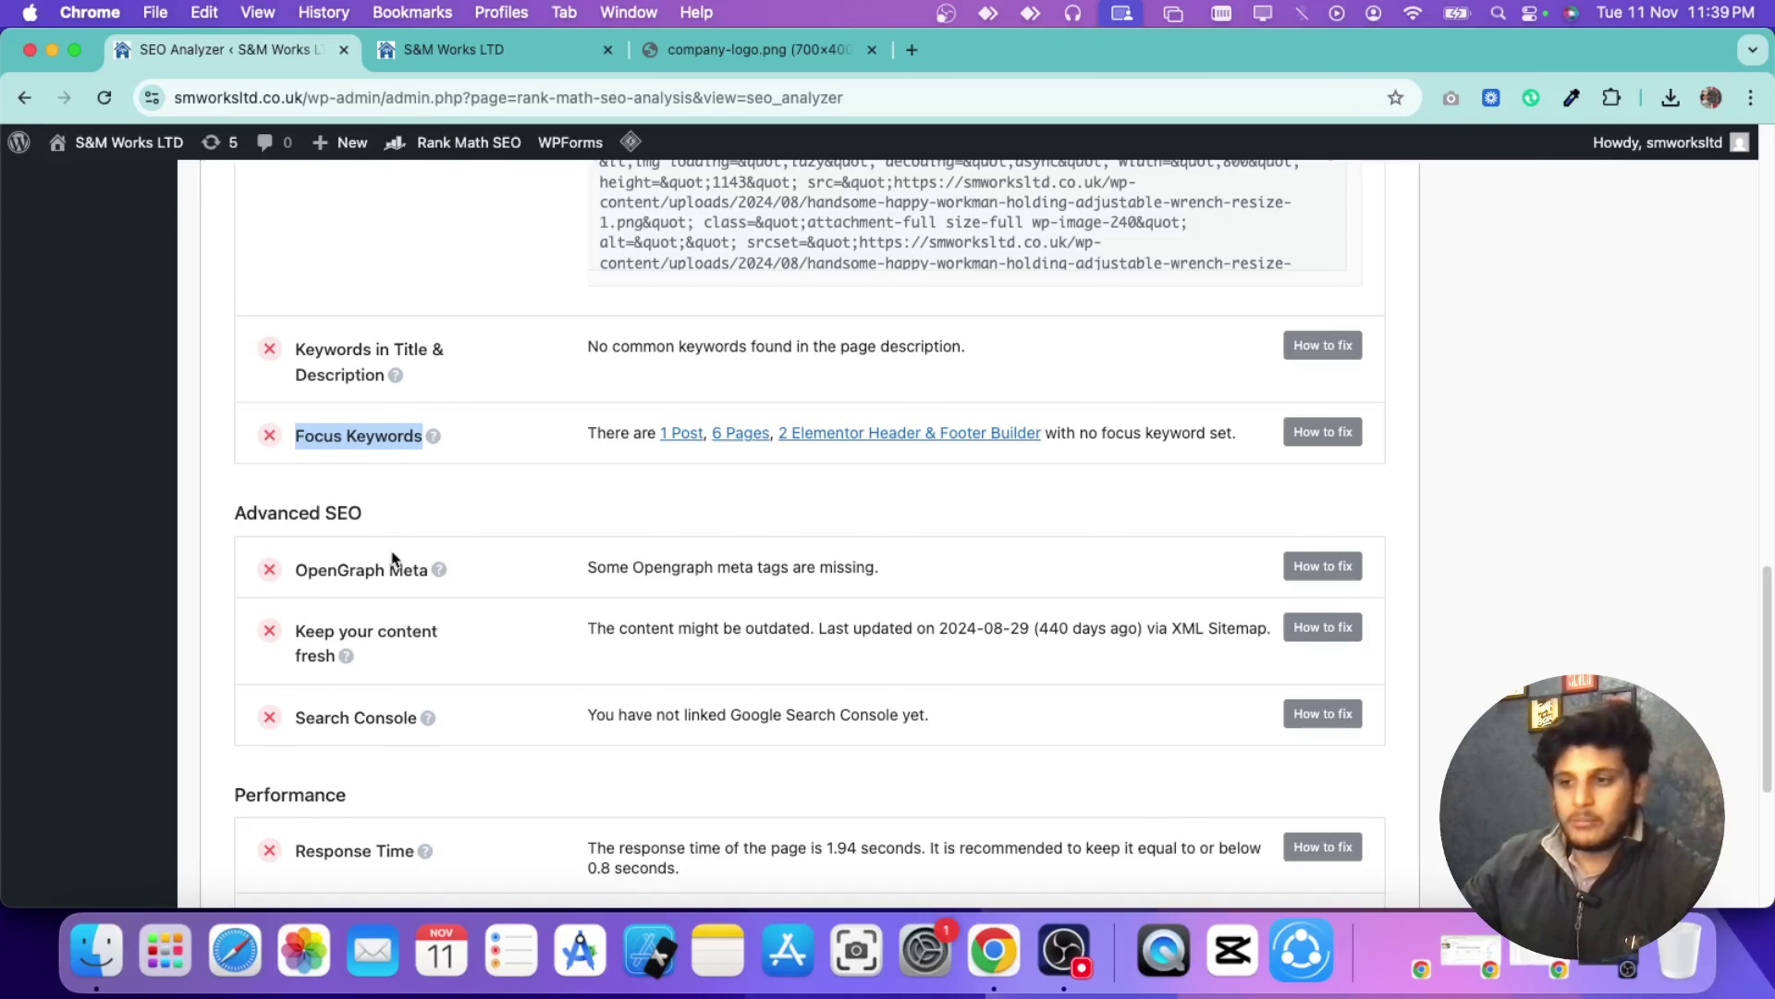
{"action": "scroll", "coordinate": [391, 549], "scroll_direction": "down", "scroll_amount": 1}
{"action": "scroll", "coordinate": [392, 550], "scroll_direction": "down", "scroll_amount": 3}
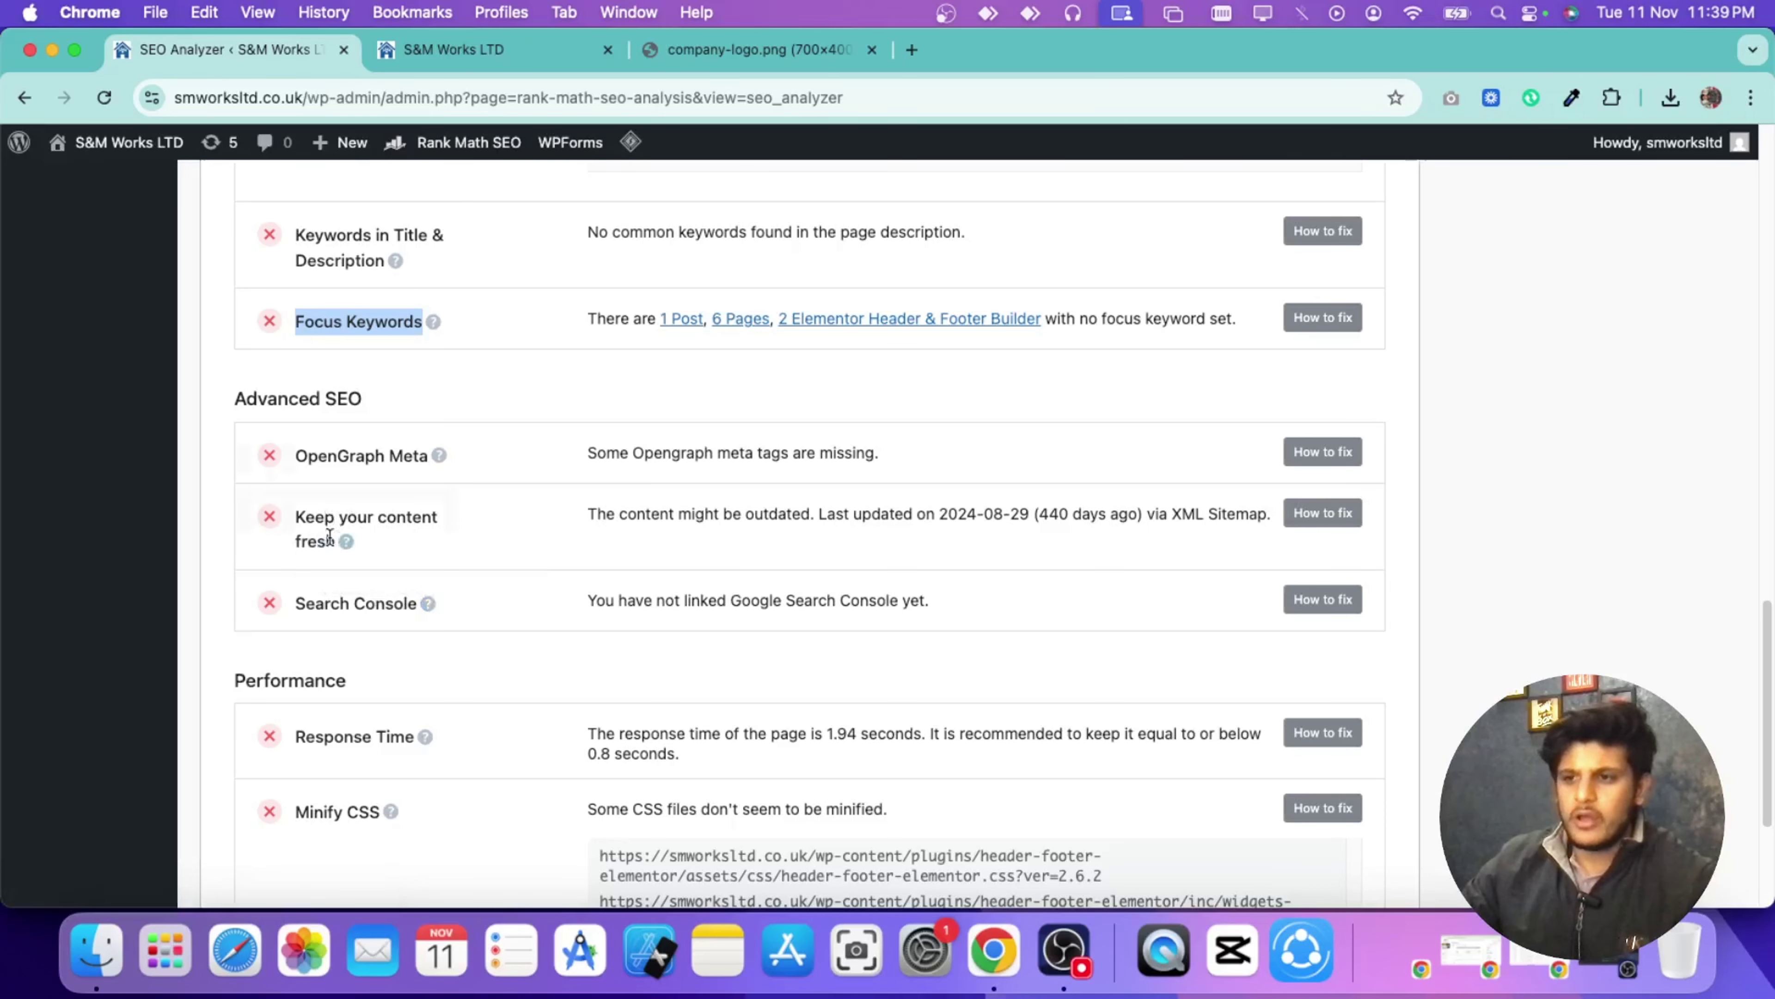
{"action": "scroll", "coordinate": [427, 468], "scroll_direction": "down", "scroll_amount": 3}
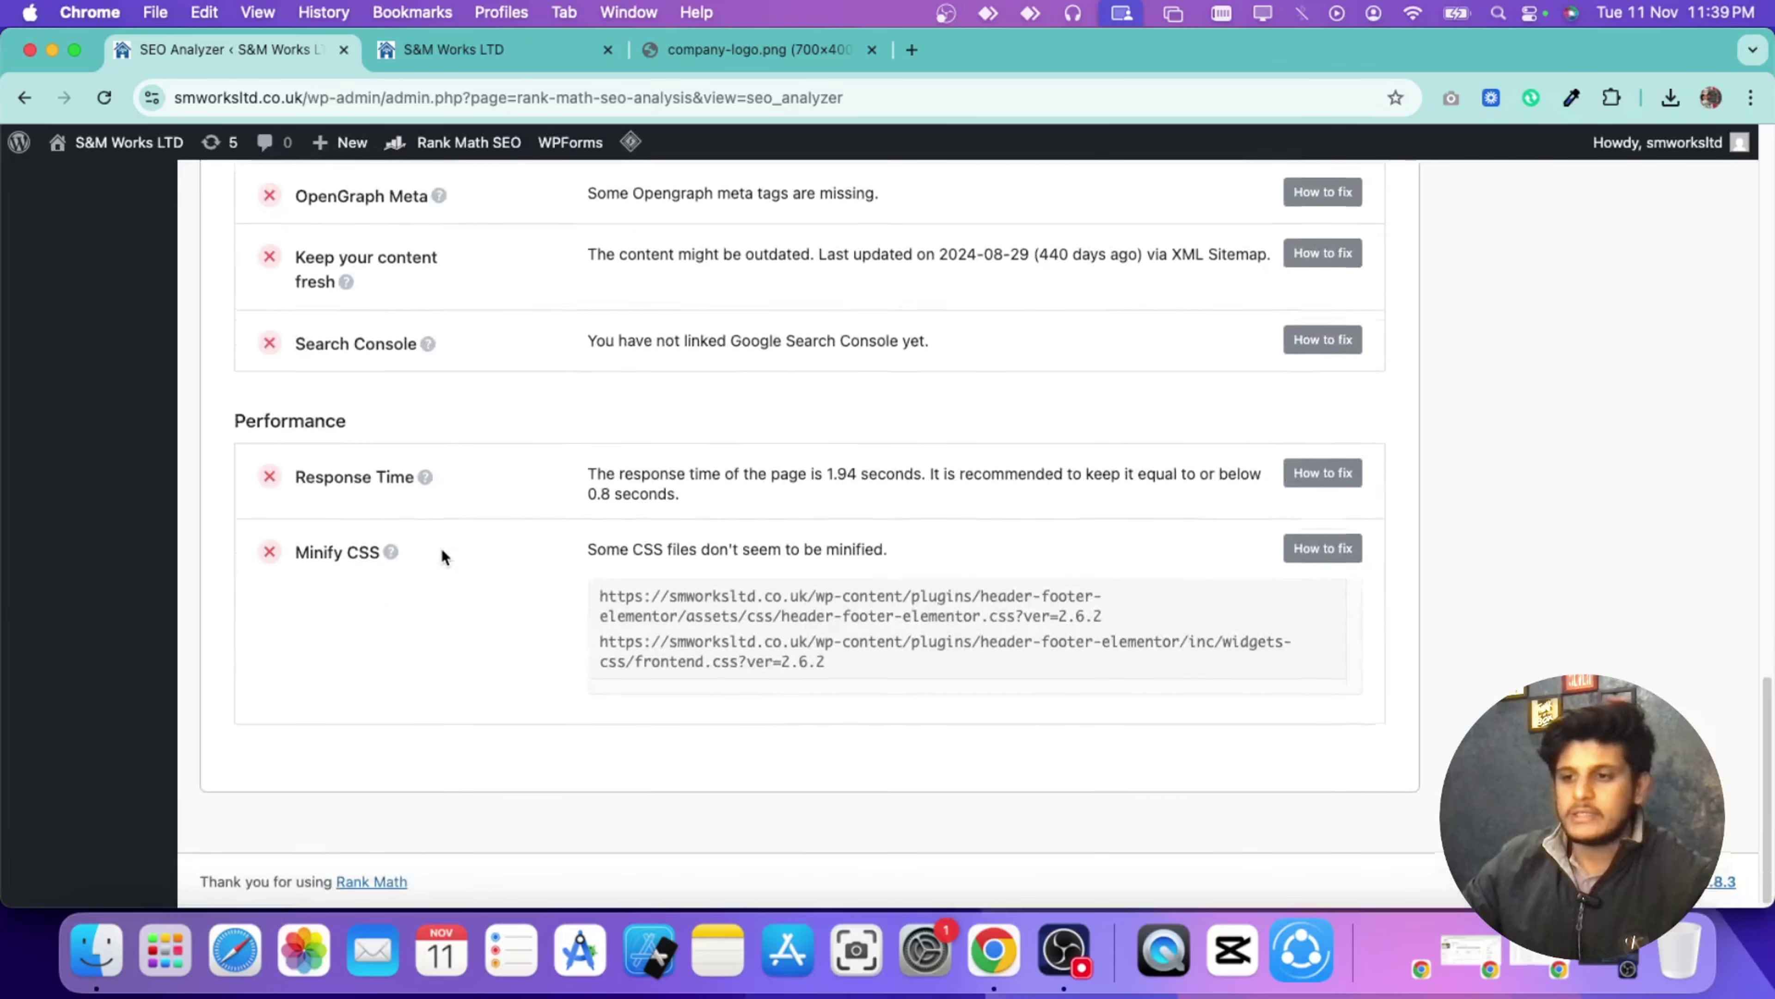
{"action": "scroll", "coordinate": [441, 536], "scroll_direction": "up", "scroll_amount": 15}
{"action": "scroll", "coordinate": [441, 532], "scroll_direction": "up", "scroll_amount": 10}
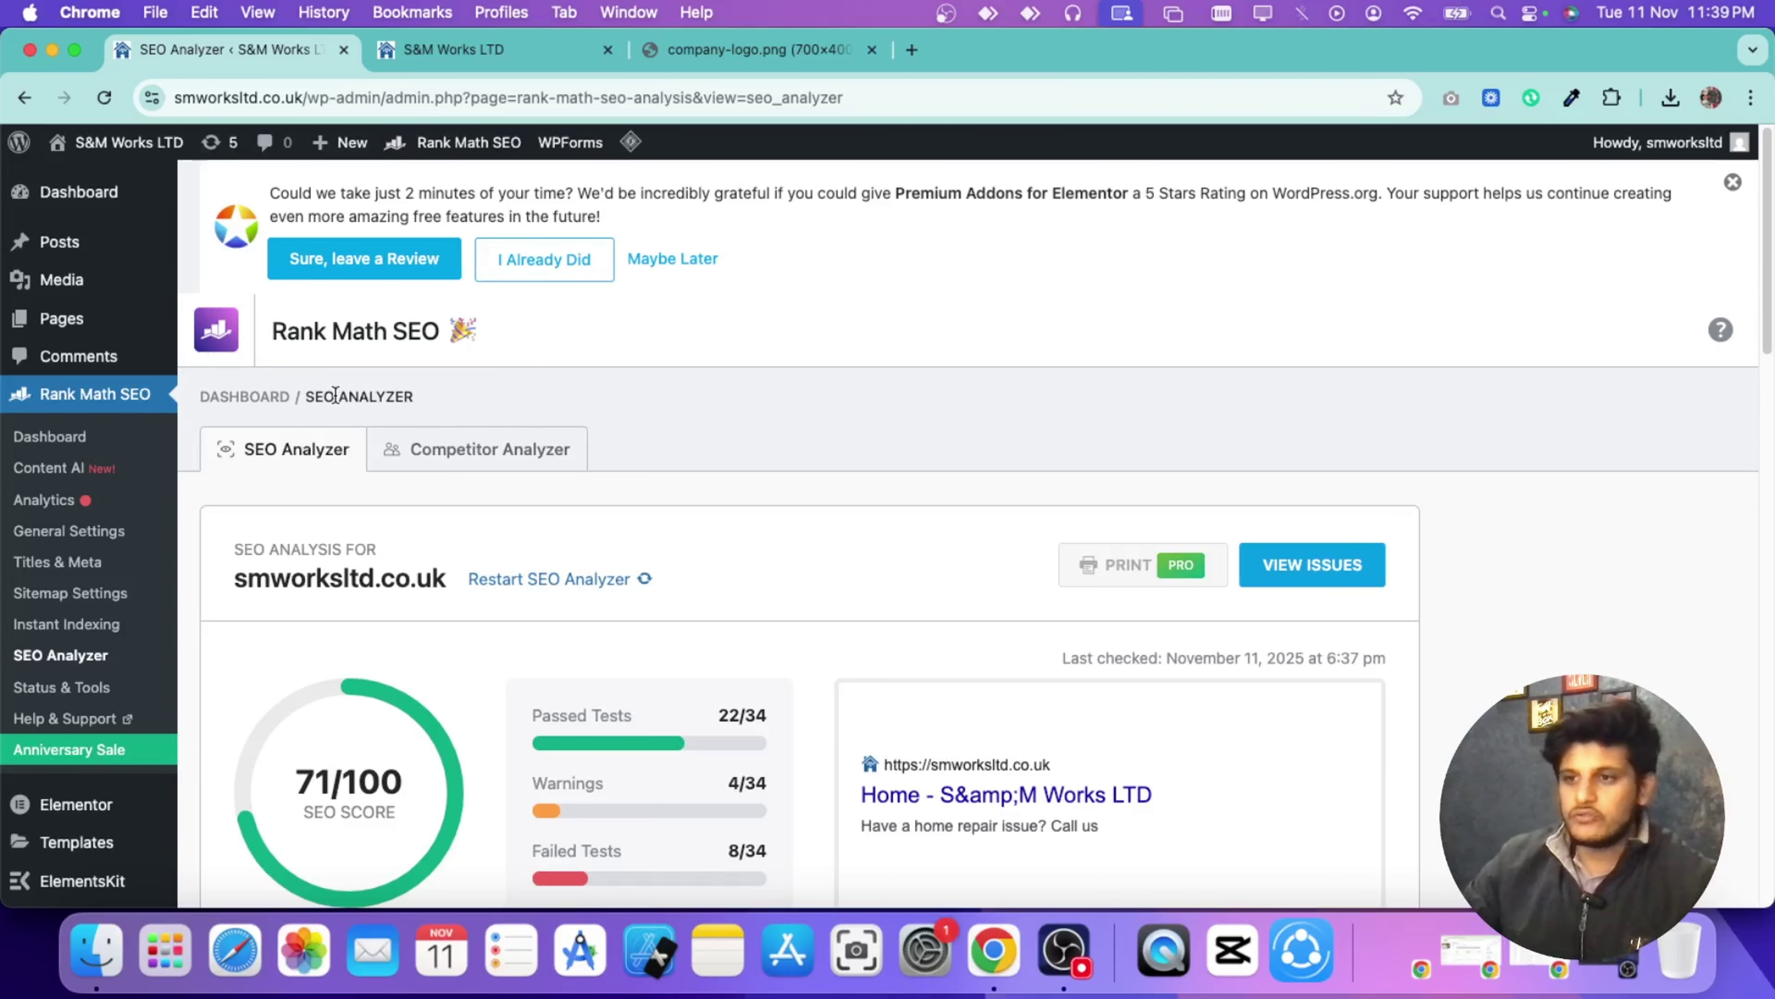
Step: Open the site's Home page for editing from the page list in a new browser tab
{"action": "mouse_move", "coordinate": [98, 322]}
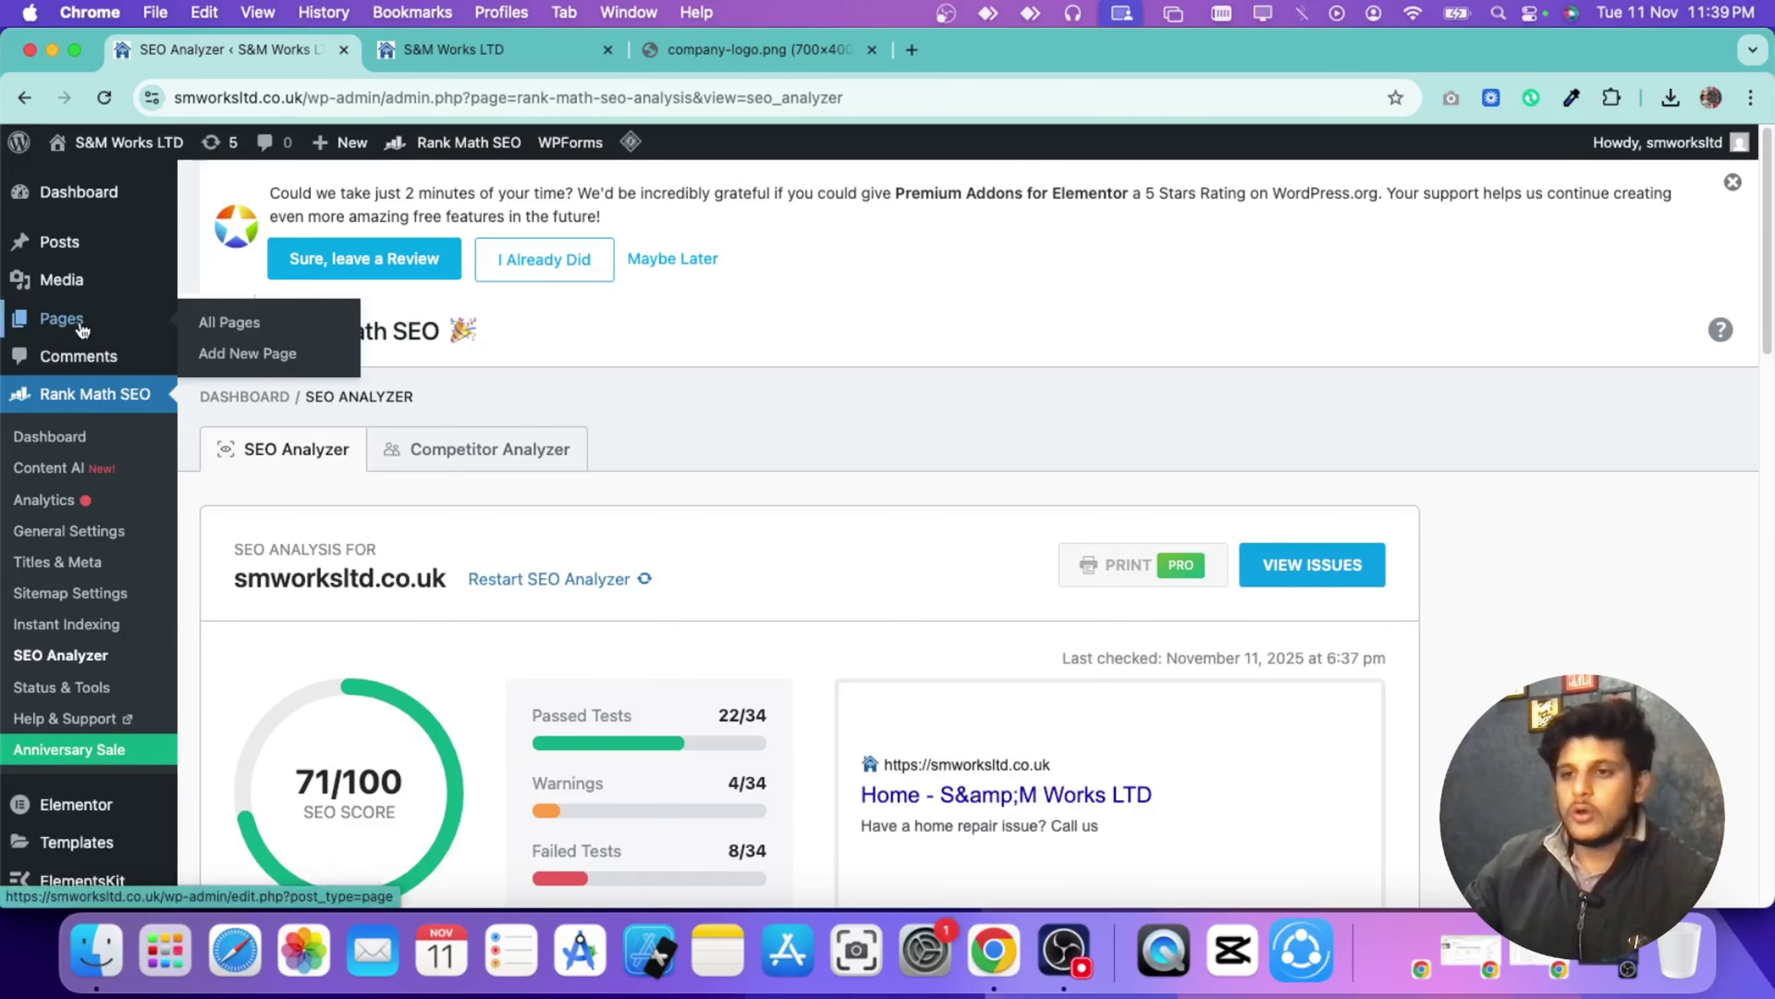
{"action": "left_click", "coordinate": [69, 325]}
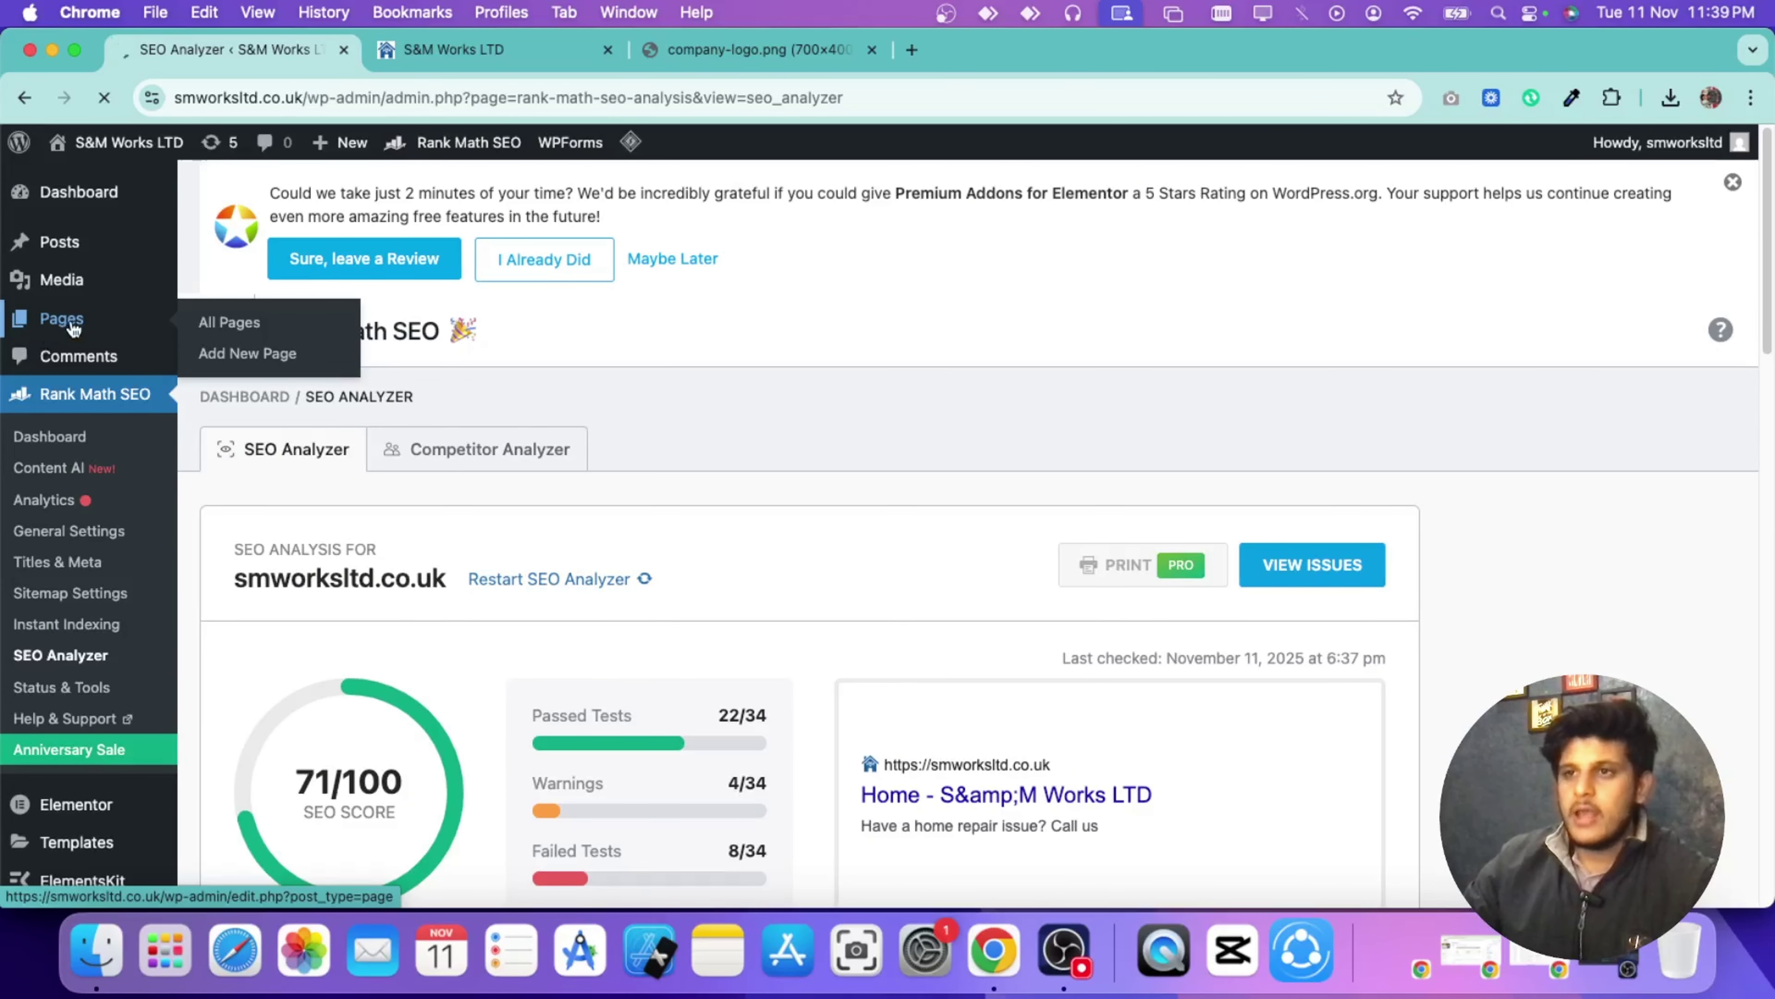
{"action": "scroll", "coordinate": [483, 346], "scroll_direction": "down", "scroll_amount": 10}
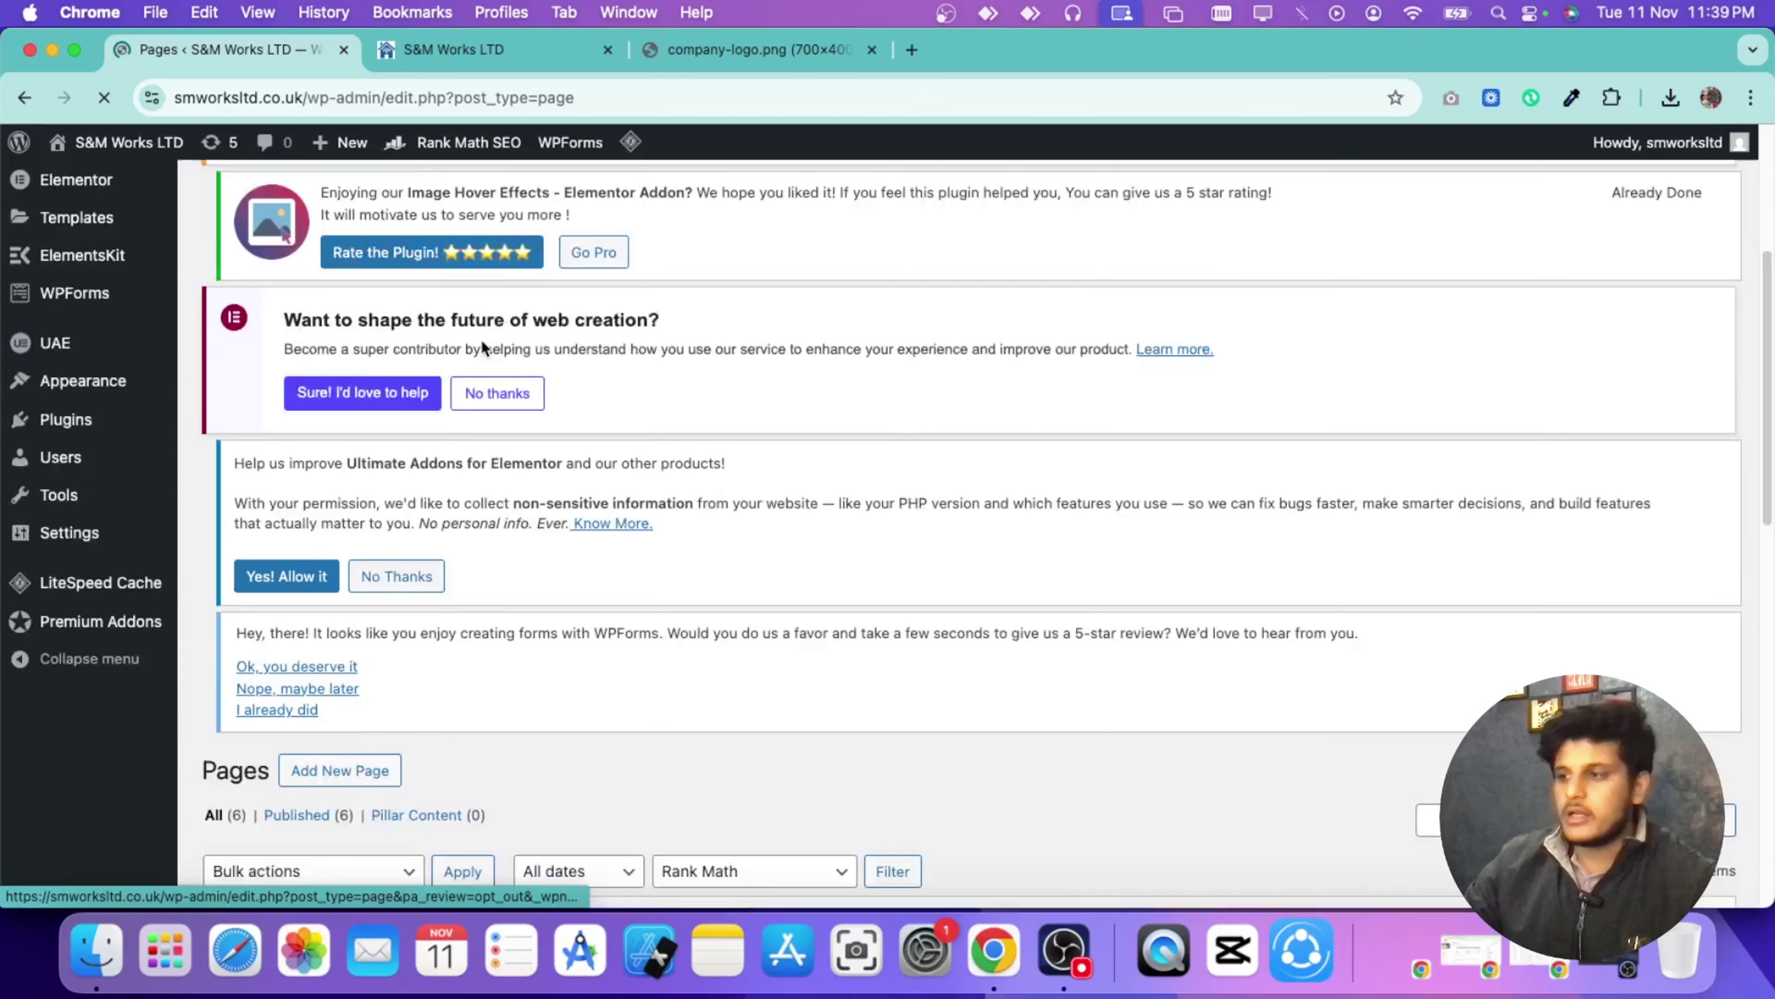
{"action": "scroll", "coordinate": [536, 472], "scroll_direction": "down", "scroll_amount": 5}
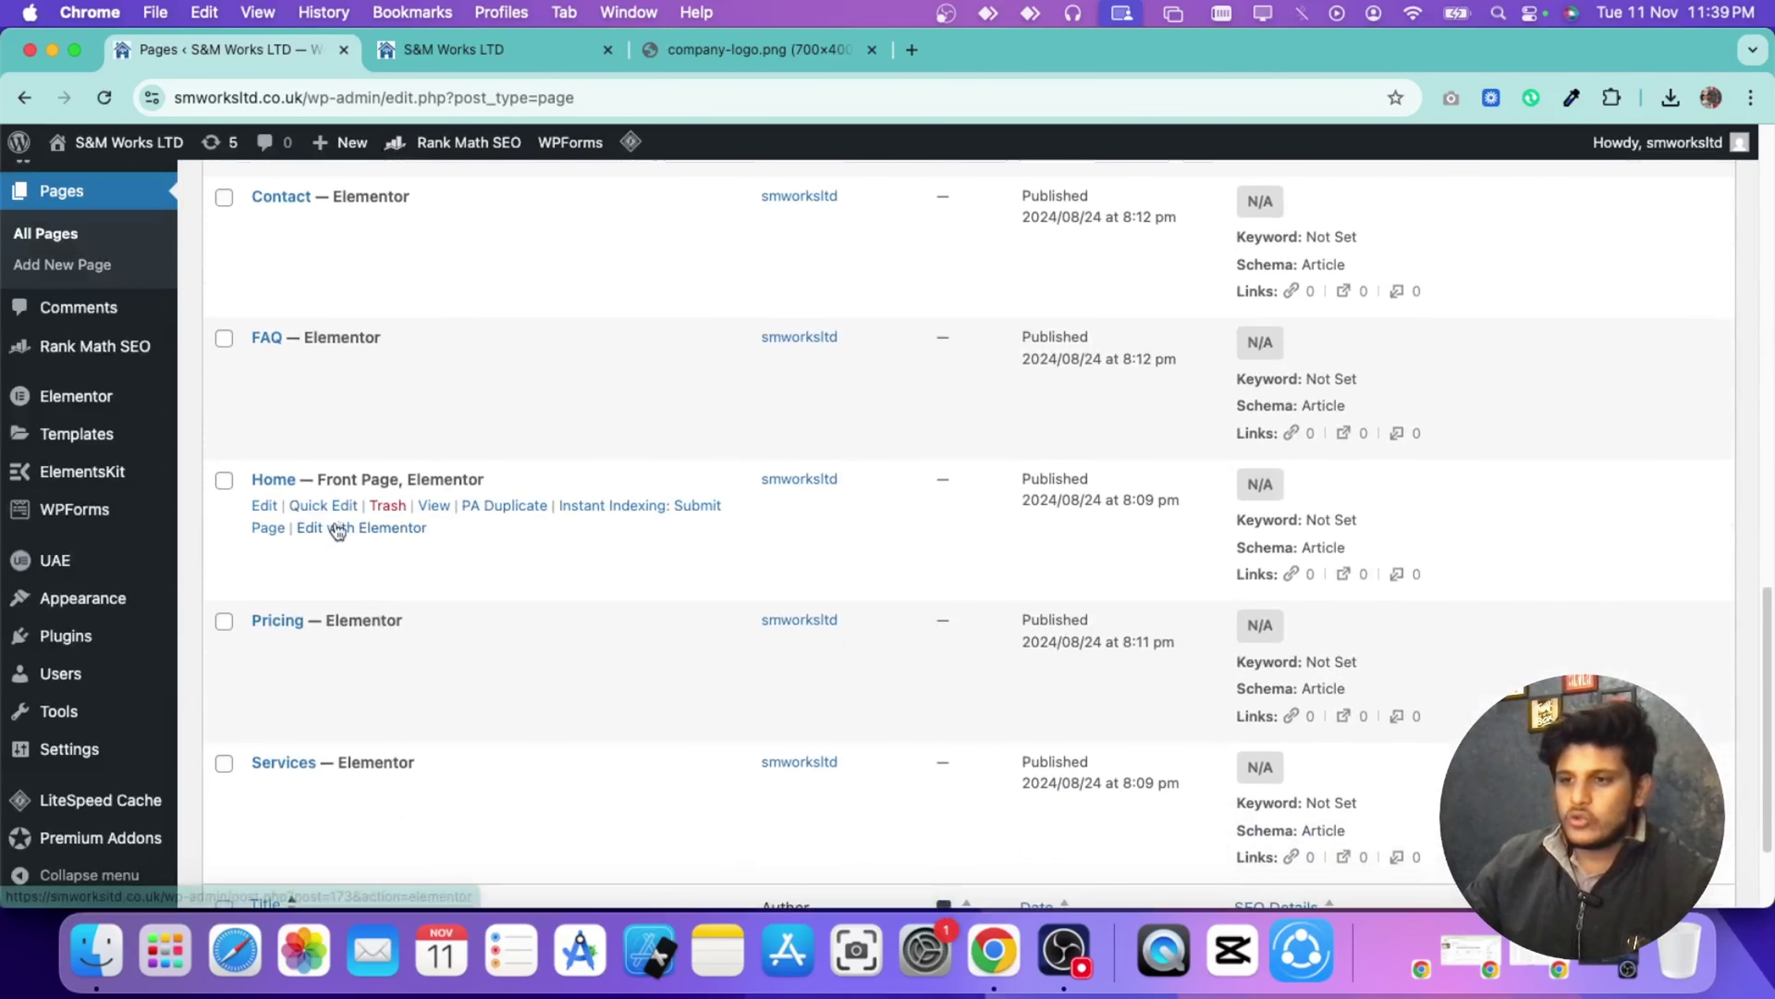
{"action": "right_click", "coordinate": [268, 506]}
{"action": "left_click", "coordinate": [330, 454]}
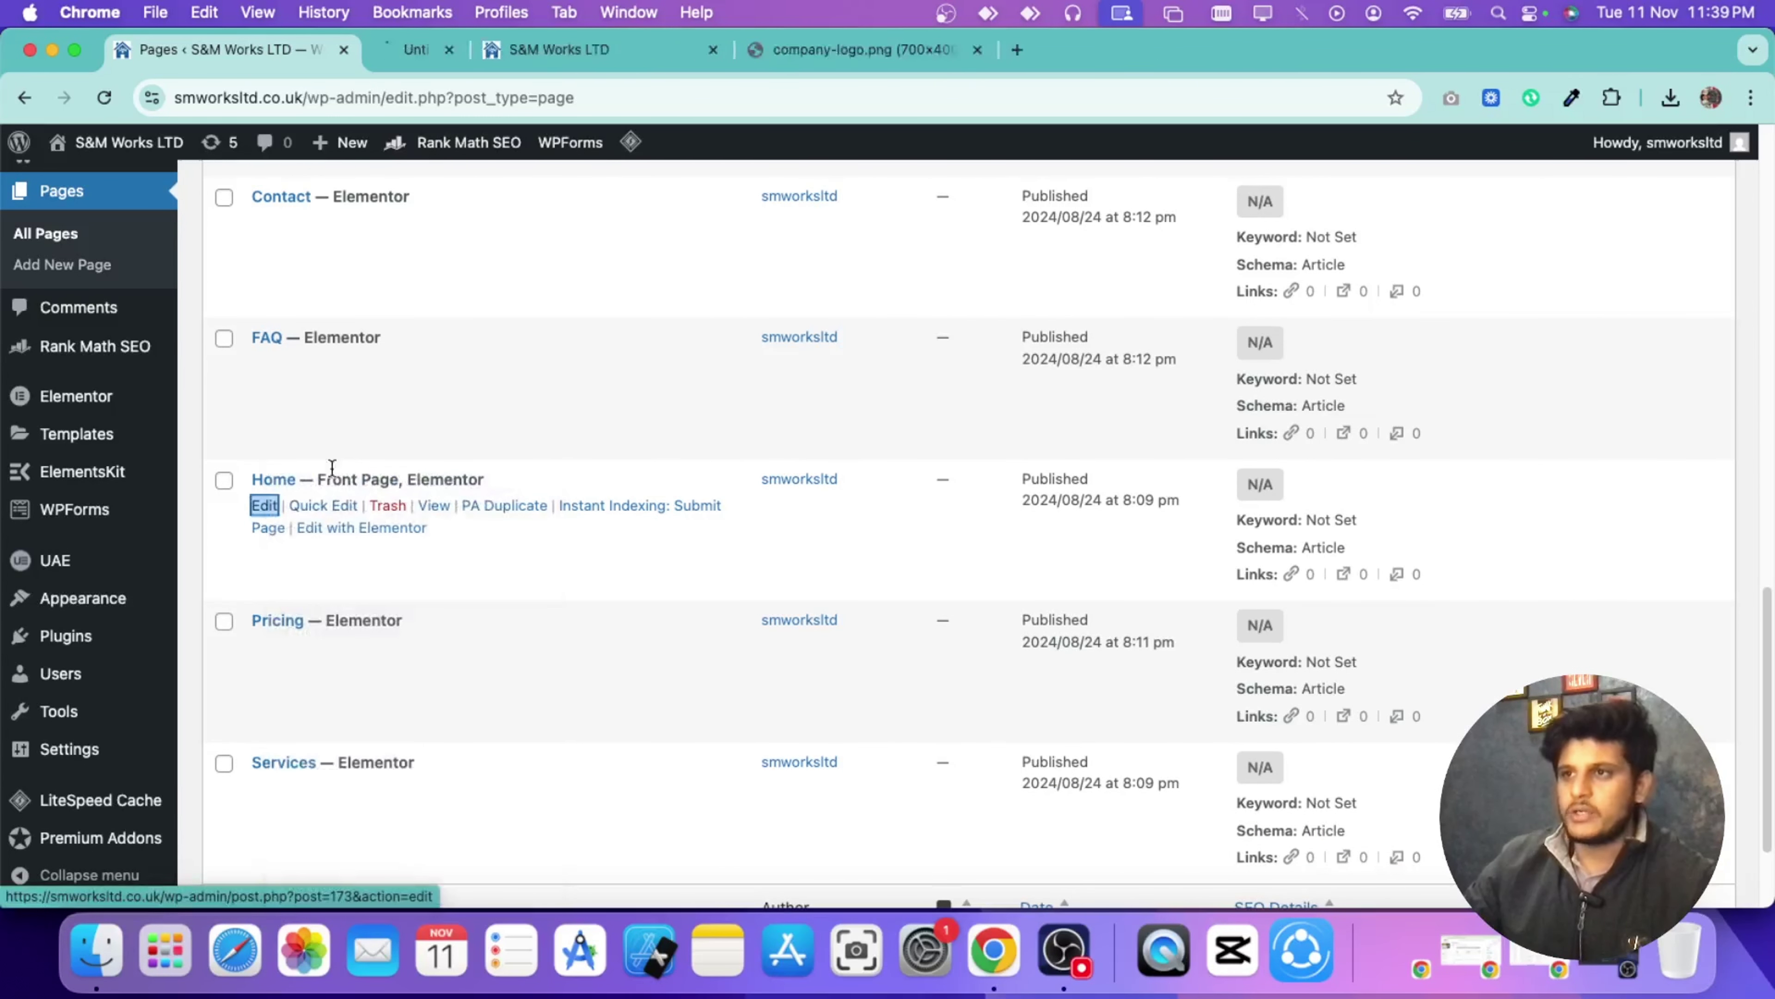
{"action": "left_click", "coordinate": [440, 56]}
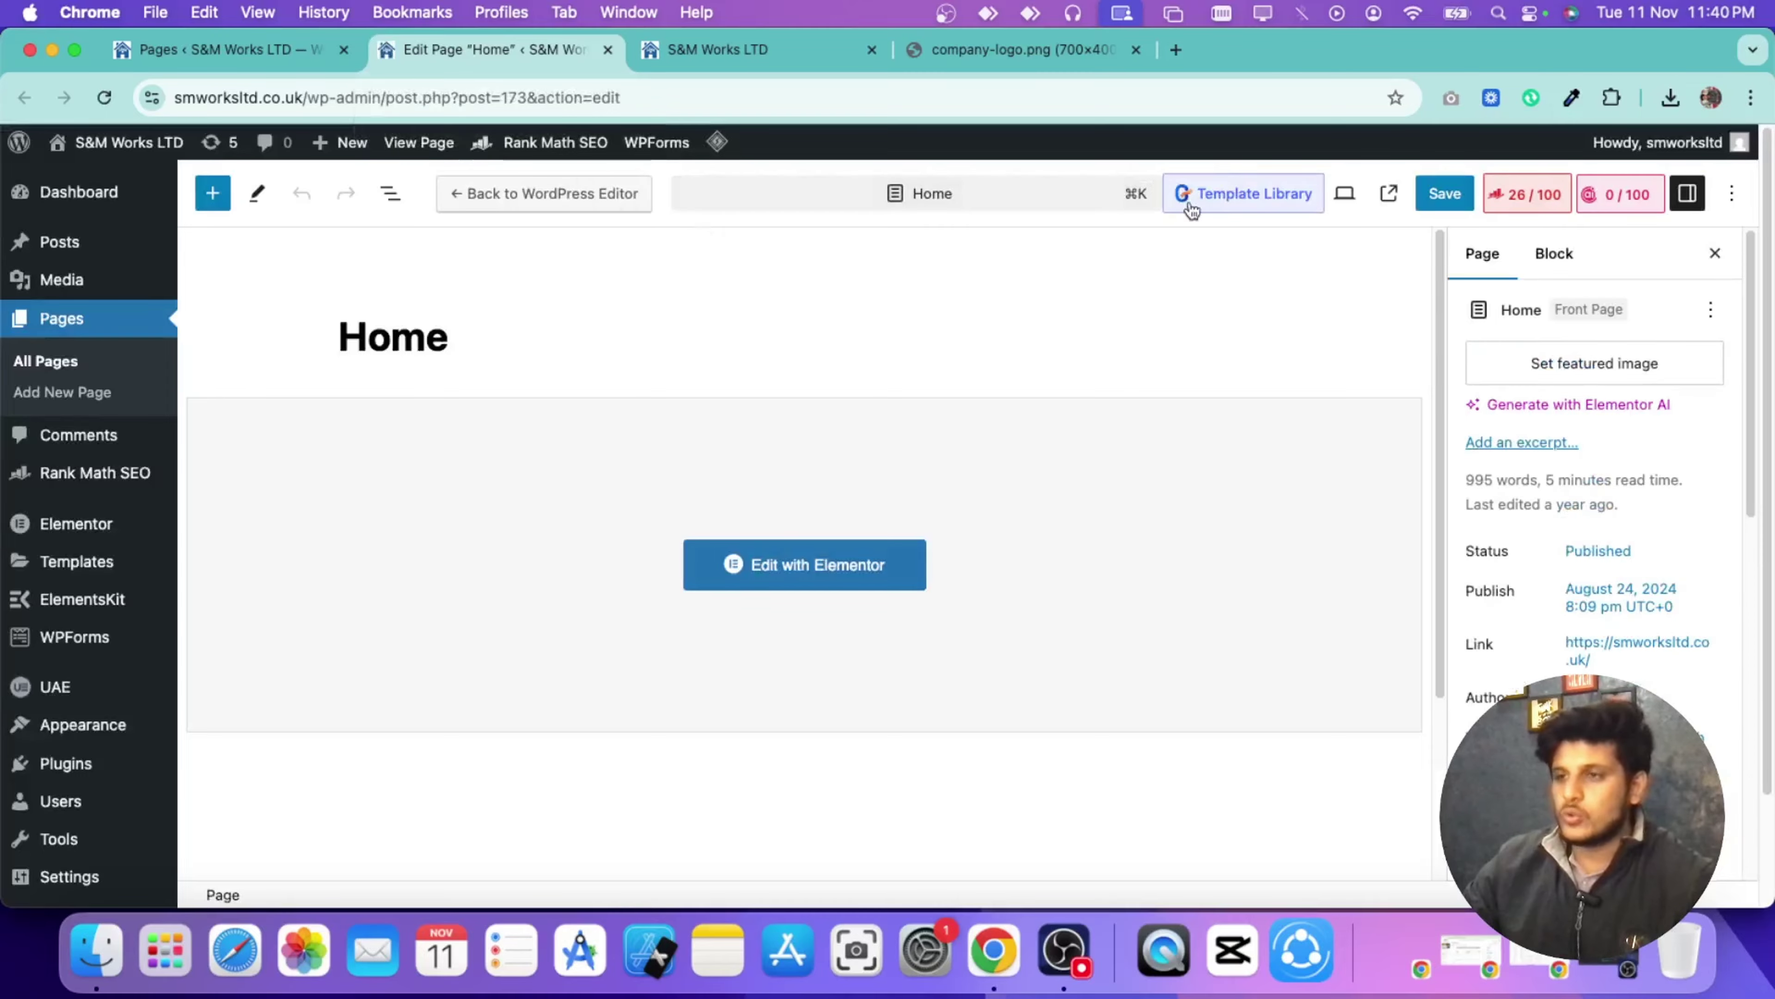
Step: Show the Home page's Rank Math settings and examine the title, permalink and description in its snippet editor
{"action": "left_click", "coordinate": [1529, 205]}
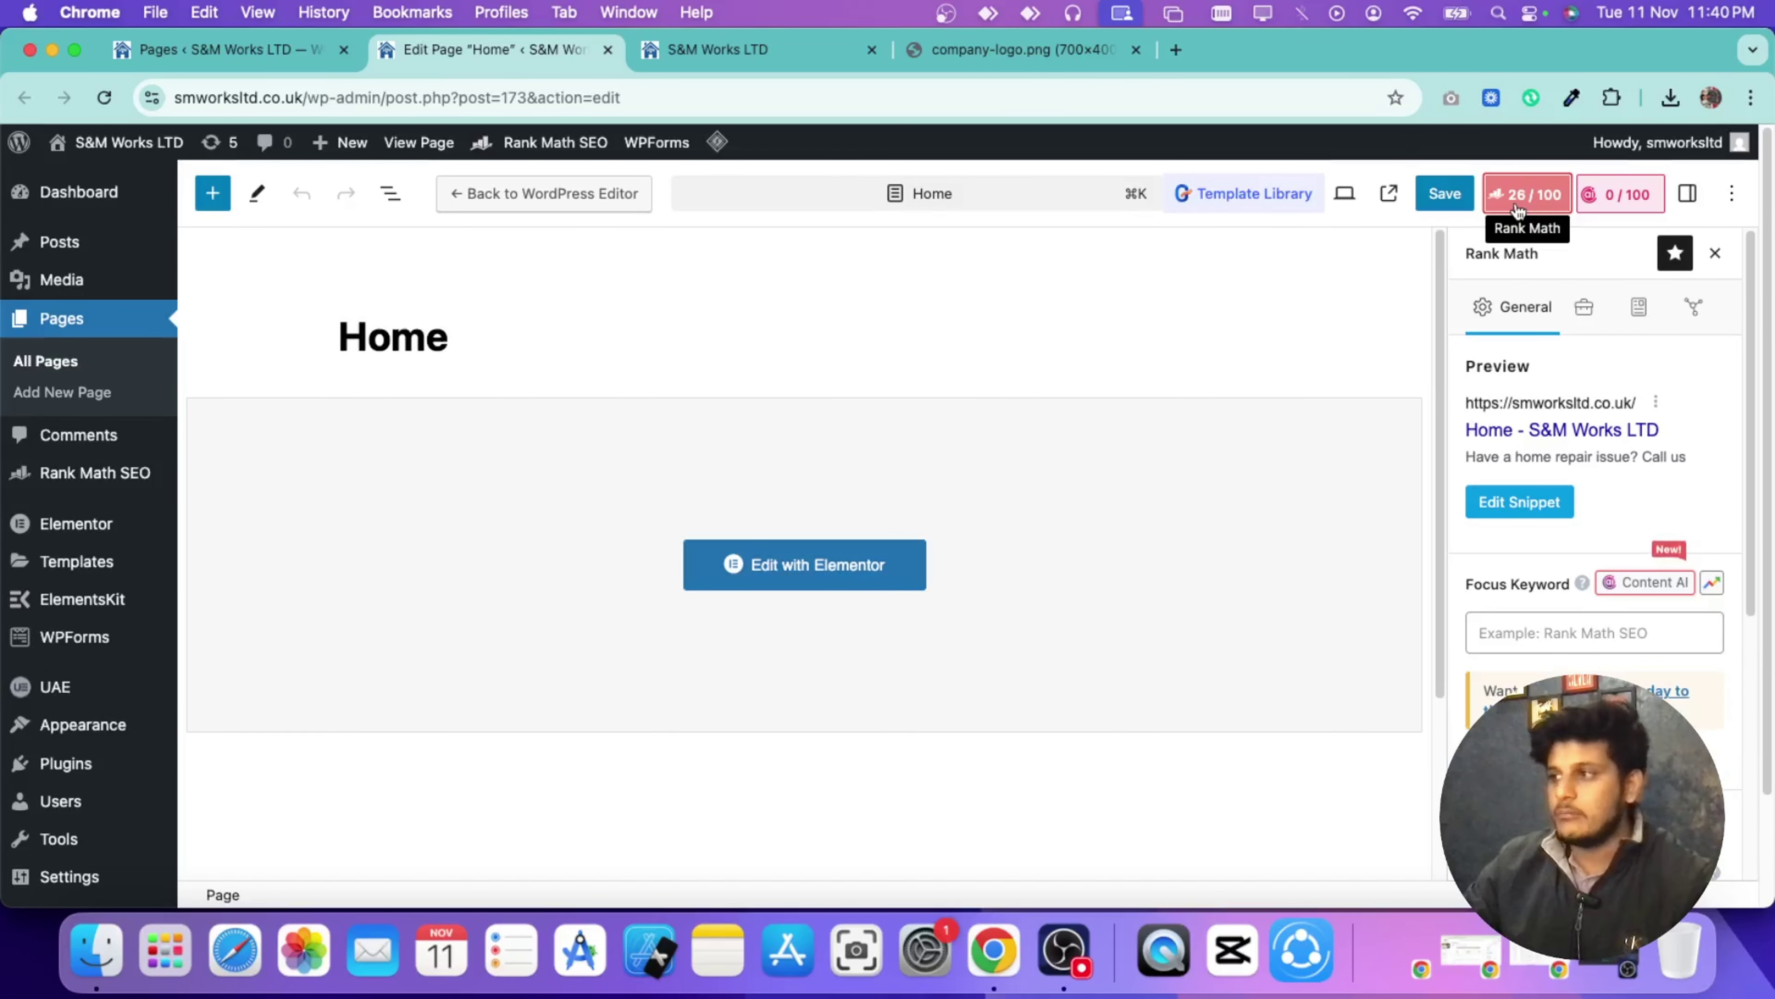
{"action": "left_click", "coordinate": [1537, 515]}
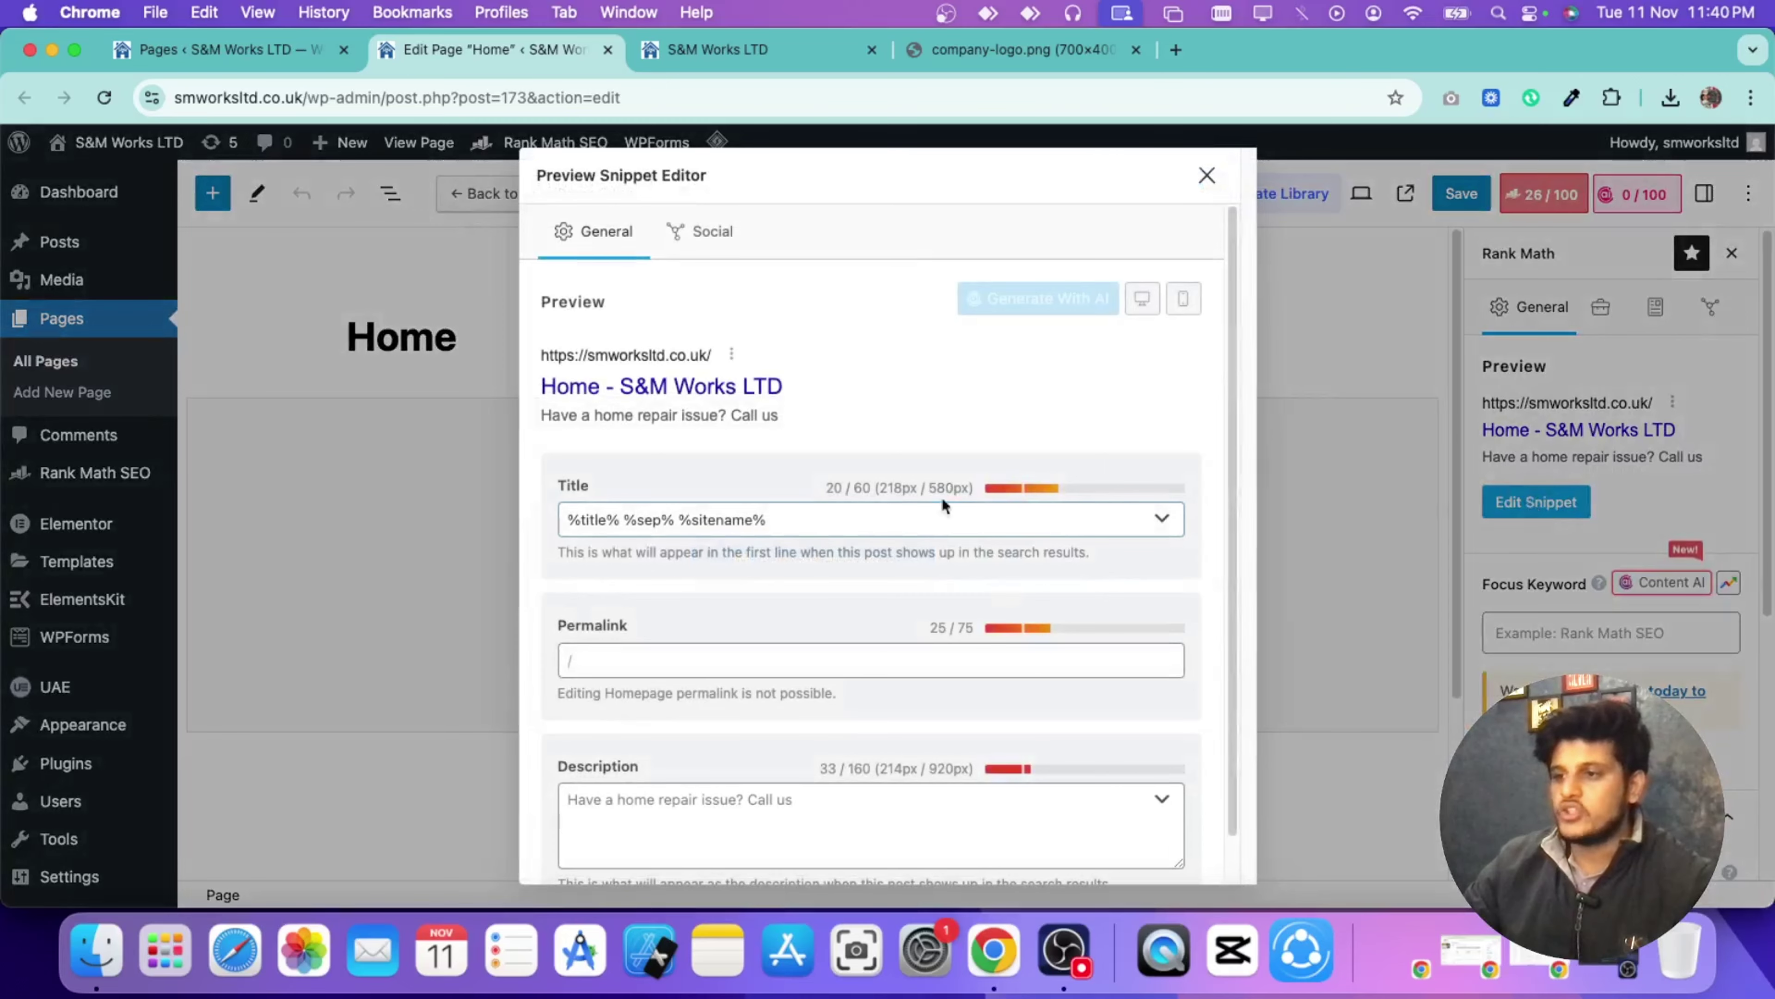
{"action": "triple_click", "coordinate": [864, 519]}
{"action": "scroll", "coordinate": [869, 442], "scroll_direction": "down", "scroll_amount": 1}
{"action": "left_click", "coordinate": [1316, 313]}
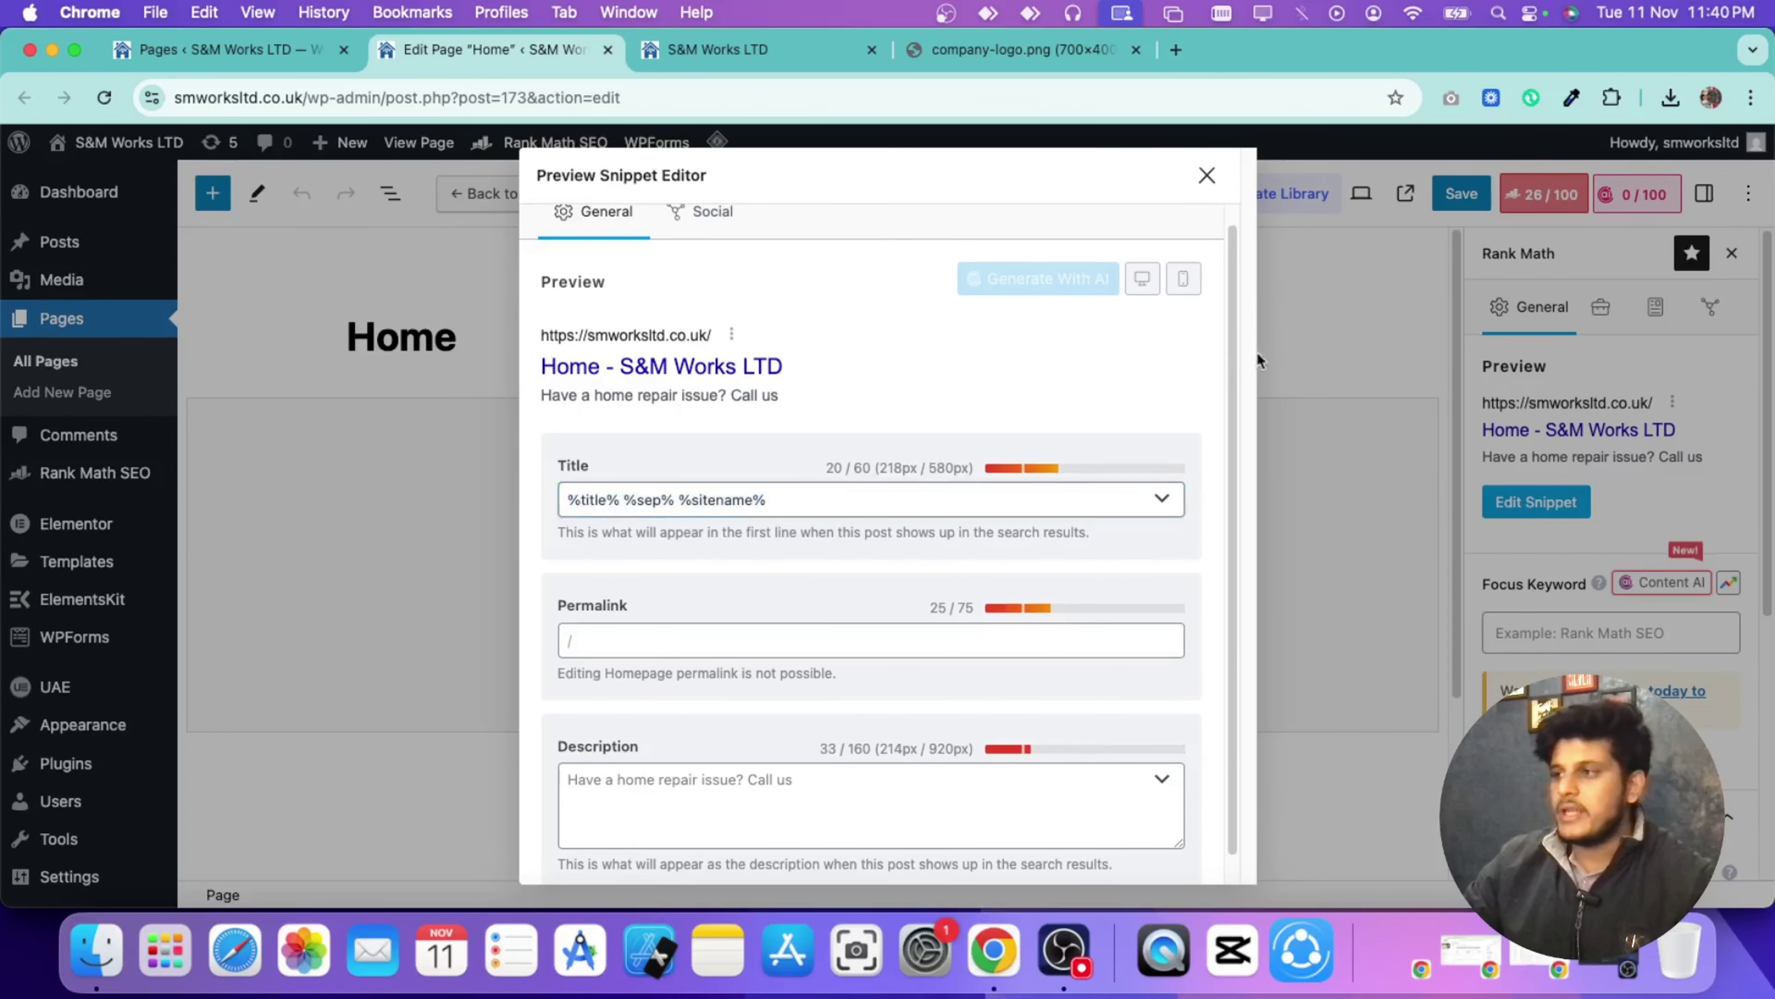
{"action": "left_click", "coordinate": [1207, 176]}
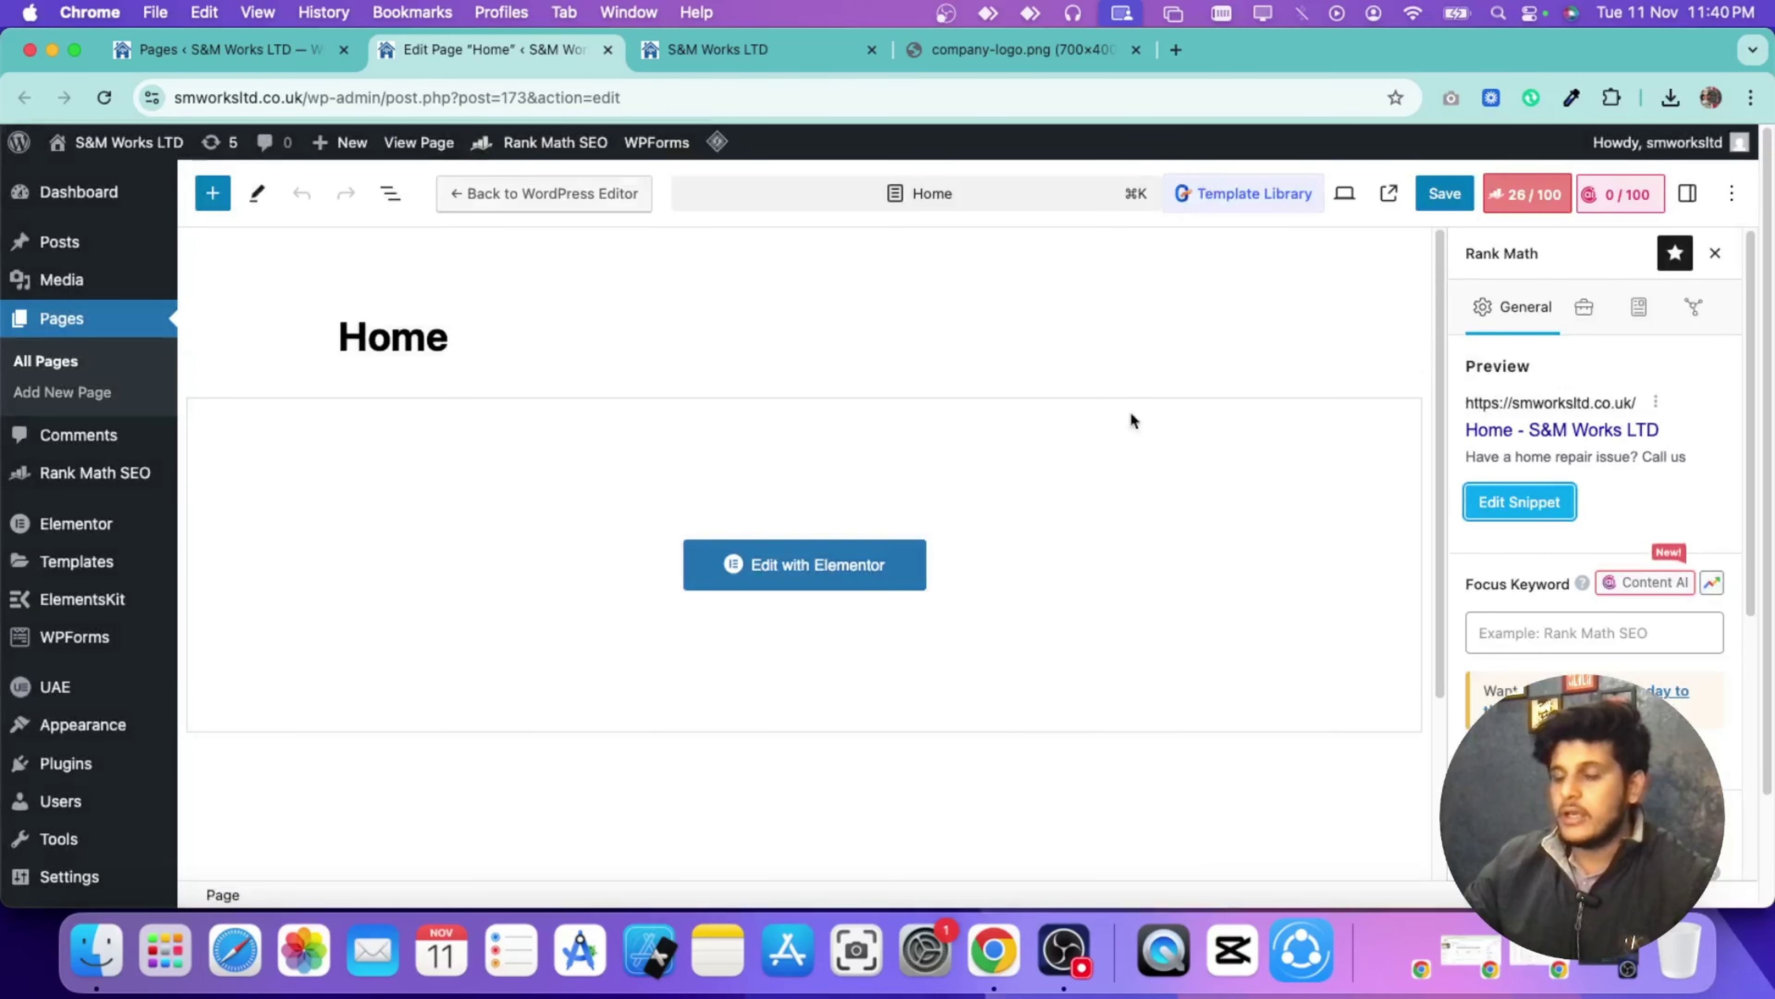
Step: Look through the site's live homepage for wording that suggests a suitable focus keyword
{"action": "key", "text": "ctrl+Tab"}
{"action": "scroll", "coordinate": [857, 346], "scroll_direction": "up", "scroll_amount": 10}
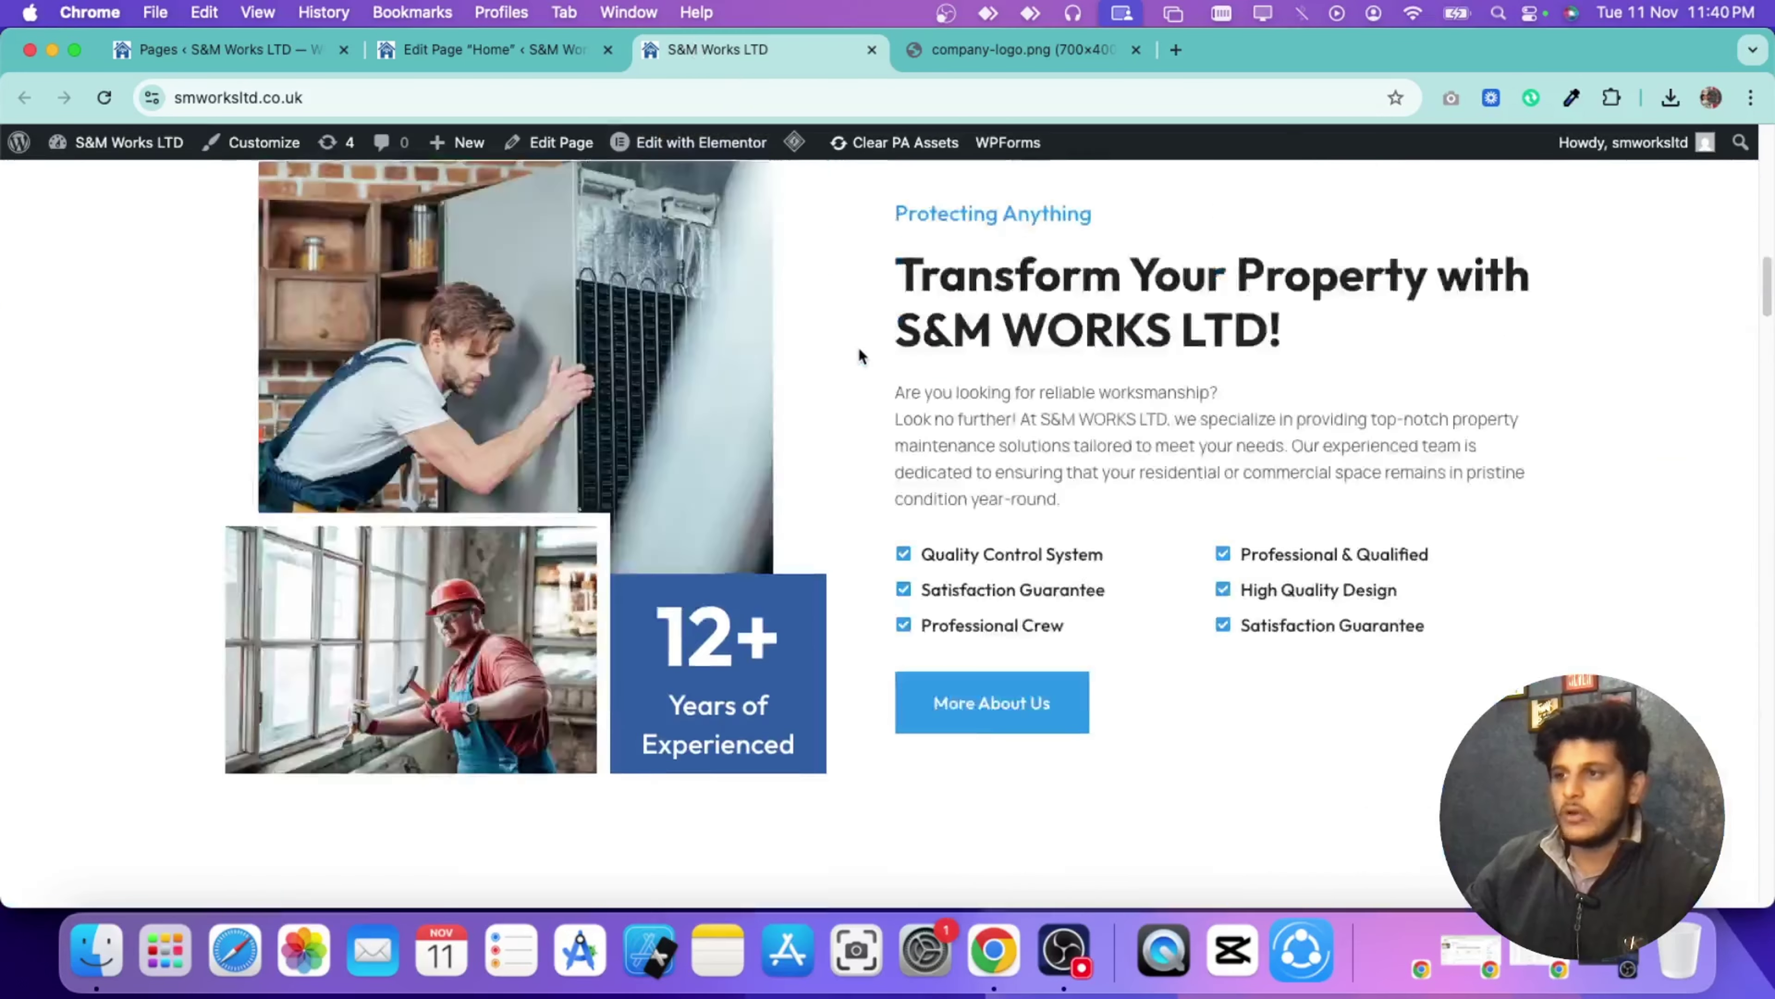
{"action": "scroll", "coordinate": [857, 350], "scroll_direction": "up", "scroll_amount": 3}
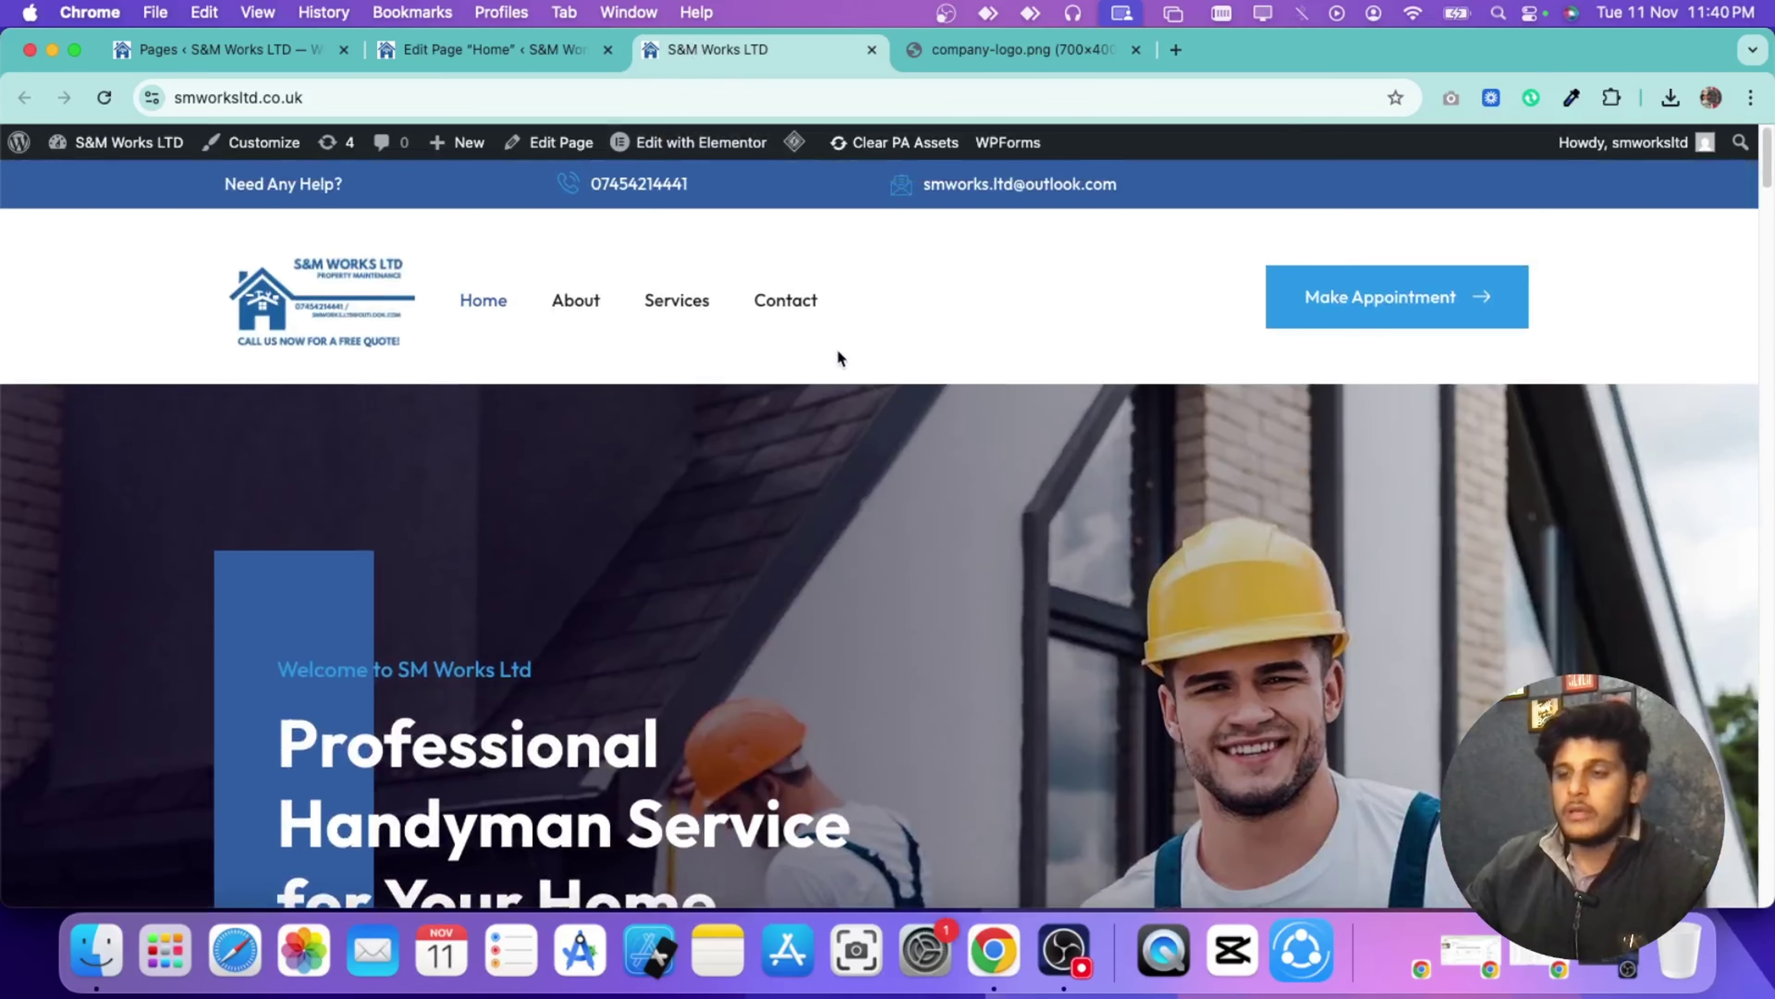
{"action": "scroll", "coordinate": [748, 411], "scroll_direction": "down", "scroll_amount": 2}
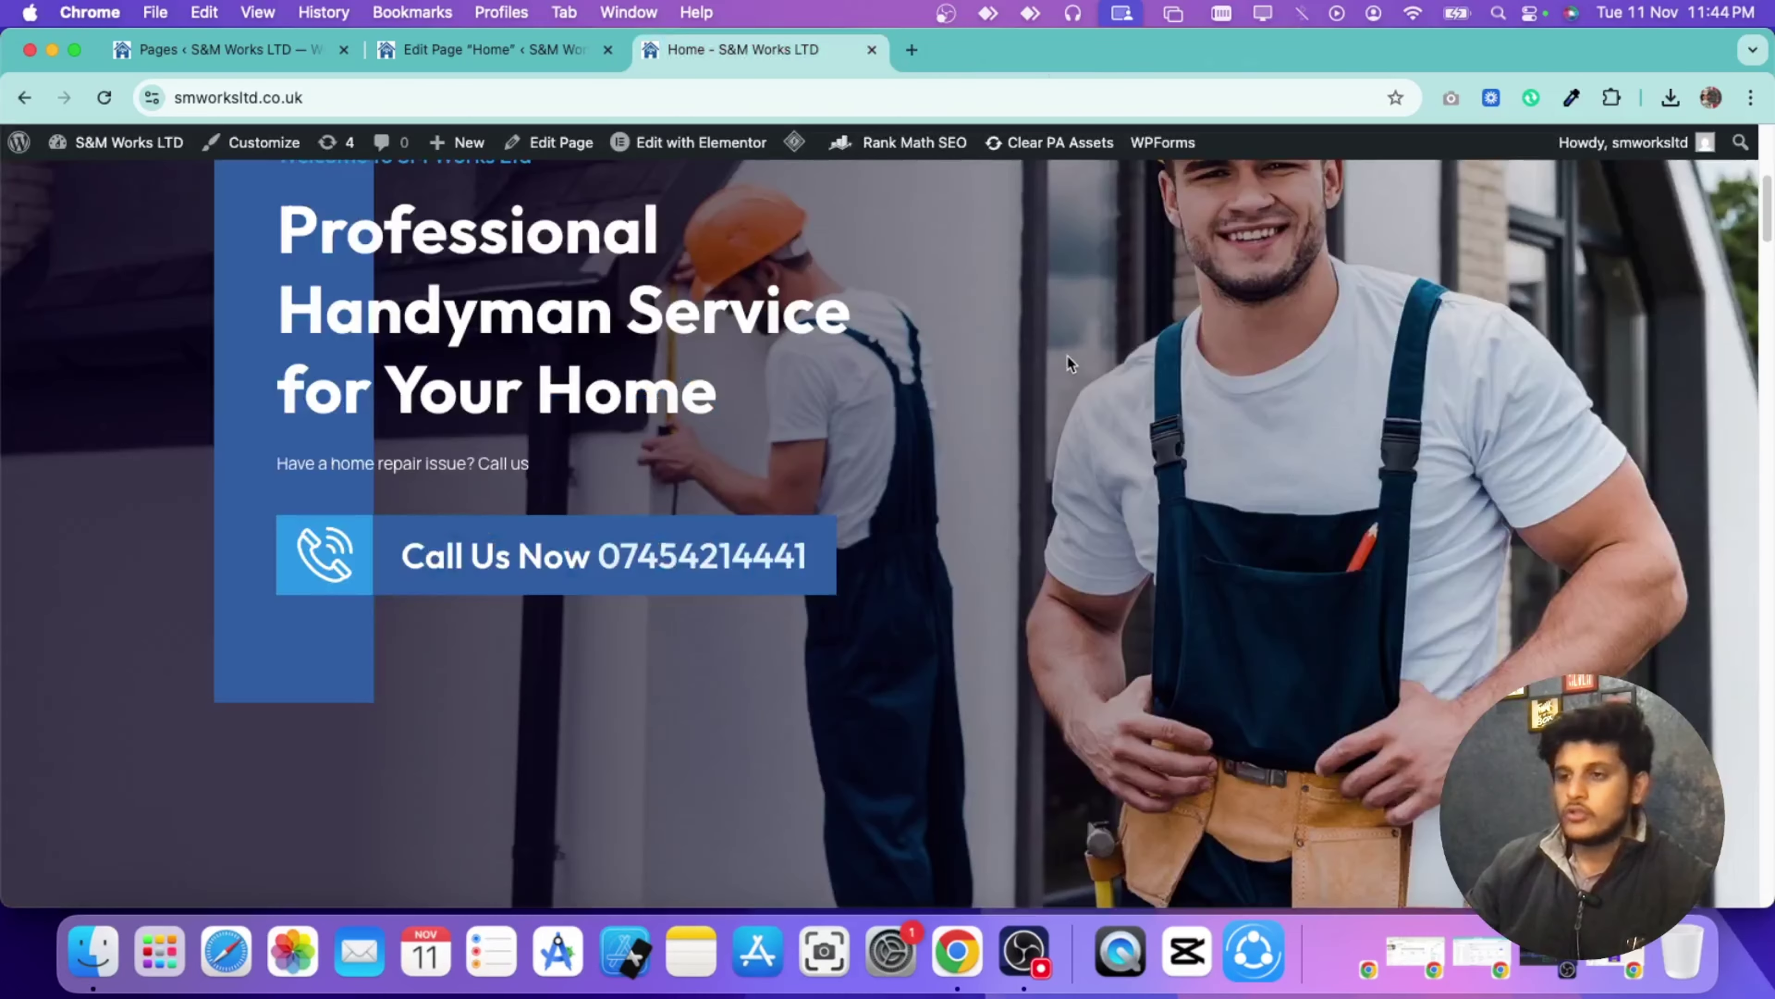
{"action": "scroll", "coordinate": [1056, 419], "scroll_direction": "up", "scroll_amount": 5}
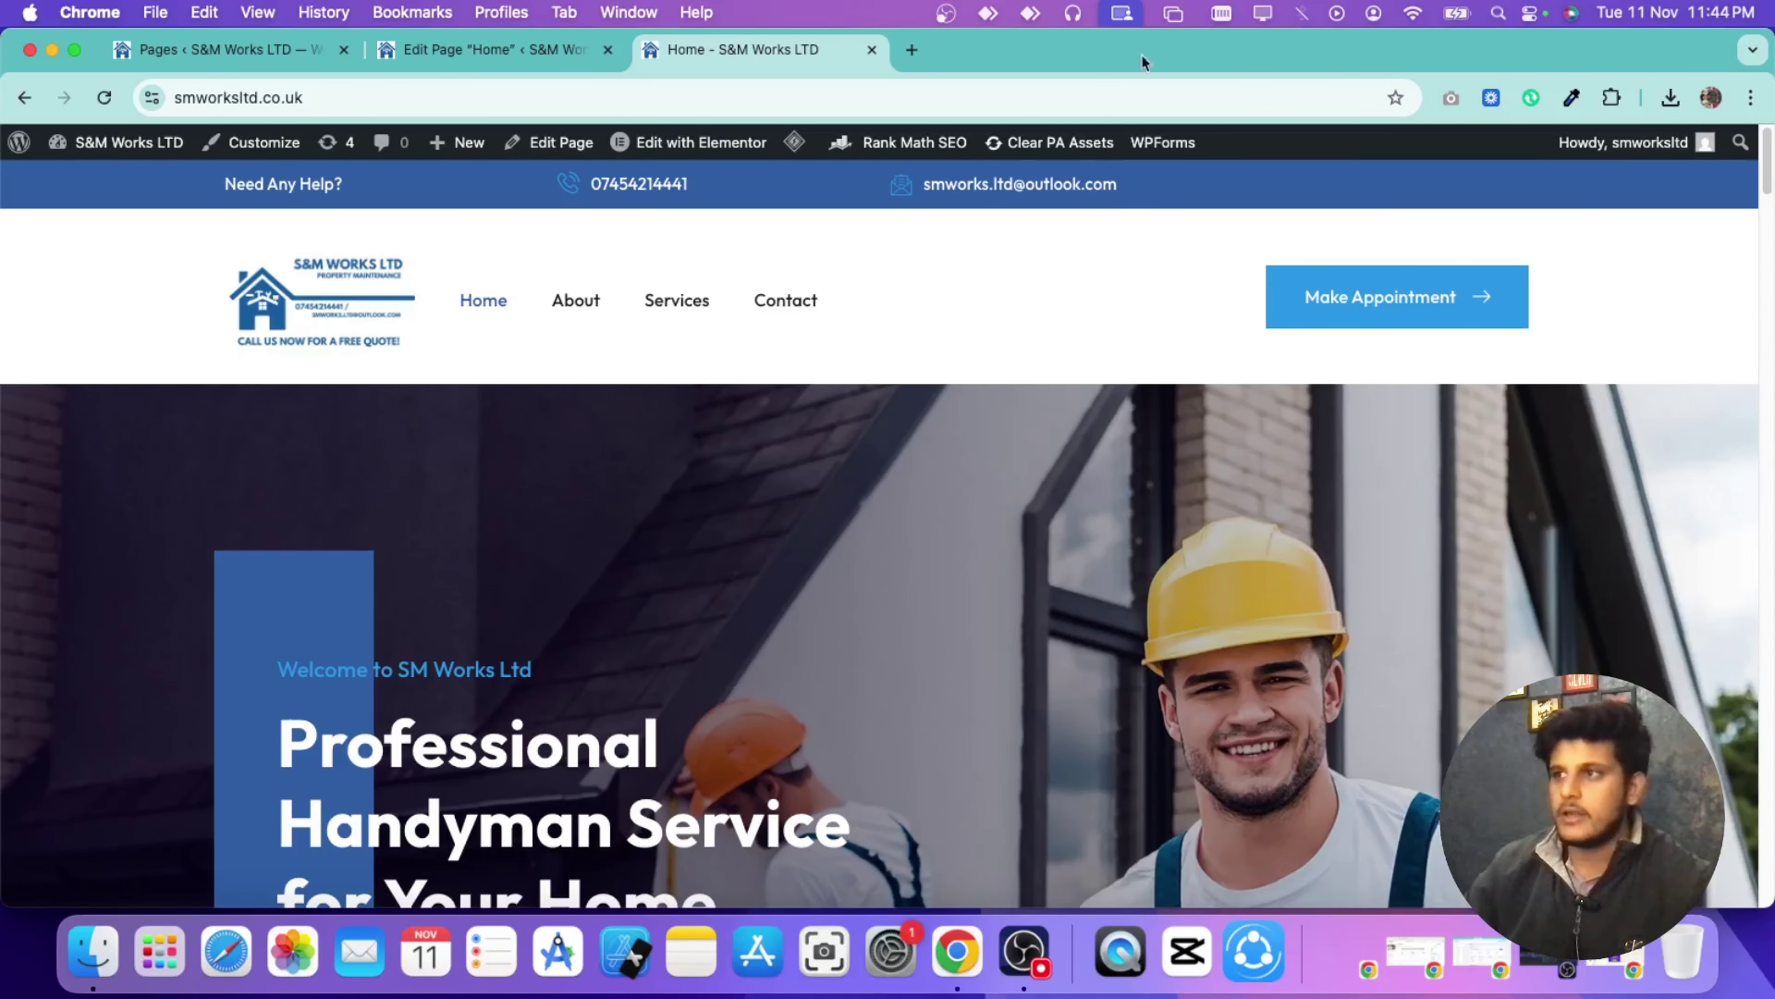
Step: Check Google's search suggestions for "home repair" and "home repair in london" in a new tab, then clear the query
{"action": "left_click", "coordinate": [905, 55]}
{"action": "right_click", "coordinate": [789, 88]}
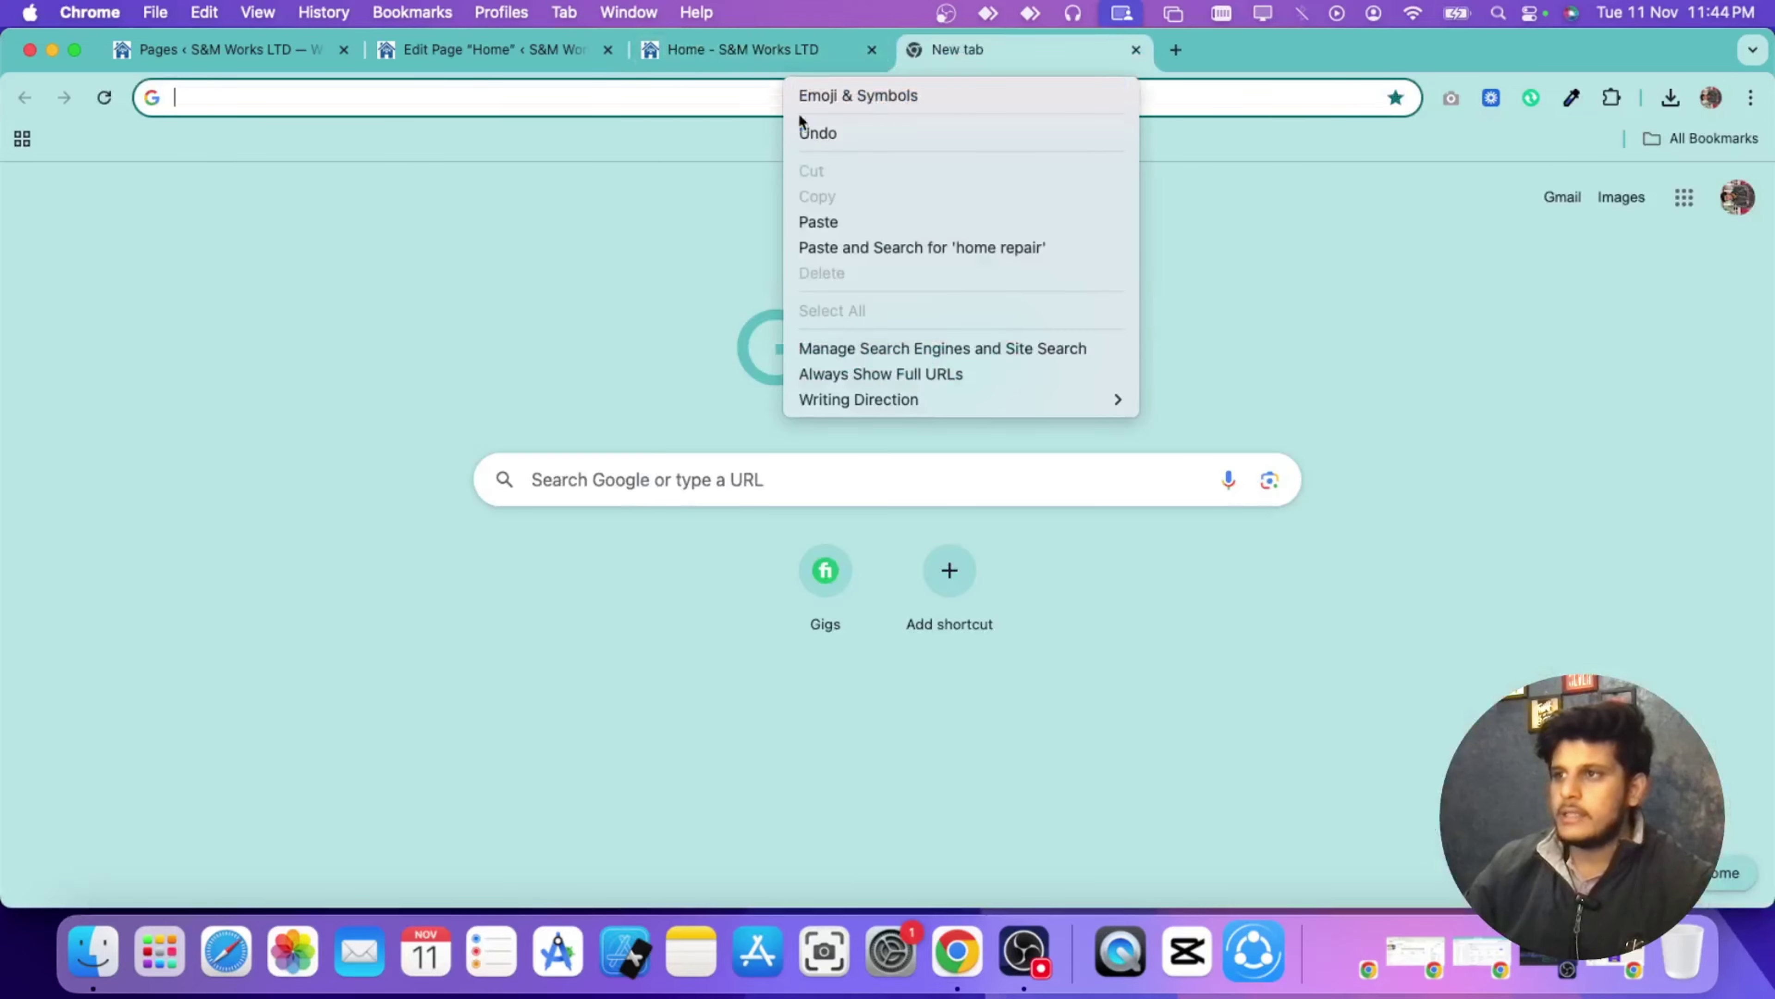
{"action": "left_click", "coordinate": [843, 229]}
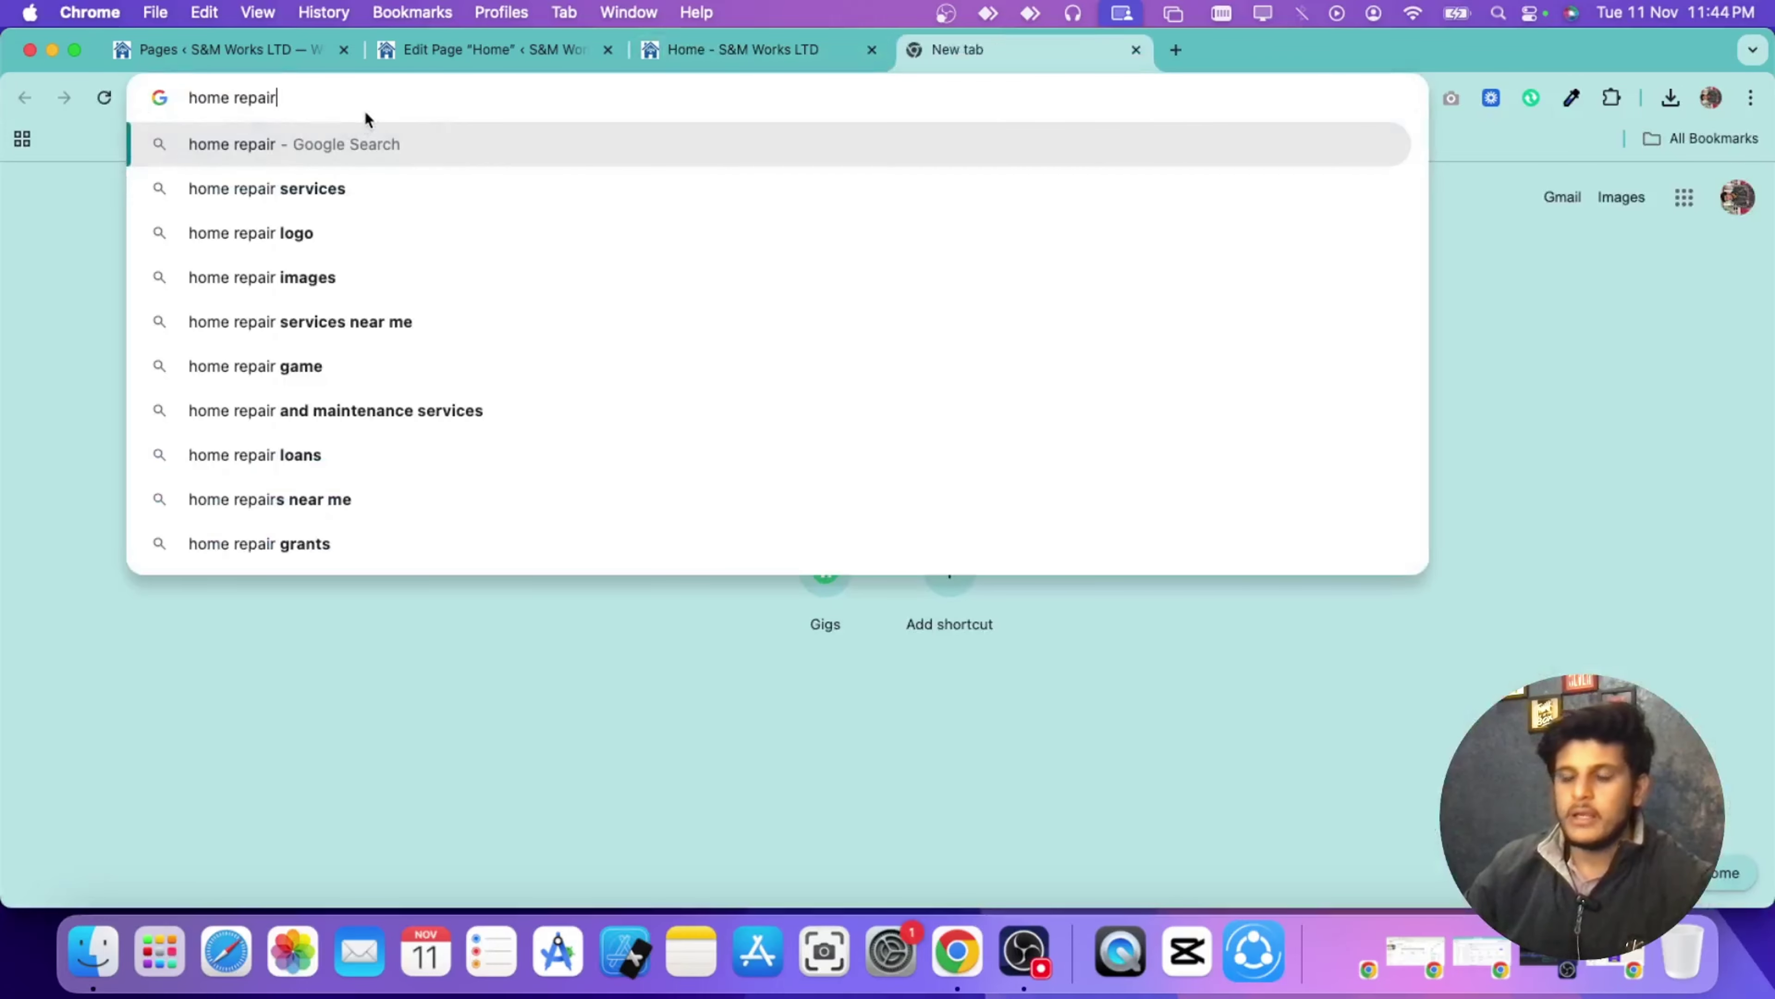
{"action": "type", "text": "i"}
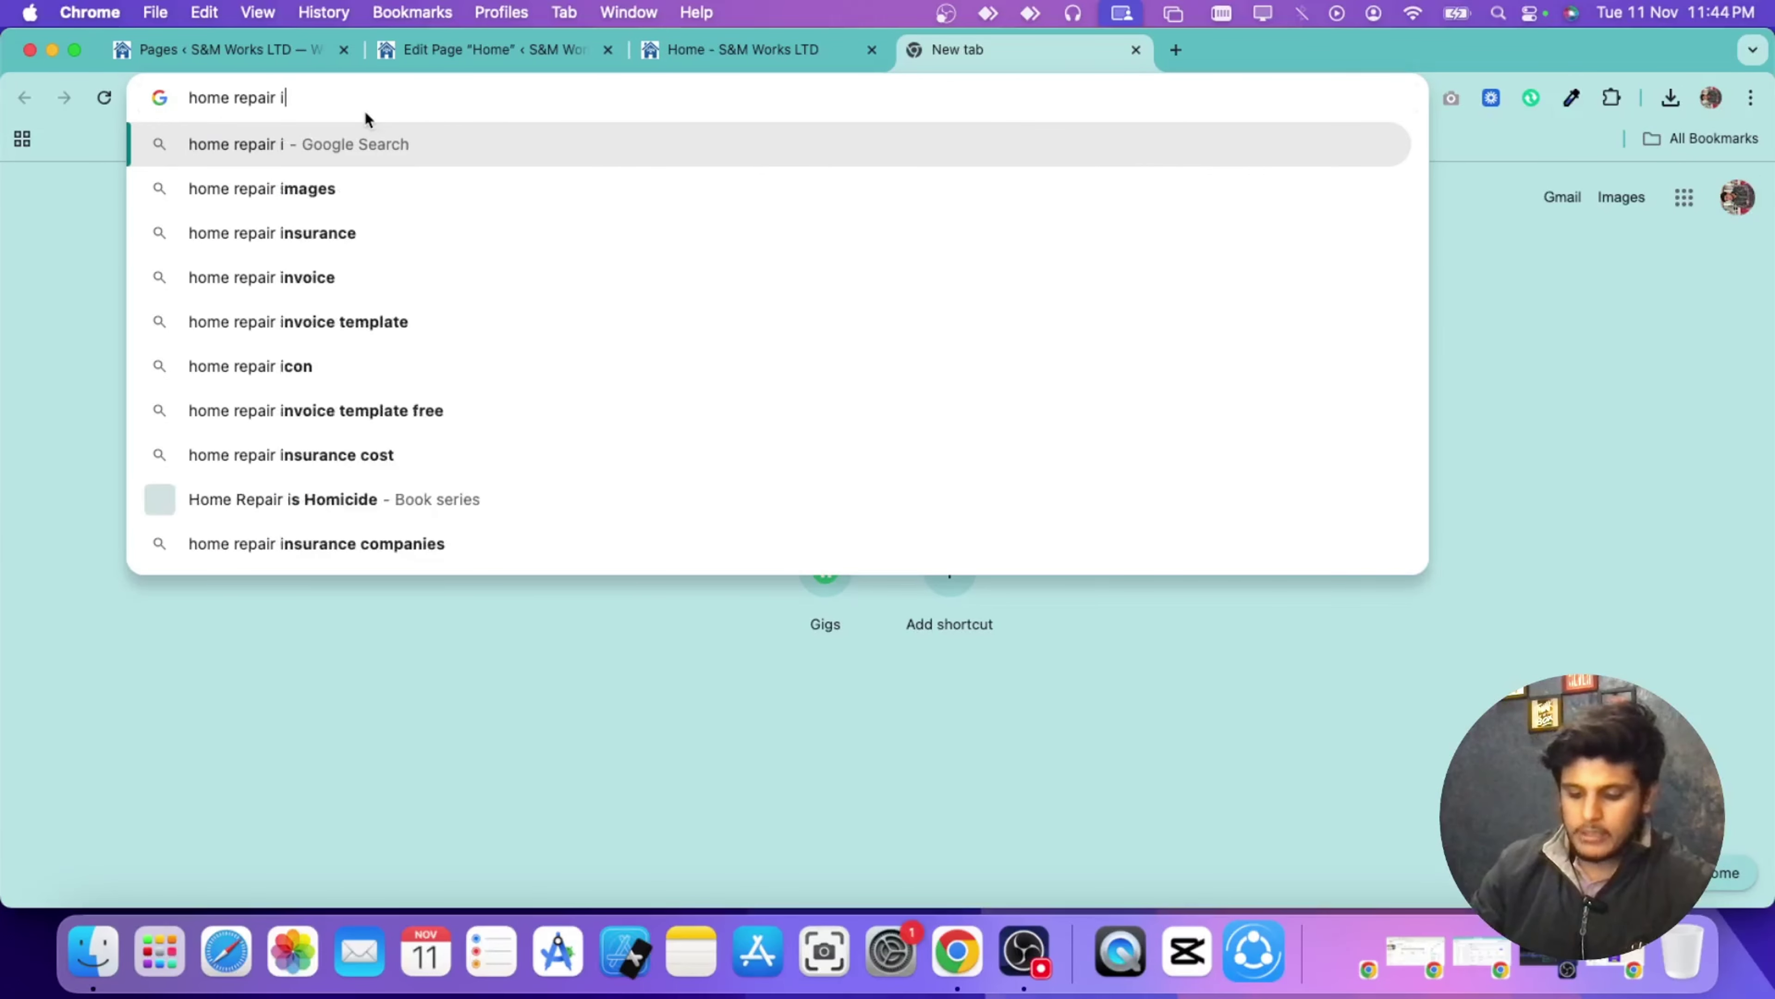
{"action": "type", "text": "n londo"}
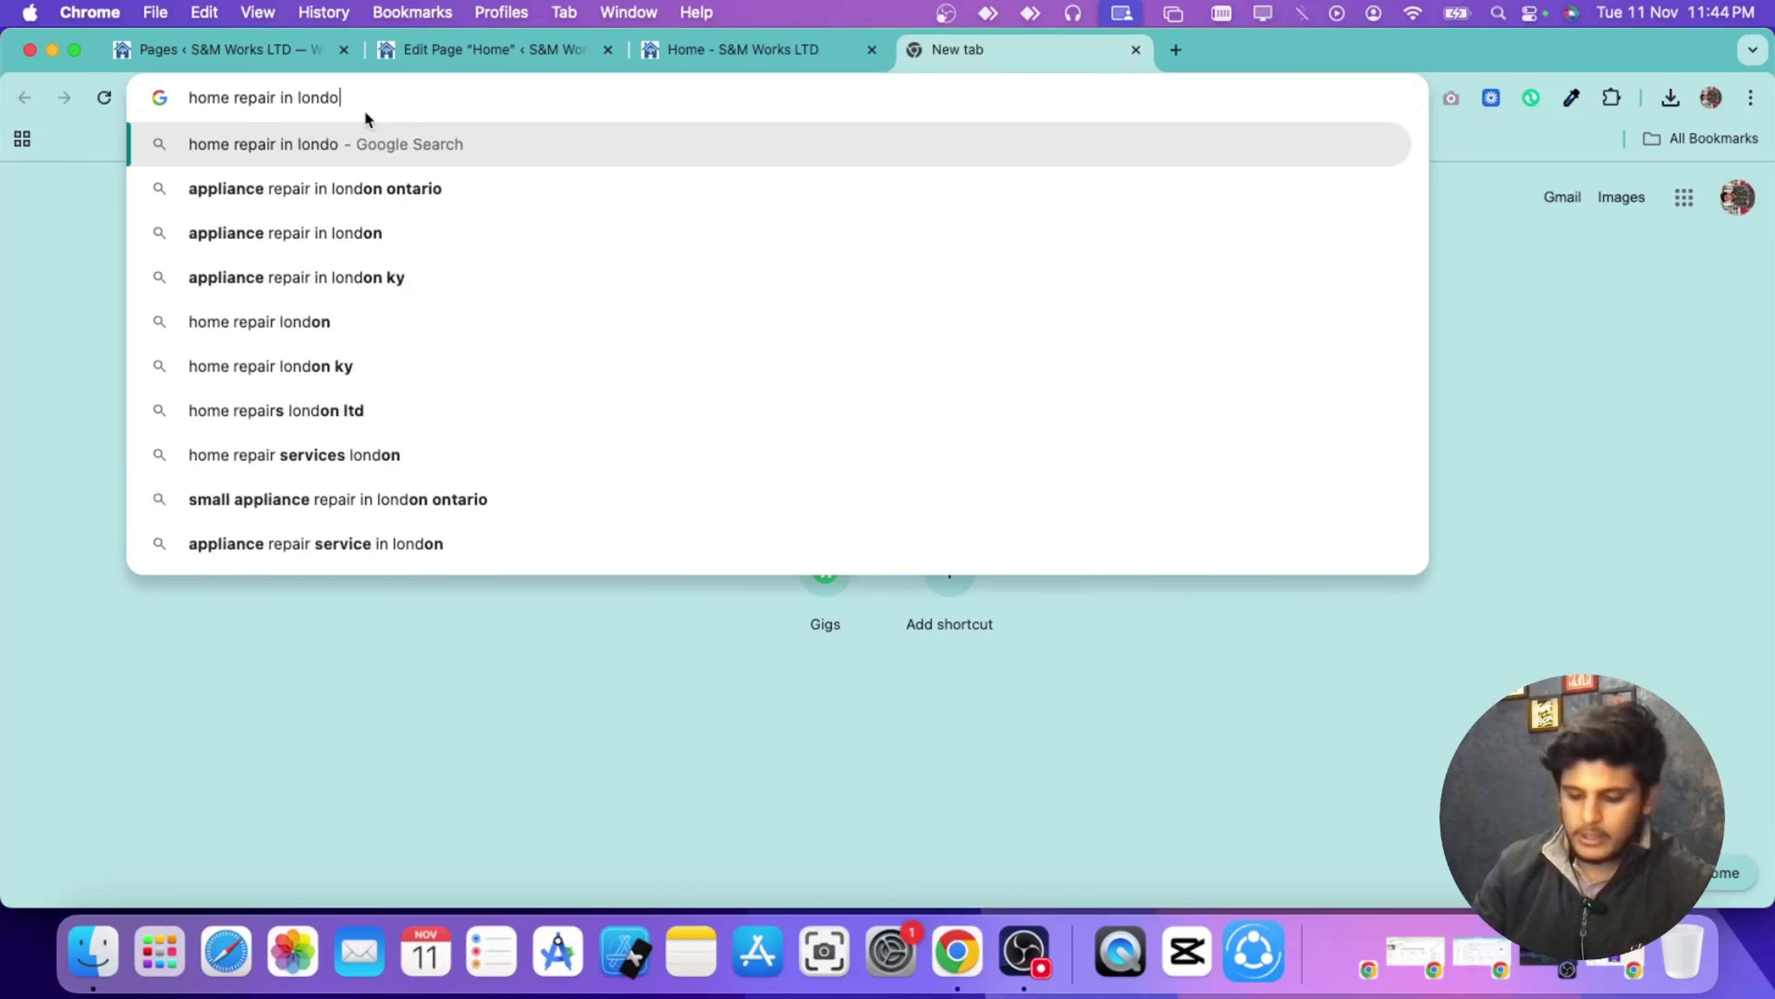
{"action": "type", "text": "mn"}
{"action": "key", "text": "BackSpace"}
{"action": "key", "text": "BackSpace"}
{"action": "type", "text": "n"}
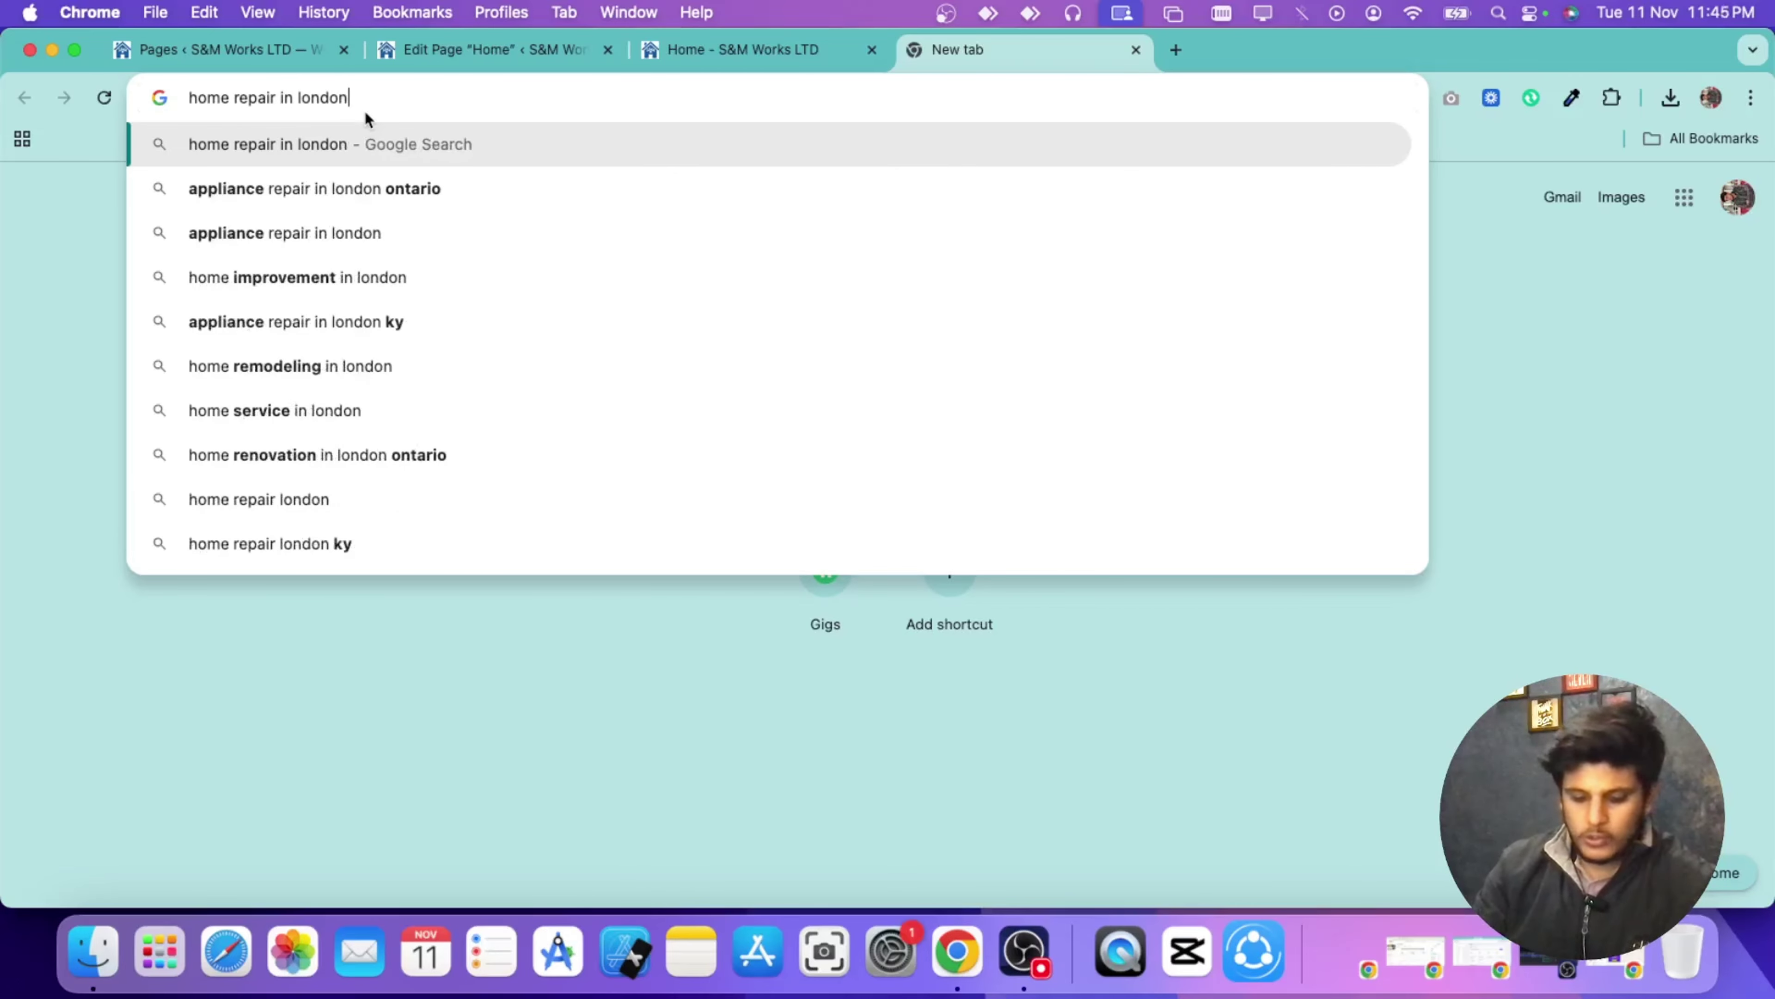
{"action": "key", "text": "super+a"}
{"action": "key", "text": "BackSpace"}
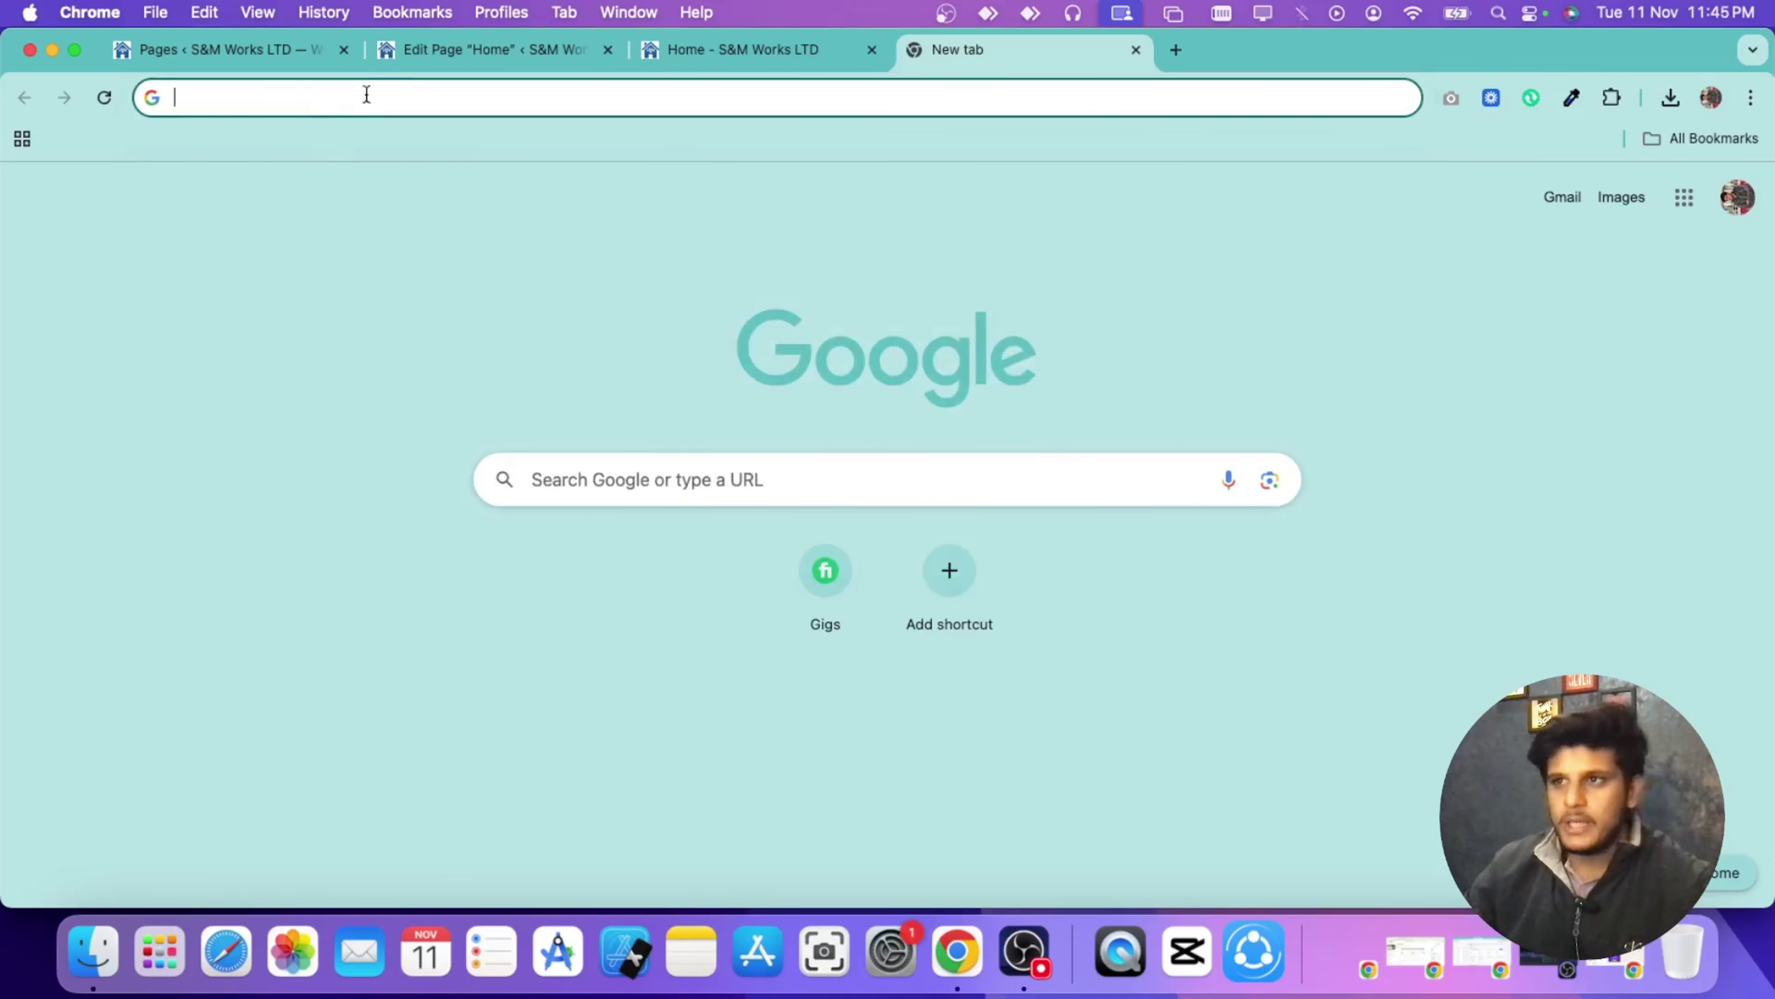
Step: Add "home repair in london" as the Home page's focus keyword in Rank Math
{"action": "left_click", "coordinate": [406, 47]}
{"action": "left_click", "coordinate": [1586, 631]}
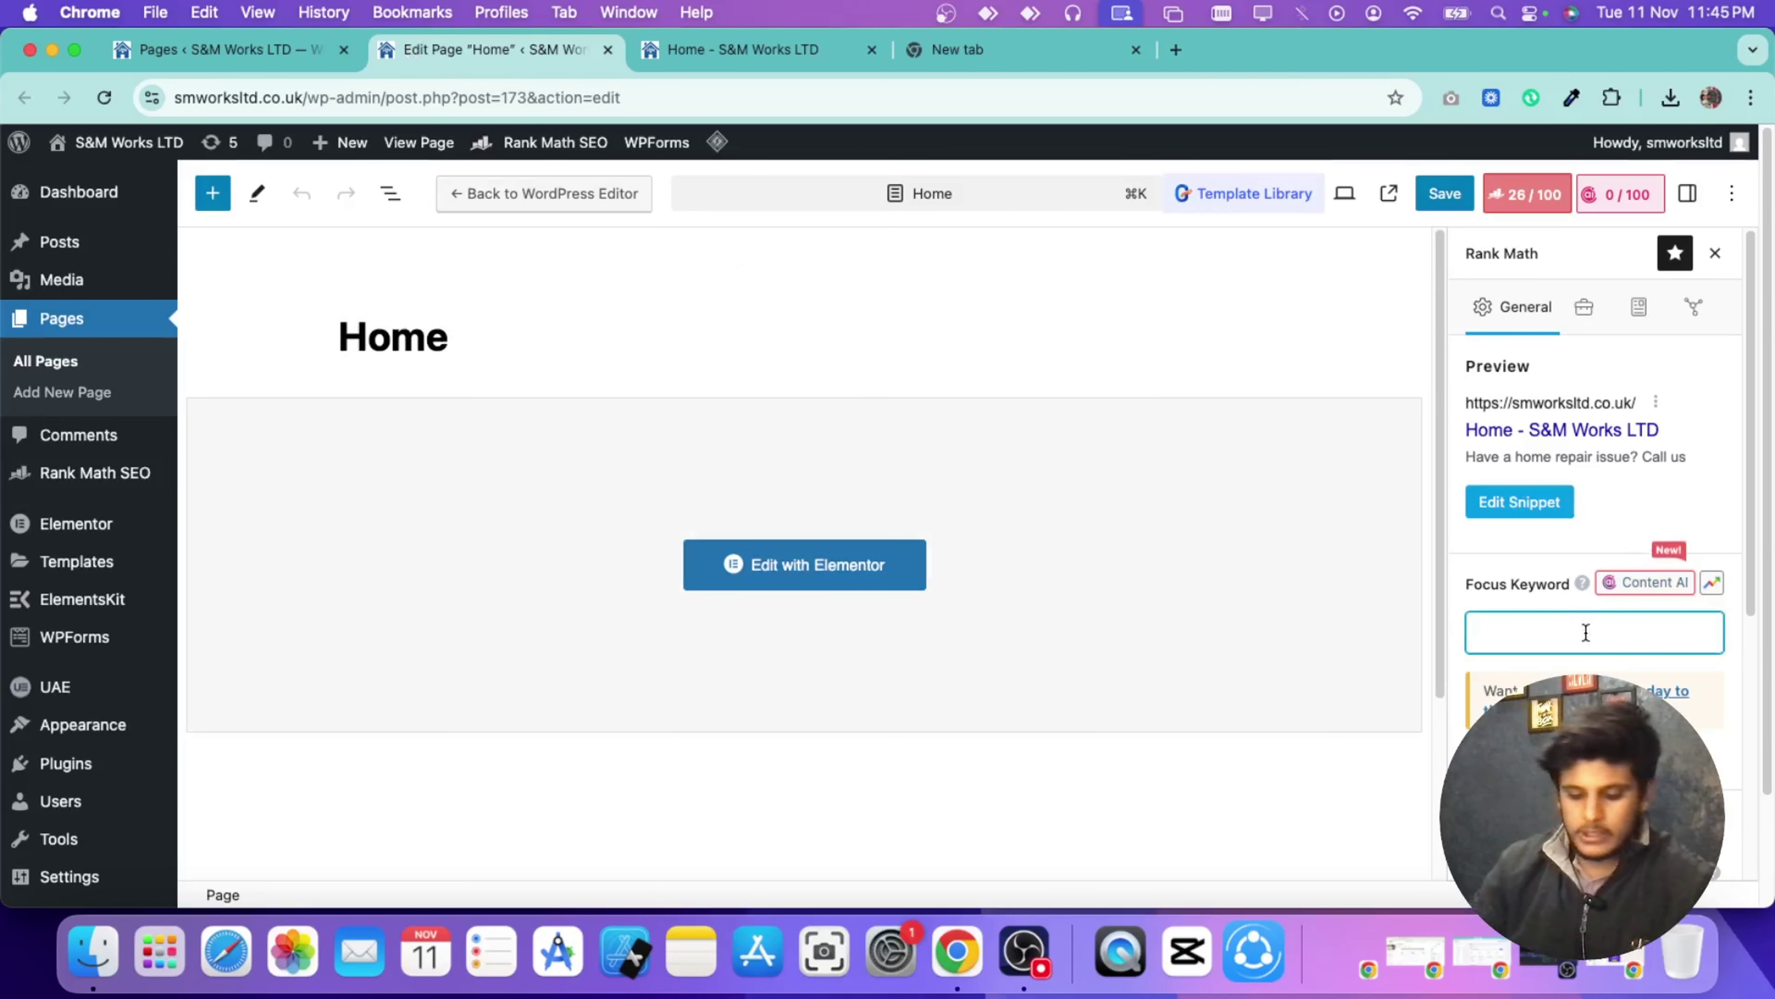
{"action": "type", "text": "home repair in london"}
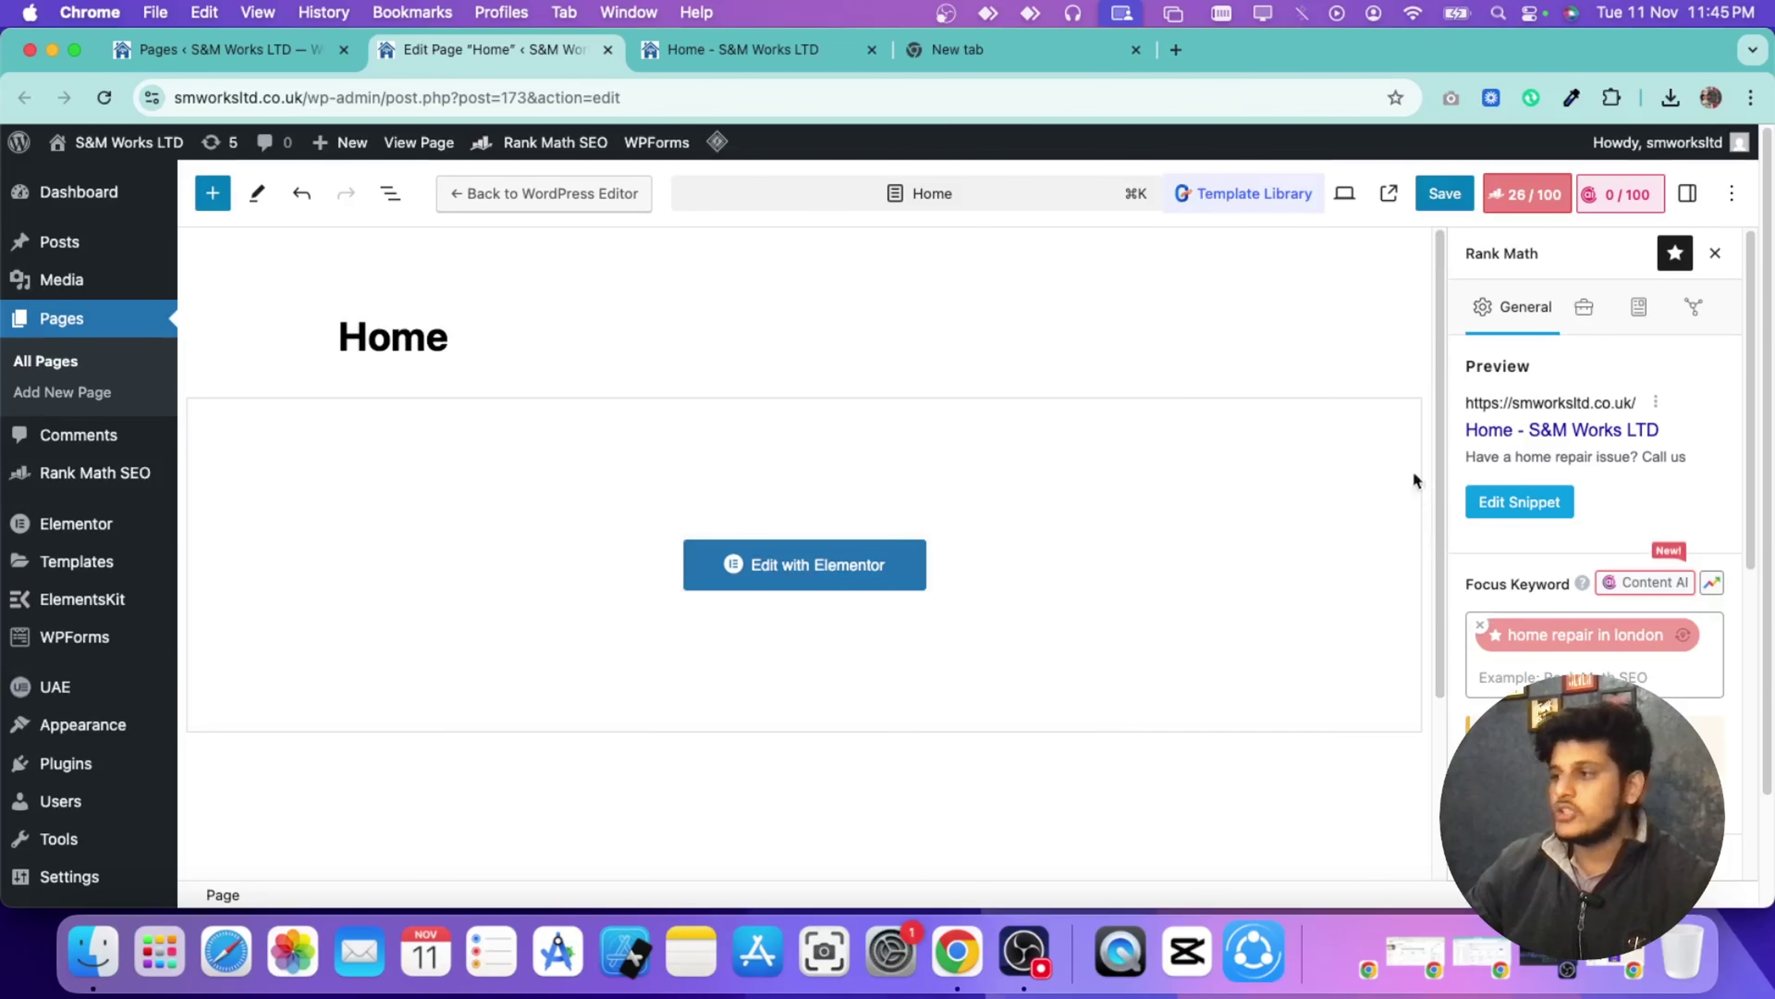
Step: Reopen the Home page's snippet editor and examine its title and description fields
{"action": "left_click", "coordinate": [1528, 504]}
{"action": "scroll", "coordinate": [552, 353], "scroll_direction": "down", "scroll_amount": 1}
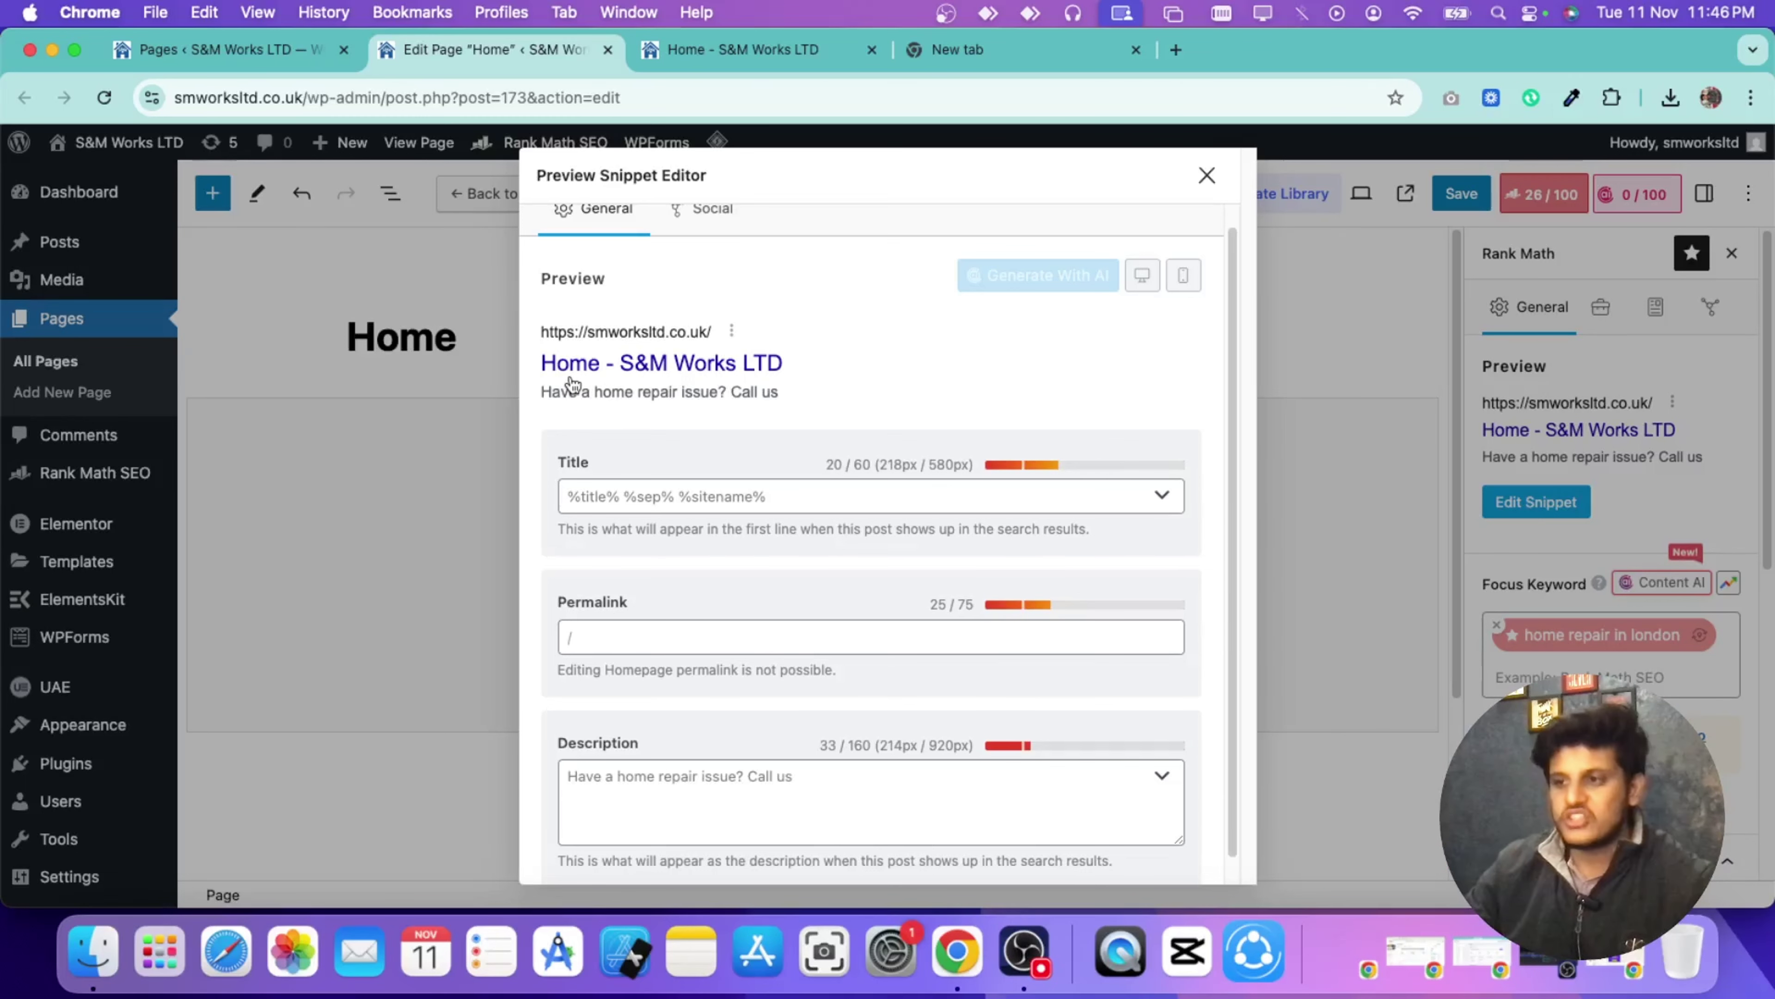
{"action": "left_click", "coordinate": [636, 496]}
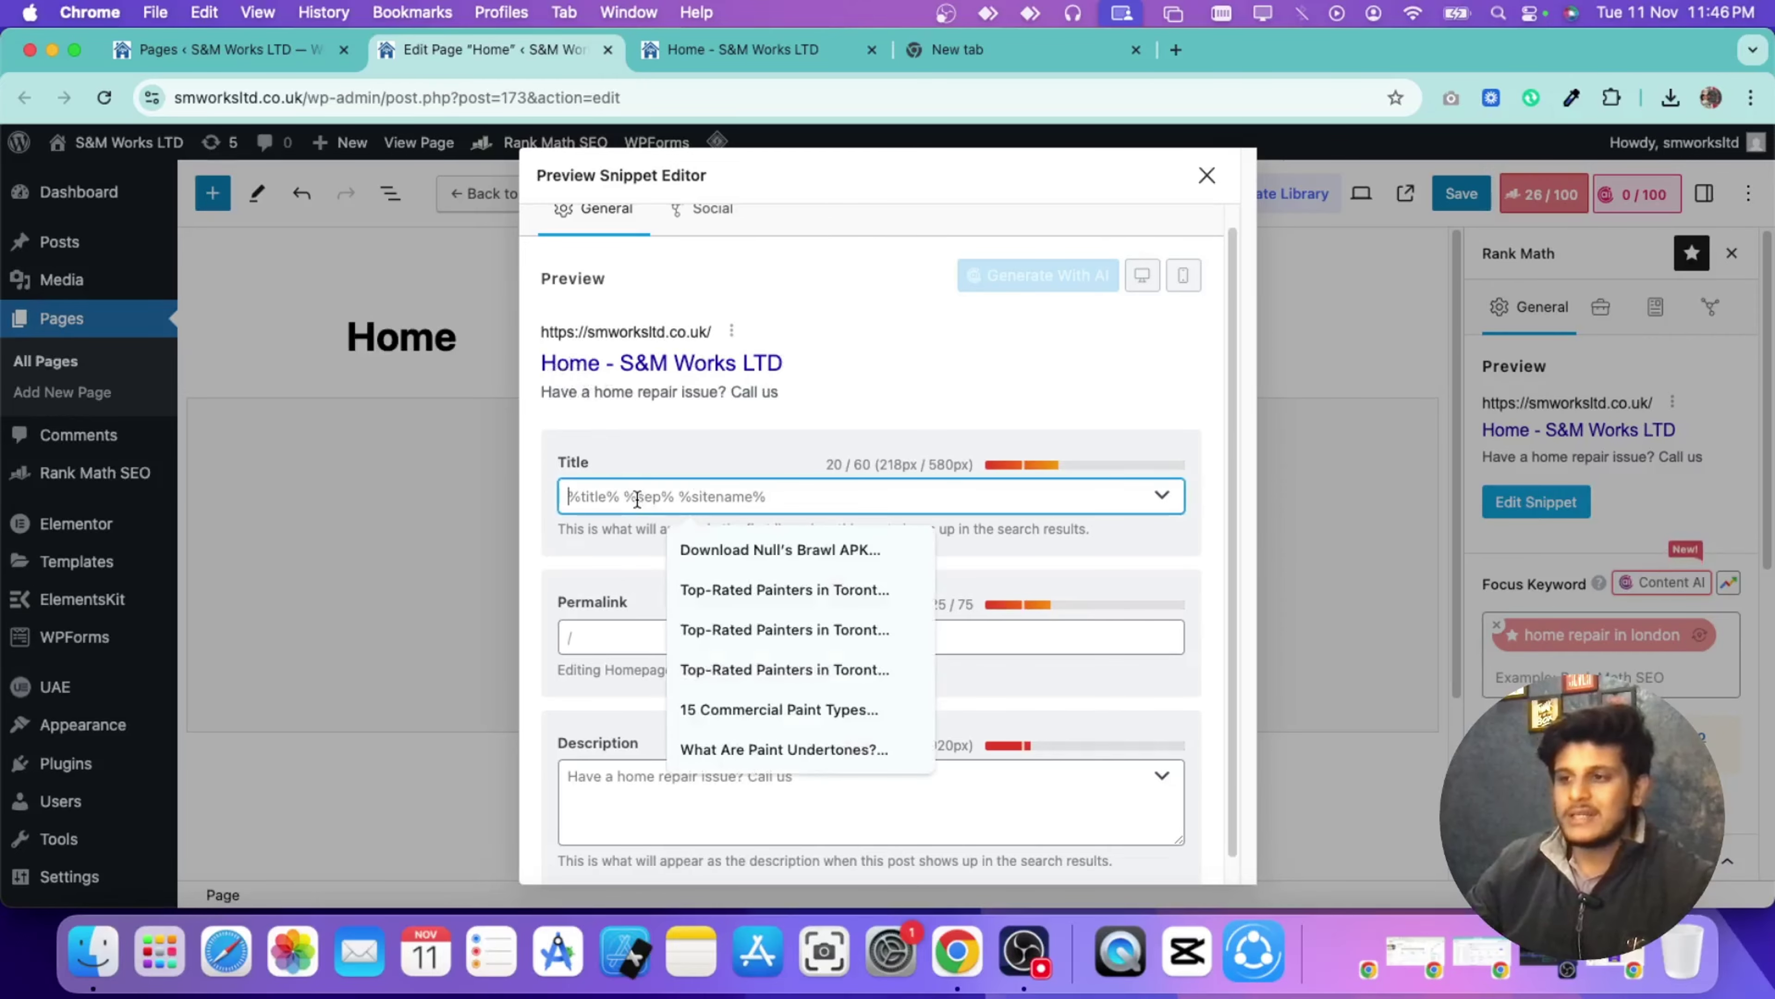
{"action": "left_click", "coordinate": [602, 782]}
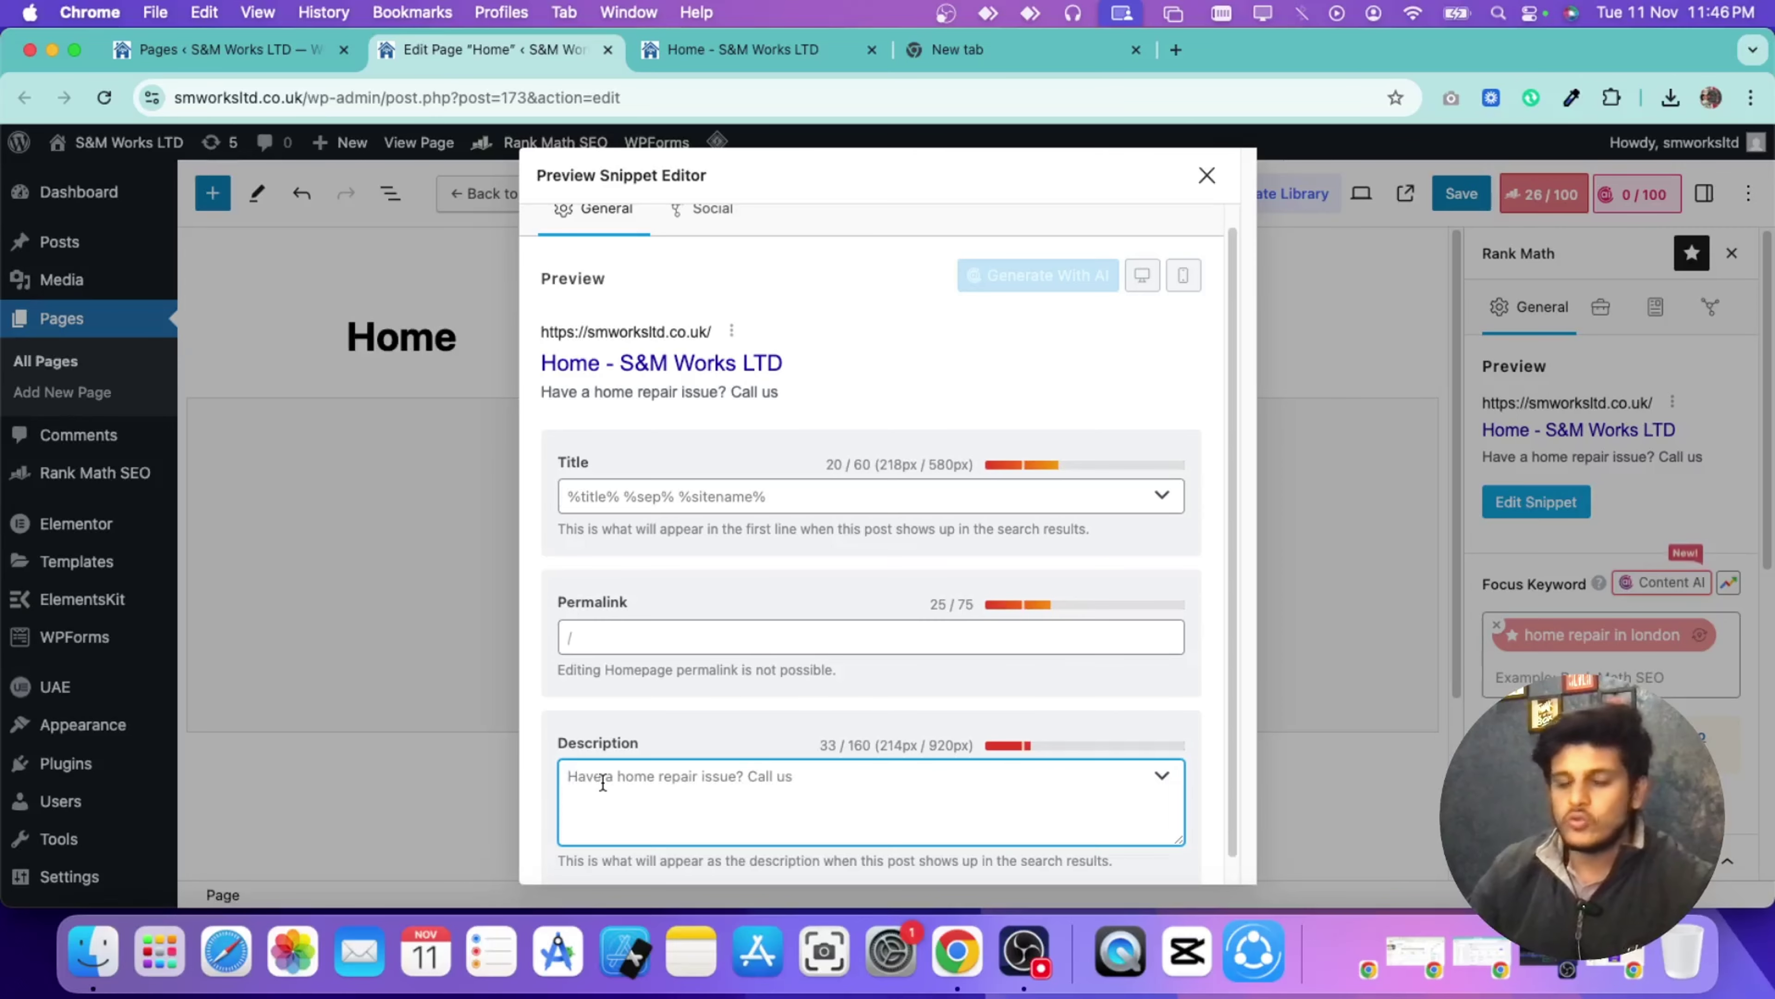
Step: Open ChatGPT in the empty browser tab
{"action": "left_click", "coordinate": [1010, 51]}
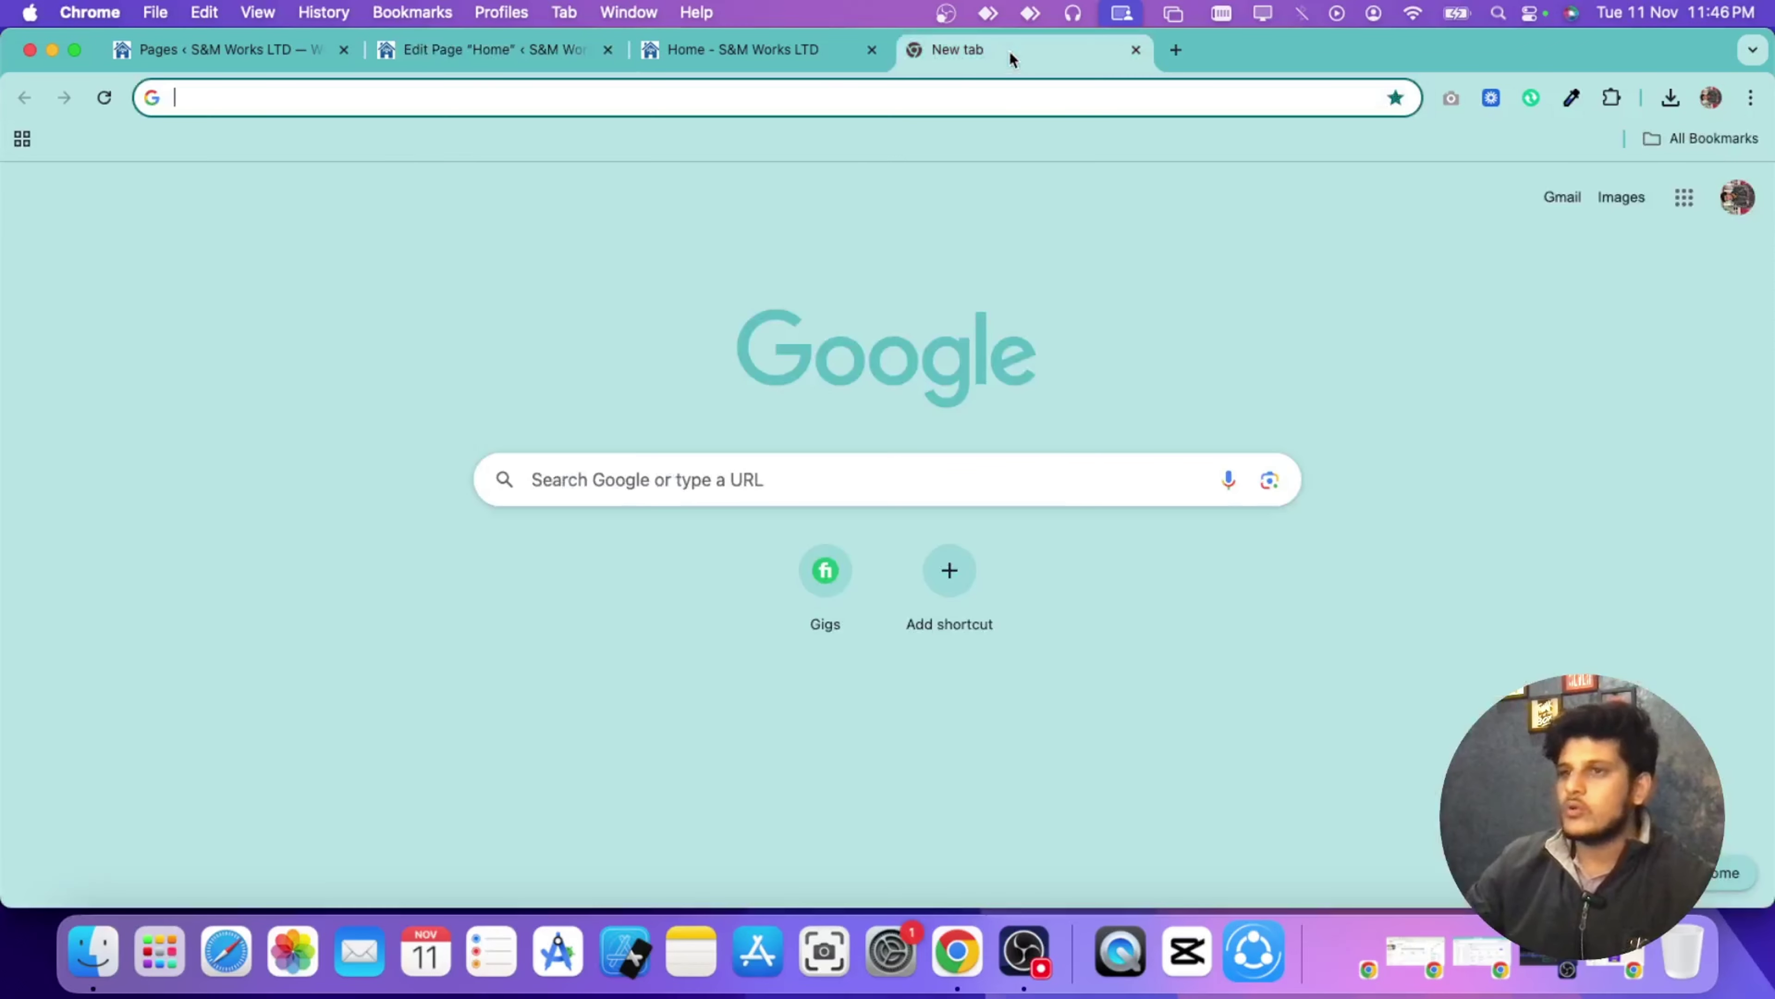
{"action": "type", "text": "chat"}
{"action": "key", "text": "Return"}
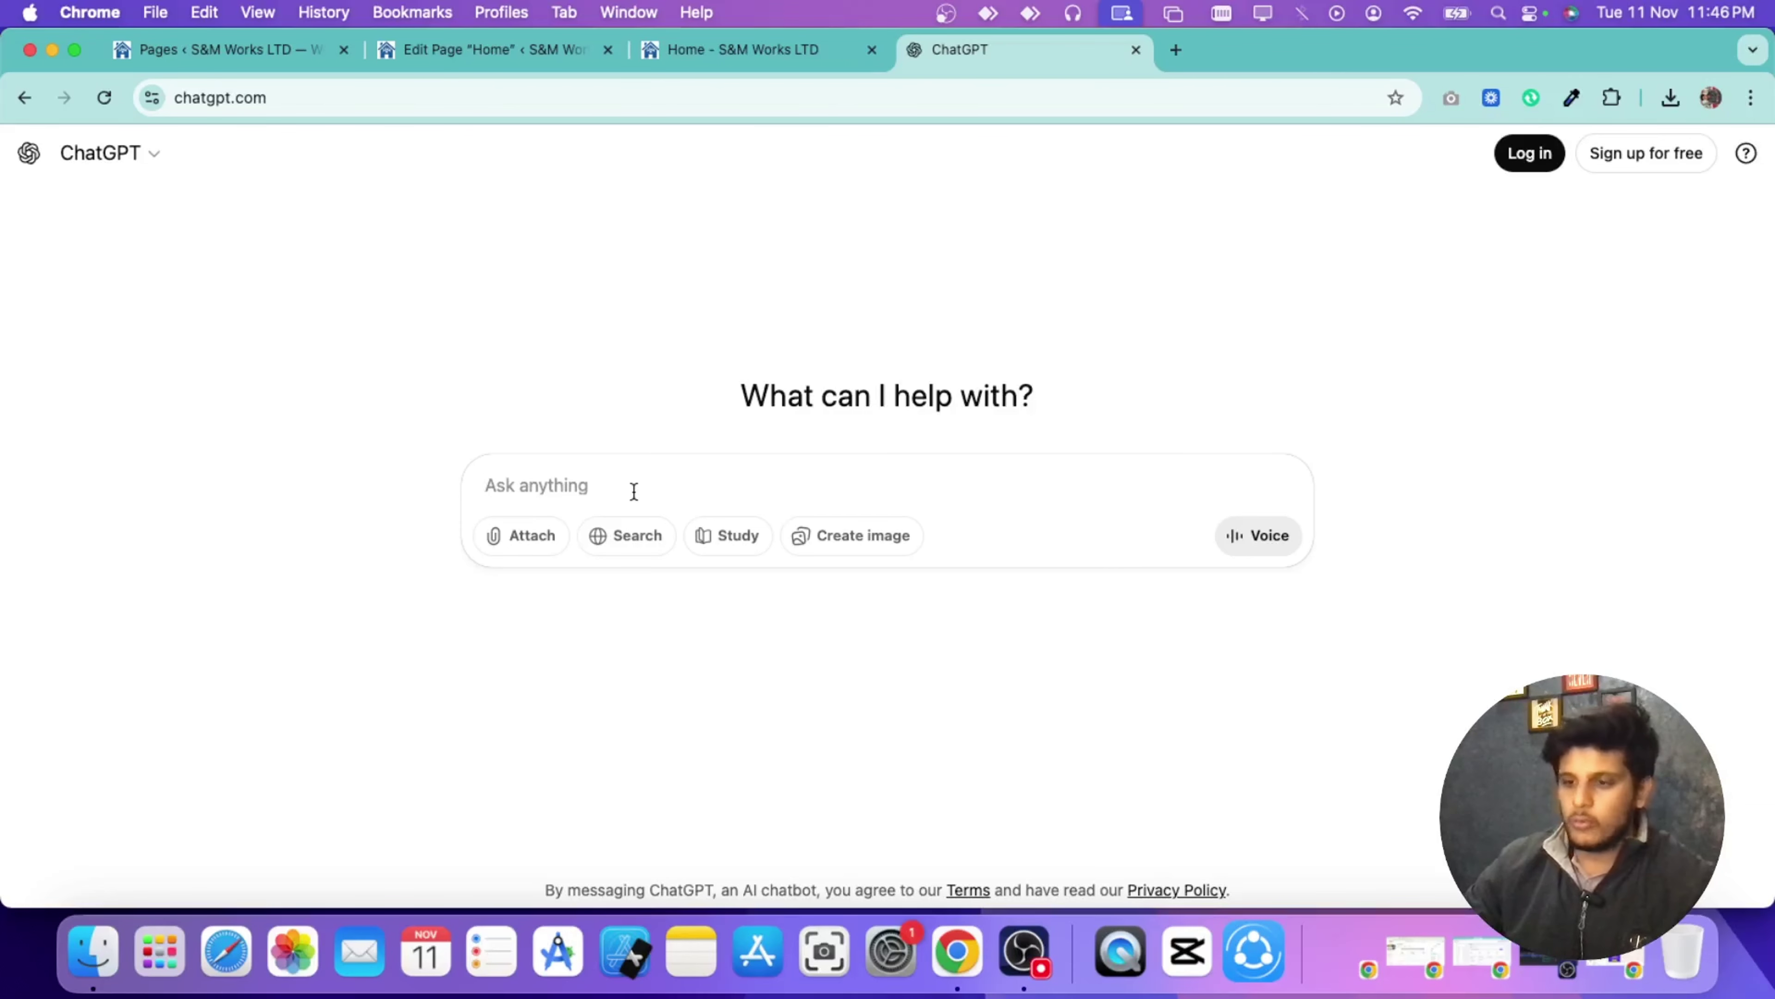
Step: Ask ChatGPT for a website meta title and description using the focus keyword "home repair in london"
{"action": "type", "text": "I have "}
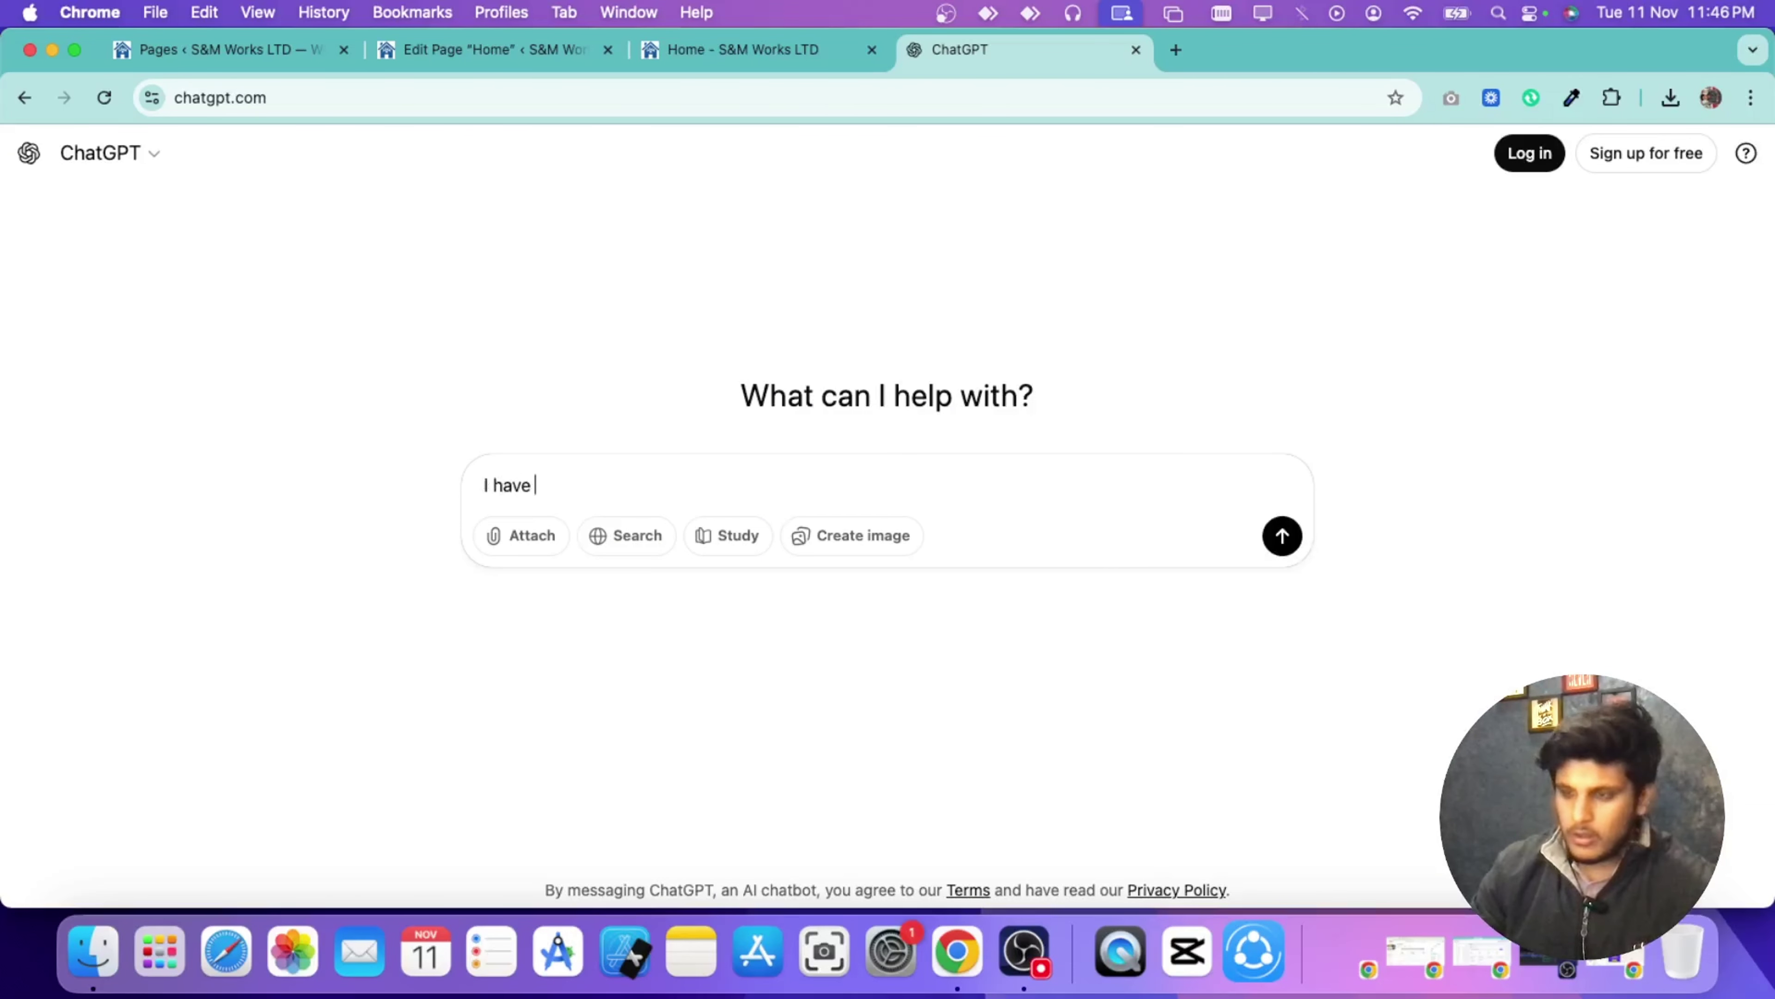
{"action": "type", "text": "a website and "}
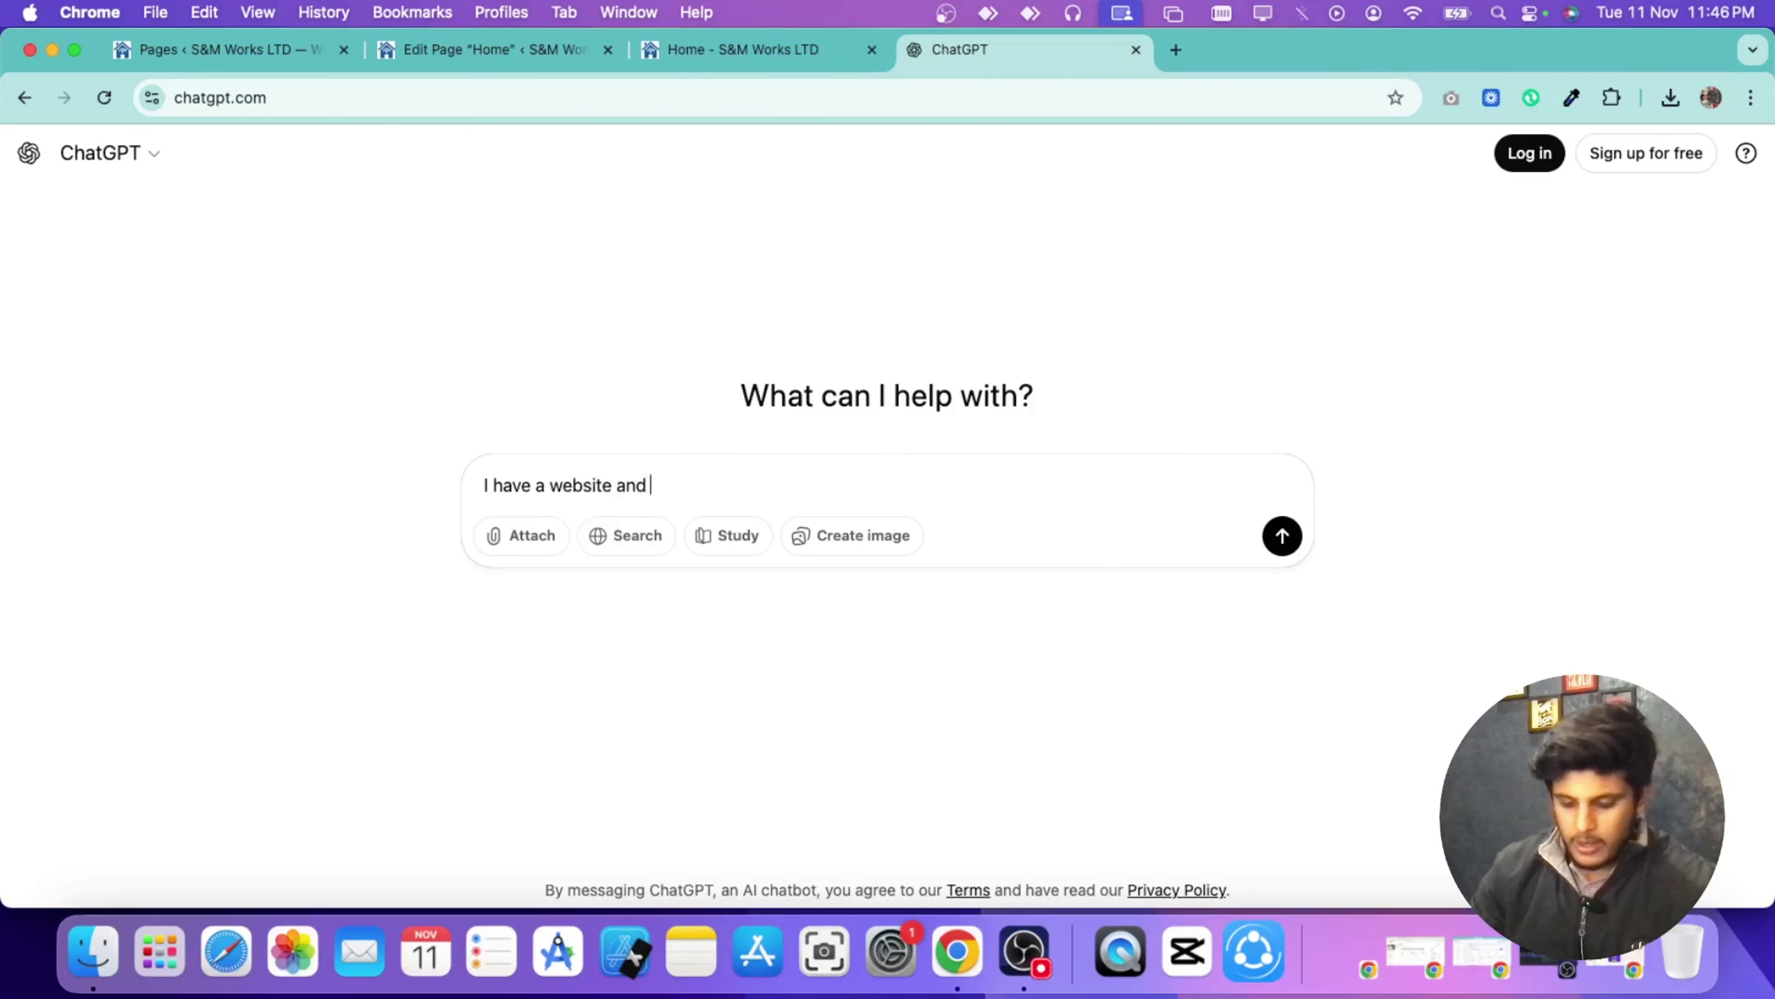
{"action": "type", "text": "I need mketa m"}
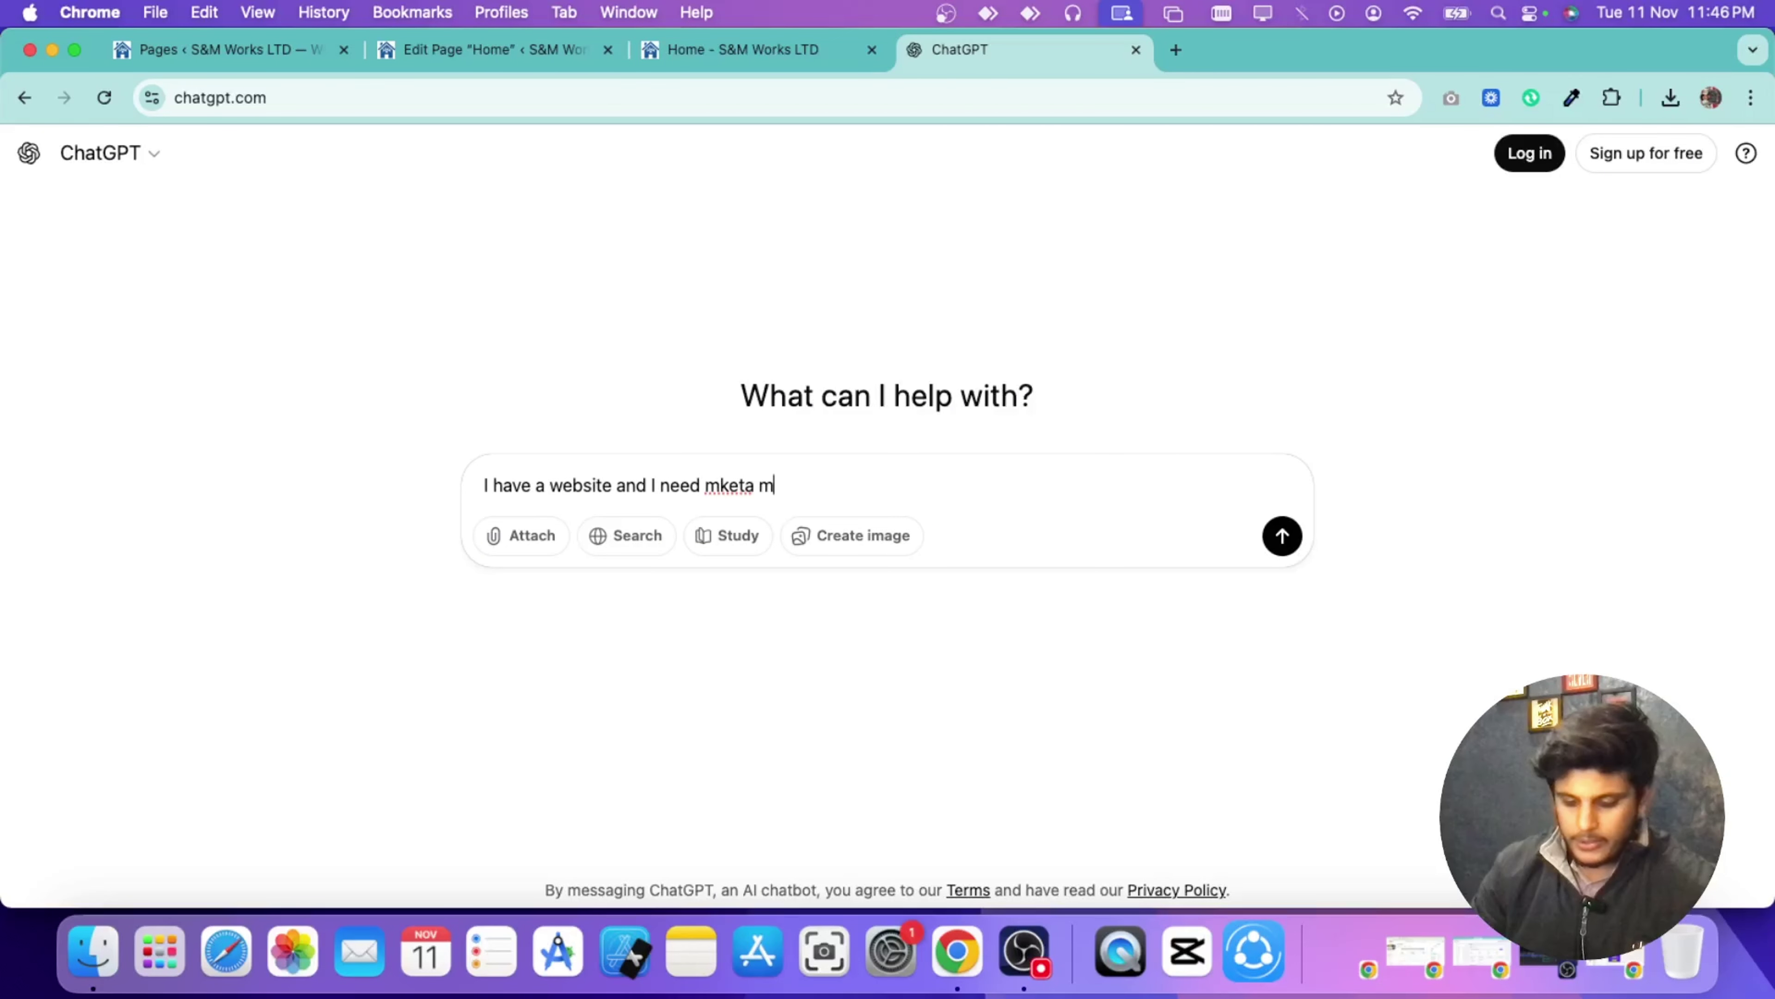
{"action": "key", "text": "BackSpace"}
{"action": "type", "text": "title and"}
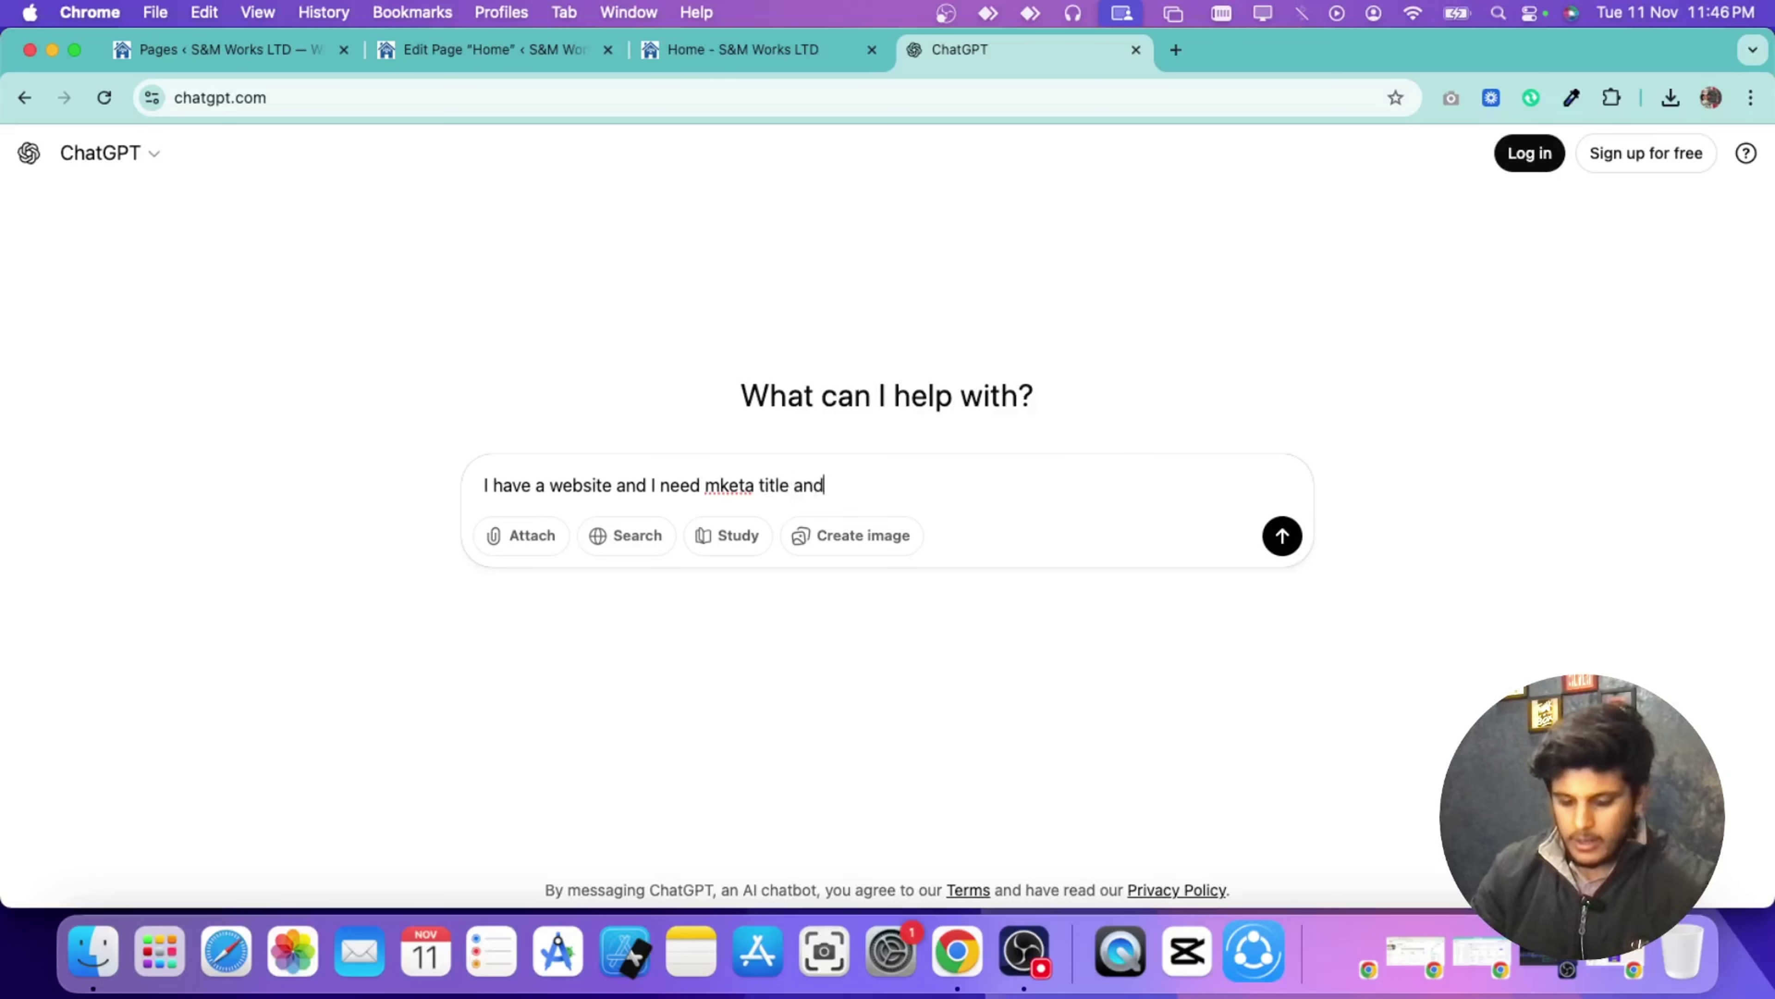
{"action": "type", "text": " description fo"}
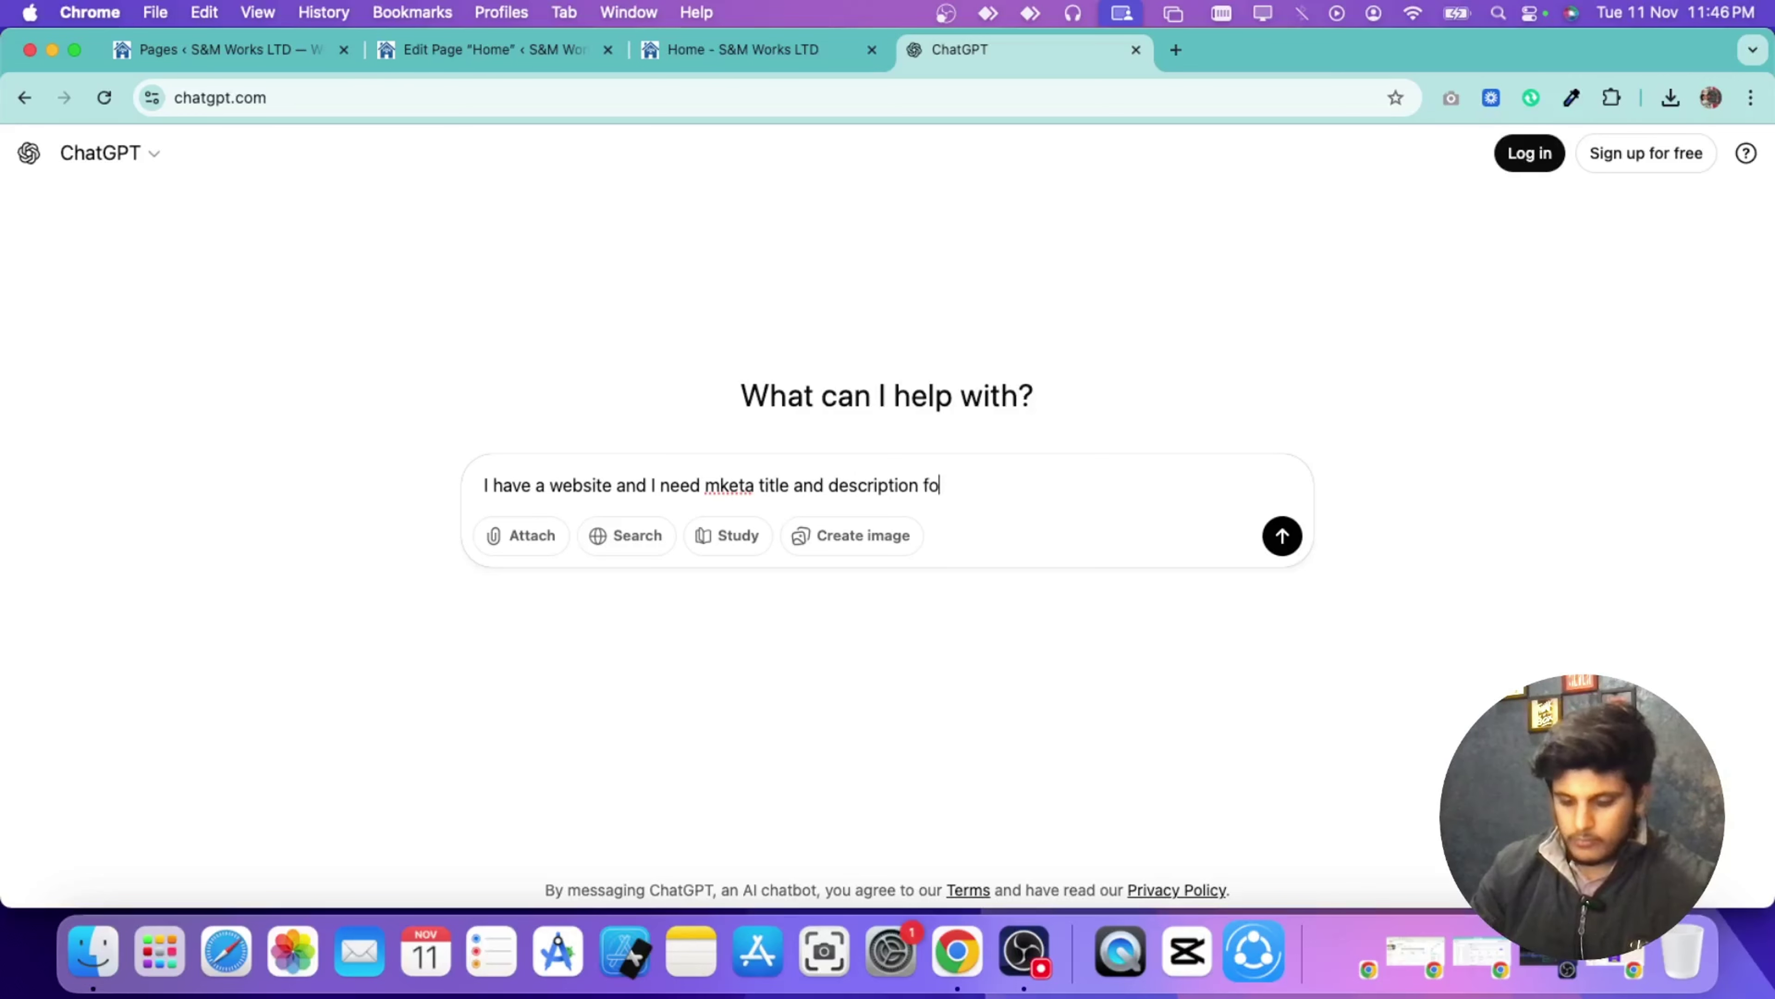
{"action": "key", "text": "BackSpace"}
{"action": "key", "text": "BackSpace"}
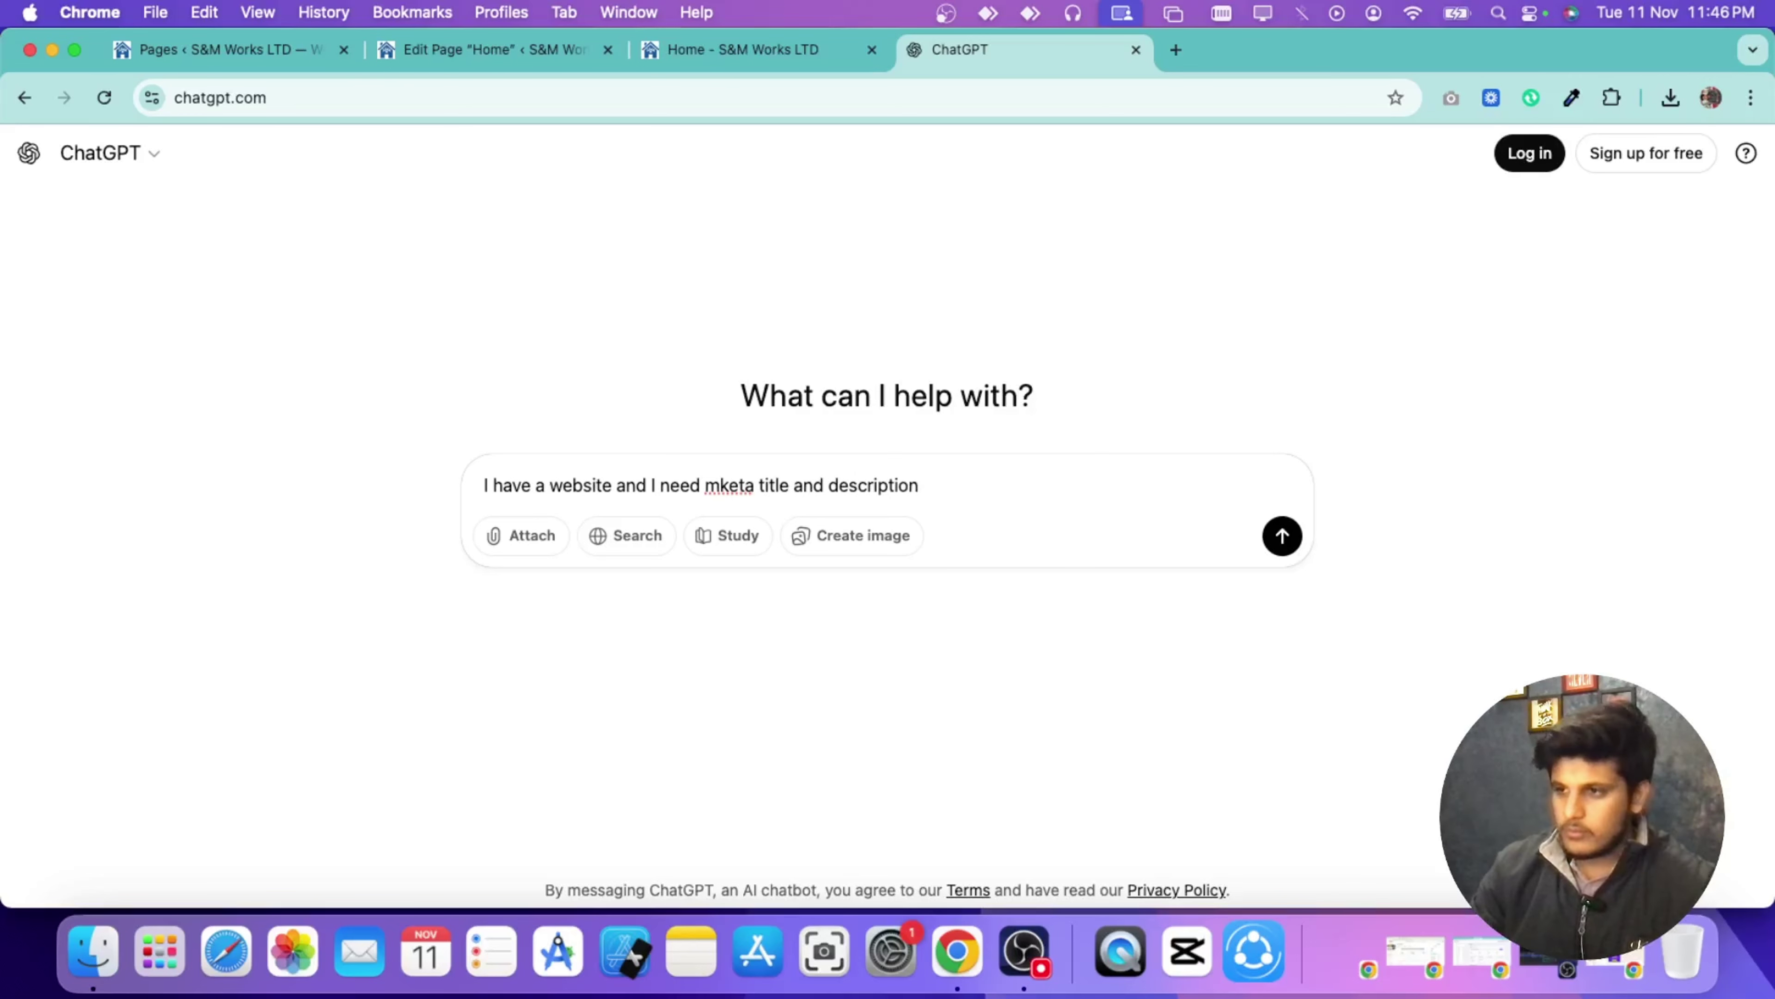
{"action": "type", "text": "for "}
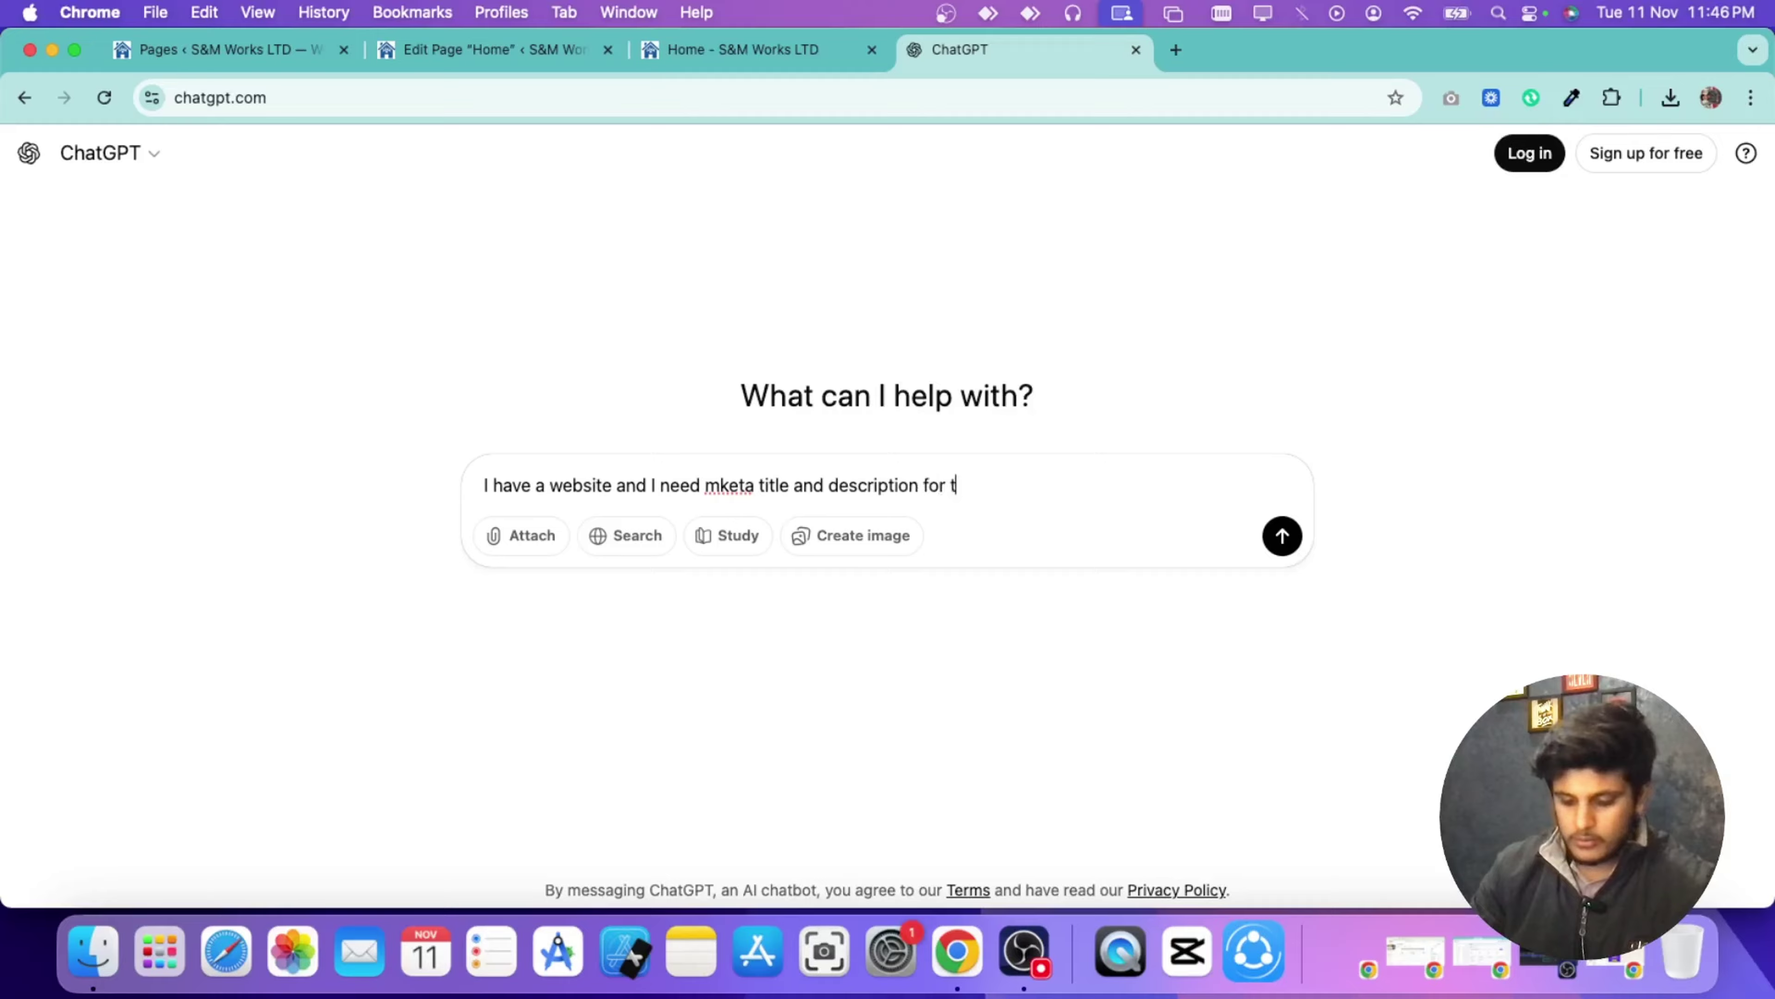
{"action": "type", "text": "this webs"}
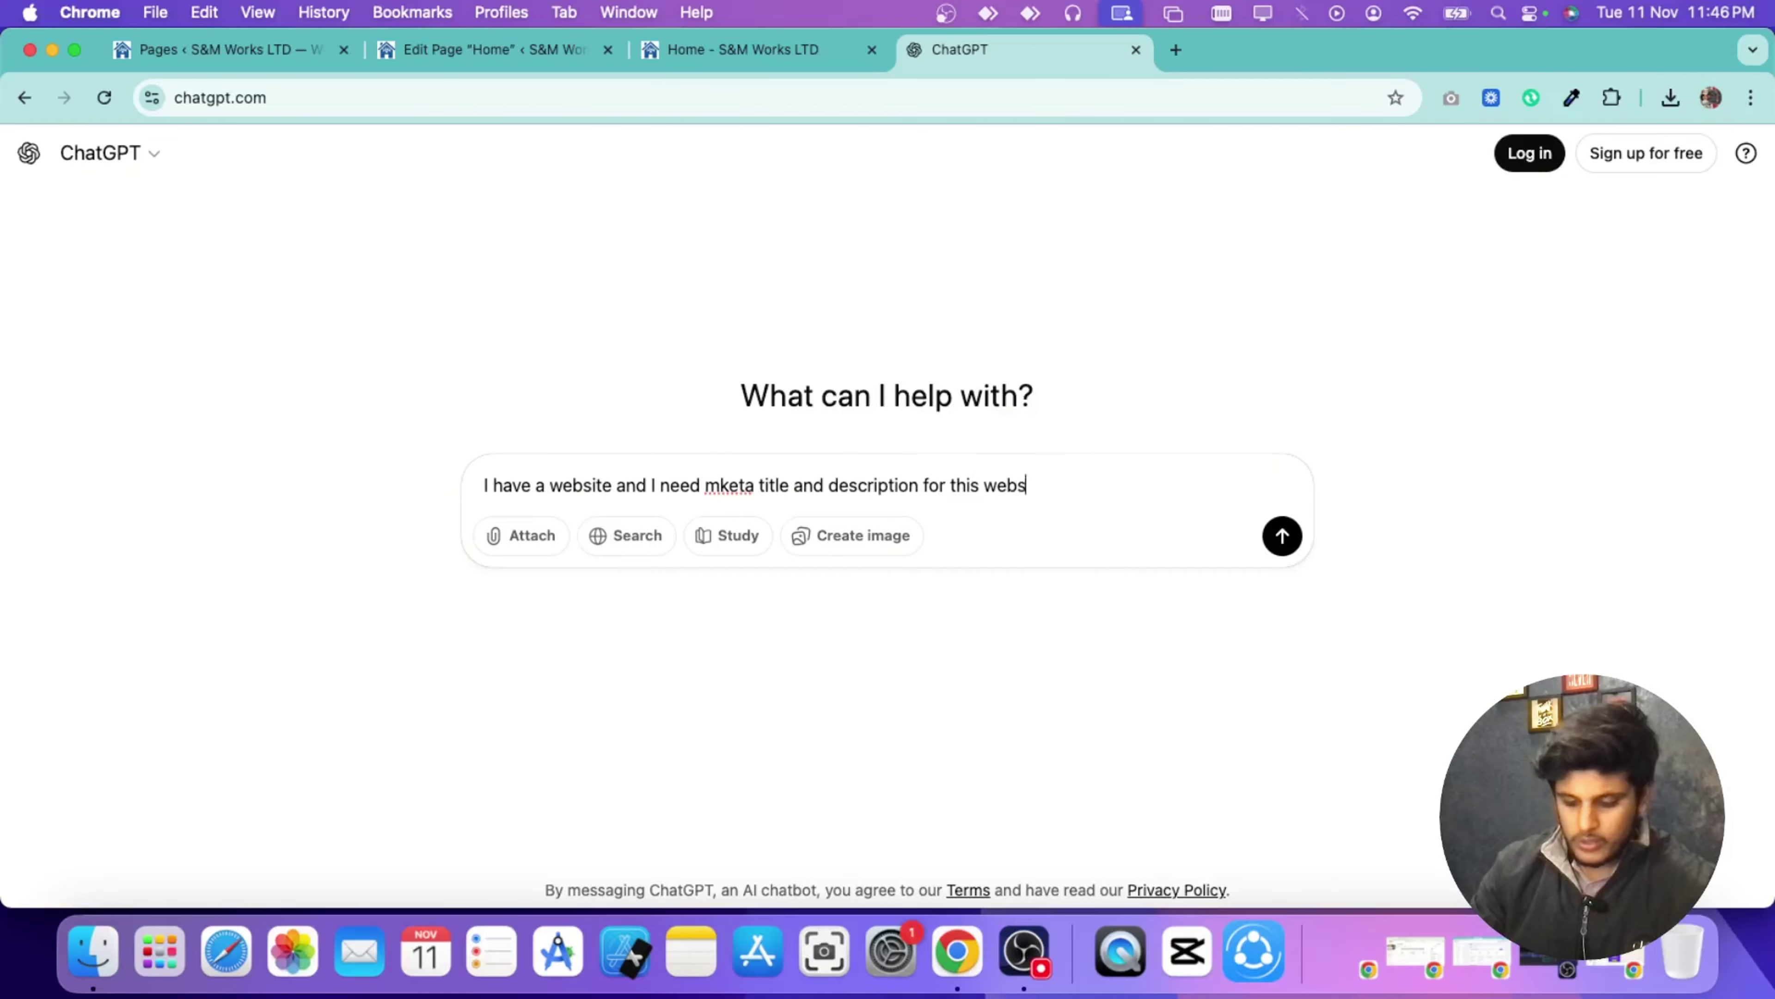
{"action": "type", "text": "ite and my d"}
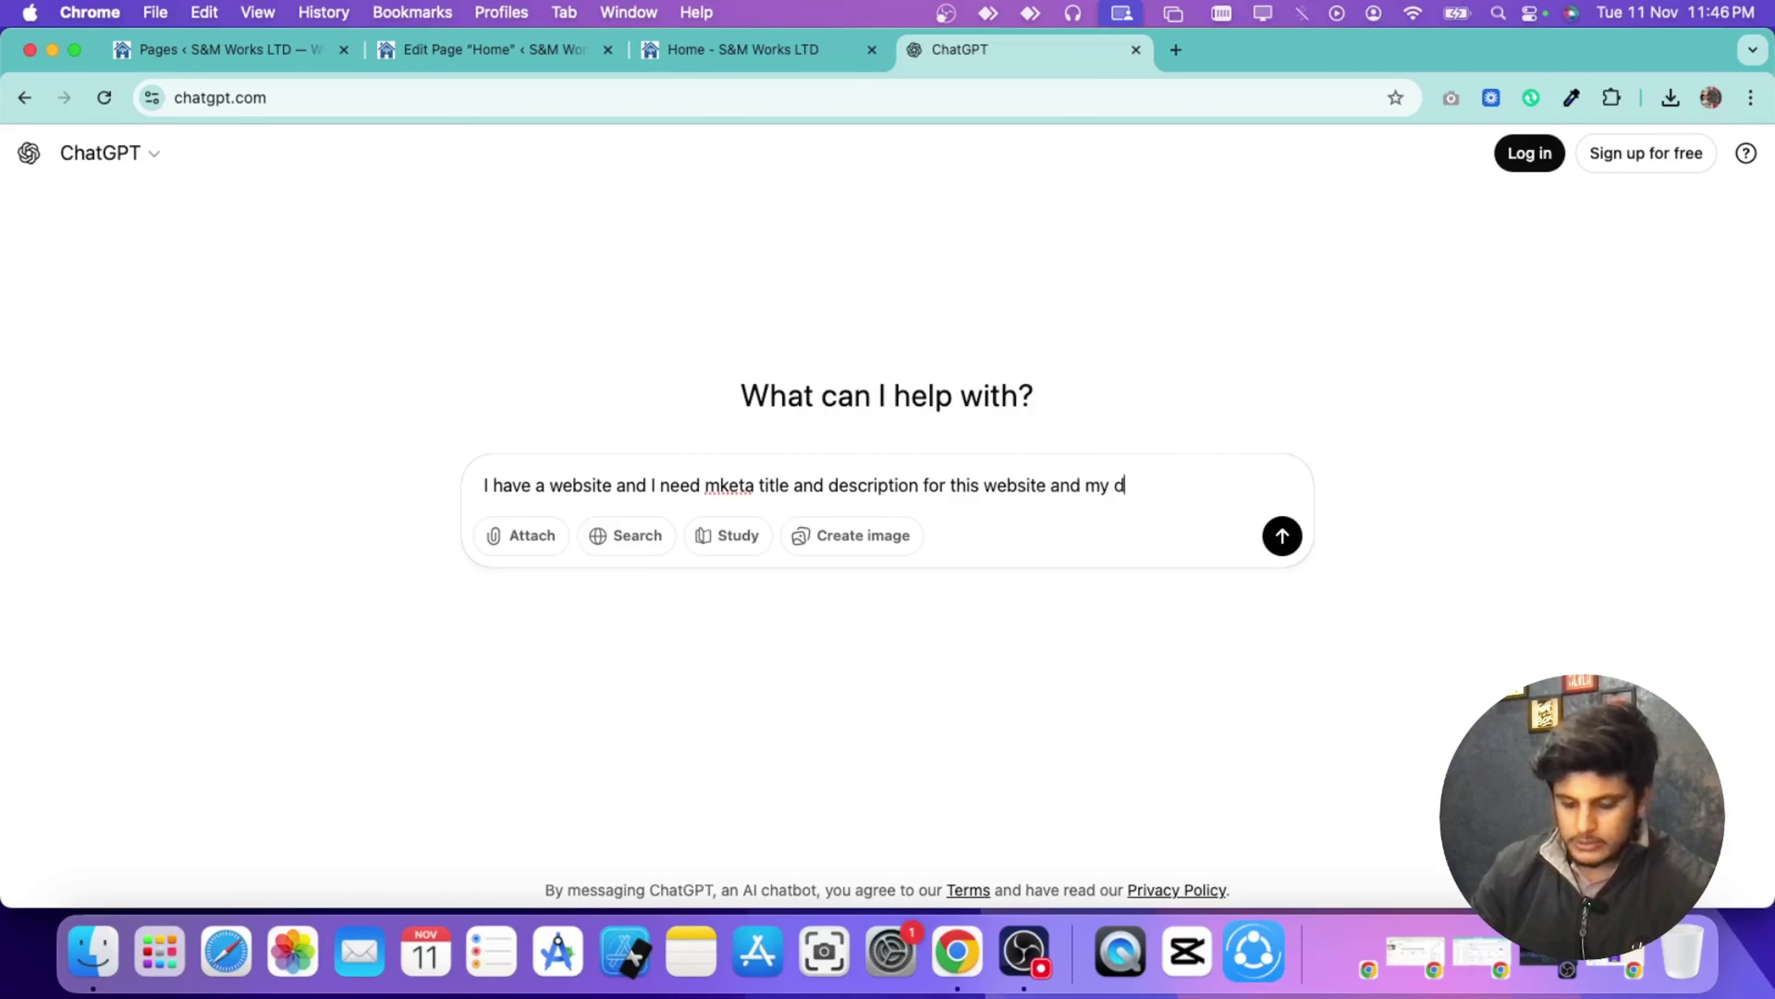
{"action": "key", "text": "BackSpace"}
{"action": "type", "text": "co"}
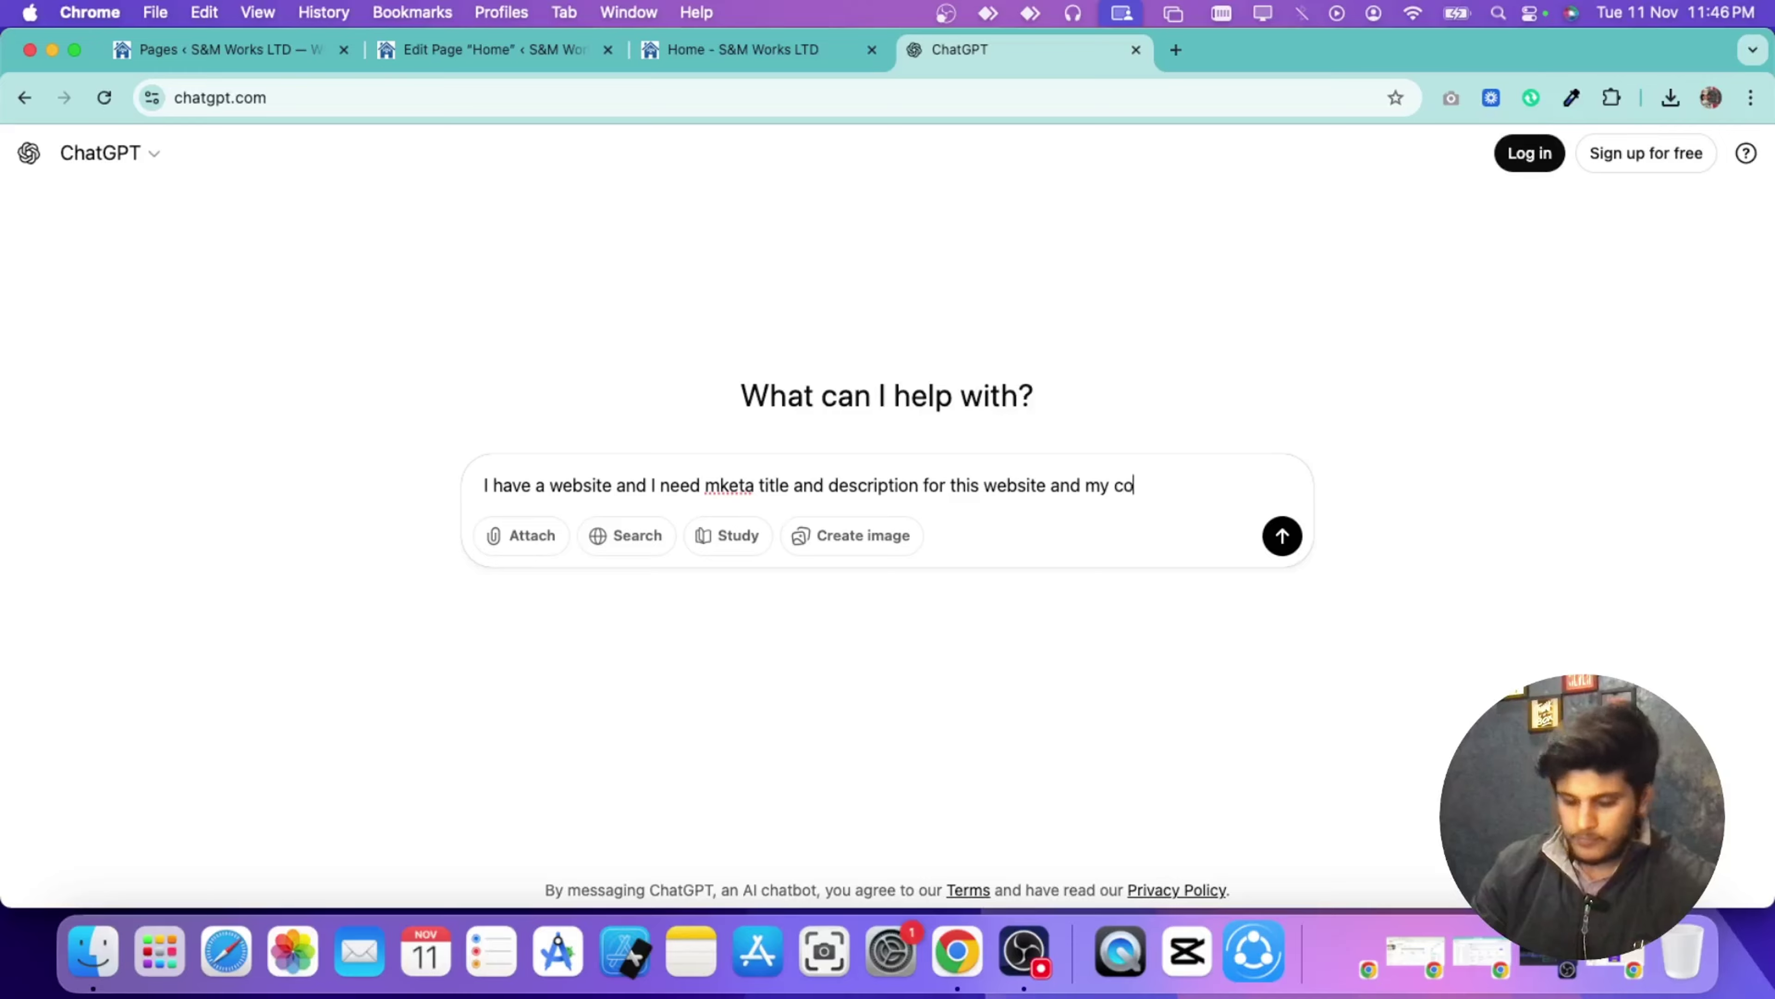
{"action": "key", "text": "BackSpace"}
{"action": "key", "text": "BackSpace"}
{"action": "type", "text": "focus k"}
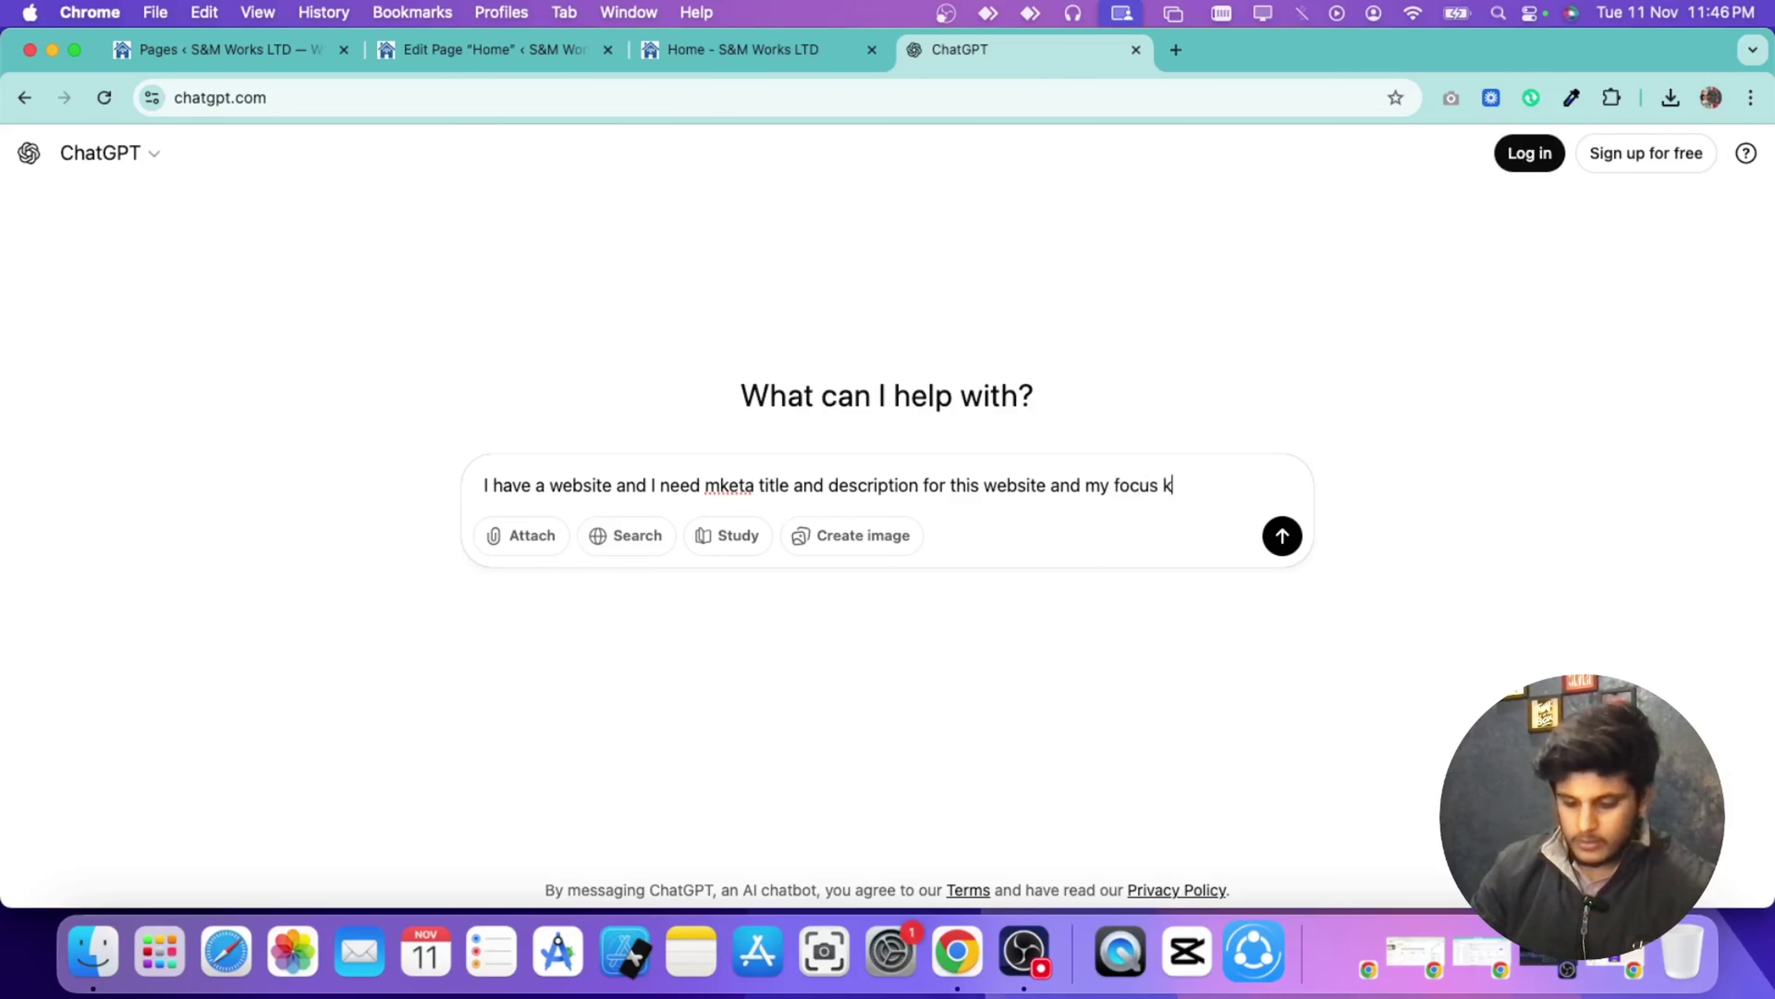
{"action": "type", "text": "eyword is"}
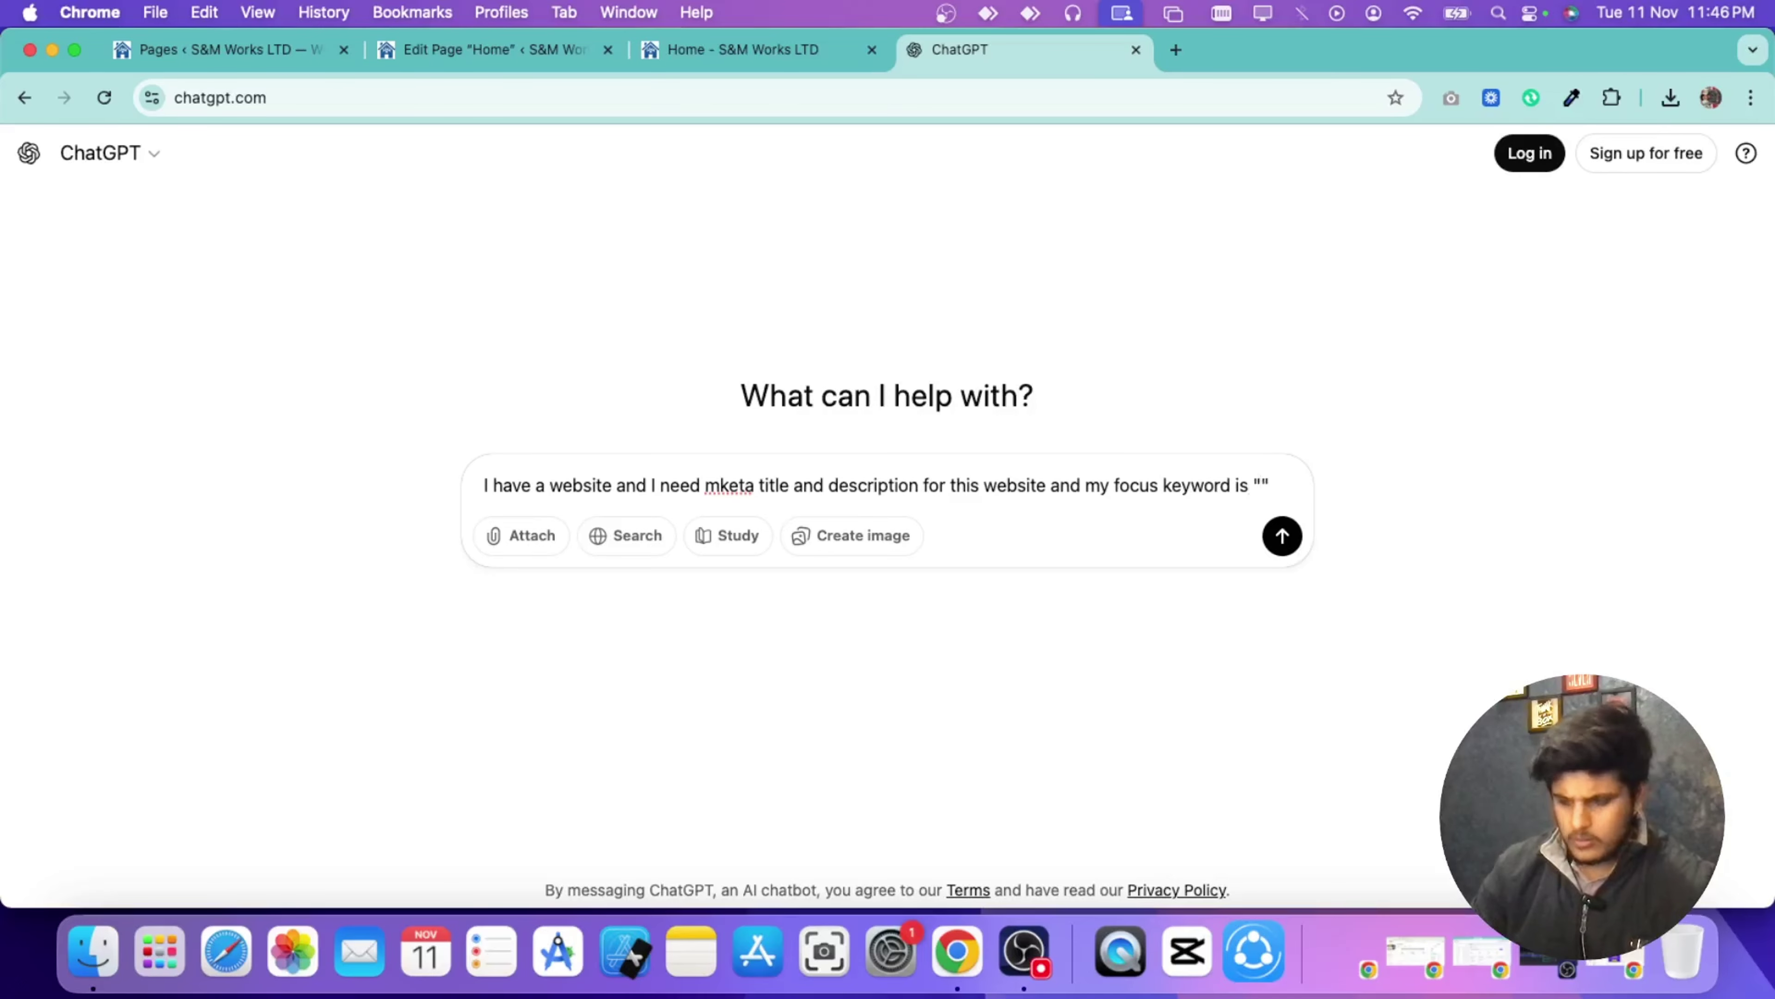
{"action": "type", "text": "home repair in london"}
{"action": "key", "text": "Return"}
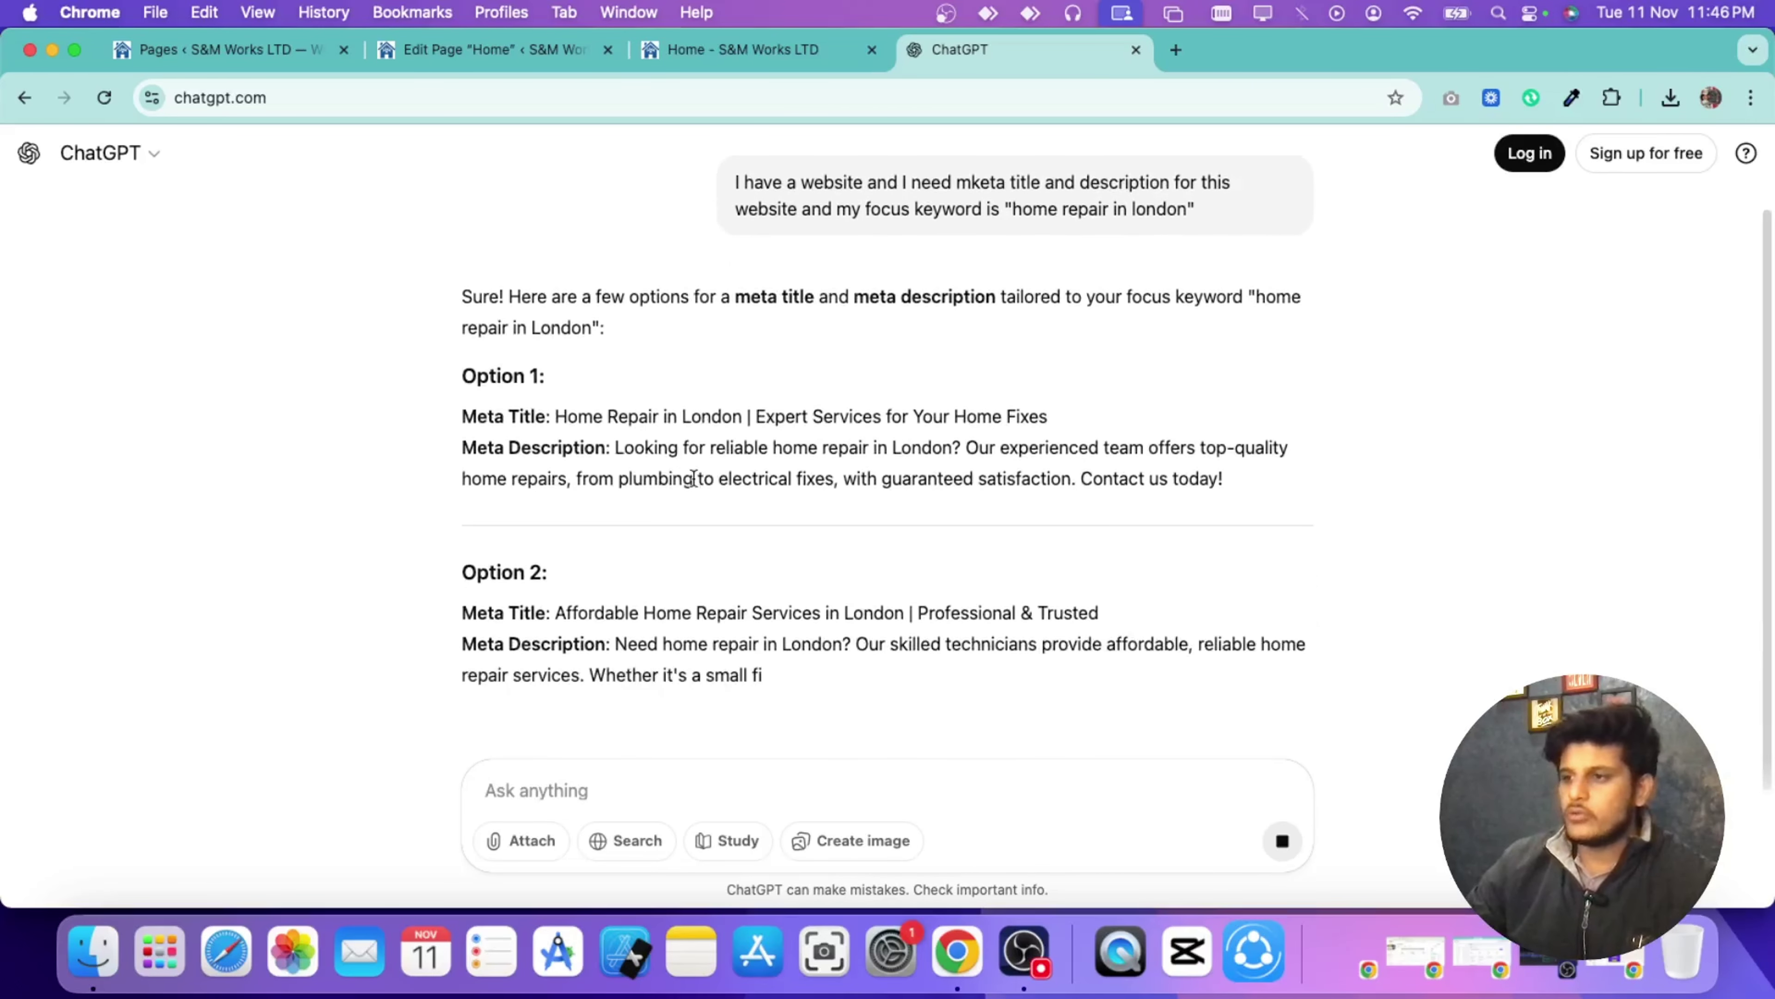
Step: Copy Option 1's meta title, "Home Repair in London | Expert Services for Your Home Fixes", into the Home page snippet's title
{"action": "left_click_drag", "start_coordinate": [557, 417], "coordinate": [1054, 426]}
{"action": "right_click", "coordinate": [1013, 417]}
{"action": "key", "text": "super+c"}
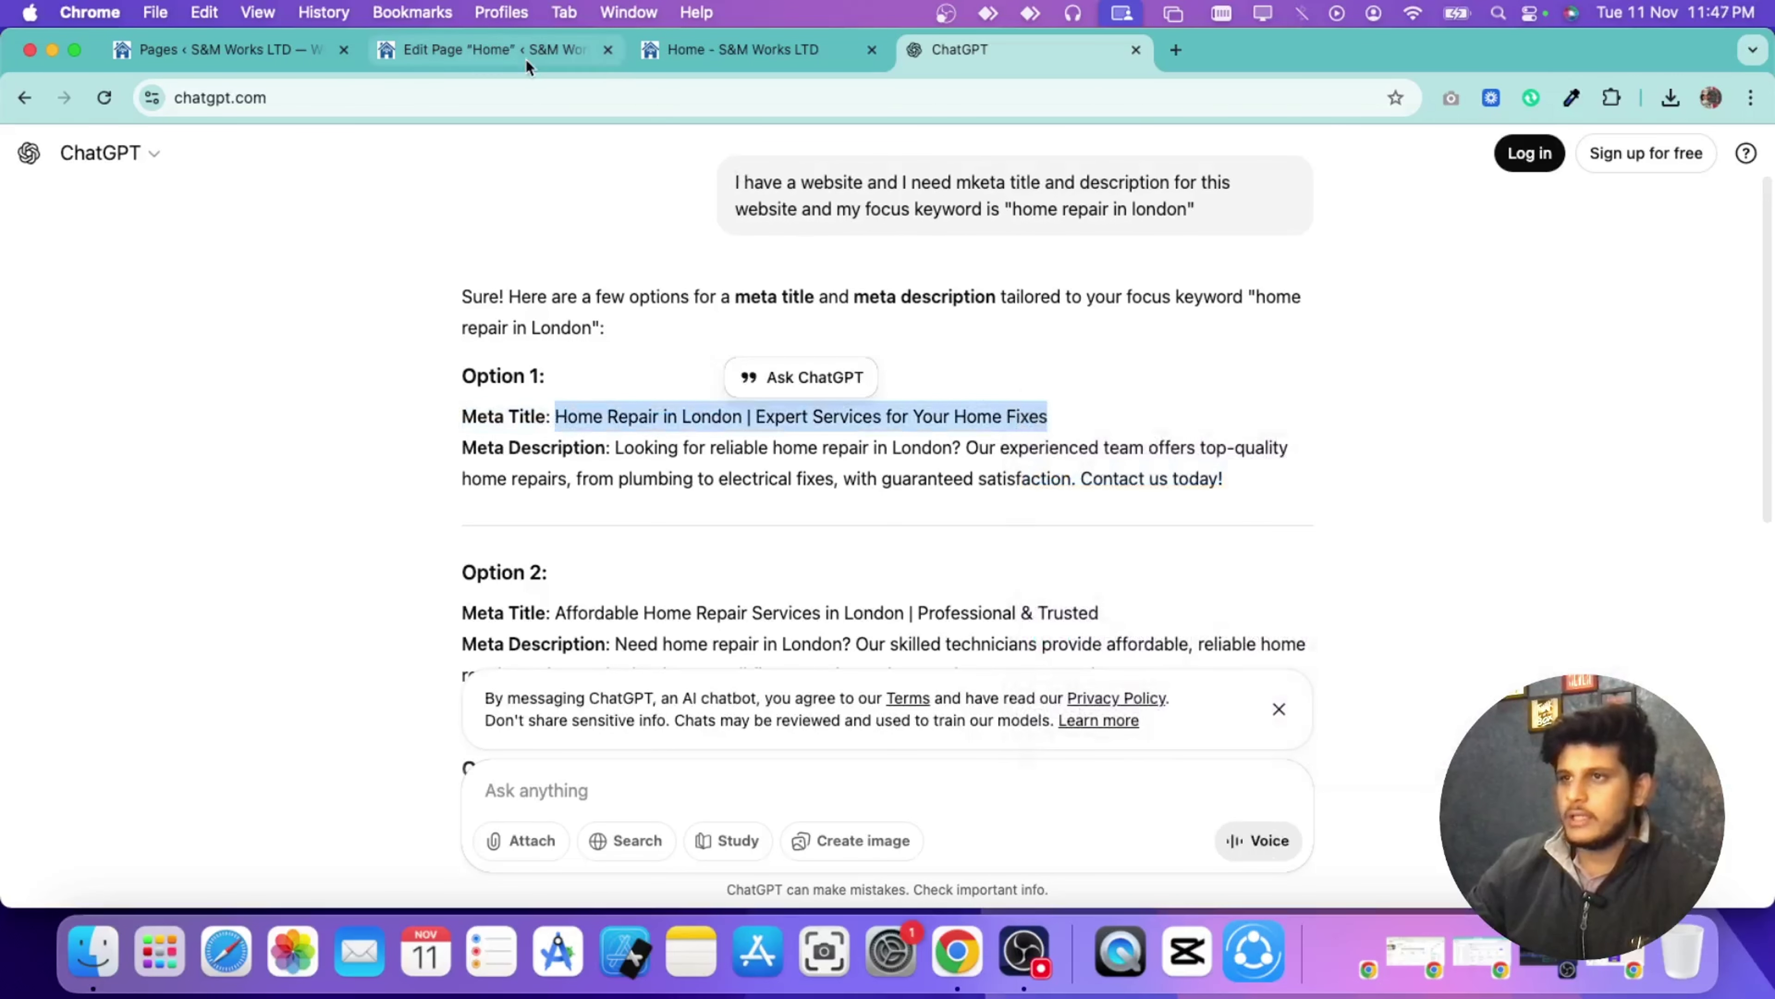
{"action": "left_click", "coordinate": [526, 56]}
{"action": "right_click", "coordinate": [821, 494]}
{"action": "left_click", "coordinate": [905, 674]}
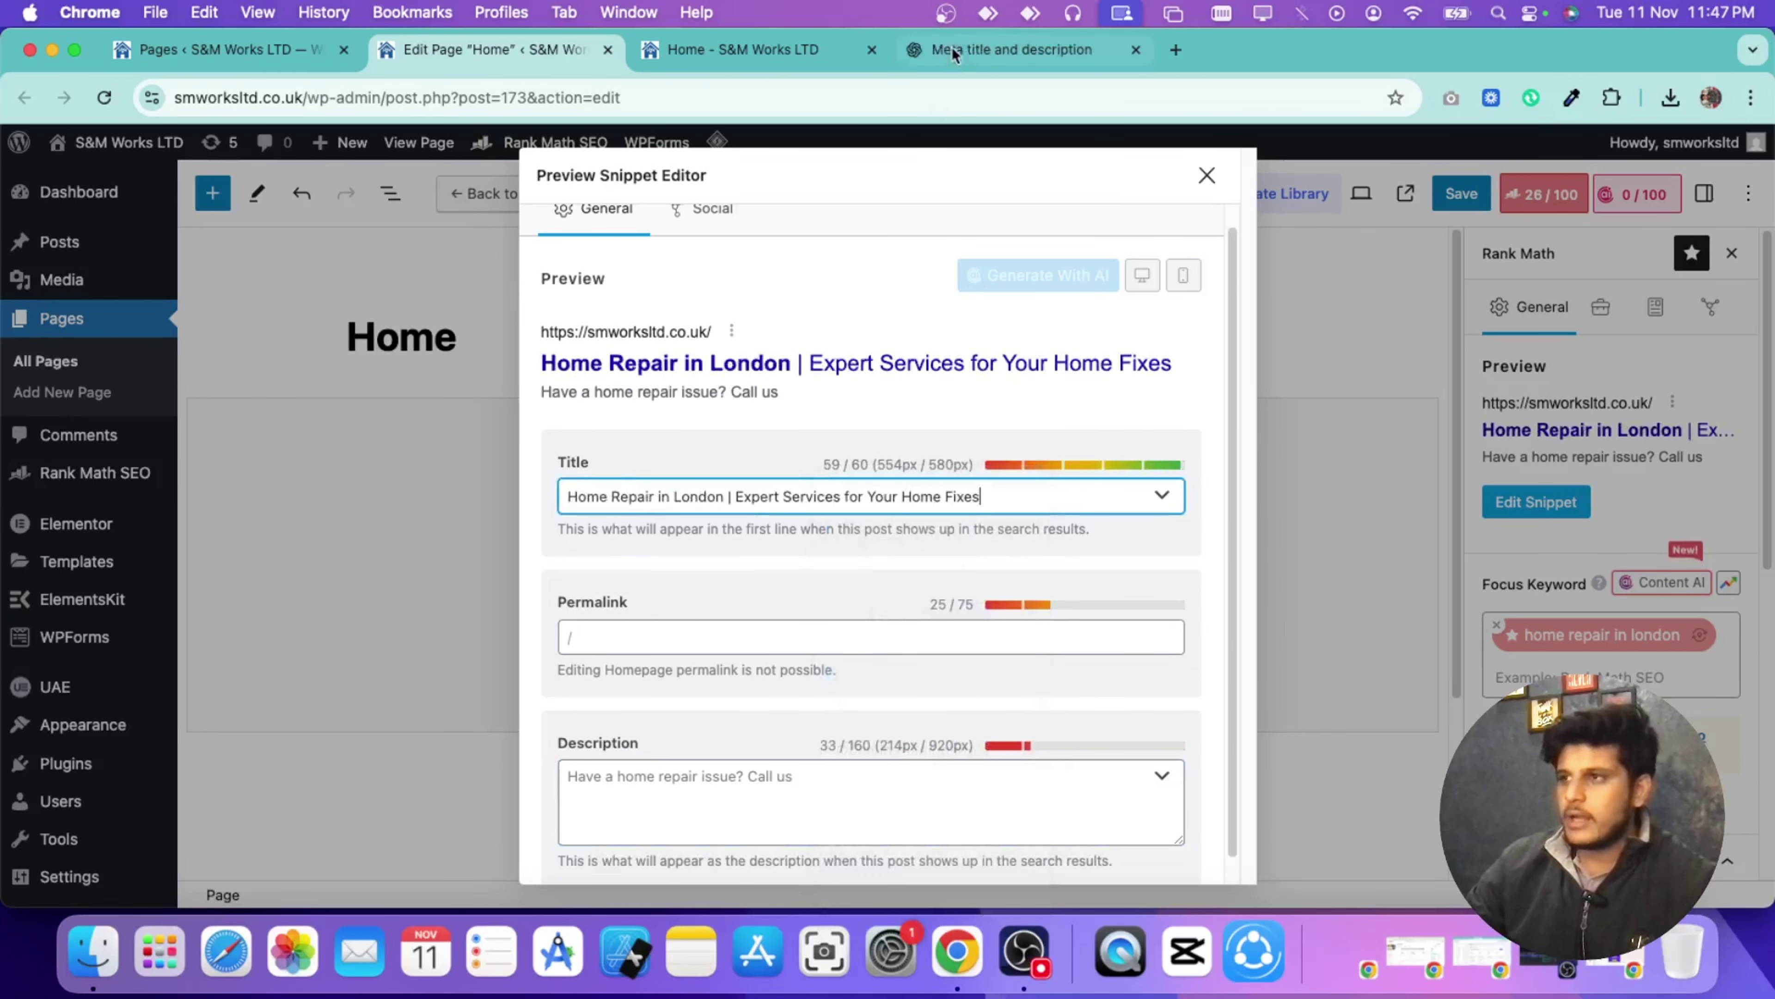
Step: Copy Option 1's meta description from ChatGPT into the Home page snippet's description and close the snippet editor
{"action": "left_click", "coordinate": [965, 49]}
{"action": "left_click_drag", "start_coordinate": [615, 448], "coordinate": [1225, 480]}
{"action": "right_click", "coordinate": [1105, 490]}
{"action": "left_click", "coordinate": [1118, 521]}
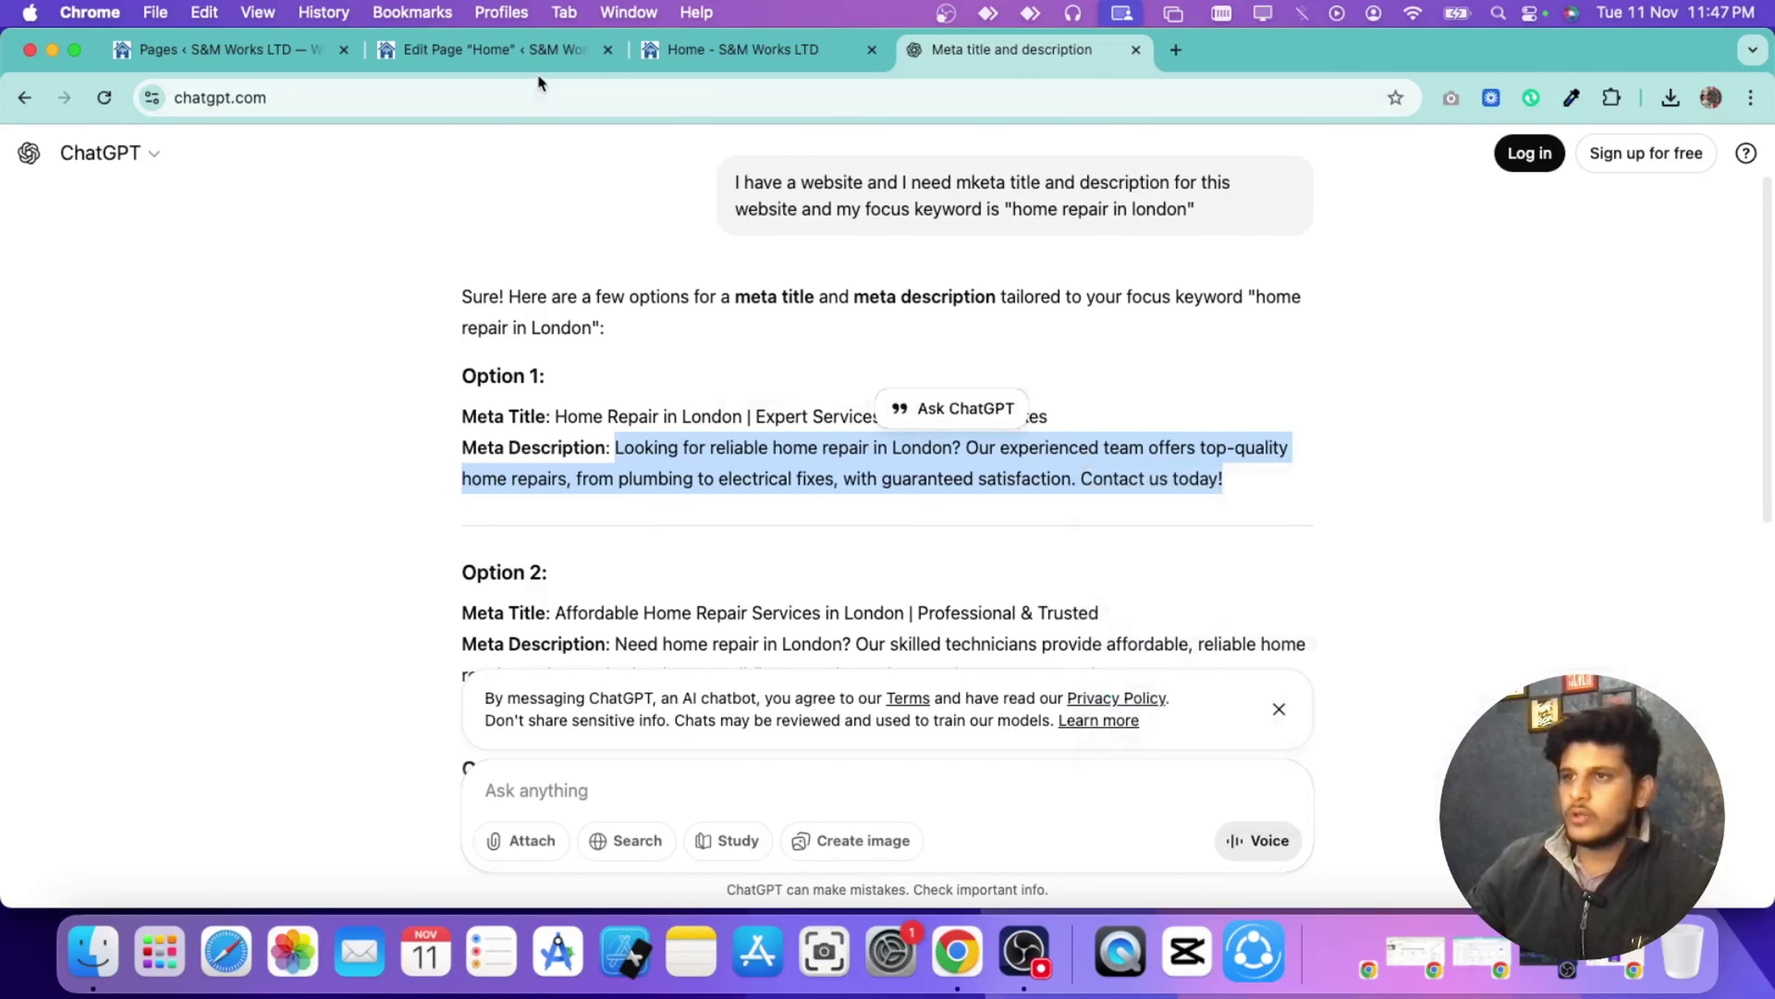
{"action": "left_click", "coordinate": [526, 53]}
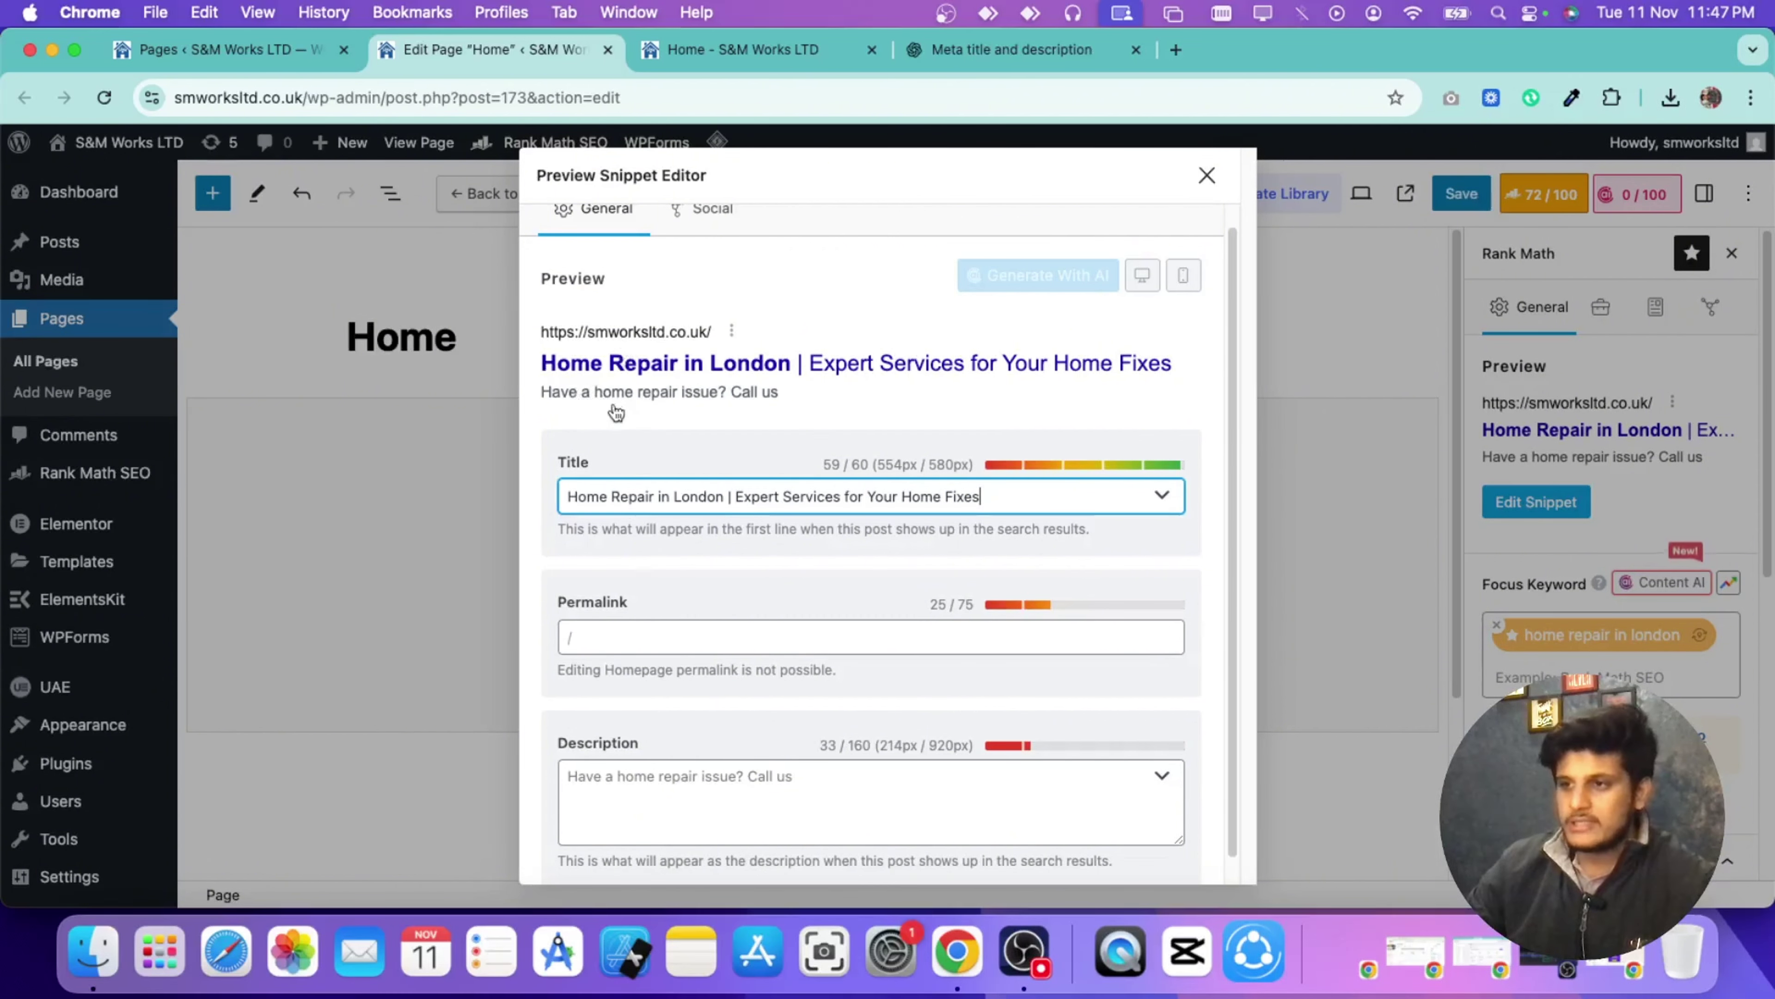
{"action": "right_click", "coordinate": [705, 769]}
{"action": "left_click", "coordinate": [753, 675]}
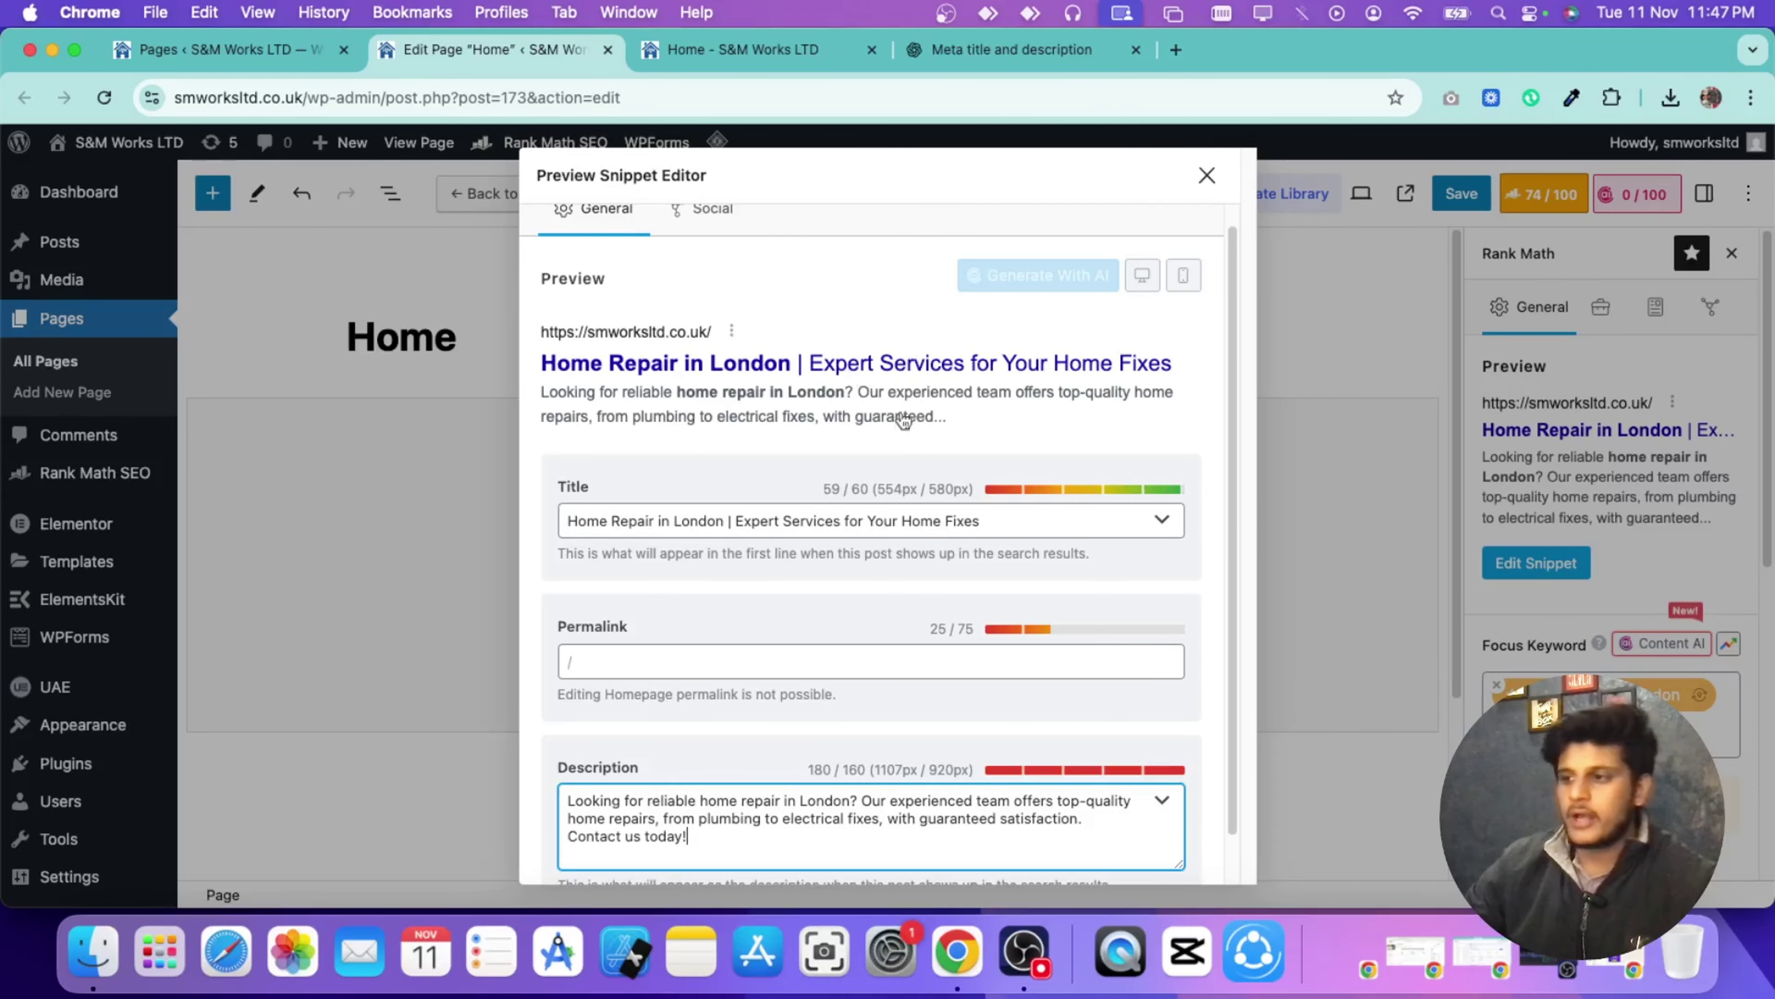
{"action": "scroll", "coordinate": [930, 455], "scroll_direction": "down", "scroll_amount": 1}
{"action": "left_click", "coordinate": [1203, 186]}
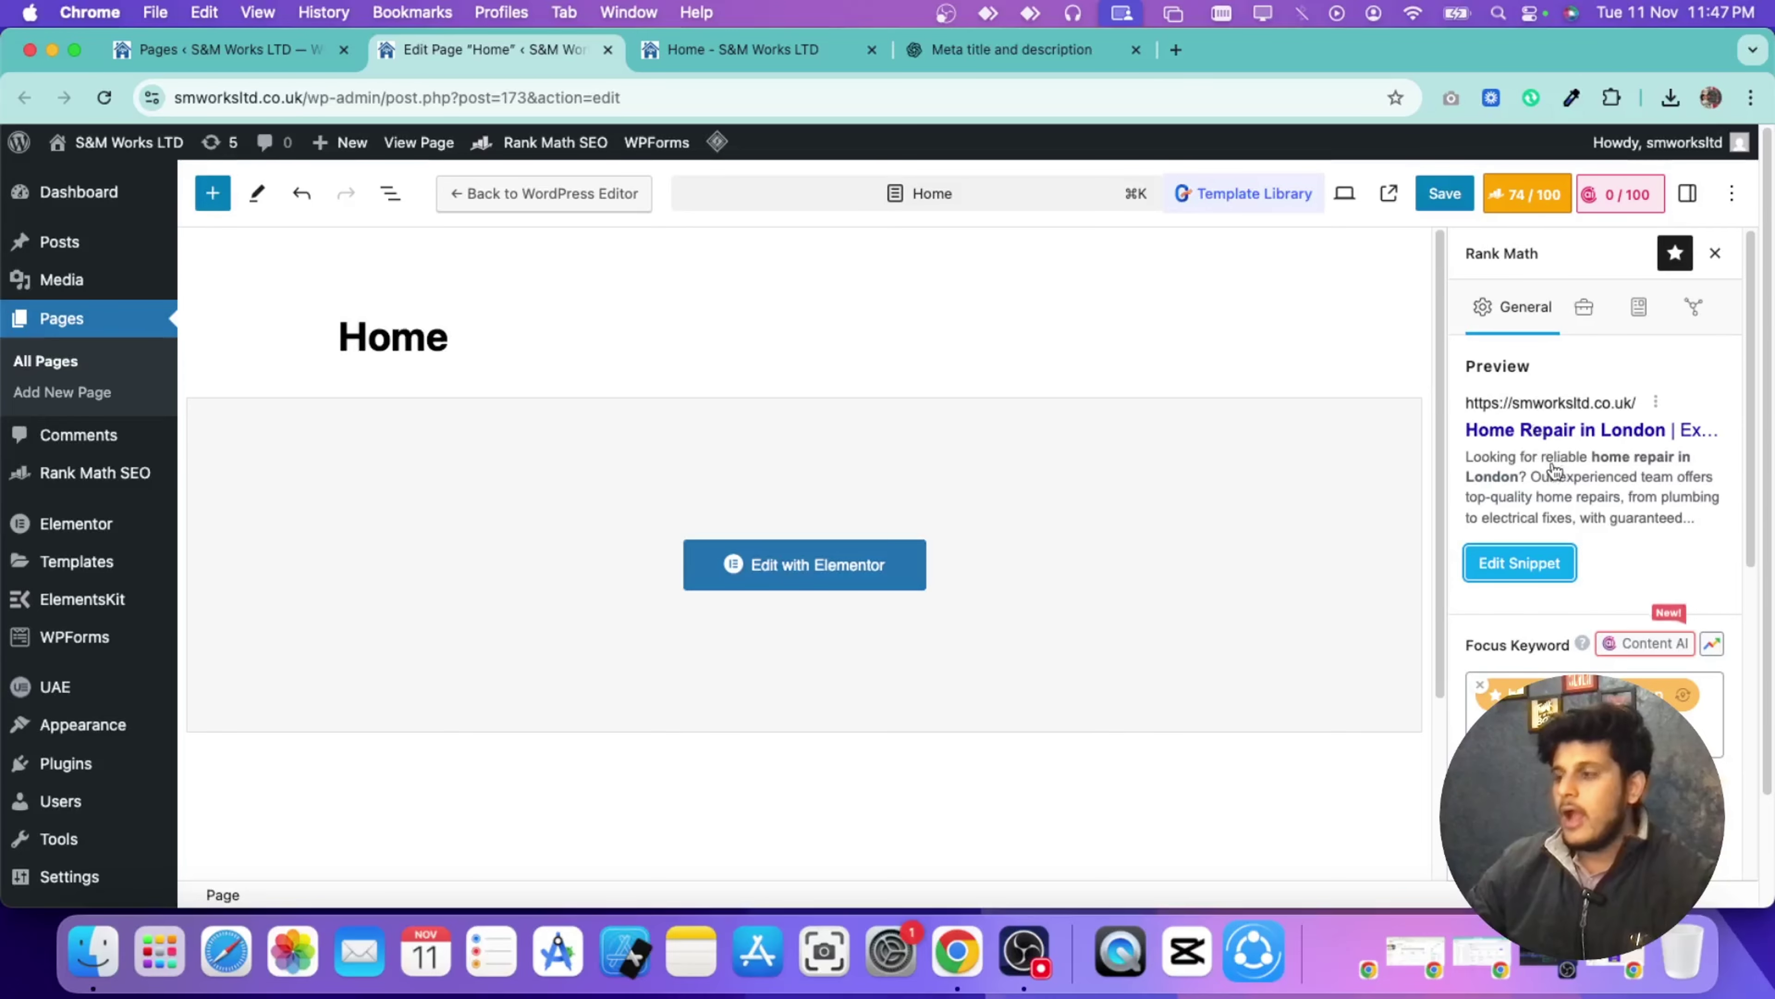
Step: Review the Home page's Basic SEO tests in Rank Math
{"action": "scroll", "coordinate": [1557, 483], "scroll_direction": "down", "scroll_amount": 2}
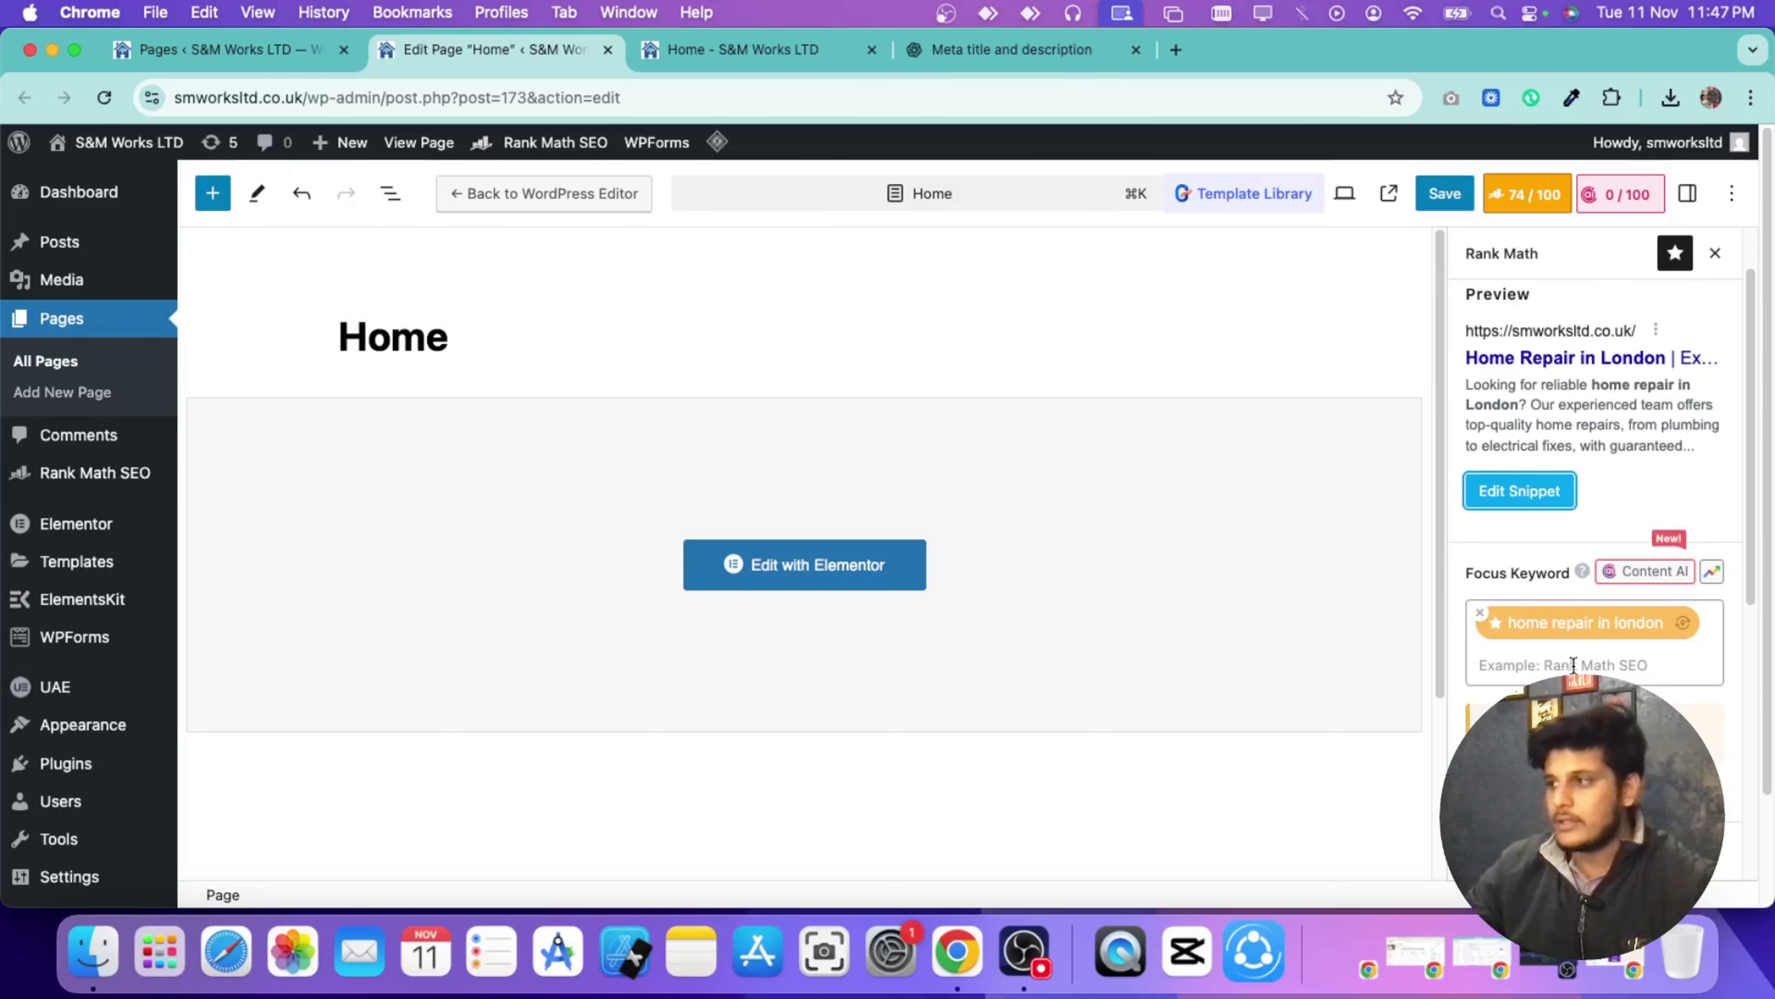
{"action": "scroll", "coordinate": [1525, 478], "scroll_direction": "down", "scroll_amount": 5}
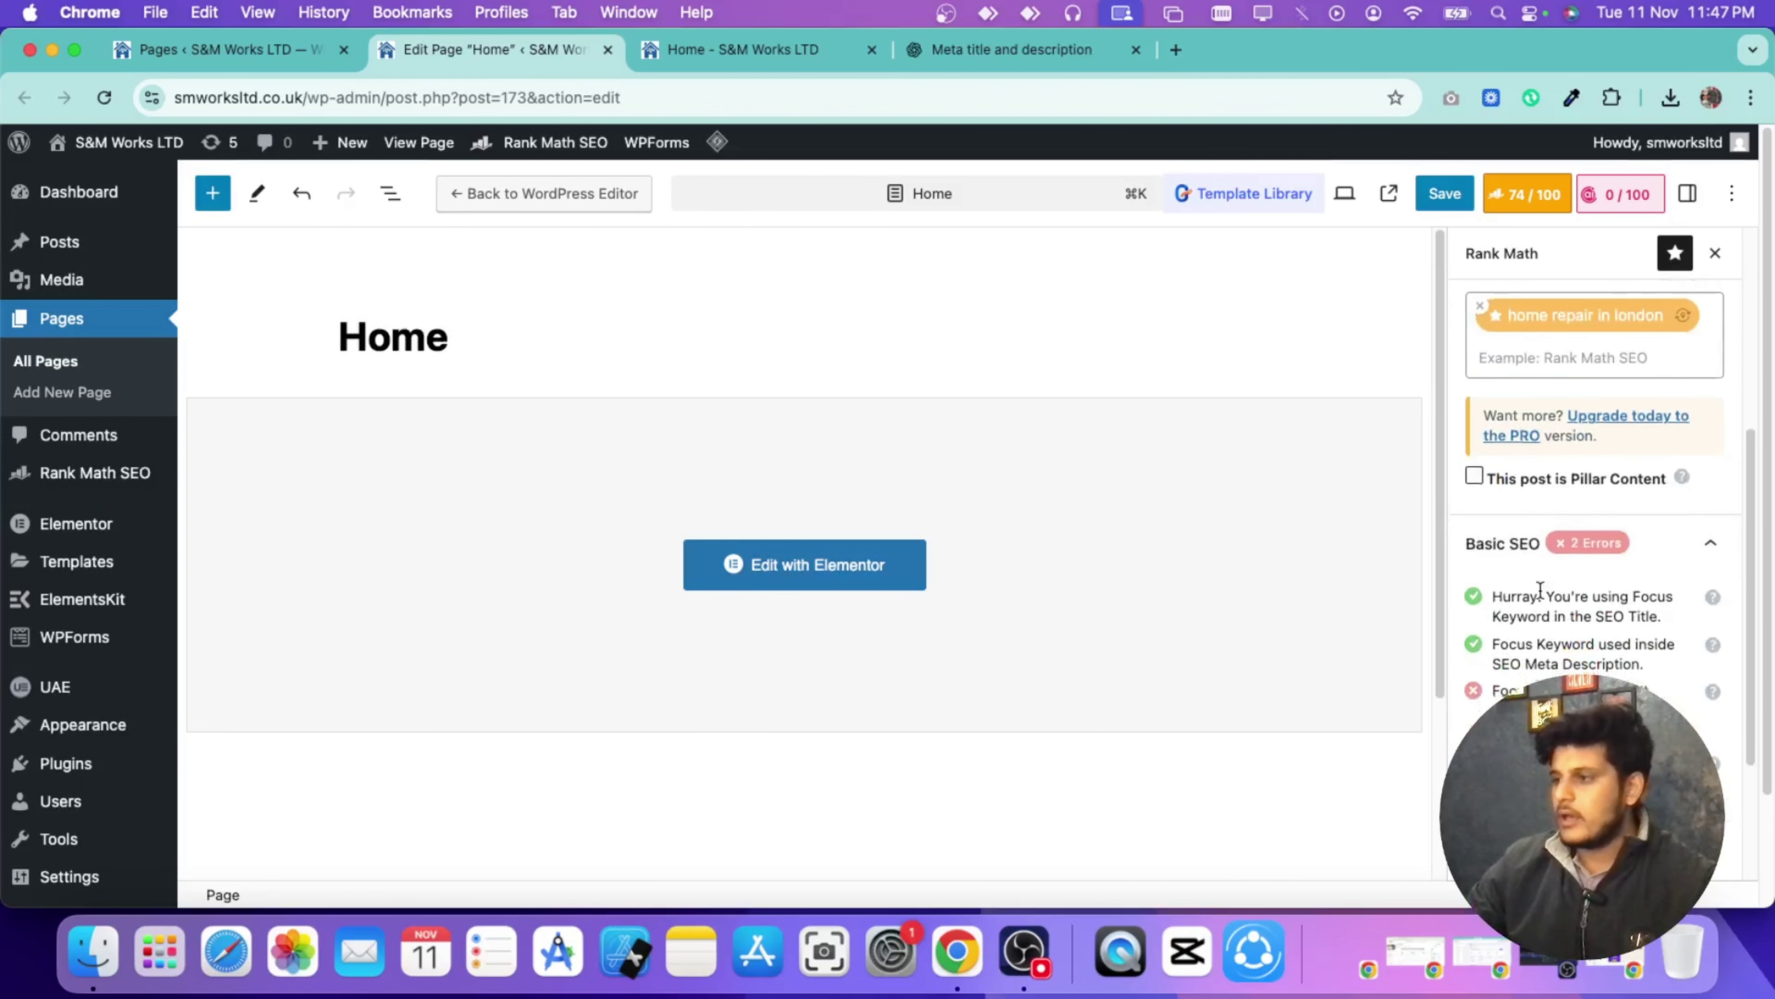
{"action": "scroll", "coordinate": [1559, 483], "scroll_direction": "down", "scroll_amount": 2}
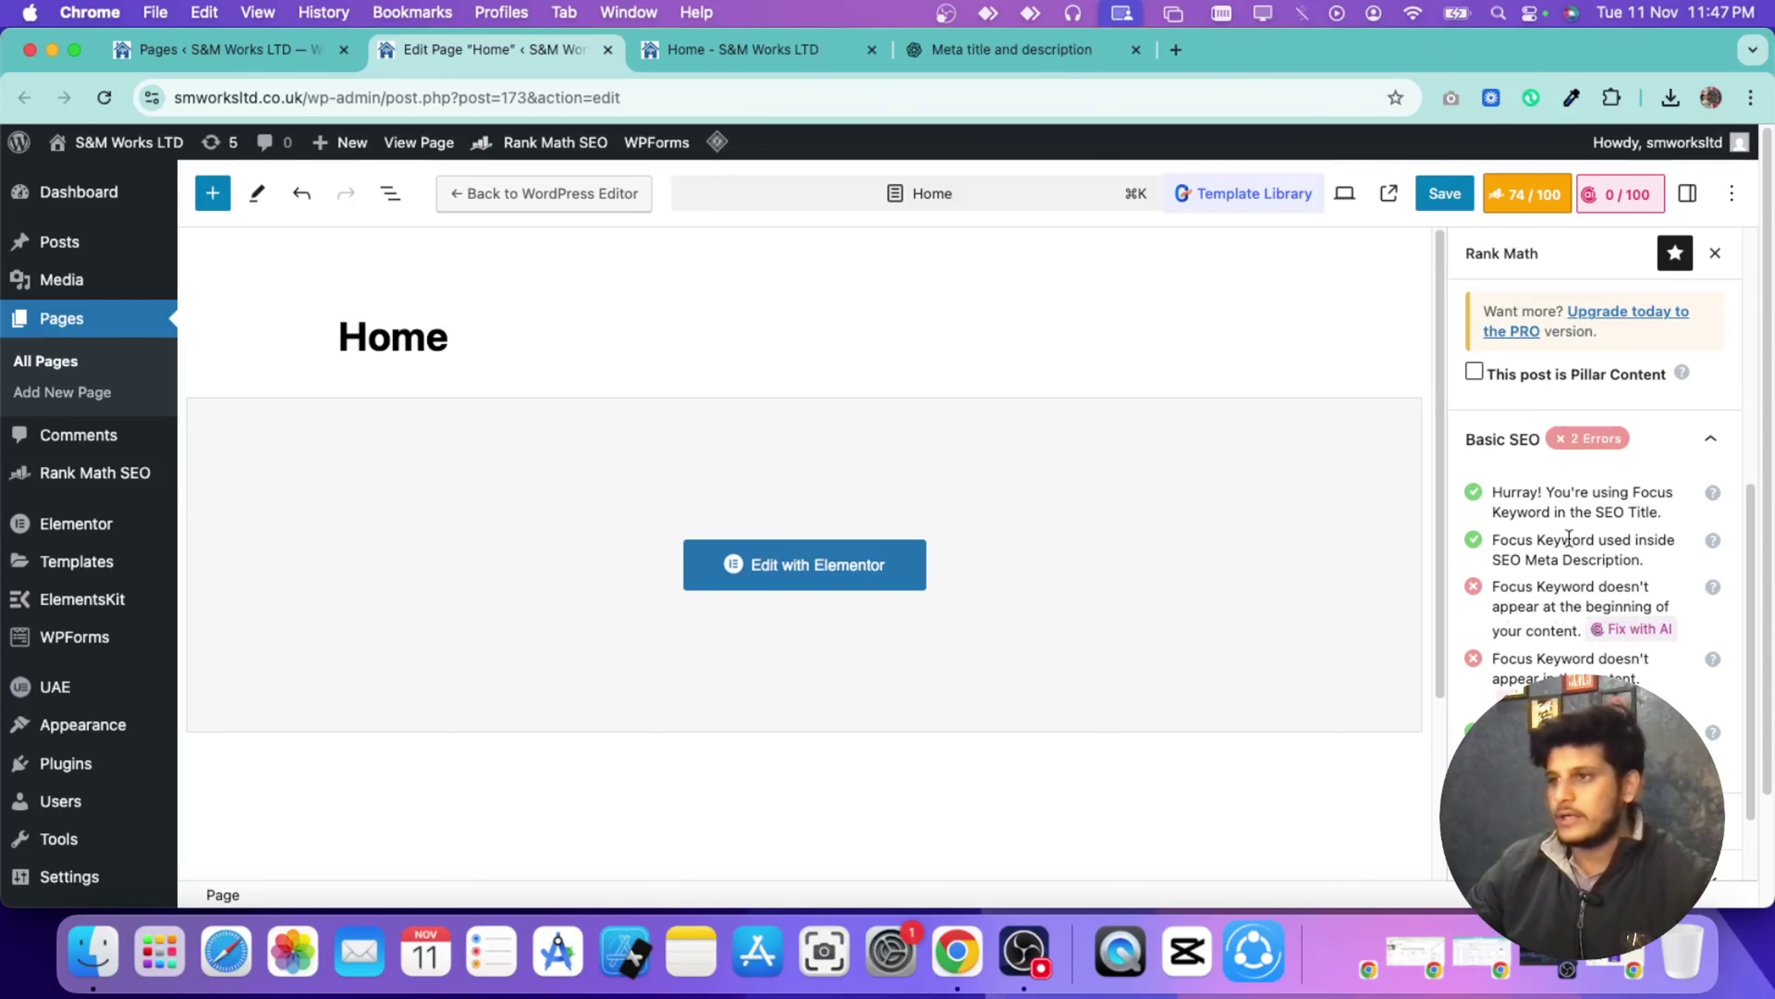
Step: Look over the live Home page's hero and "Transform Your Property" sections for places to use the focus keyword
{"action": "left_click", "coordinate": [736, 50]}
{"action": "scroll", "coordinate": [700, 407], "scroll_direction": "down", "scroll_amount": 5}
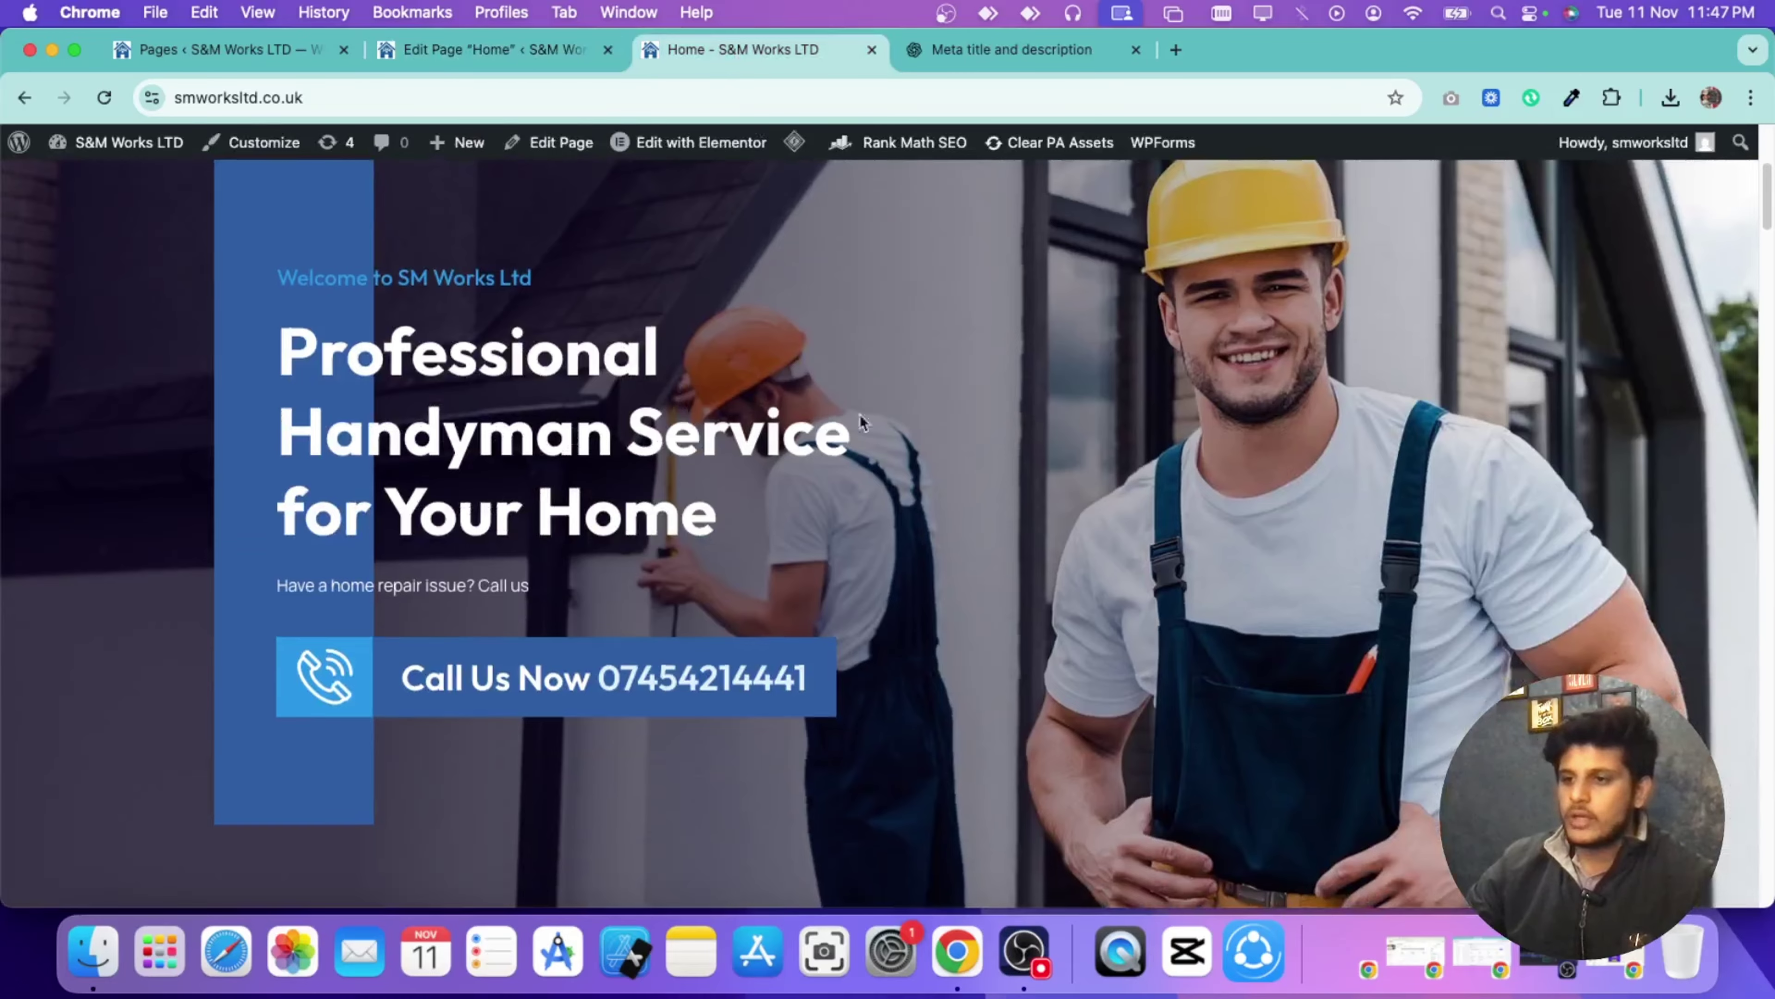
{"action": "scroll", "coordinate": [1230, 568], "scroll_direction": "down", "scroll_amount": 10}
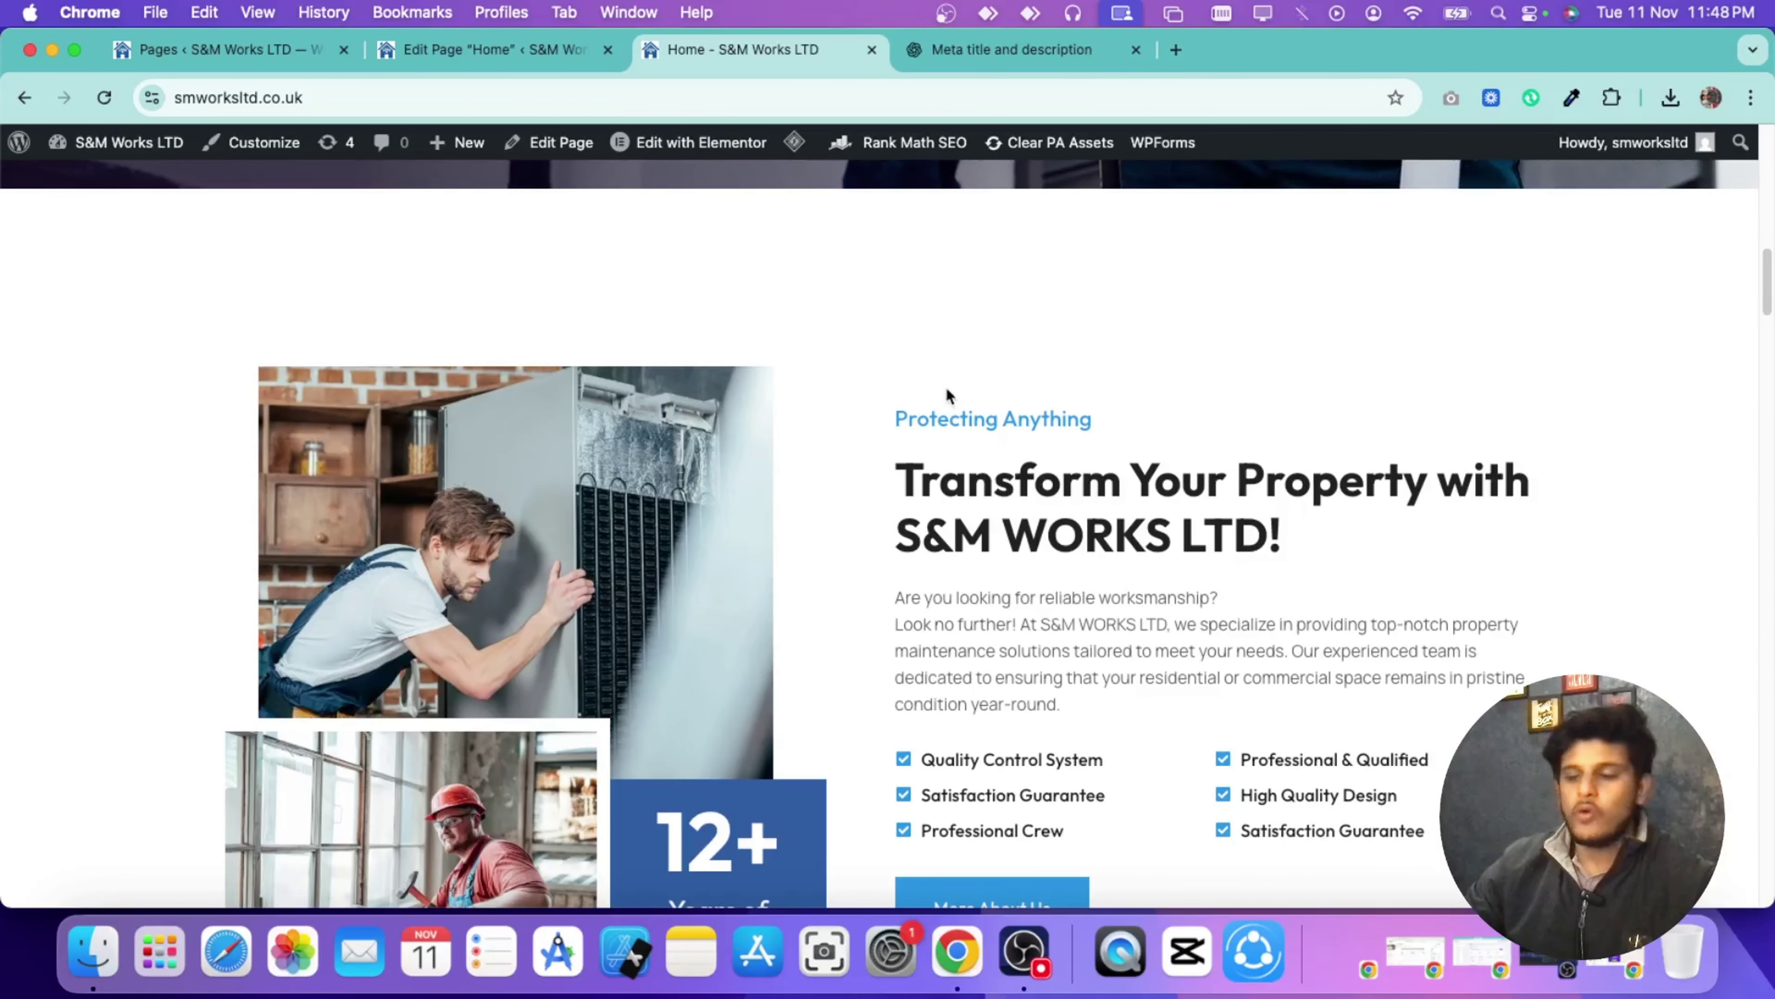
{"action": "scroll", "coordinate": [947, 386], "scroll_direction": "up", "scroll_amount": 10}
{"action": "scroll", "coordinate": [725, 364], "scroll_direction": "up", "scroll_amount": 5}
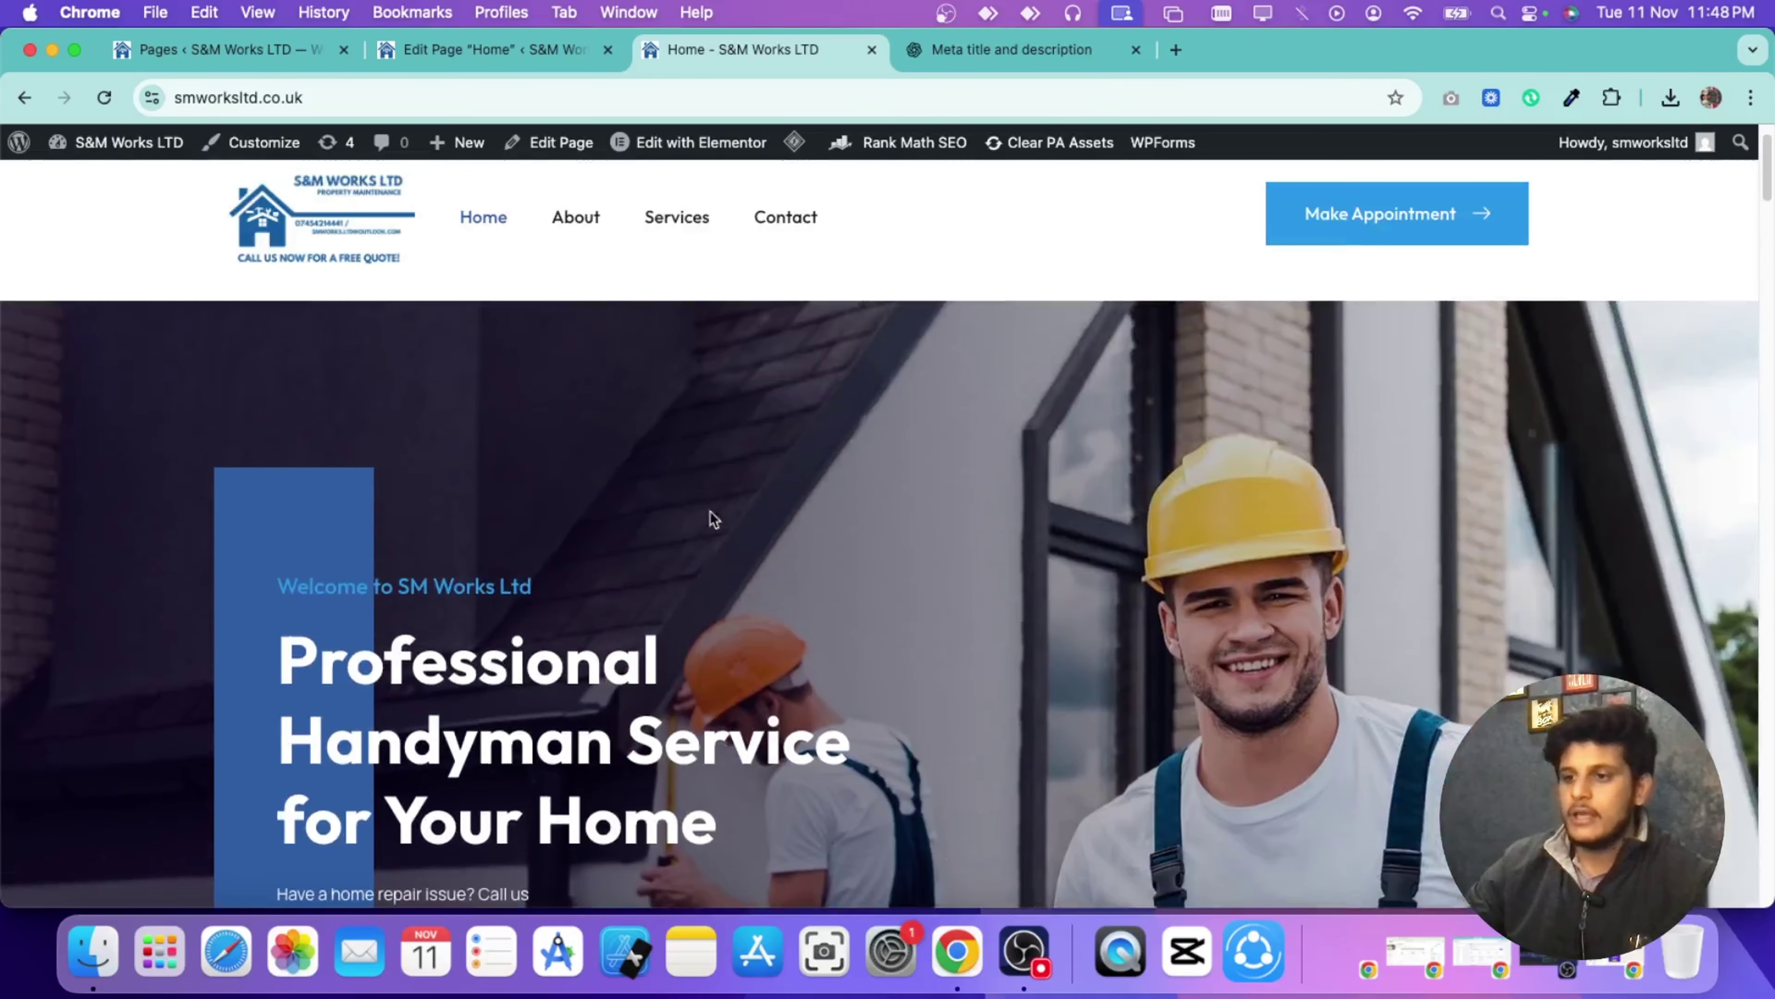
{"action": "scroll", "coordinate": [713, 515], "scroll_direction": "down", "scroll_amount": 3}
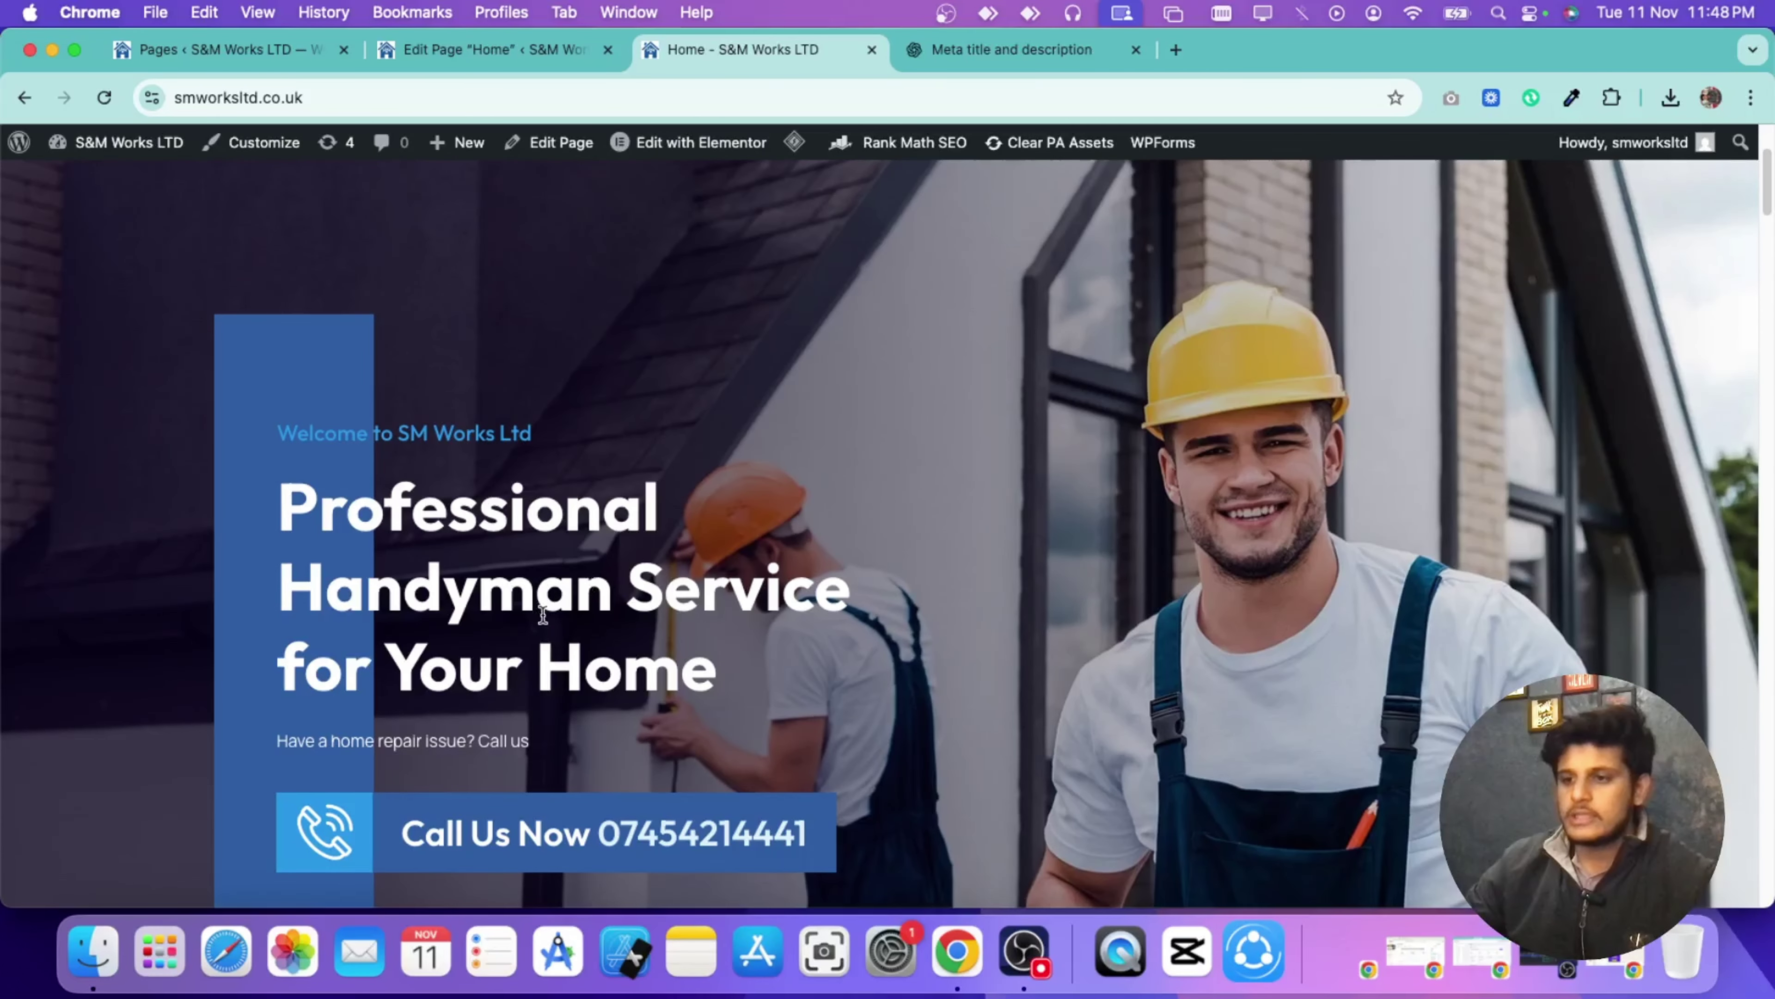
{"action": "scroll", "coordinate": [455, 758], "scroll_direction": "down", "scroll_amount": 10}
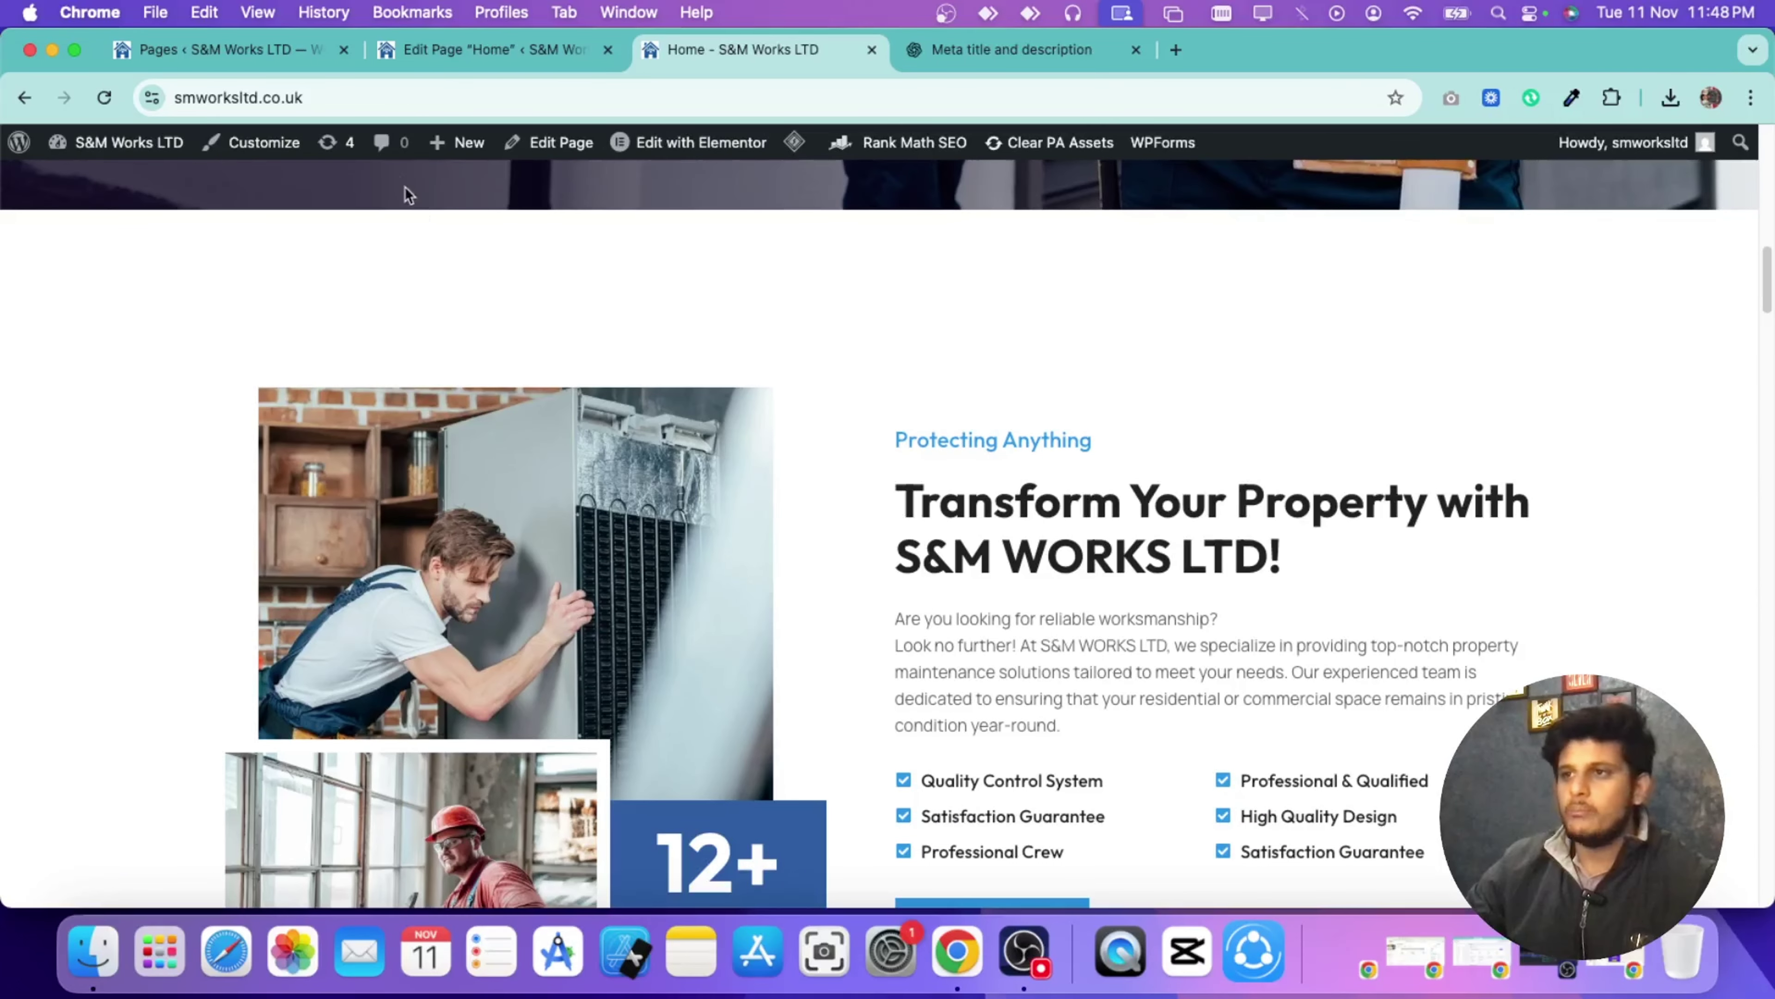
Step: Return to the Home page's Rank Math checks and expand the Additional tests to review them
{"action": "left_click", "coordinate": [427, 49]}
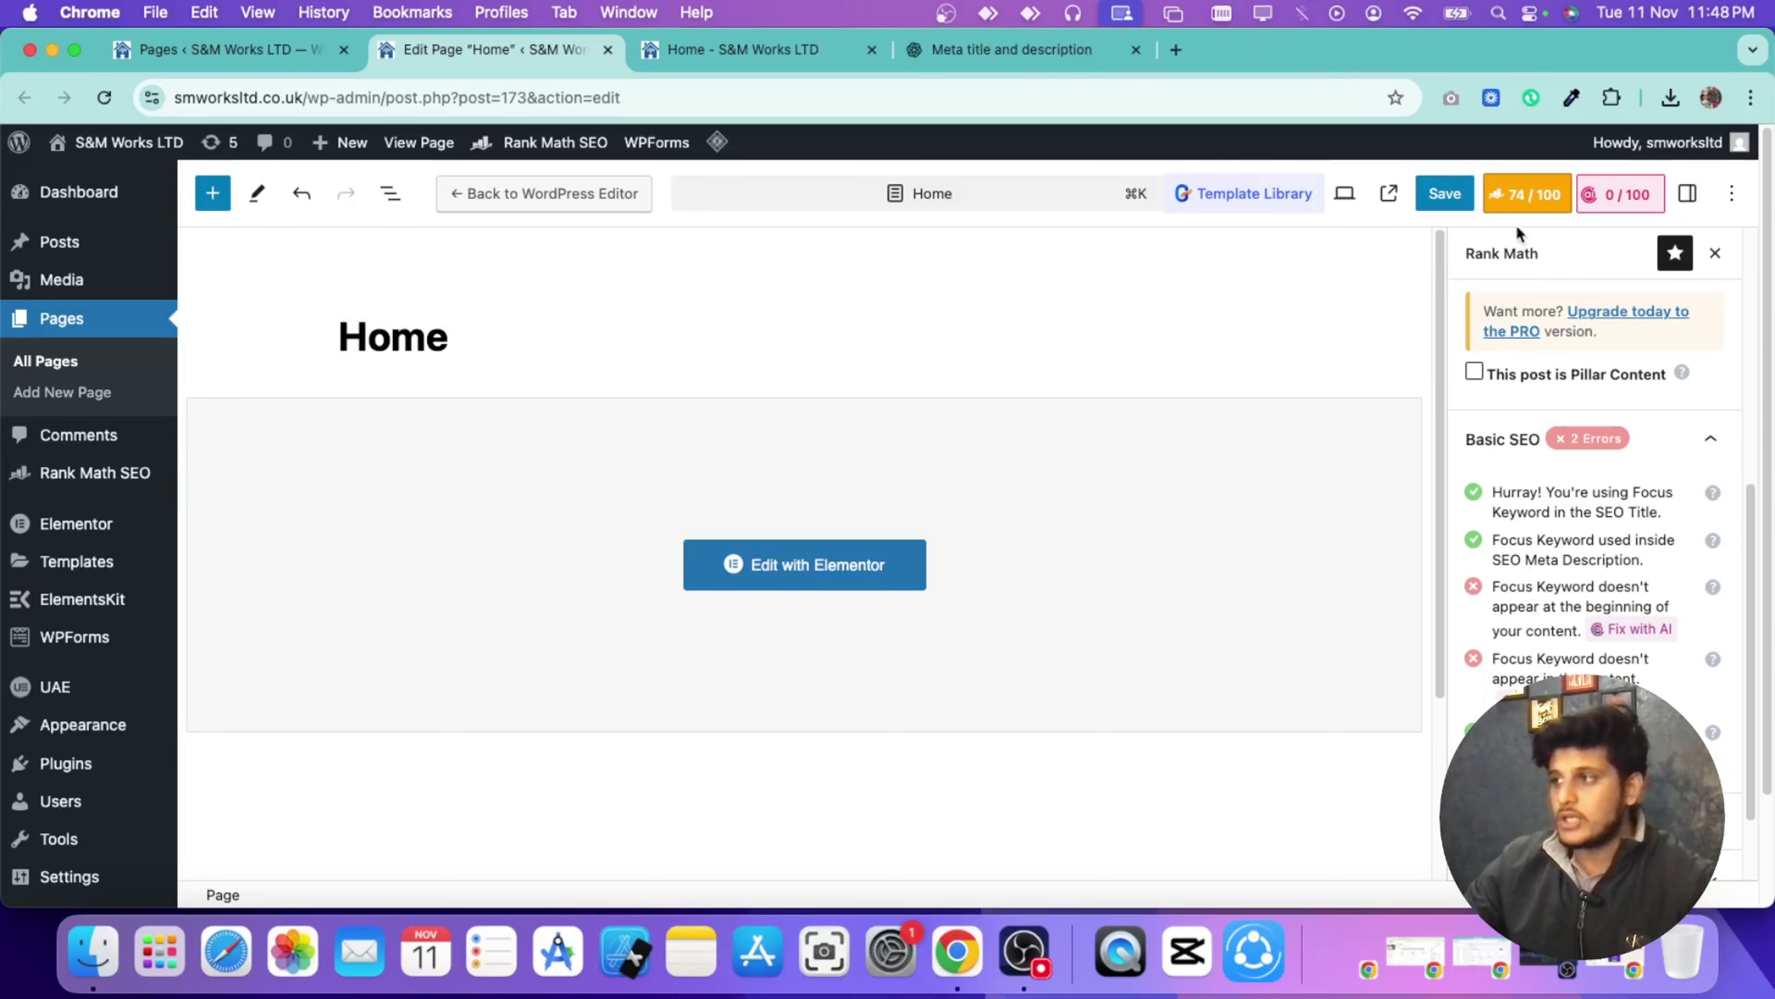
{"action": "scroll", "coordinate": [1534, 496], "scroll_direction": "down", "scroll_amount": 5}
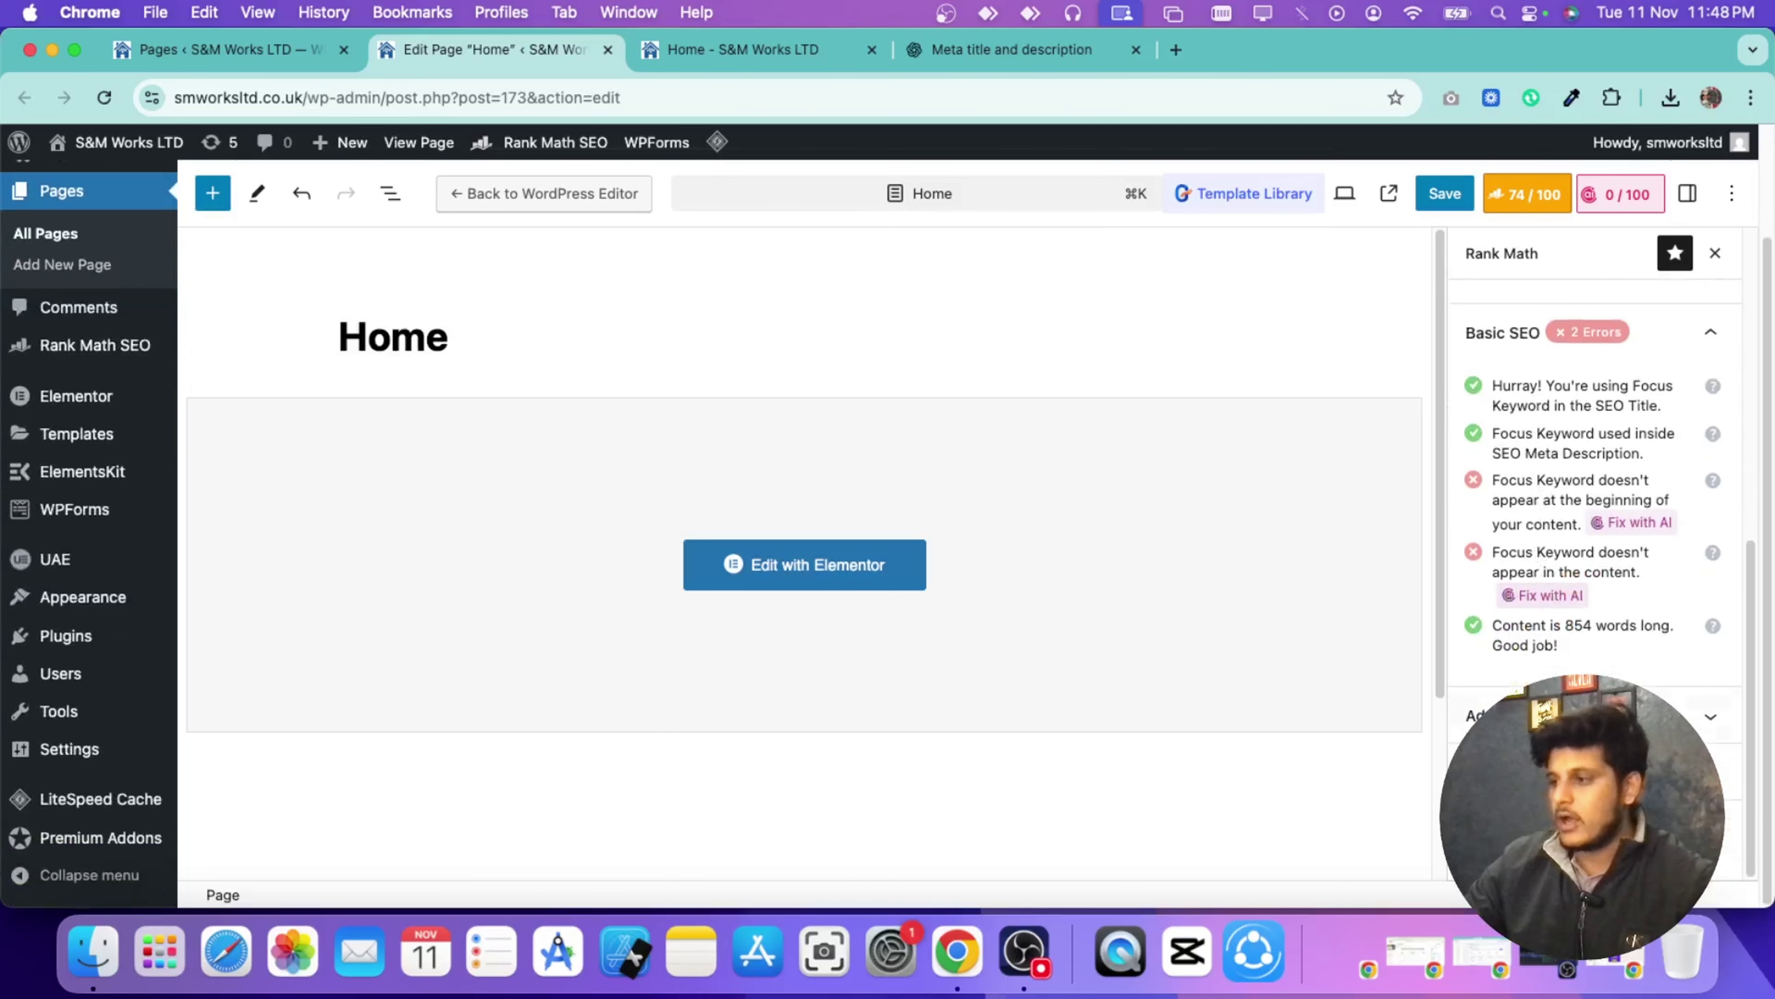
{"action": "left_click", "coordinate": [1537, 716]}
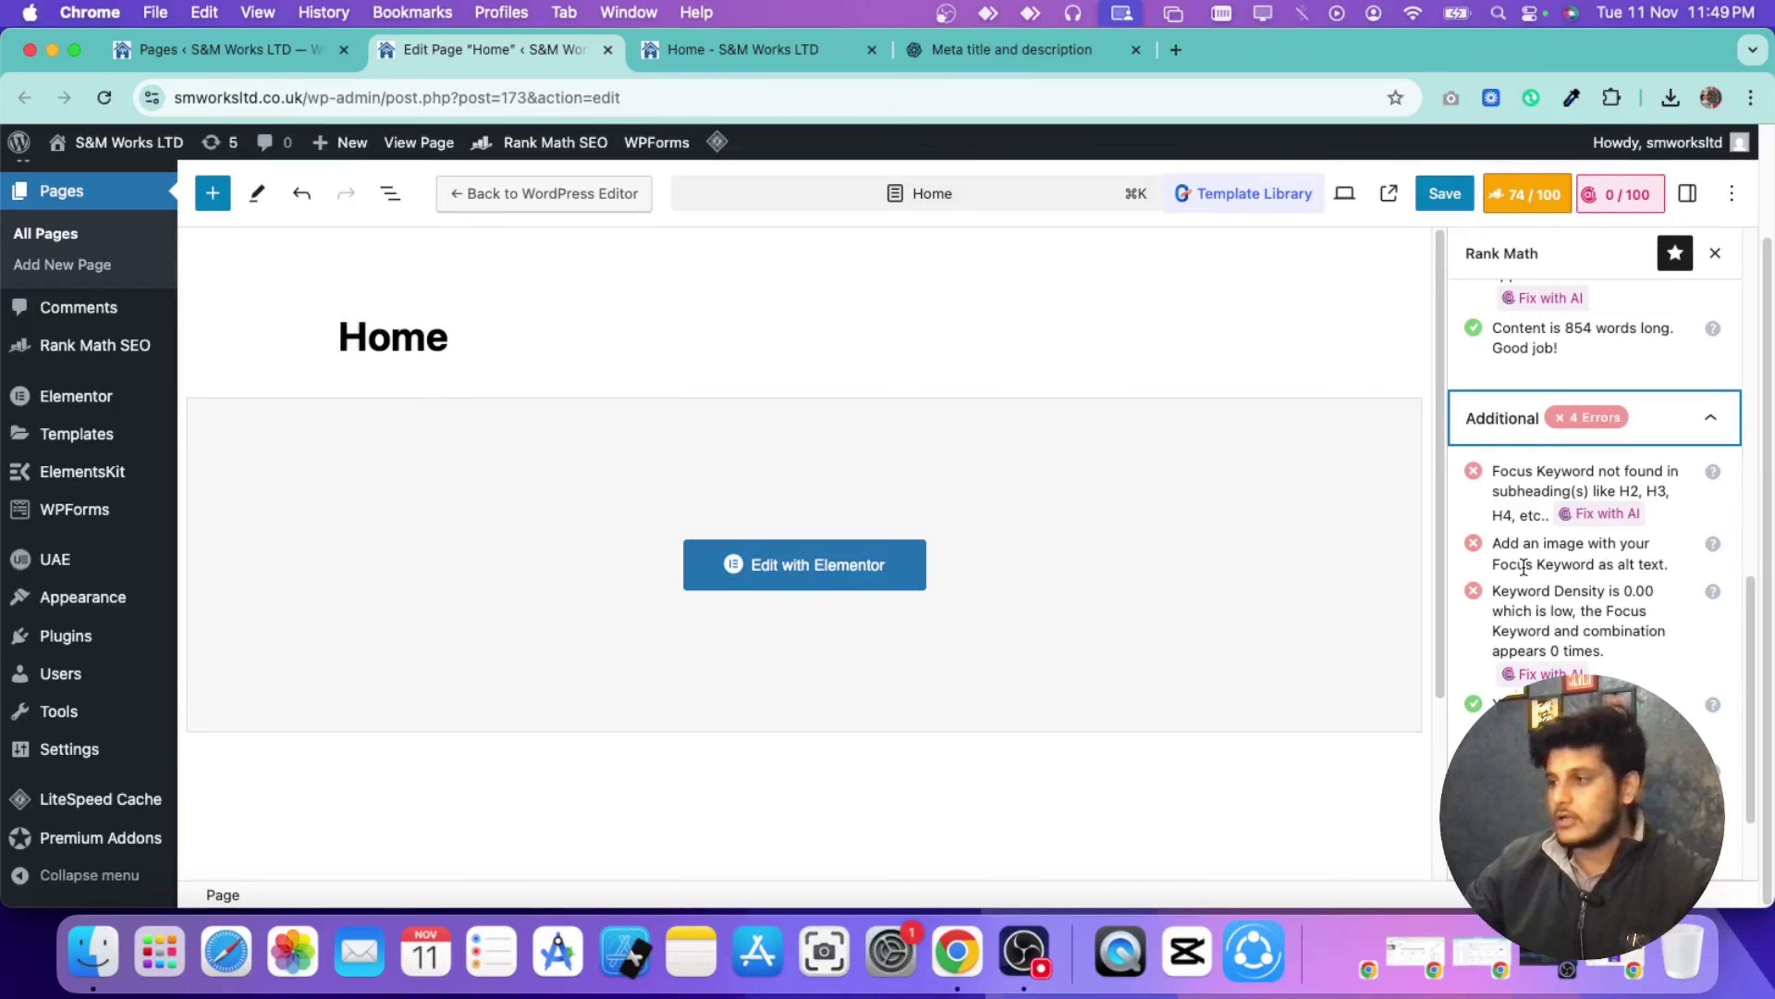
{"action": "scroll", "coordinate": [1524, 594], "scroll_direction": "up", "scroll_amount": 15}
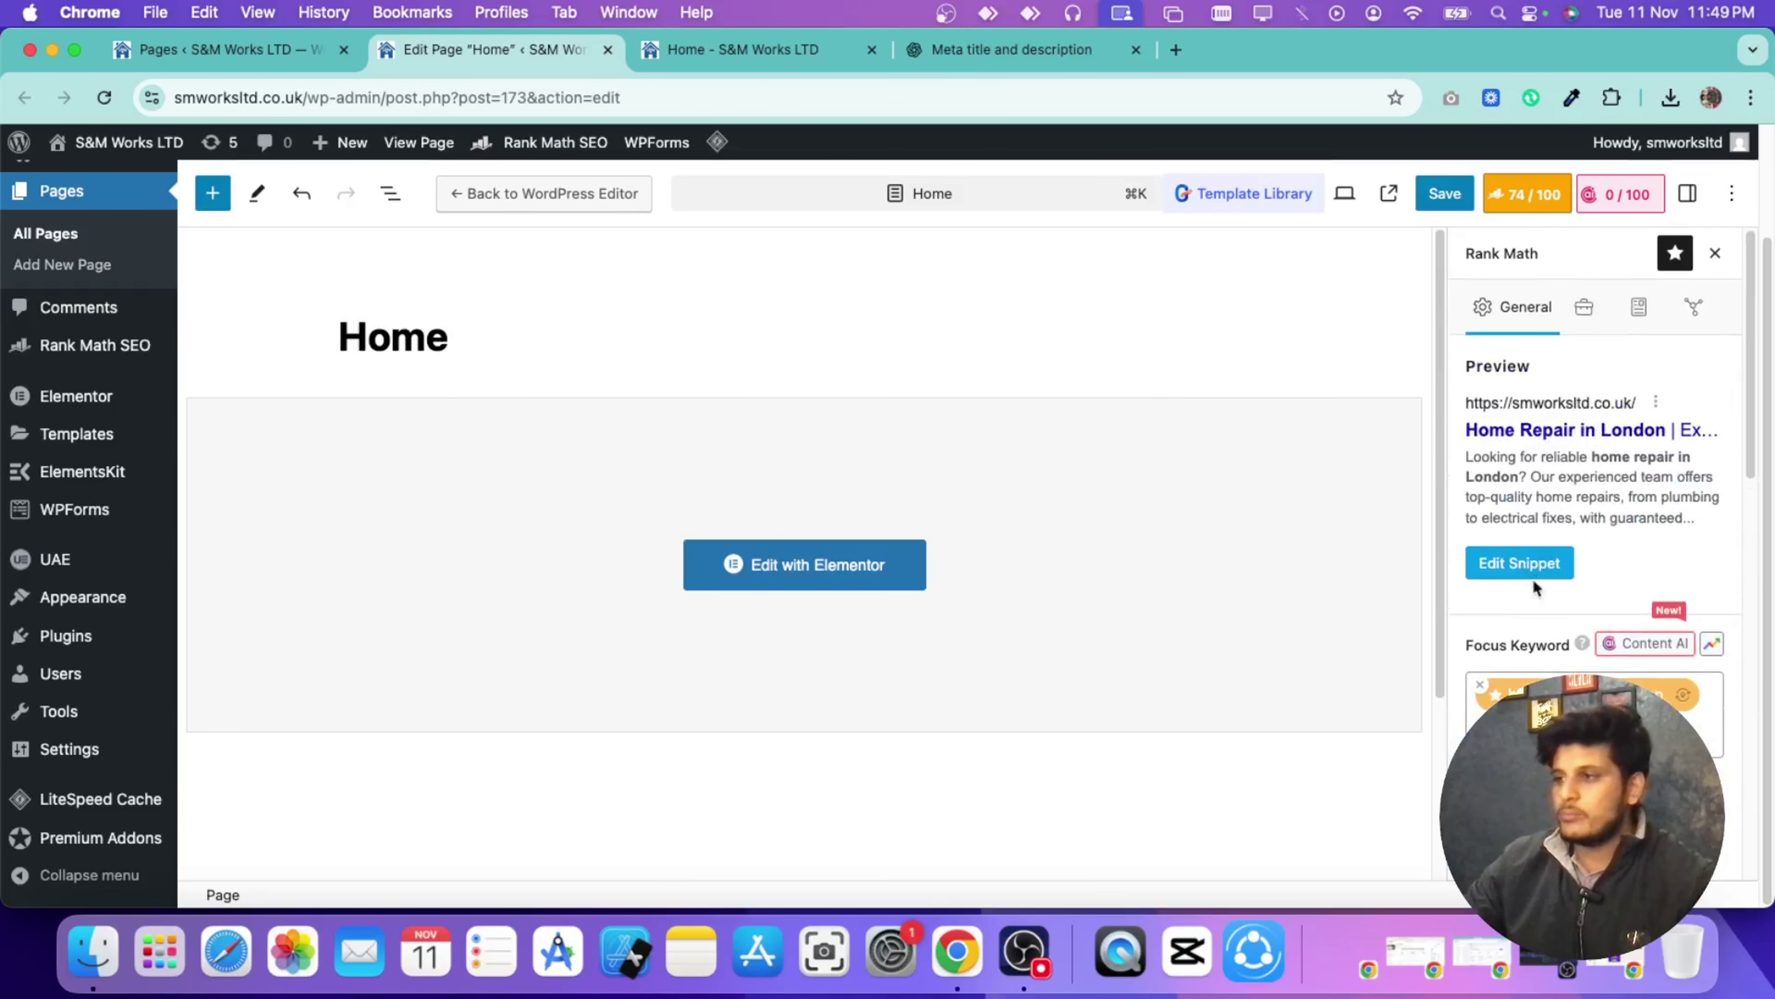
Step: Open the repairman image from the live Home page's "Transform Your Property" section in a new tab, view it, and close that tab
{"action": "left_click", "coordinate": [755, 50]}
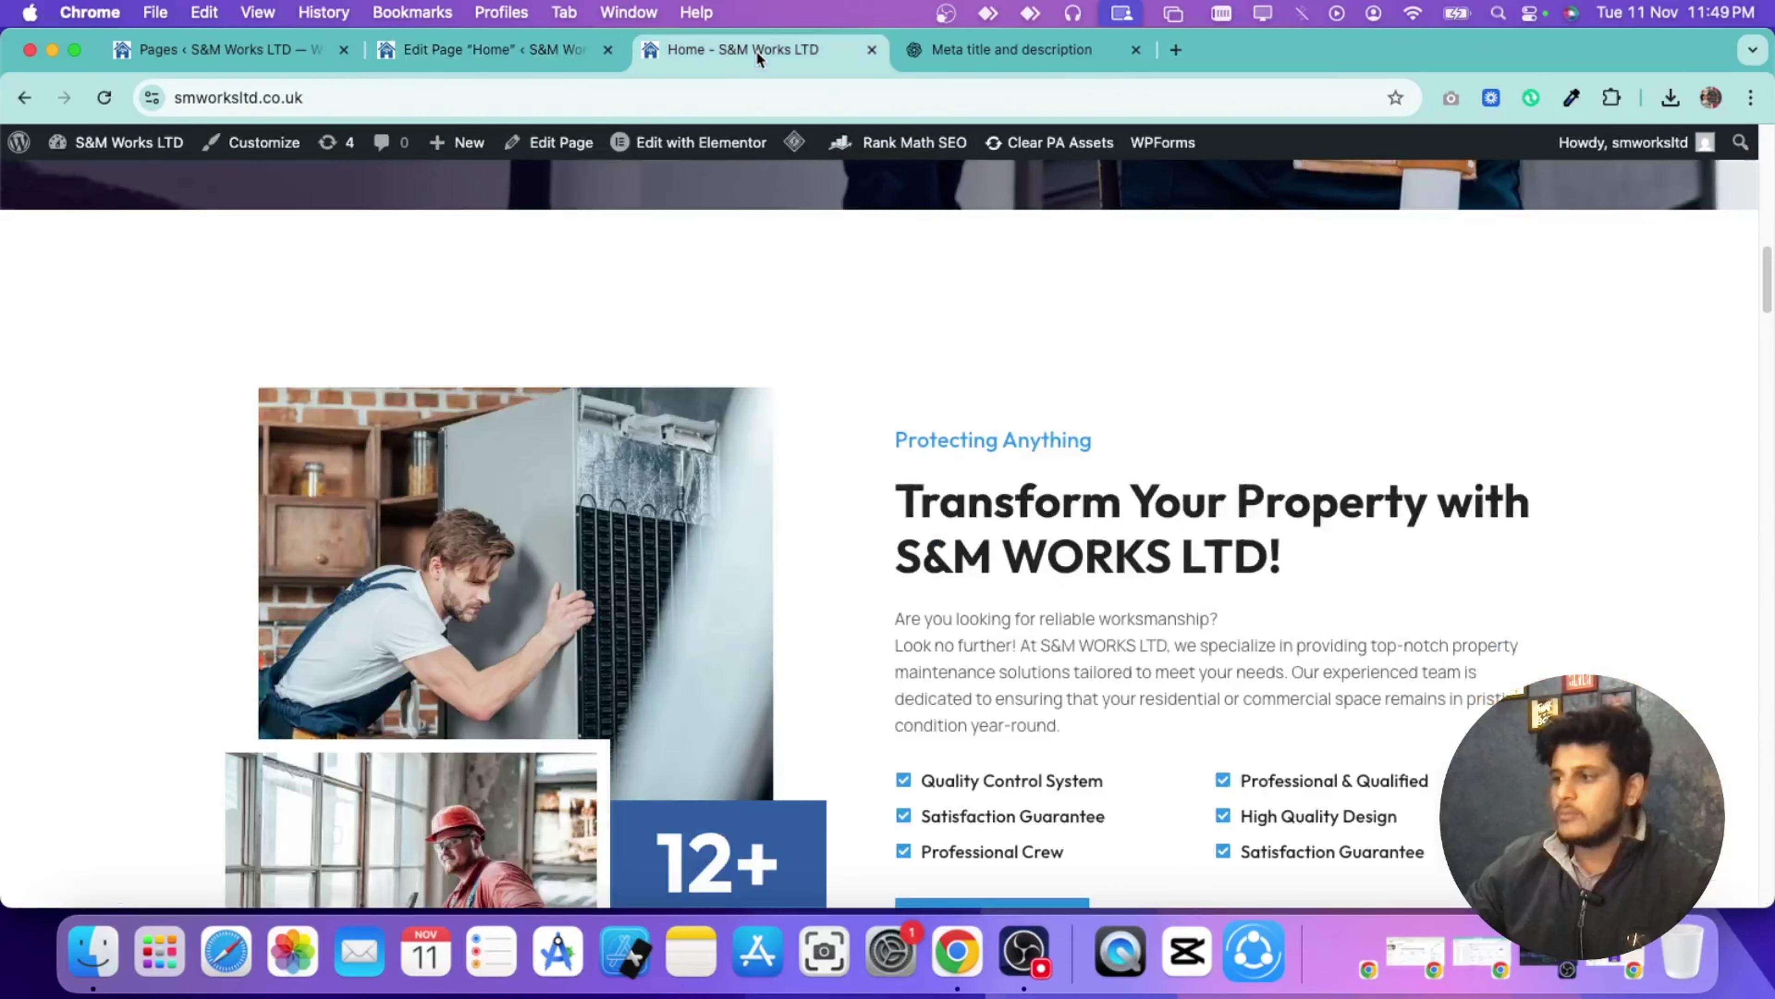
{"action": "right_click", "coordinate": [547, 488]}
{"action": "left_click", "coordinate": [568, 493]}
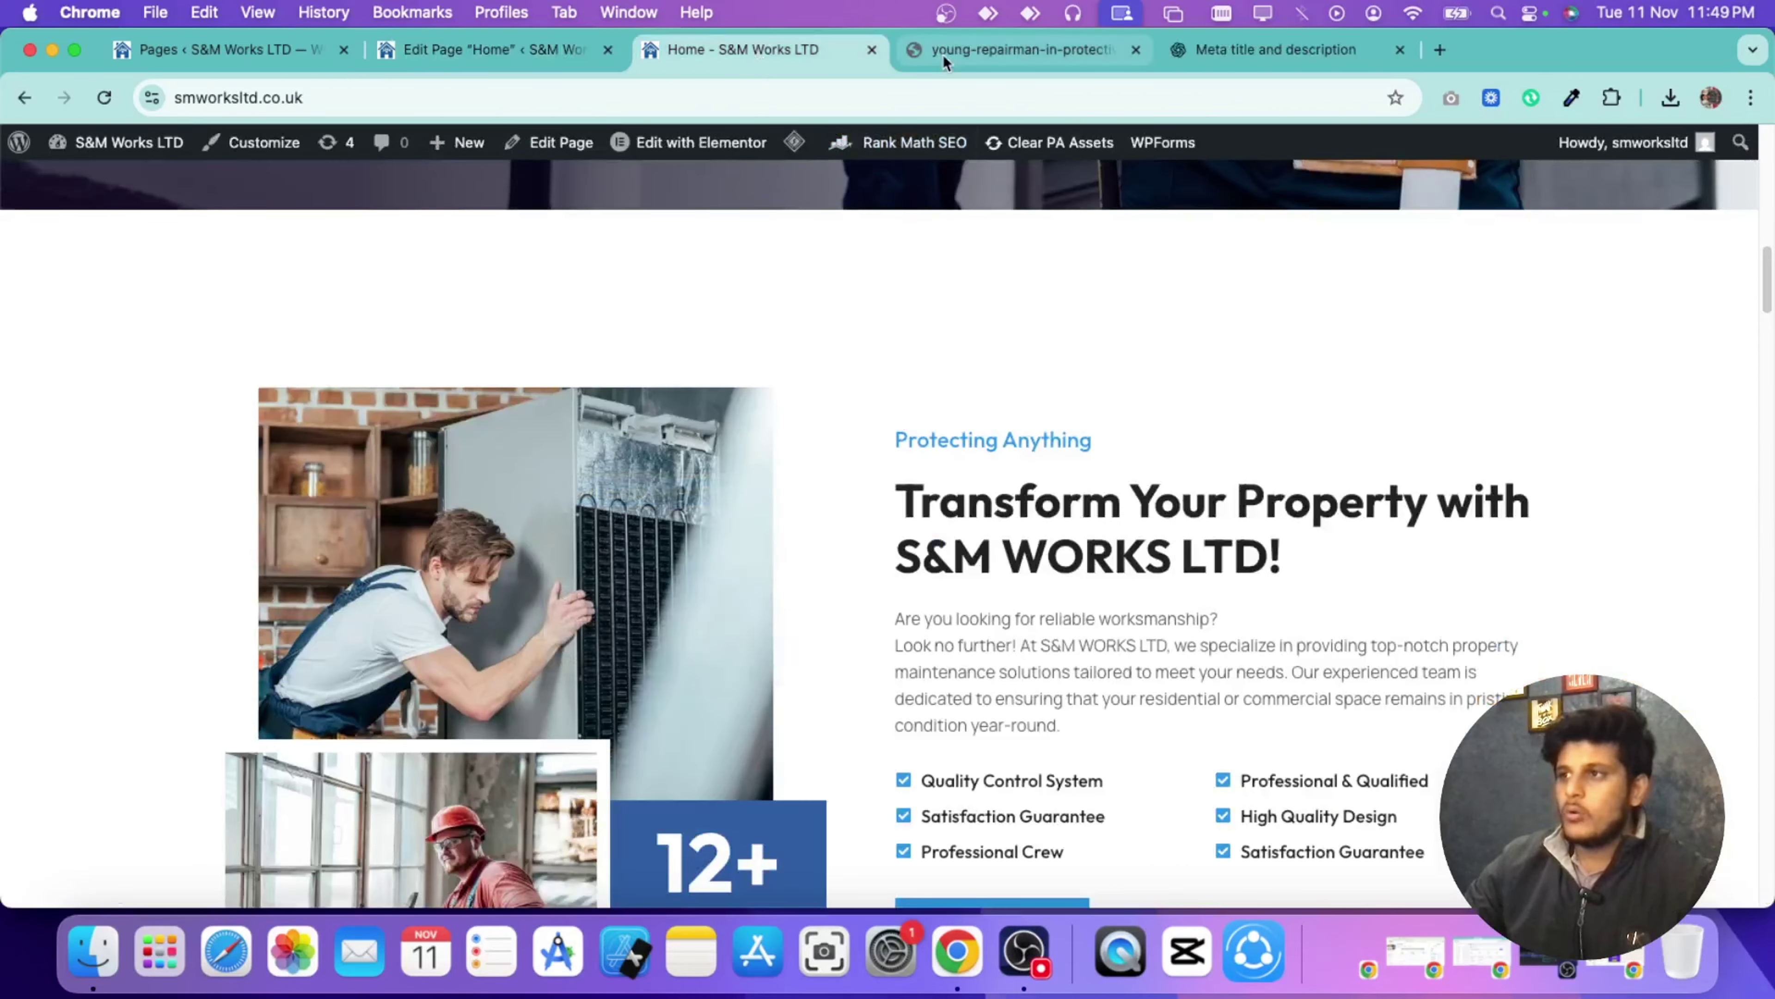
{"action": "left_click", "coordinate": [950, 59]}
{"action": "left_click", "coordinate": [1136, 50]}
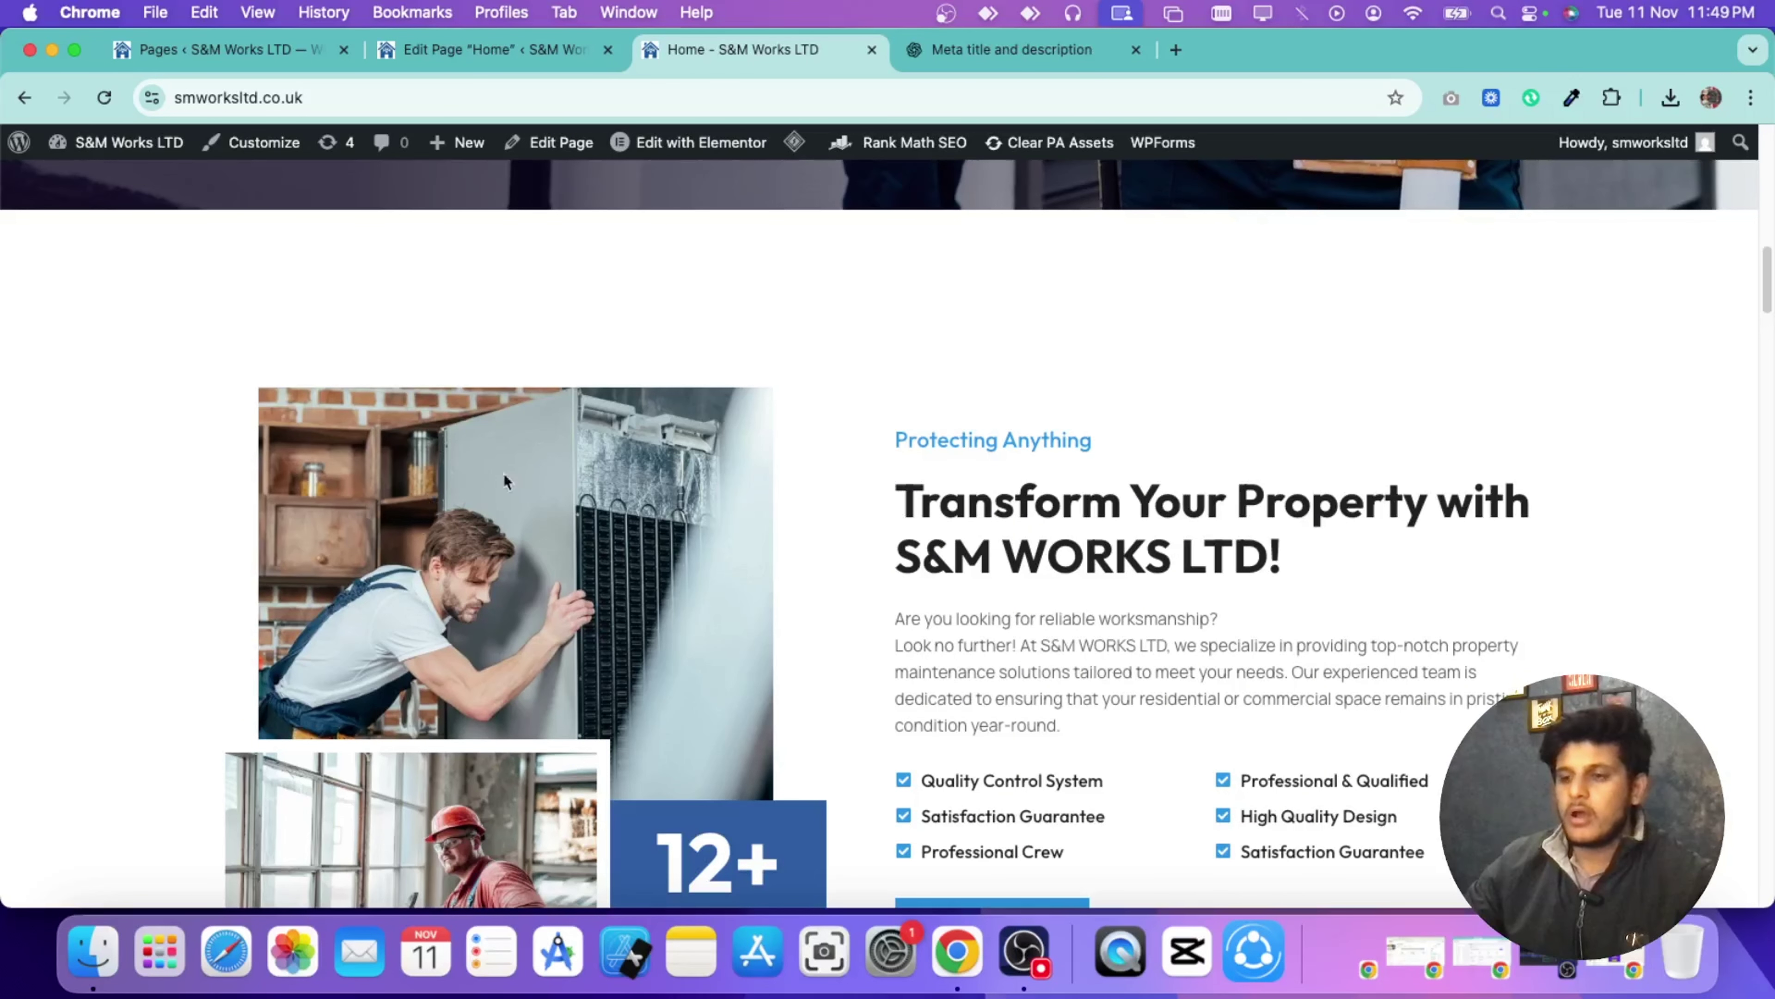
{"action": "scroll", "coordinate": [515, 544], "scroll_direction": "down", "scroll_amount": 2}
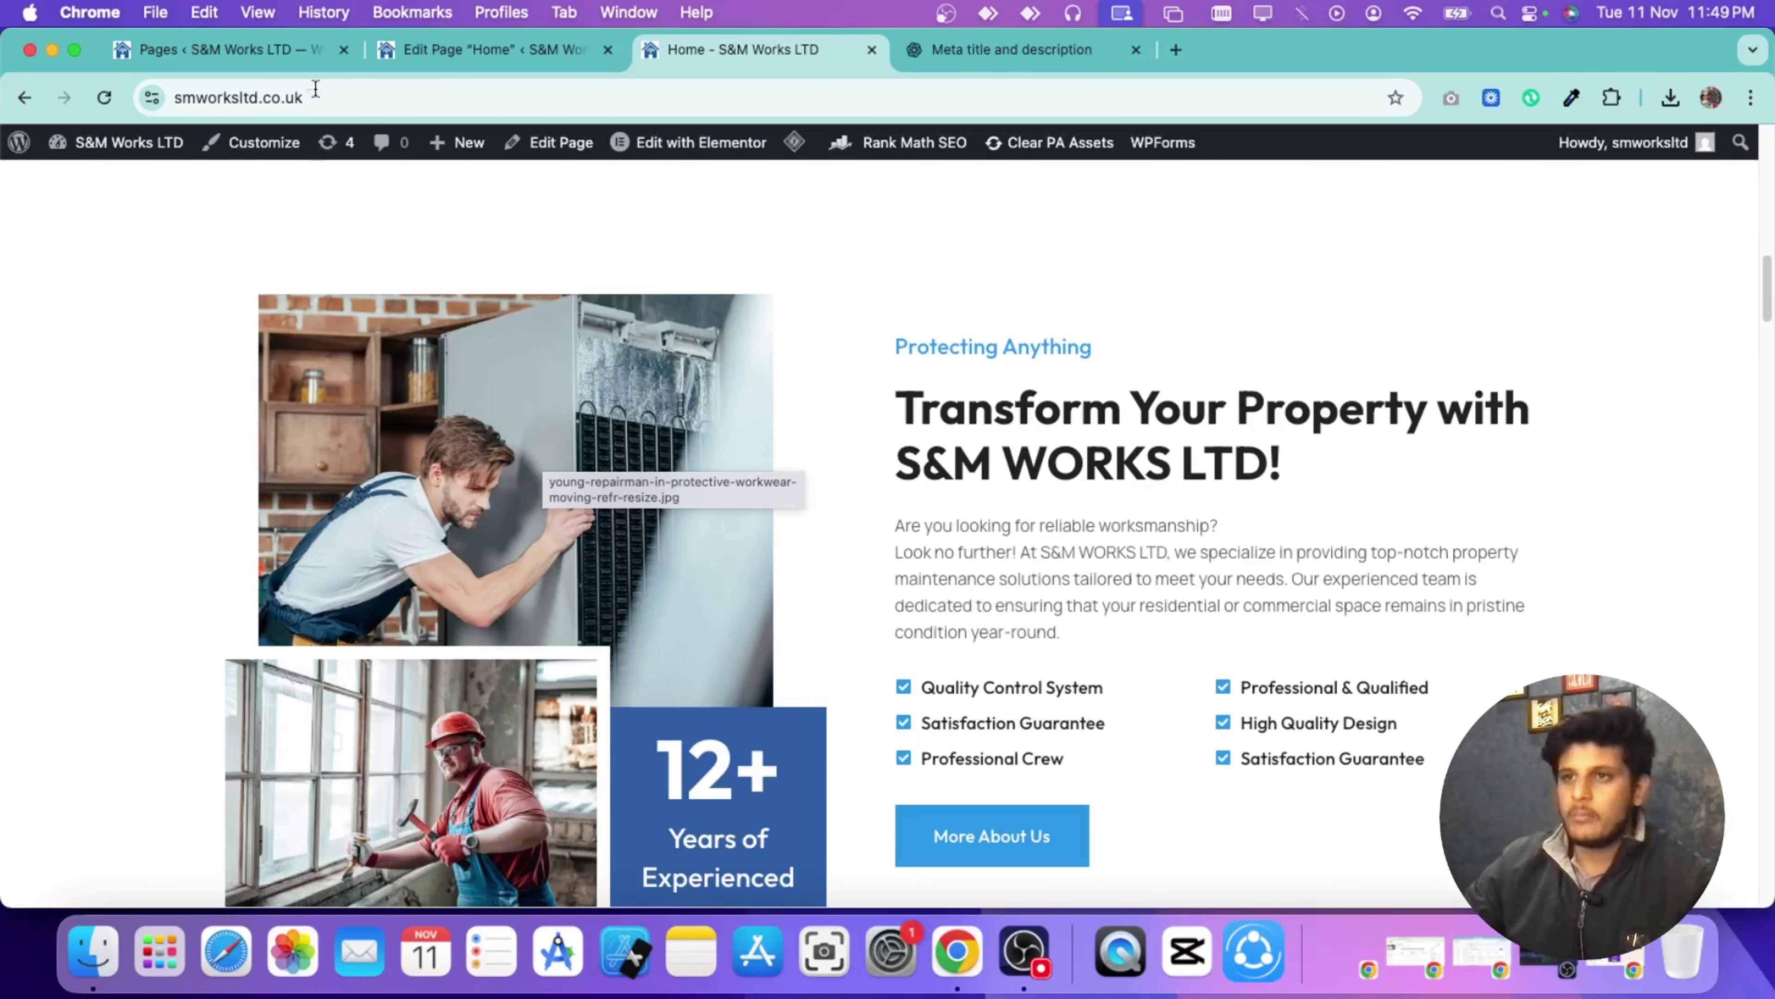
Step: Open the WordPress Media Library and show the attachment details of the image of the plumber working at the stove
{"action": "left_click", "coordinate": [231, 49]}
{"action": "scroll", "coordinate": [90, 302], "scroll_direction": "up", "scroll_amount": 10}
{"action": "left_click", "coordinate": [76, 283]}
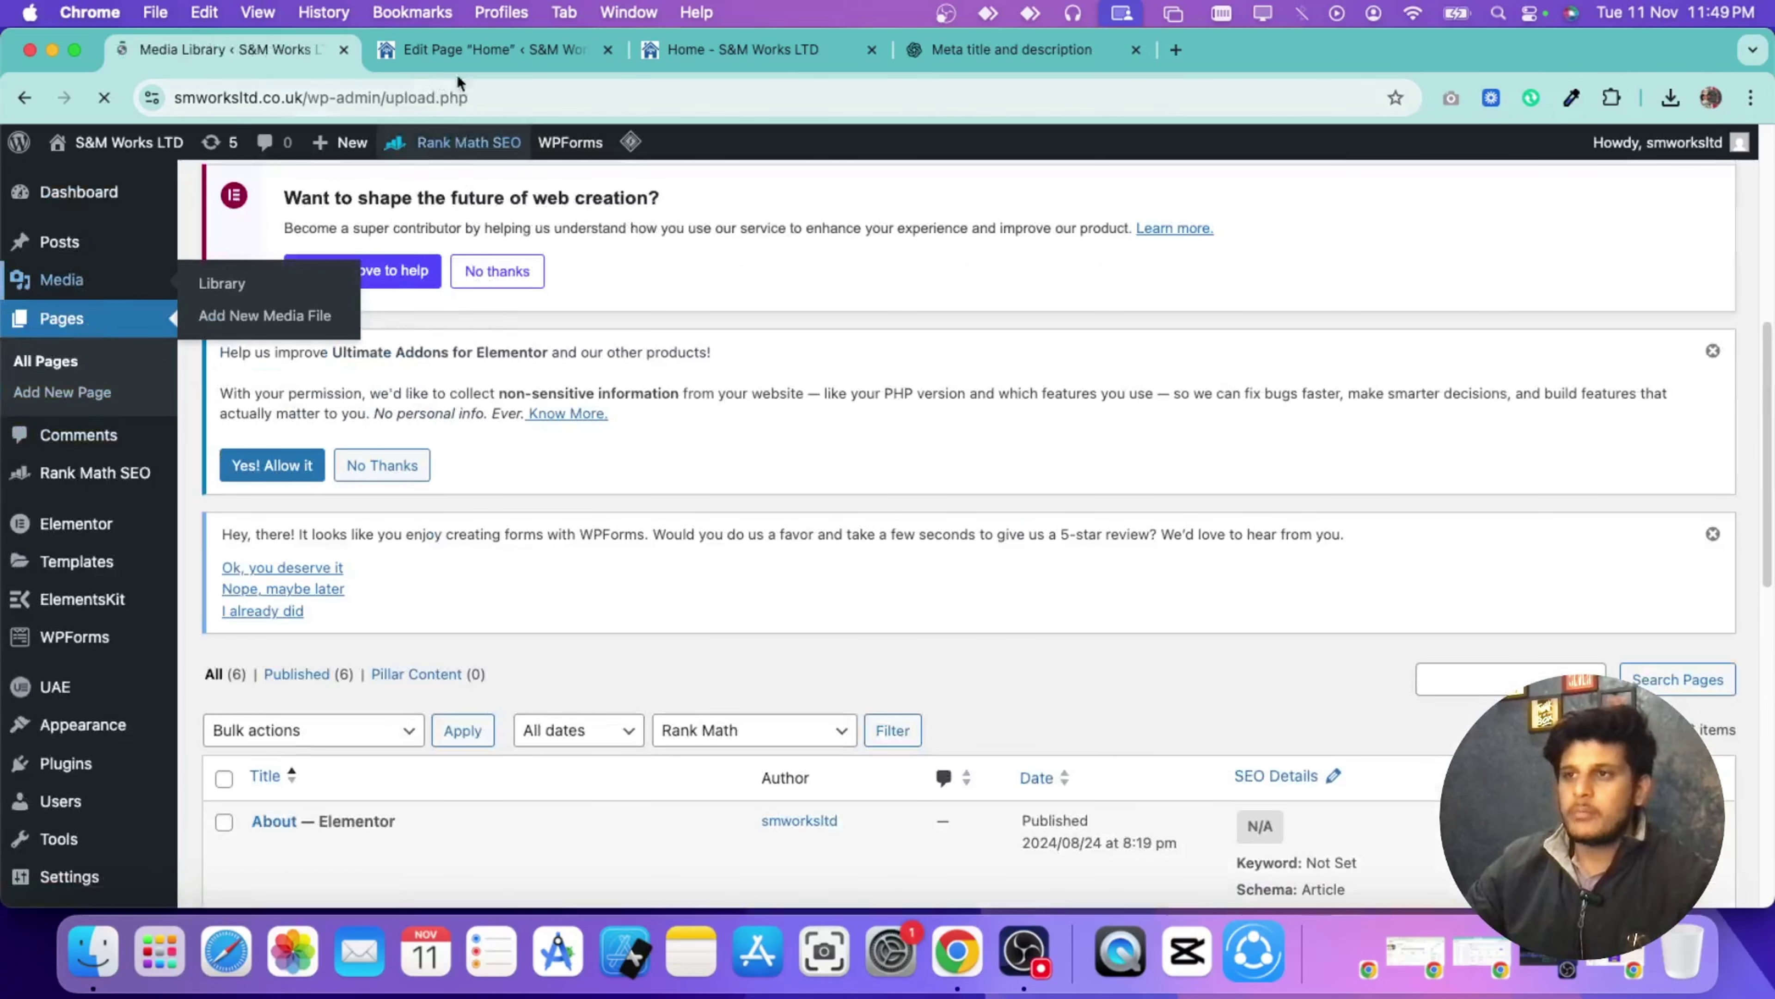
{"action": "scroll", "coordinate": [549, 444], "scroll_direction": "down", "scroll_amount": 15}
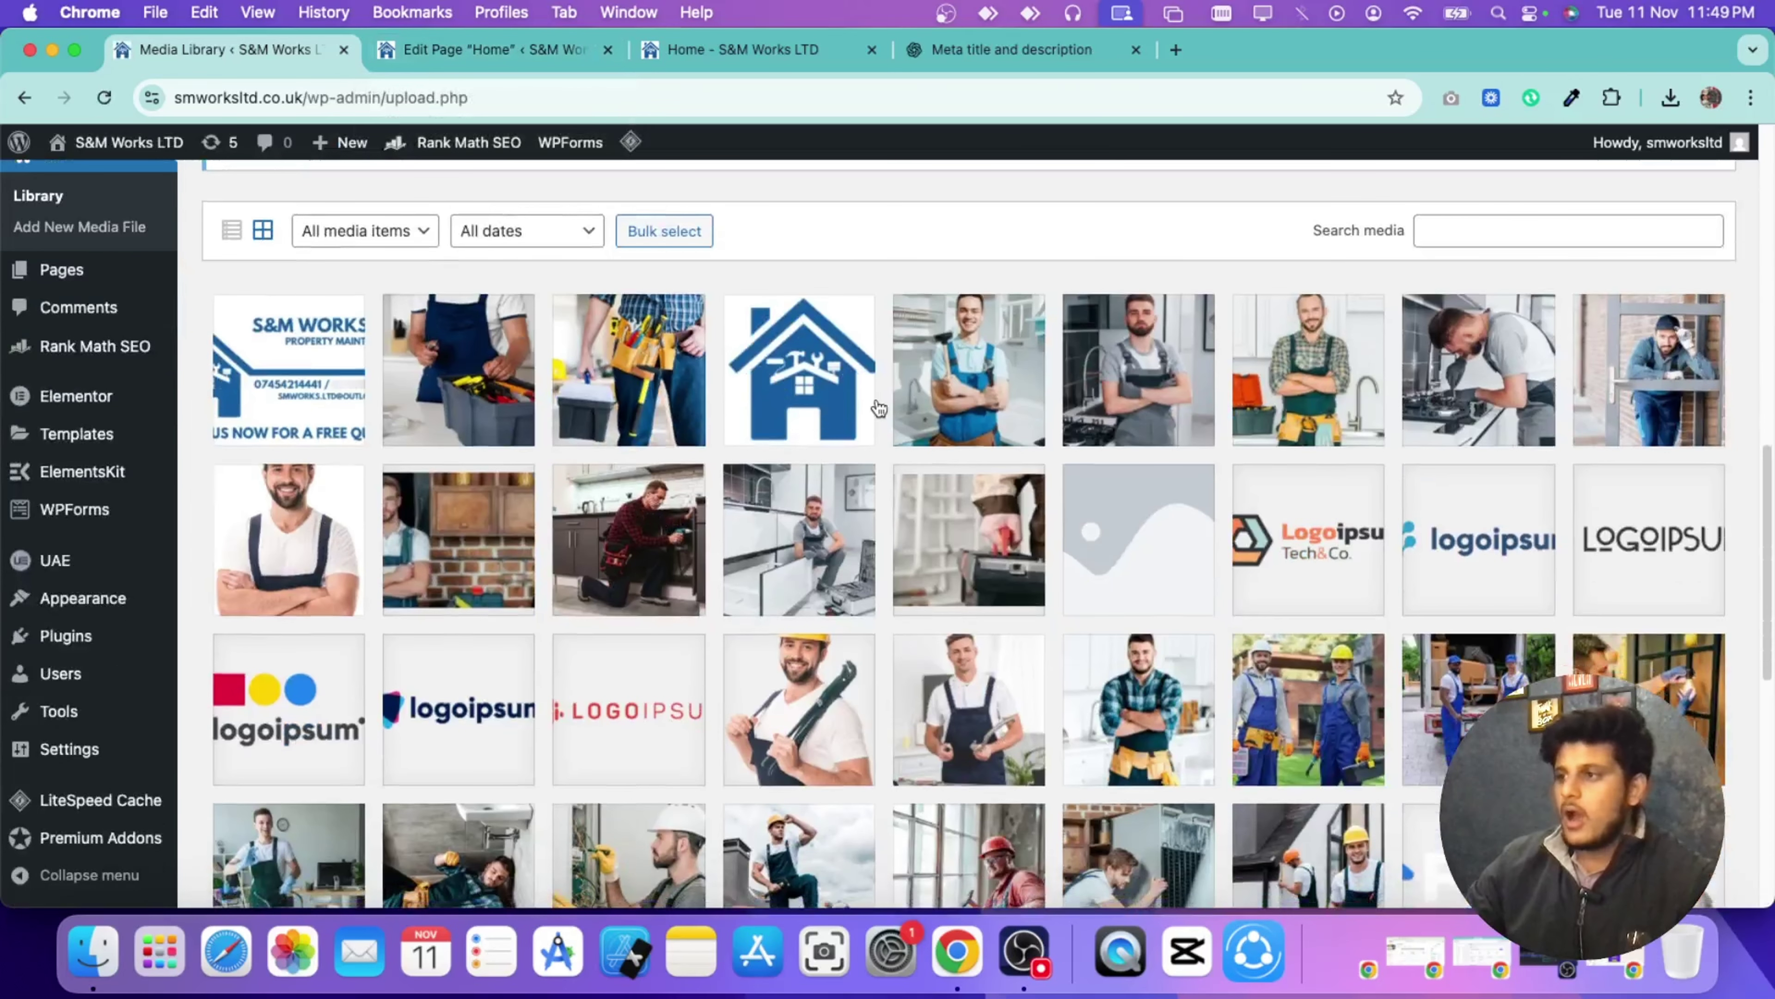
{"action": "left_click", "coordinate": [1490, 335]}
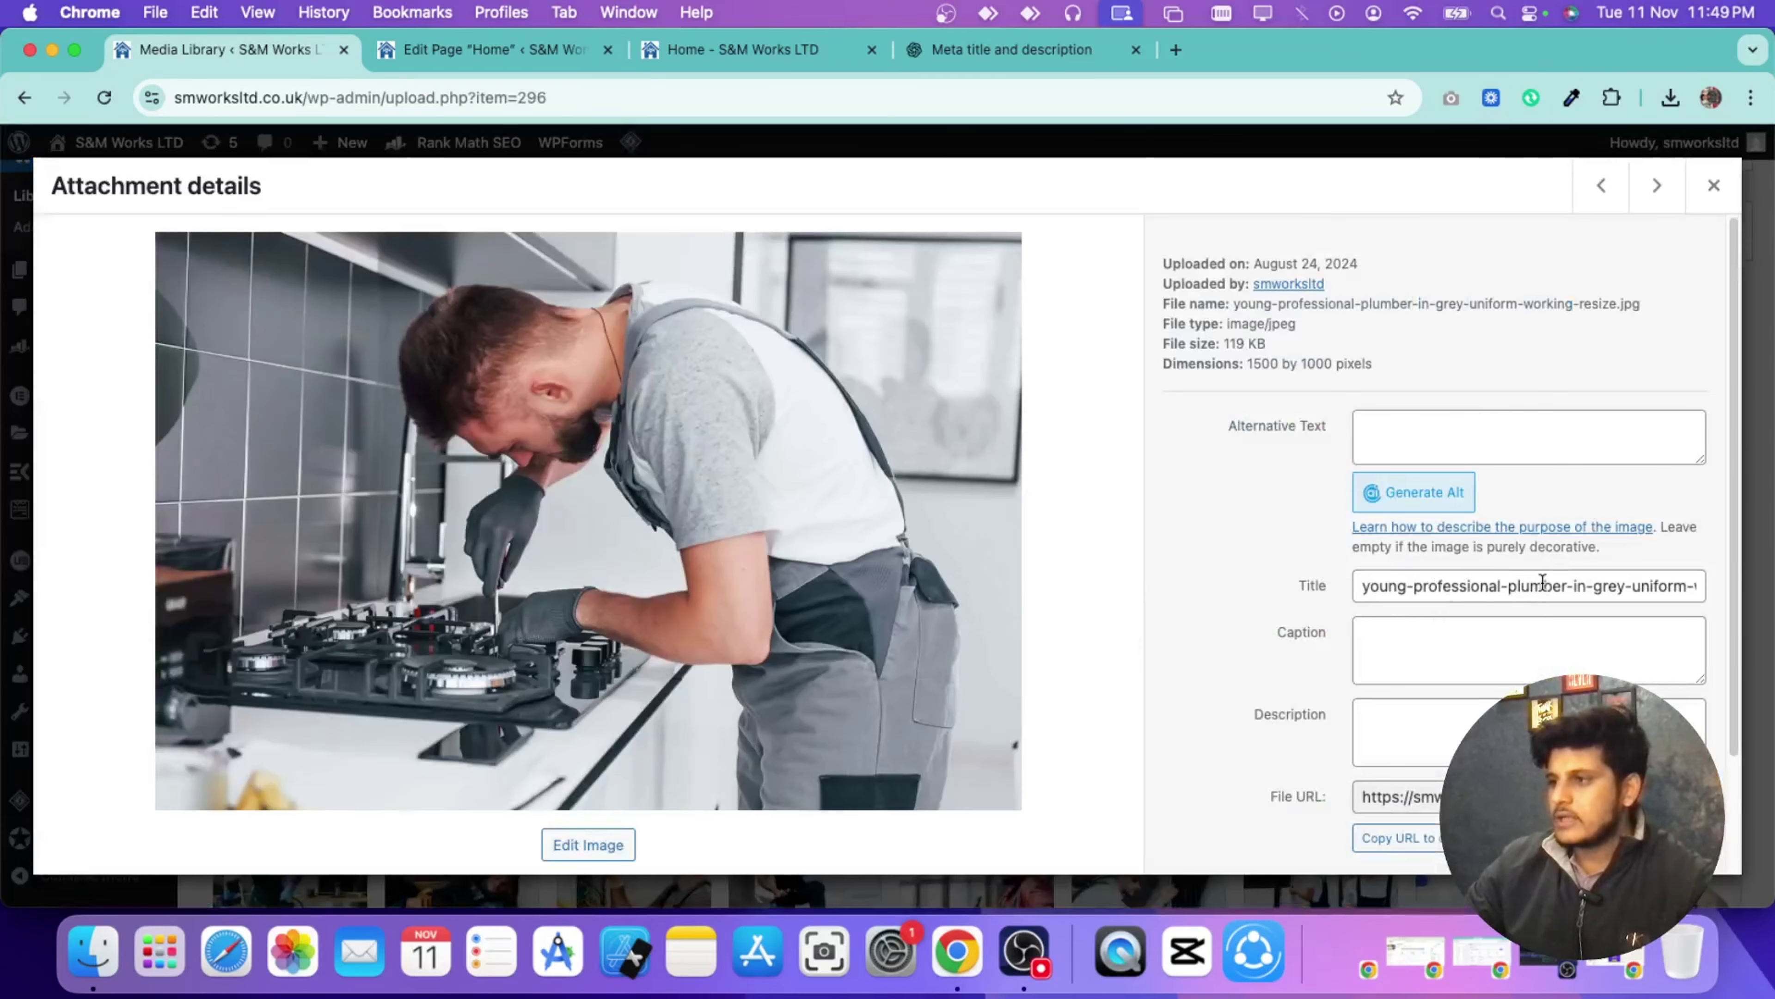
Step: Set the stove plumber image's alternative text to "Kitchen repair in london" and close its attachment details
{"action": "left_click", "coordinate": [1416, 424]}
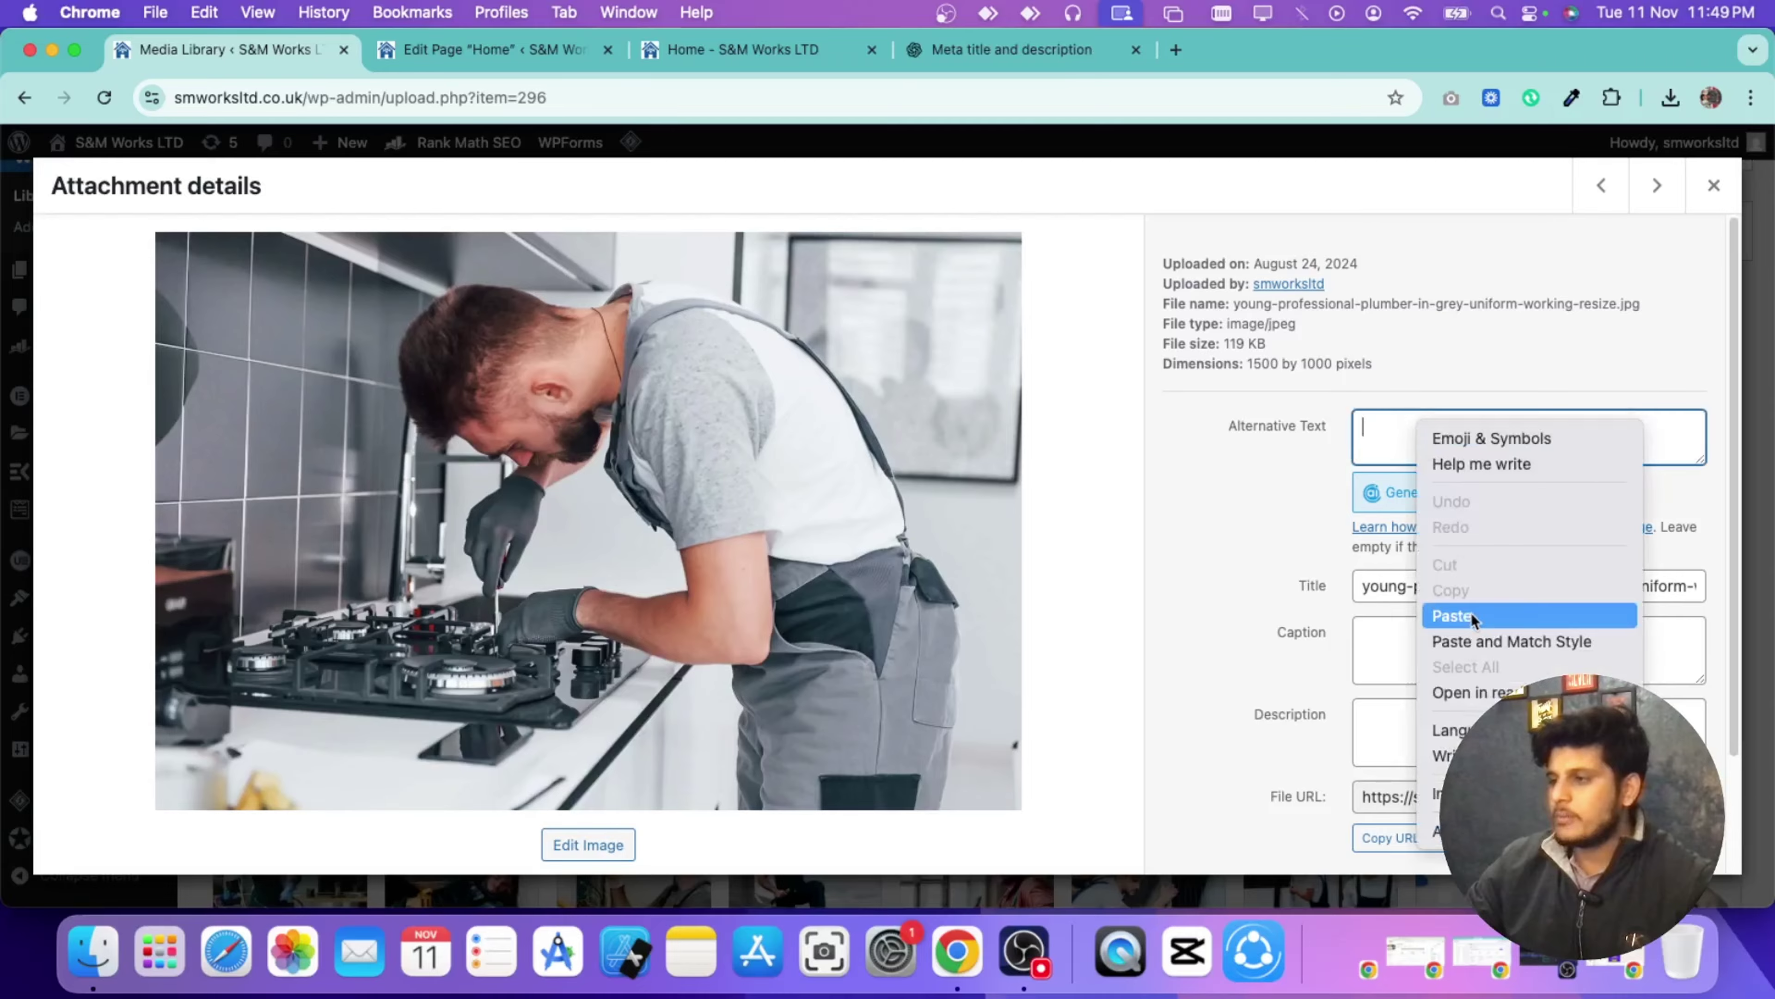
{"action": "left_click", "coordinate": [1464, 617]}
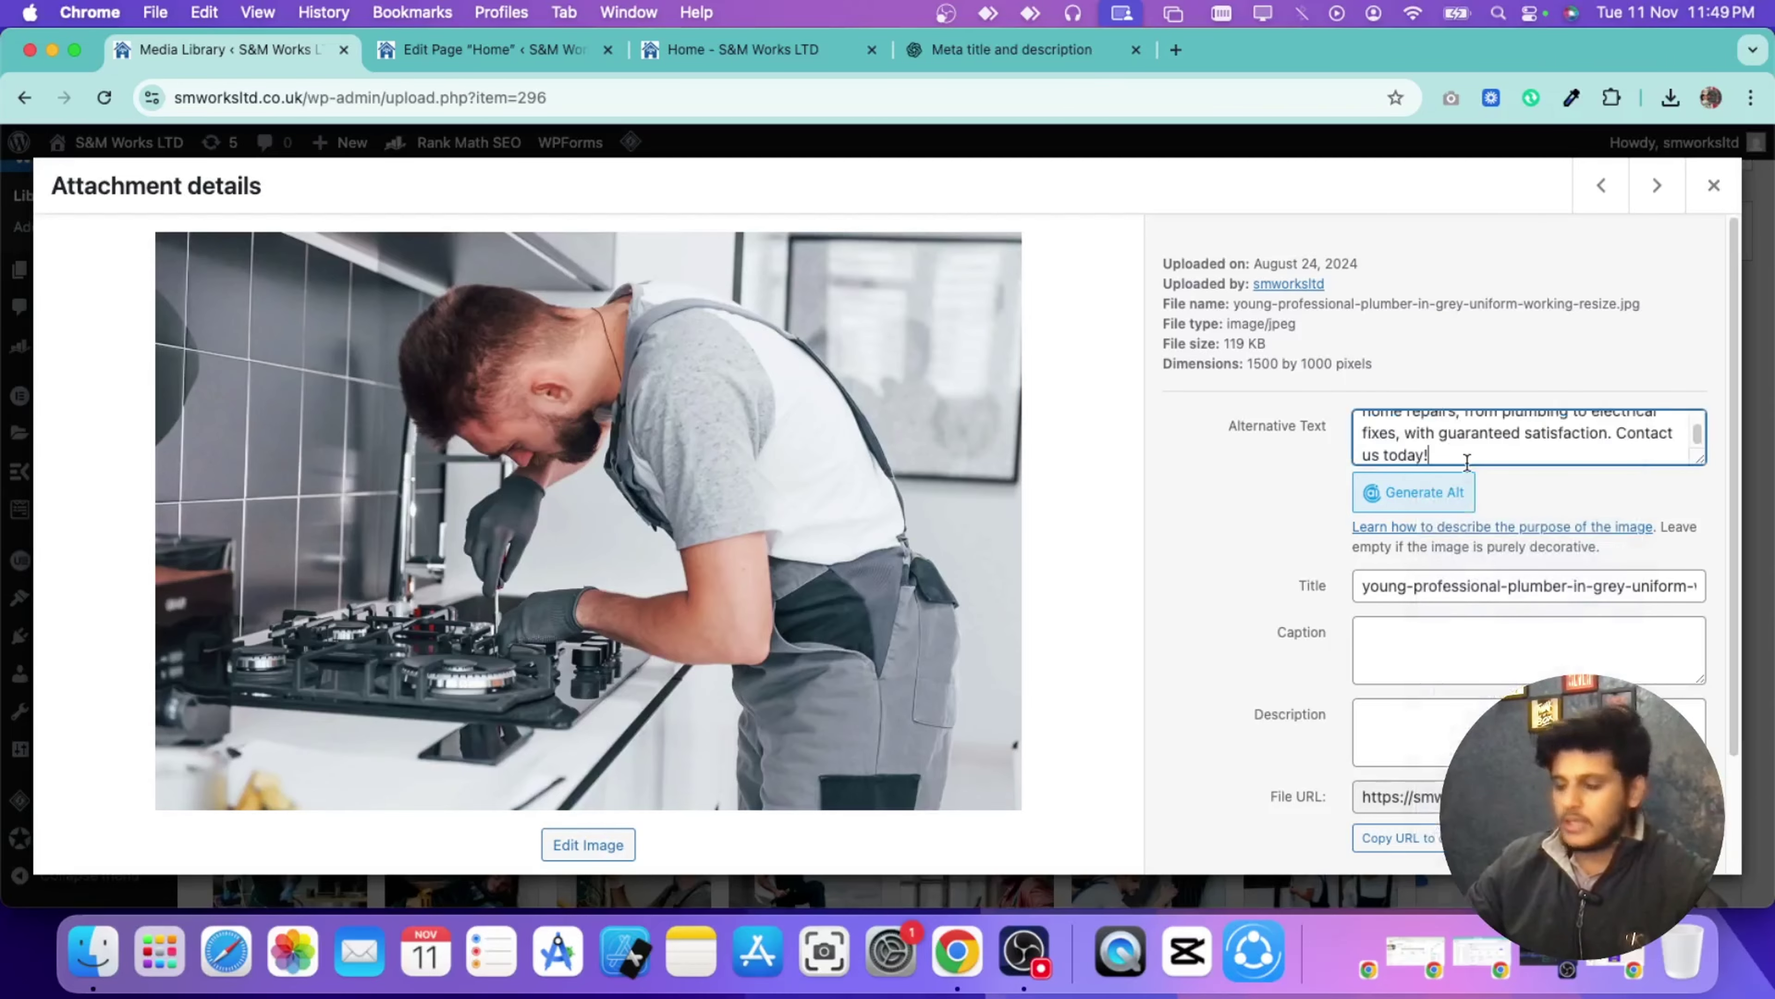
{"action": "key", "text": "super+a"}
{"action": "key", "text": "BackSpace"}
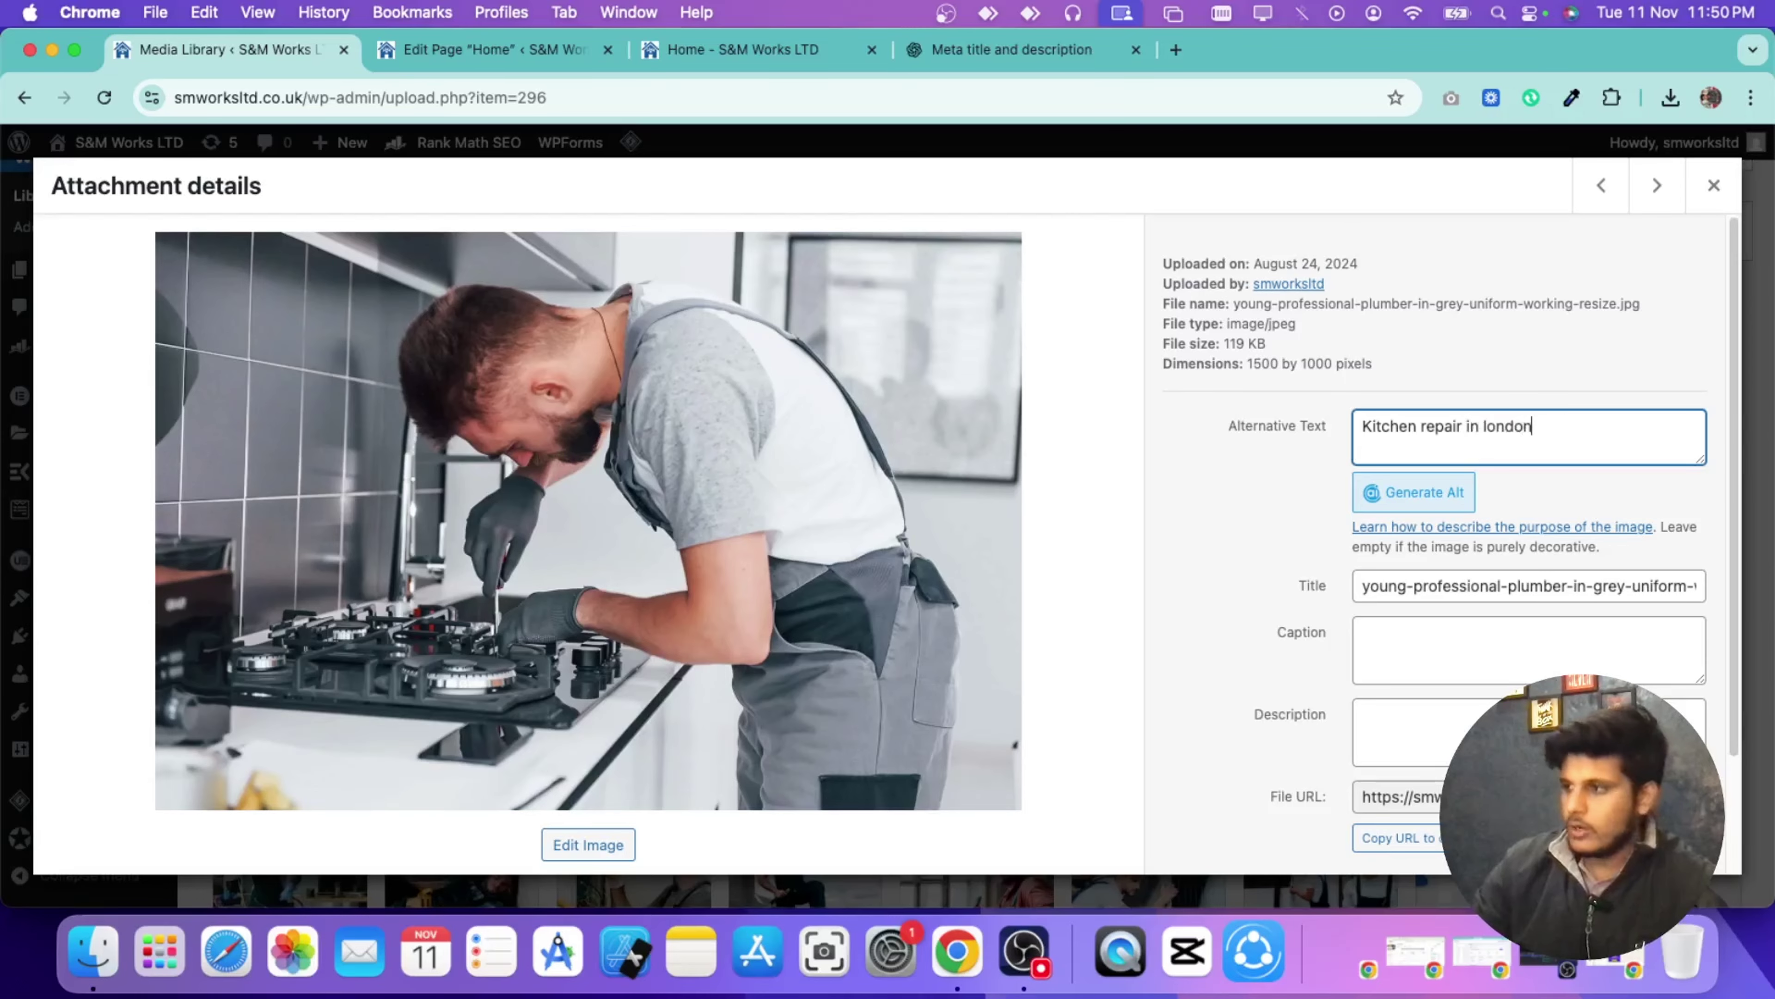
{"action": "left_click", "coordinate": [1303, 493]}
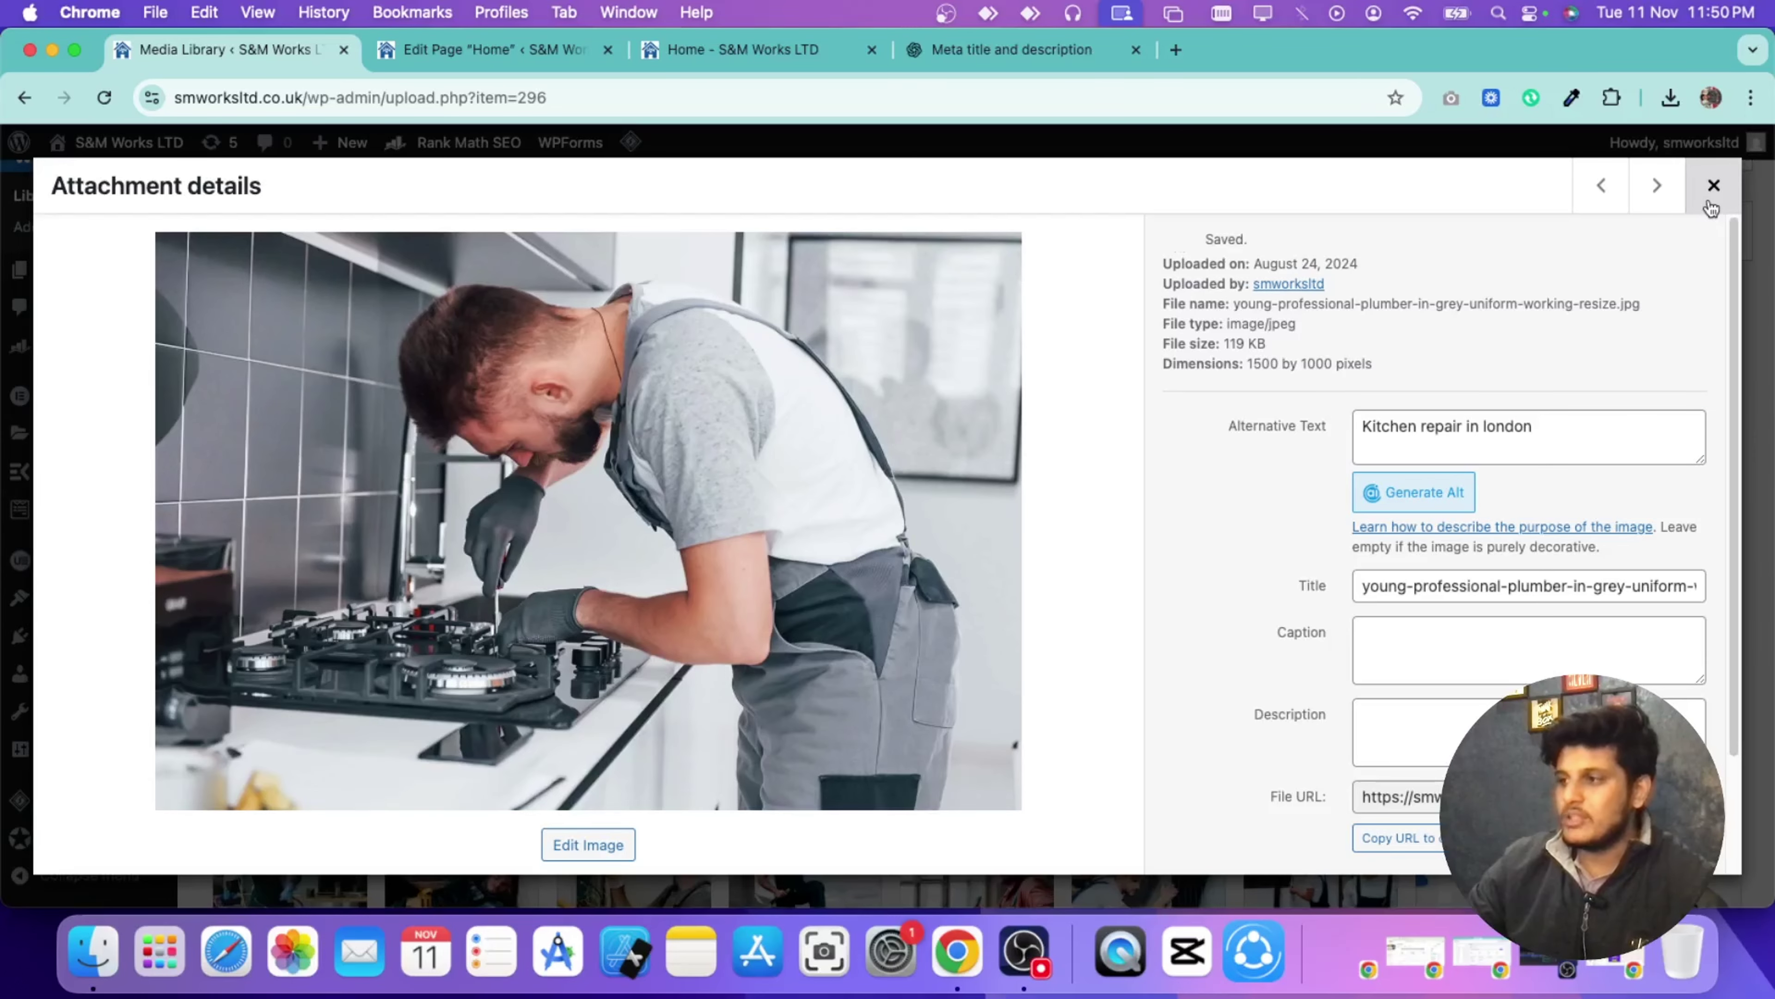
{"action": "left_click", "coordinate": [1714, 186]}
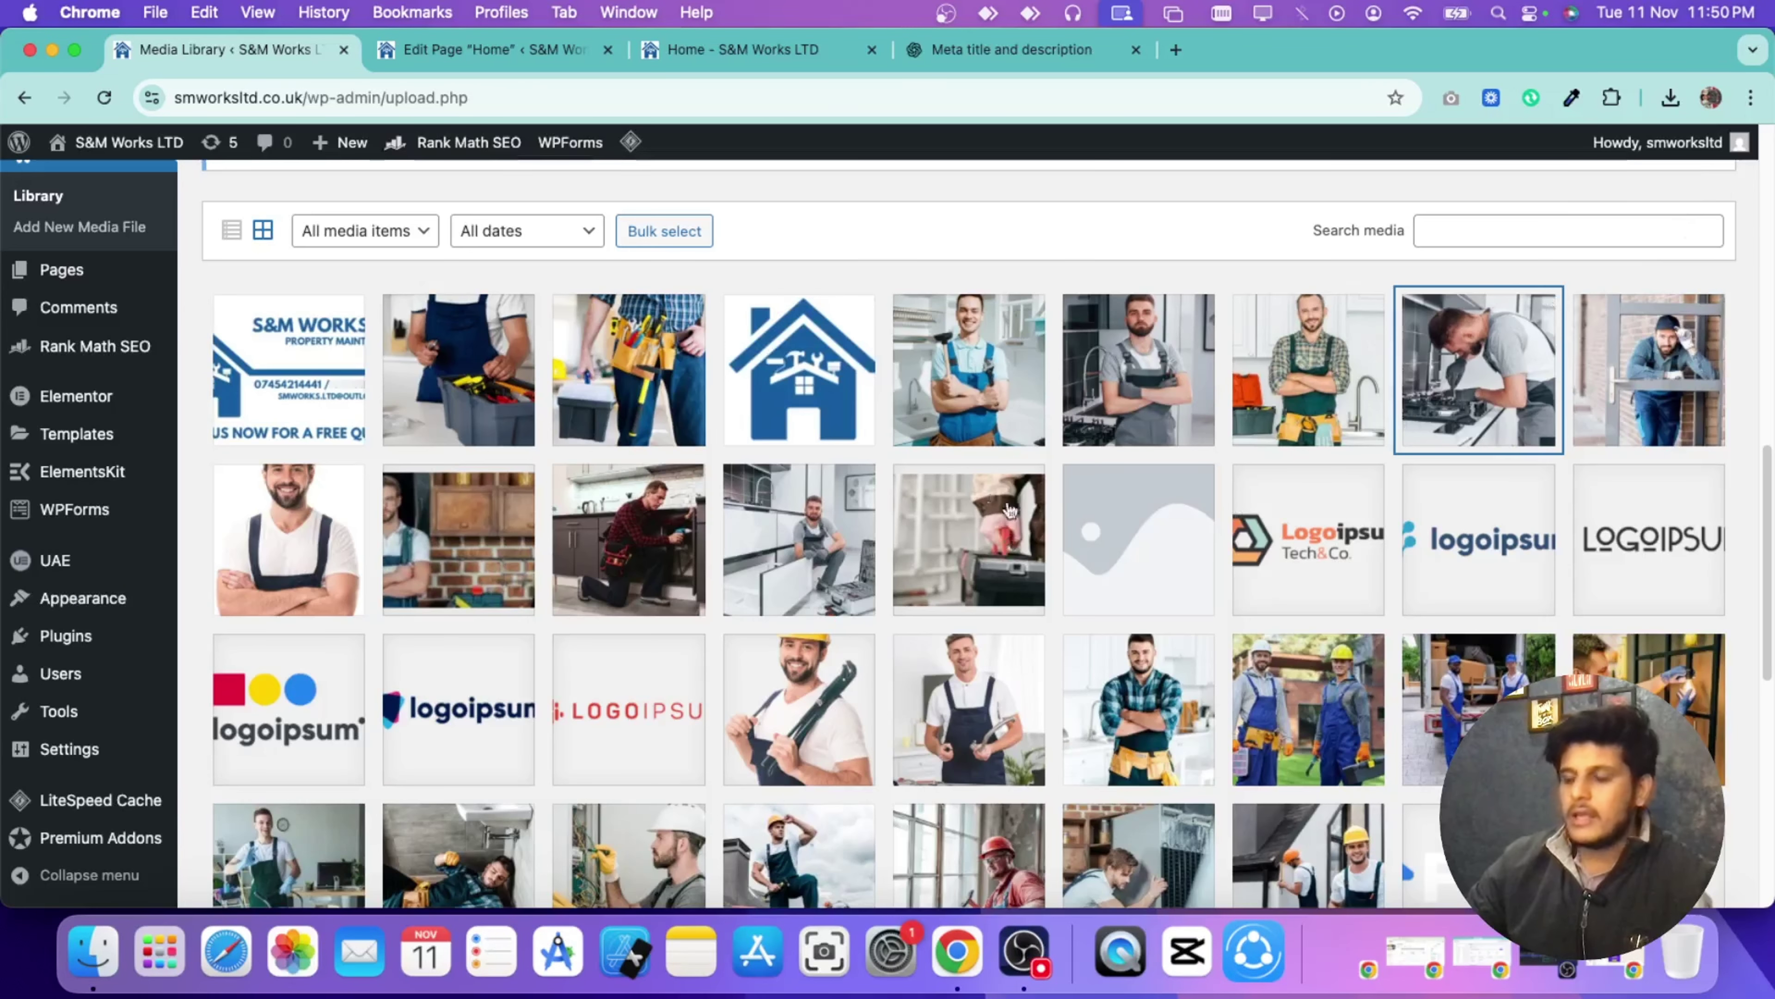
Step: Open Rank Math's SEO Analyzer and filter the site's results to the failed tests
{"action": "scroll", "coordinate": [642, 396], "scroll_direction": "up", "scroll_amount": 1}
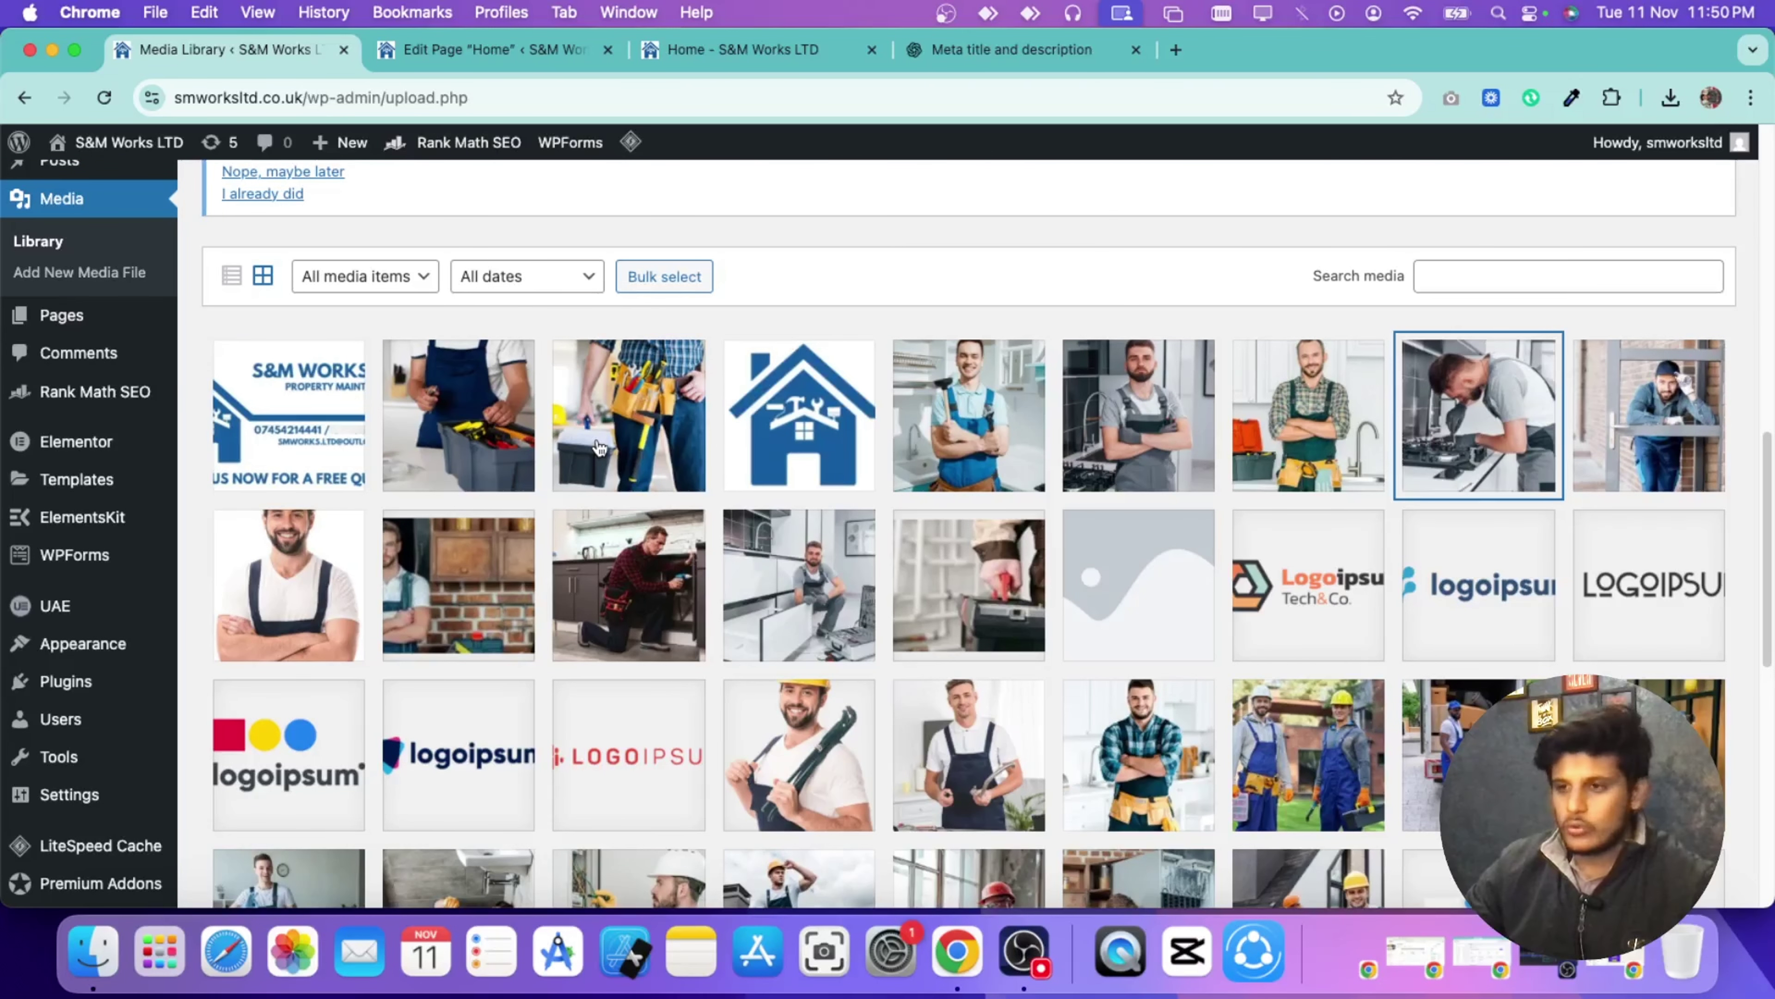
{"action": "scroll", "coordinate": [432, 420], "scroll_direction": "up", "scroll_amount": 2}
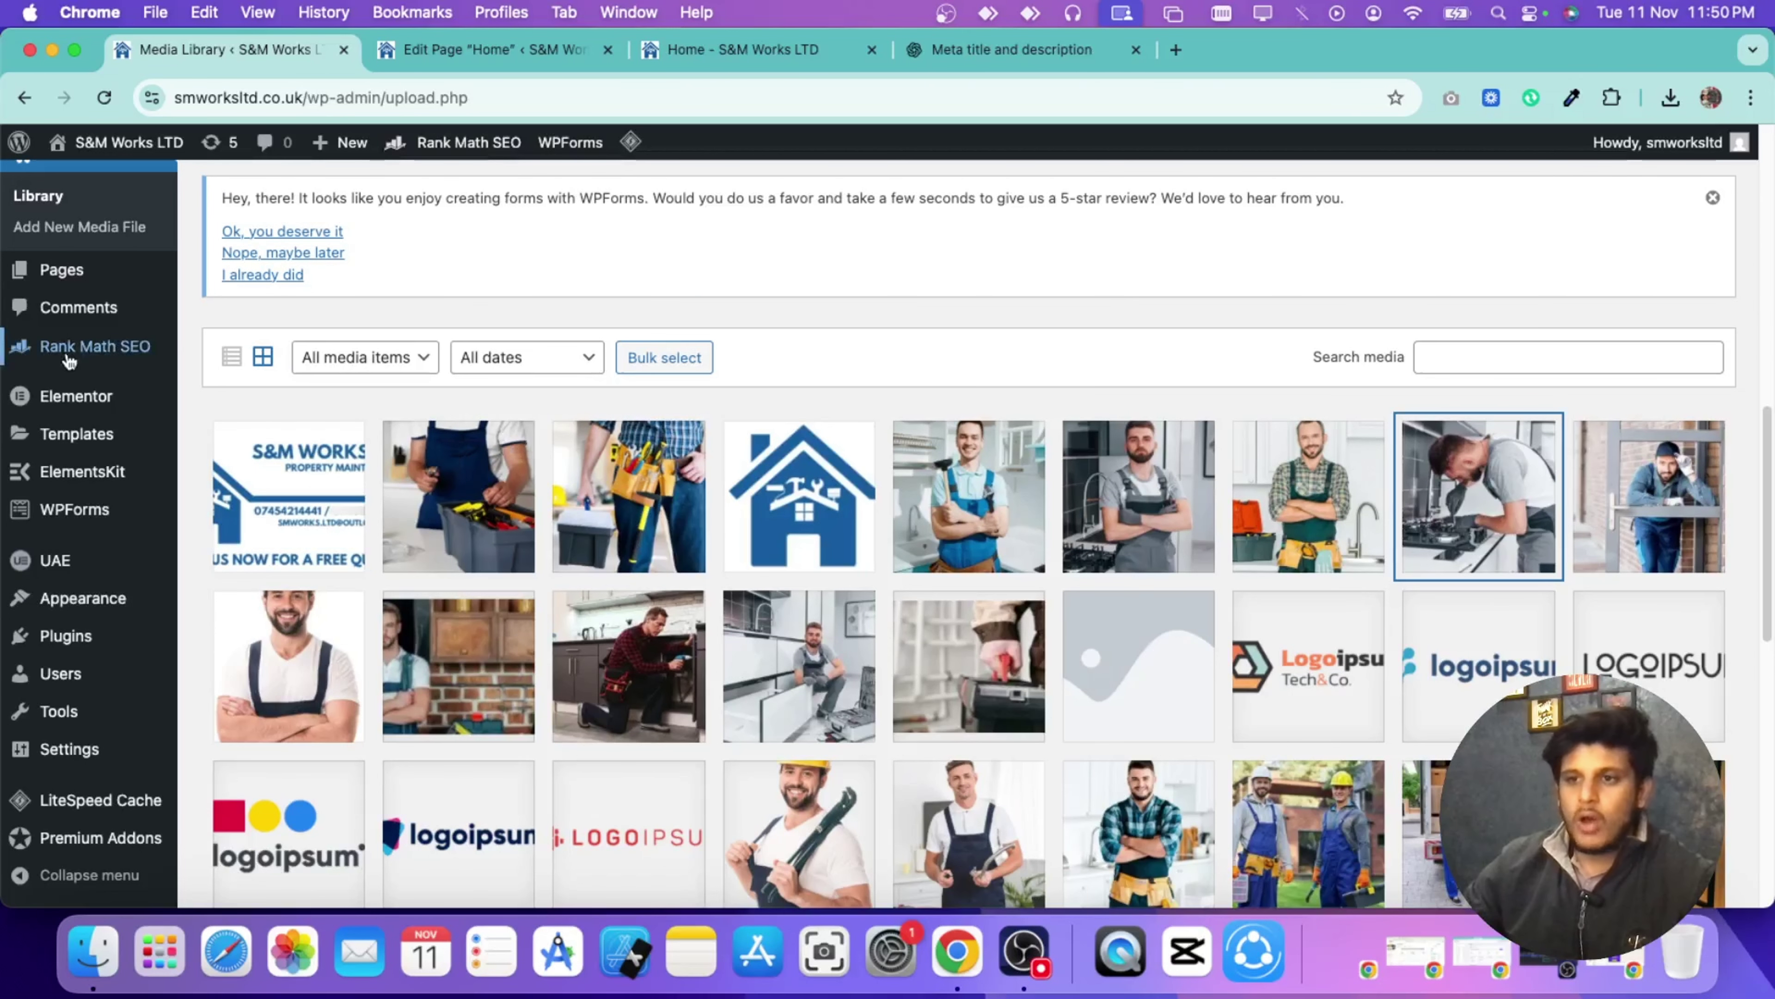
{"action": "mouse_move", "coordinate": [168, 348]}
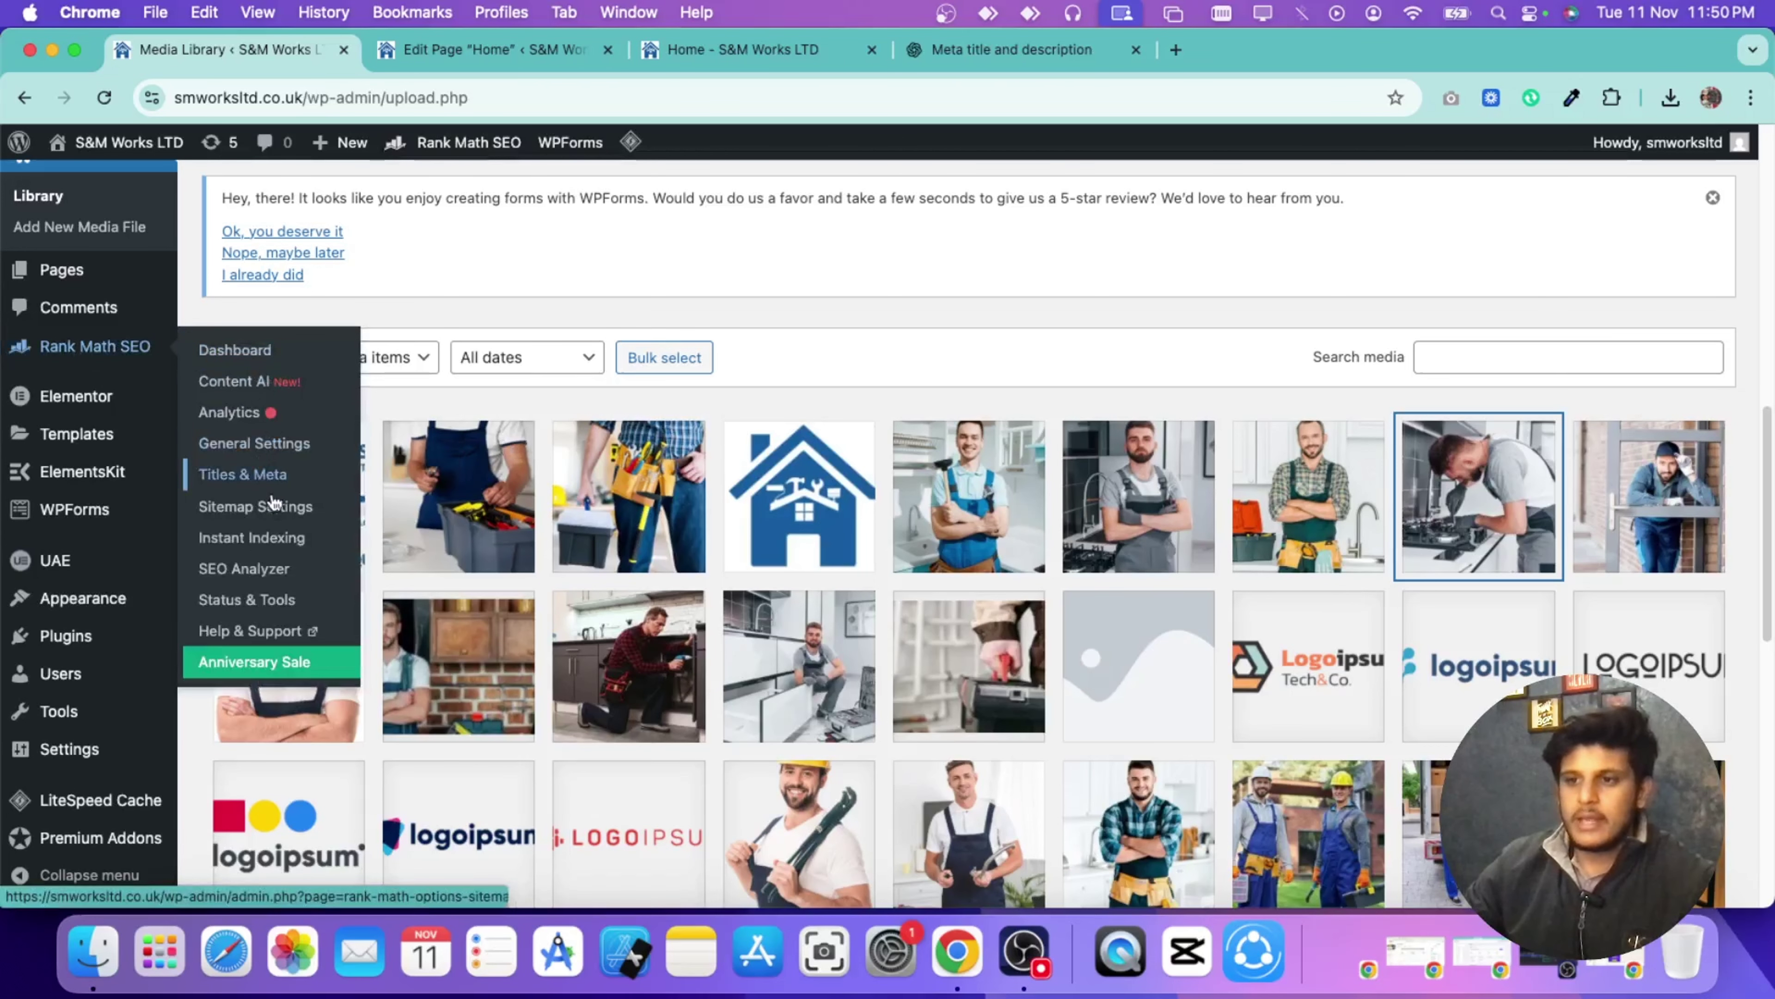
{"action": "left_click", "coordinate": [283, 582]}
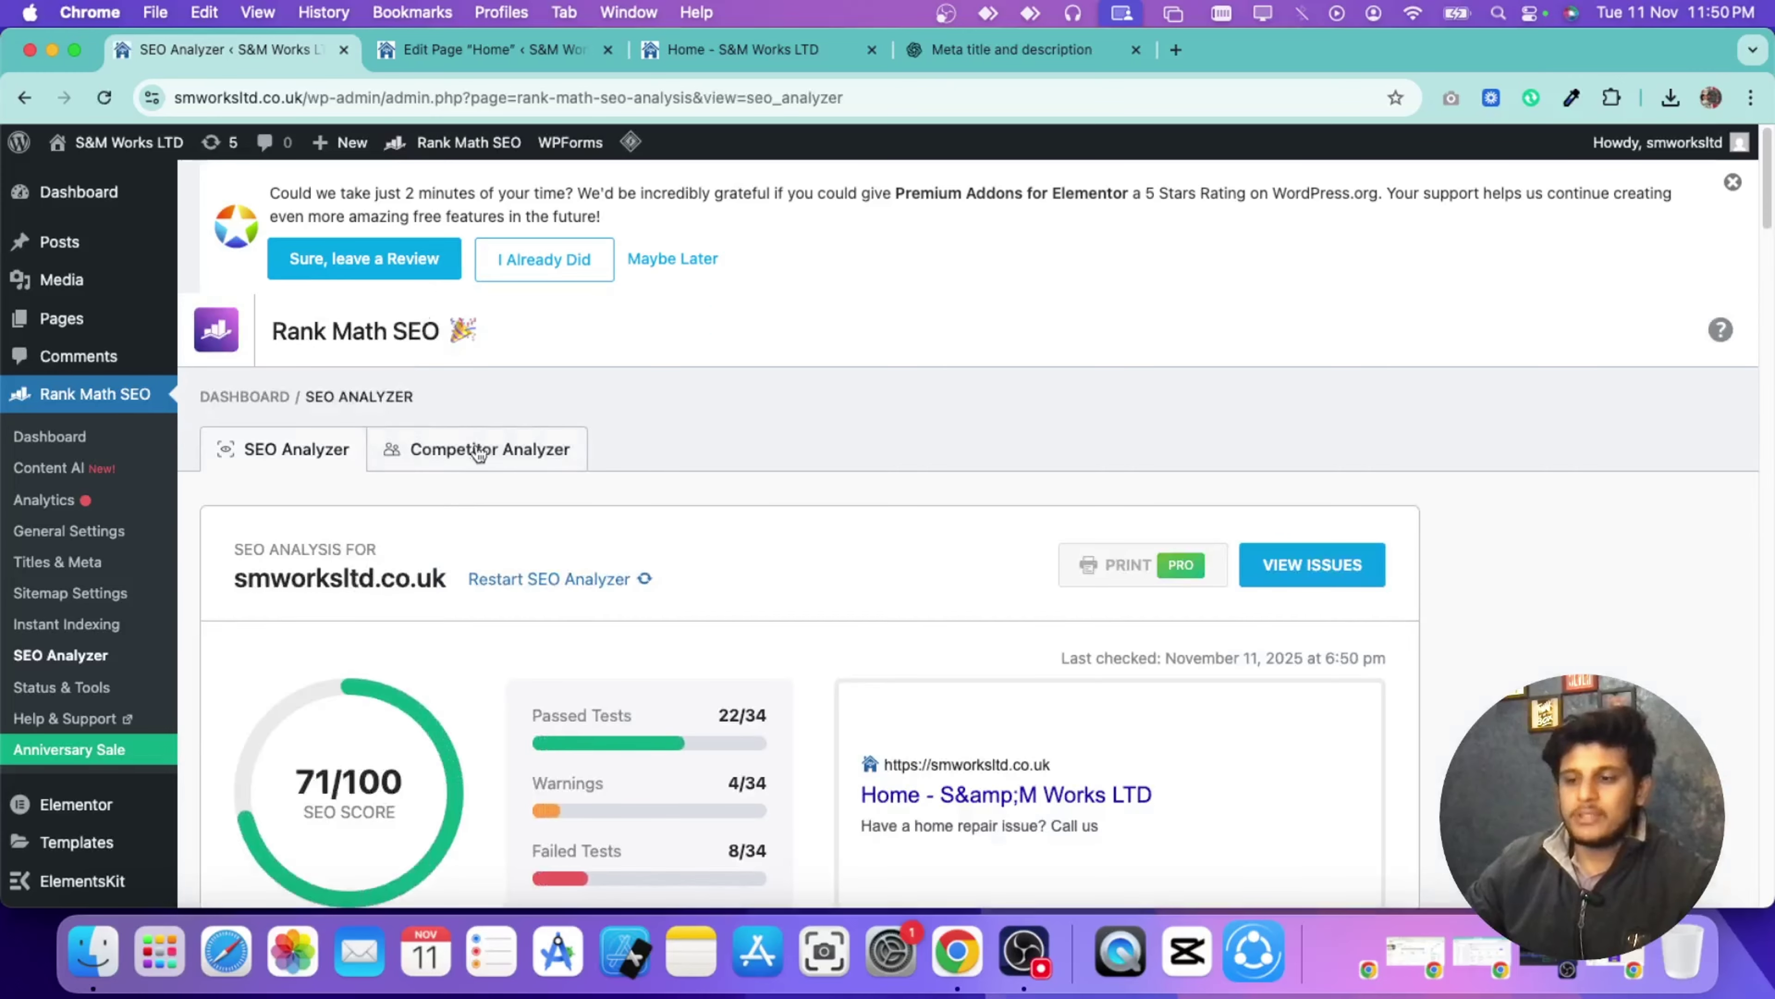
{"action": "scroll", "coordinate": [482, 451], "scroll_direction": "down", "scroll_amount": 12}
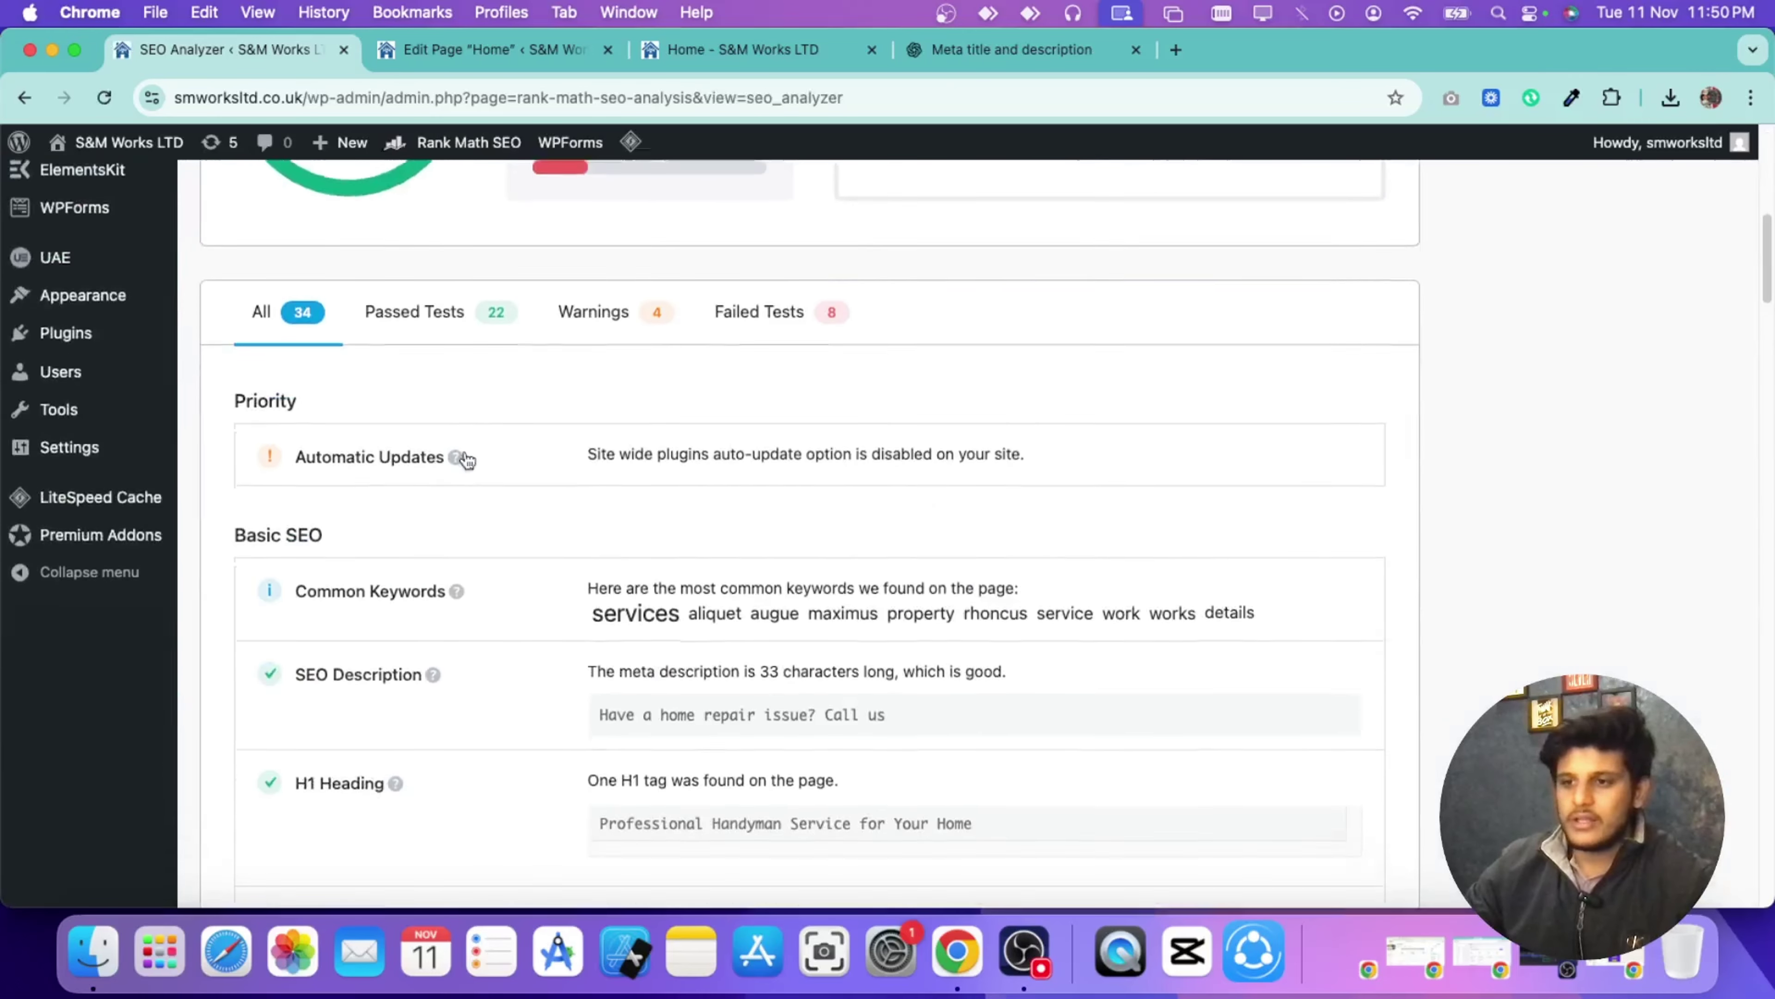
{"action": "left_click", "coordinate": [737, 209]}
{"action": "scroll", "coordinate": [312, 316], "scroll_direction": "down", "scroll_amount": 1}
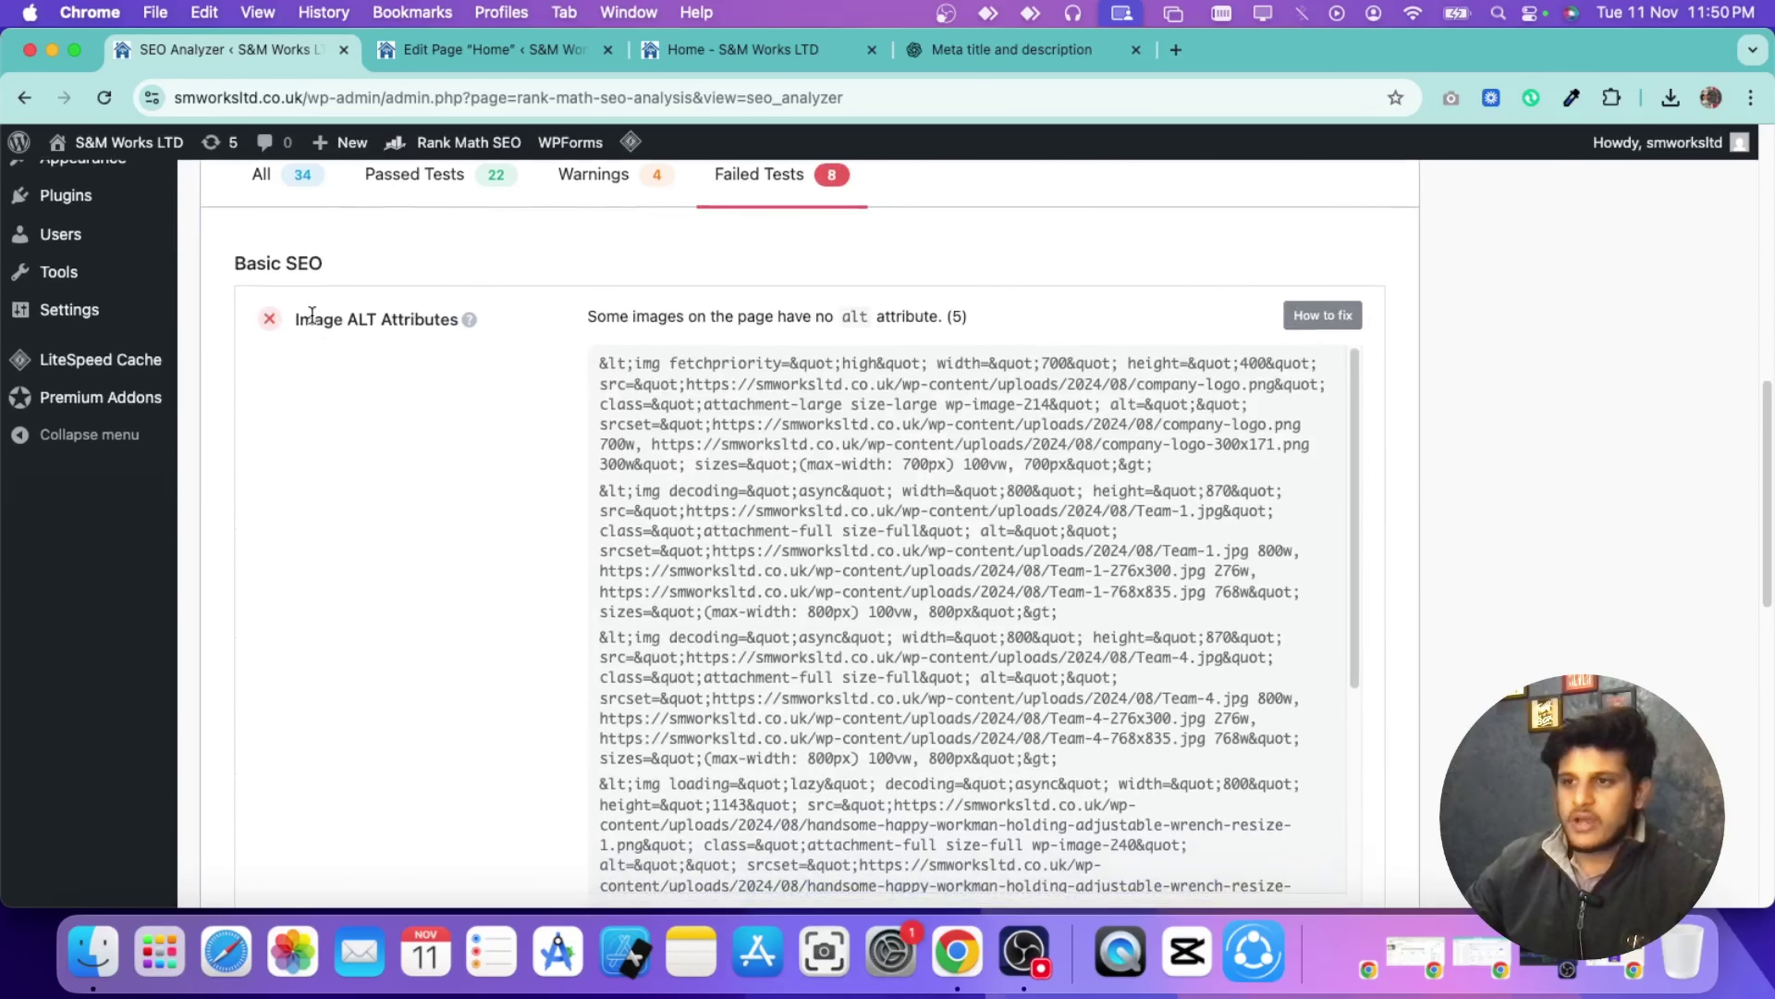
Step: Review the failed tests, from the images missing ALT attributes to the focus keyword, content freshness, Search Console and performance checks
{"action": "left_click_drag", "start_coordinate": [304, 314], "coordinate": [465, 315]}
{"action": "left_click", "coordinate": [581, 362]}
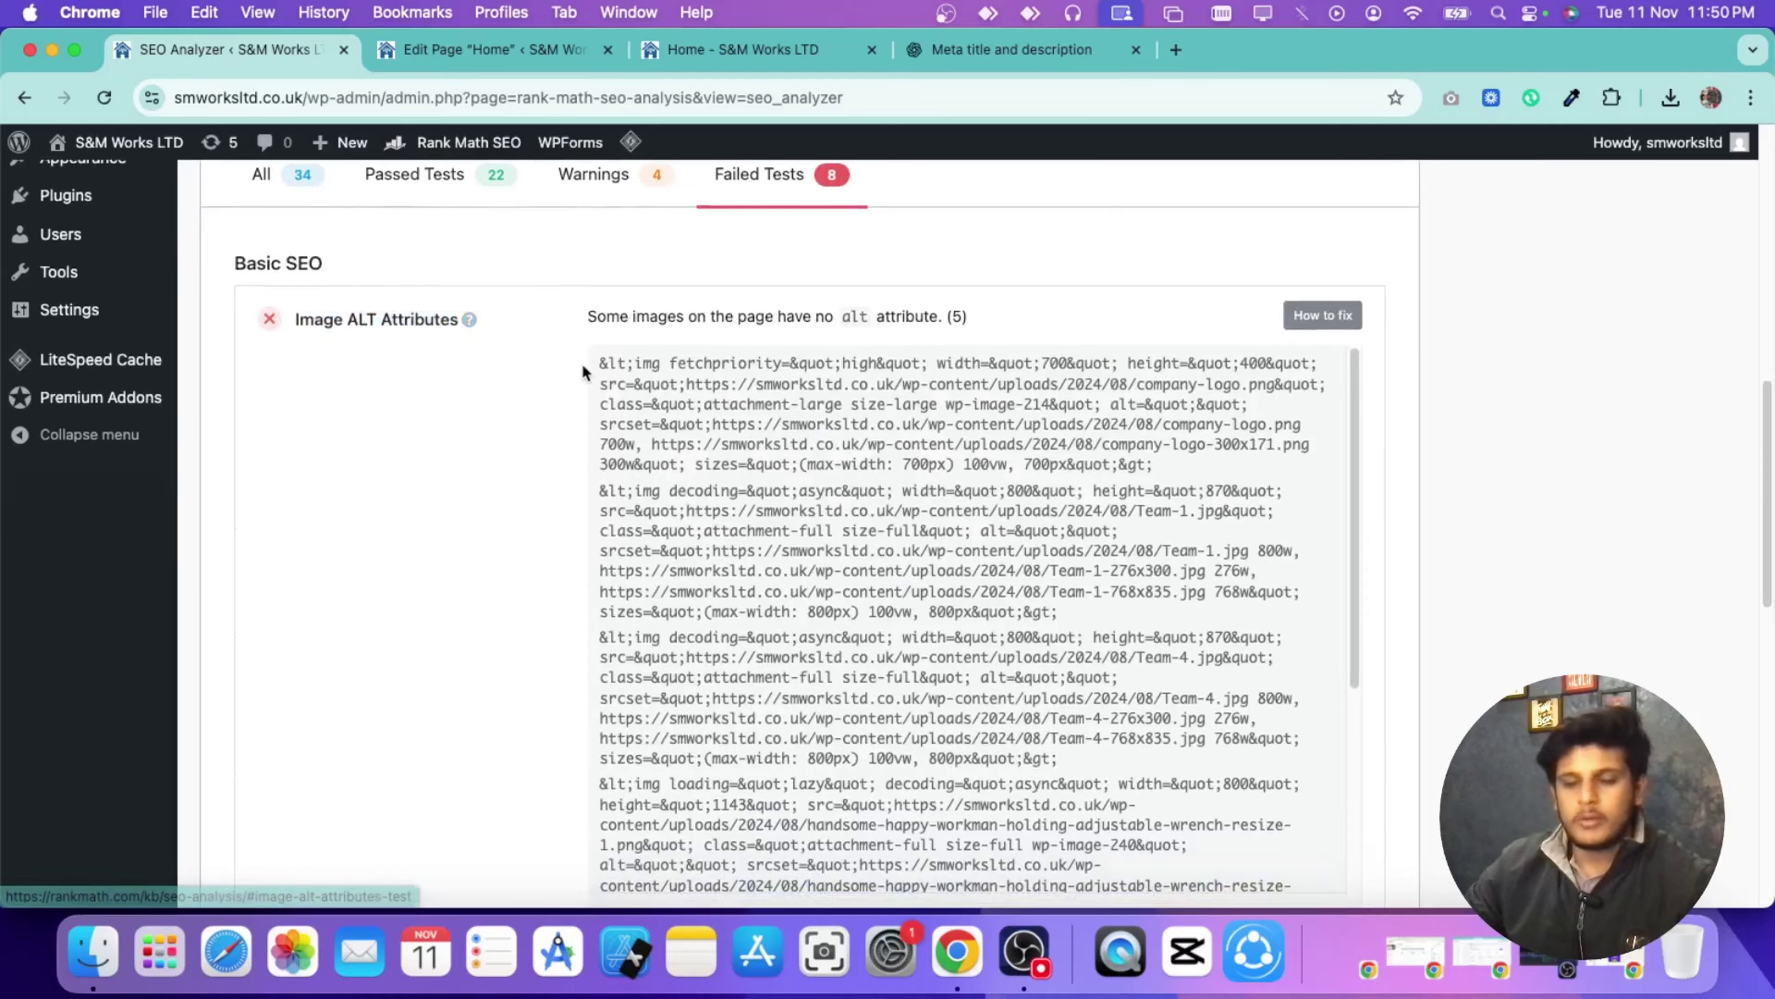
{"action": "scroll", "coordinate": [578, 367], "scroll_direction": "down", "scroll_amount": 10}
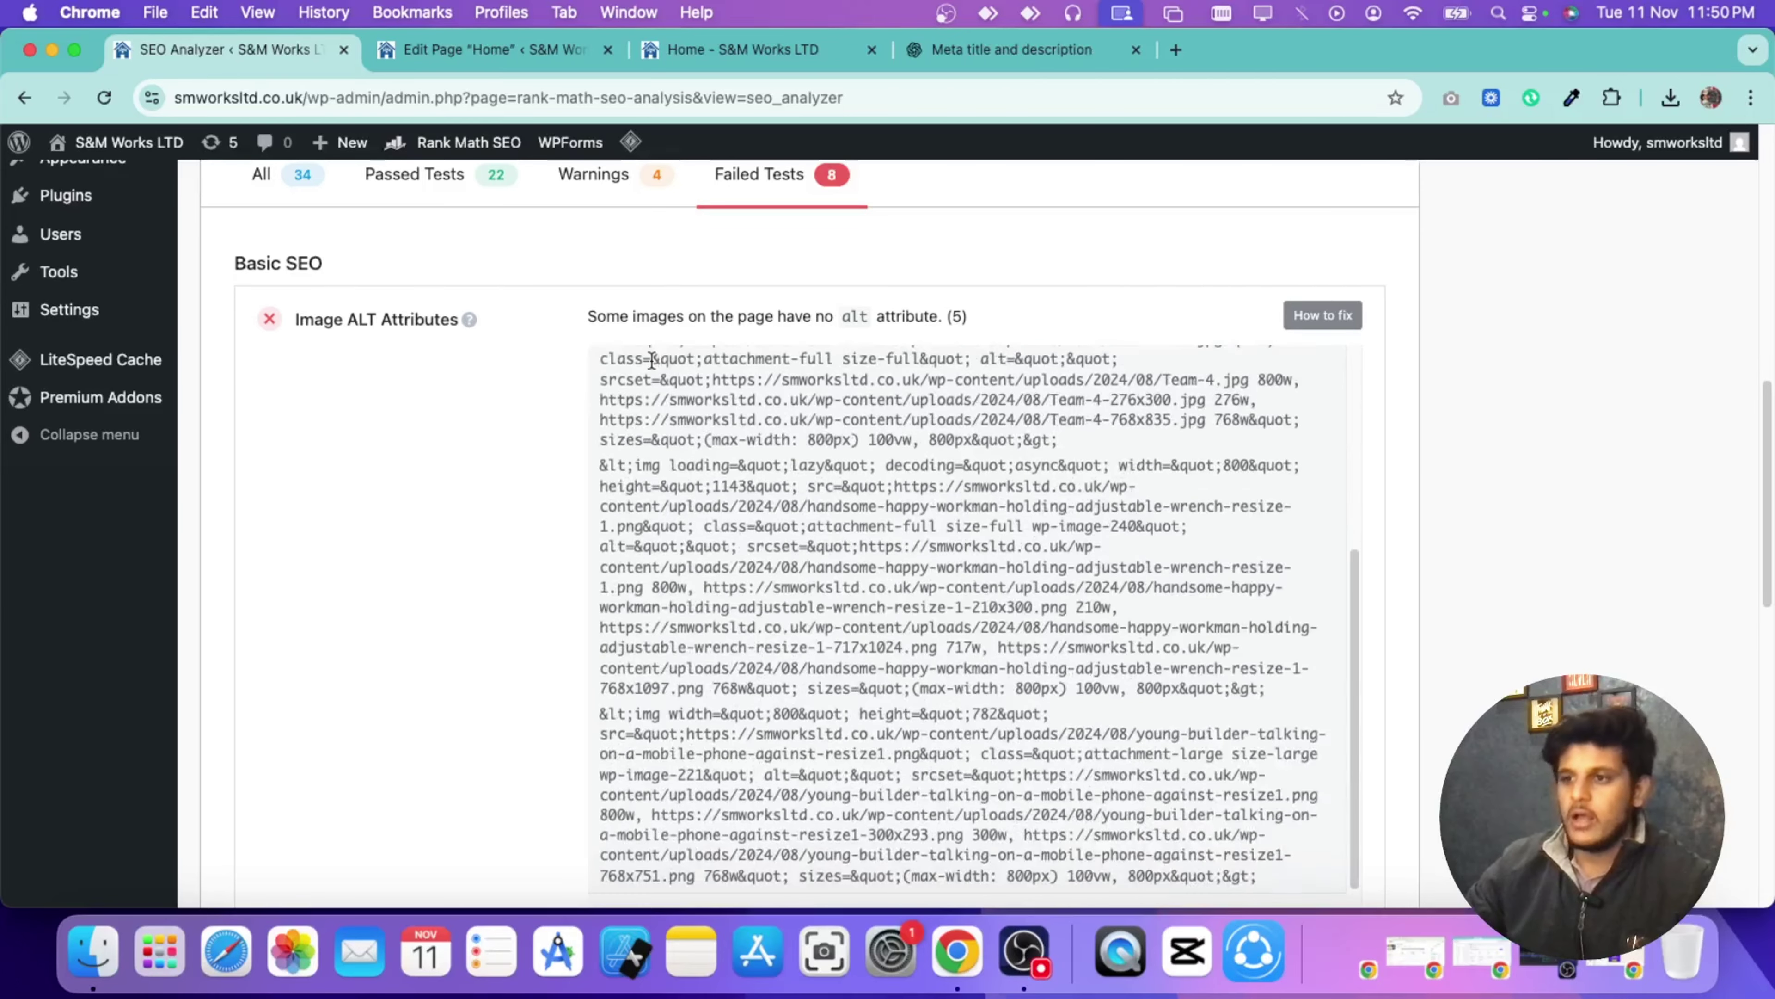
{"action": "scroll", "coordinate": [547, 401], "scroll_direction": "up", "scroll_amount": 5}
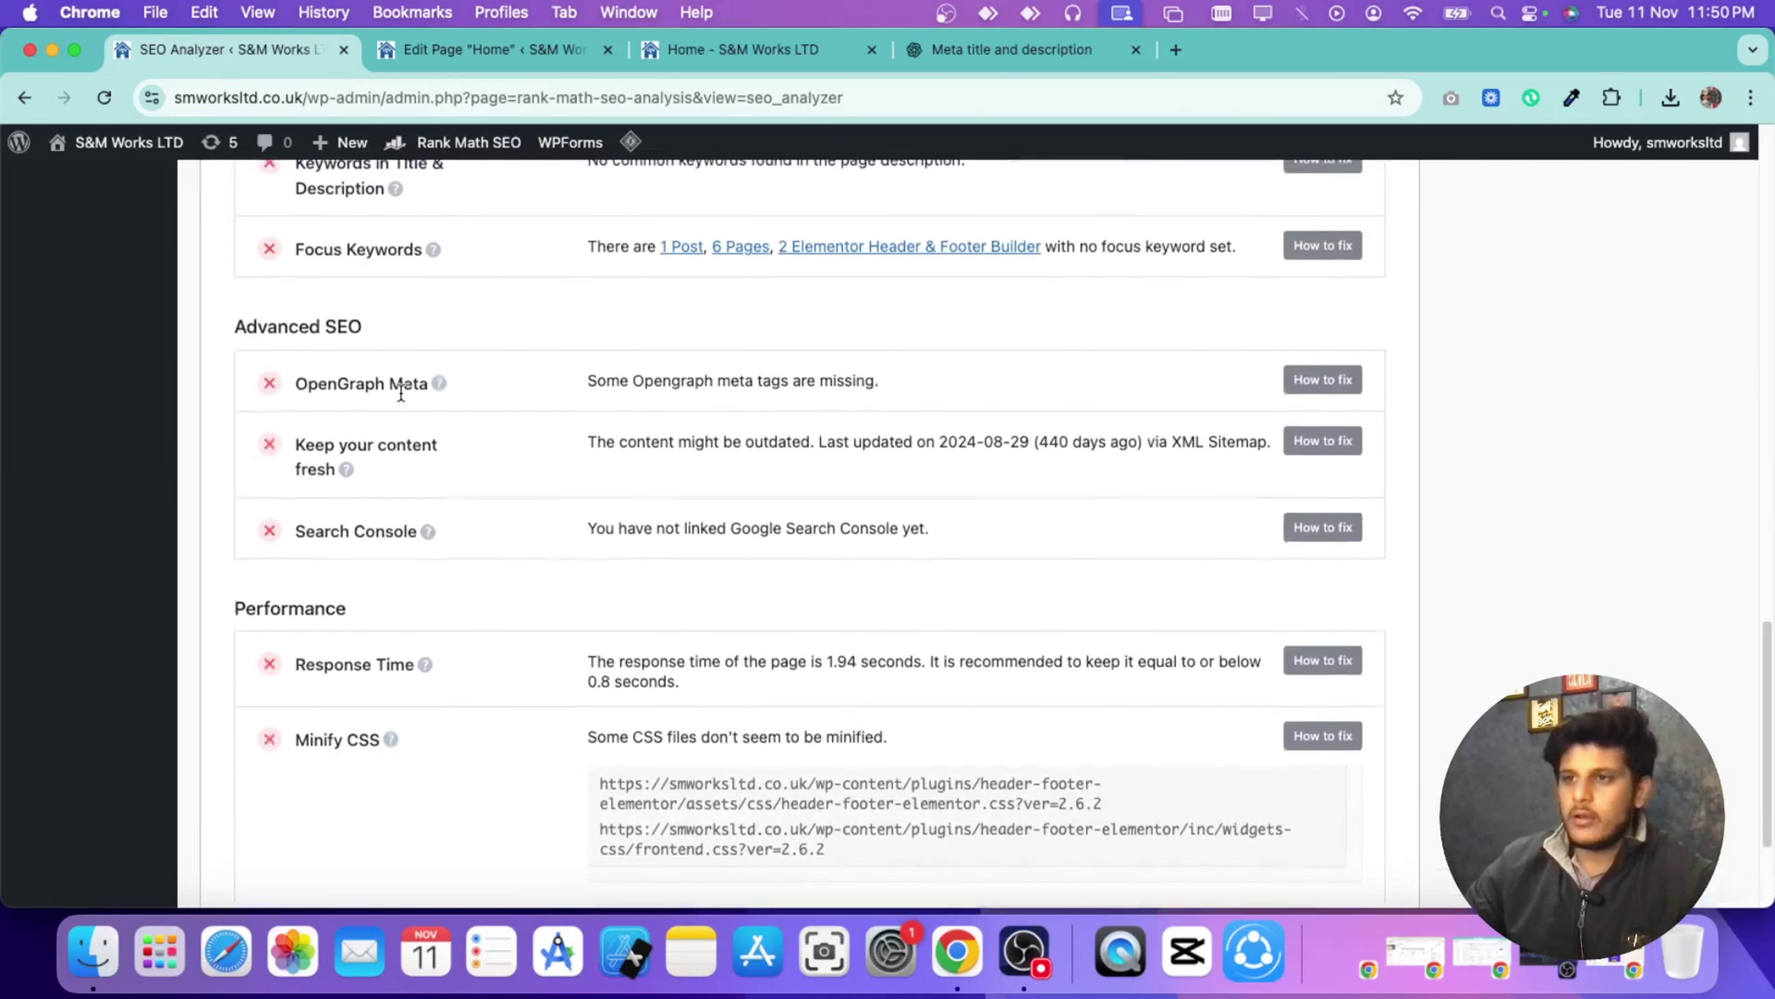
{"action": "scroll", "coordinate": [370, 356], "scroll_direction": "up", "scroll_amount": 1}
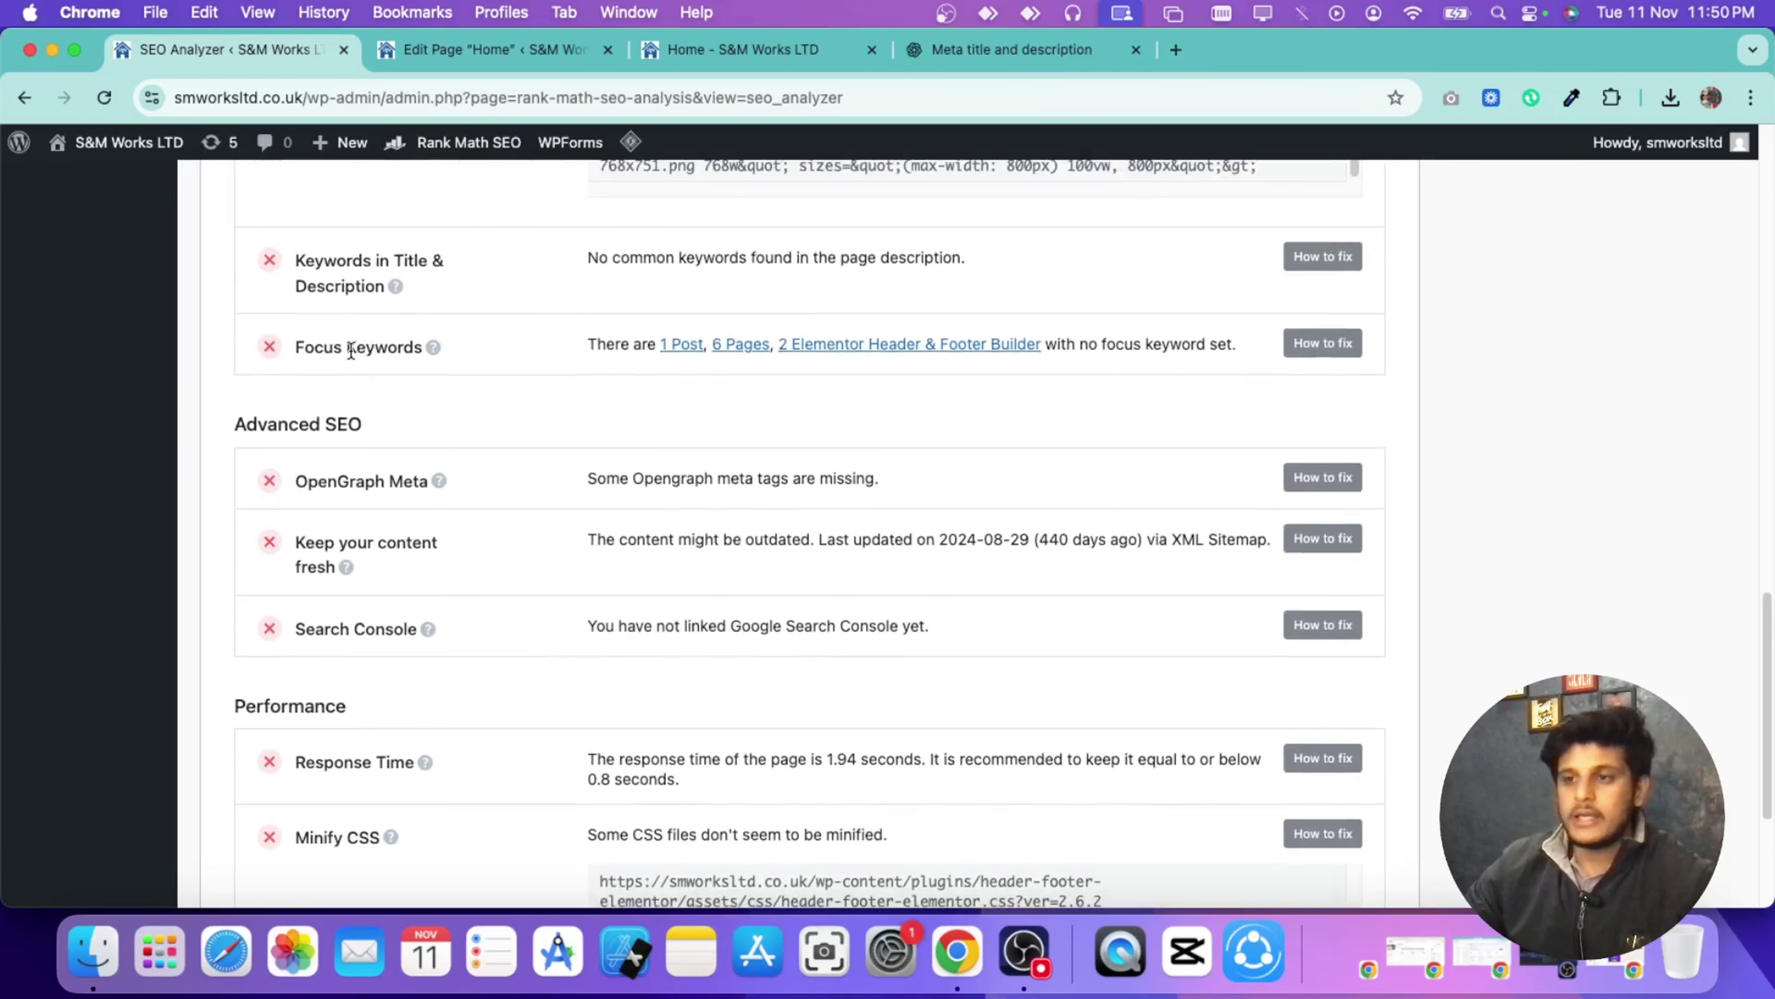
{"action": "scroll", "coordinate": [364, 377], "scroll_direction": "up", "scroll_amount": 1}
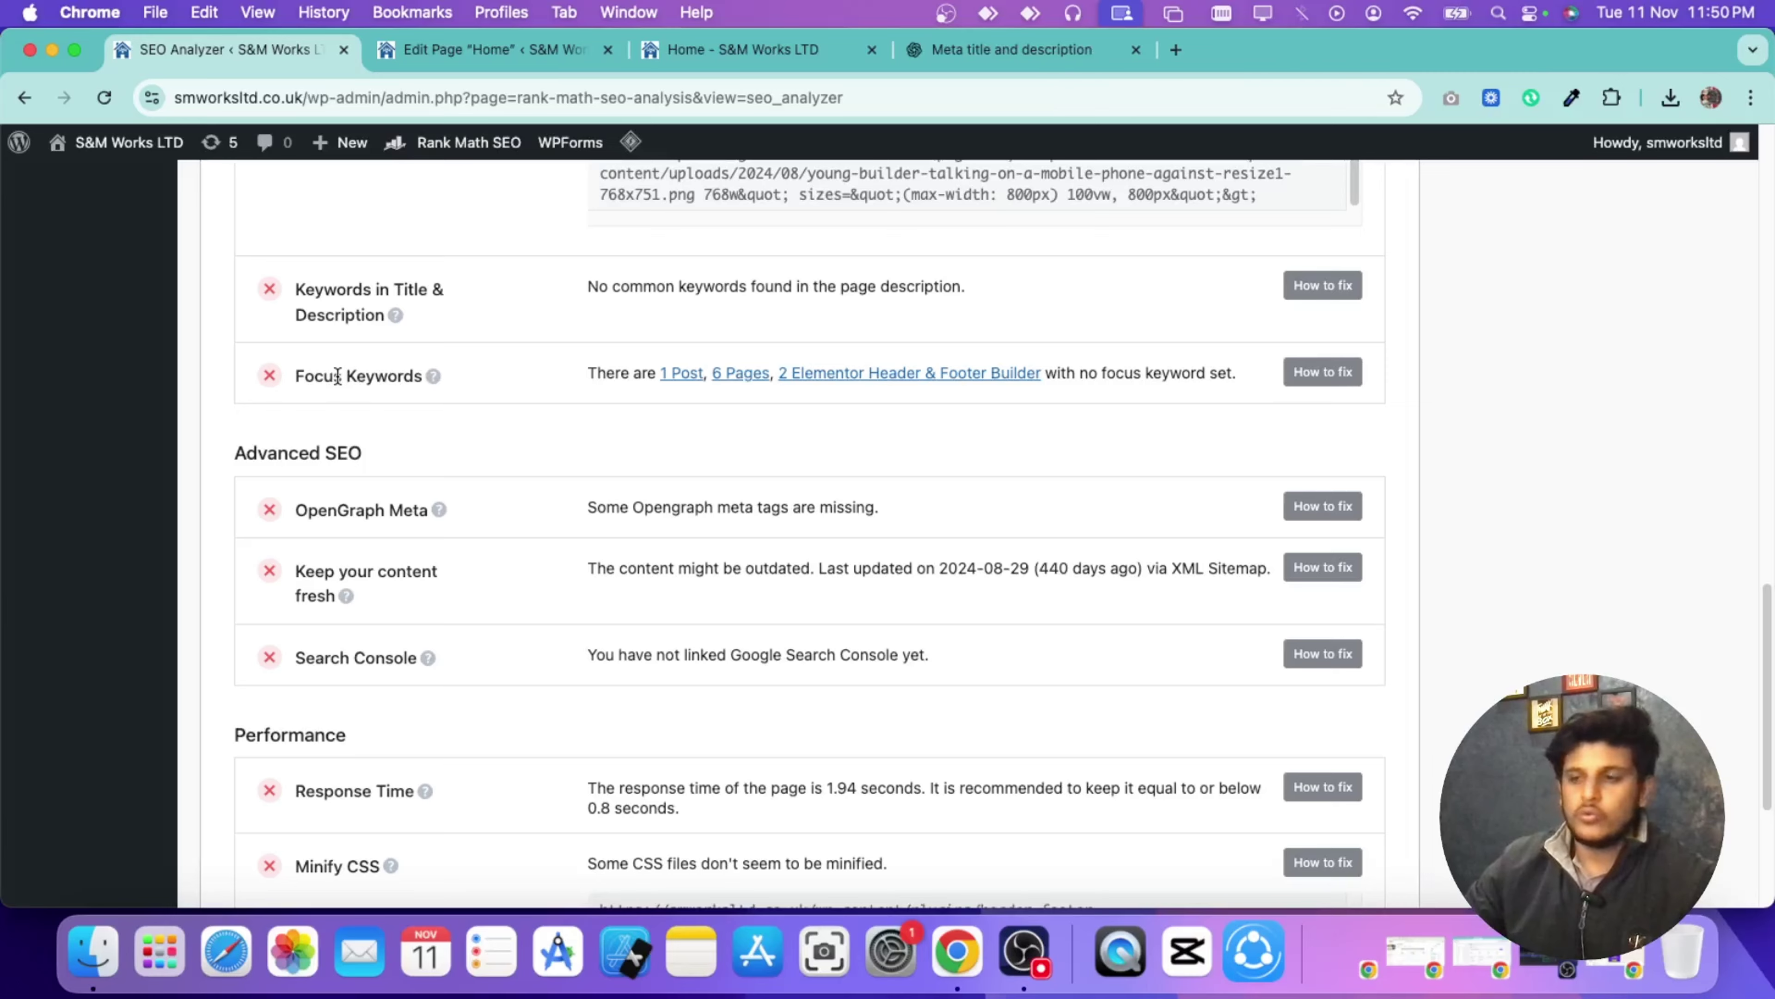
{"action": "scroll", "coordinate": [393, 353], "scroll_direction": "down", "scroll_amount": 2}
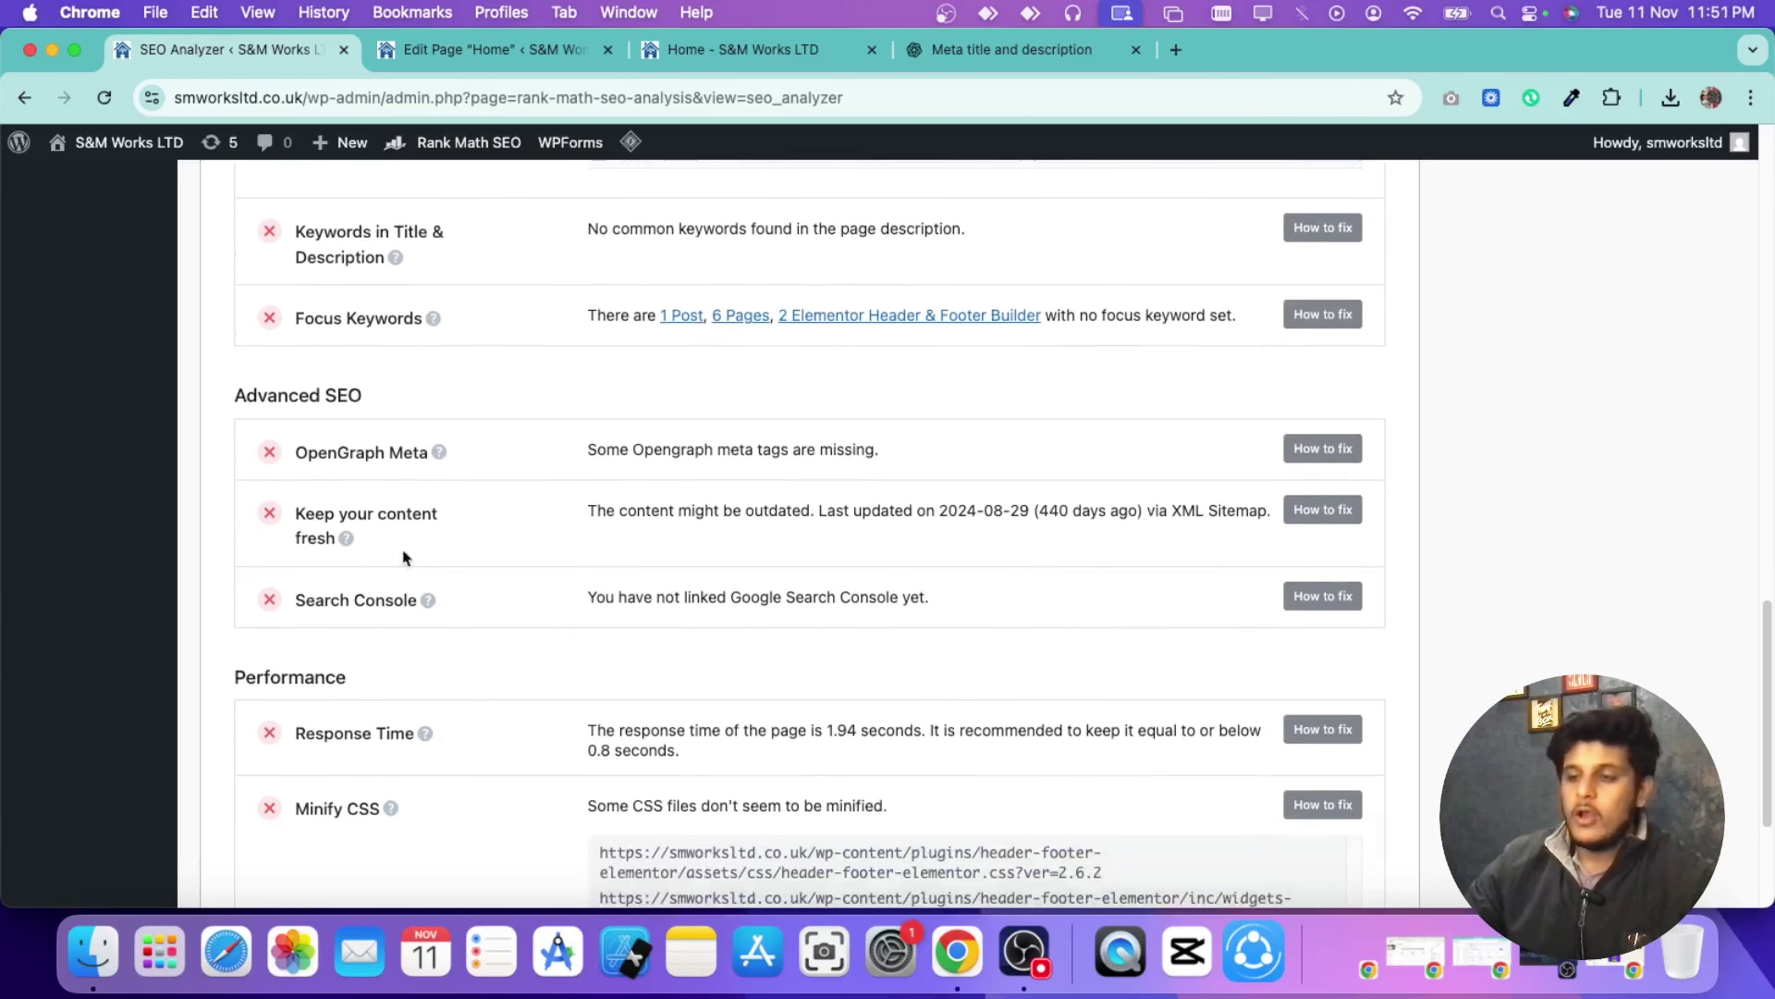
{"action": "left_click_drag", "start_coordinate": [306, 513], "coordinate": [461, 505]}
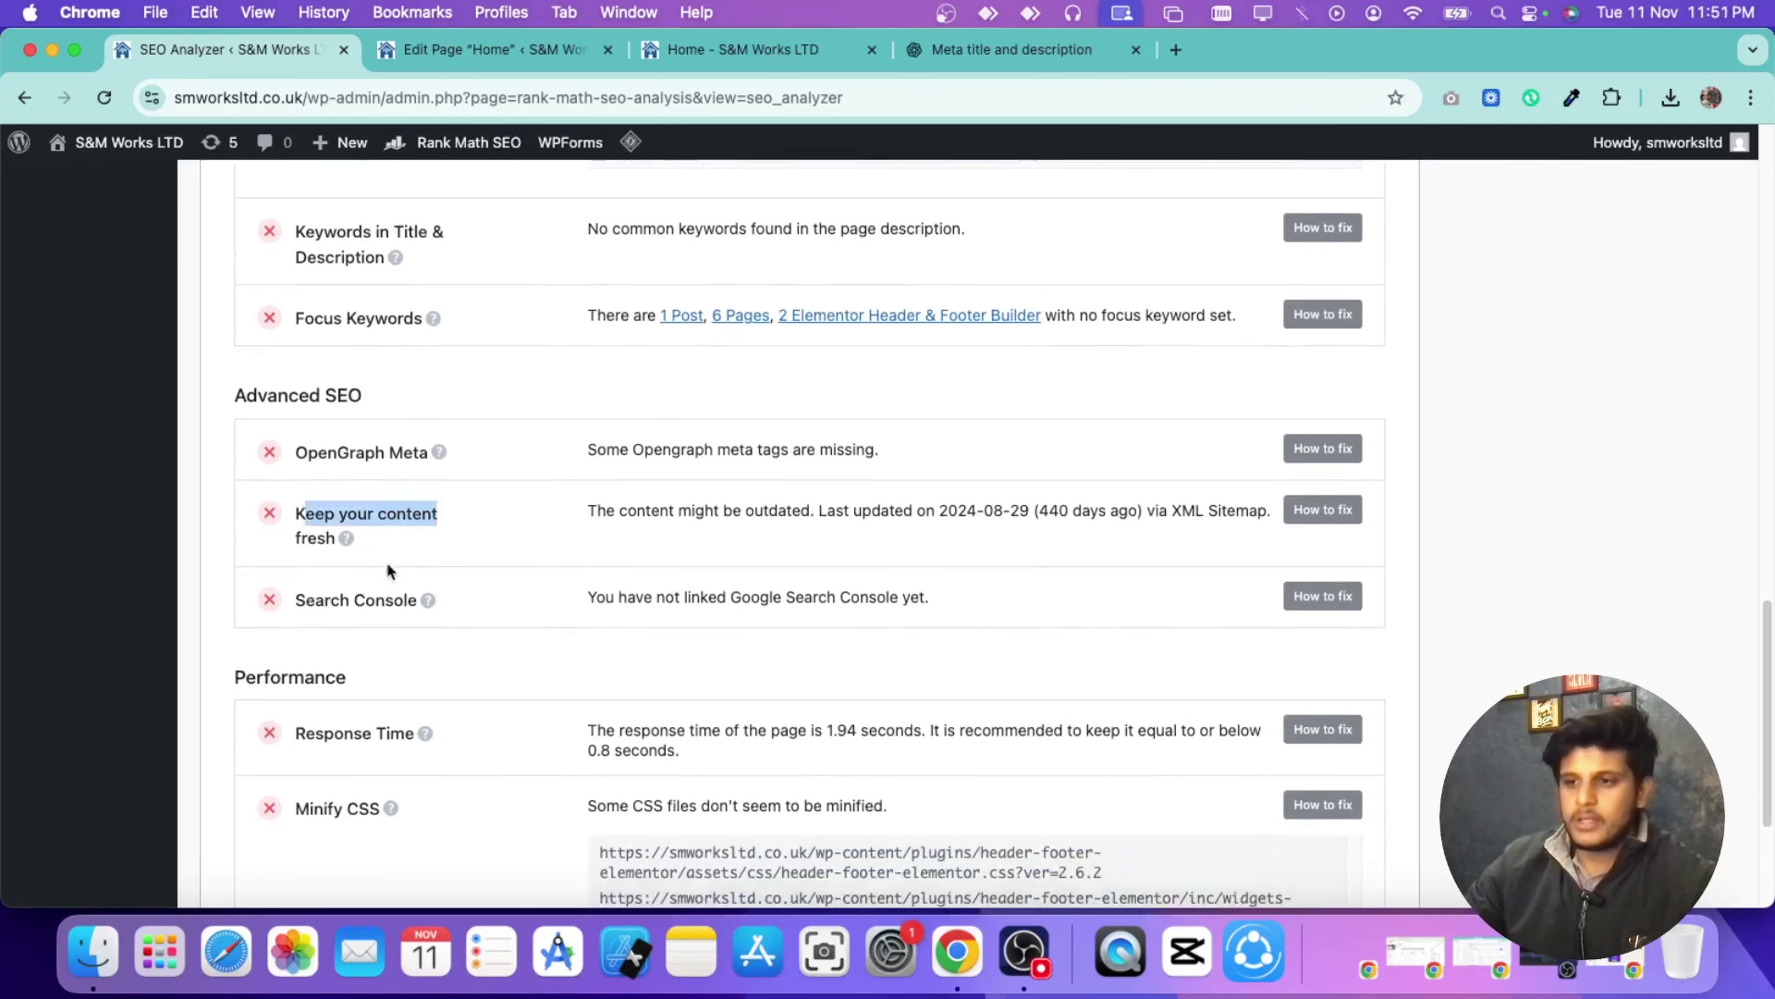
{"action": "left_click", "coordinate": [353, 599]}
Step: Leave the failed tests and open Rank Math's Analytics page to view its Google Services connection option
{"action": "scroll", "coordinate": [545, 472], "scroll_direction": "up", "scroll_amount": 15}
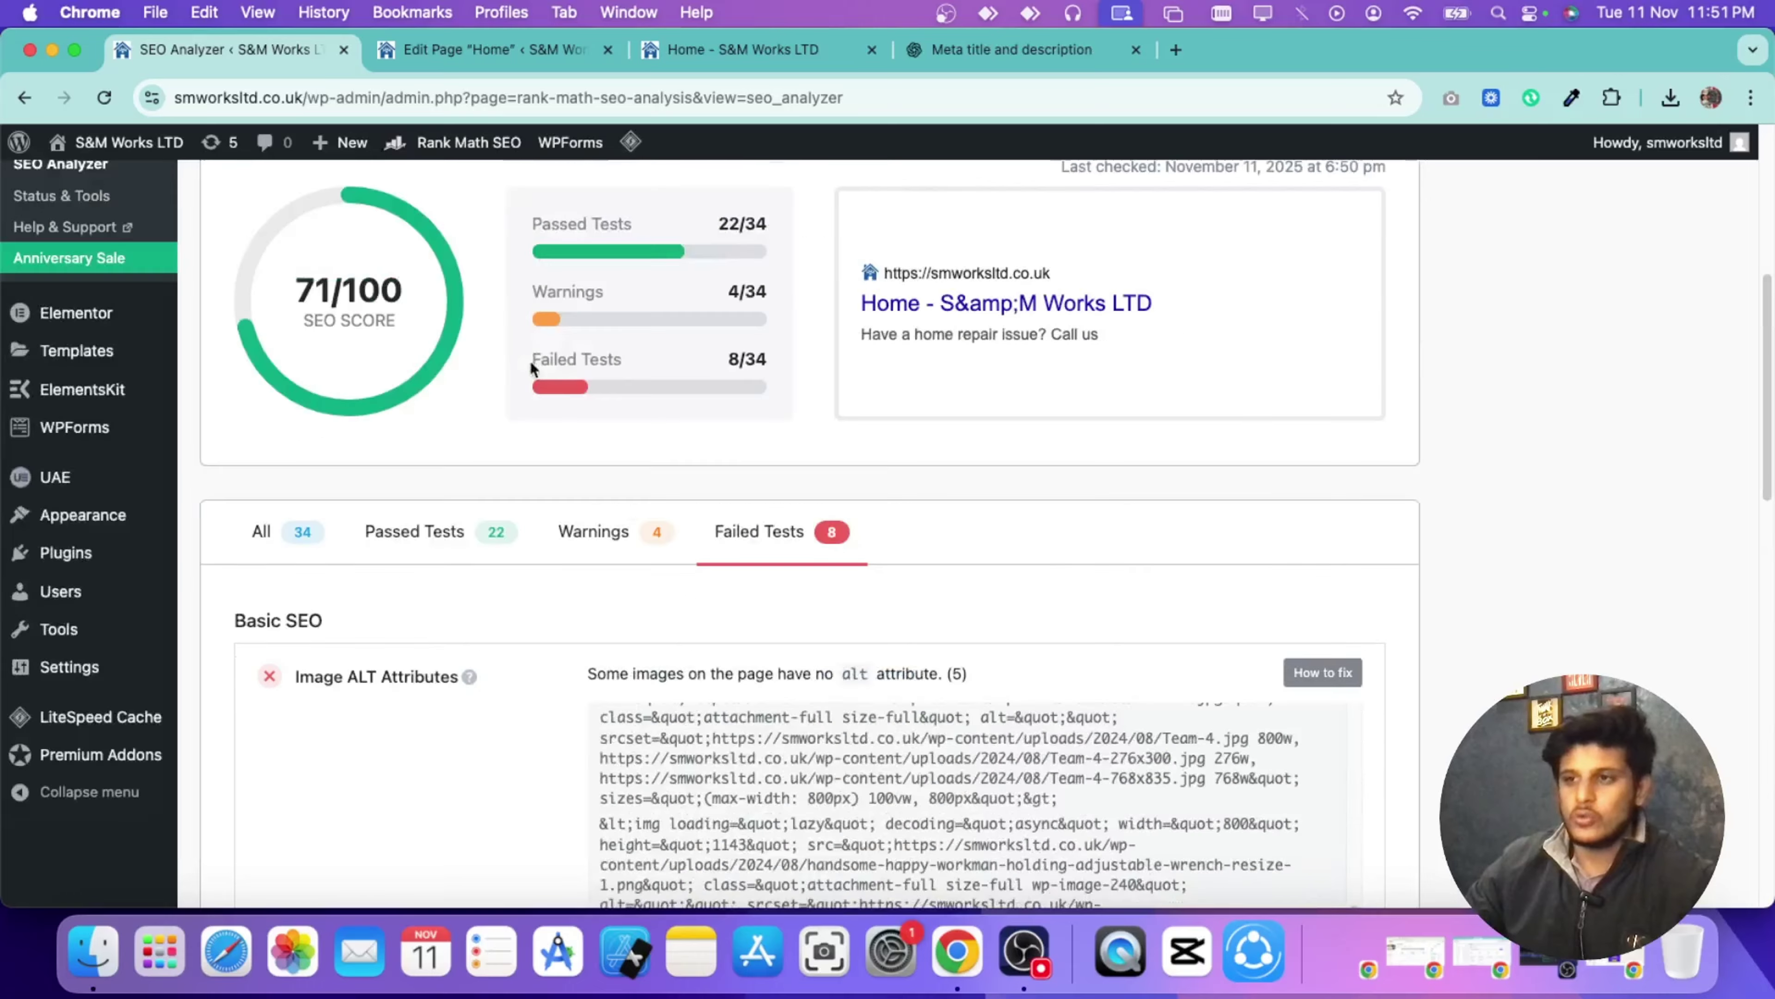
{"action": "scroll", "coordinate": [288, 416], "scroll_direction": "up", "scroll_amount": 10}
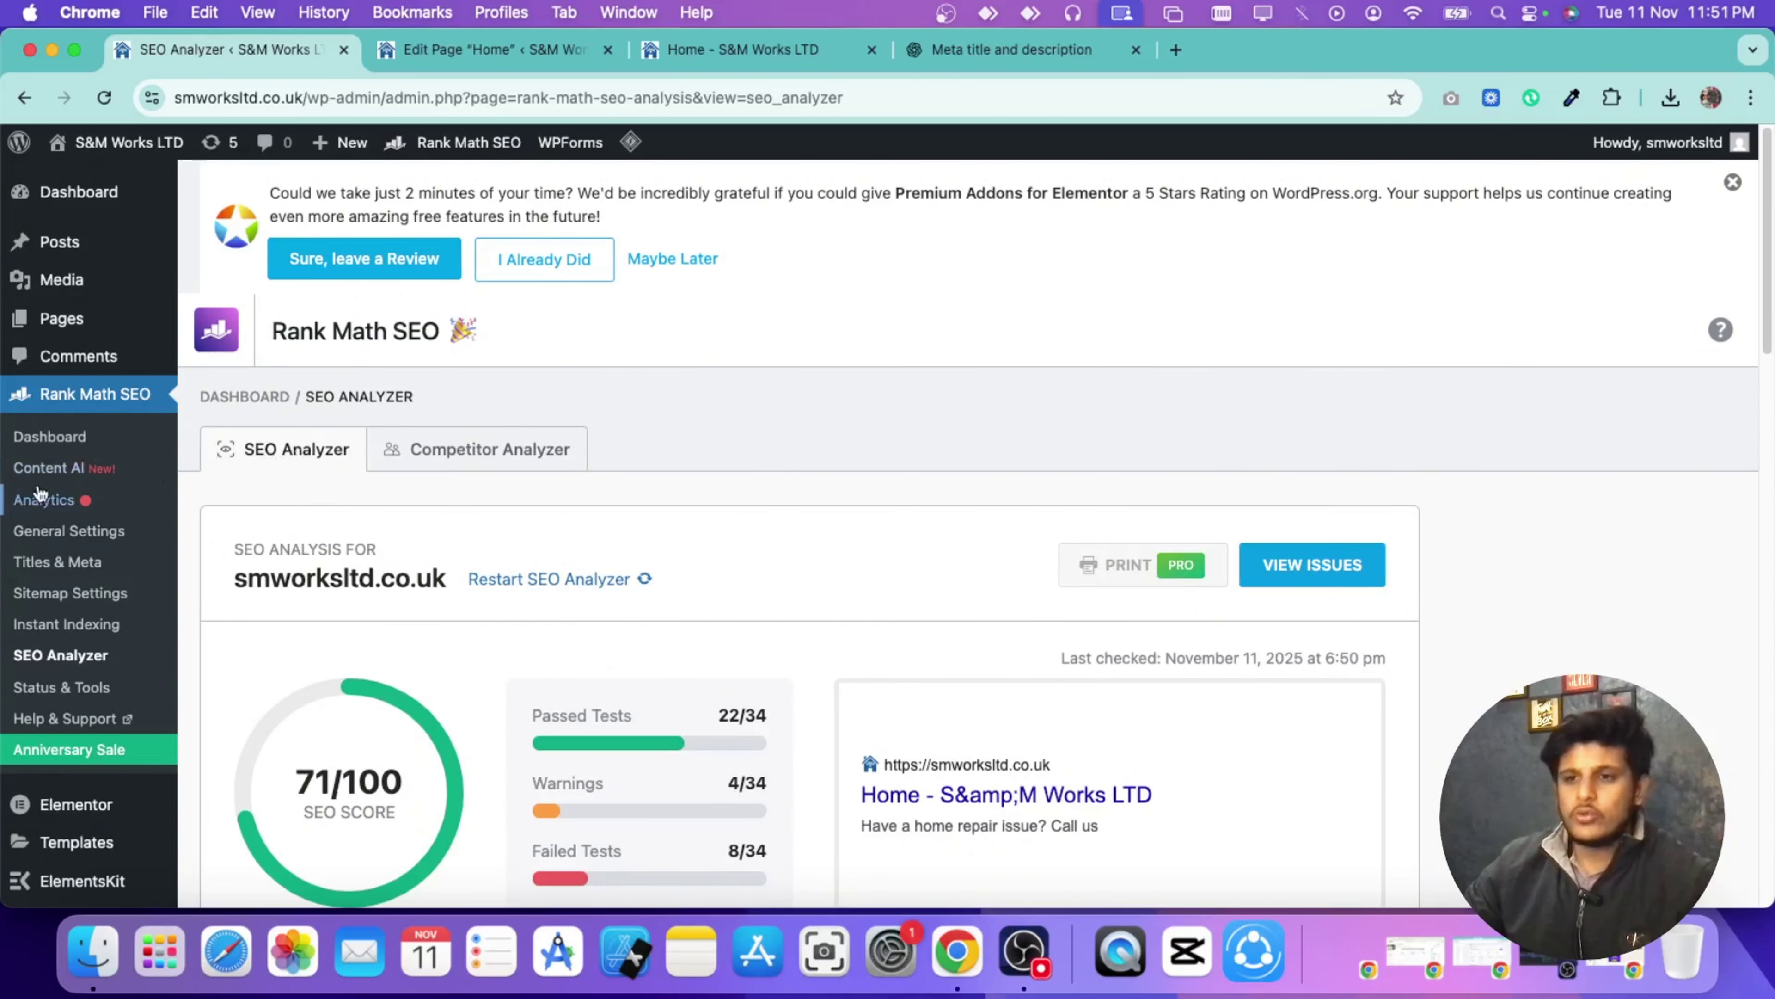
{"action": "left_click", "coordinate": [56, 504]}
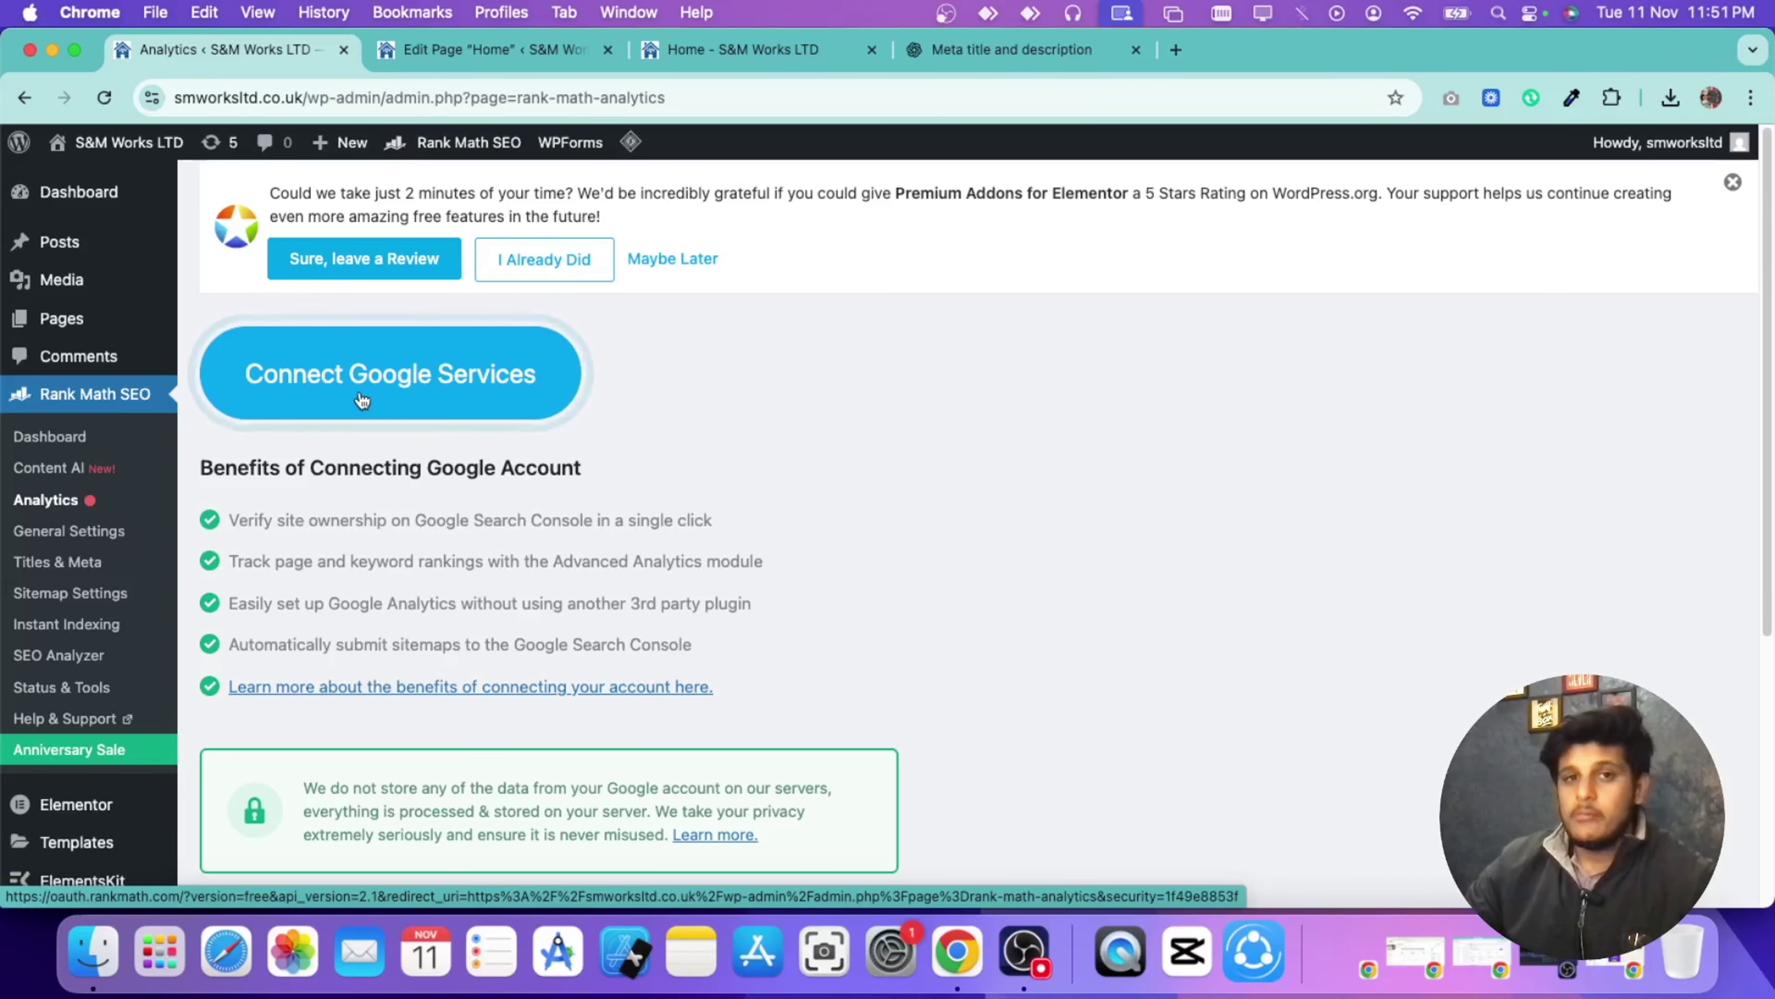
Step: Go to the page for adding new plugins and search for "google"
{"action": "scroll", "coordinate": [230, 479], "scroll_direction": "down", "scroll_amount": 5}
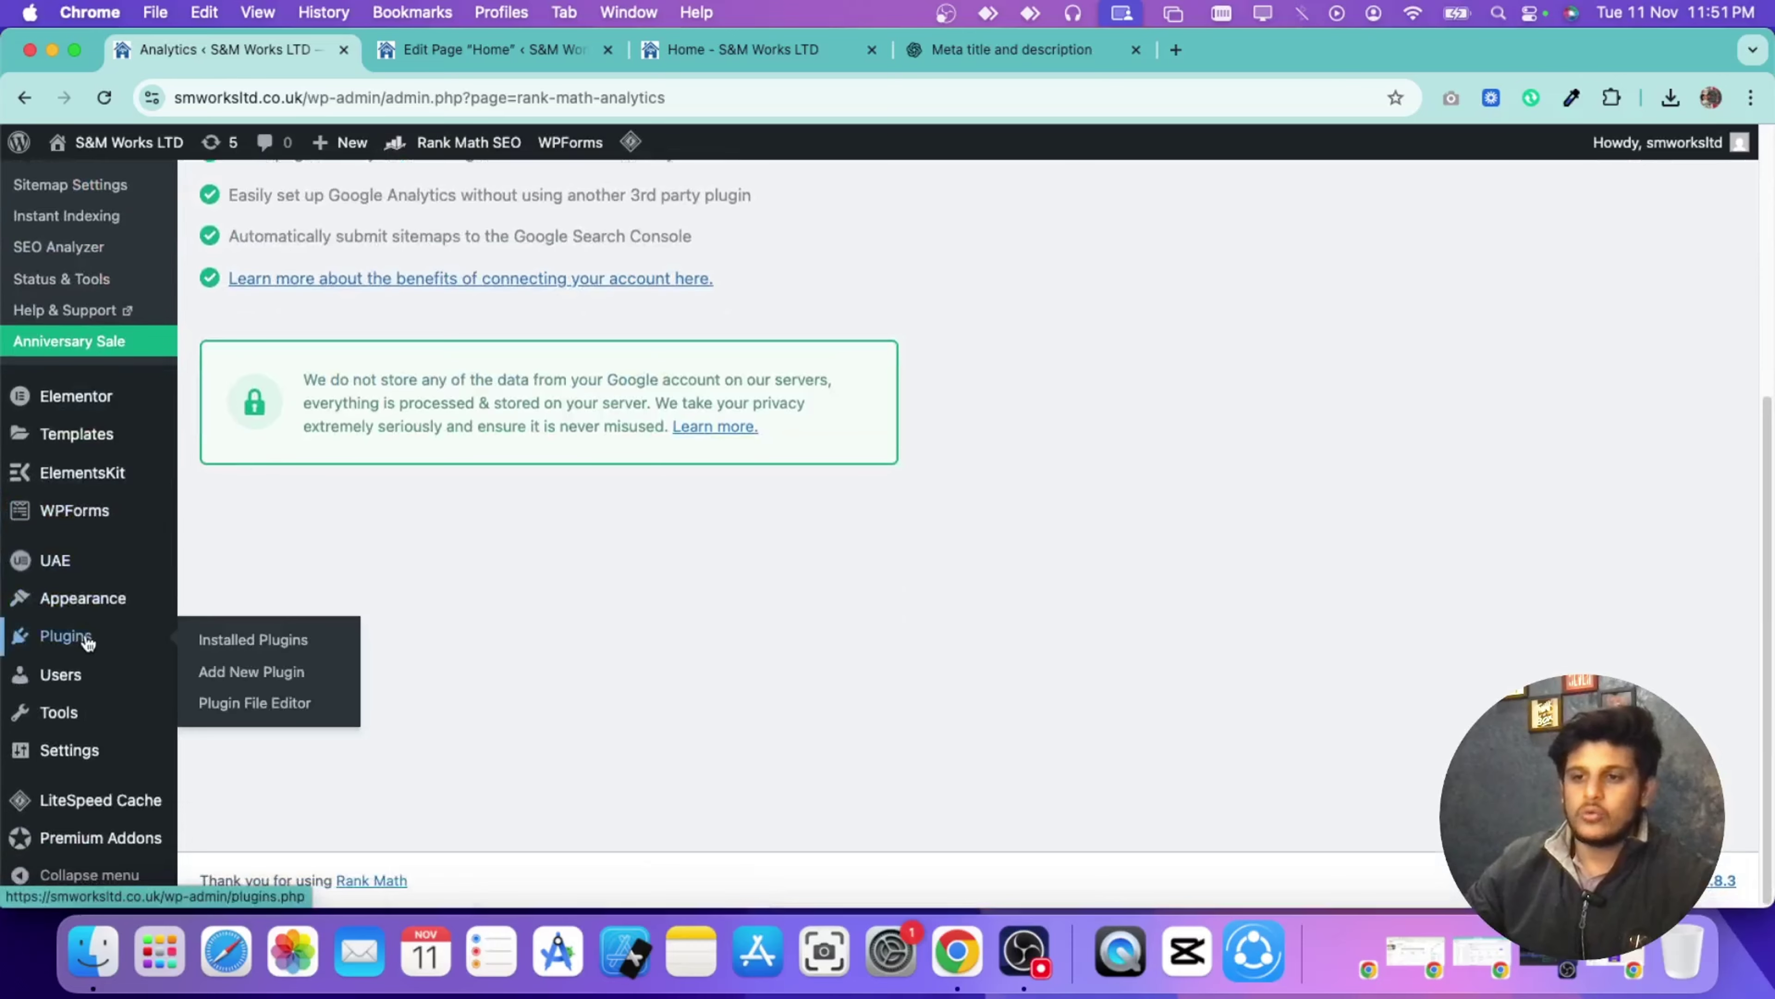
{"action": "left_click", "coordinate": [242, 672]}
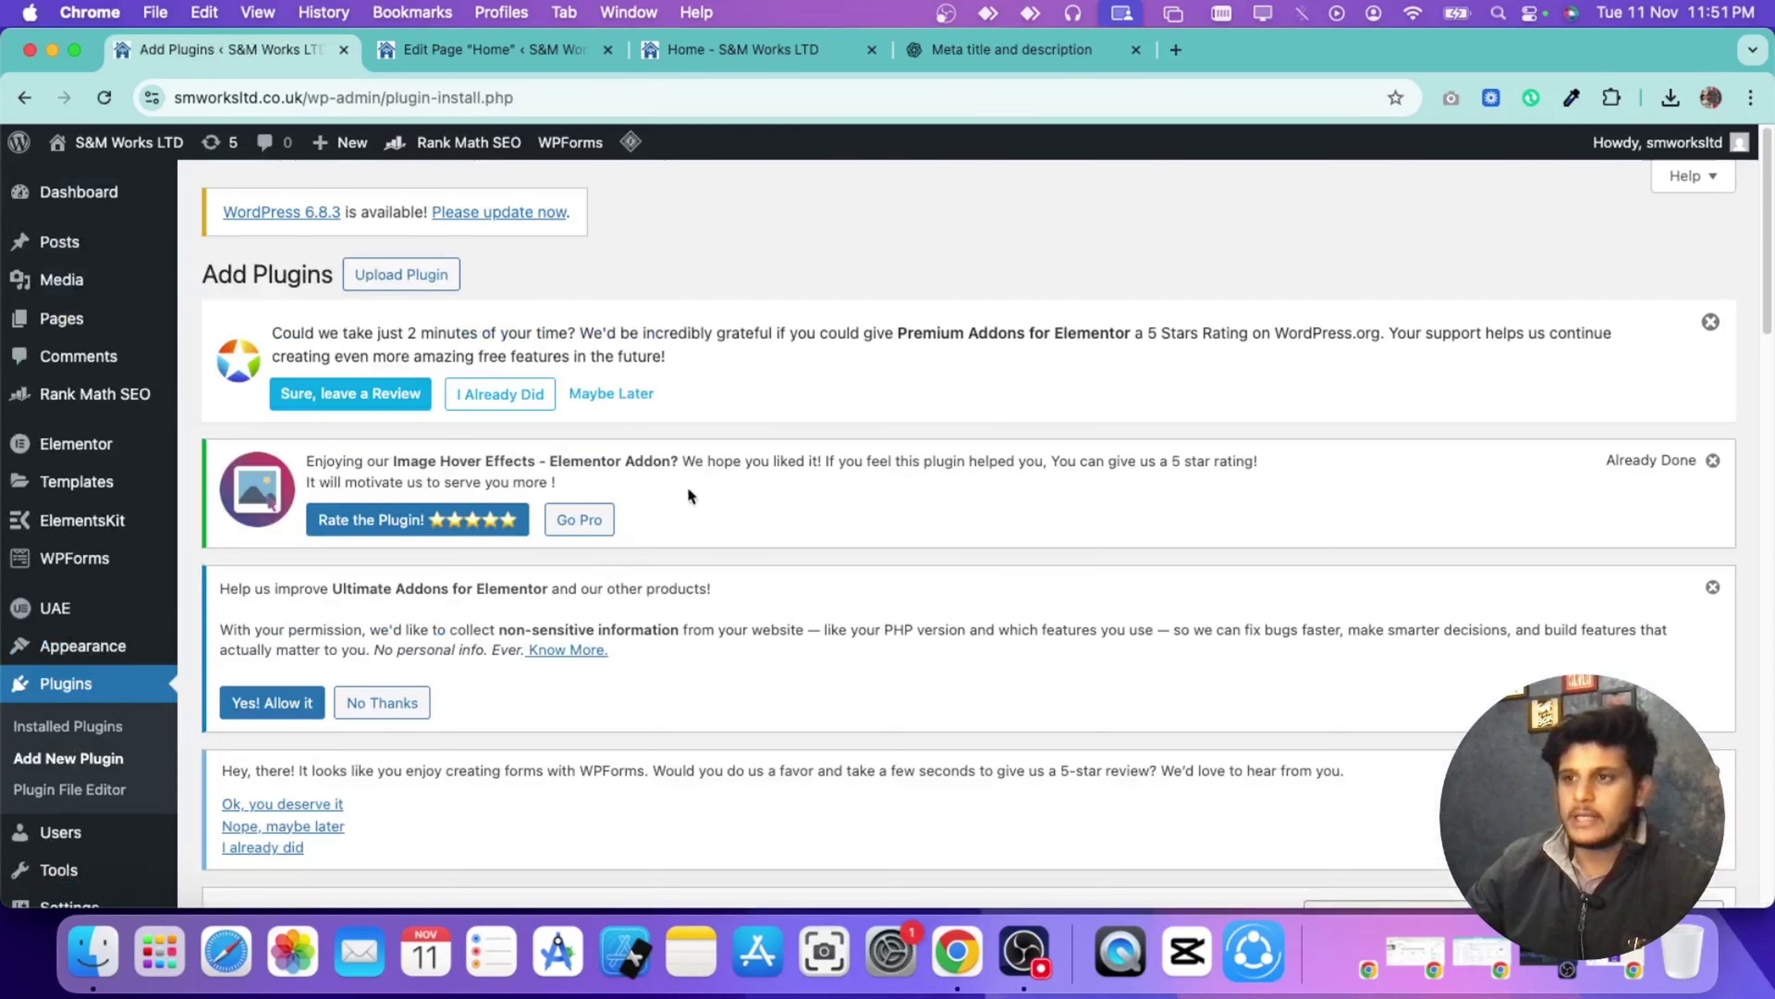
{"action": "scroll", "coordinate": [963, 486], "scroll_direction": "down", "scroll_amount": 4}
{"action": "scroll", "coordinate": [962, 480], "scroll_direction": "down", "scroll_amount": 5}
{"action": "left_click", "coordinate": [1373, 257]}
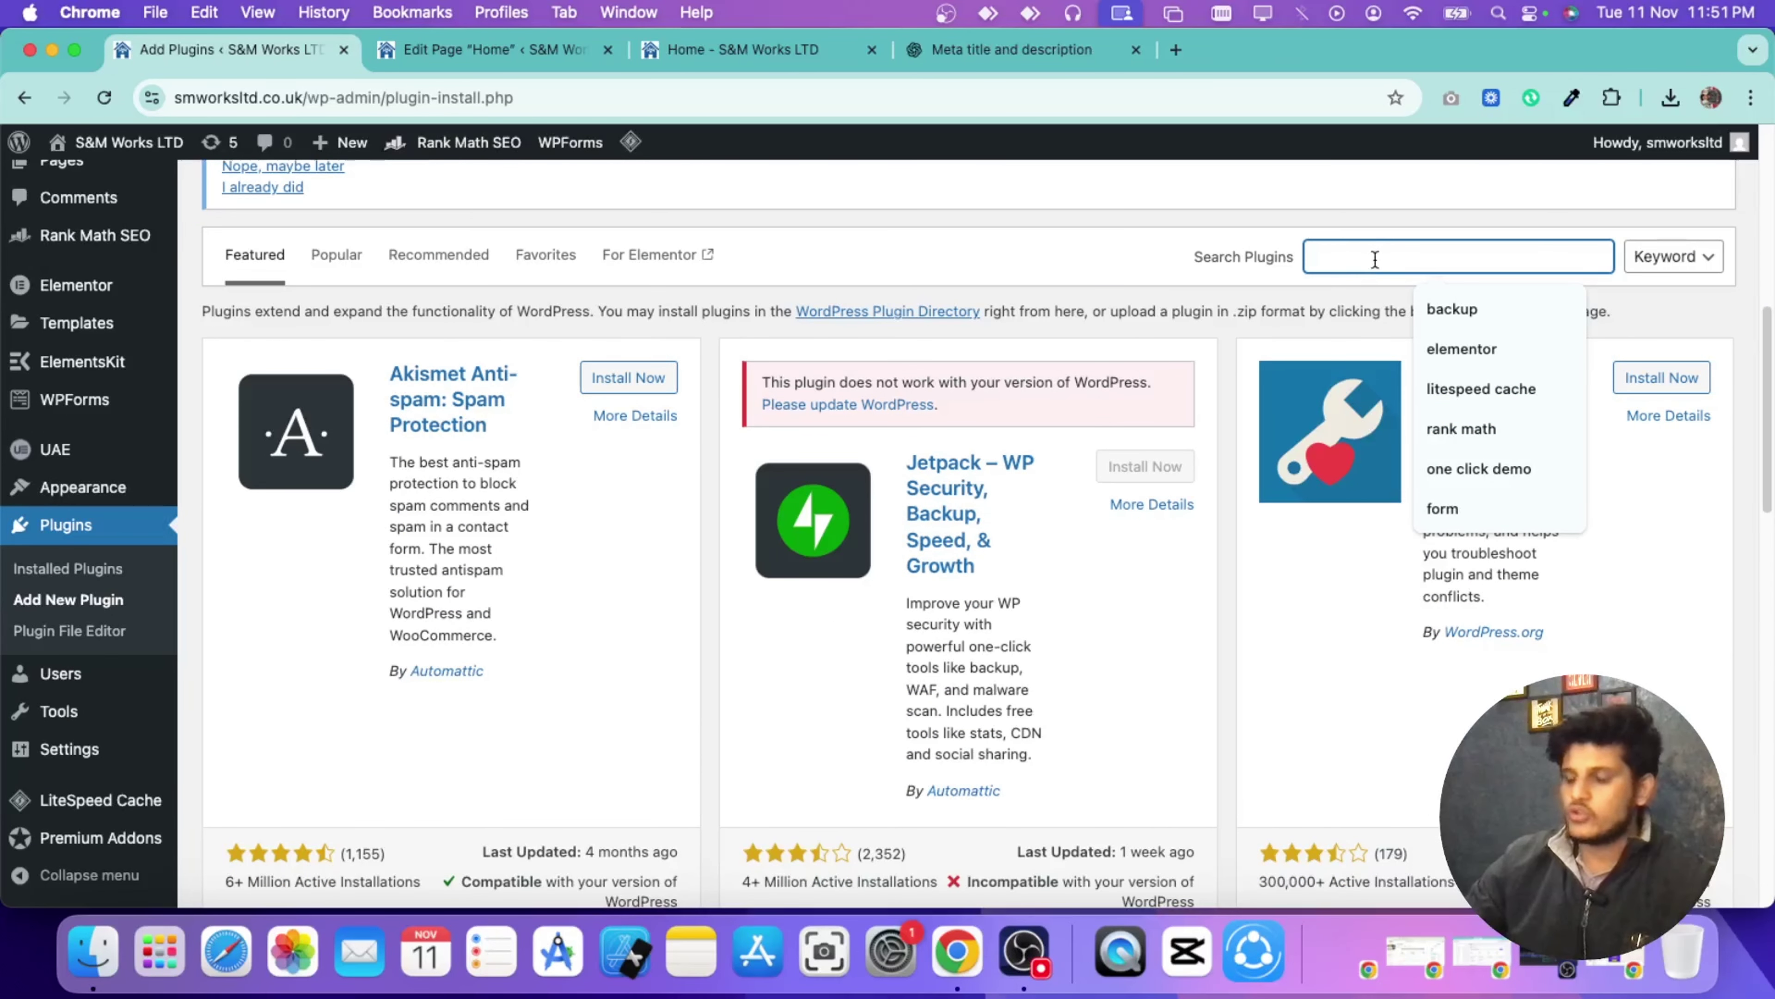
{"action": "type", "text": "google"}
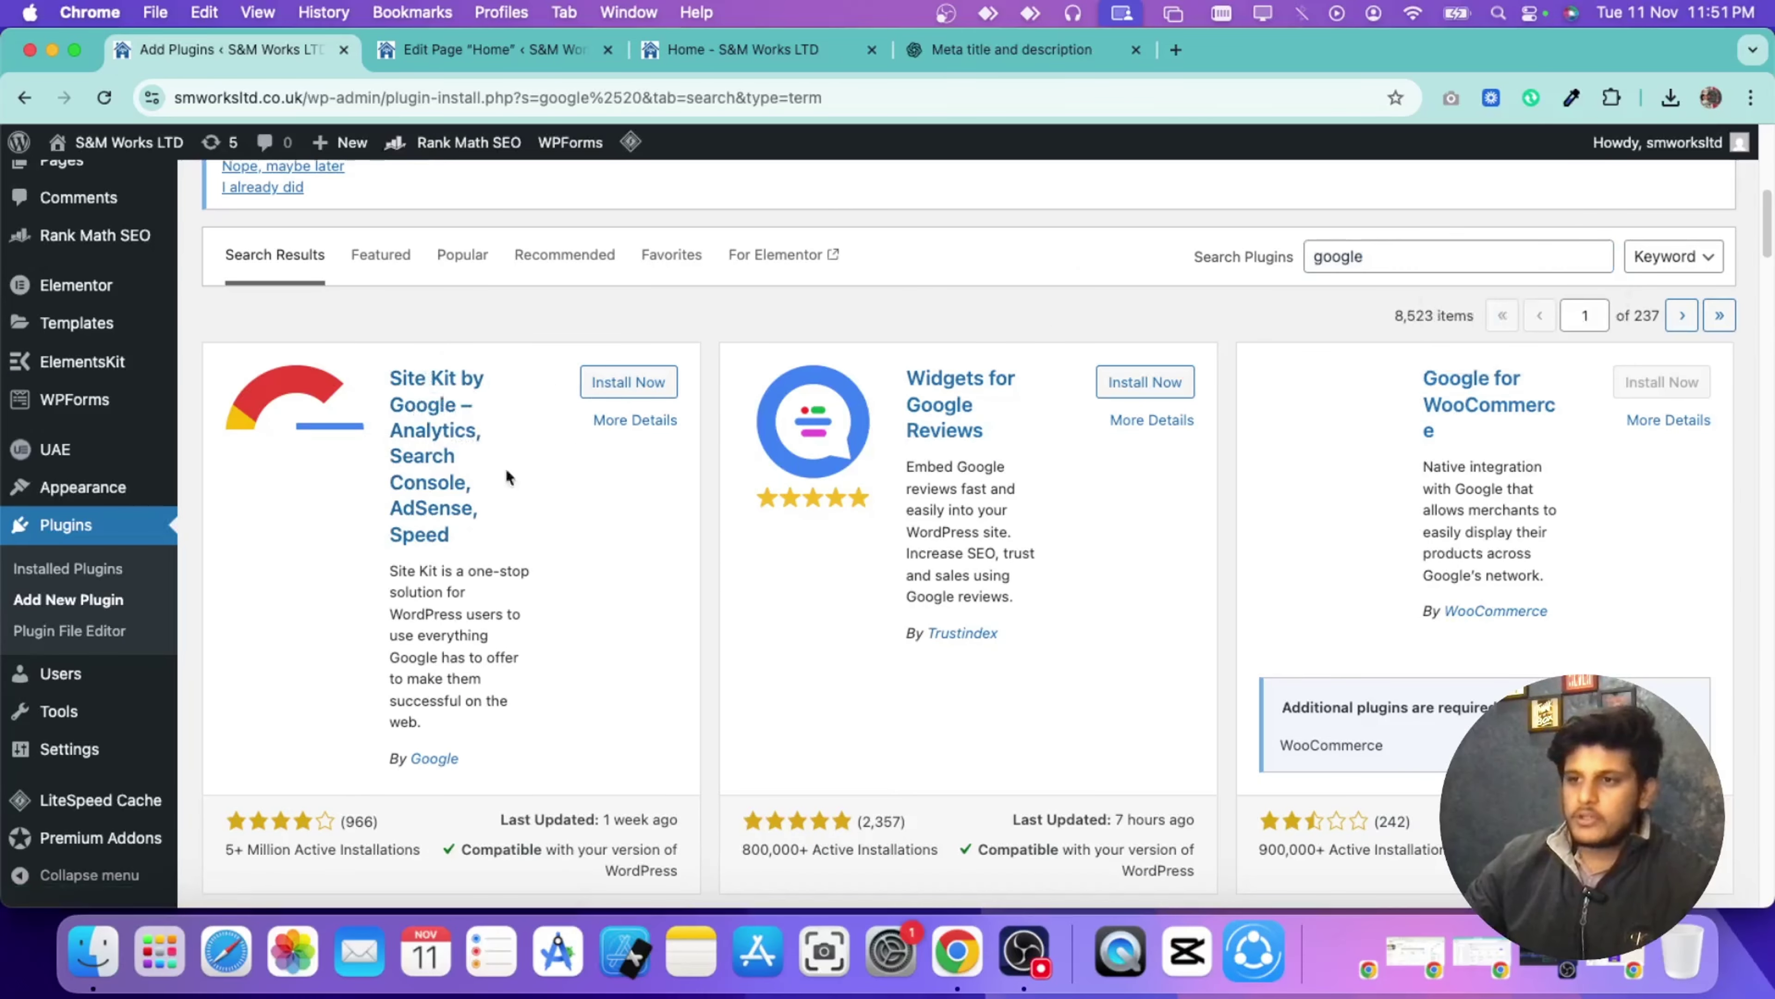
Step: Install and activate the Site Kit by Google plugin
{"action": "left_click", "coordinate": [636, 377]}
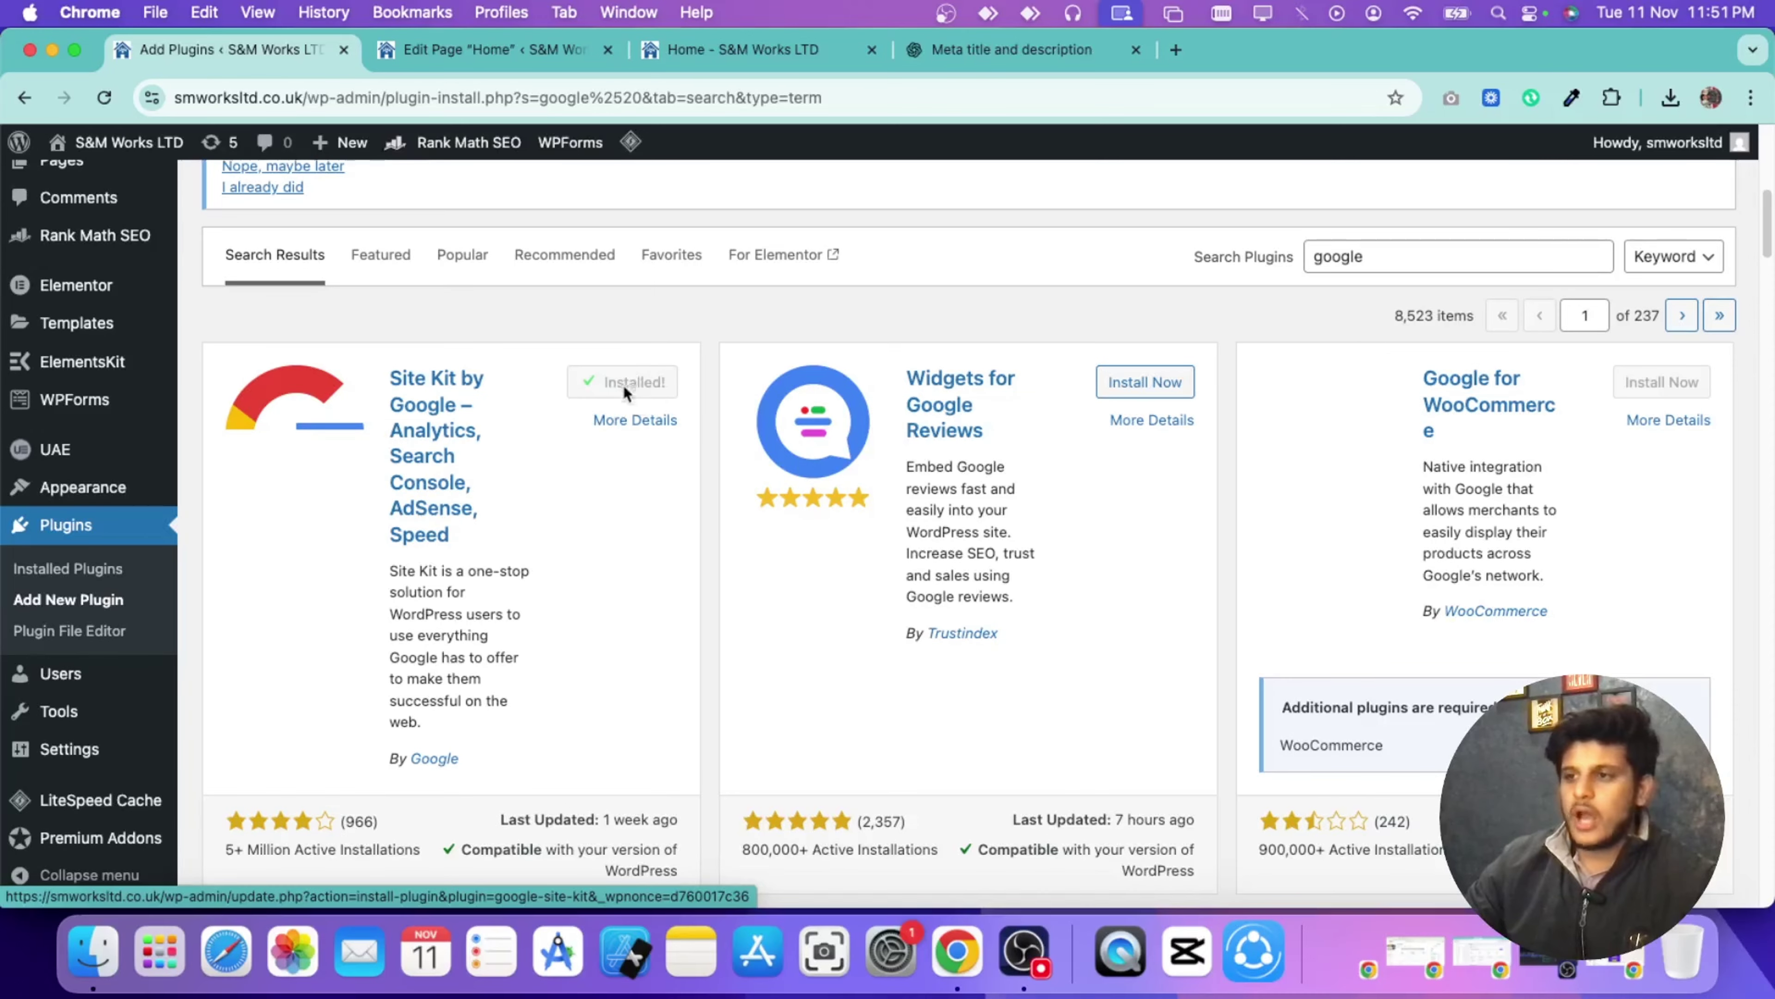
{"action": "left_click", "coordinate": [637, 384]}
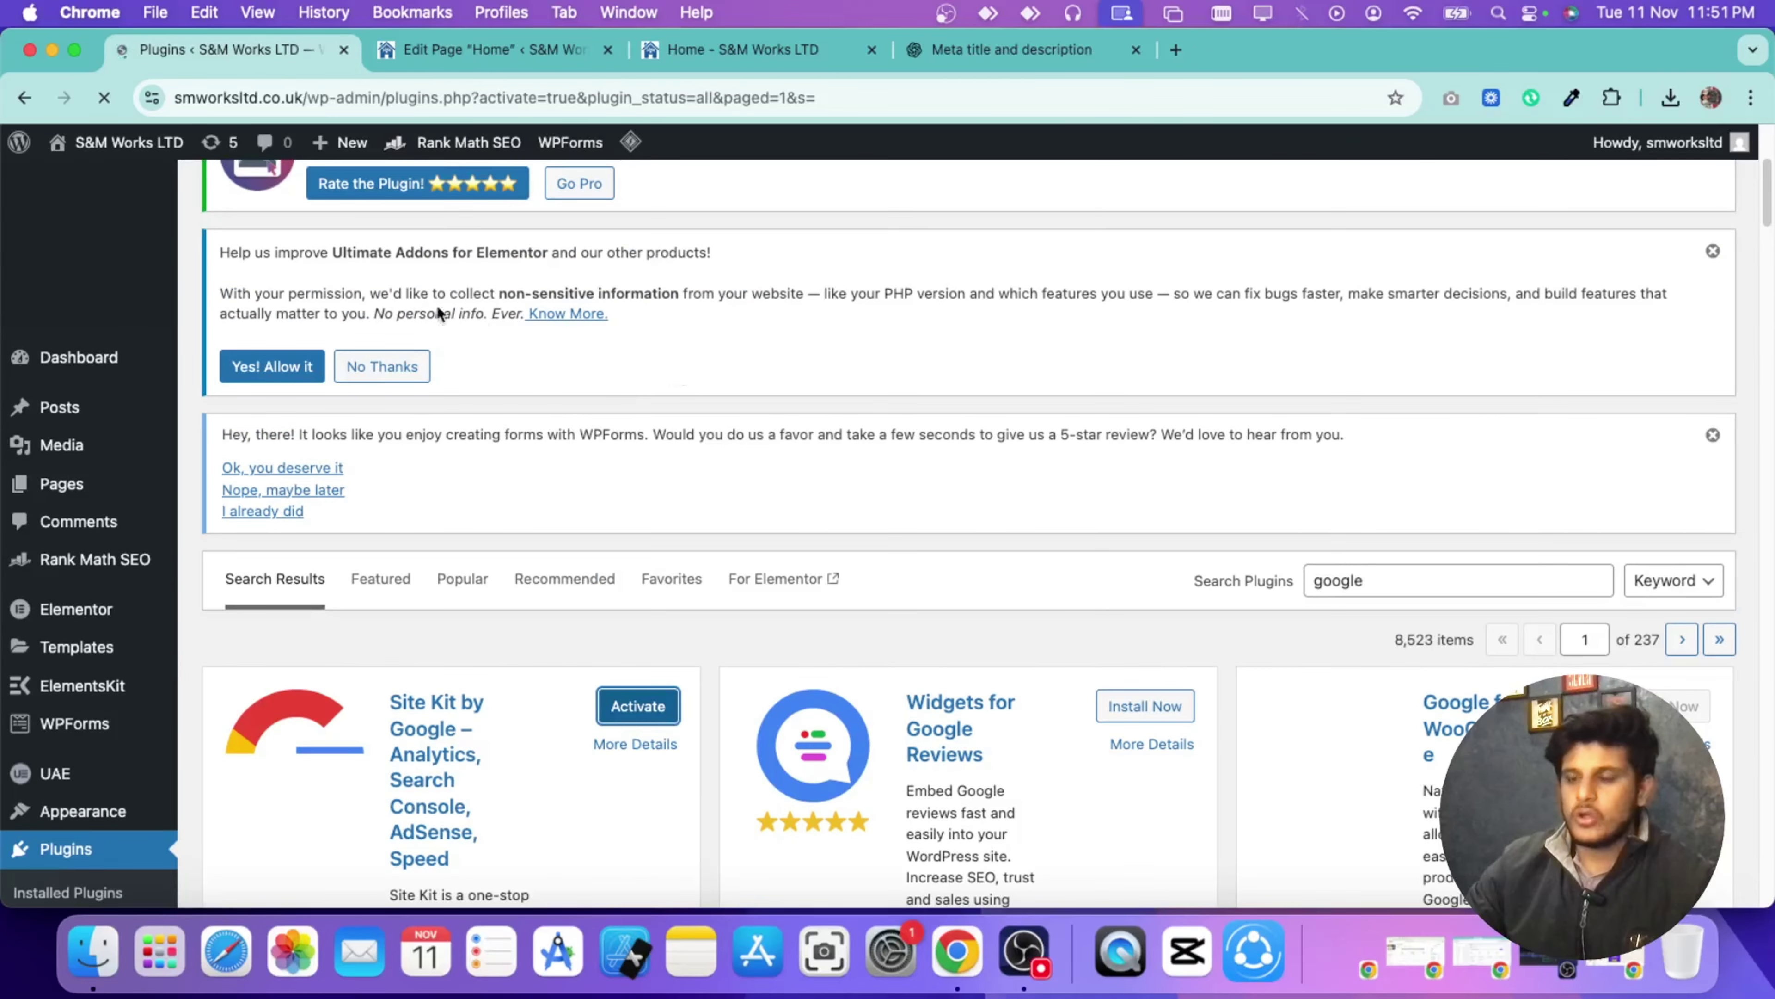
{"action": "scroll", "coordinate": [456, 381], "scroll_direction": "down", "scroll_amount": 10}
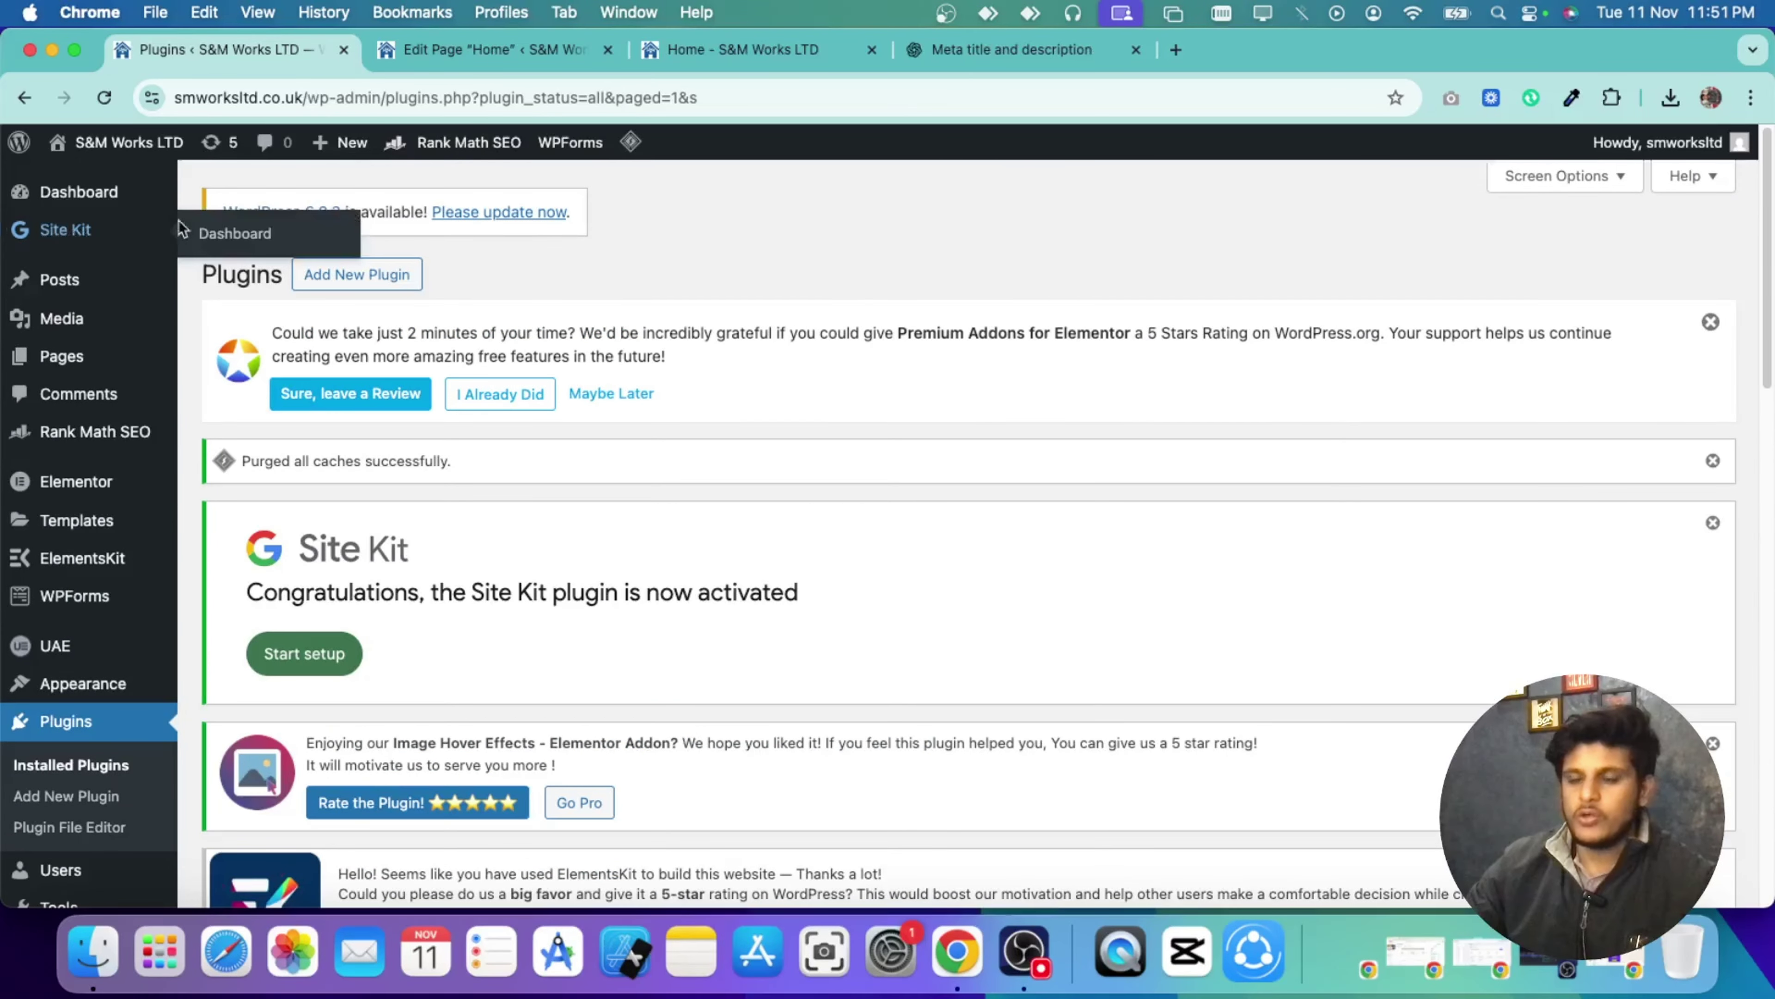
Step: Open the Site Kit setup, include connecting Google Analytics, and start signing in with Google
{"action": "left_click", "coordinate": [75, 231]}
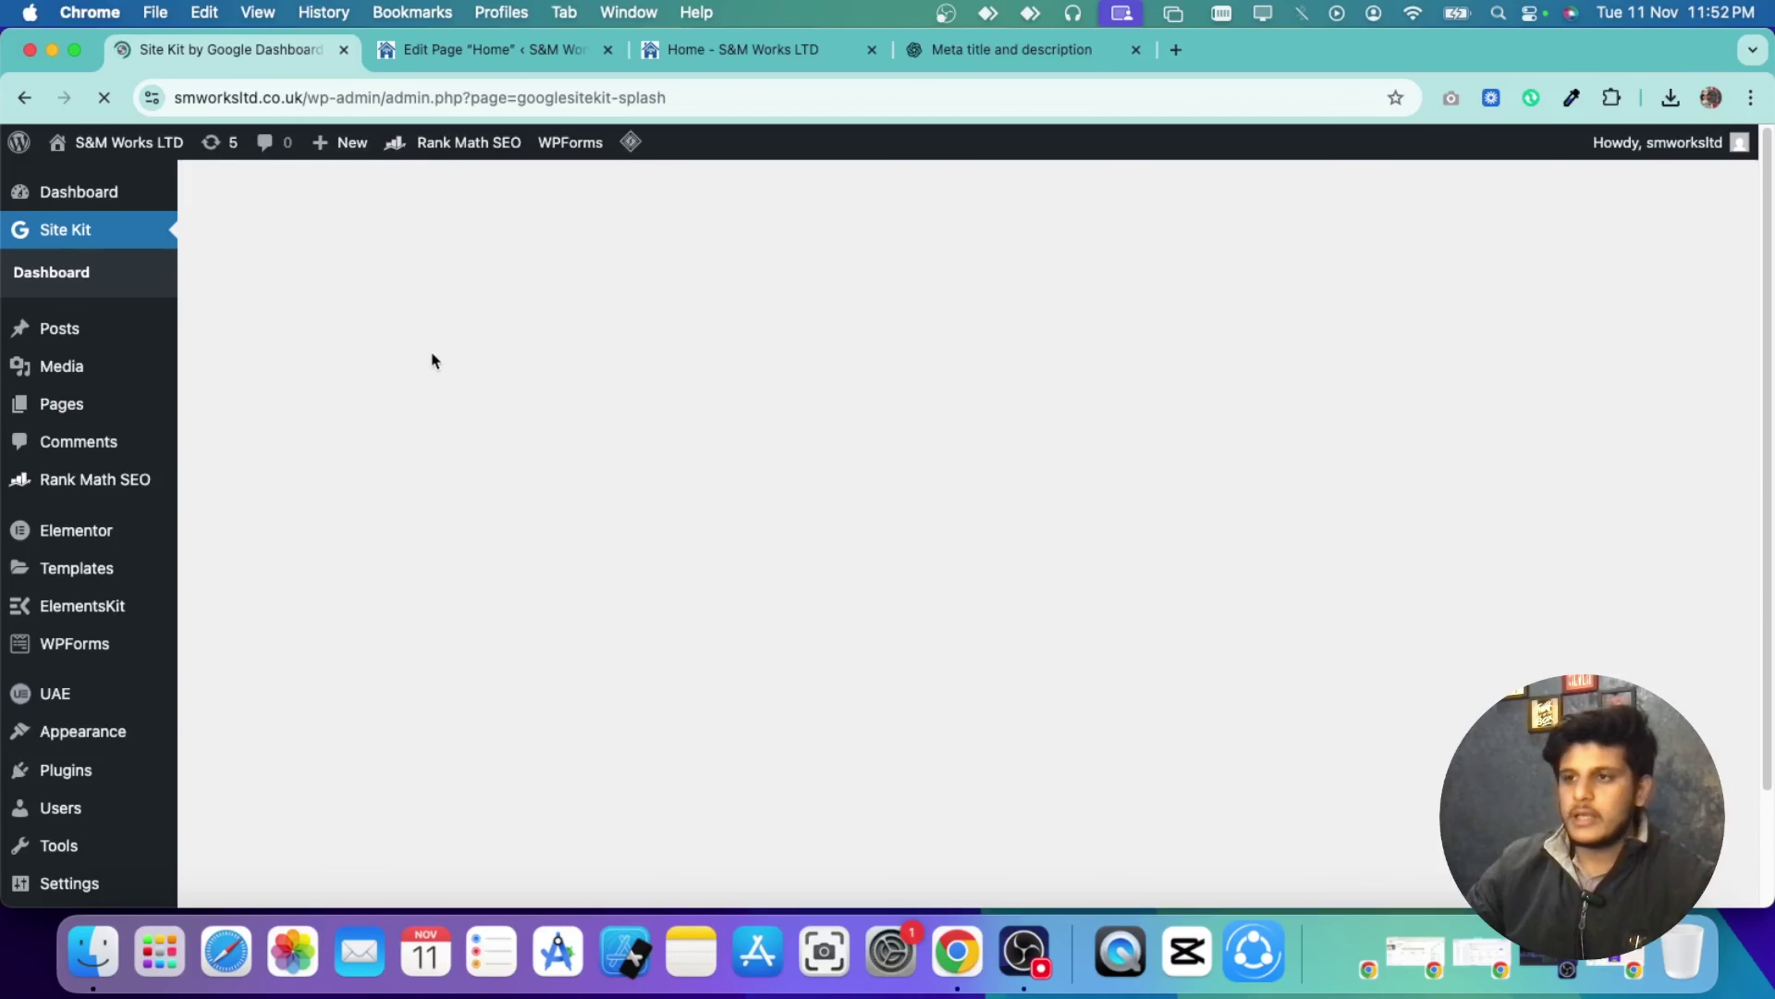
{"action": "scroll", "coordinate": [455, 420], "scroll_direction": "down", "scroll_amount": 3}
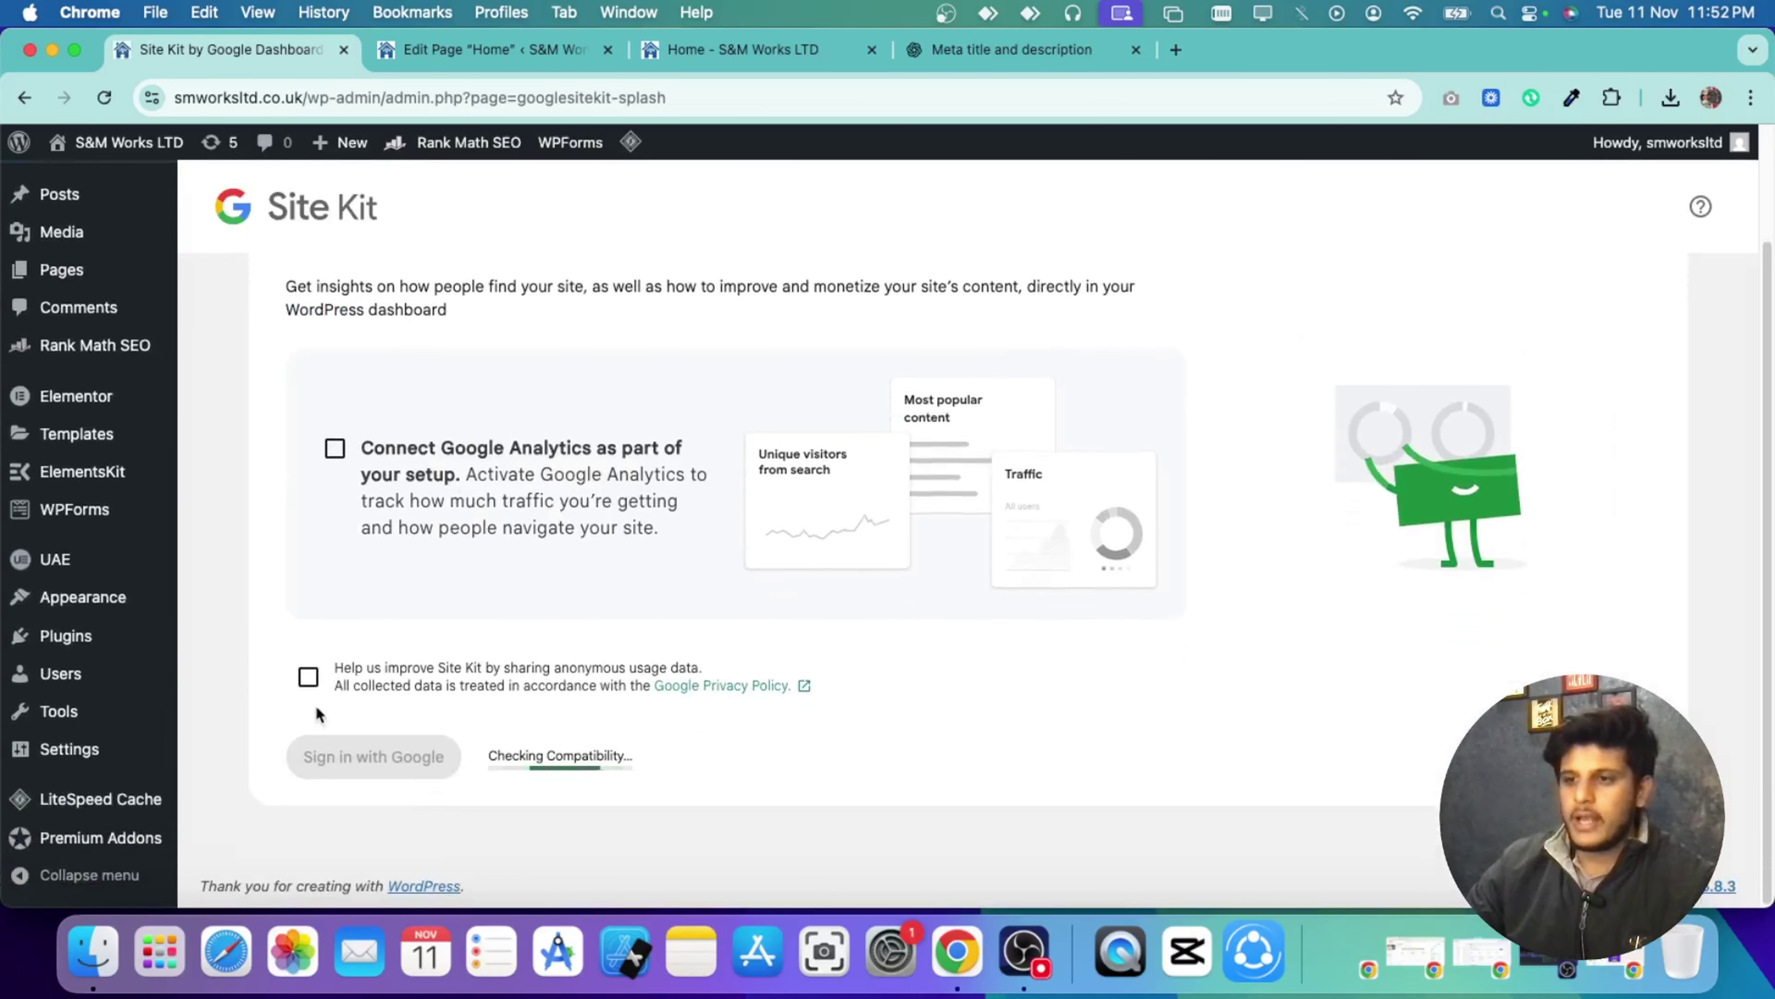
{"action": "left_click", "coordinate": [333, 451]}
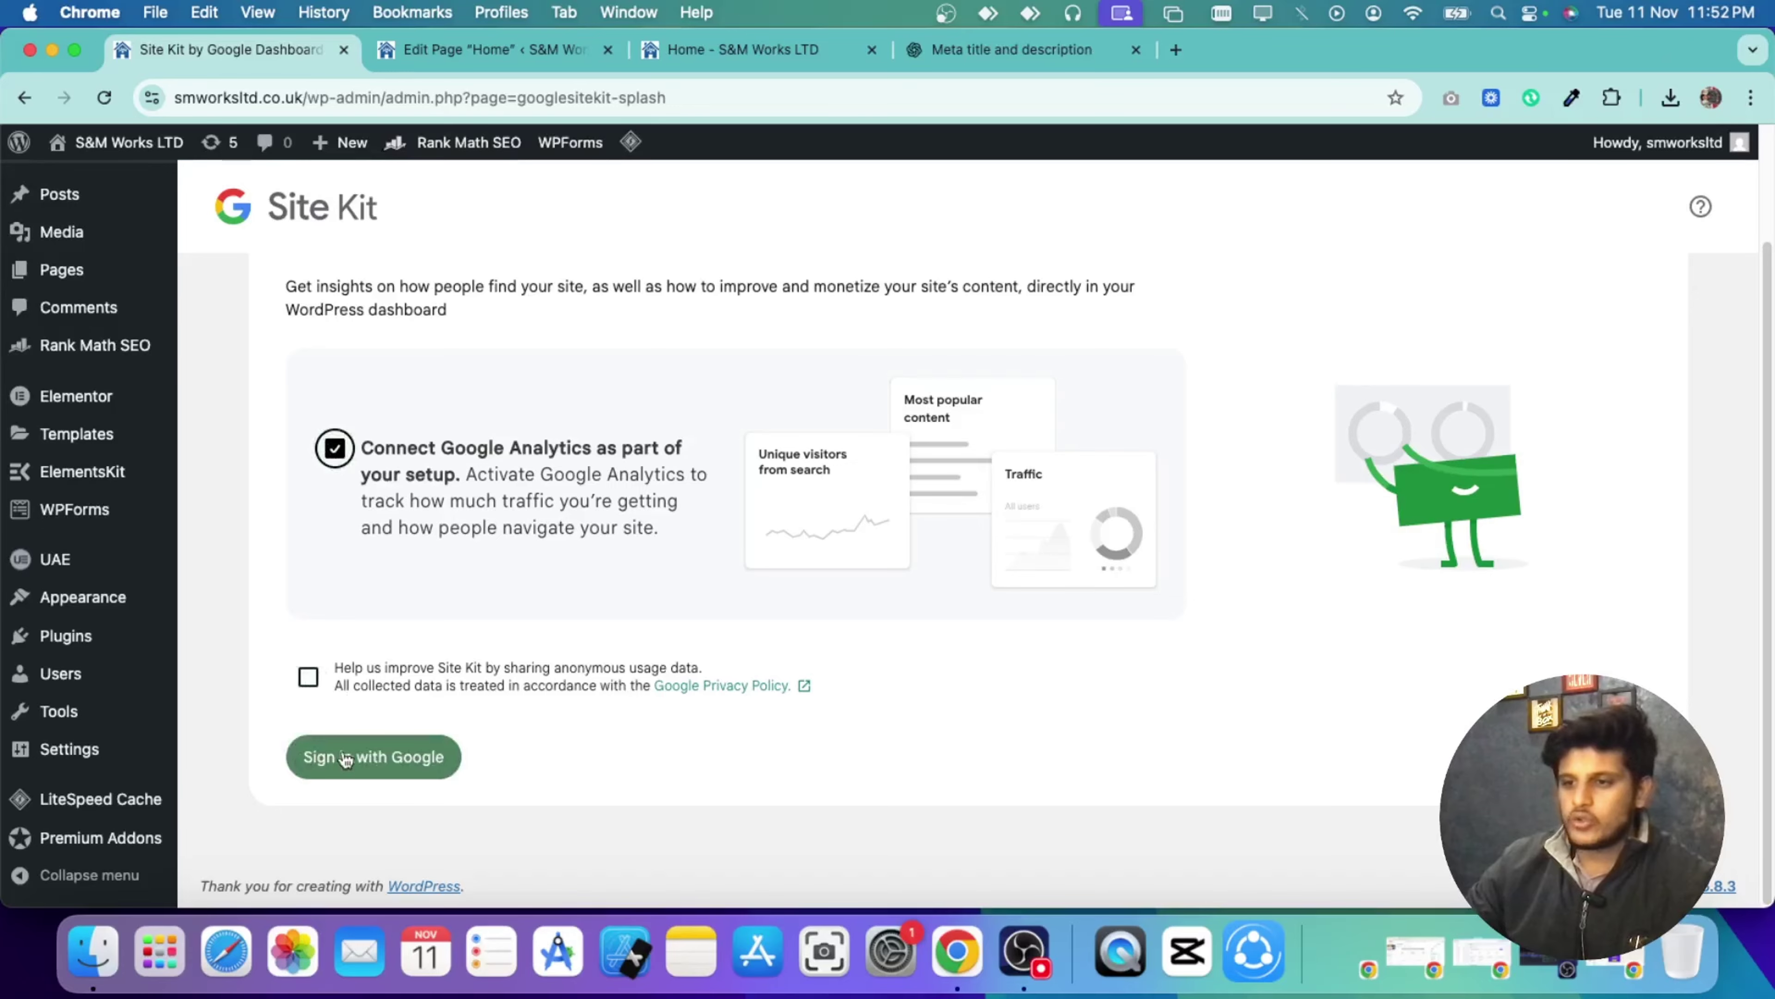
{"action": "left_click", "coordinate": [392, 759]}
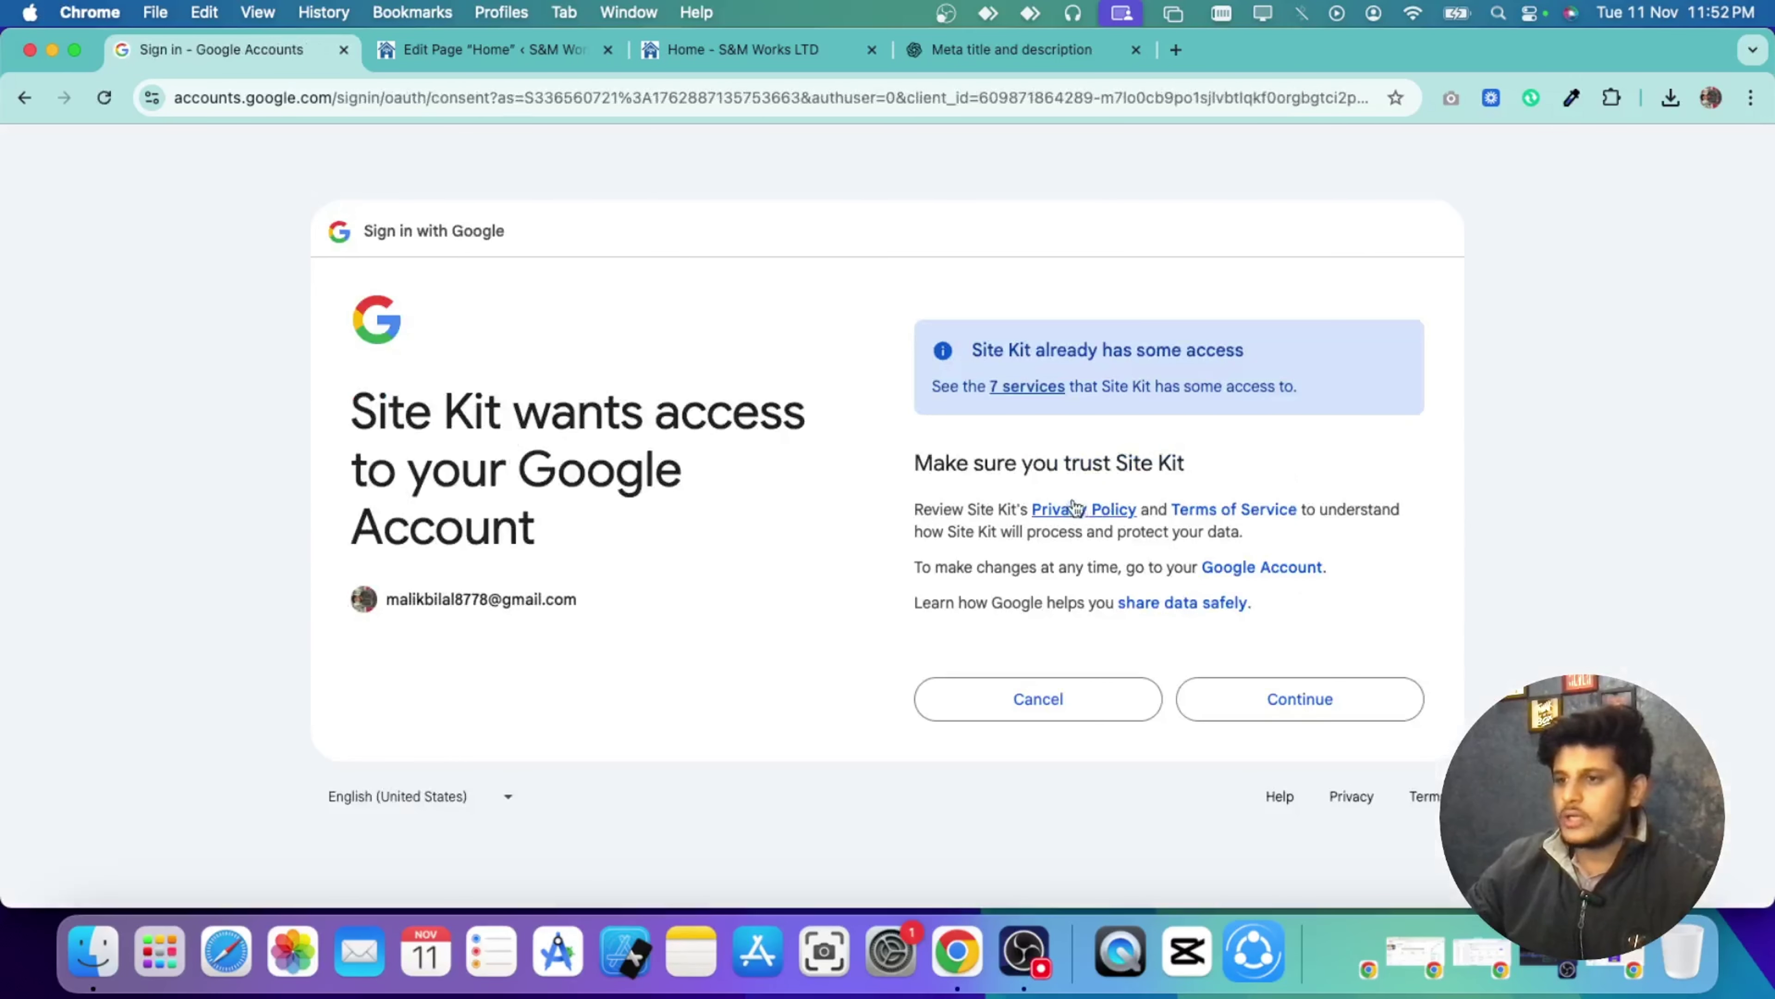
Step: Grant Site Kit access to the Google account and have Google verify ownership of the S&M Works LTD site
{"action": "left_click", "coordinate": [1344, 699]}
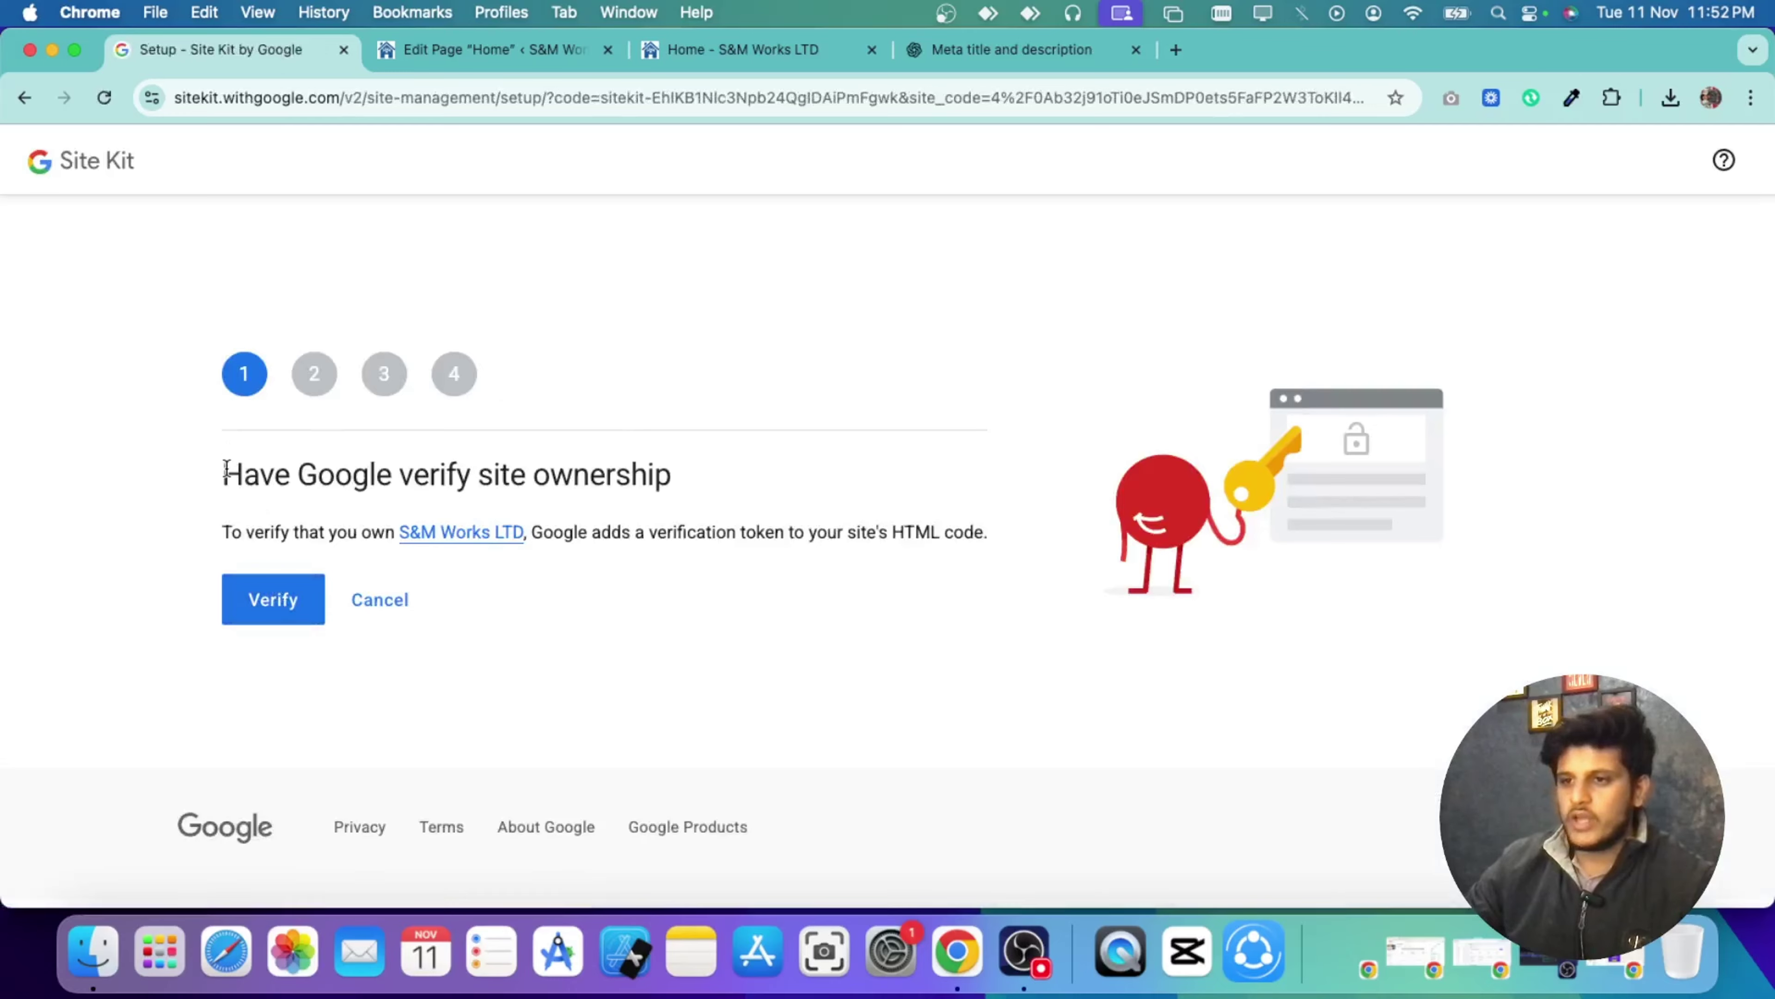
{"action": "left_click_drag", "start_coordinate": [232, 451], "coordinate": [698, 482]}
{"action": "left_click", "coordinate": [274, 607]}
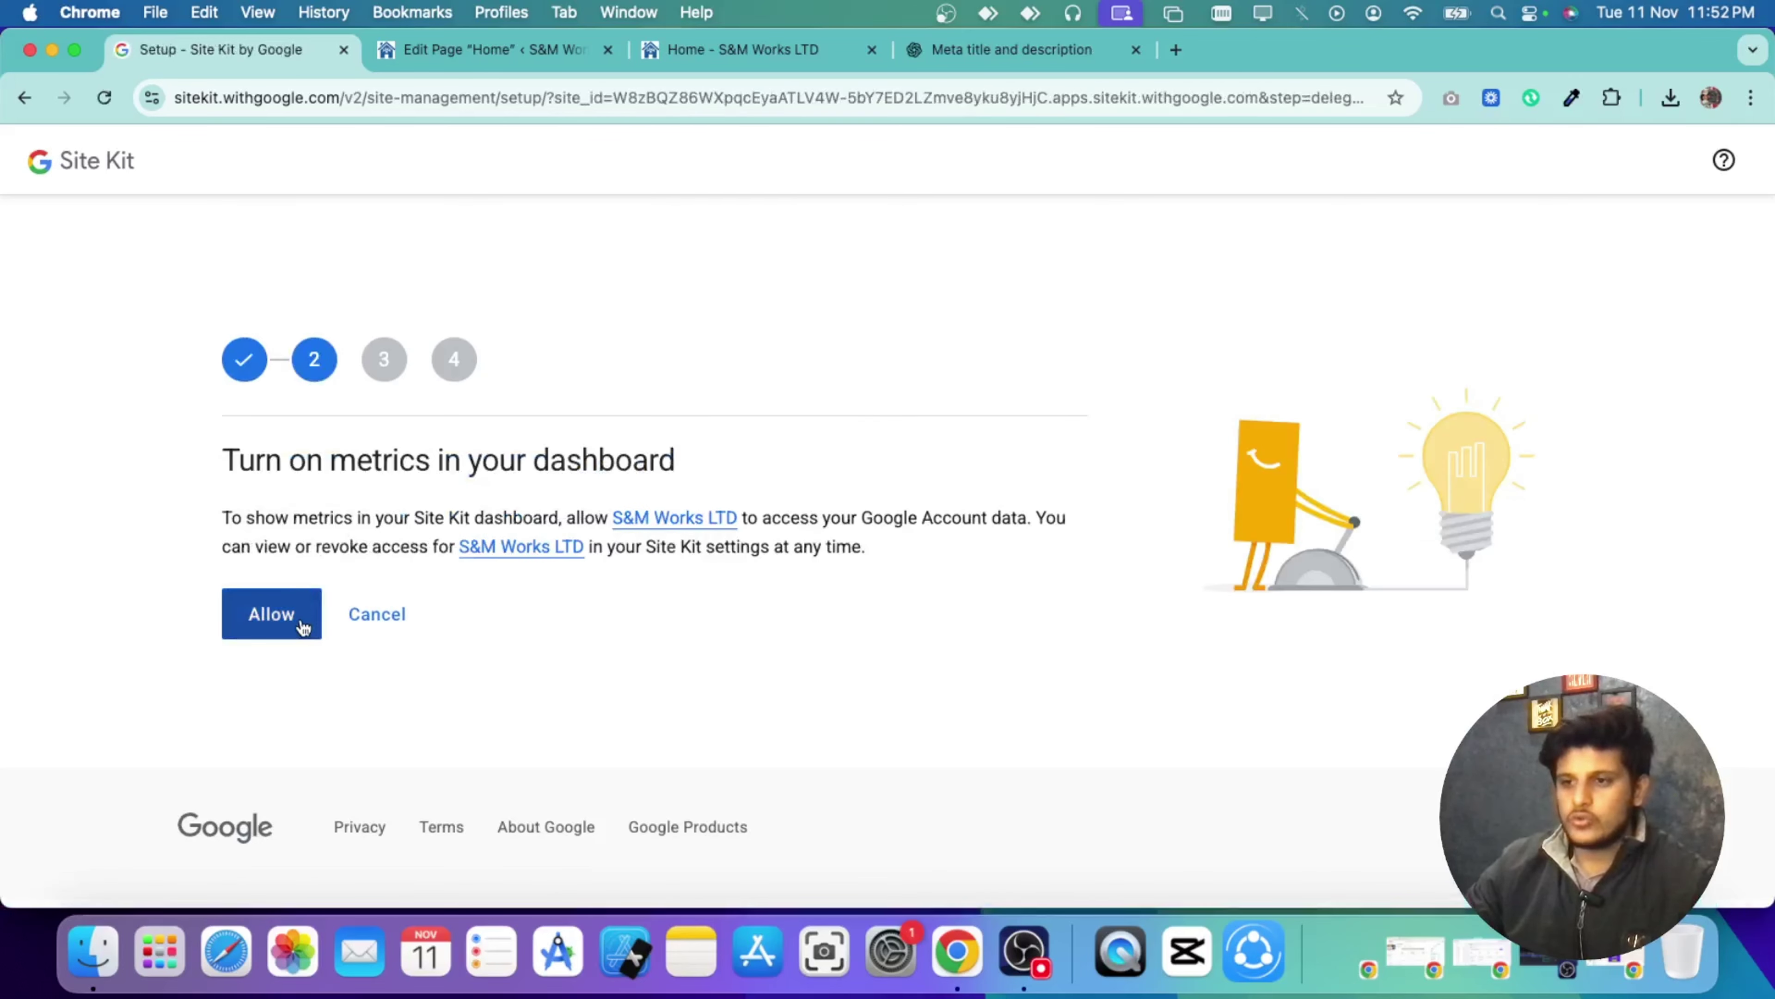
Step: Allow metrics in the Site Kit dashboard and set up Search Console for S&M Works LTD
{"action": "left_click", "coordinate": [302, 619]}
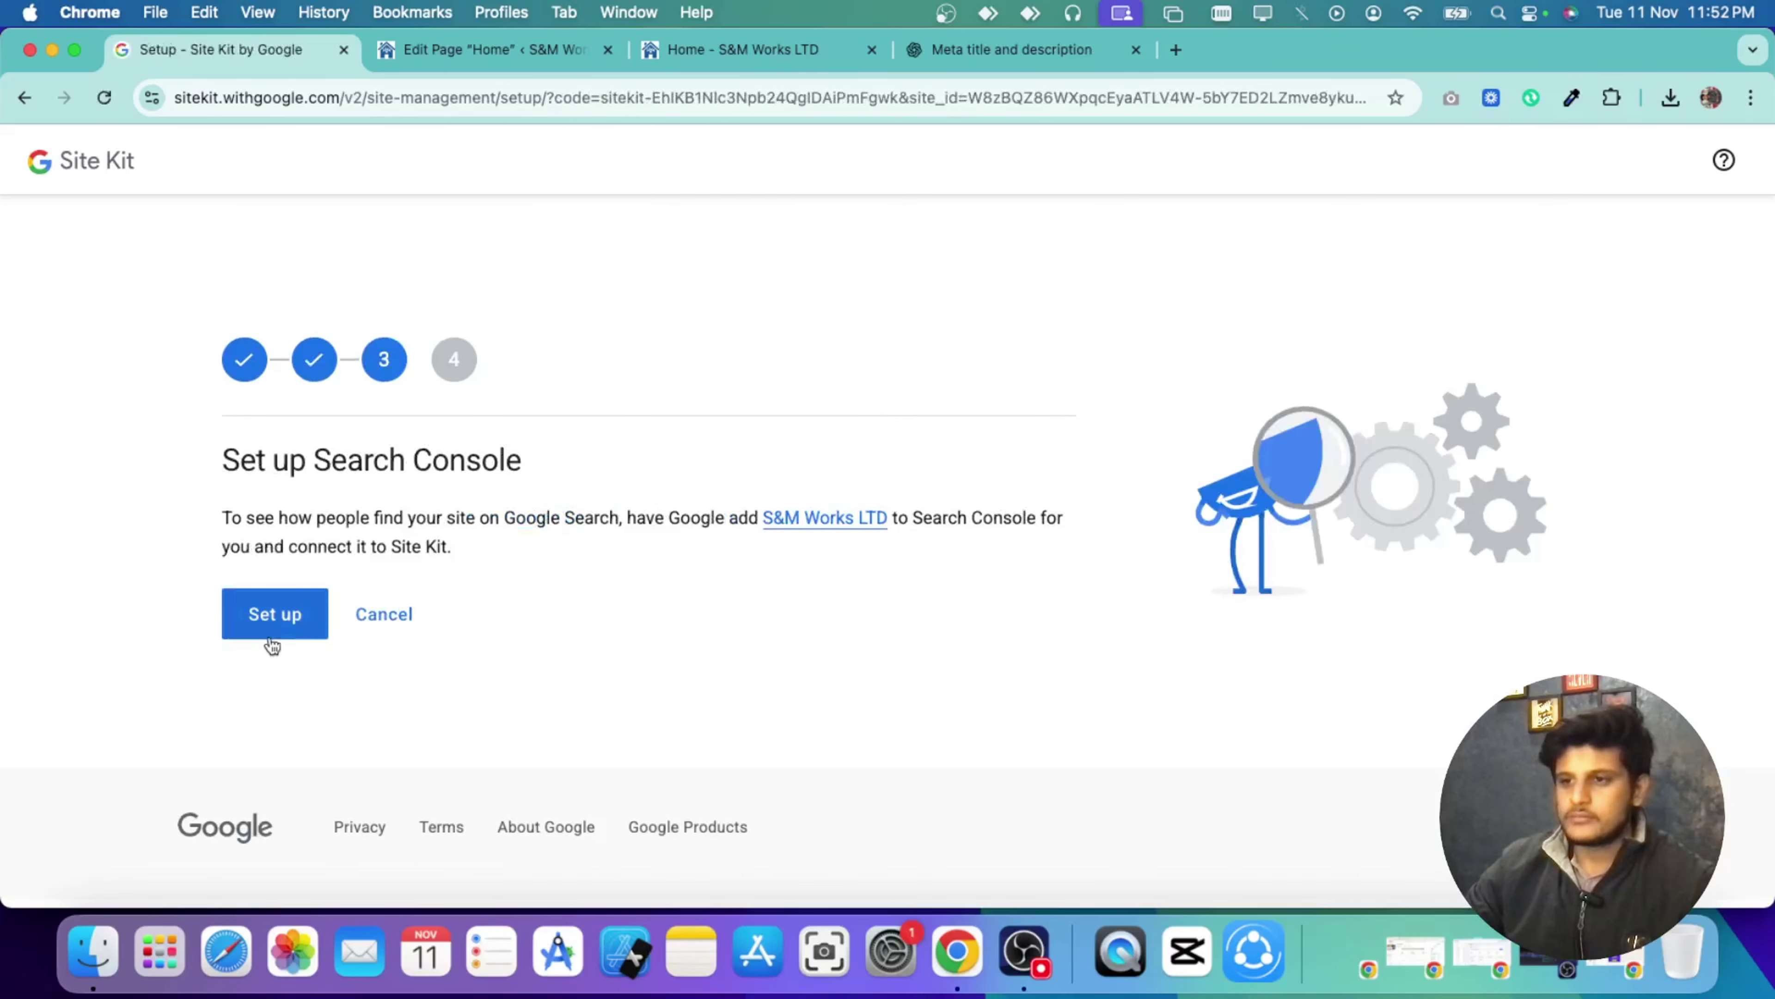
{"action": "left_click", "coordinate": [270, 629]}
{"action": "left_click_drag", "start_coordinate": [208, 467], "coordinate": [517, 464]}
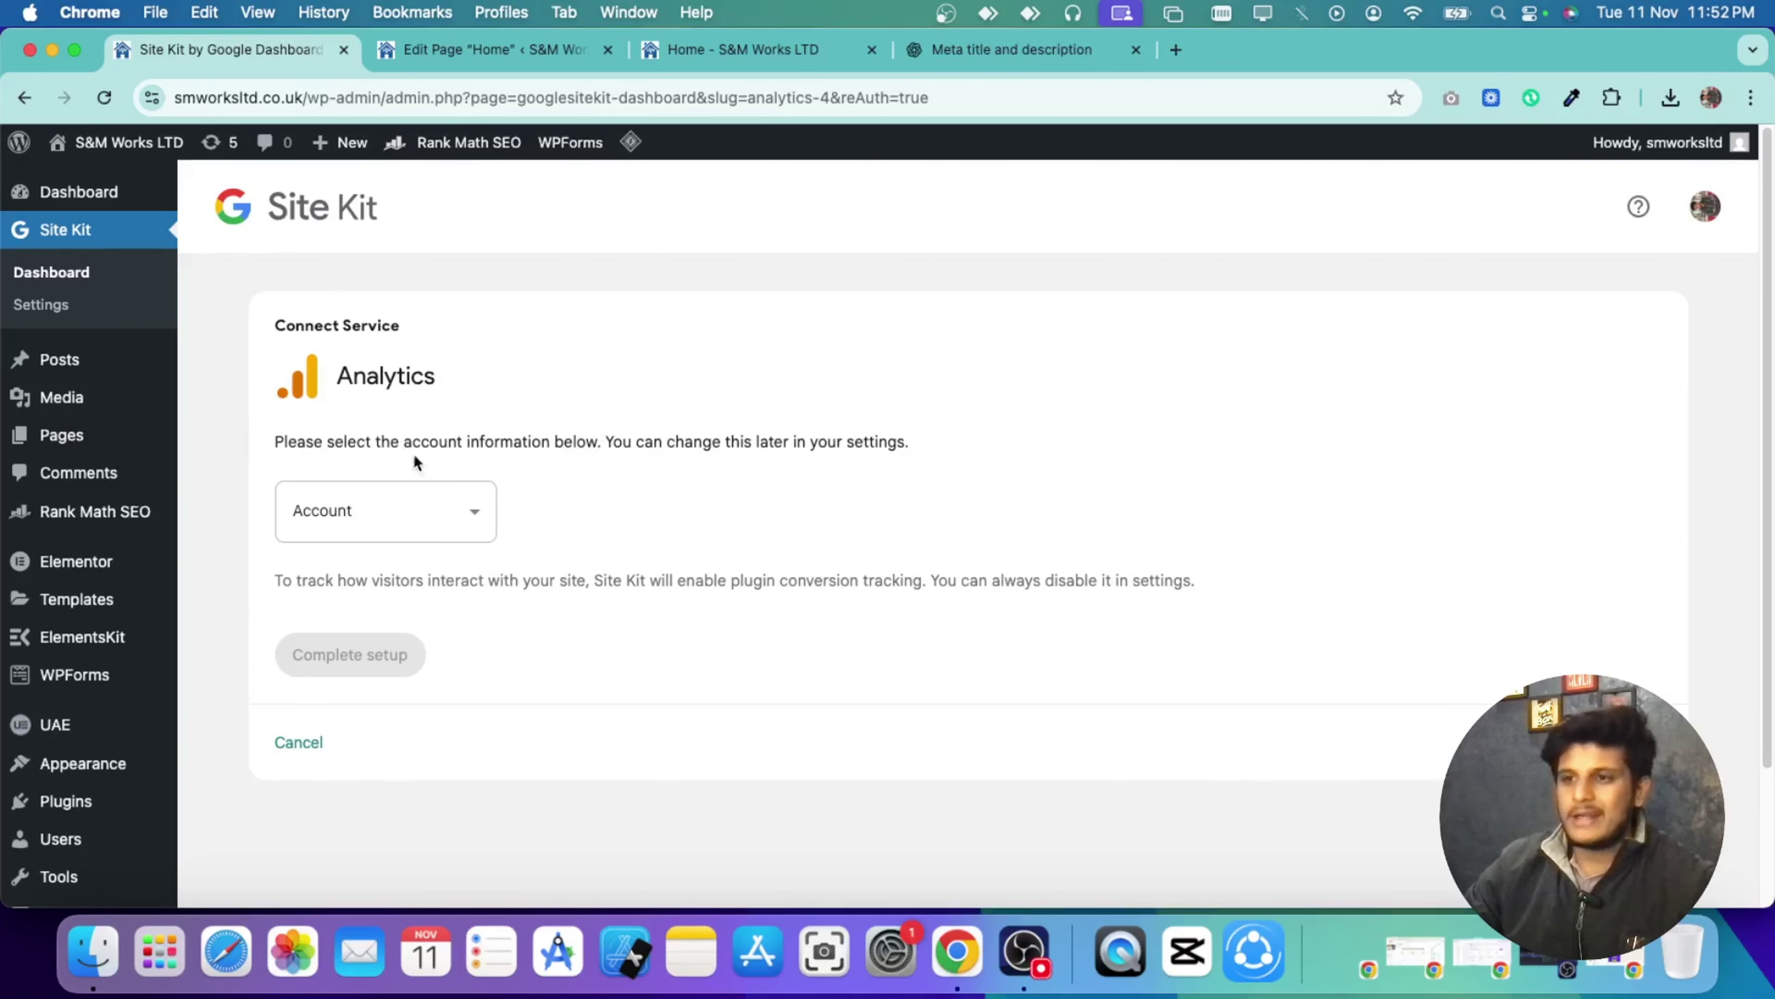
Step: Choose to set up a new Google Analytics account for the site instead of an existing one
{"action": "left_click", "coordinate": [426, 506]}
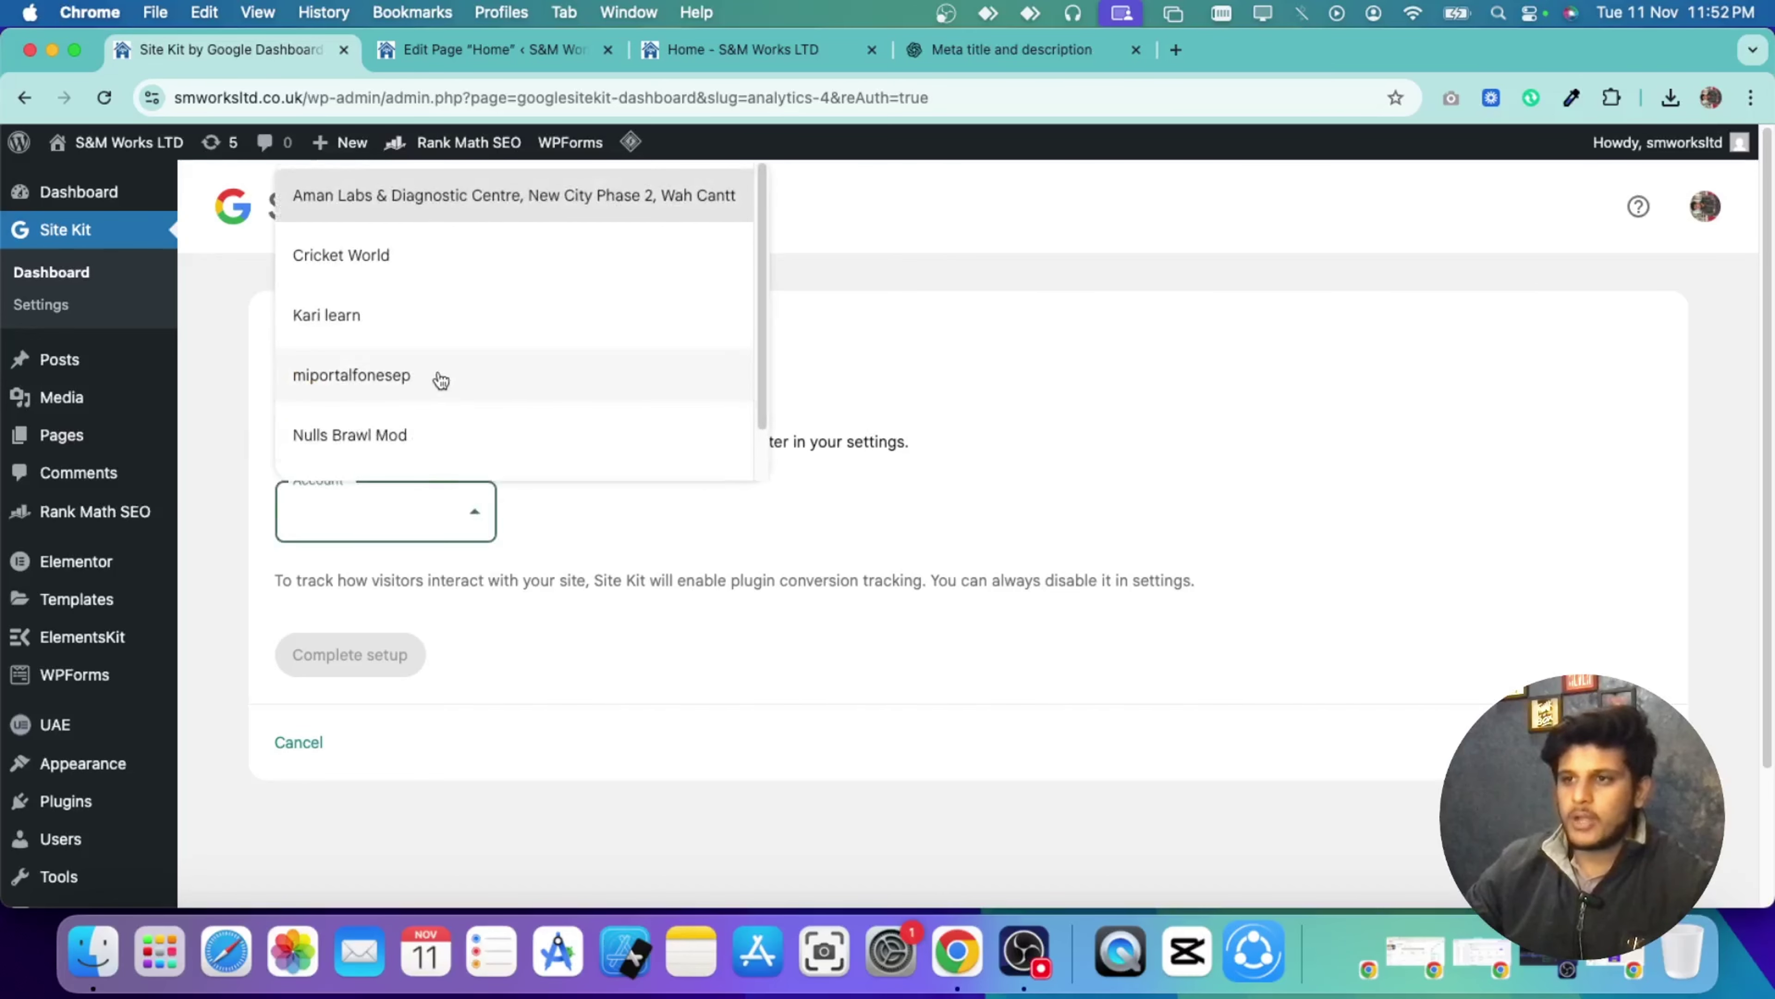
{"action": "scroll", "coordinate": [441, 380], "scroll_direction": "down", "scroll_amount": 2}
{"action": "left_click", "coordinate": [456, 441]}
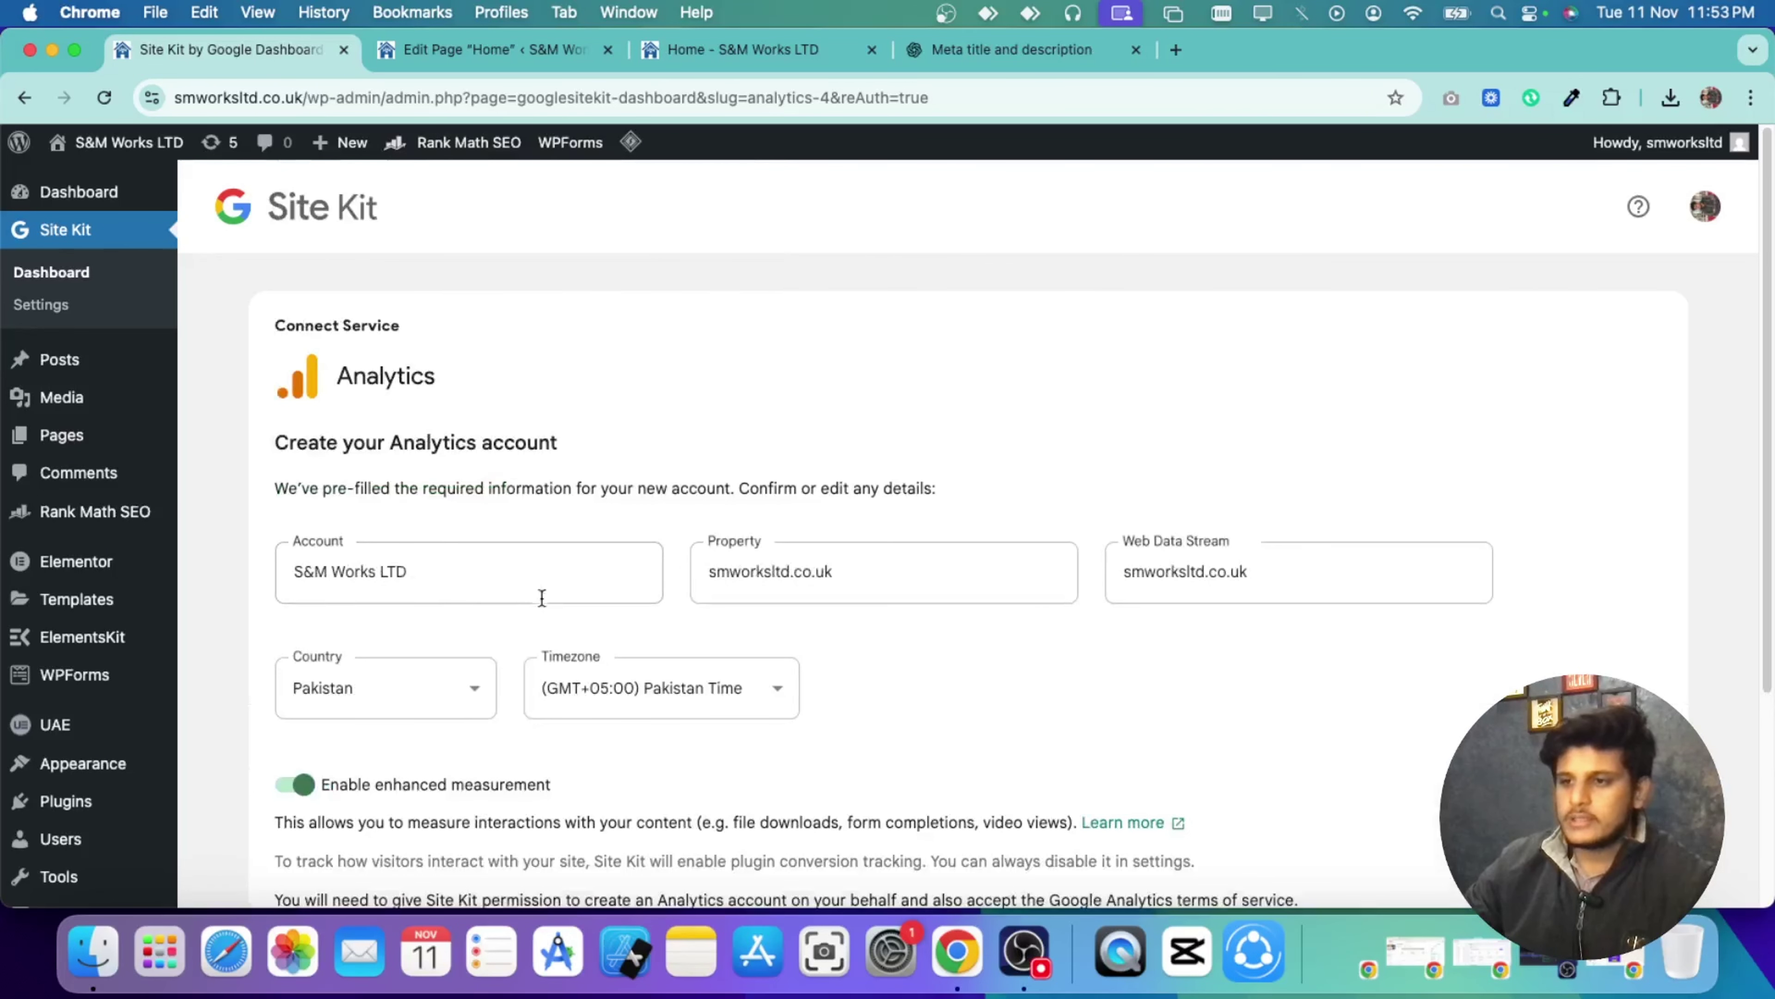
Step: Review the prefilled account, property and web data stream details of the new Analytics account
{"action": "scroll", "coordinate": [666, 434], "scroll_direction": "down", "scroll_amount": 5}
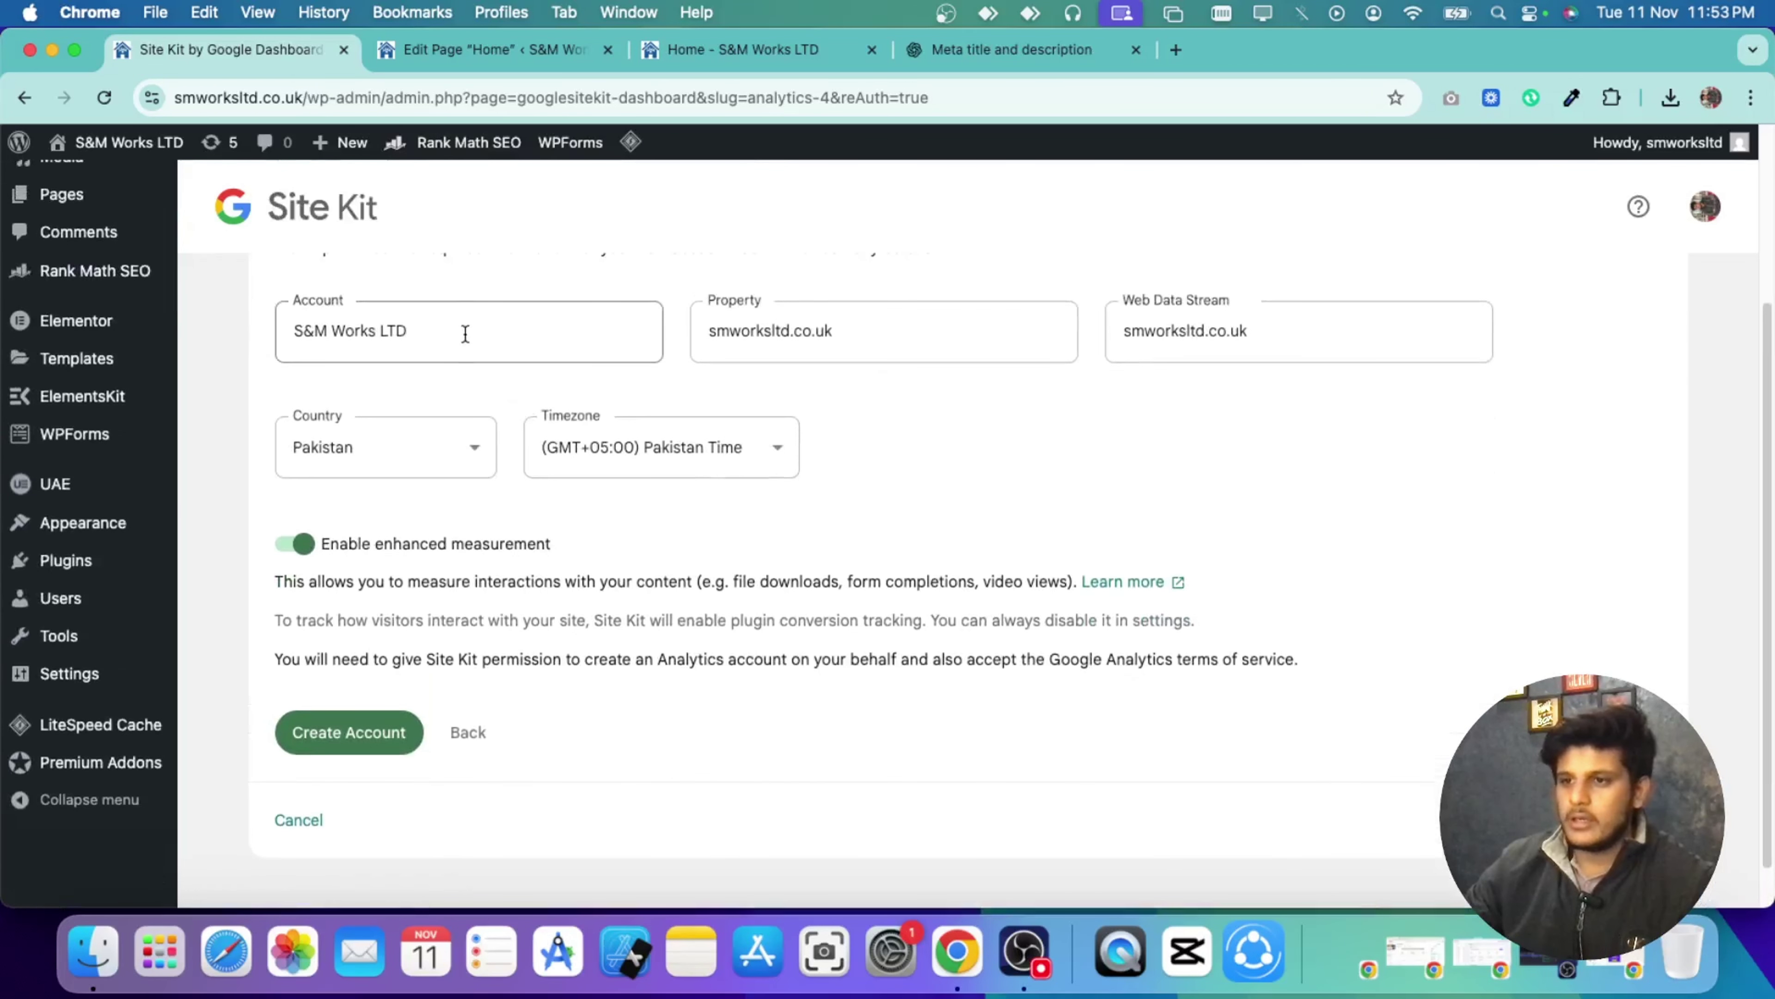
{"action": "scroll", "coordinate": [420, 342], "scroll_direction": "up", "scroll_amount": 1}
{"action": "left_click_drag", "start_coordinate": [428, 380], "coordinate": [277, 387]}
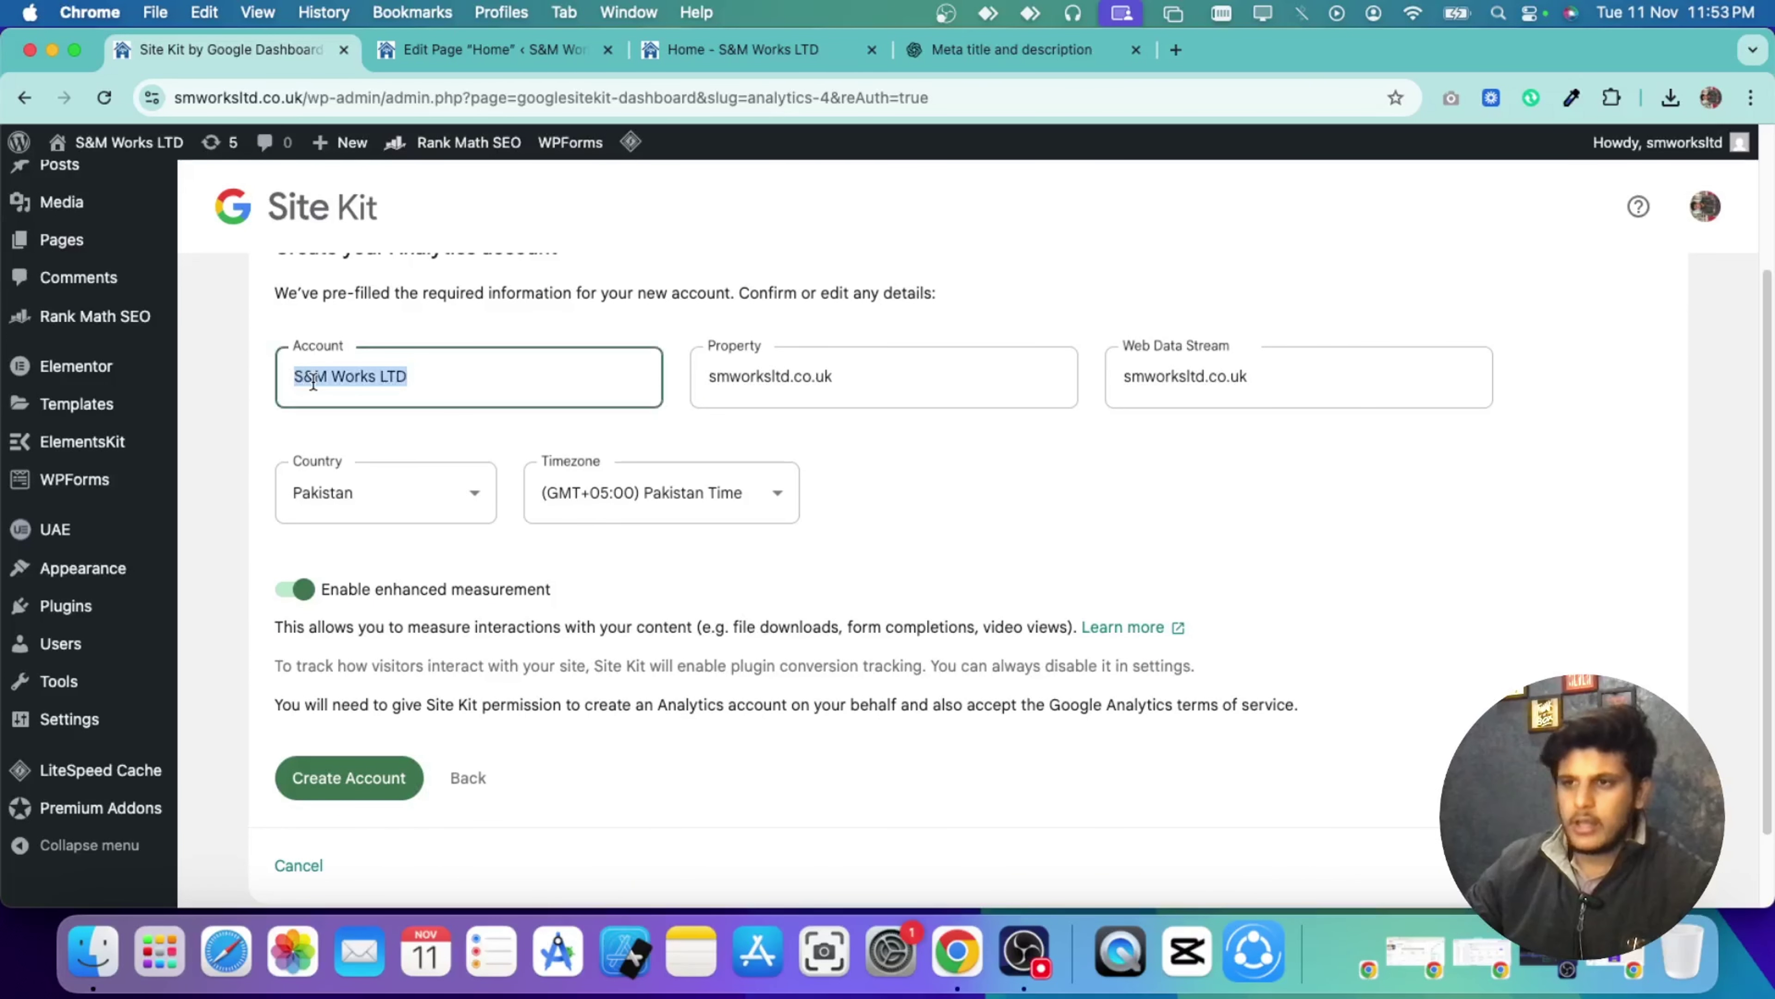
{"action": "left_click", "coordinate": [405, 389]}
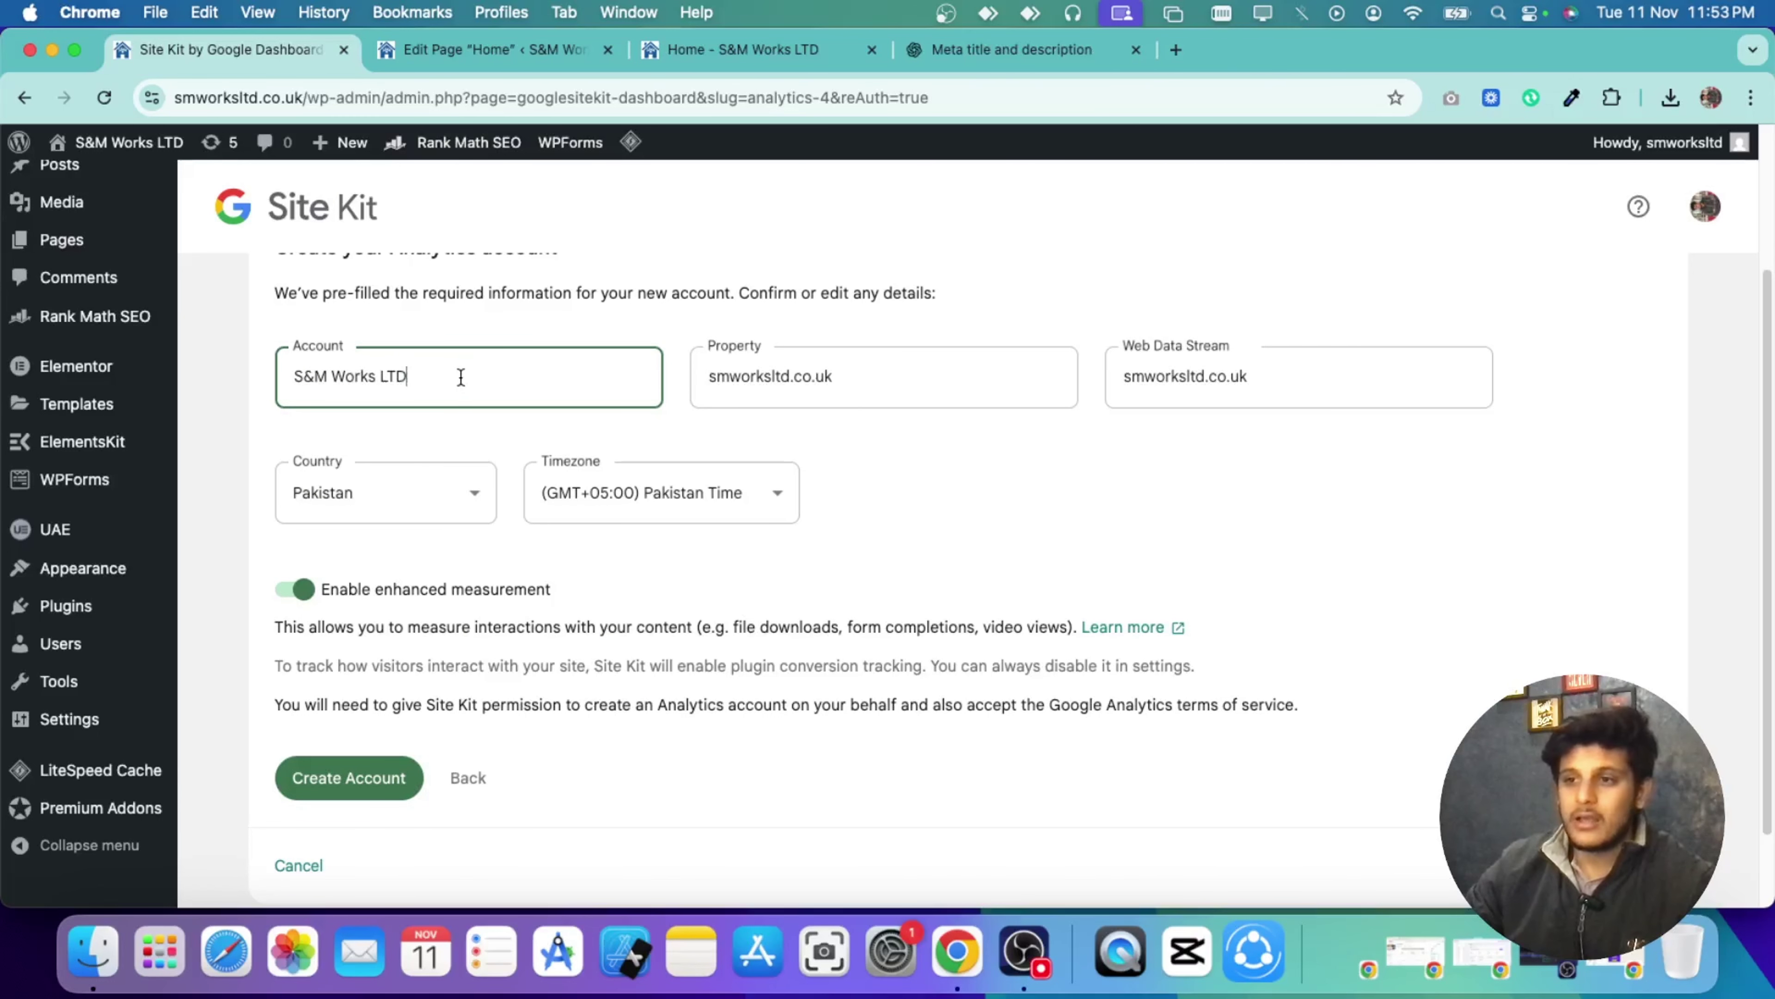
{"action": "left_click_drag", "start_coordinate": [460, 377], "coordinate": [287, 371]}
{"action": "left_click", "coordinate": [852, 393]}
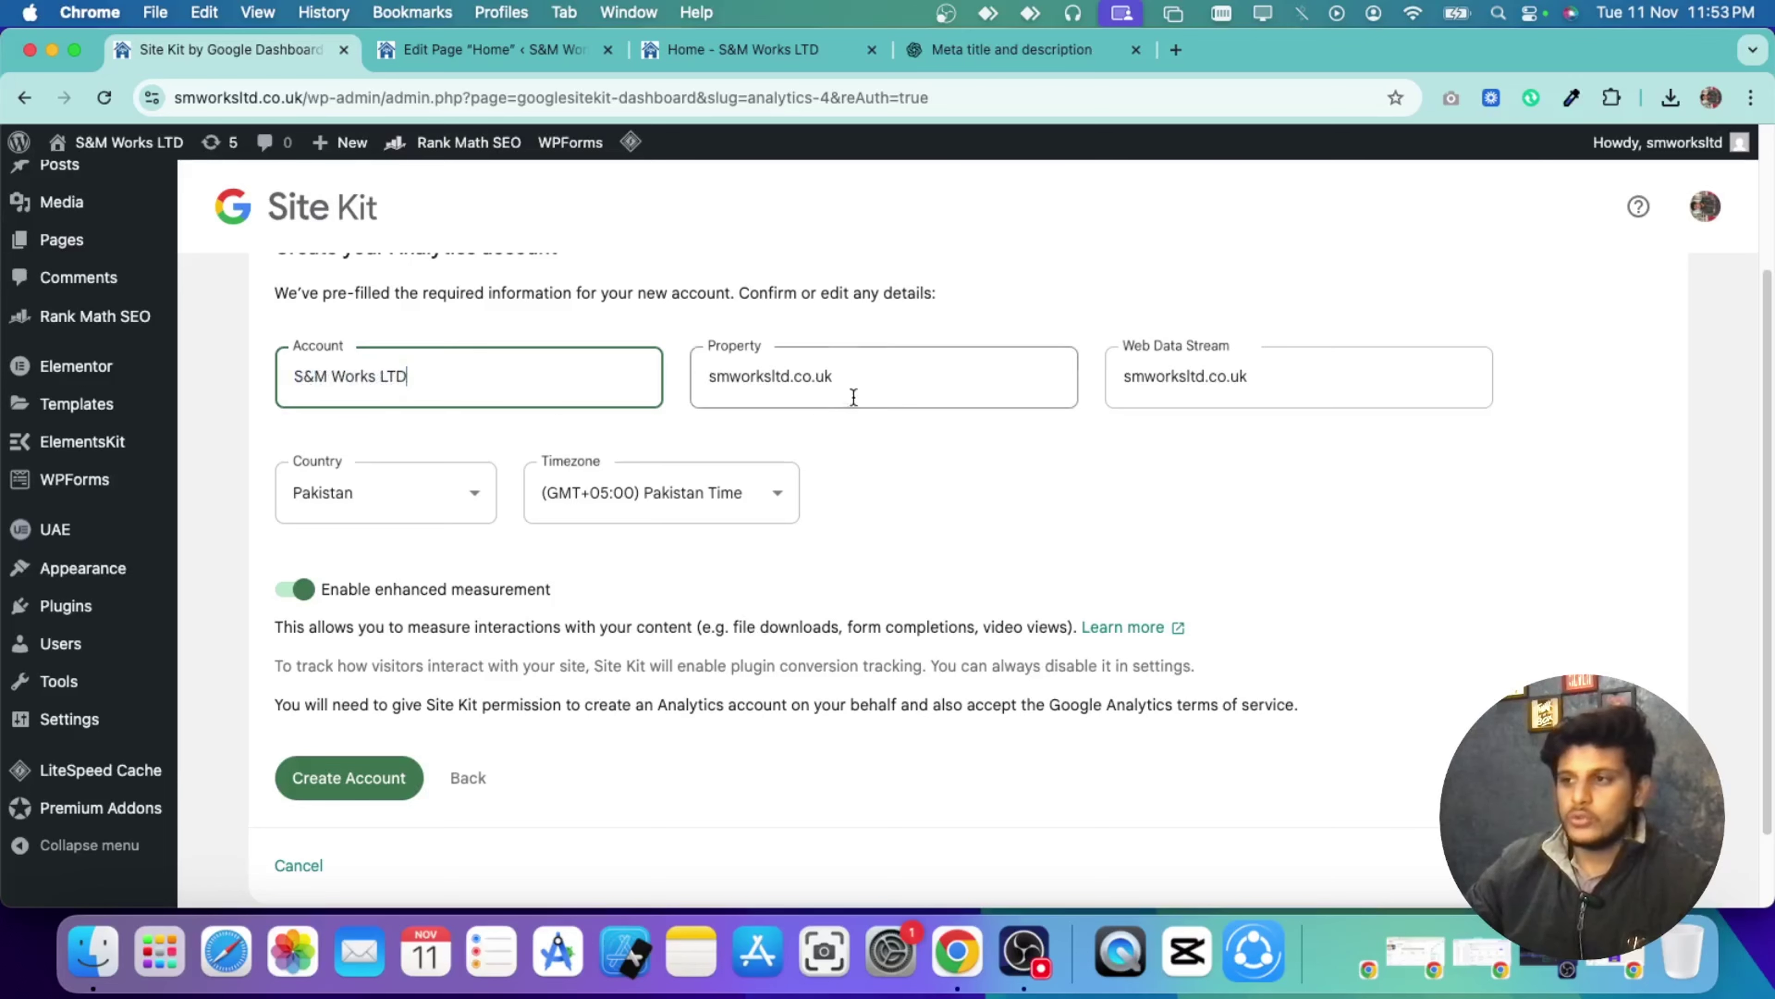
{"action": "left_click_drag", "start_coordinate": [852, 393], "coordinate": [702, 378]}
{"action": "left_click", "coordinate": [1306, 378]}
{"action": "left_click_drag", "start_coordinate": [1306, 378], "coordinate": [1048, 386]}
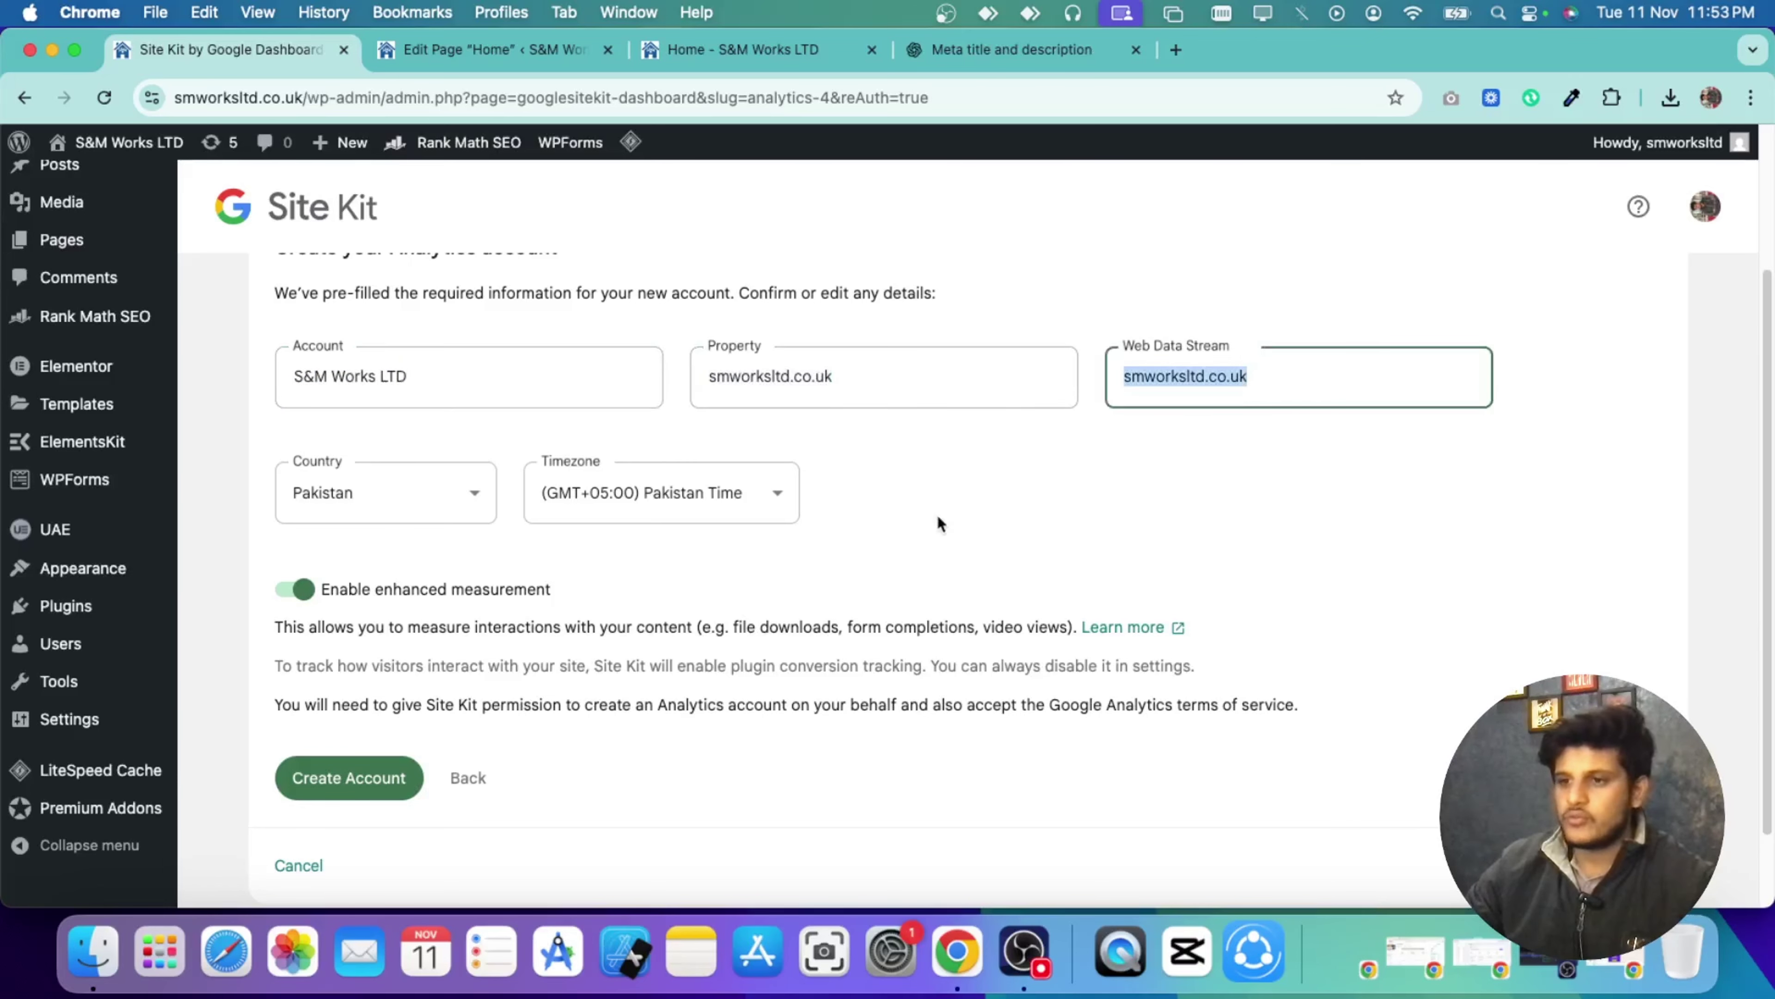
{"action": "left_click", "coordinate": [873, 534]}
Step: Create the Analytics account with the prefilled details and sign back in to Site Kit with the Google account
{"action": "left_click", "coordinate": [396, 786]}
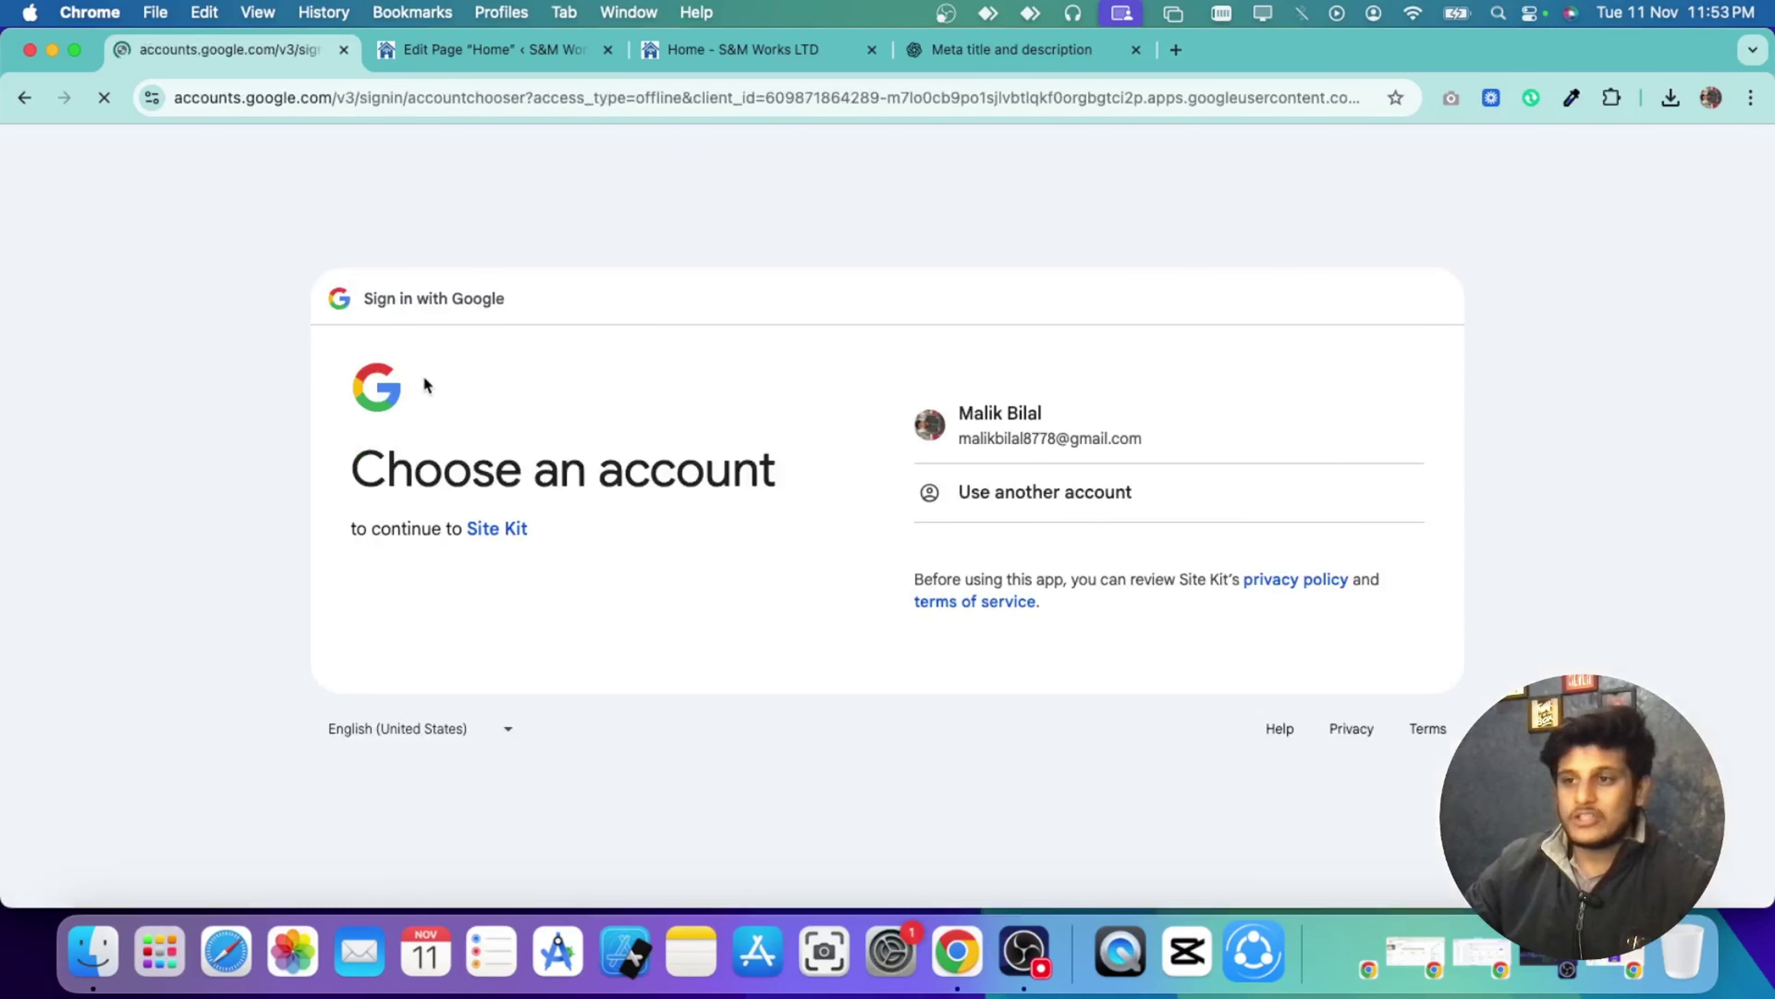
{"action": "left_click", "coordinate": [1078, 442]}
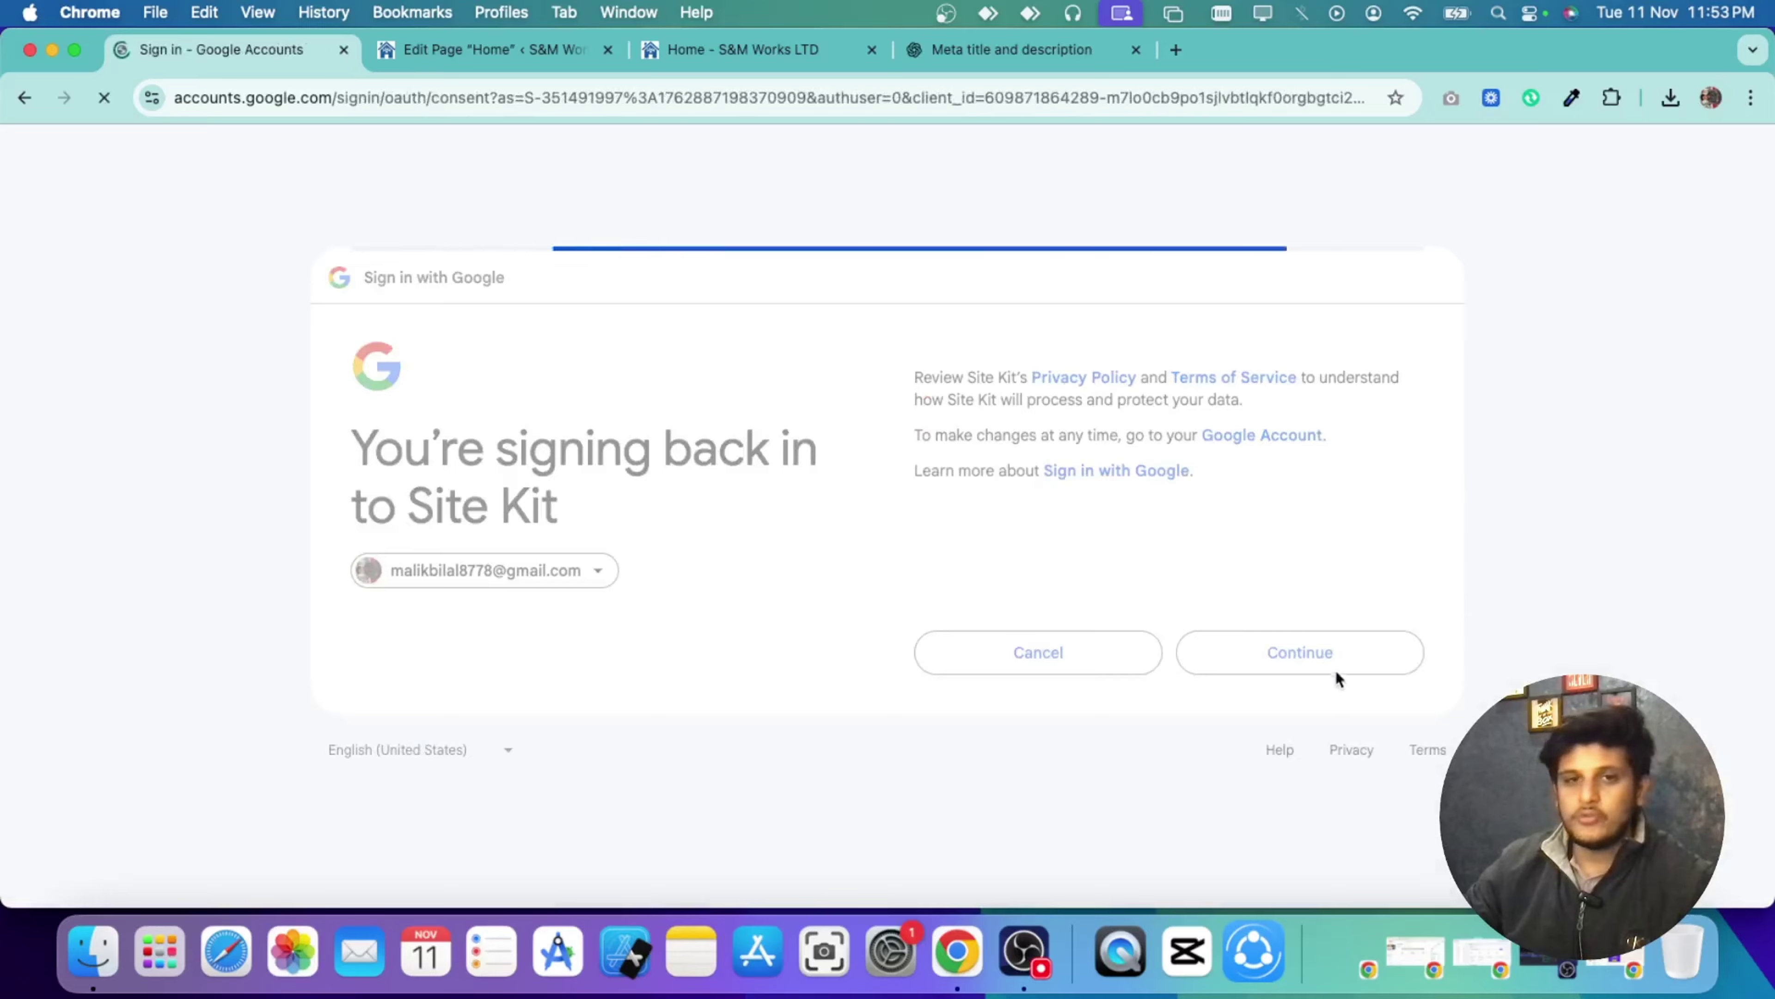
{"action": "left_click", "coordinate": [1399, 686]}
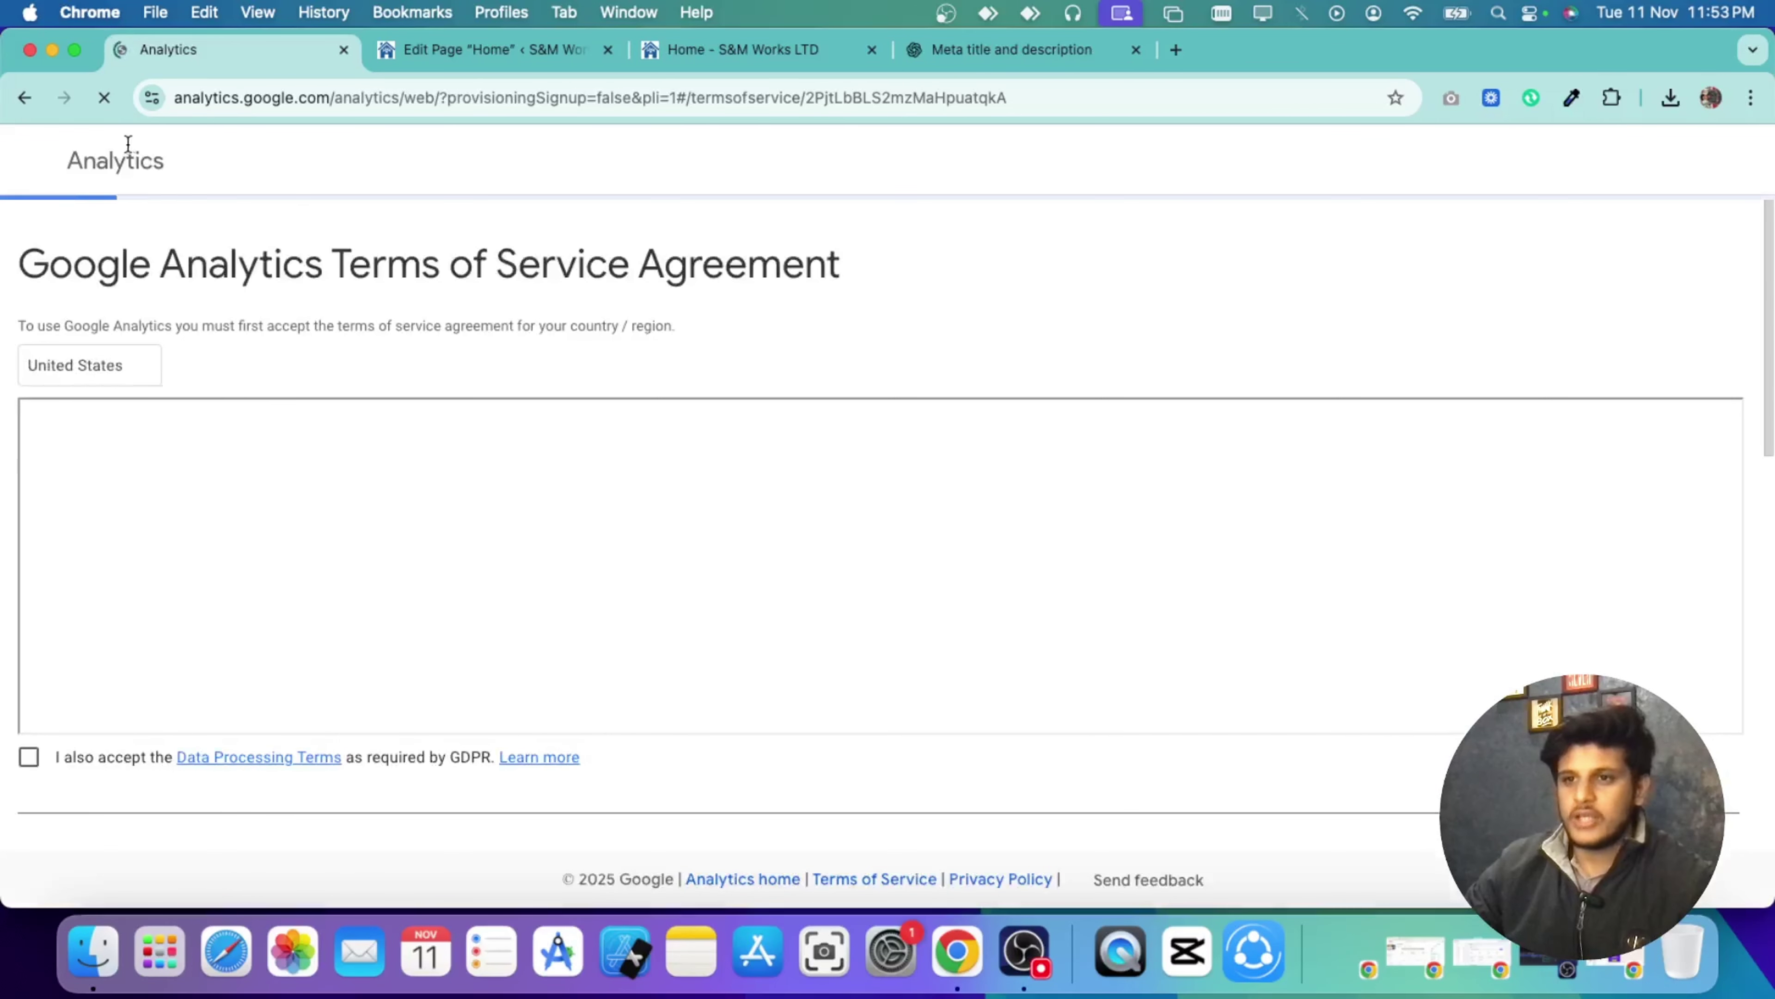
Step: Accept the GDPR Data Processing Terms and the Google Analytics Terms of Service Agreement
{"action": "left_click", "coordinate": [29, 756]}
{"action": "scroll", "coordinate": [496, 569], "scroll_direction": "down", "scroll_amount": 10}
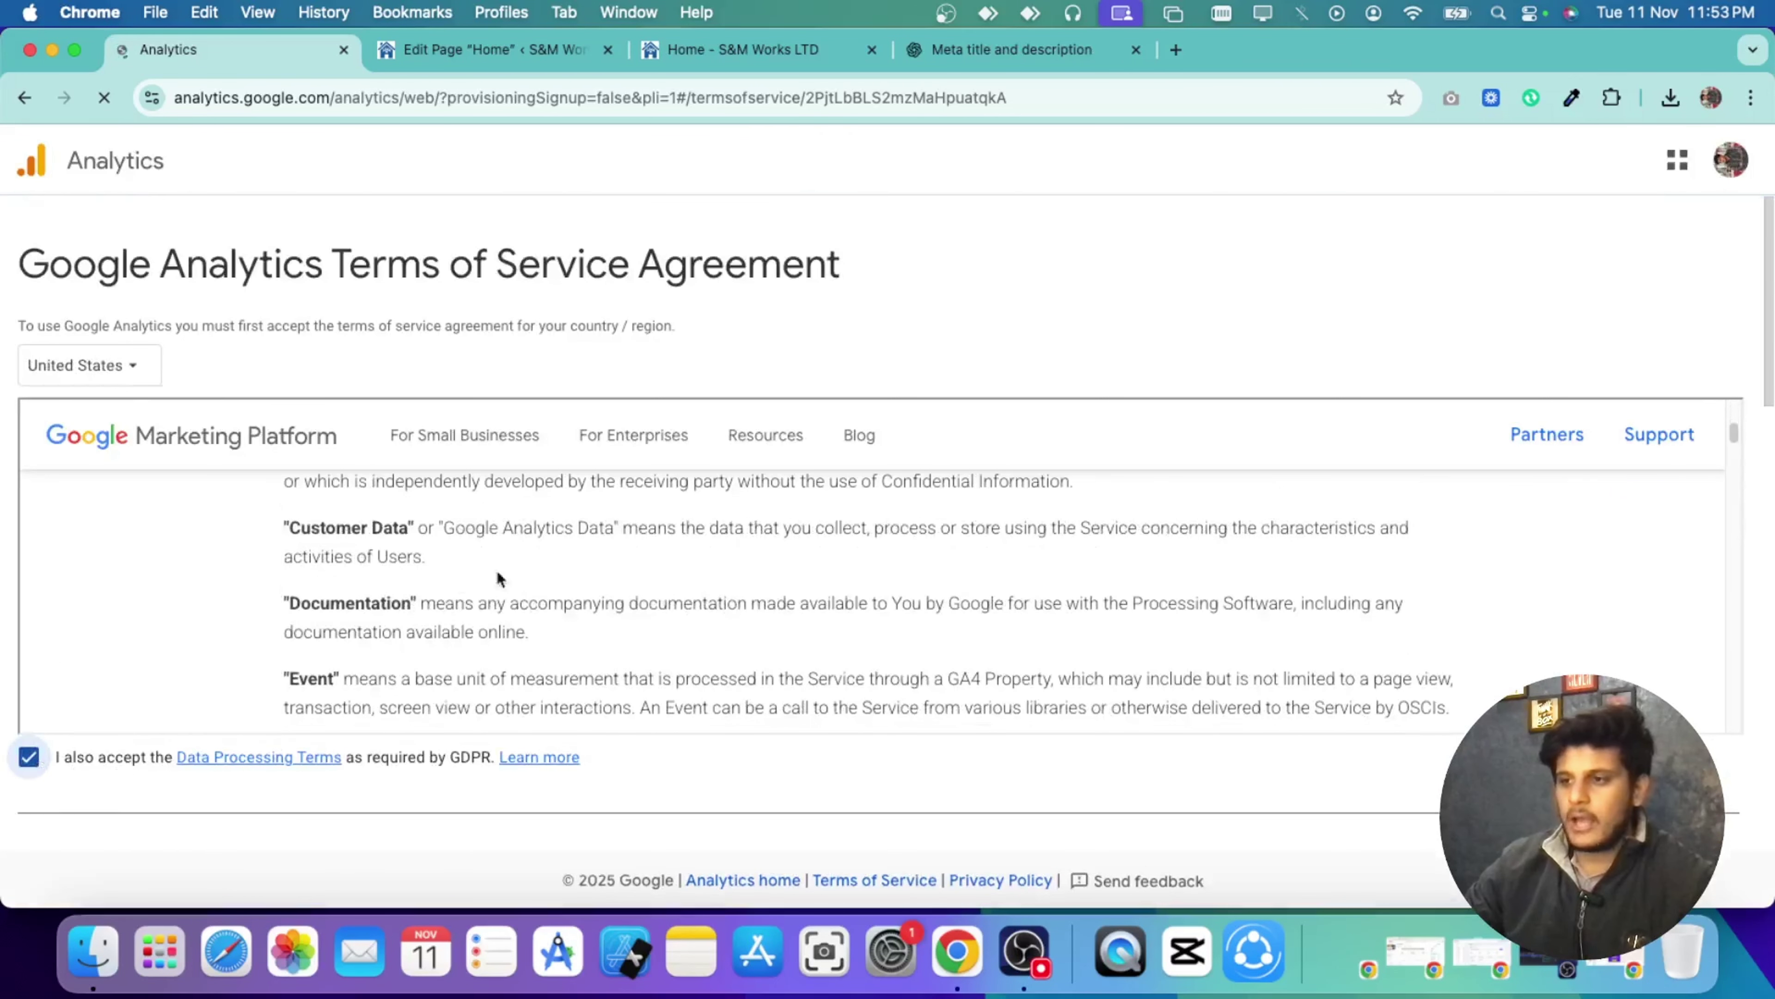
{"action": "scroll", "coordinate": [645, 339], "scroll_direction": "down", "scroll_amount": 15}
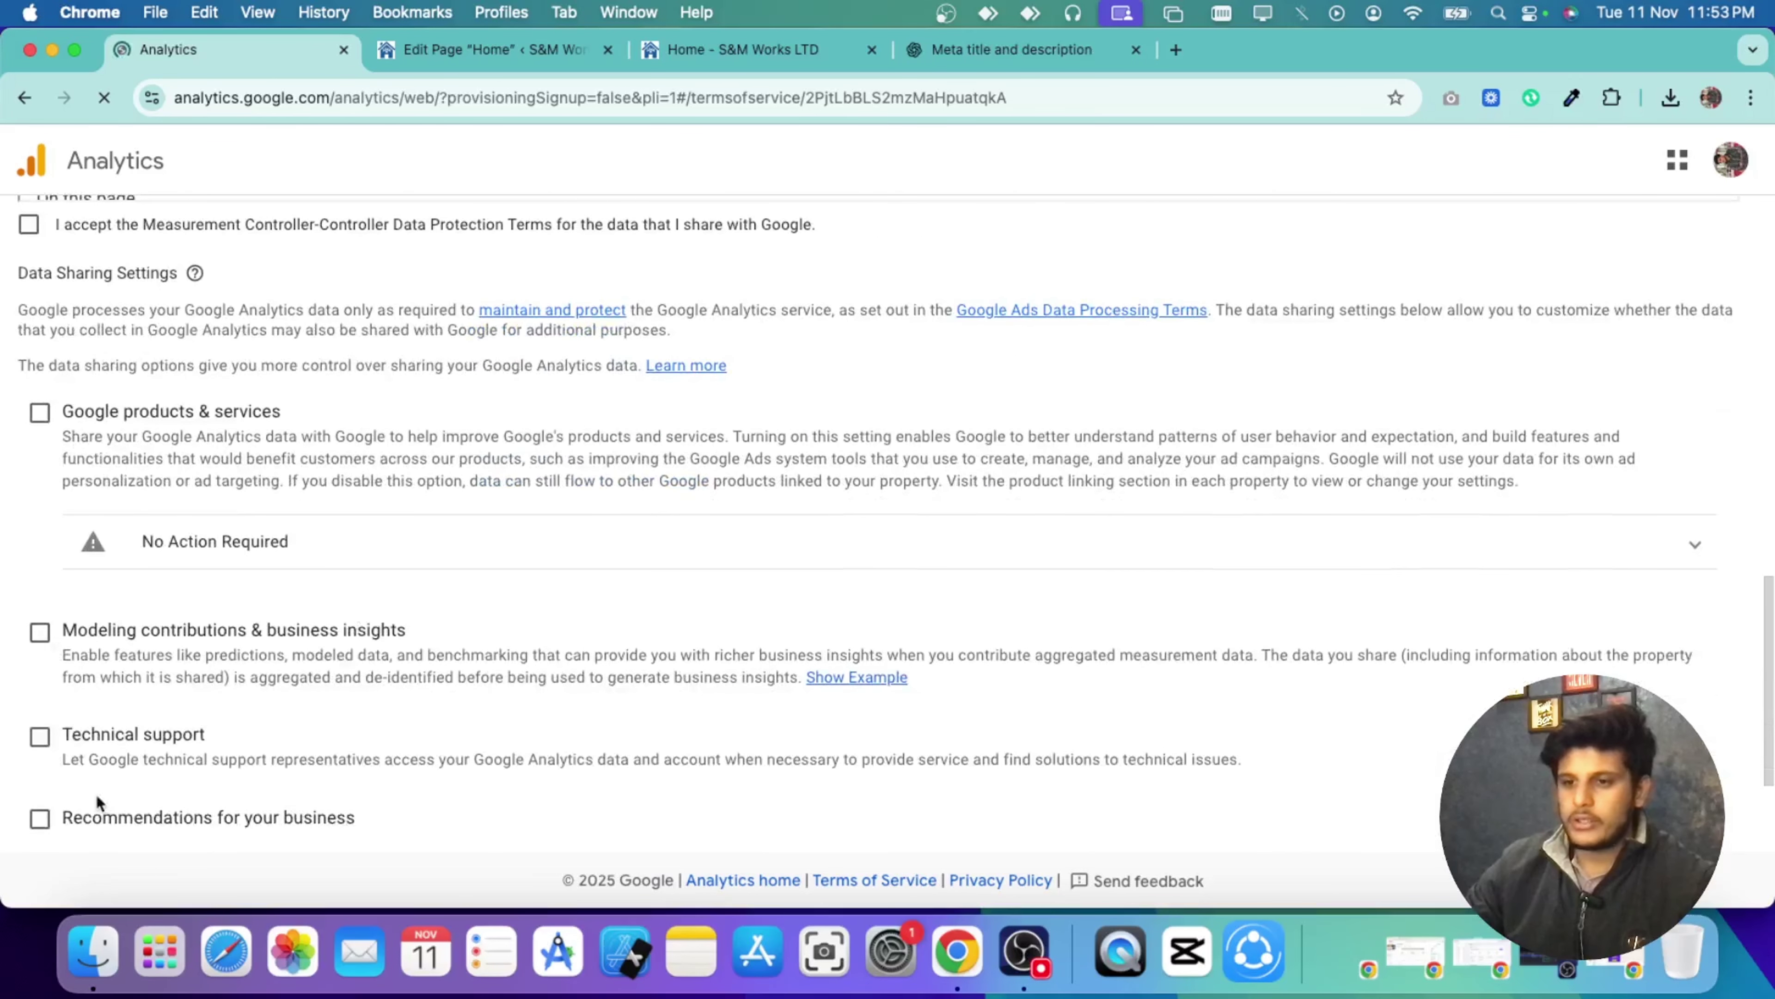
{"action": "left_click", "coordinate": [28, 224]}
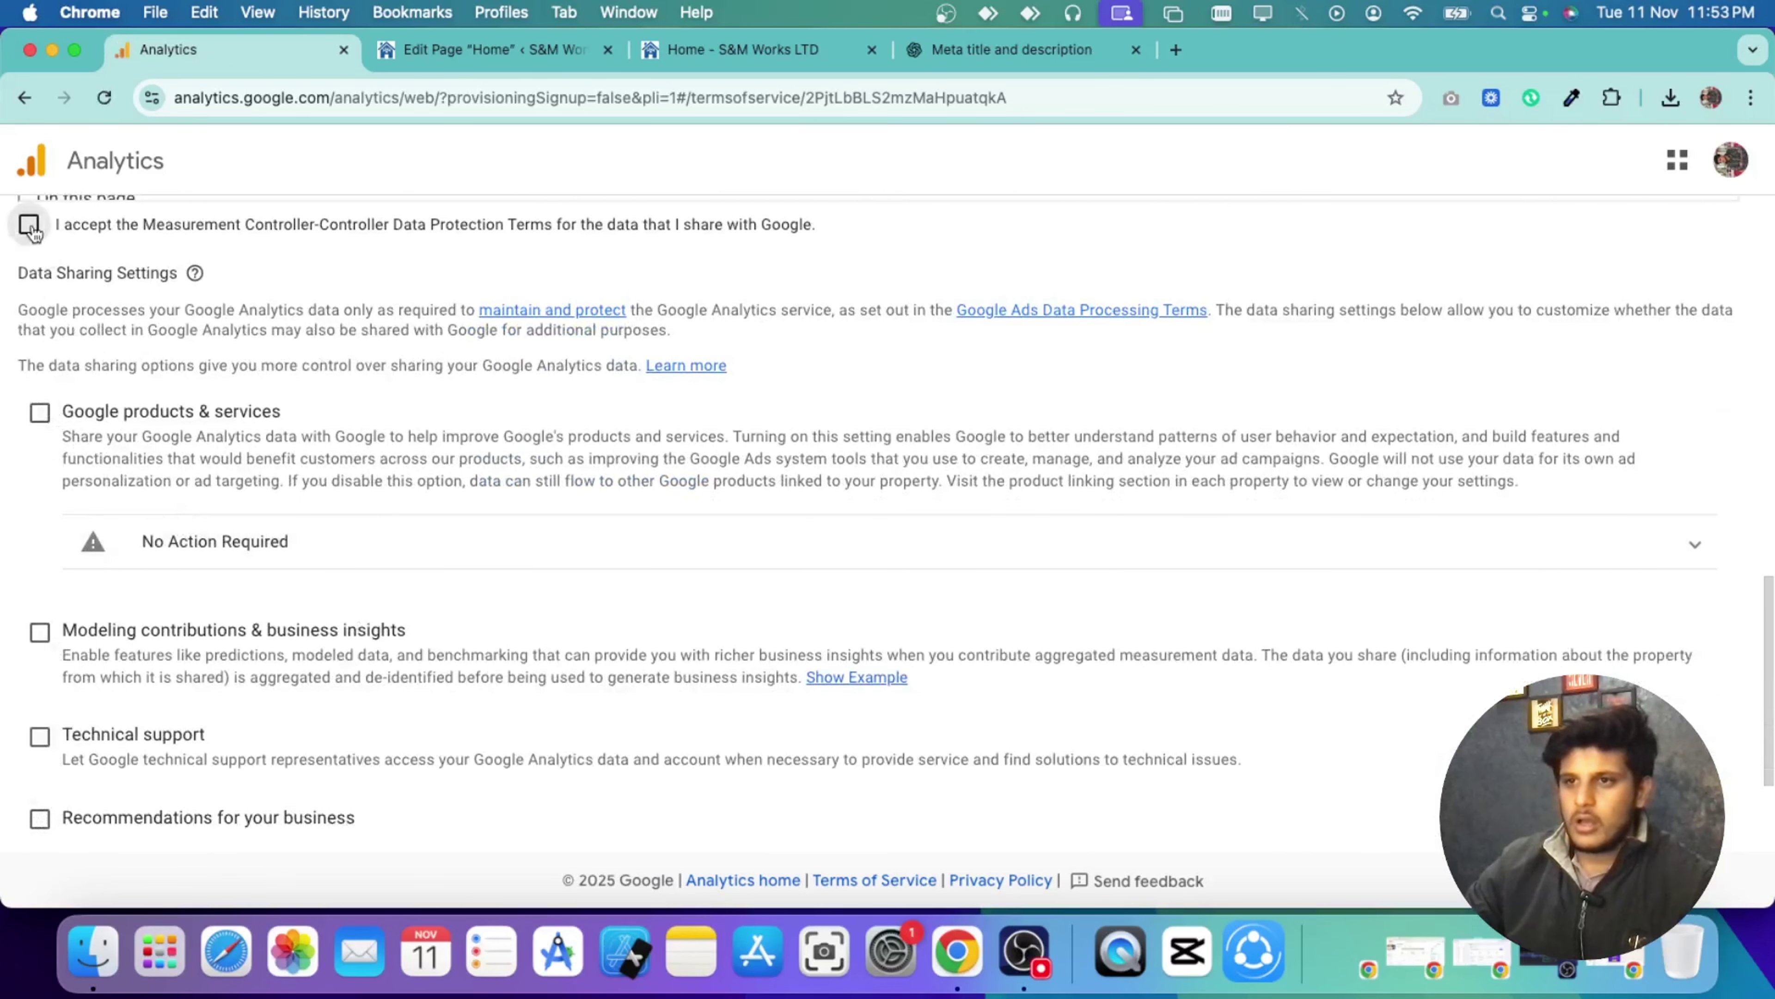
{"action": "scroll", "coordinate": [281, 499], "scroll_direction": "down", "scroll_amount": 3}
{"action": "left_click", "coordinate": [122, 801]}
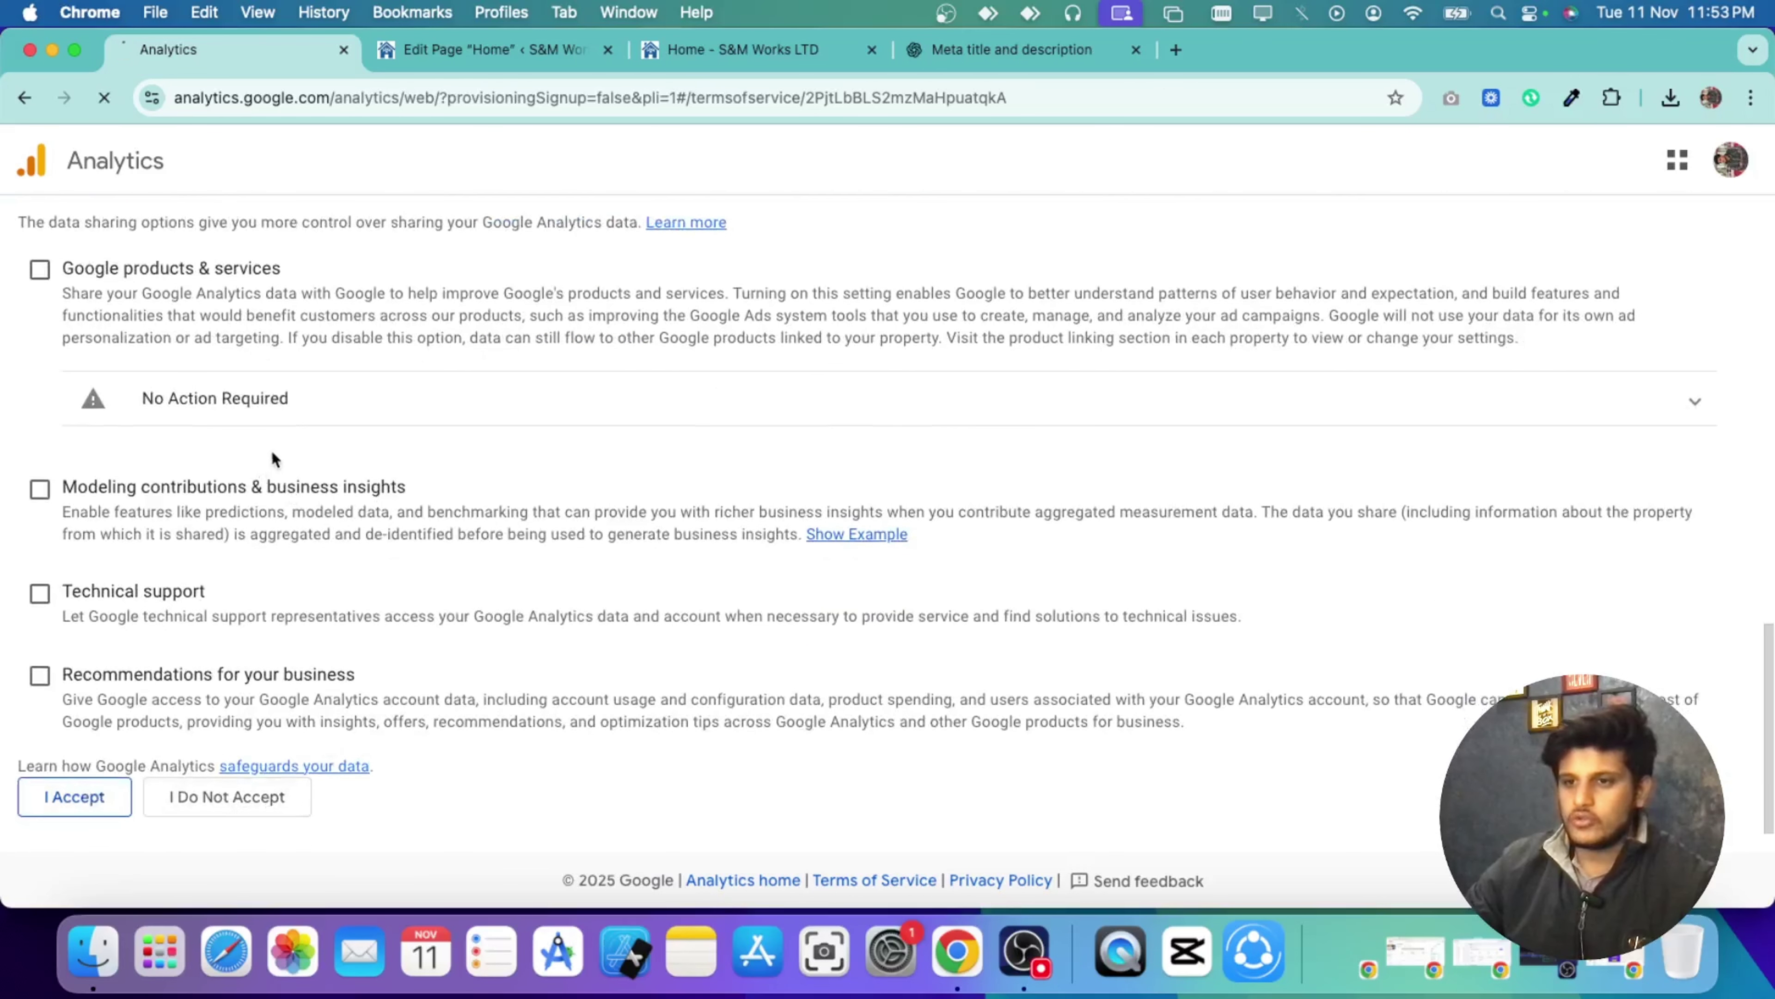
{"action": "left_click", "coordinate": [593, 448]}
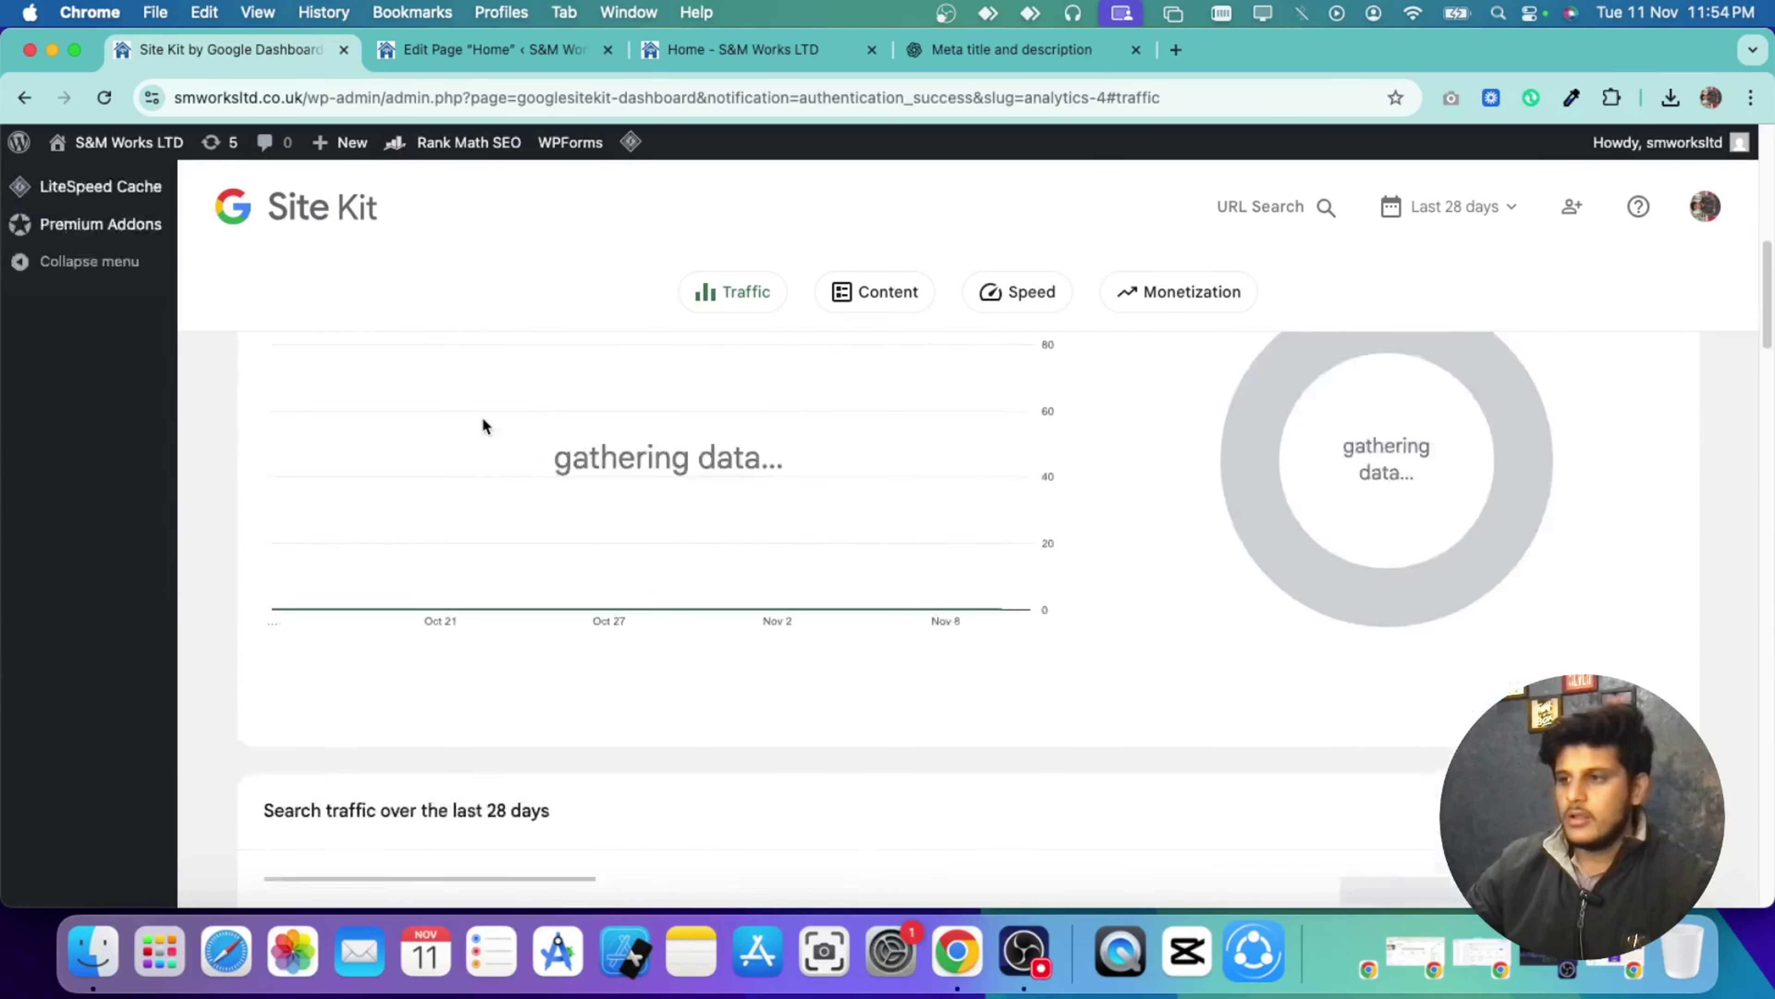
Step: Look over the Site Kit dashboard's setup notice and its audience traffic section
{"action": "scroll", "coordinate": [484, 425], "scroll_direction": "up", "scroll_amount": 12}
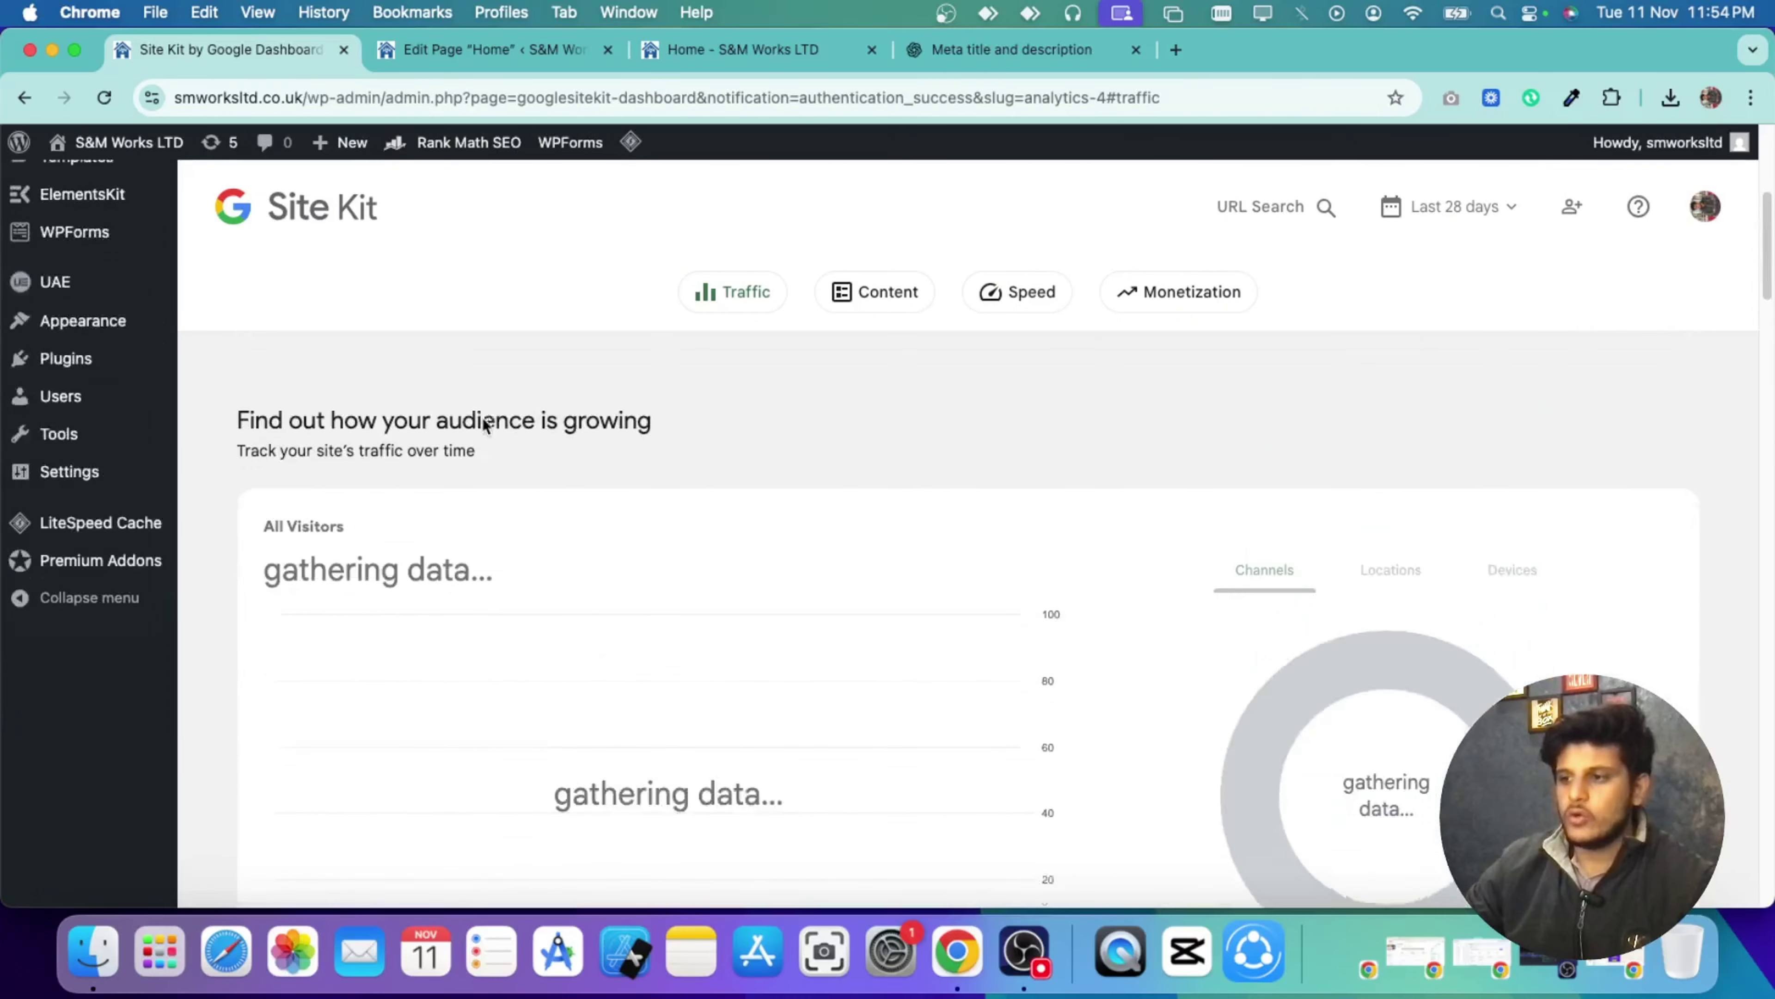
{"action": "scroll", "coordinate": [632, 527], "scroll_direction": "down", "scroll_amount": 5}
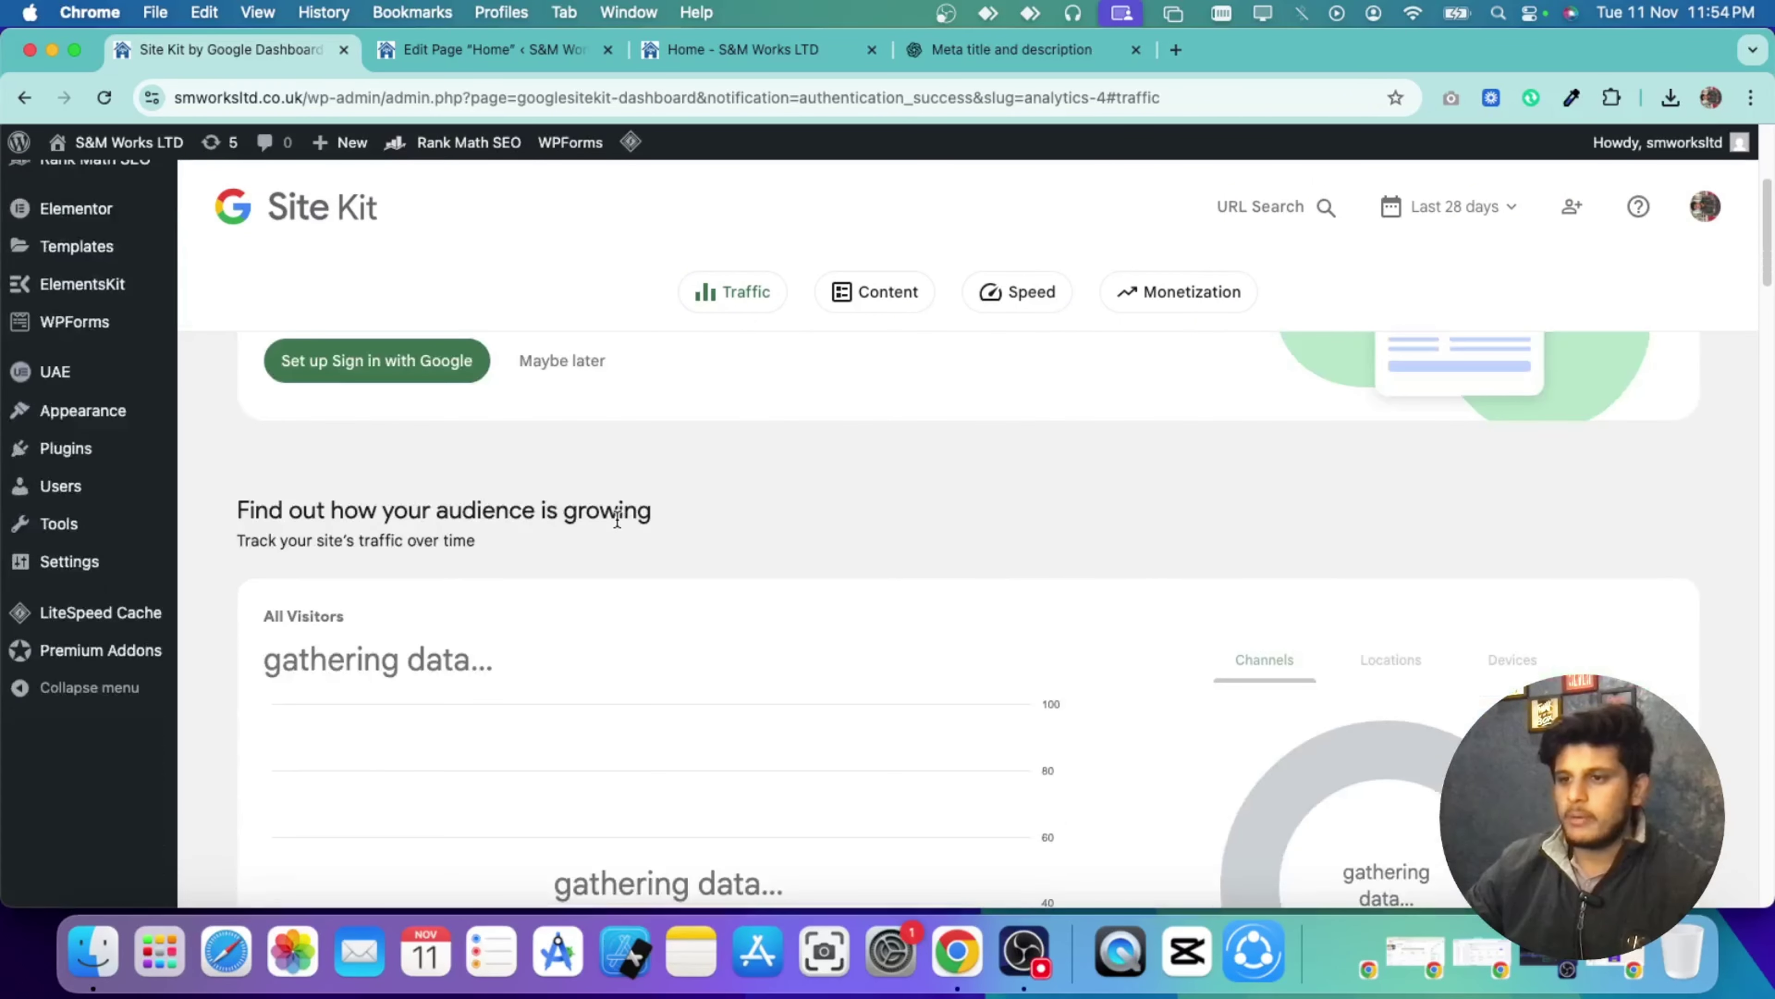
{"action": "scroll", "coordinate": [617, 515], "scroll_direction": "up", "scroll_amount": 5}
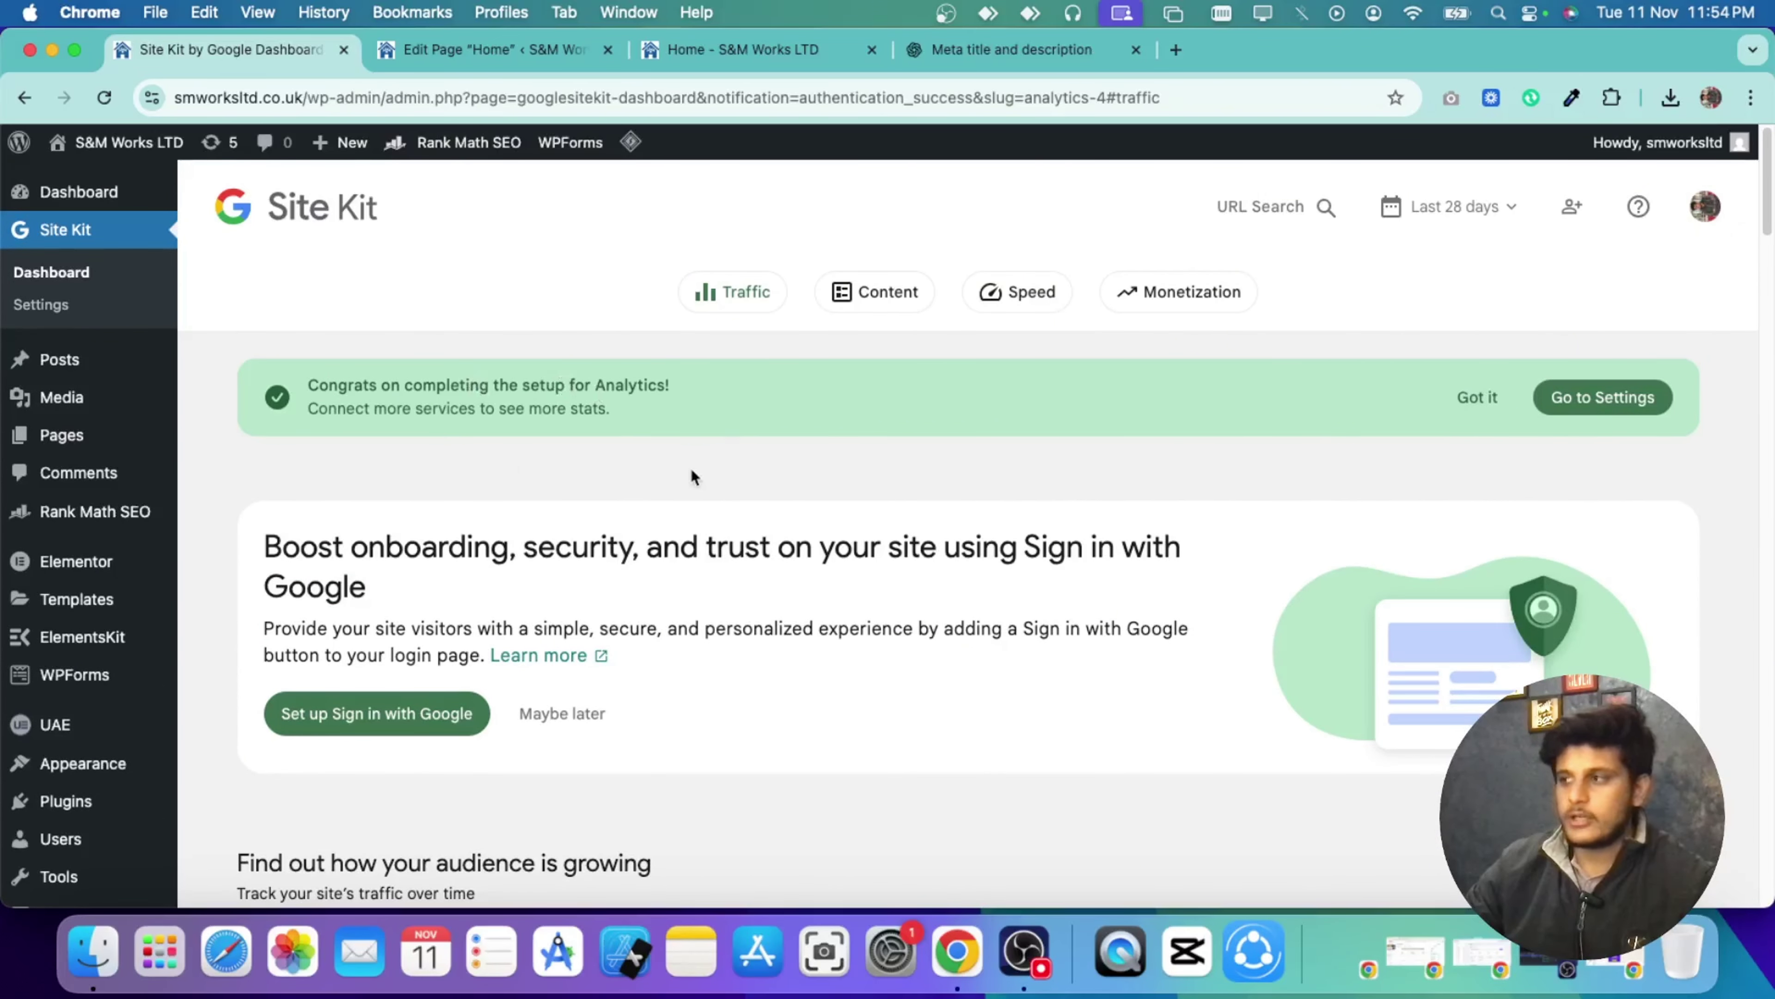
{"action": "scroll", "coordinate": [692, 473], "scroll_direction": "down", "scroll_amount": 10}
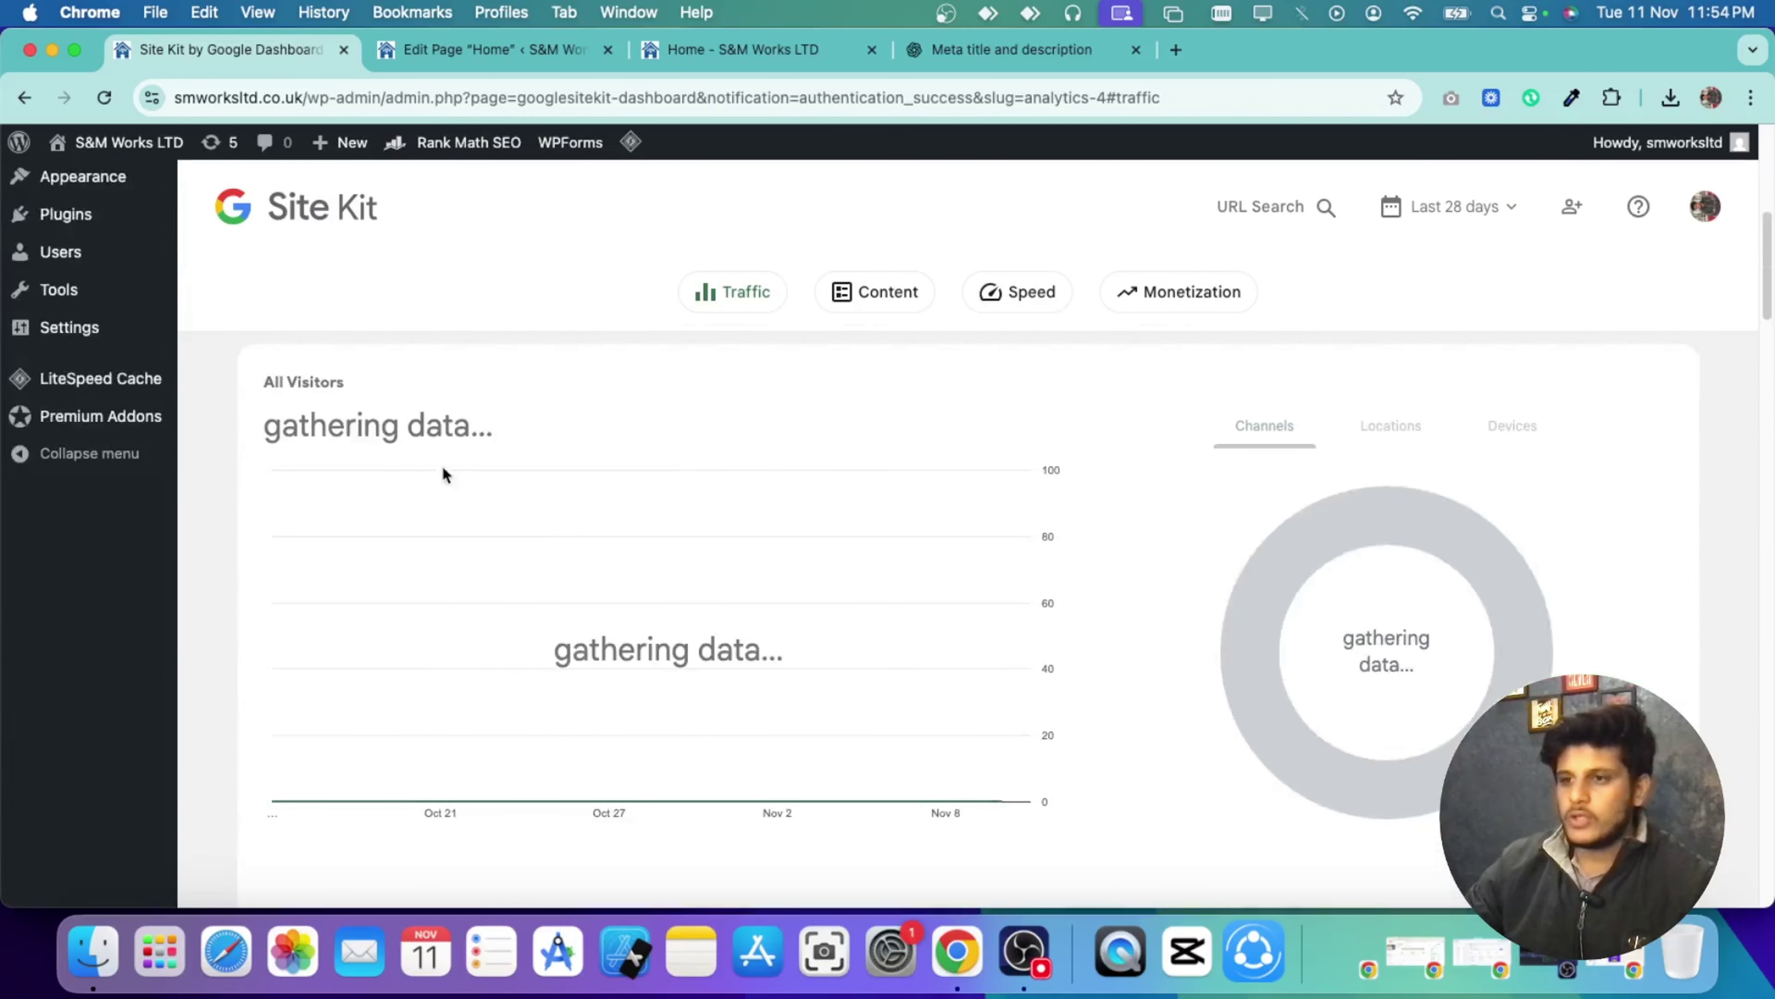
{"action": "scroll", "coordinate": [443, 473], "scroll_direction": "up", "scroll_amount": 10}
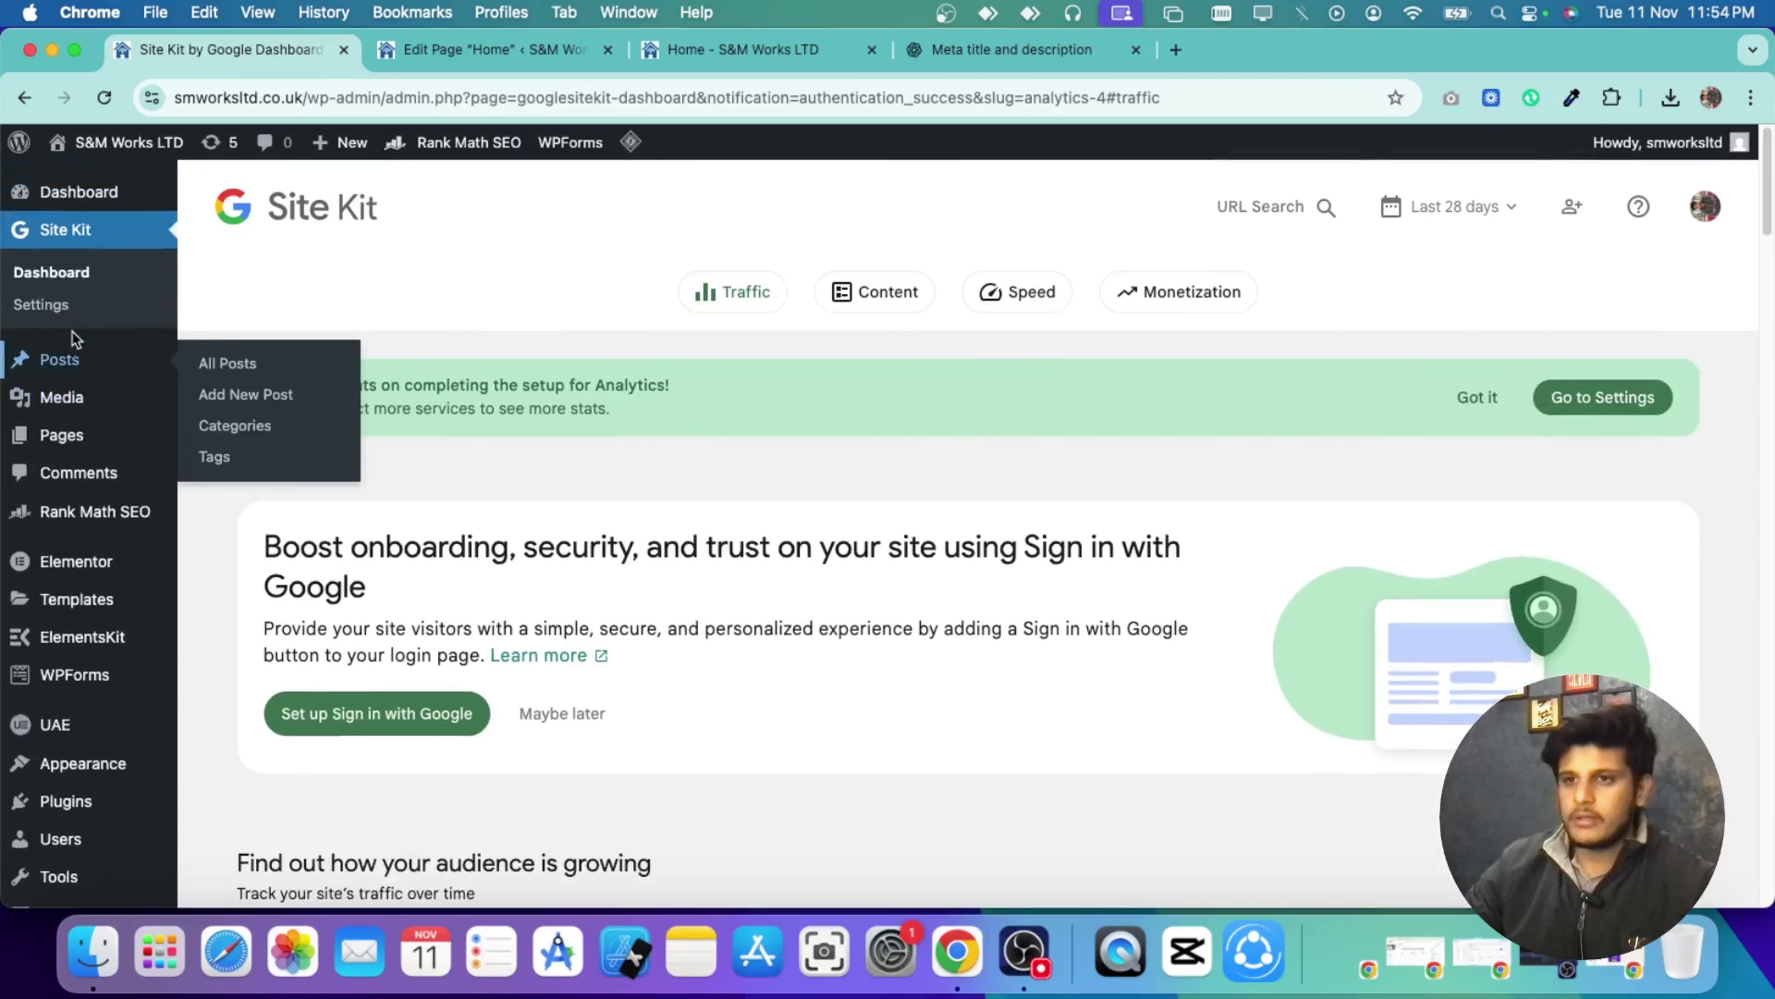
Step: Go to Site Kit's connected services settings and open the Search Console property's full details
{"action": "left_click", "coordinate": [73, 312]}
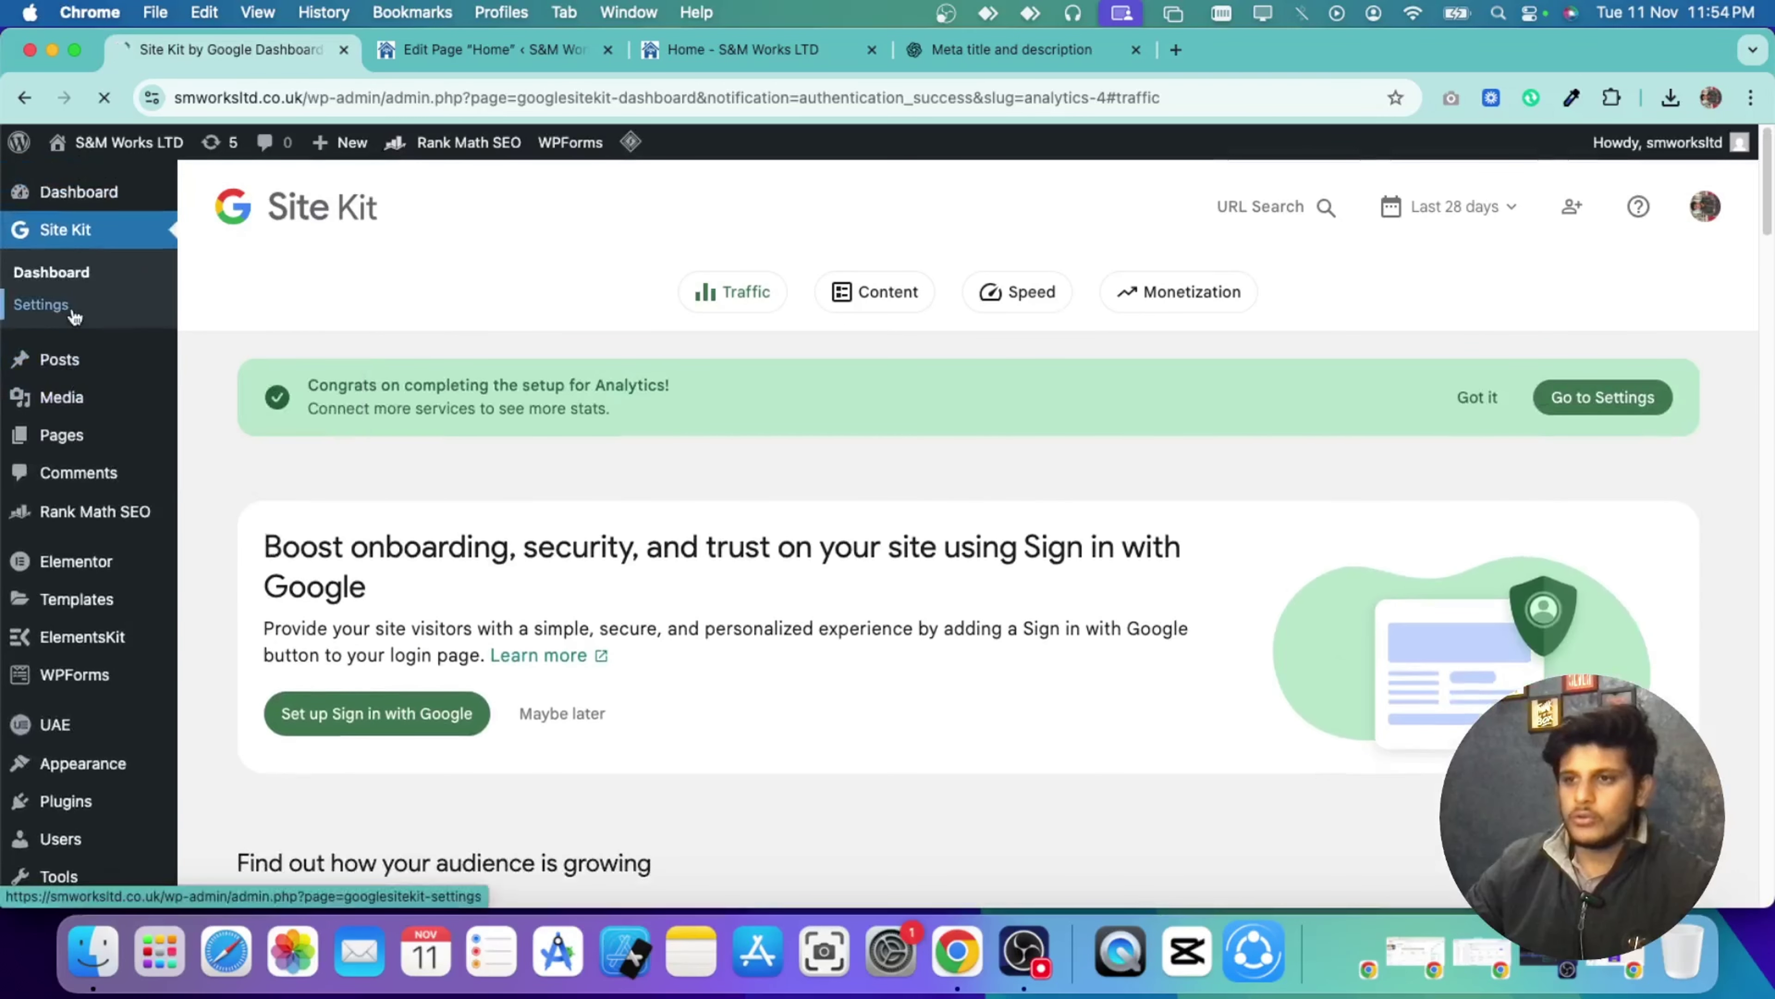
{"action": "scroll", "coordinate": [630, 602], "scroll_direction": "down", "scroll_amount": 5}
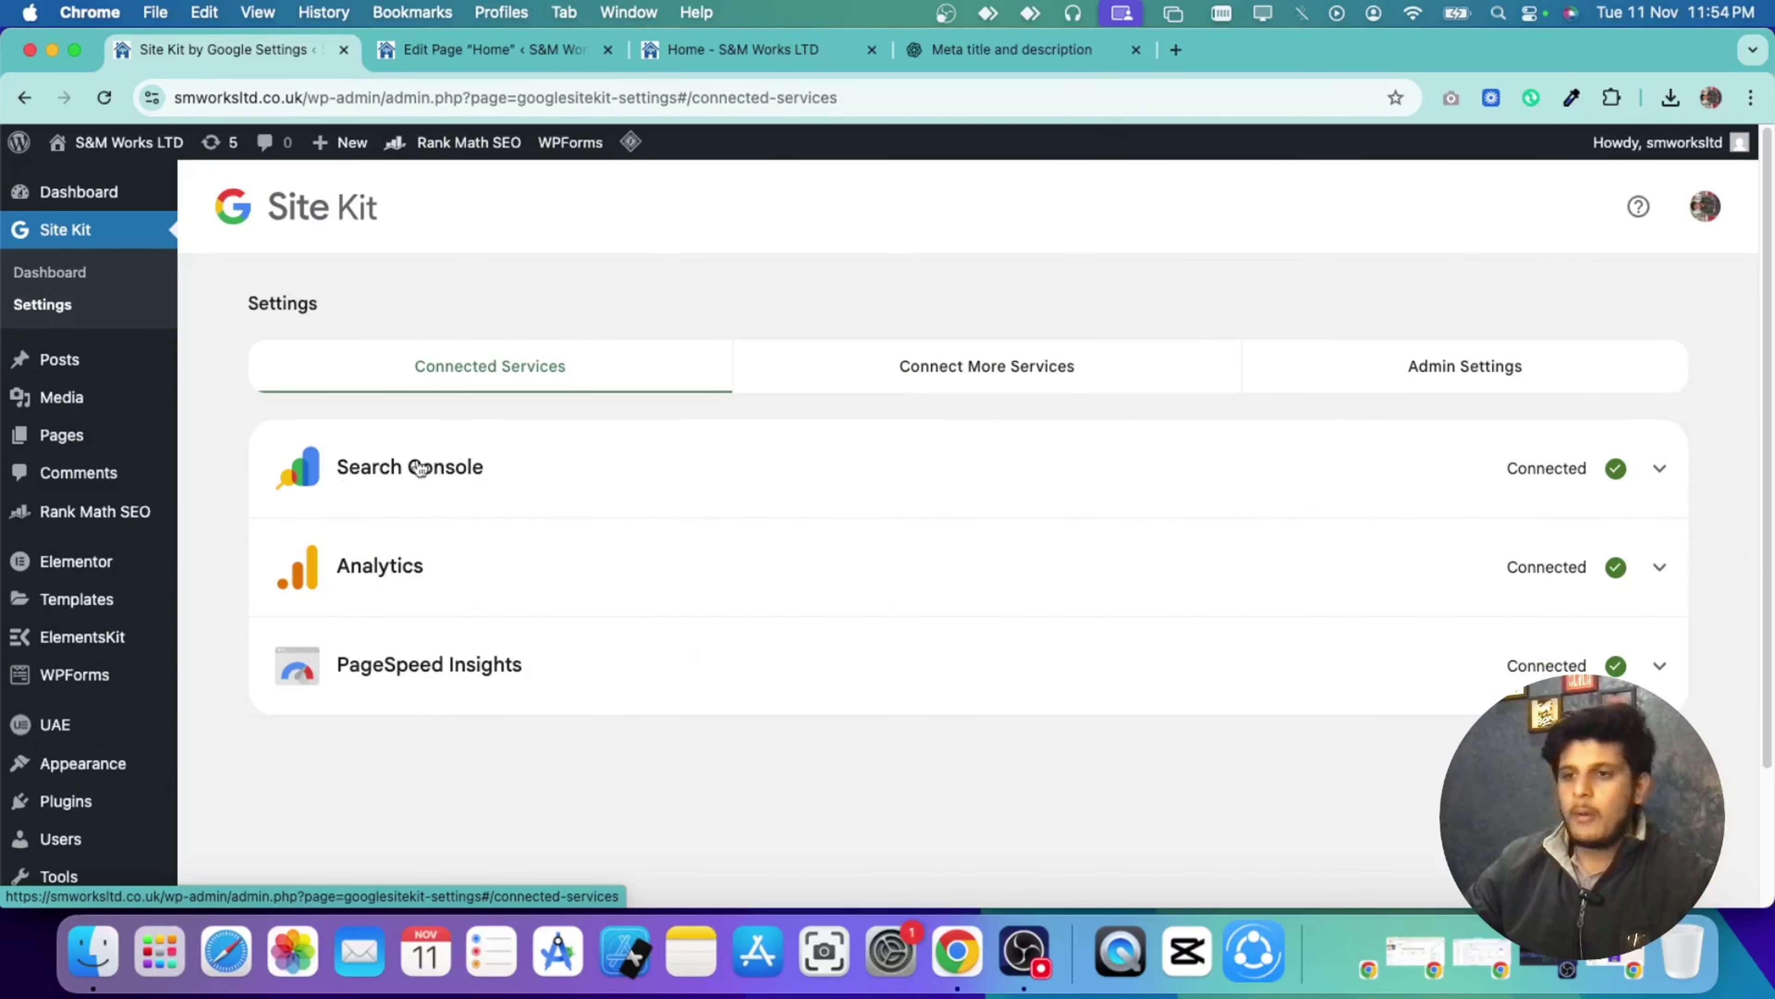
{"action": "left_click", "coordinate": [413, 481]}
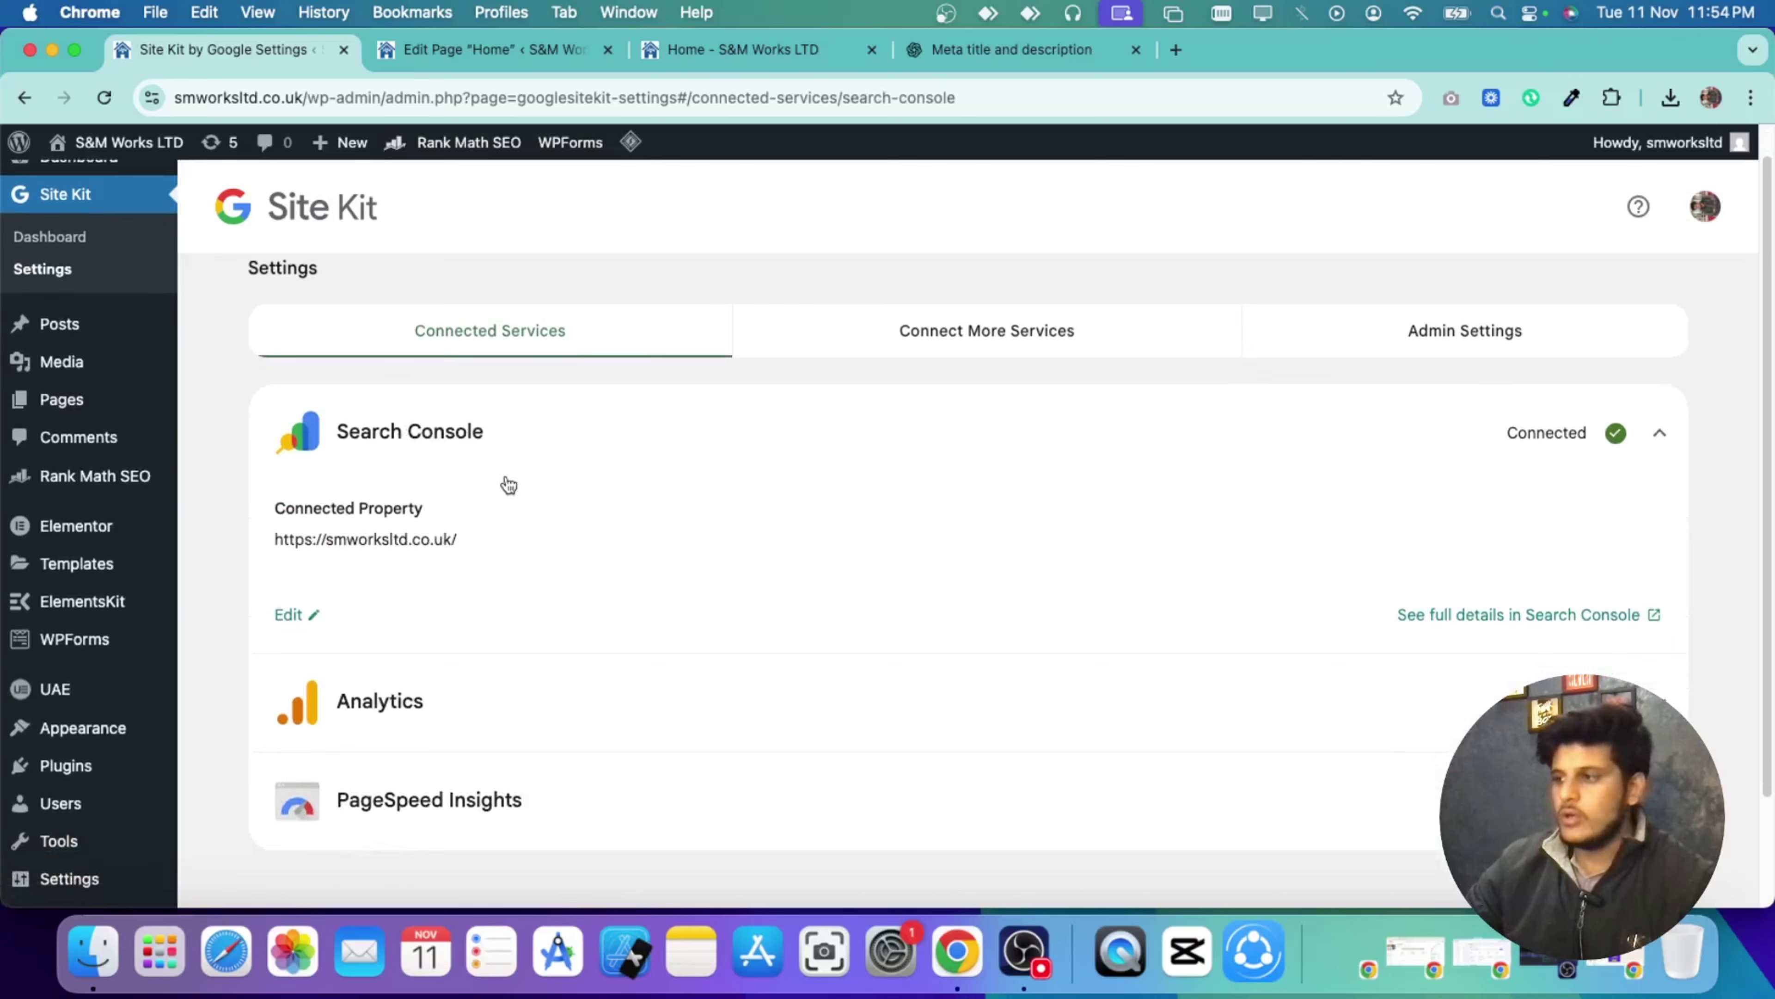
{"action": "left_click", "coordinate": [1538, 615]}
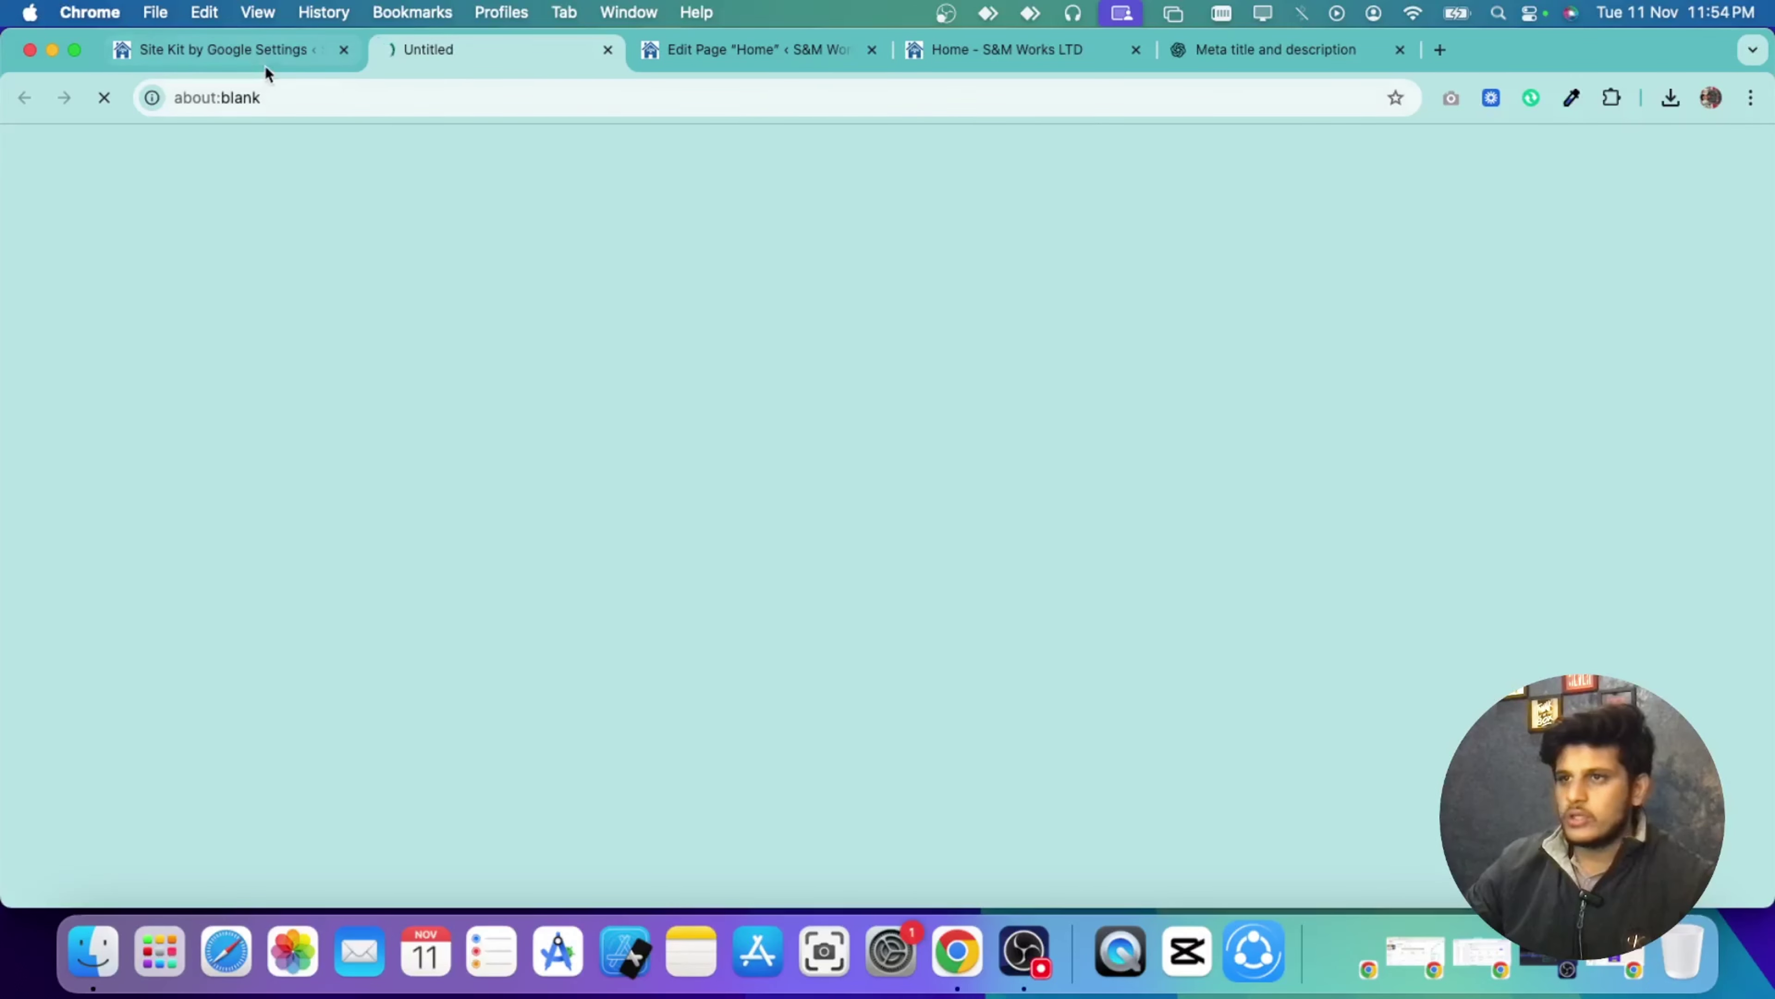
Step: Return to the WordPress admin and open Rank Math's general Sitemap Settings, showing the sitemap index link
{"action": "left_click", "coordinate": [263, 65]}
{"action": "mouse_move", "coordinate": [130, 401]}
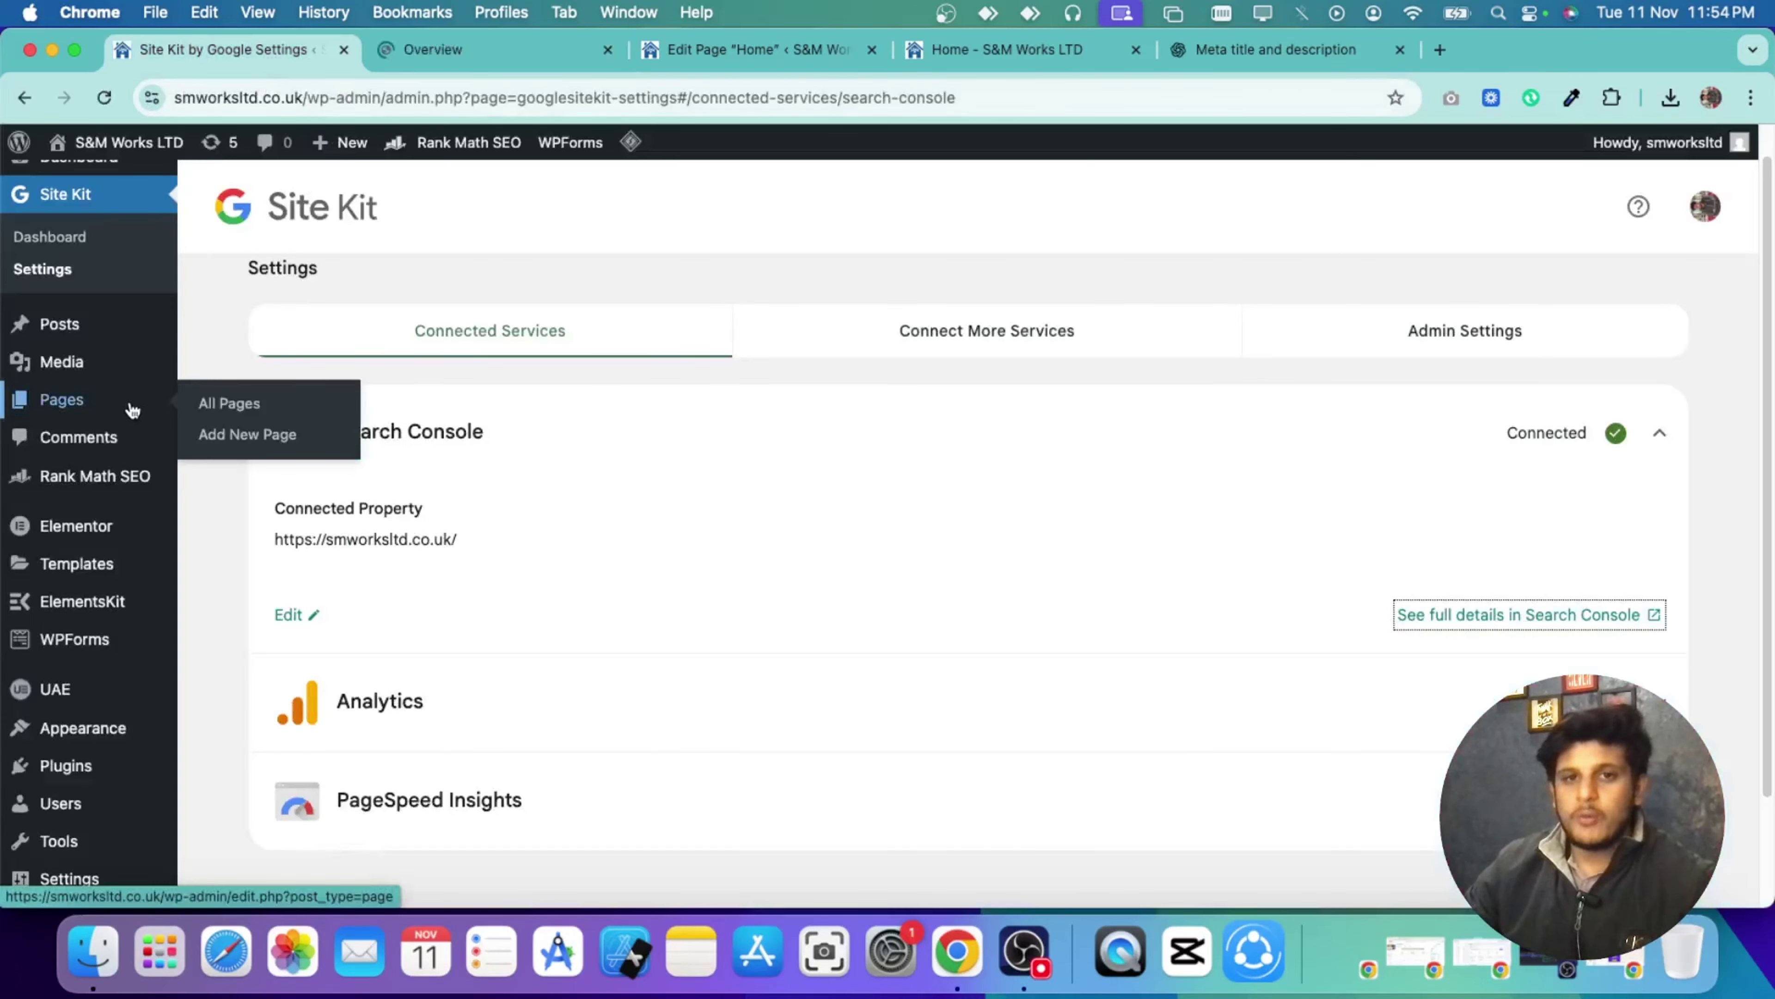
{"action": "scroll", "coordinate": [131, 577], "scroll_direction": "down", "scroll_amount": 3}
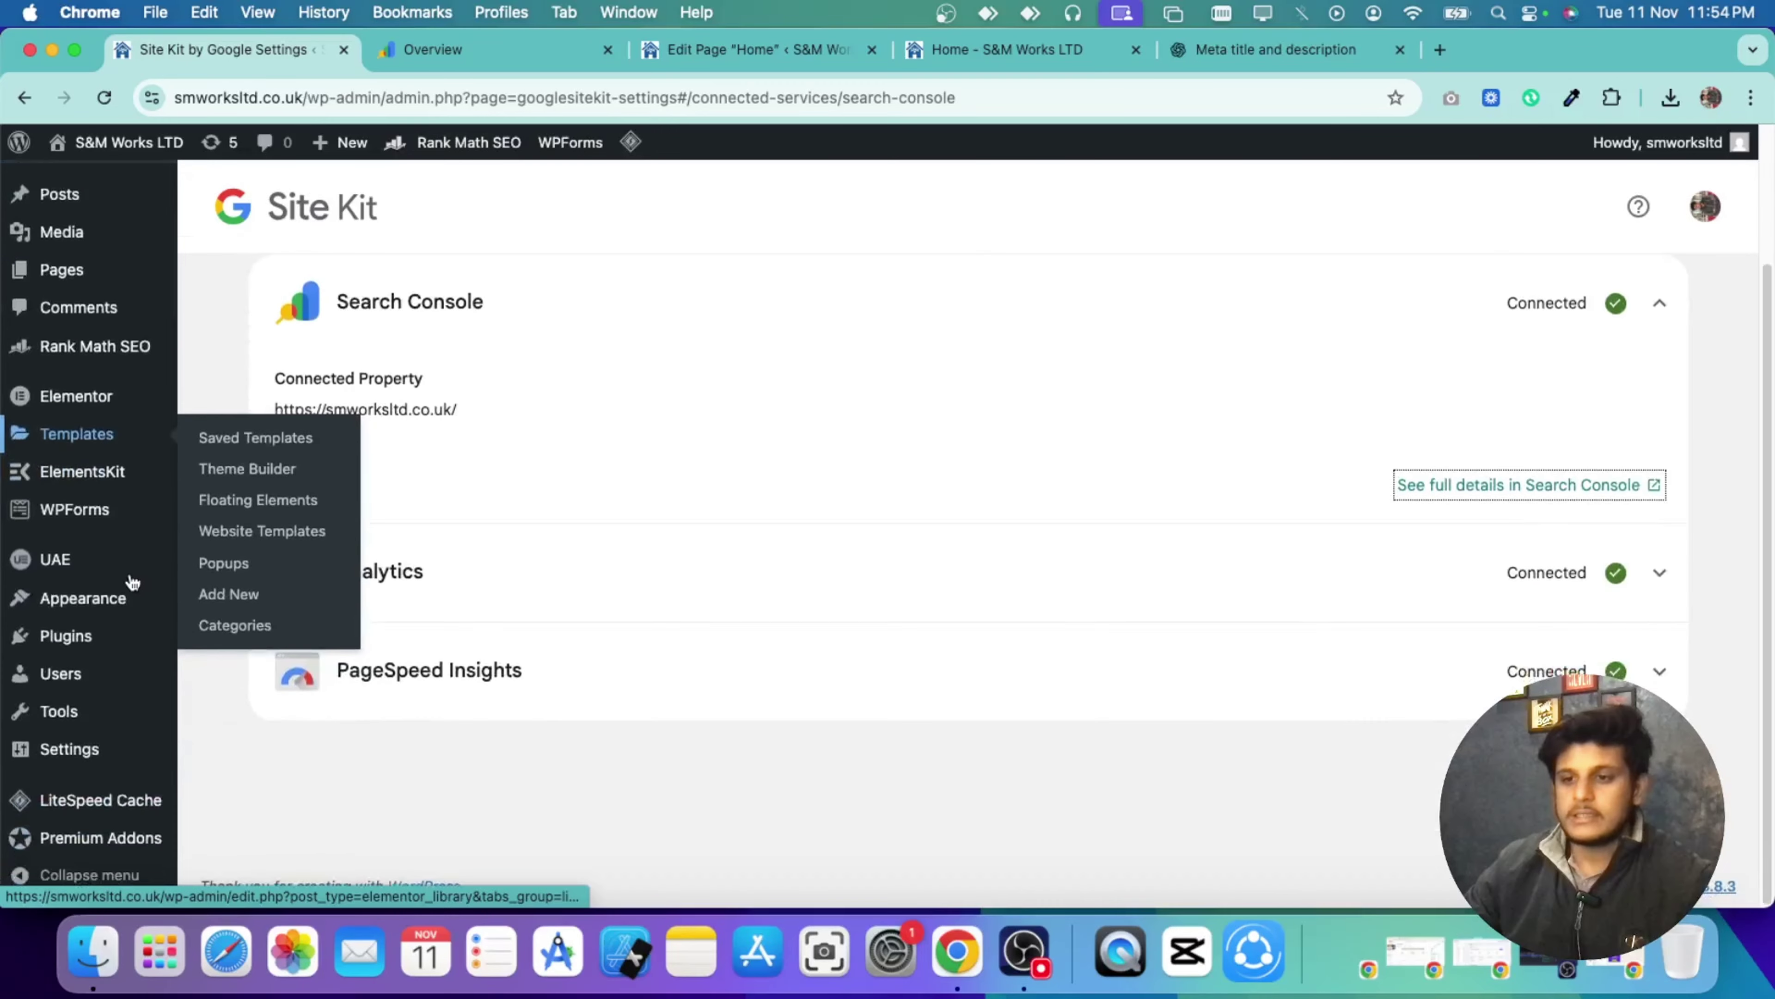
{"action": "left_click", "coordinate": [590, 766]}
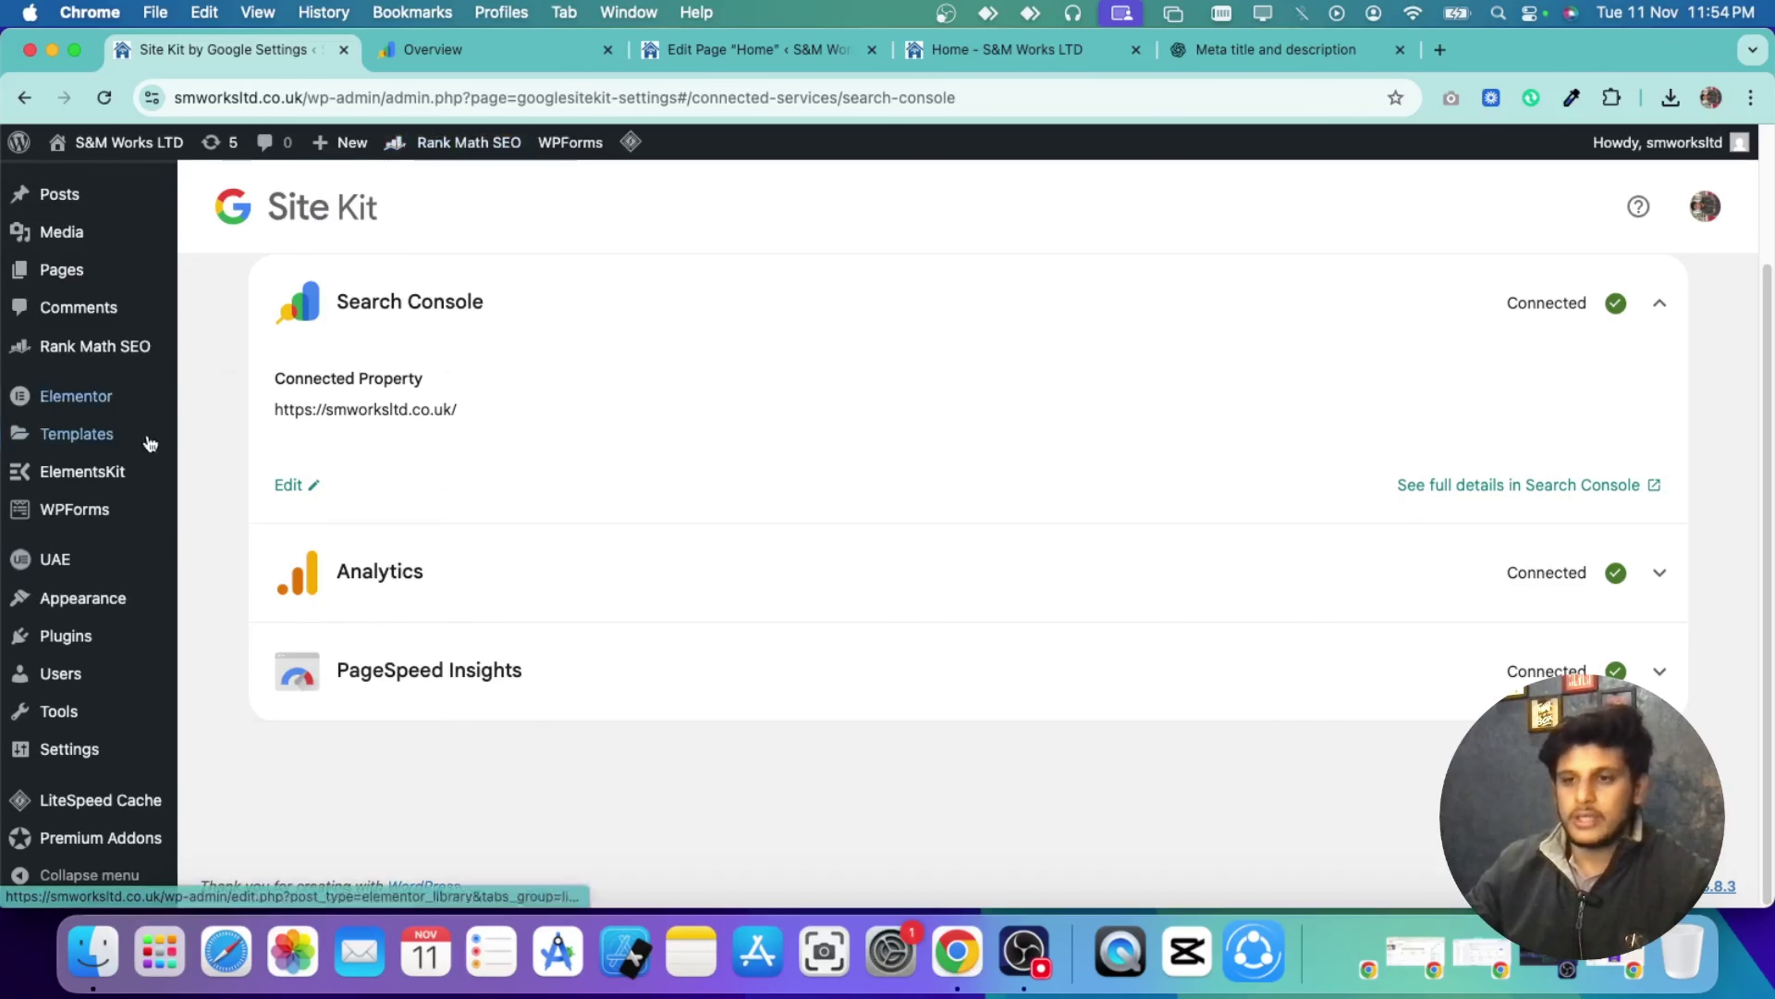
{"action": "mouse_move", "coordinate": [123, 800]}
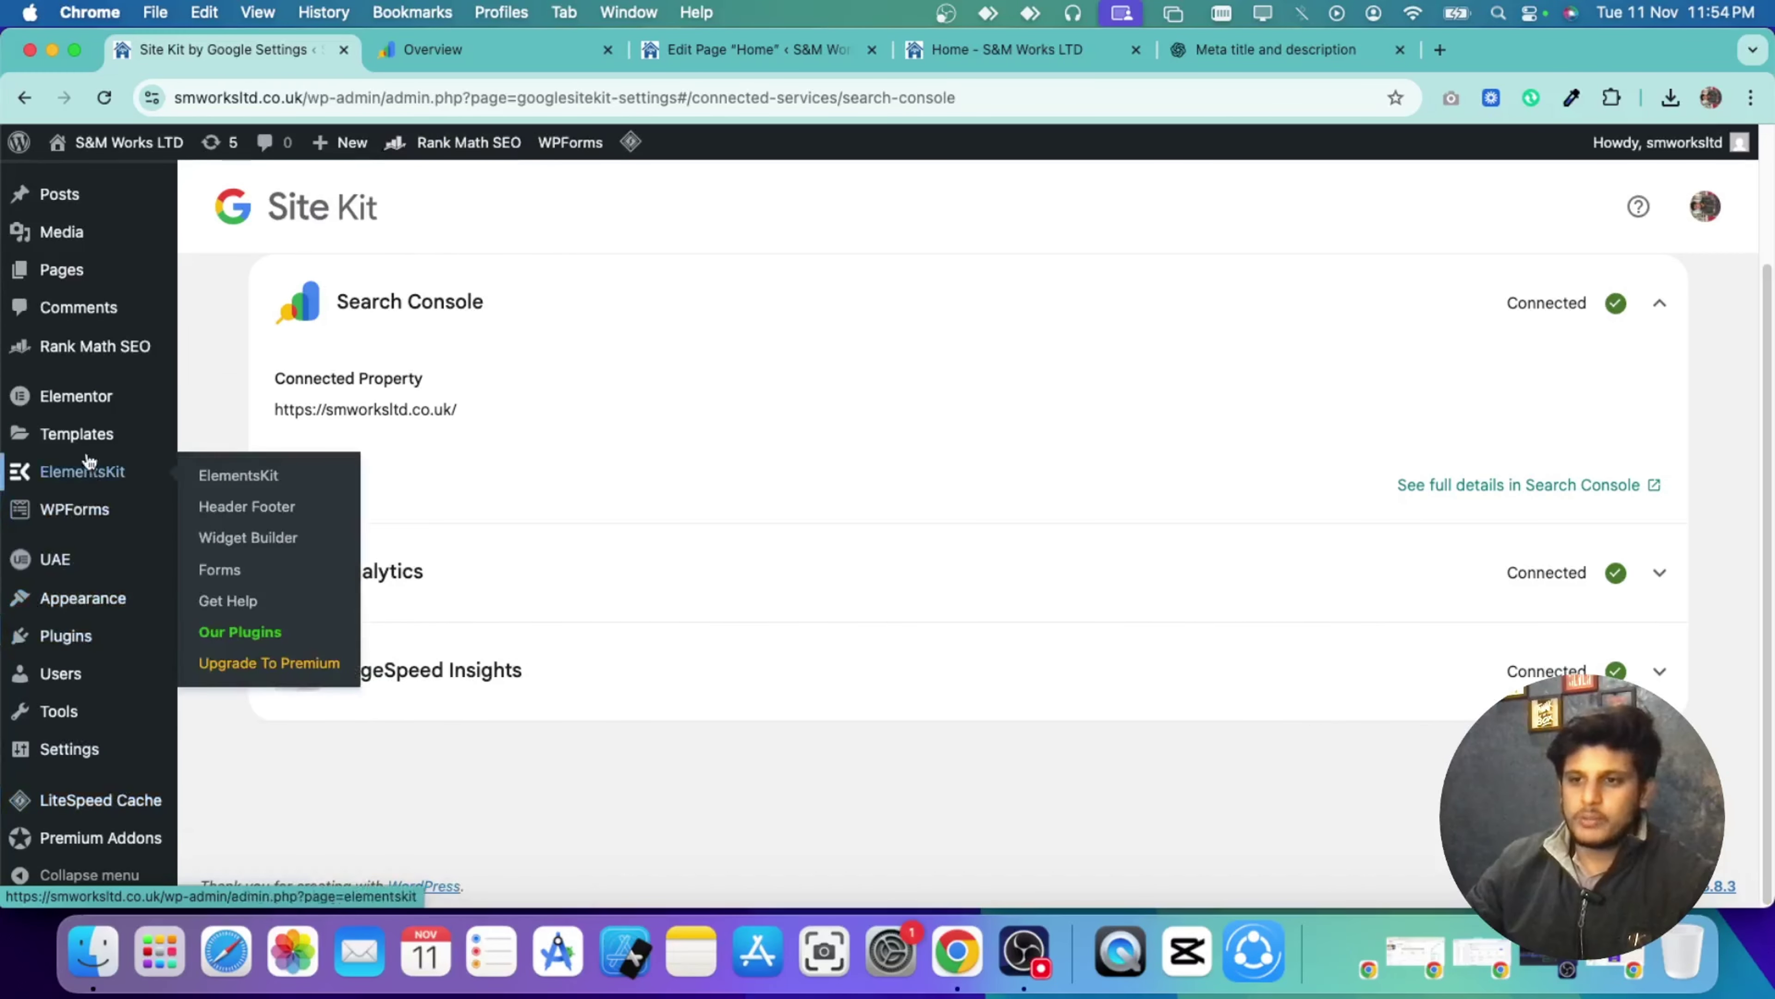
{"action": "mouse_move", "coordinate": [98, 346]}
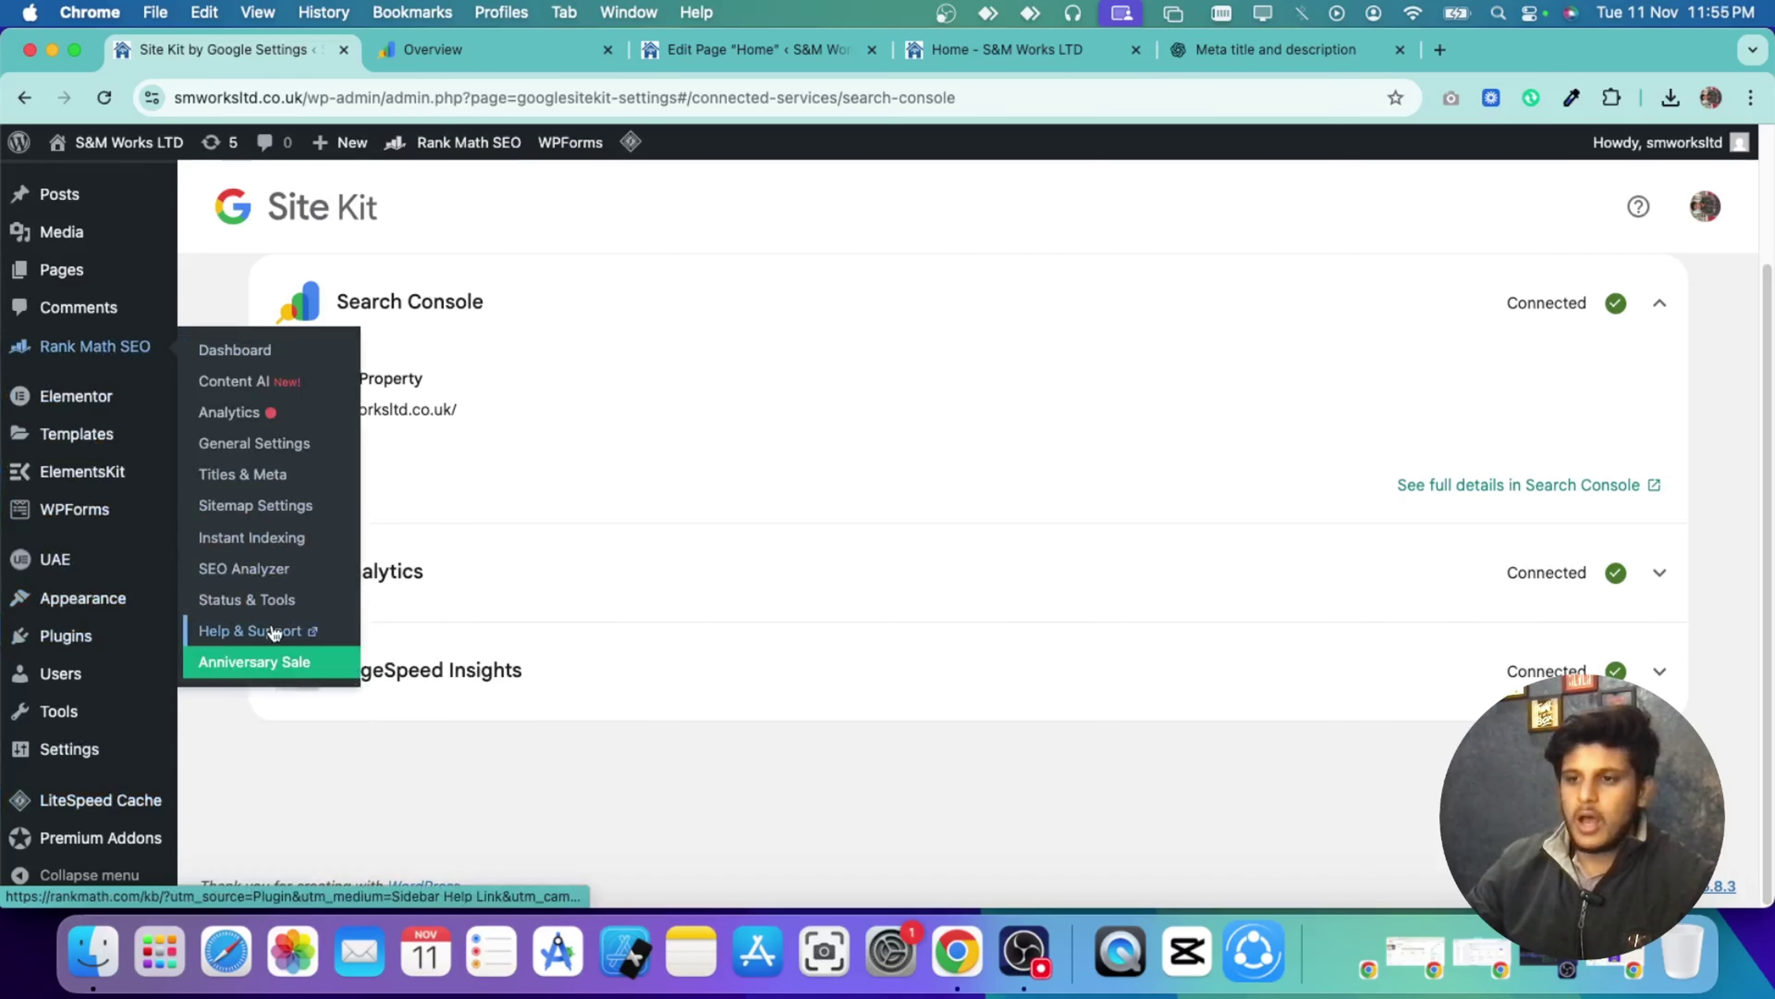
{"action": "left_click", "coordinate": [282, 519]}
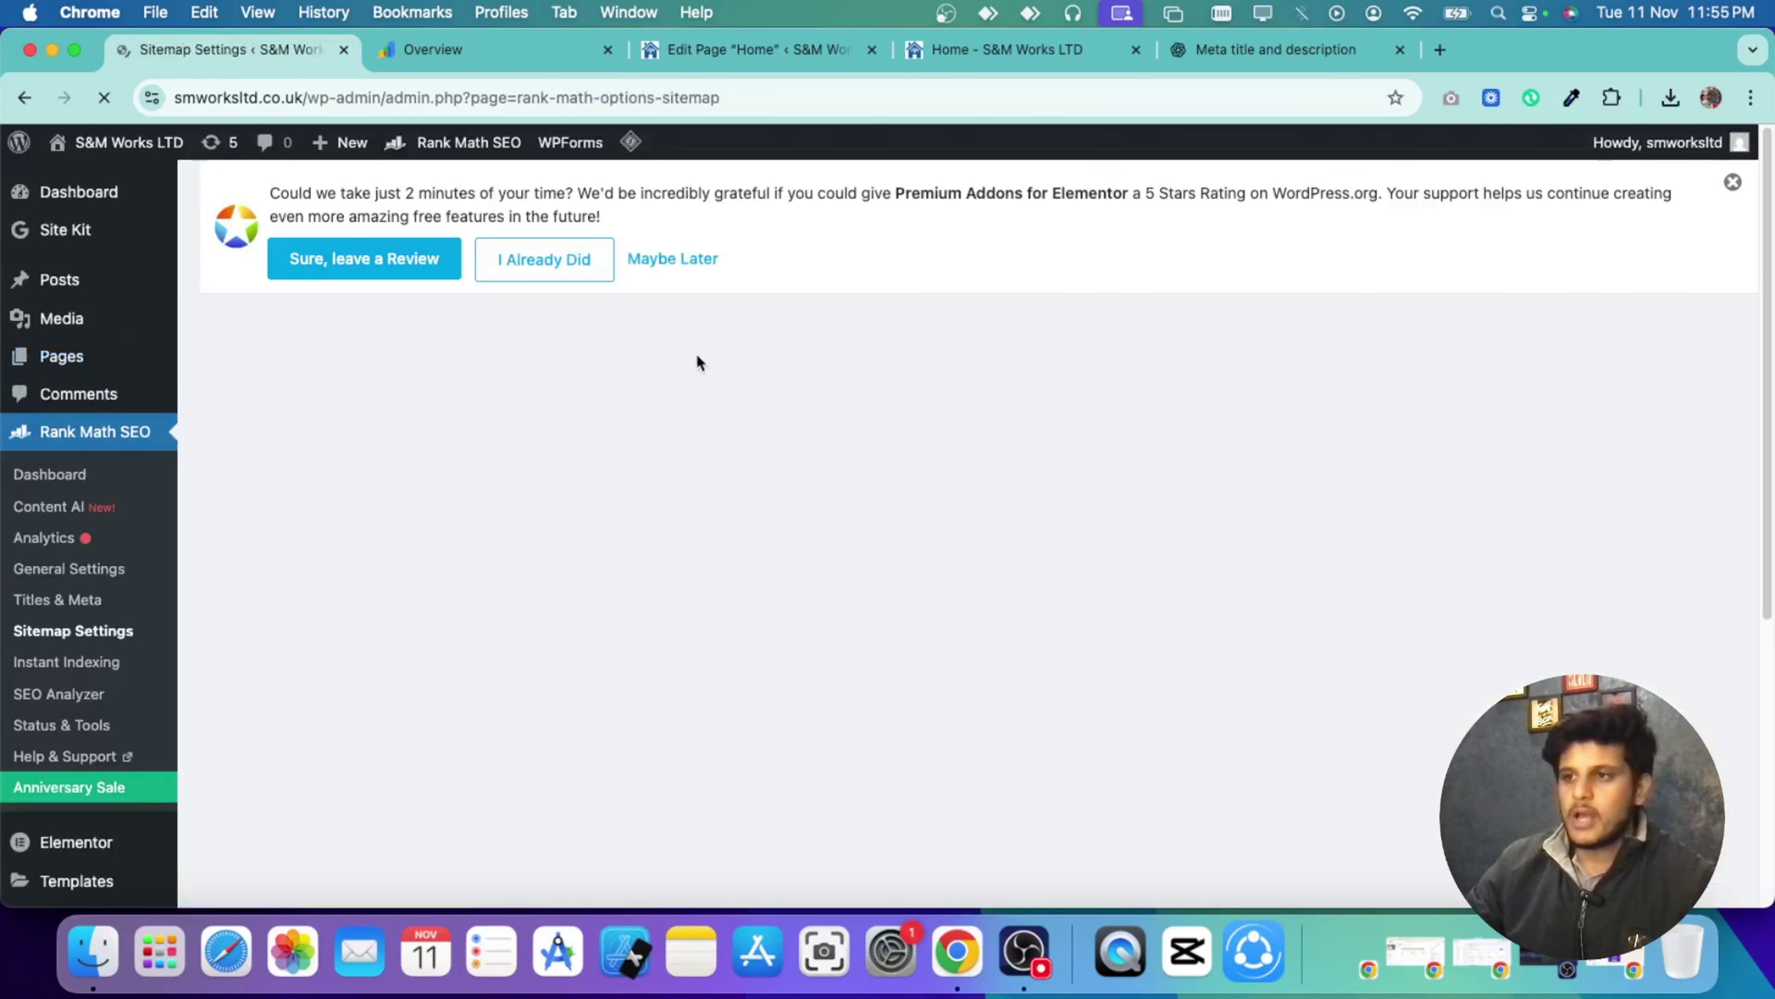
{"action": "scroll", "coordinate": [705, 480], "scroll_direction": "down", "scroll_amount": 5}
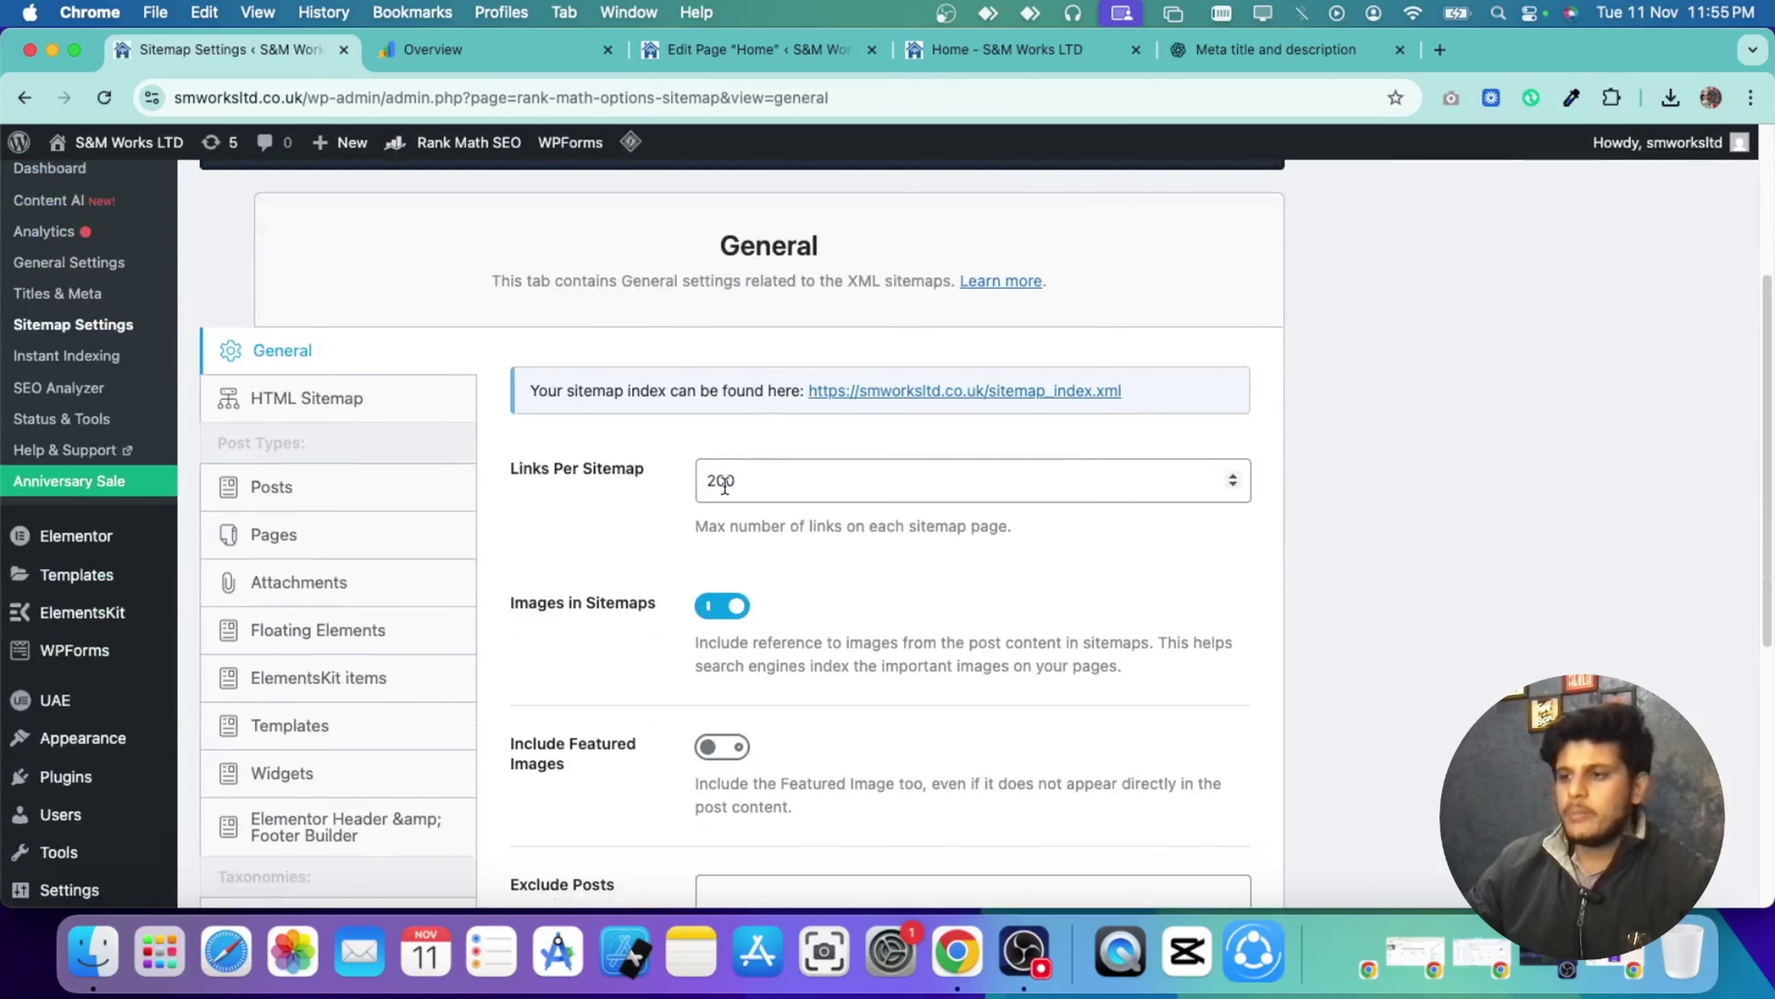
Step: Open the site's XML sitemap index from the link in Rank Math's general sitemap settings
{"action": "left_click", "coordinate": [906, 392]}
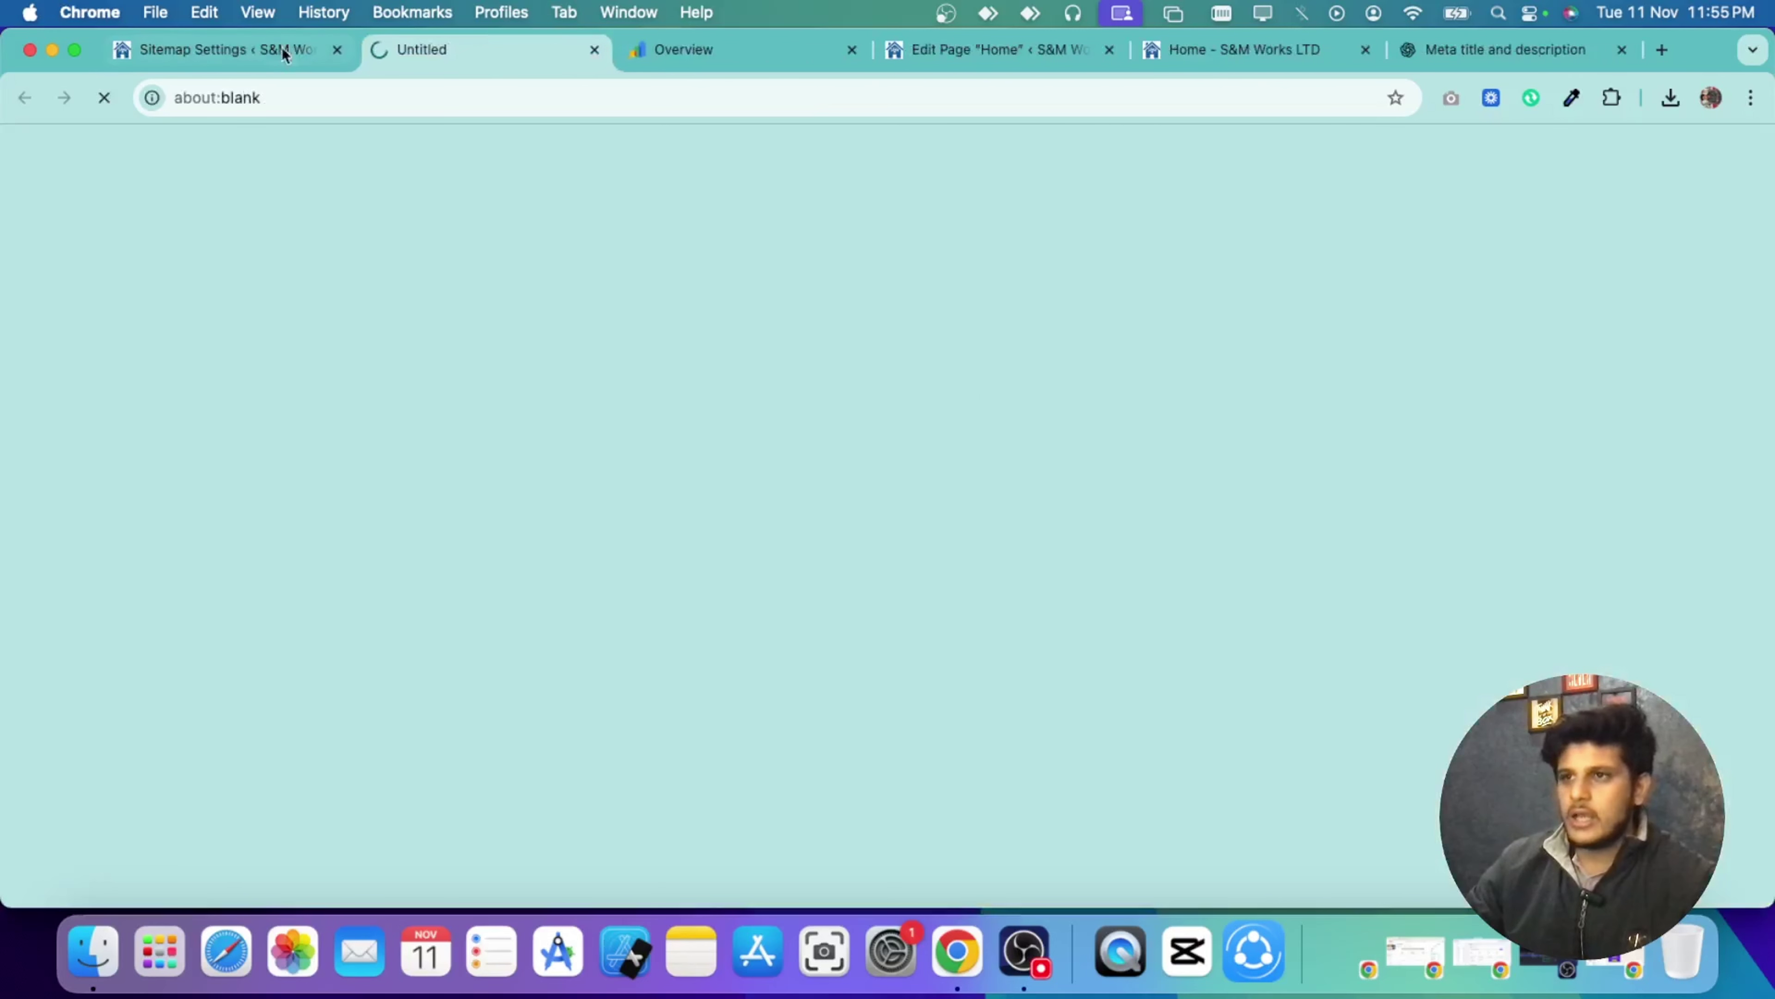
{"action": "left_click", "coordinate": [289, 49]}
{"action": "scroll", "coordinate": [786, 376], "scroll_direction": "down", "scroll_amount": 8}
{"action": "scroll", "coordinate": [817, 547], "scroll_direction": "up", "scroll_amount": 12}
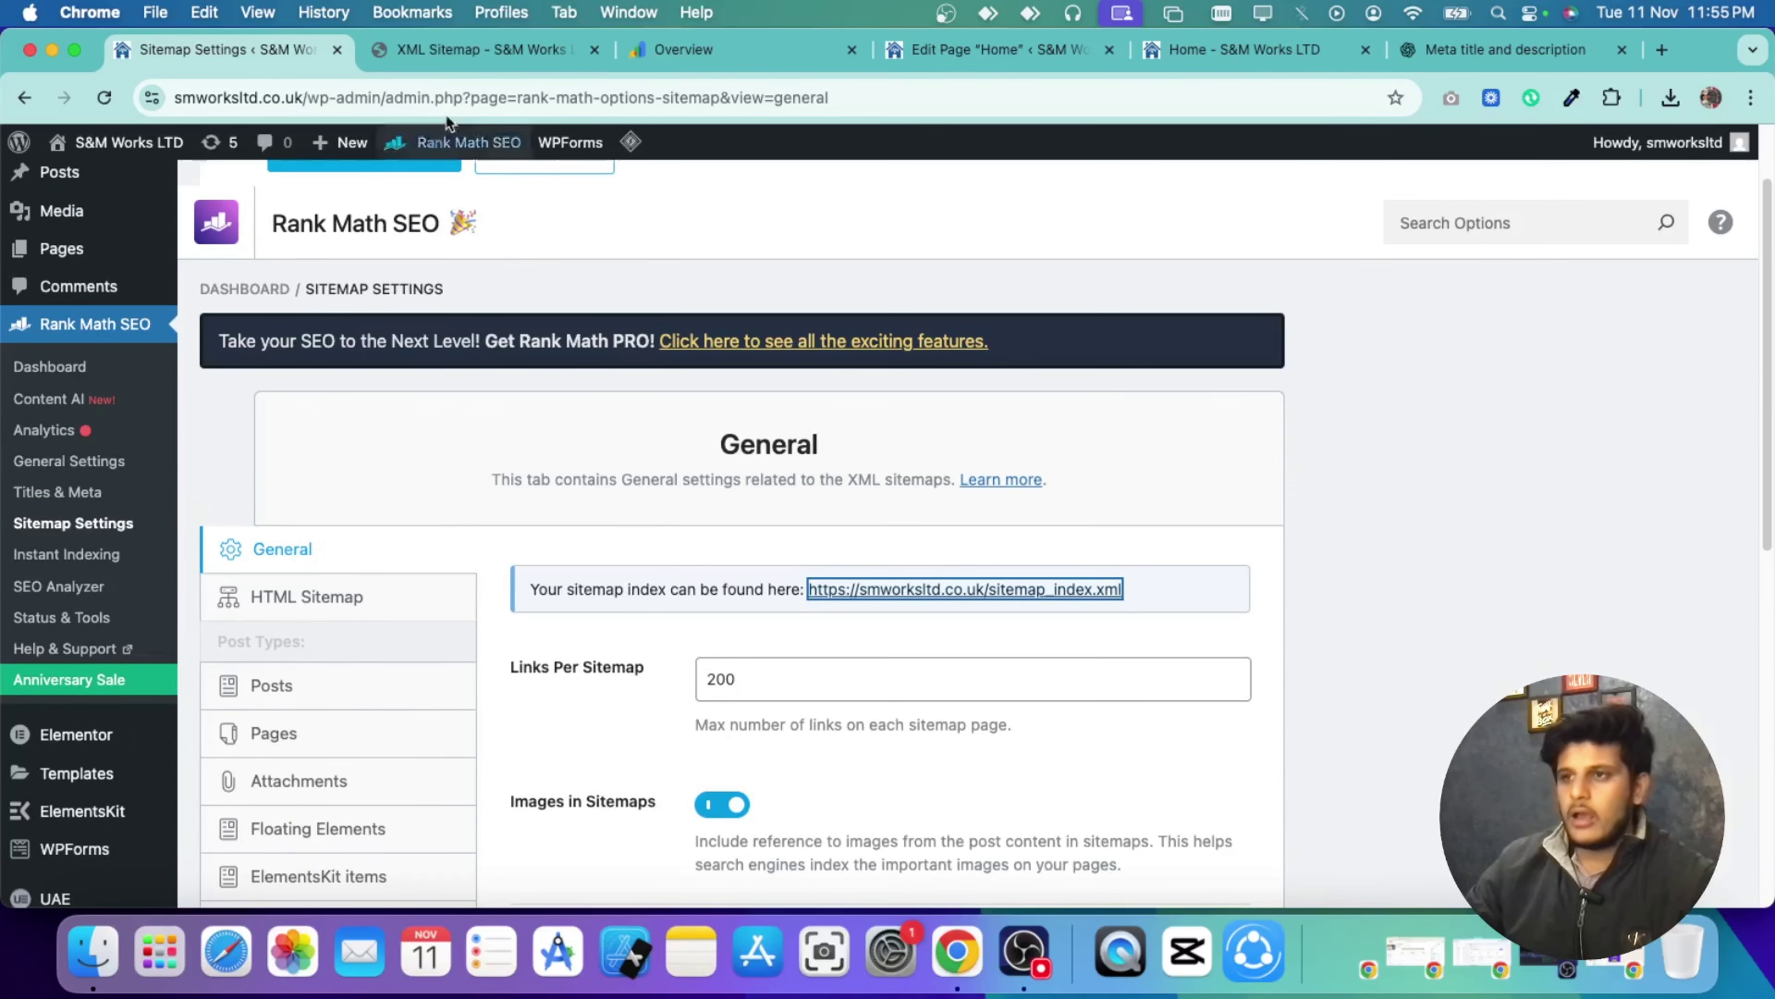
{"action": "left_click", "coordinate": [483, 49]}
Step: Copy the full sitemap_index.xml address, and view the page sitemap before returning to the index
{"action": "left_click", "coordinate": [529, 102]}
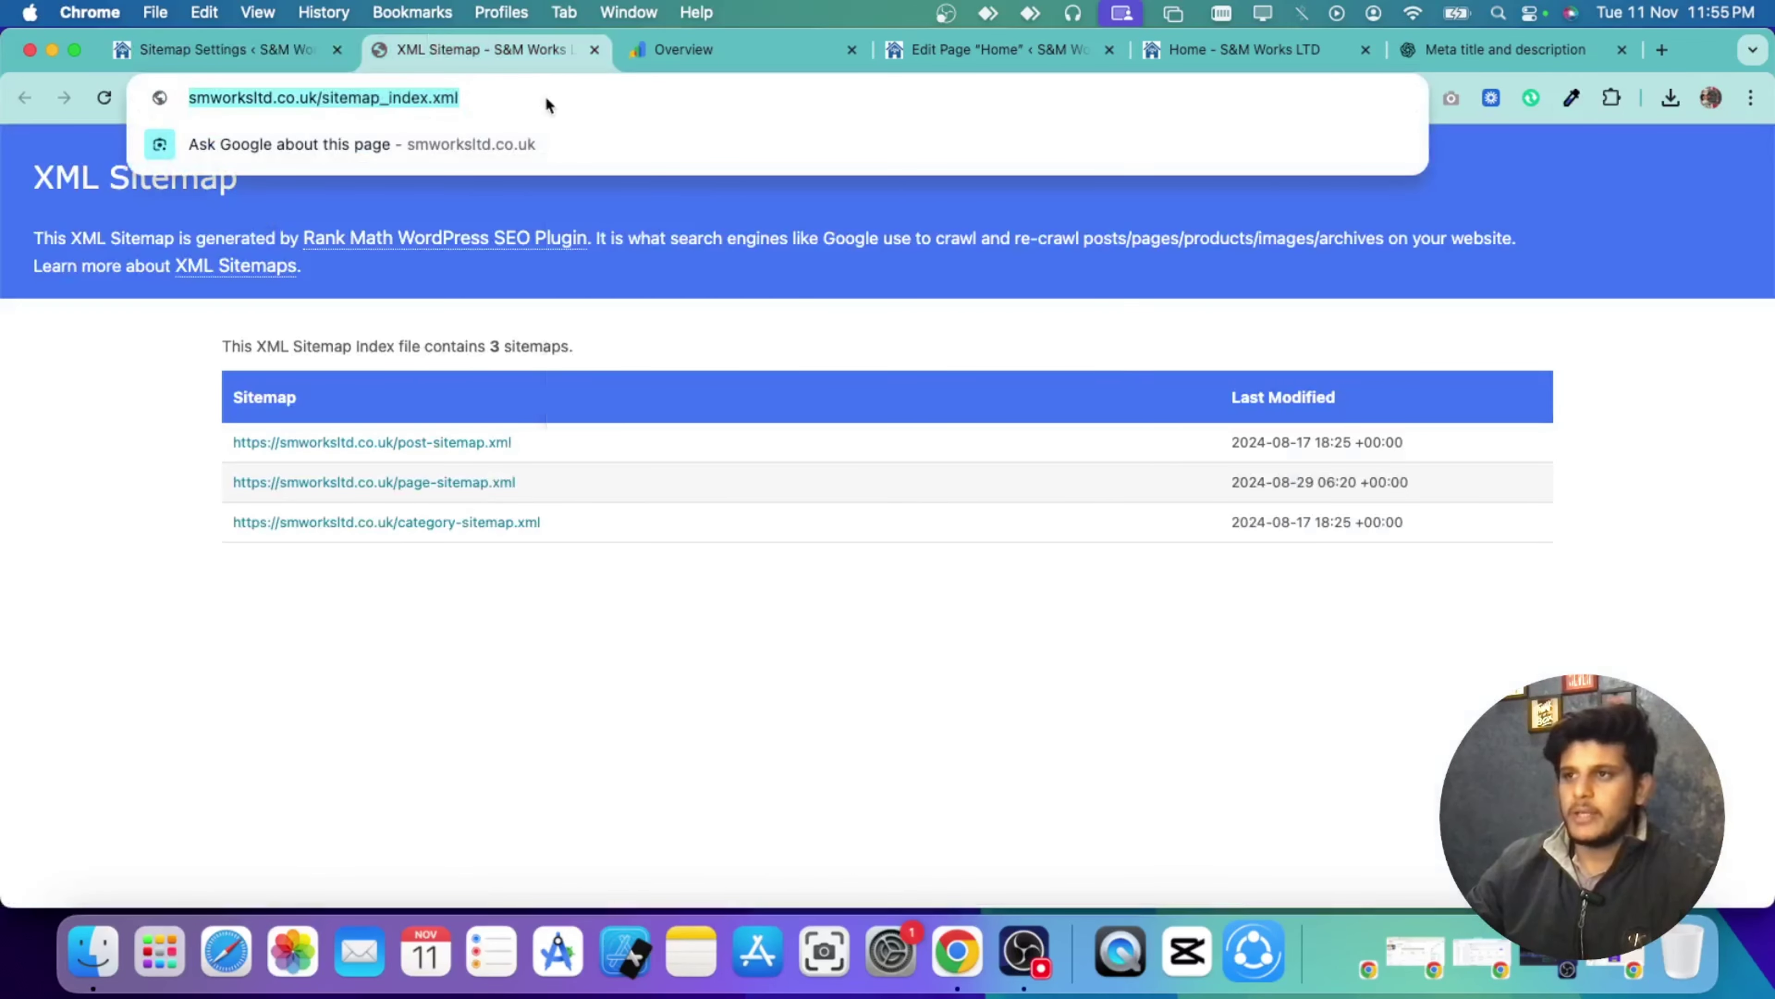
{"action": "right_click", "coordinate": [545, 98]}
{"action": "left_click", "coordinate": [682, 283]}
{"action": "left_click", "coordinate": [714, 601]}
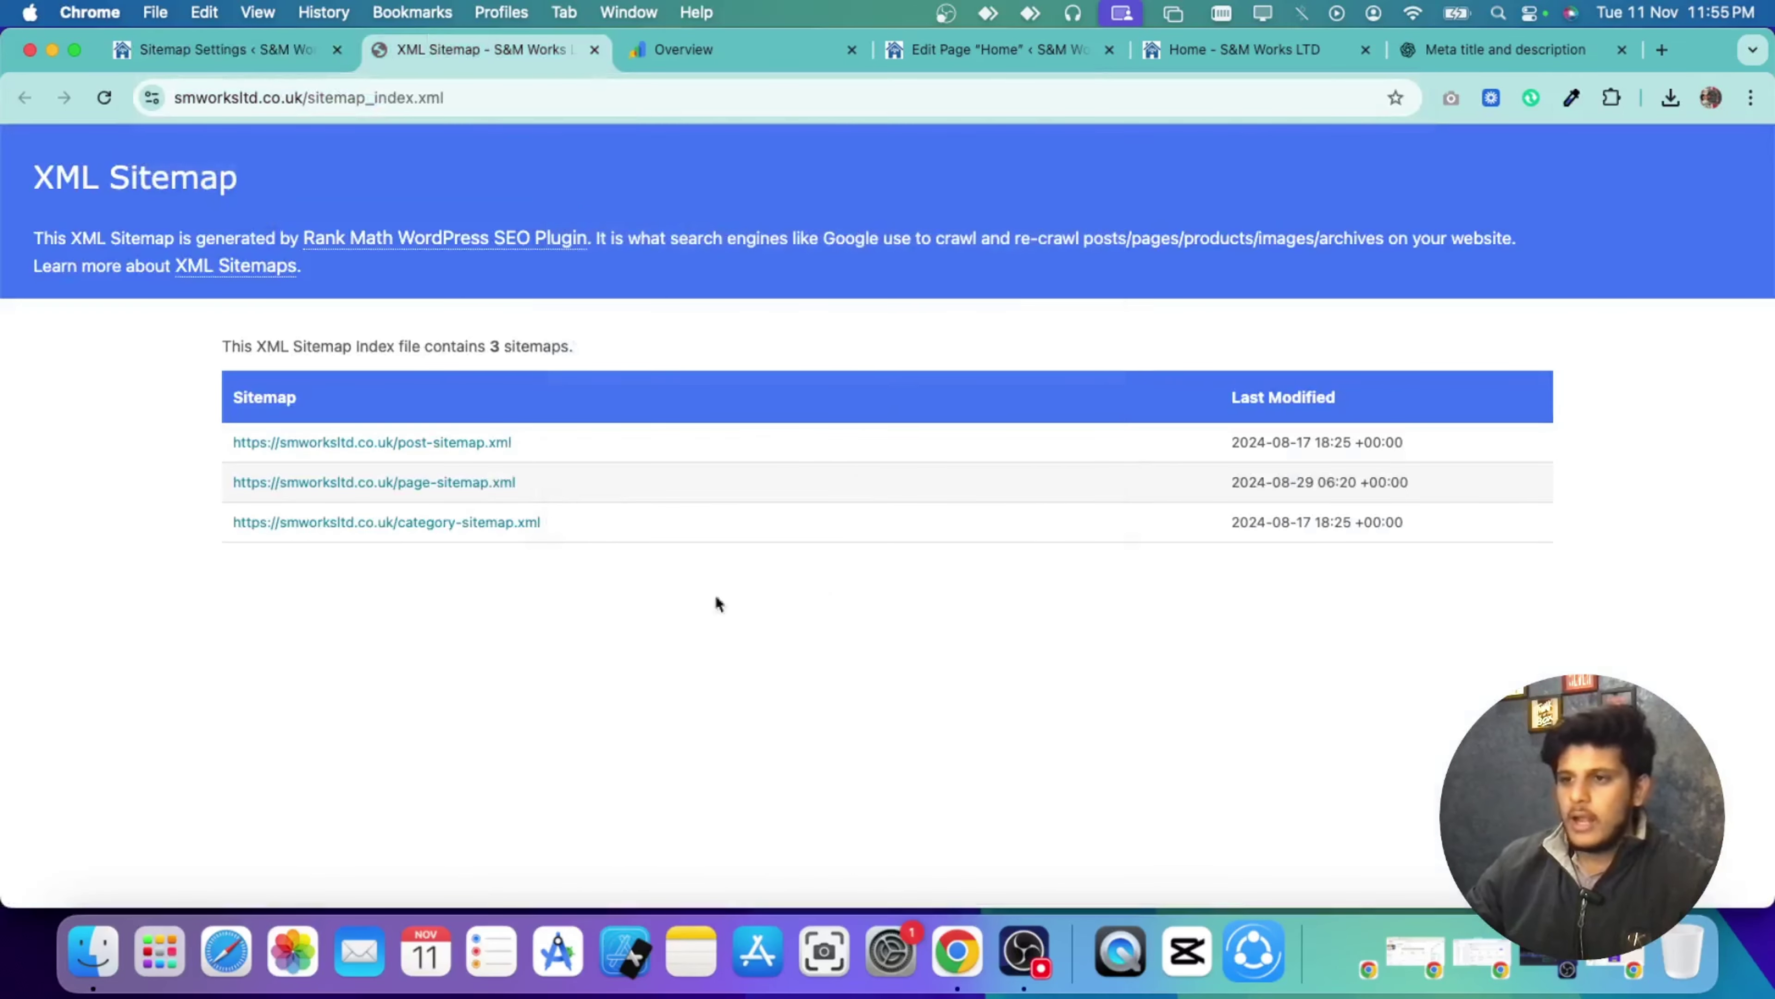
{"action": "left_click", "coordinate": [399, 494]}
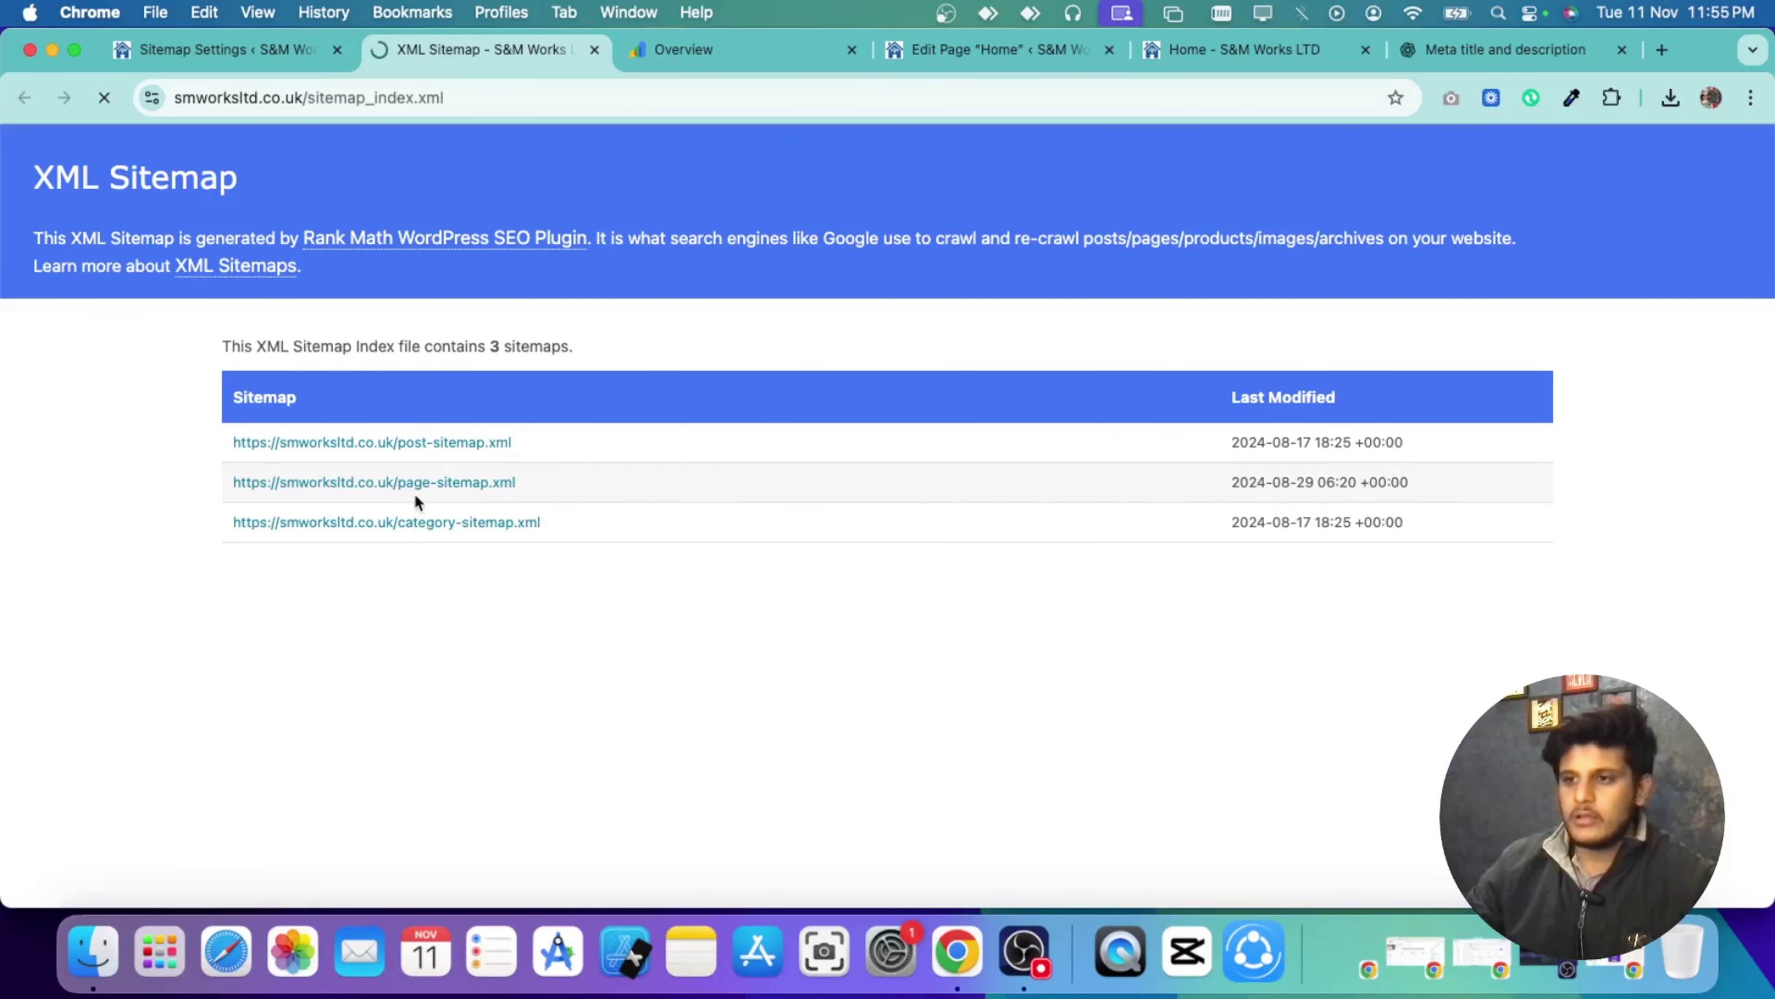
{"action": "left_click", "coordinate": [22, 98]}
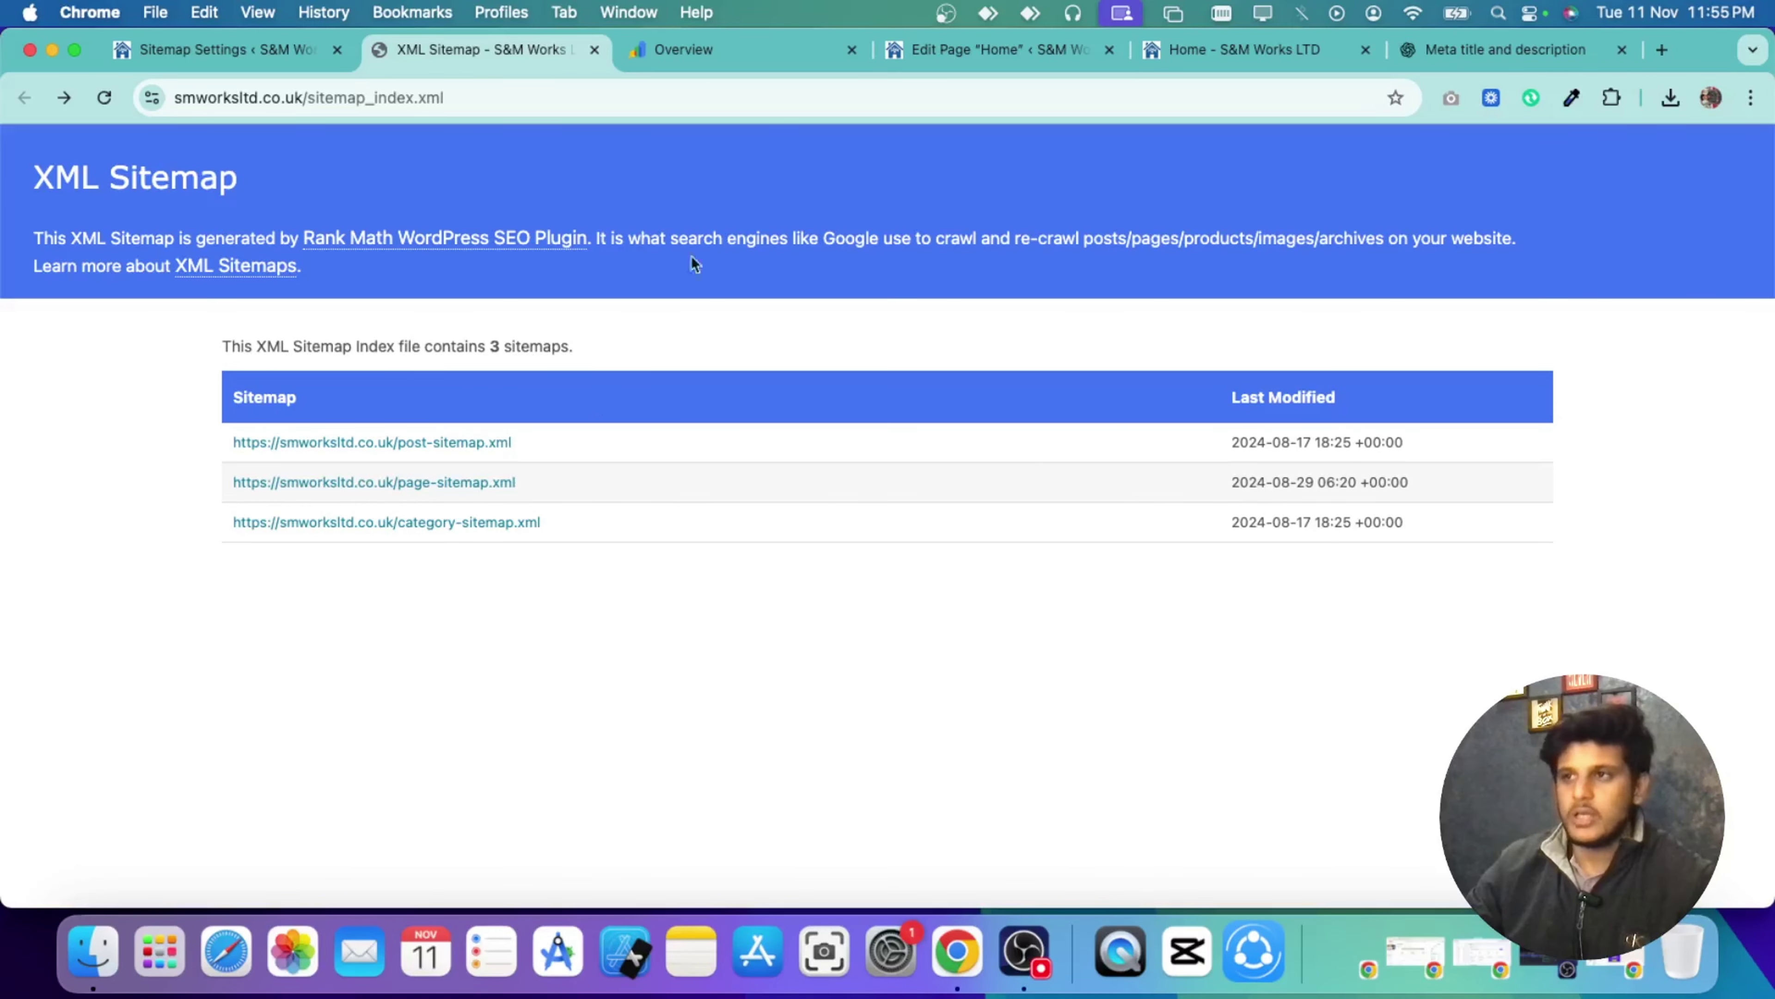
{"action": "left_click", "coordinate": [718, 56]}
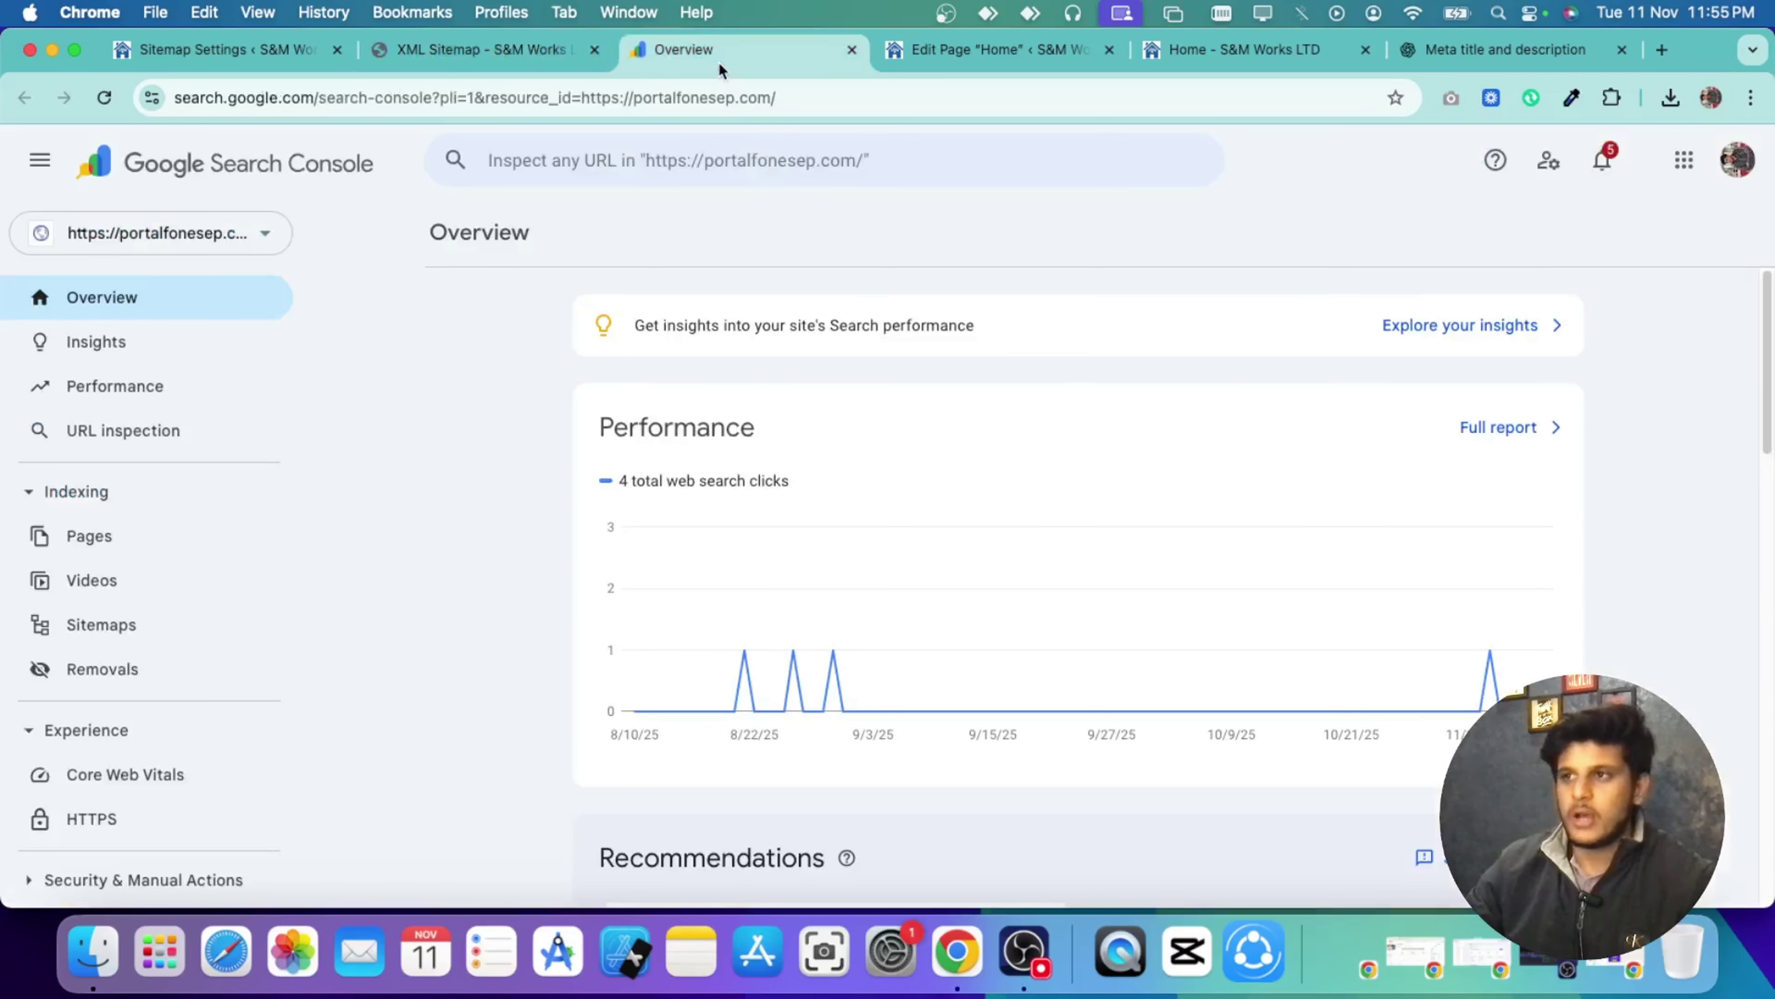
{"action": "left_click", "coordinate": [262, 237]}
{"action": "left_click", "coordinate": [228, 342]}
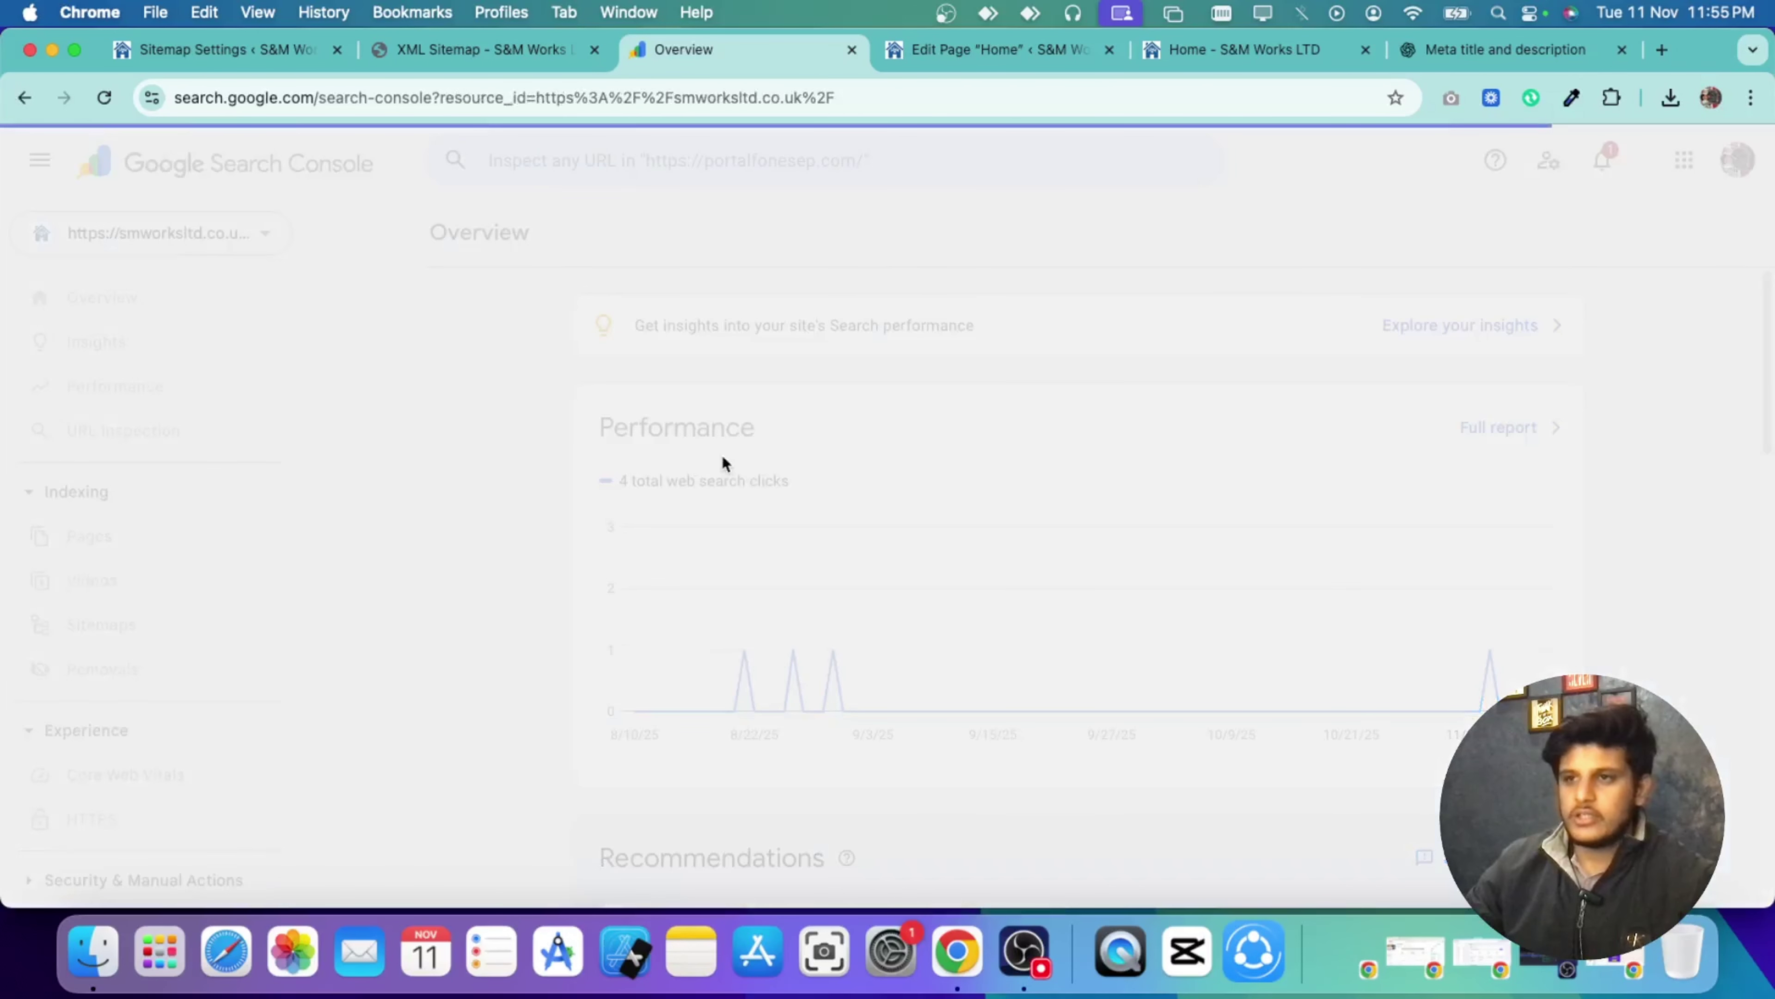
{"action": "scroll", "coordinate": [634, 479], "scroll_direction": "down", "scroll_amount": 15}
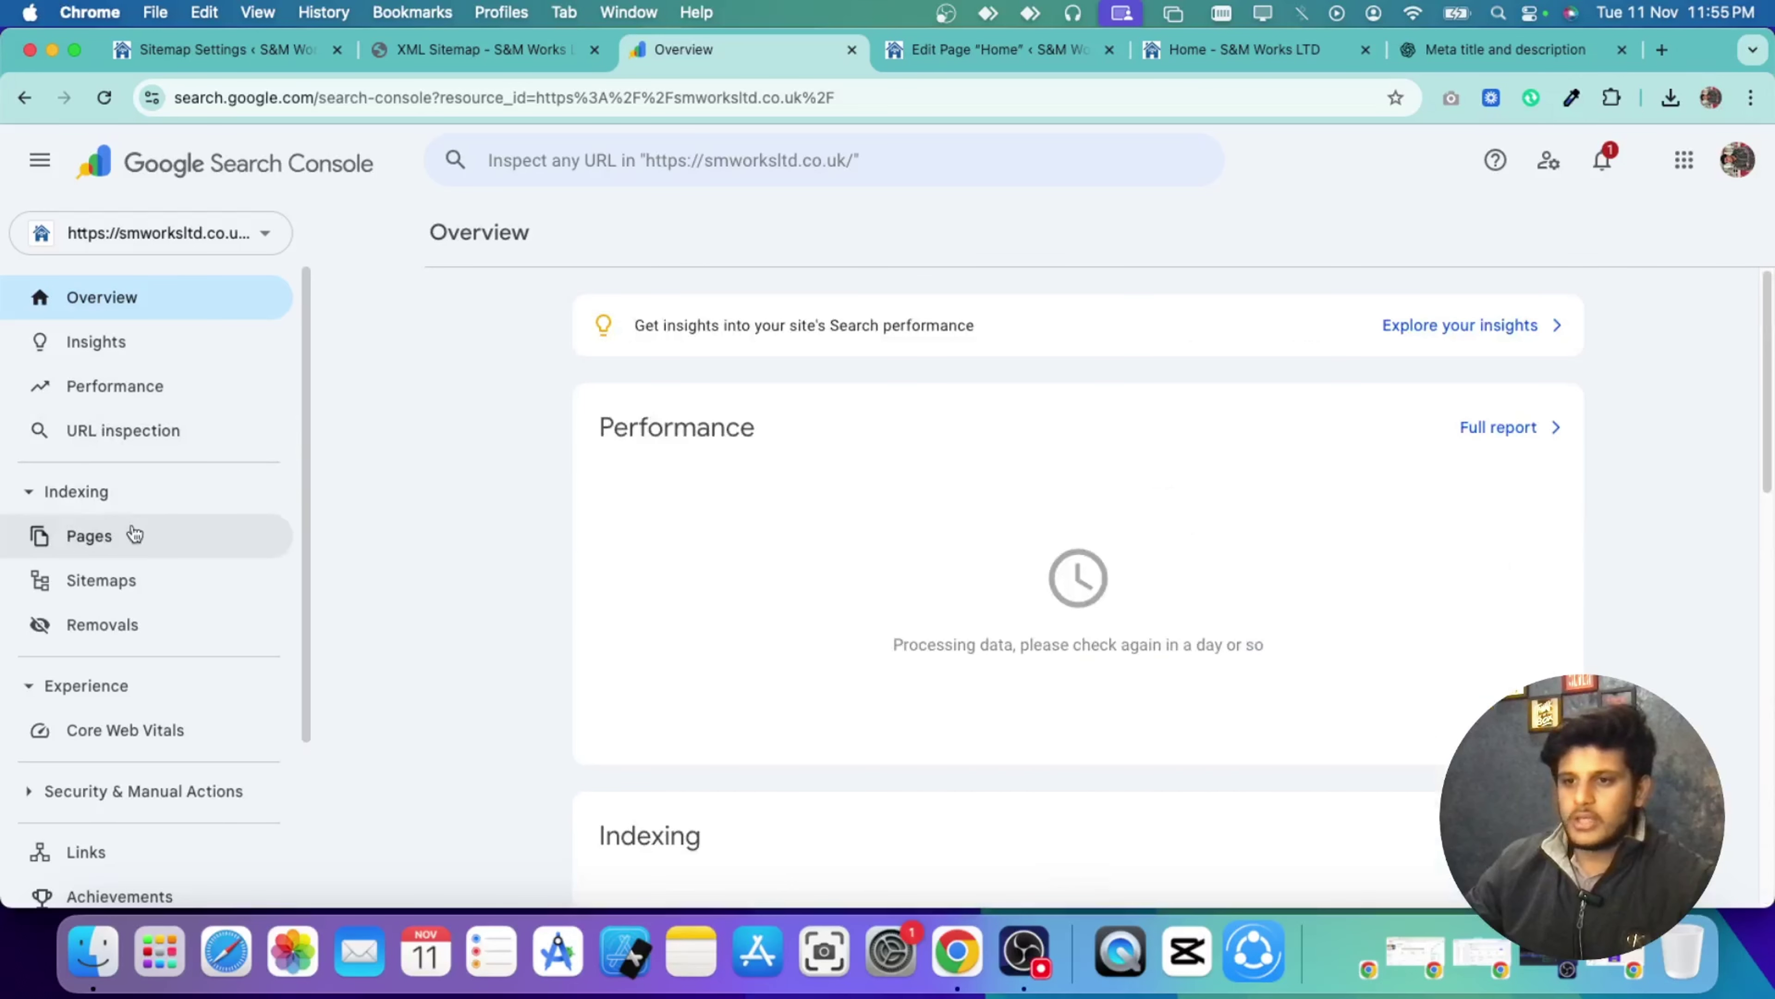
Step: Submit /sitemap_index.xml as a new sitemap for the property, removing the duplicated domain from the pasted address, and dismiss the confirmation
{"action": "left_click", "coordinate": [119, 577]}
{"action": "left_click", "coordinate": [867, 393]}
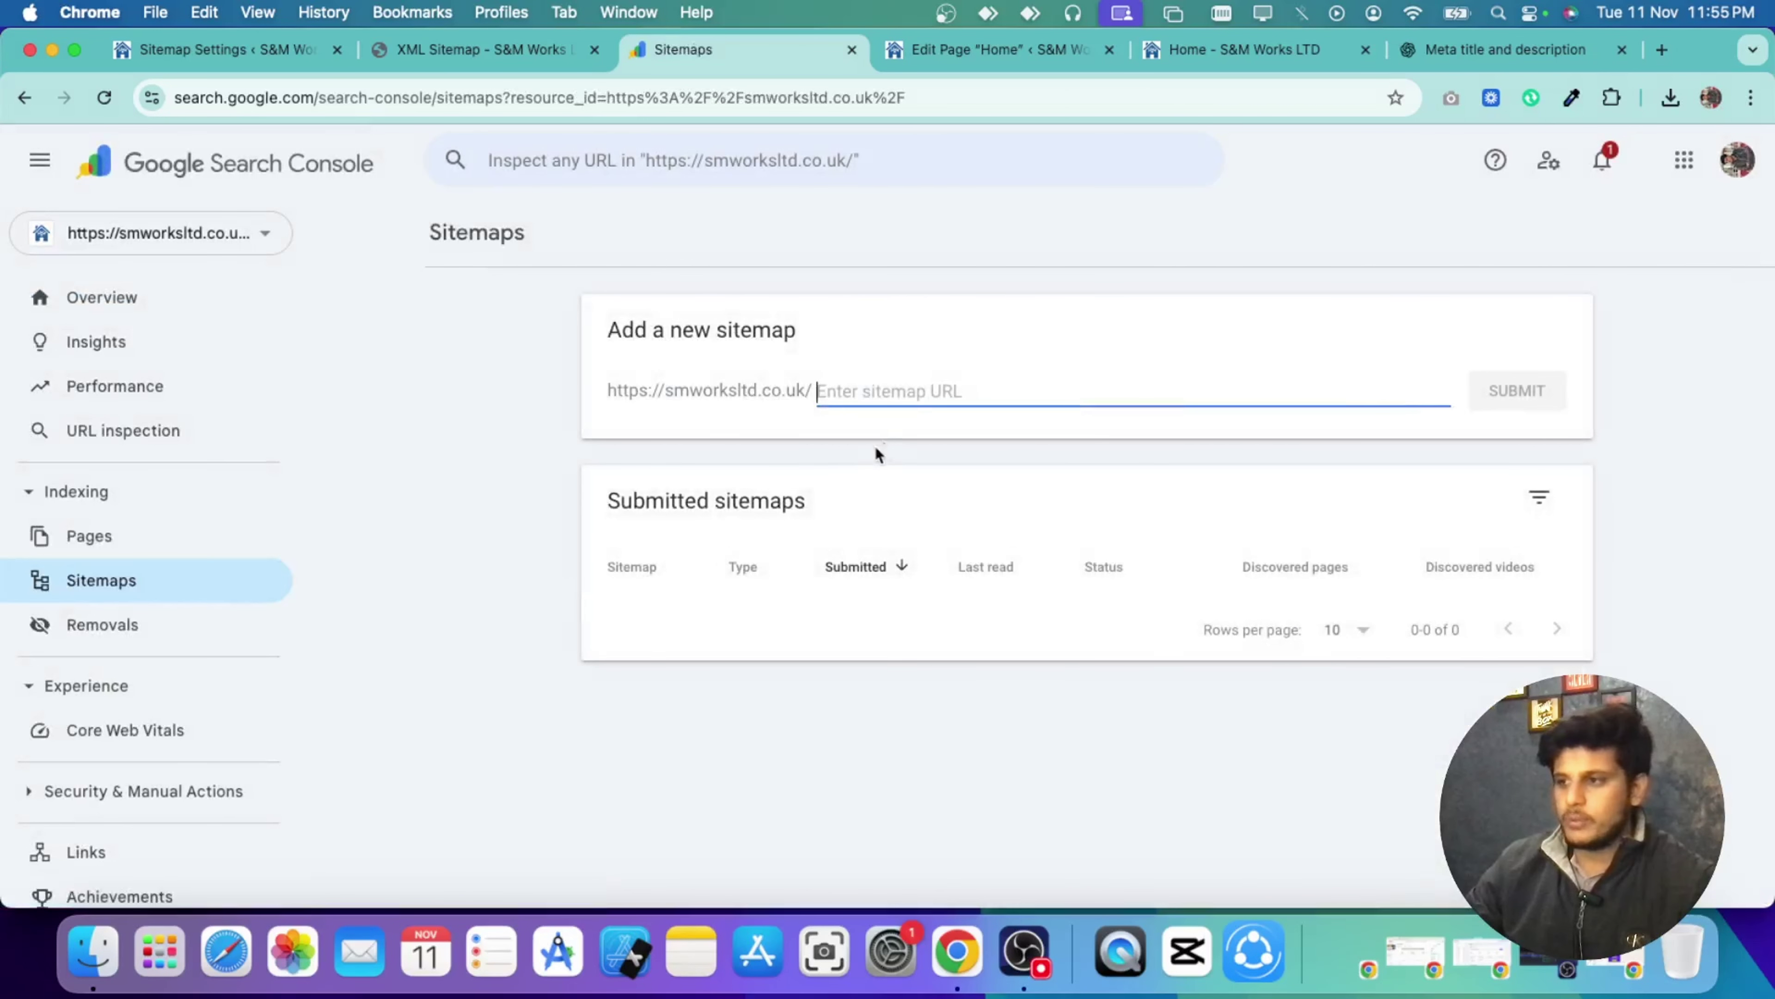
{"action": "right_click", "coordinate": [861, 386]}
{"action": "left_click", "coordinate": [943, 591]}
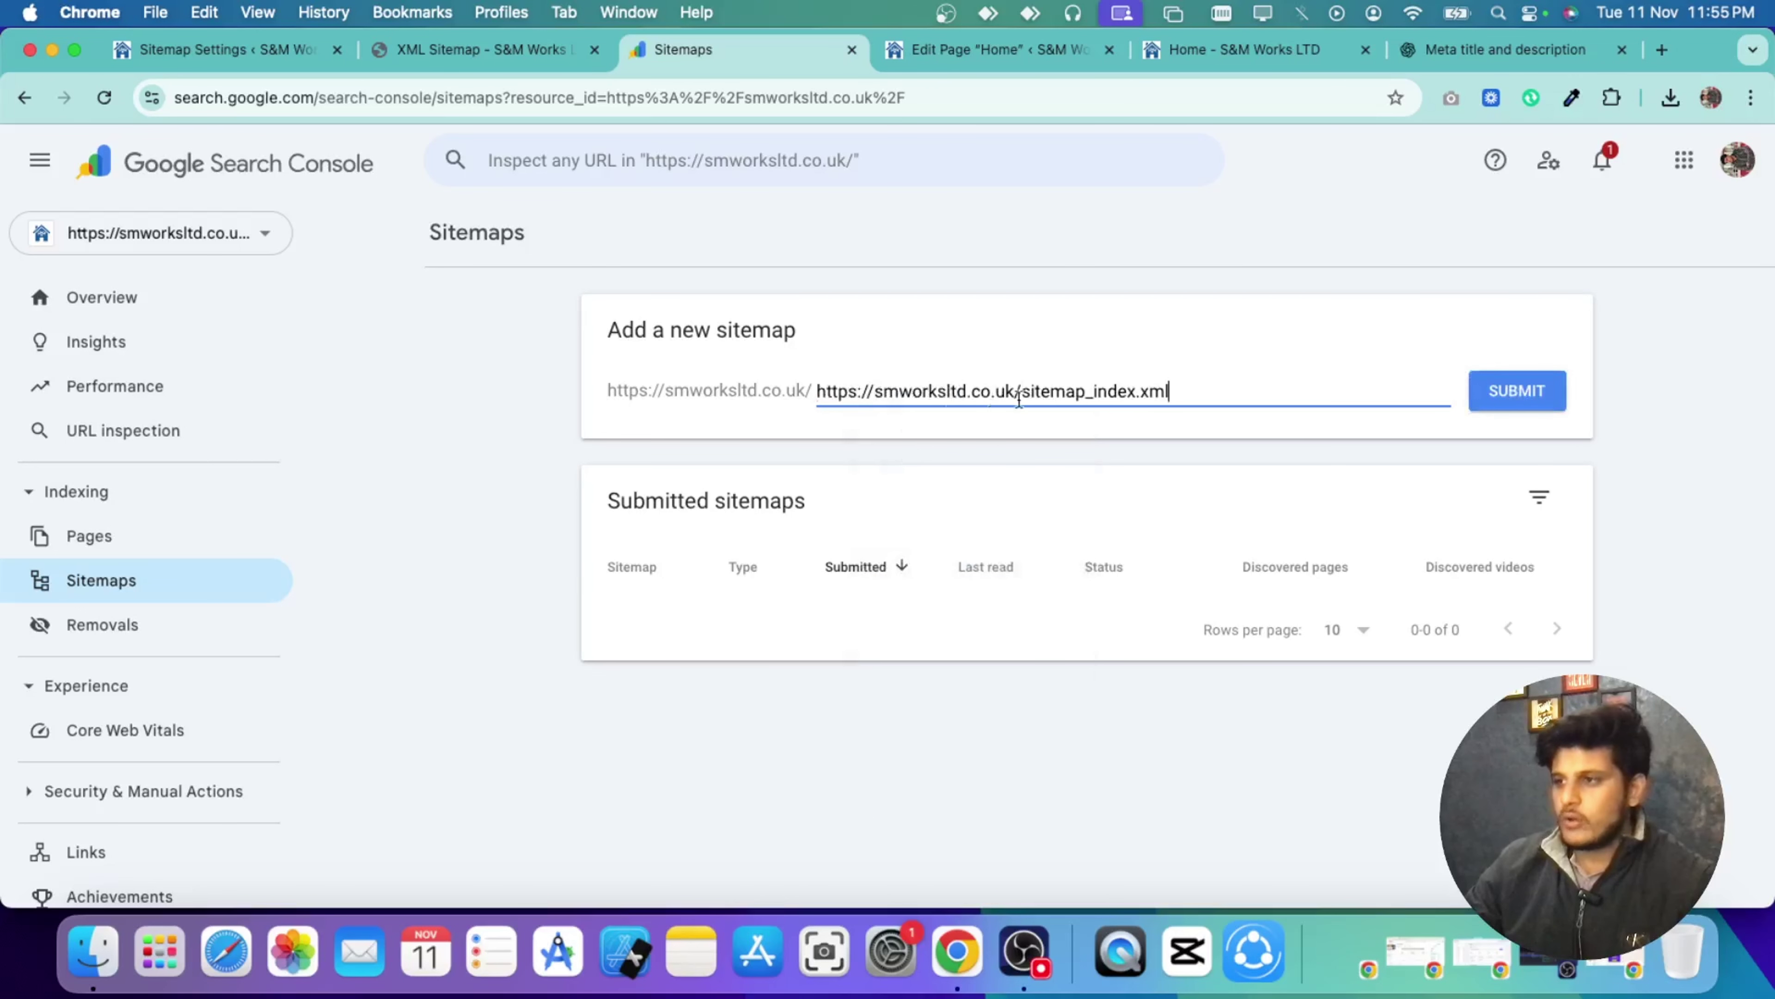
{"action": "left_click_drag", "start_coordinate": [1014, 392], "coordinate": [814, 392]}
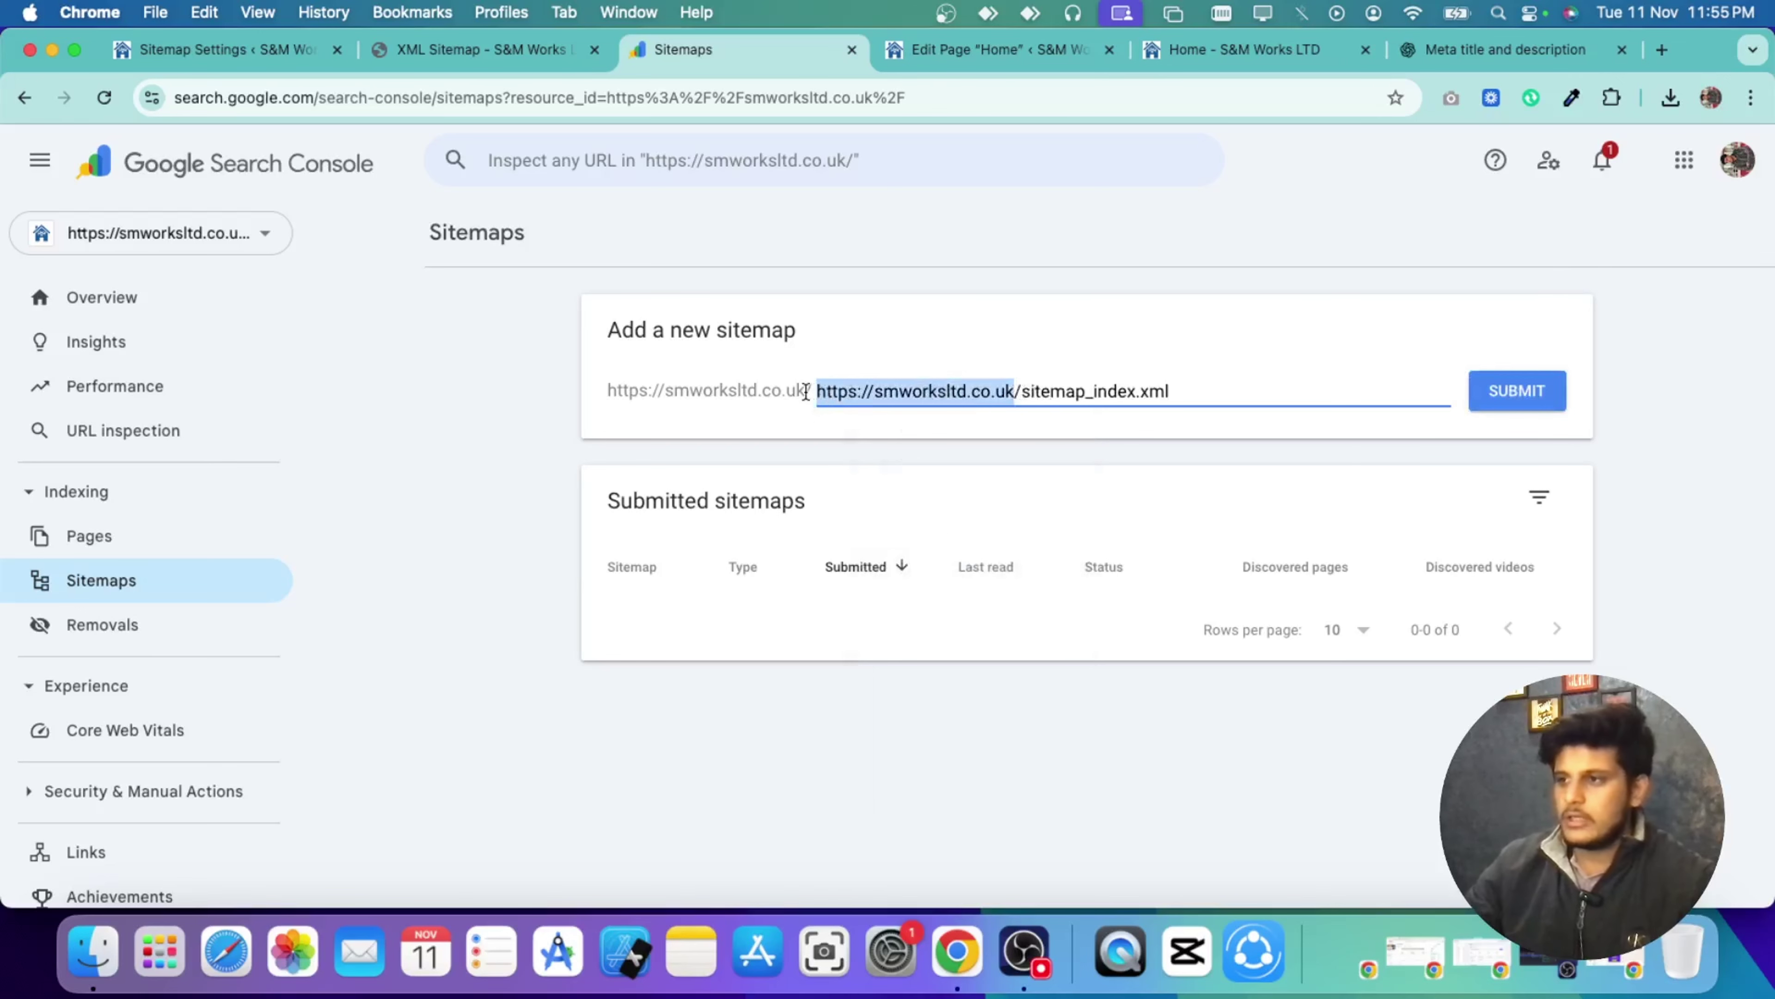
{"action": "key", "text": "BackSpace"}
{"action": "left_click", "coordinate": [1538, 390]}
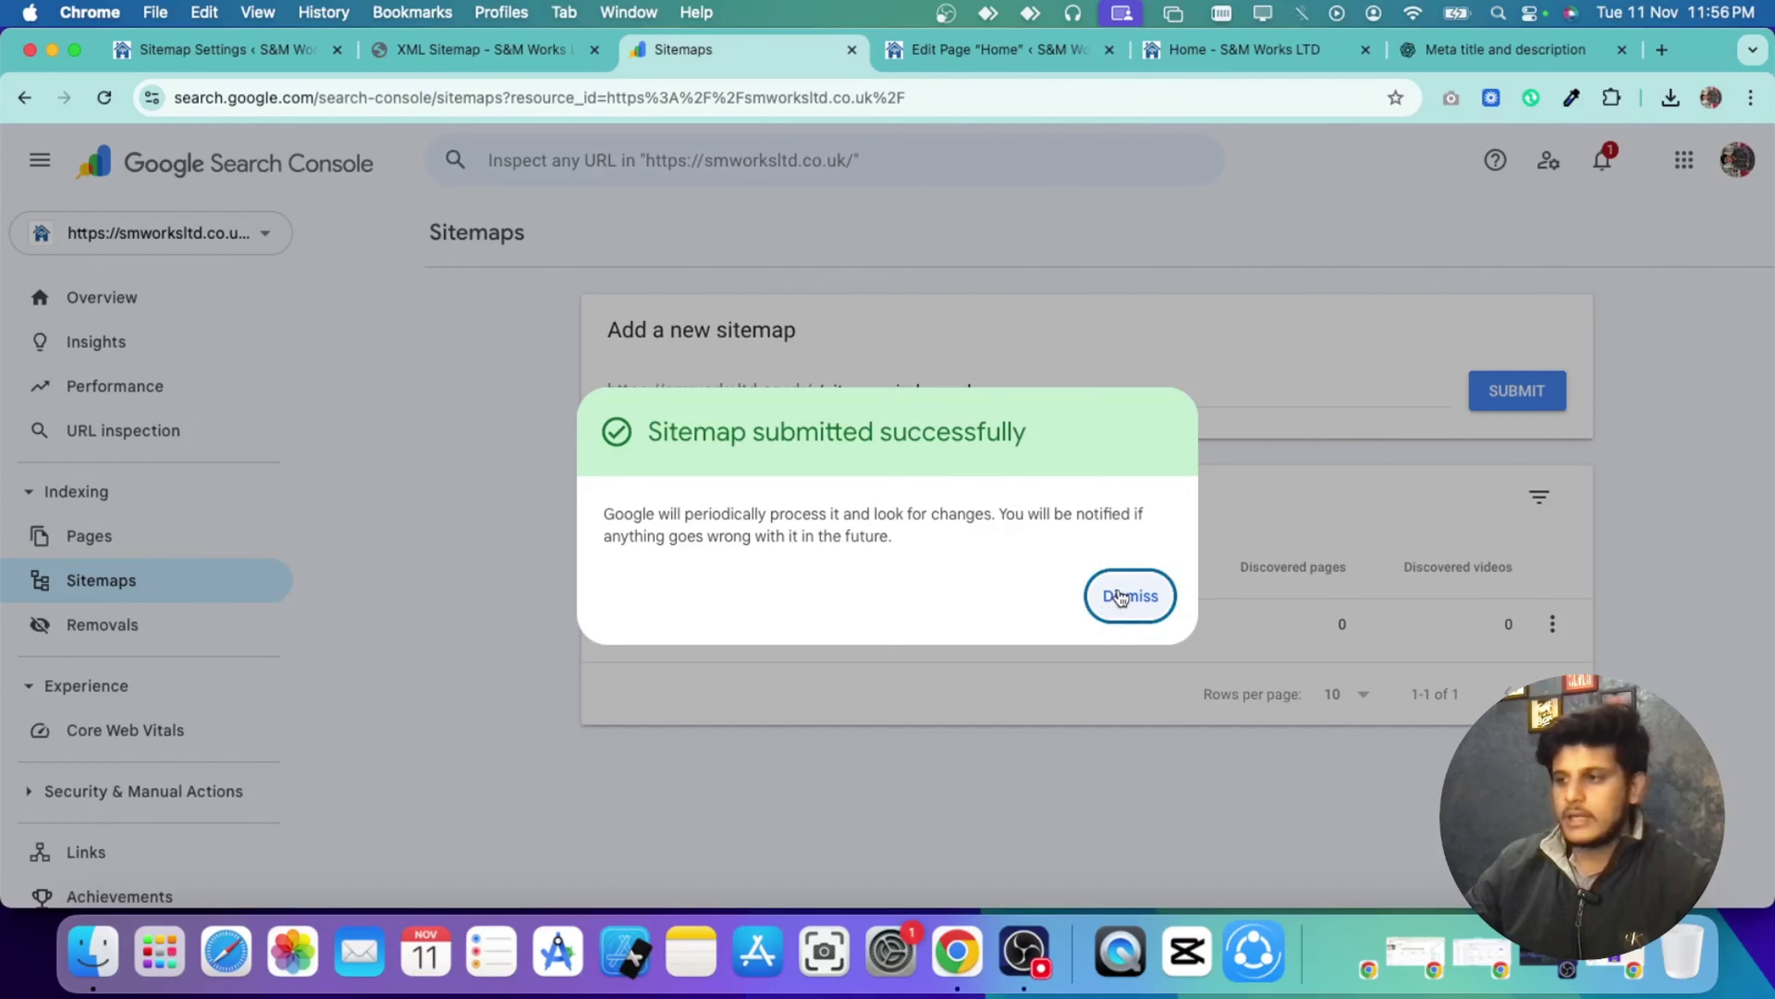
{"action": "left_click", "coordinate": [1129, 596]}
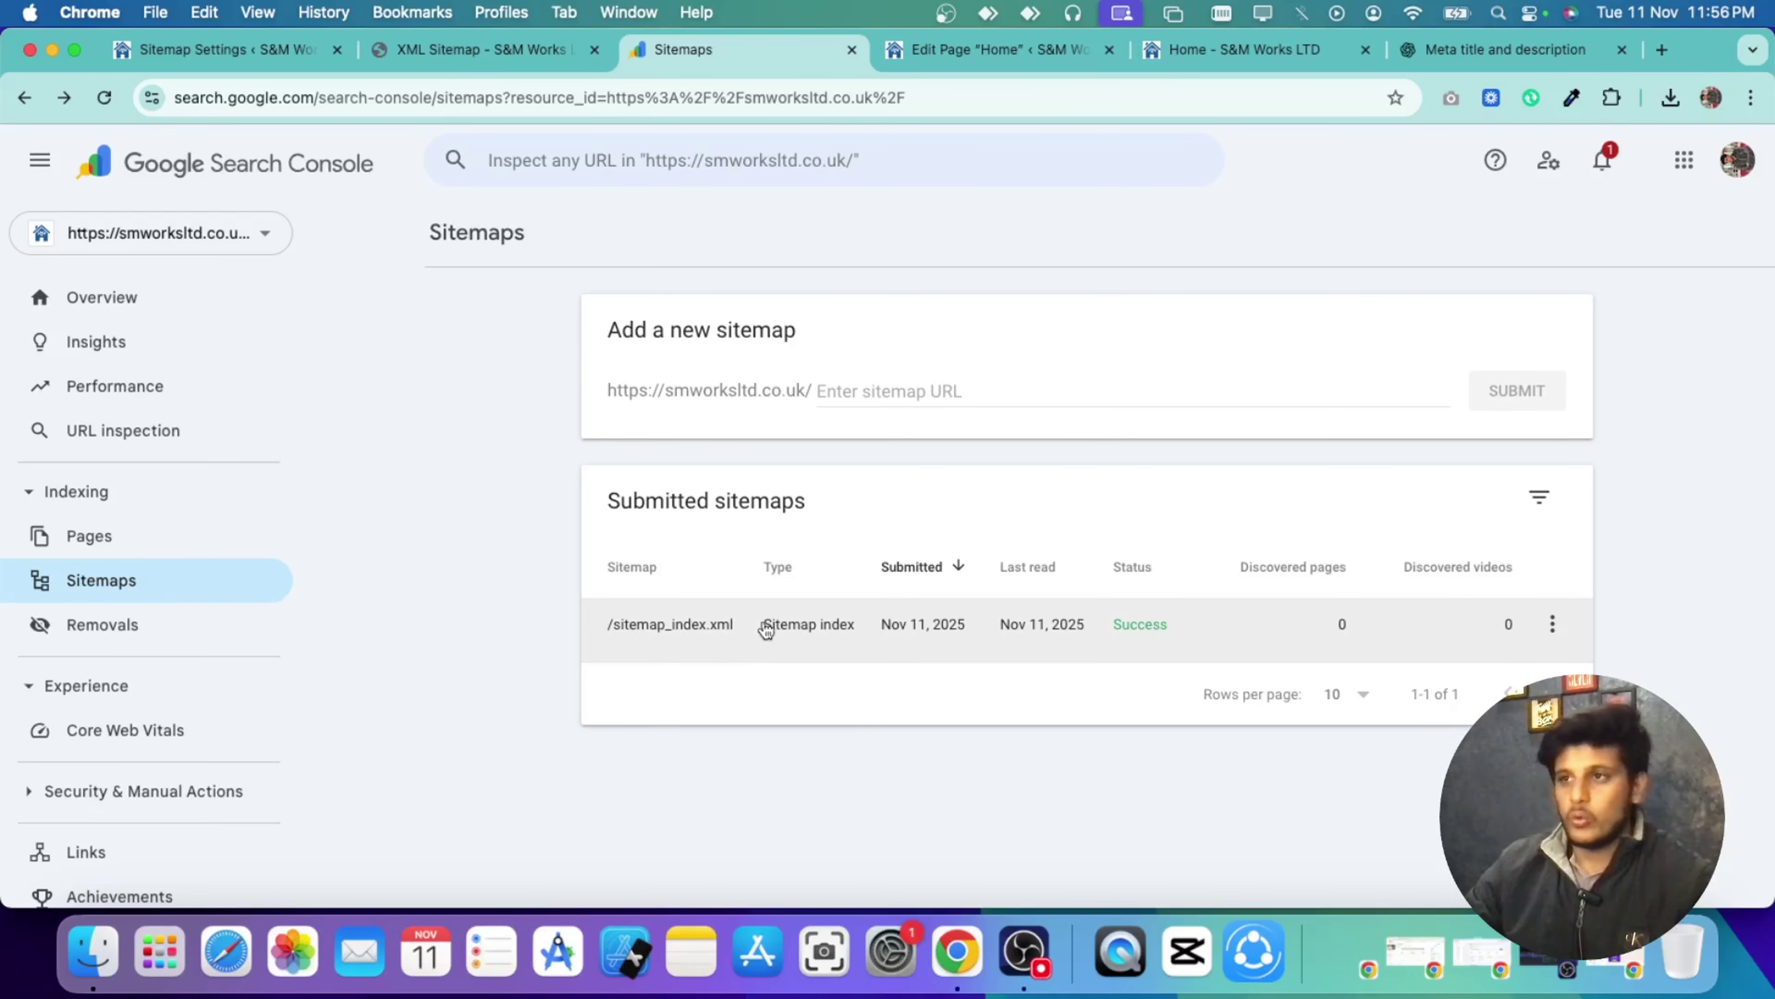
Step: Return to Rank Math's Sitemap Settings in the WordPress admin and look over the general sitemap options
{"action": "left_click", "coordinate": [271, 52]}
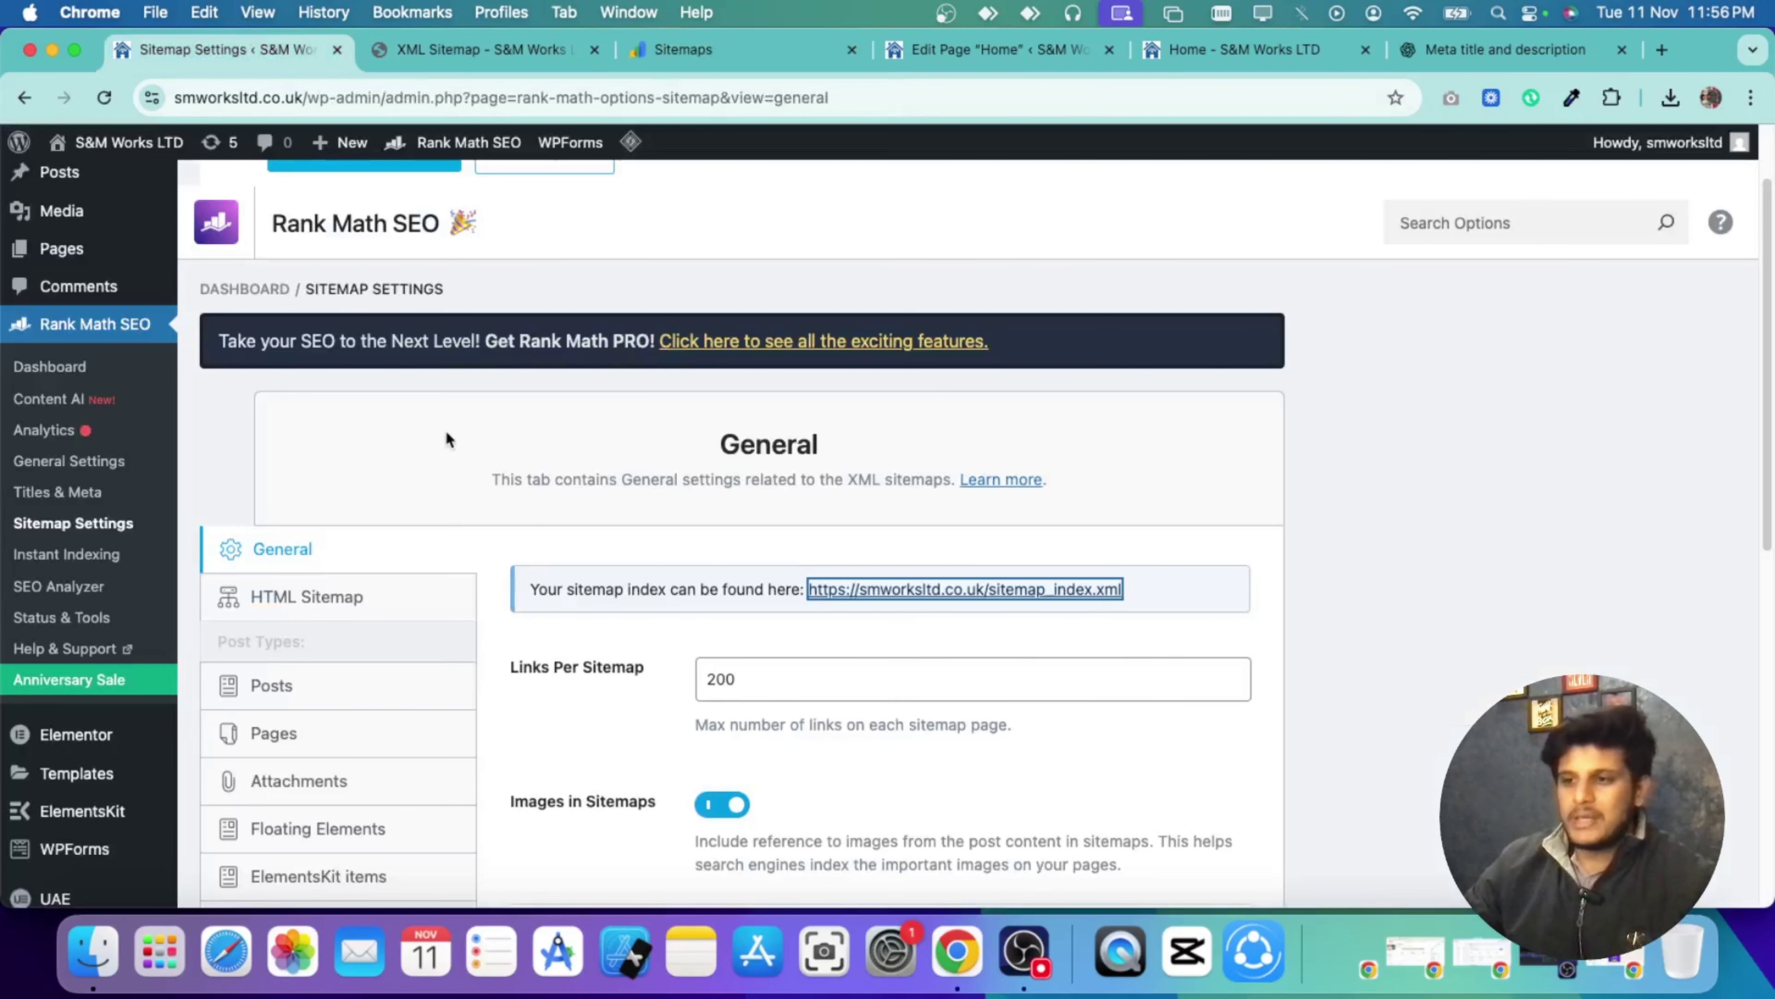
{"action": "scroll", "coordinate": [445, 429], "scroll_direction": "down", "scroll_amount": 1}
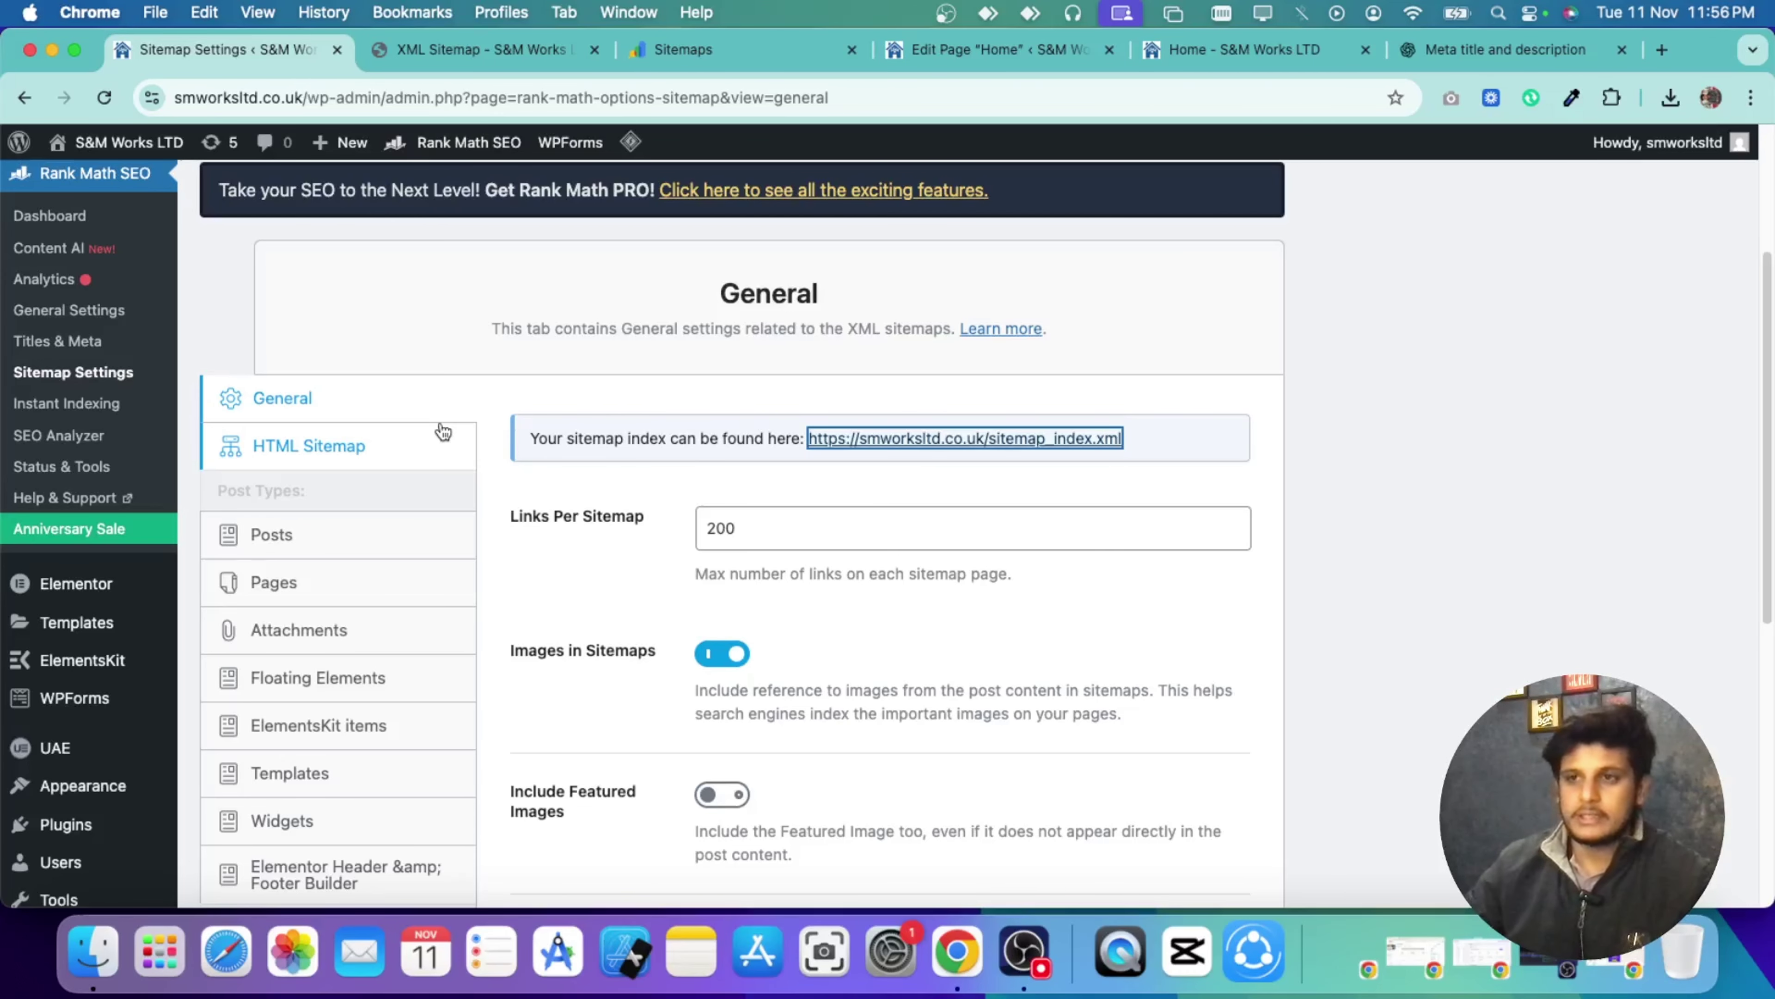
{"action": "scroll", "coordinate": [426, 392], "scroll_direction": "up", "scroll_amount": 5}
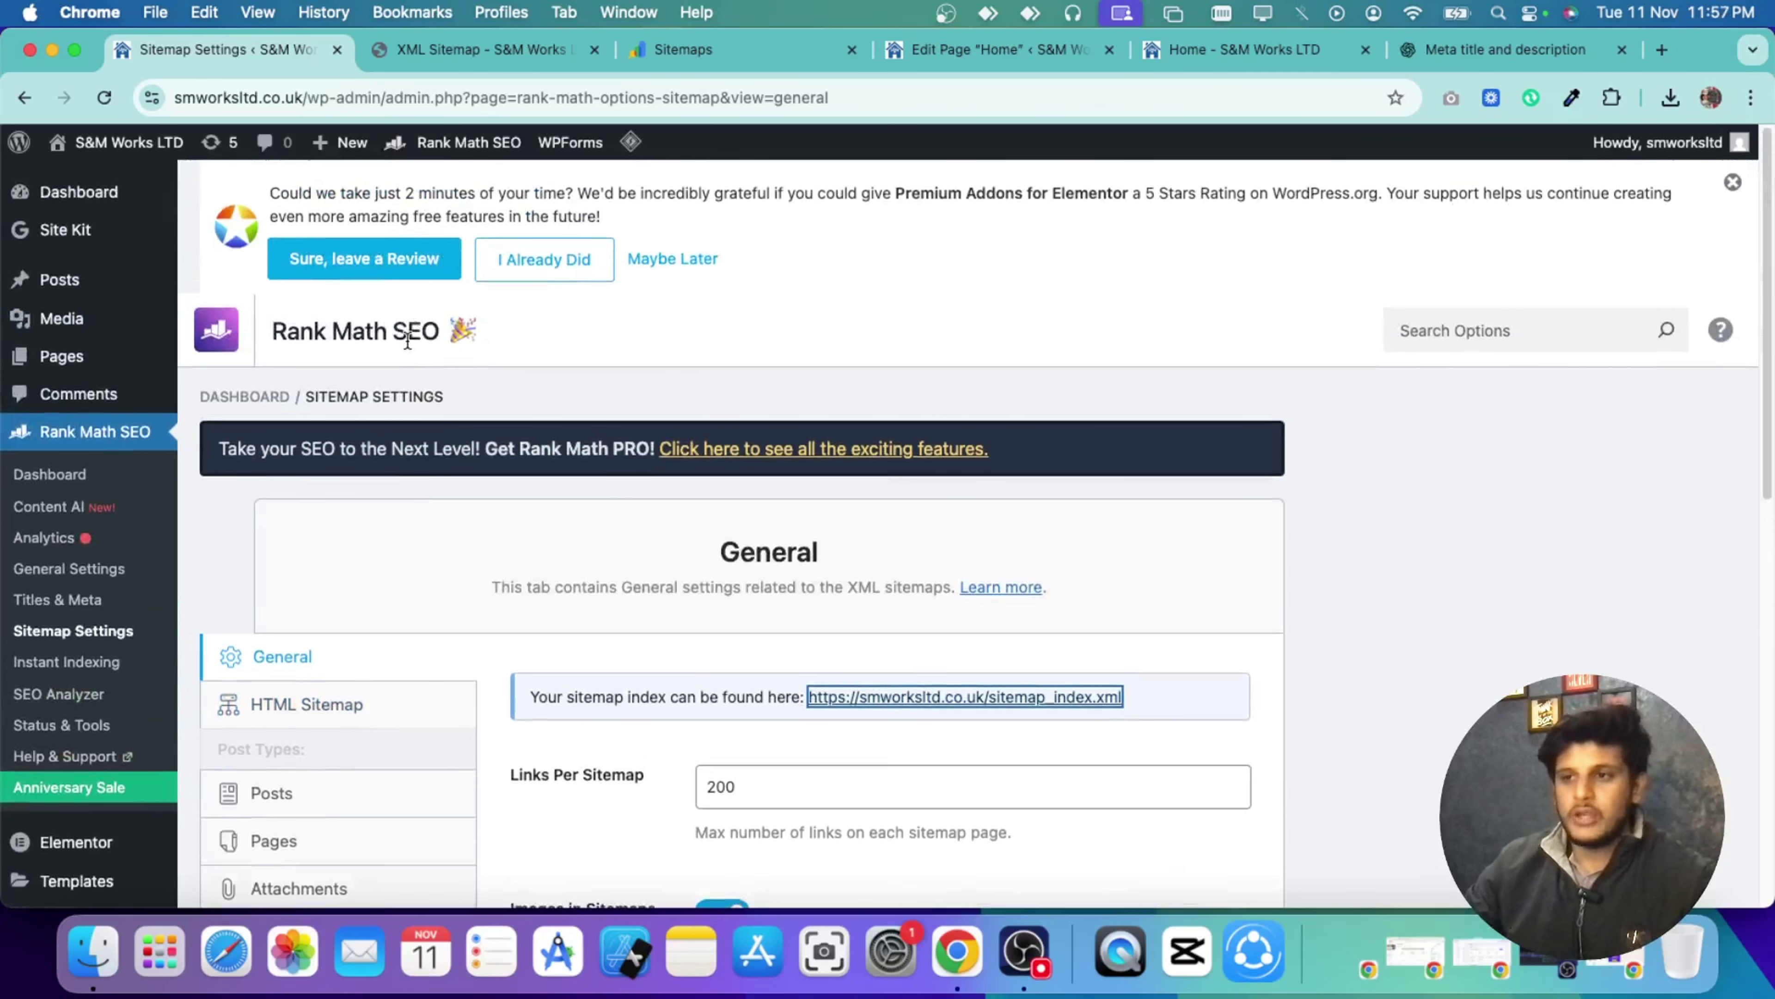